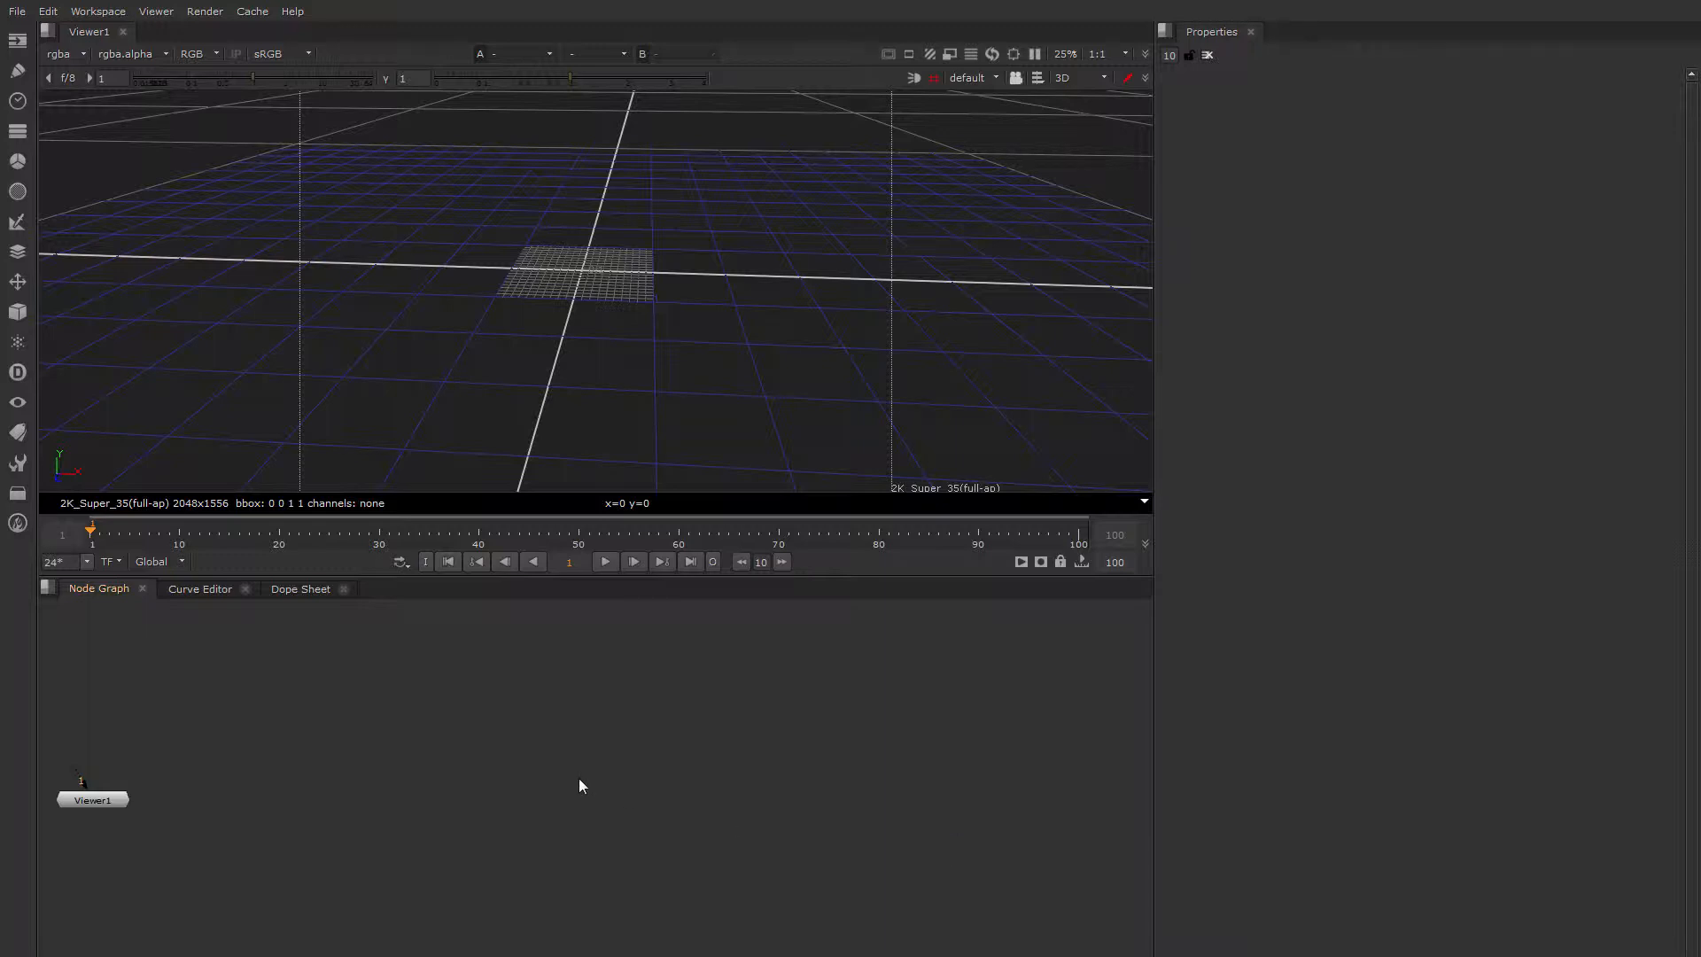
Add a Cylinder node to the node graph and set the 3D viewer to node selection
{"action": "key", "text": "Tab"}
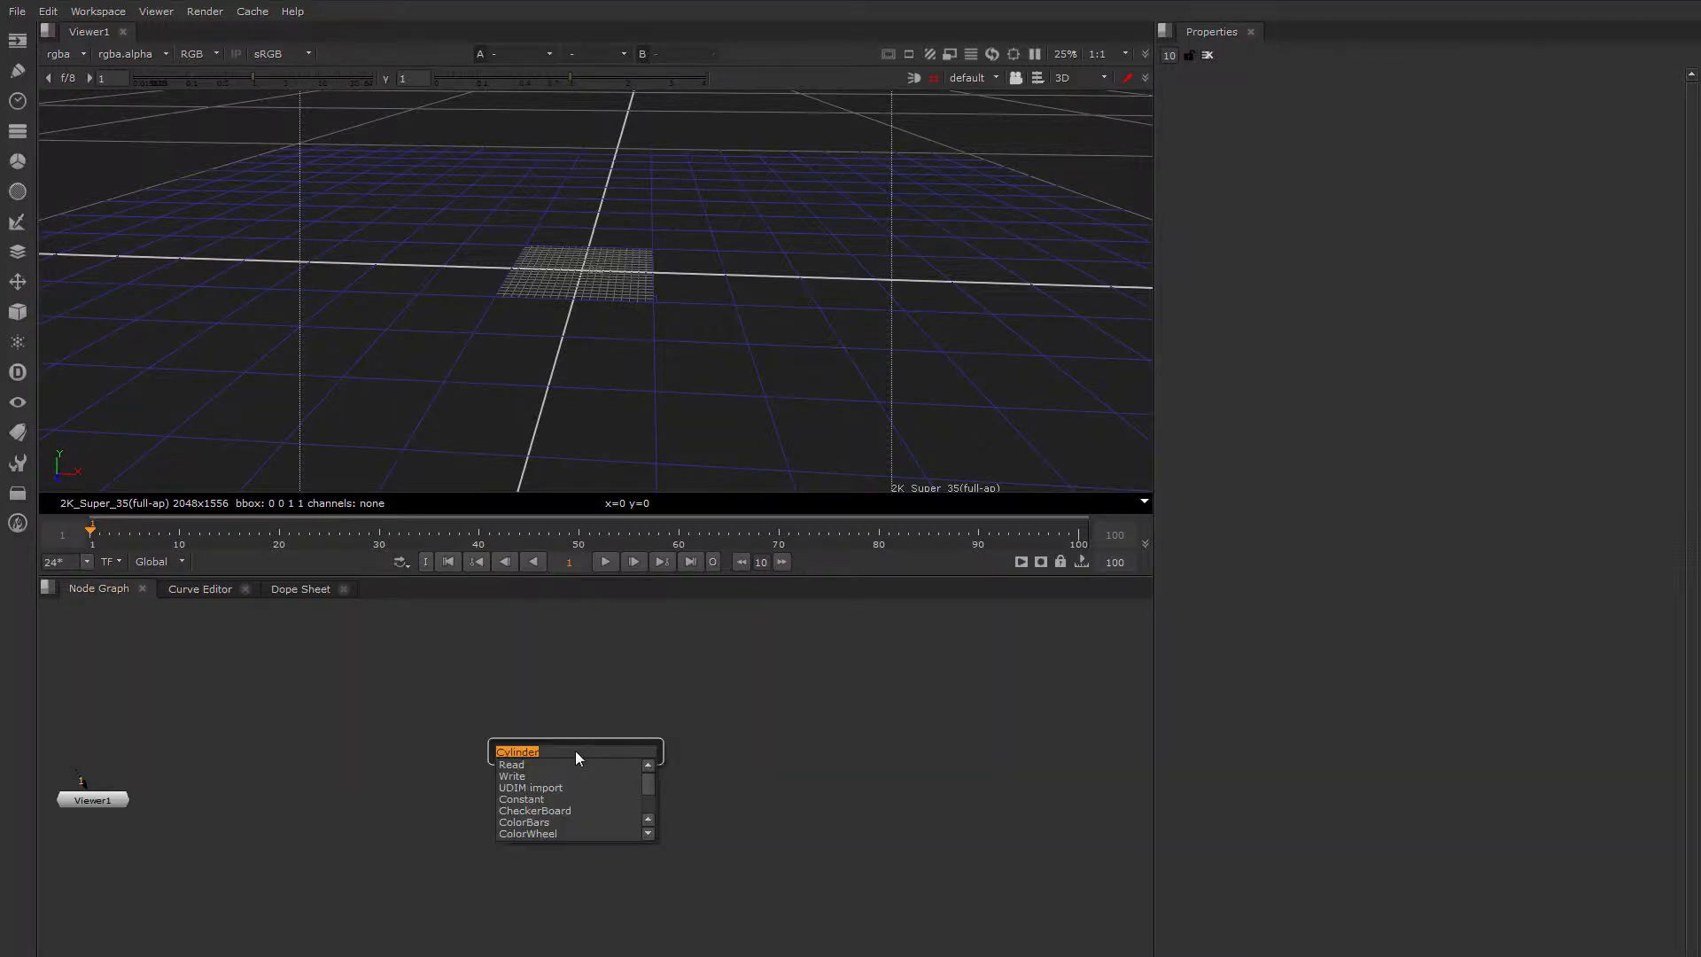
{"action": "key", "text": "Return"}
{"action": "left_click_drag", "start_coordinate": [684, 391], "coordinate": [652, 427], "text": "ctrl"}
{"action": "scroll", "coordinate": [644, 282], "scroll_direction": "up", "scroll_amount": 3}
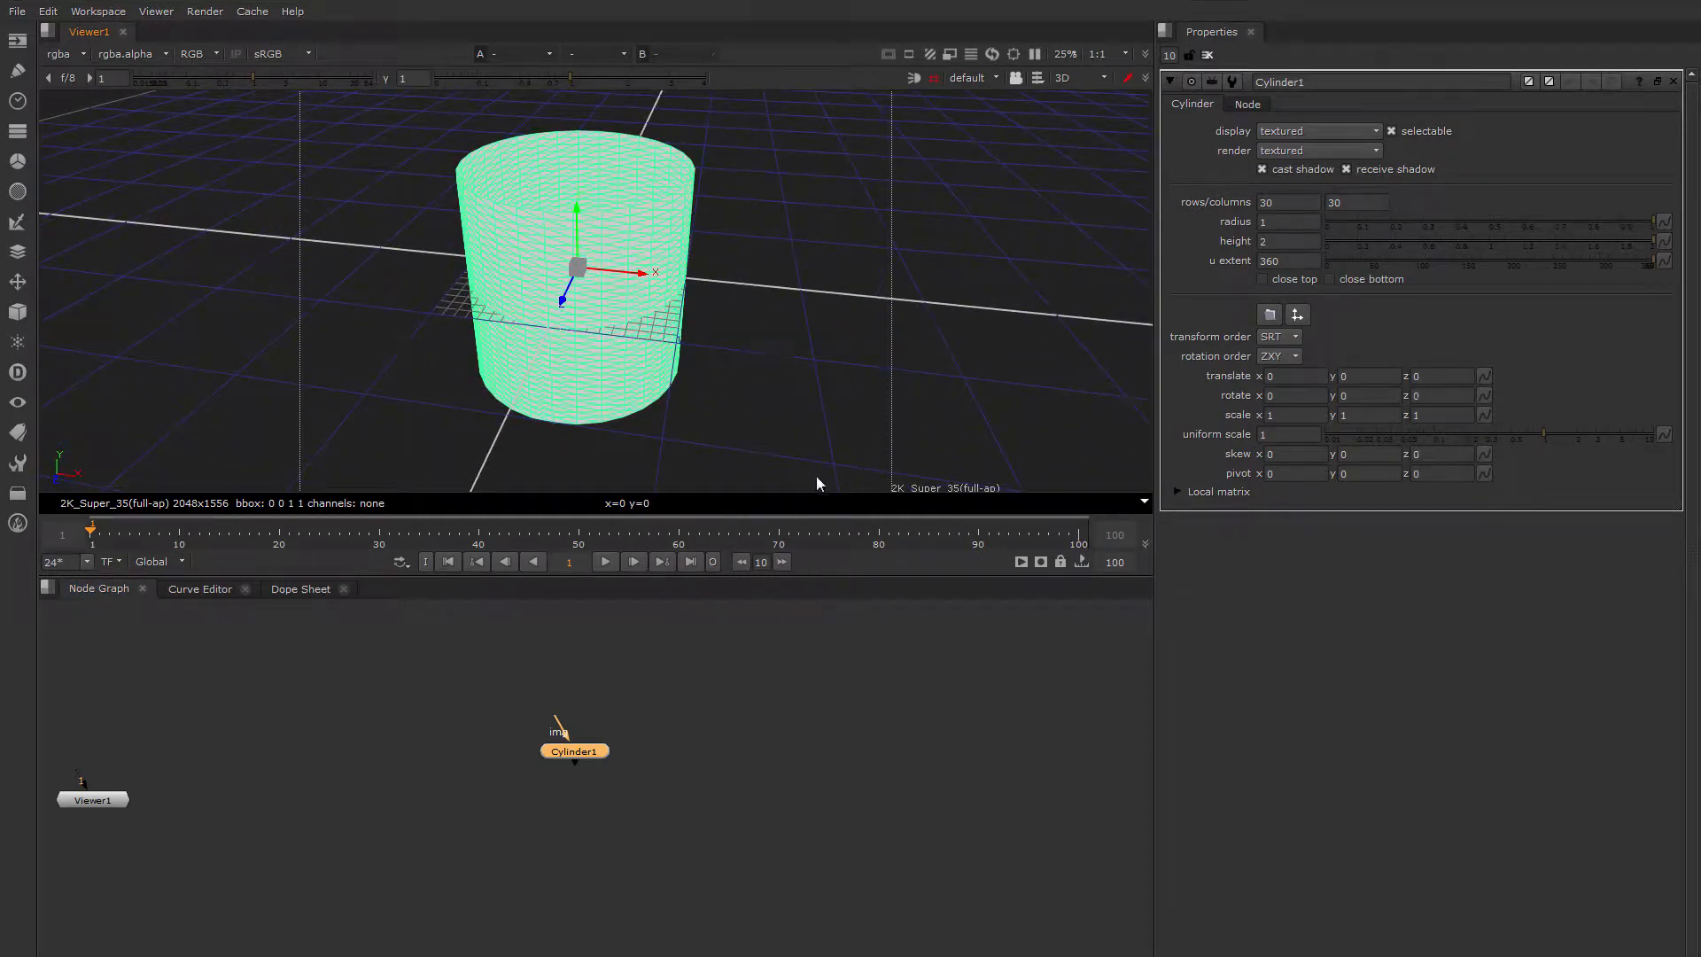
{"action": "left_click", "coordinate": [1037, 78]}
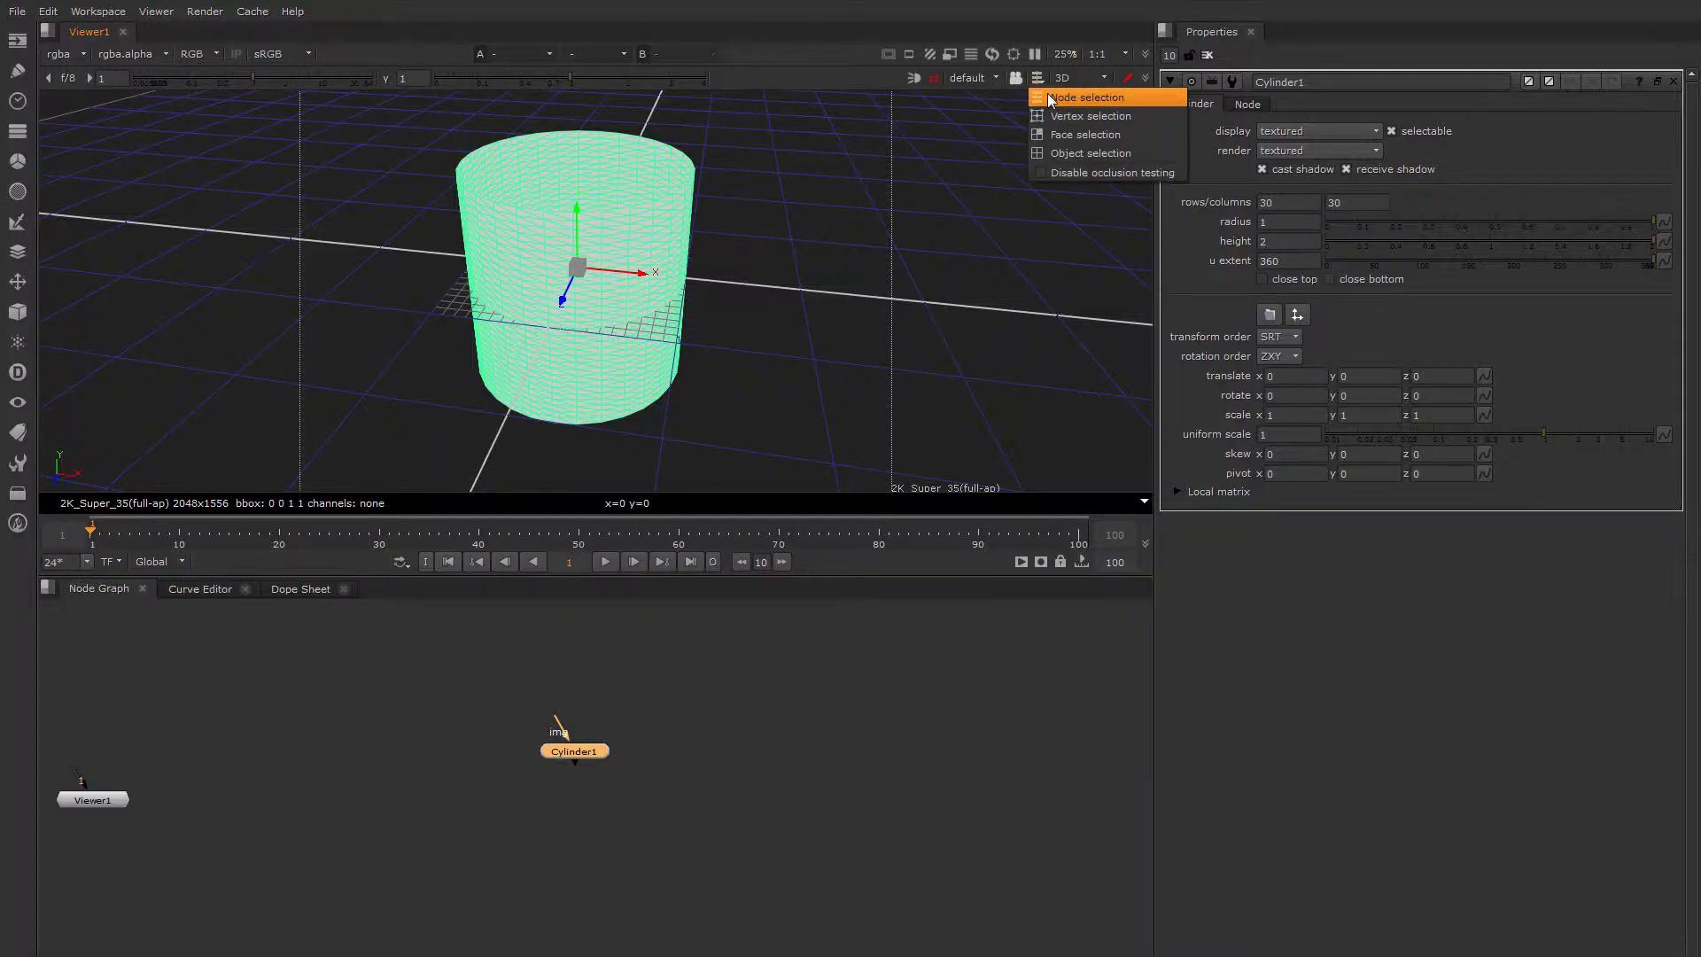
{"action": "left_click", "coordinate": [1049, 98]}
Try moving the cylinder to about -0.23 in X and rotating it about -41.6 degrees around X, and undo both transforms
{"action": "left_click_drag", "start_coordinate": [634, 274], "coordinate": [555, 278]}
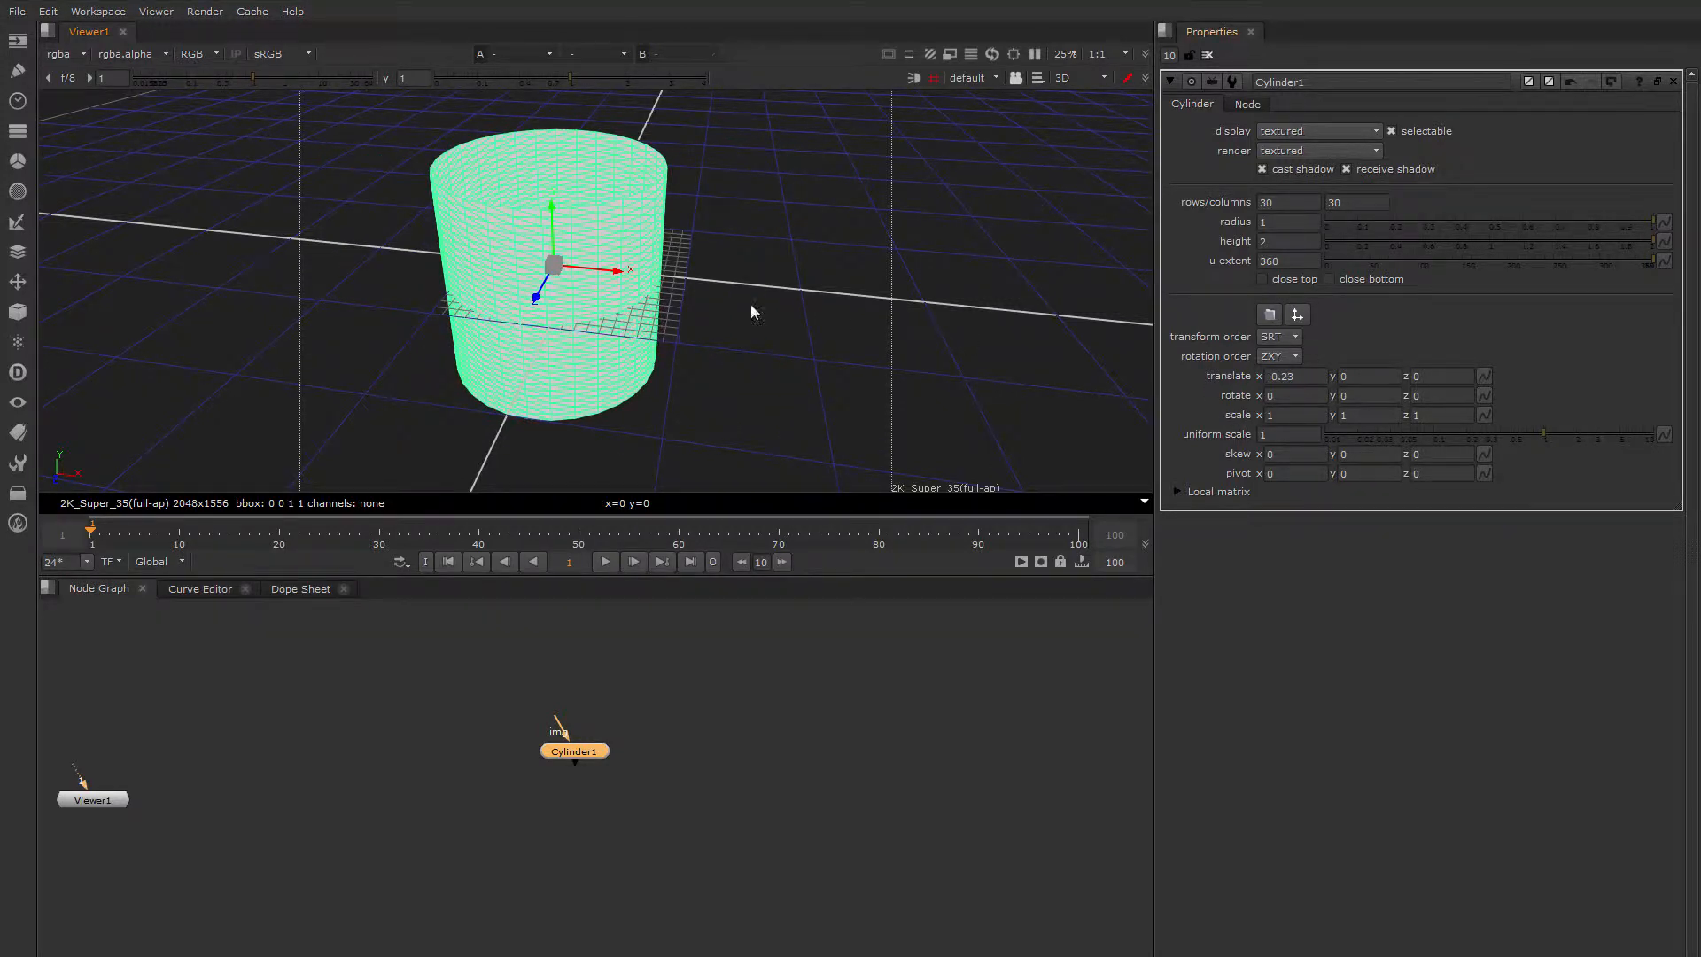
{"action": "mouse_move", "coordinate": [540, 257]}
{"action": "left_mouse_down", "text": "ctrl"}
{"action": "mouse_move", "coordinate": [549, 233]}
{"action": "mouse_move", "coordinate": [553, 259]}
{"action": "left_mouse_up", "text": "ctrl"}
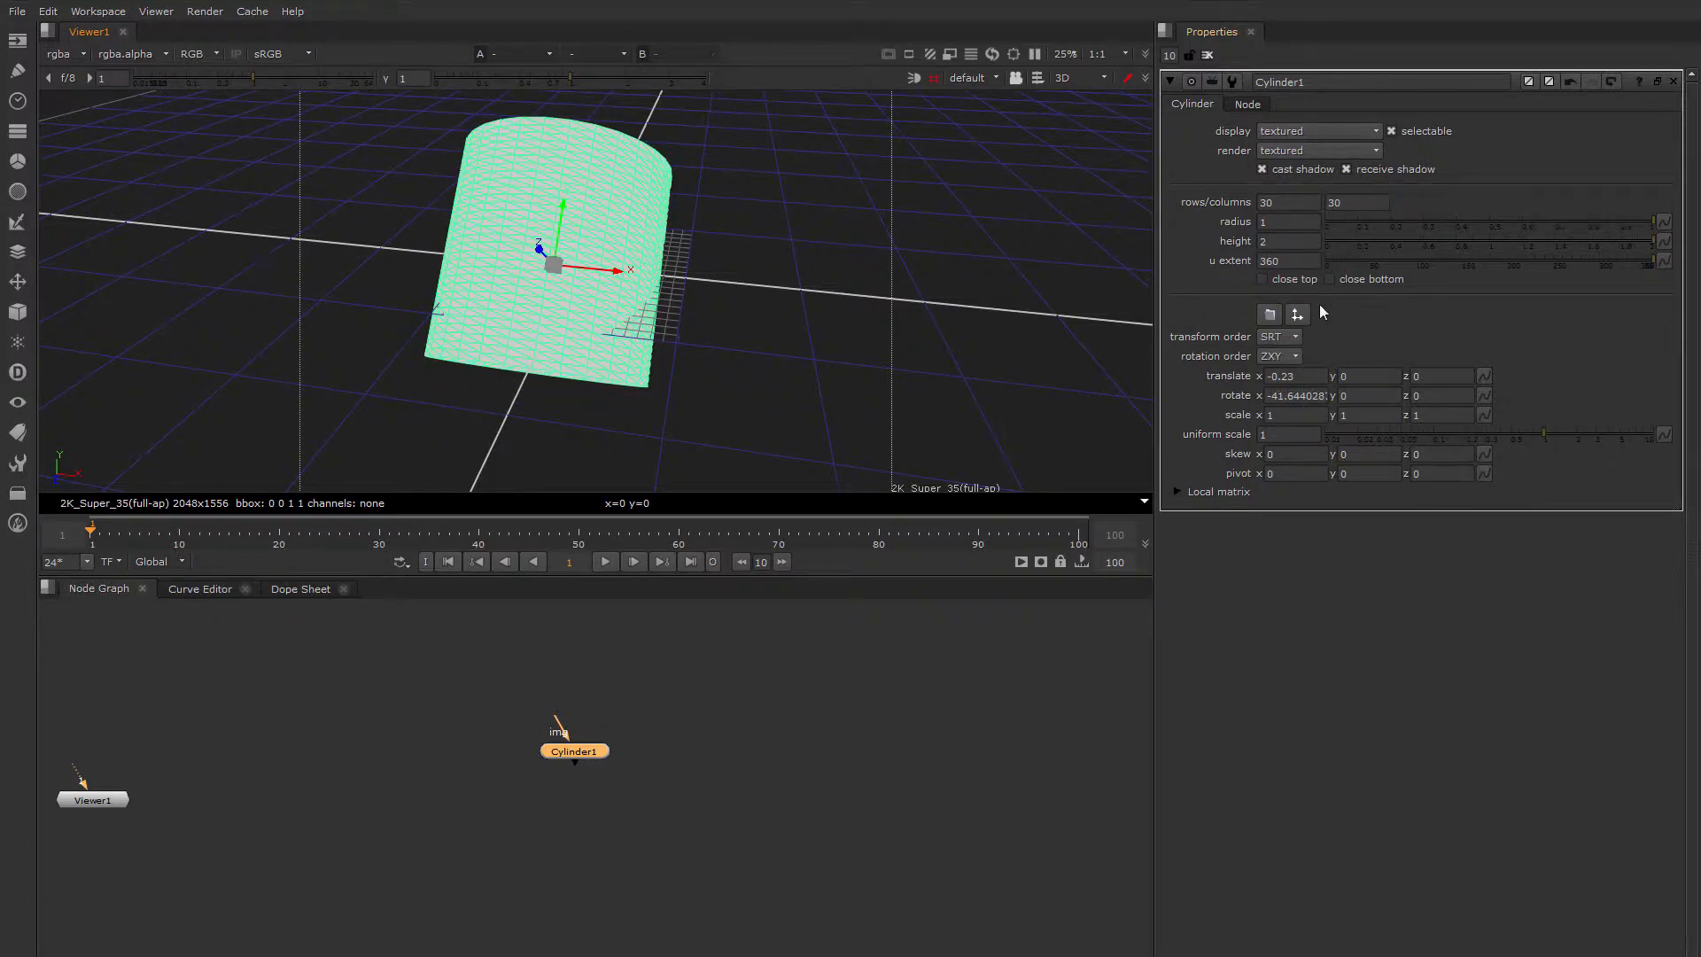
{"action": "key", "text": "ctrl+z"}
{"action": "key", "text": "ctrl+z"}
{"action": "key", "text": "ctrl+z"}
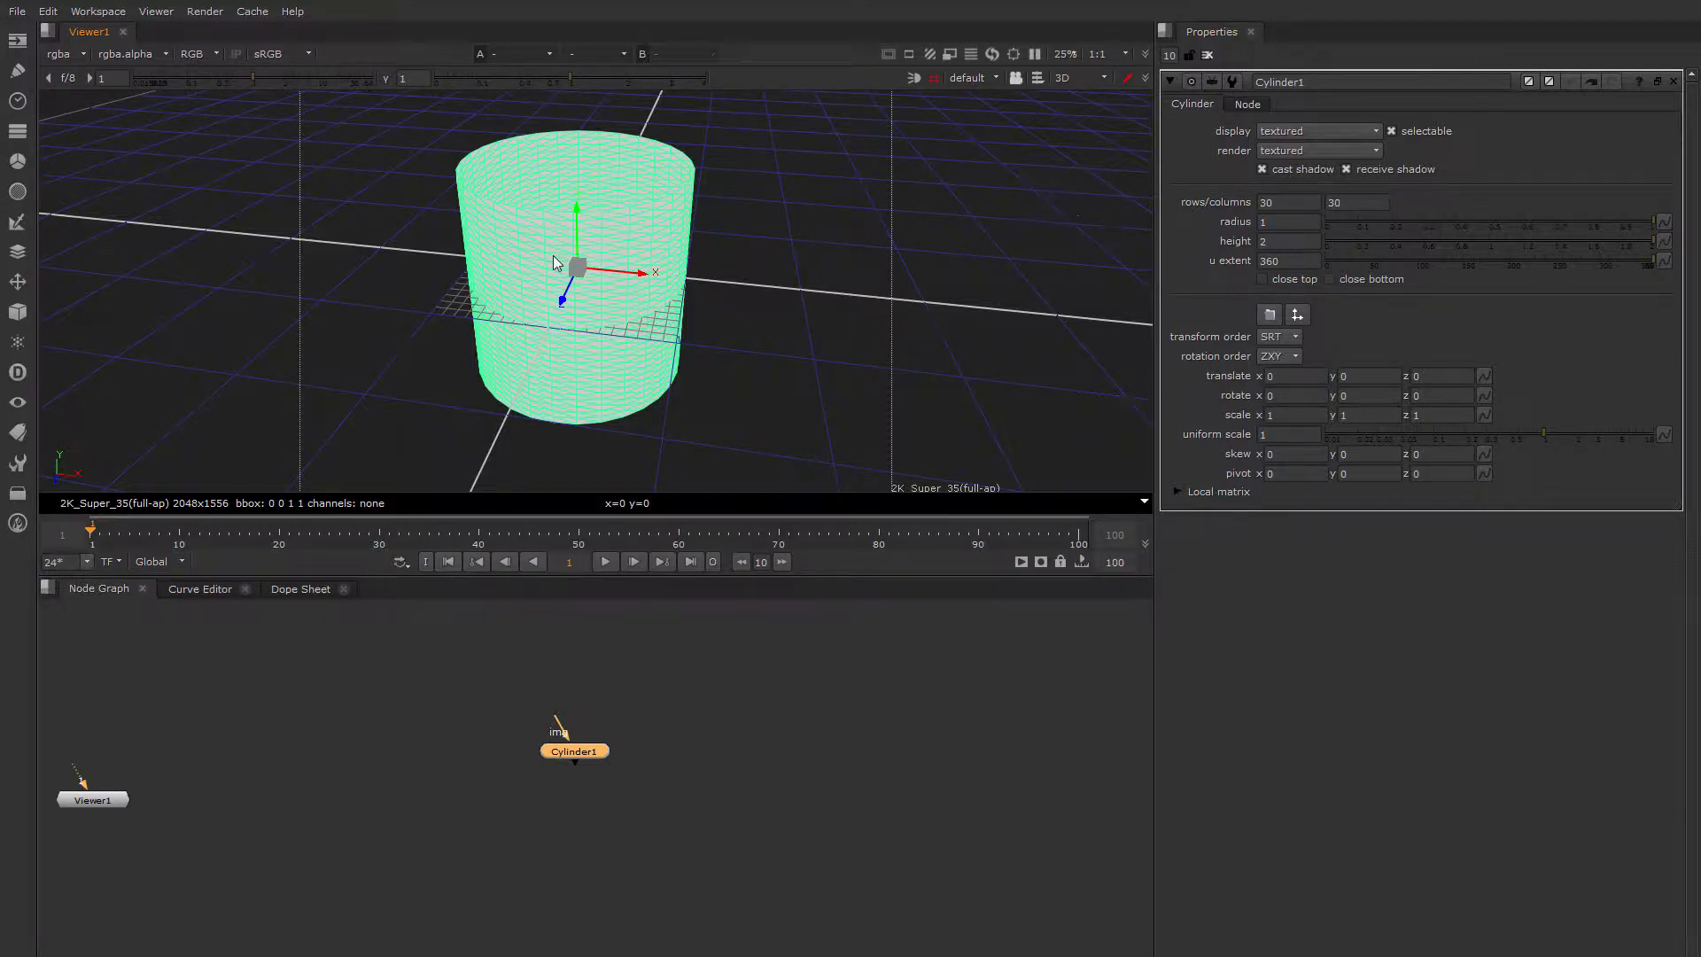
Set the cylinder's geometry to 2 rows and 32 columns
{"action": "double_click", "coordinate": [1266, 202]}
{"action": "type", "text": "2"}
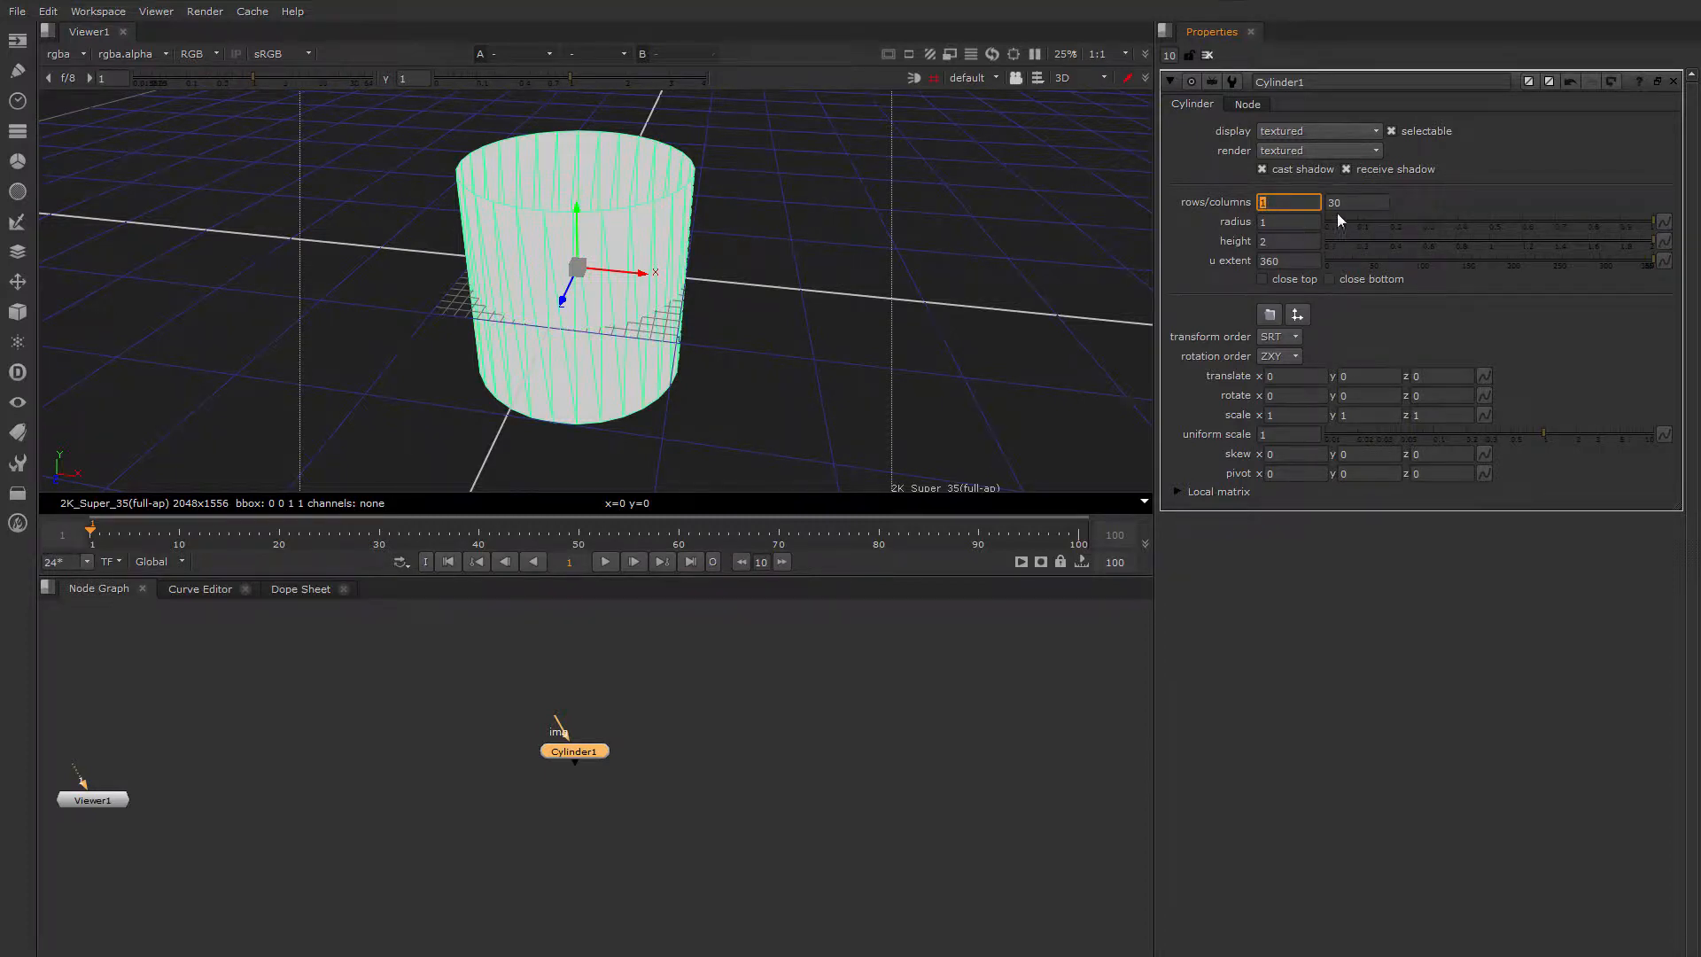
{"action": "key", "text": "Tab"}
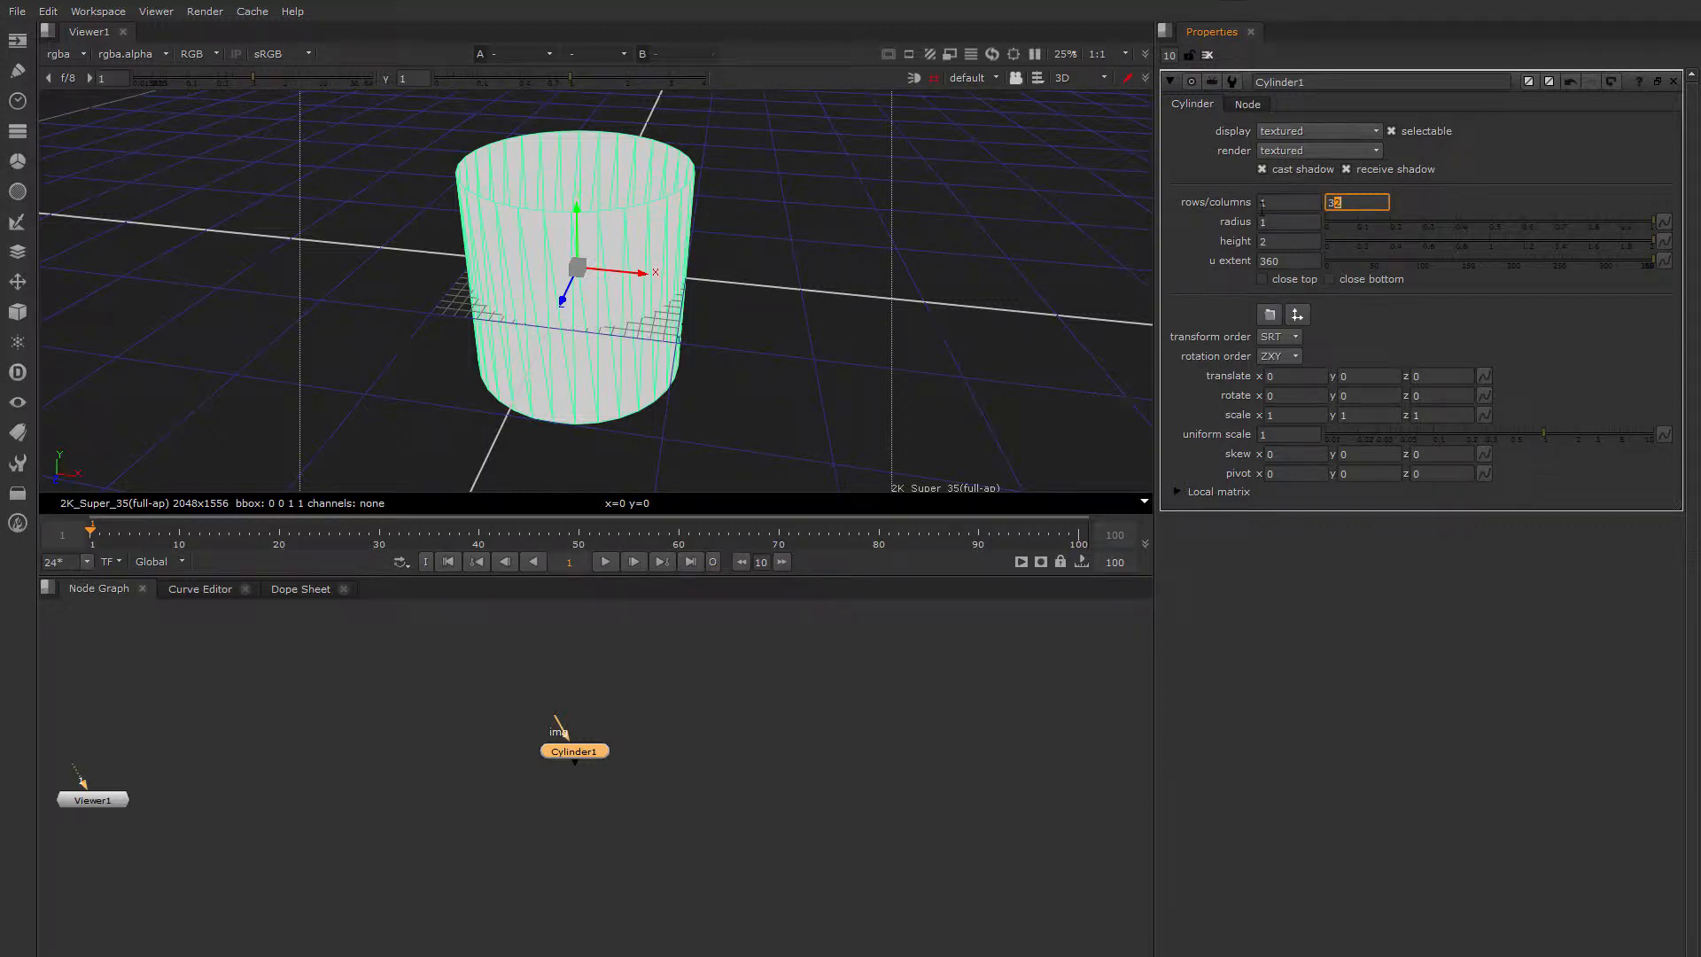
{"action": "left_click", "coordinate": [1262, 204]}
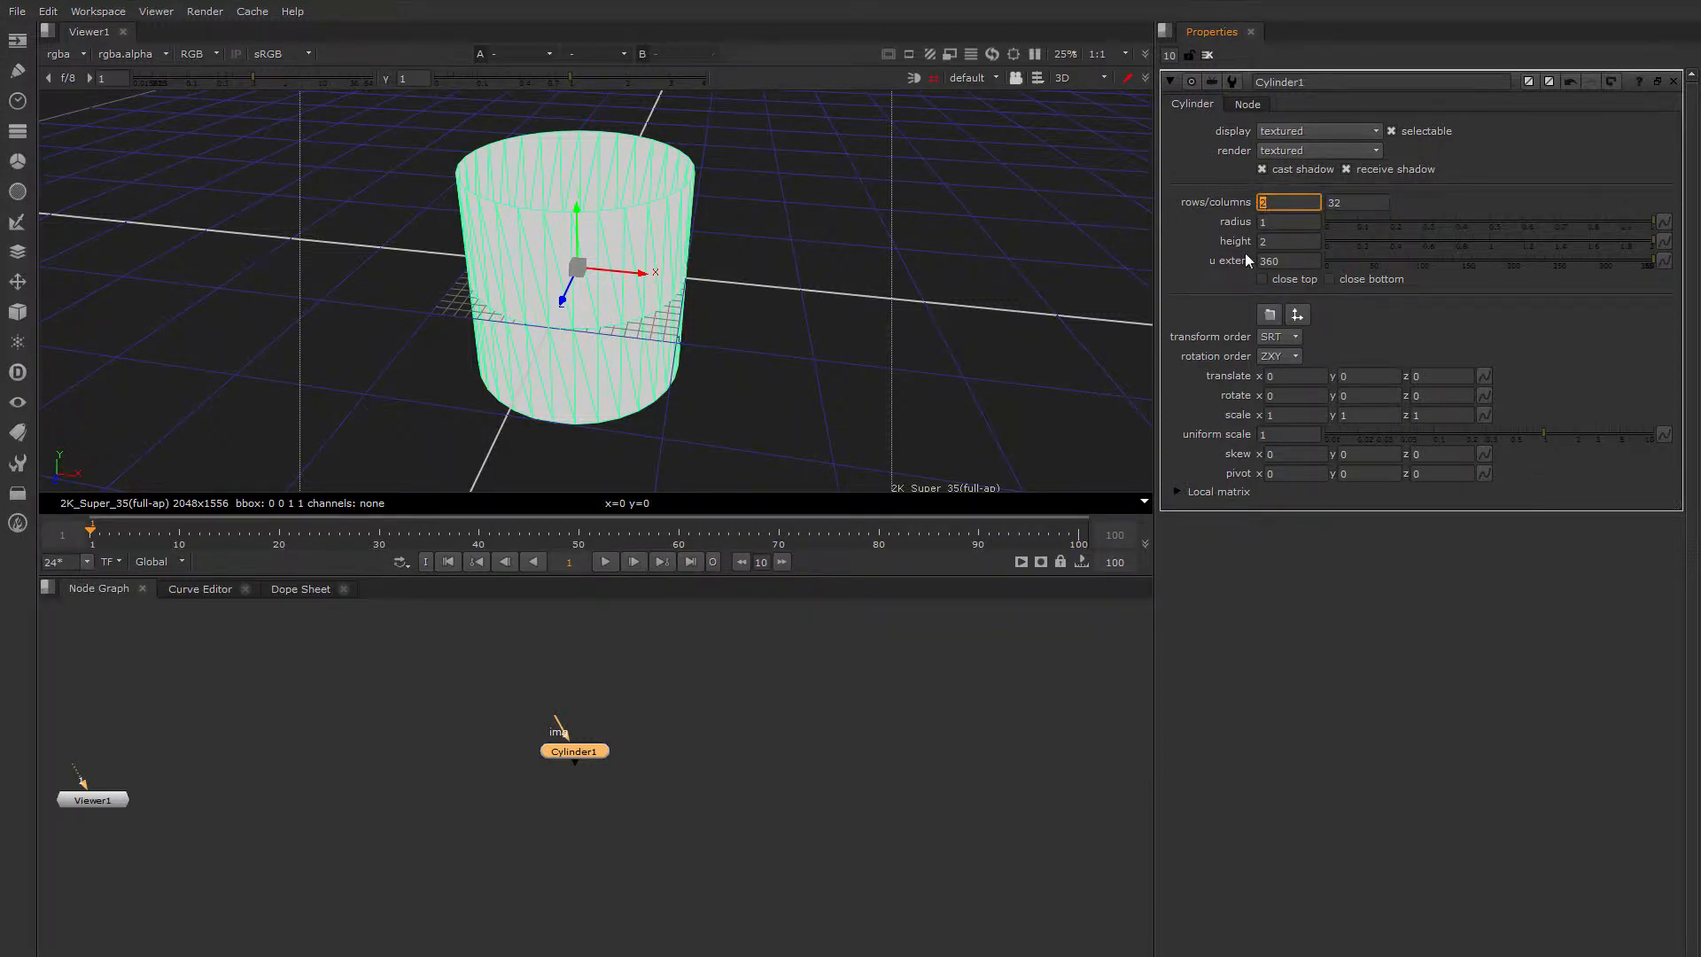
Close the cylinder's top and bottom and shift it to about -0.065 in X and -0.06 in Z
{"action": "left_click", "coordinate": [1263, 280]}
{"action": "left_click_drag", "start_coordinate": [752, 381], "coordinate": [770, 314], "text": "ctrl"}
{"action": "left_click_drag", "start_coordinate": [621, 303], "coordinate": [522, 330]}
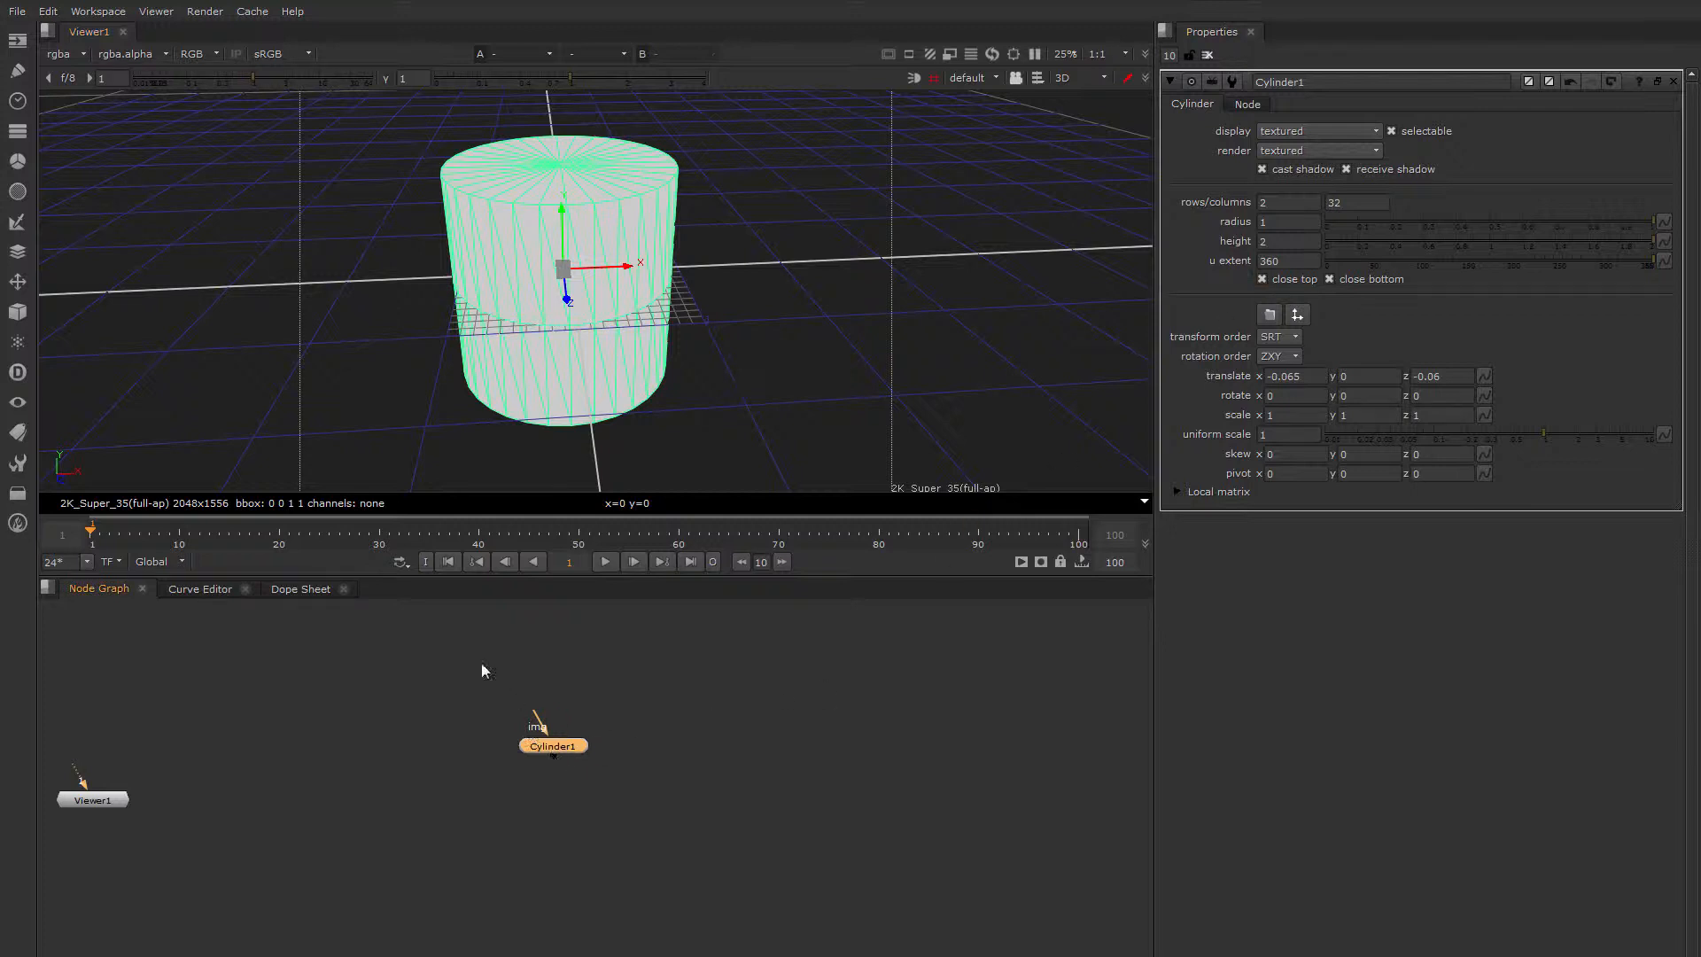
Move the cylinder node aside in the node graph and add a Cube node beside it
{"action": "left_click_drag", "start_coordinate": [574, 751], "coordinate": [376, 693]}
{"action": "left_click", "coordinate": [503, 697]}
{"action": "key", "text": "Tab"}
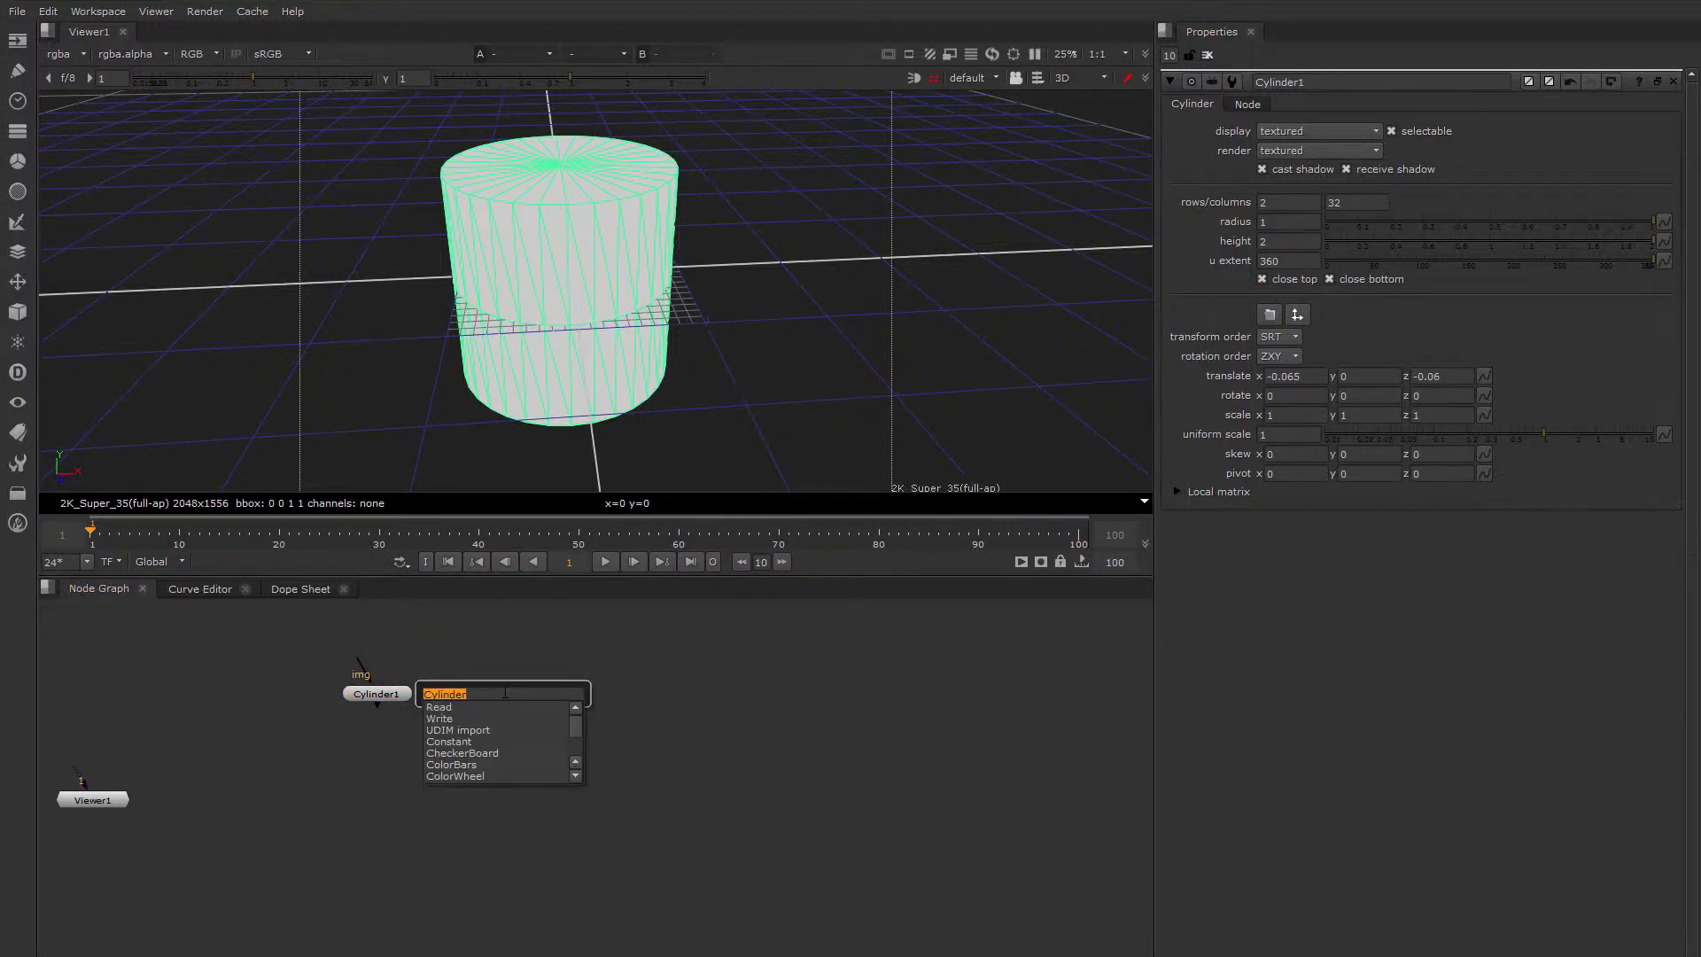
{"action": "type", "text": "cube"}
{"action": "key", "text": "Return"}
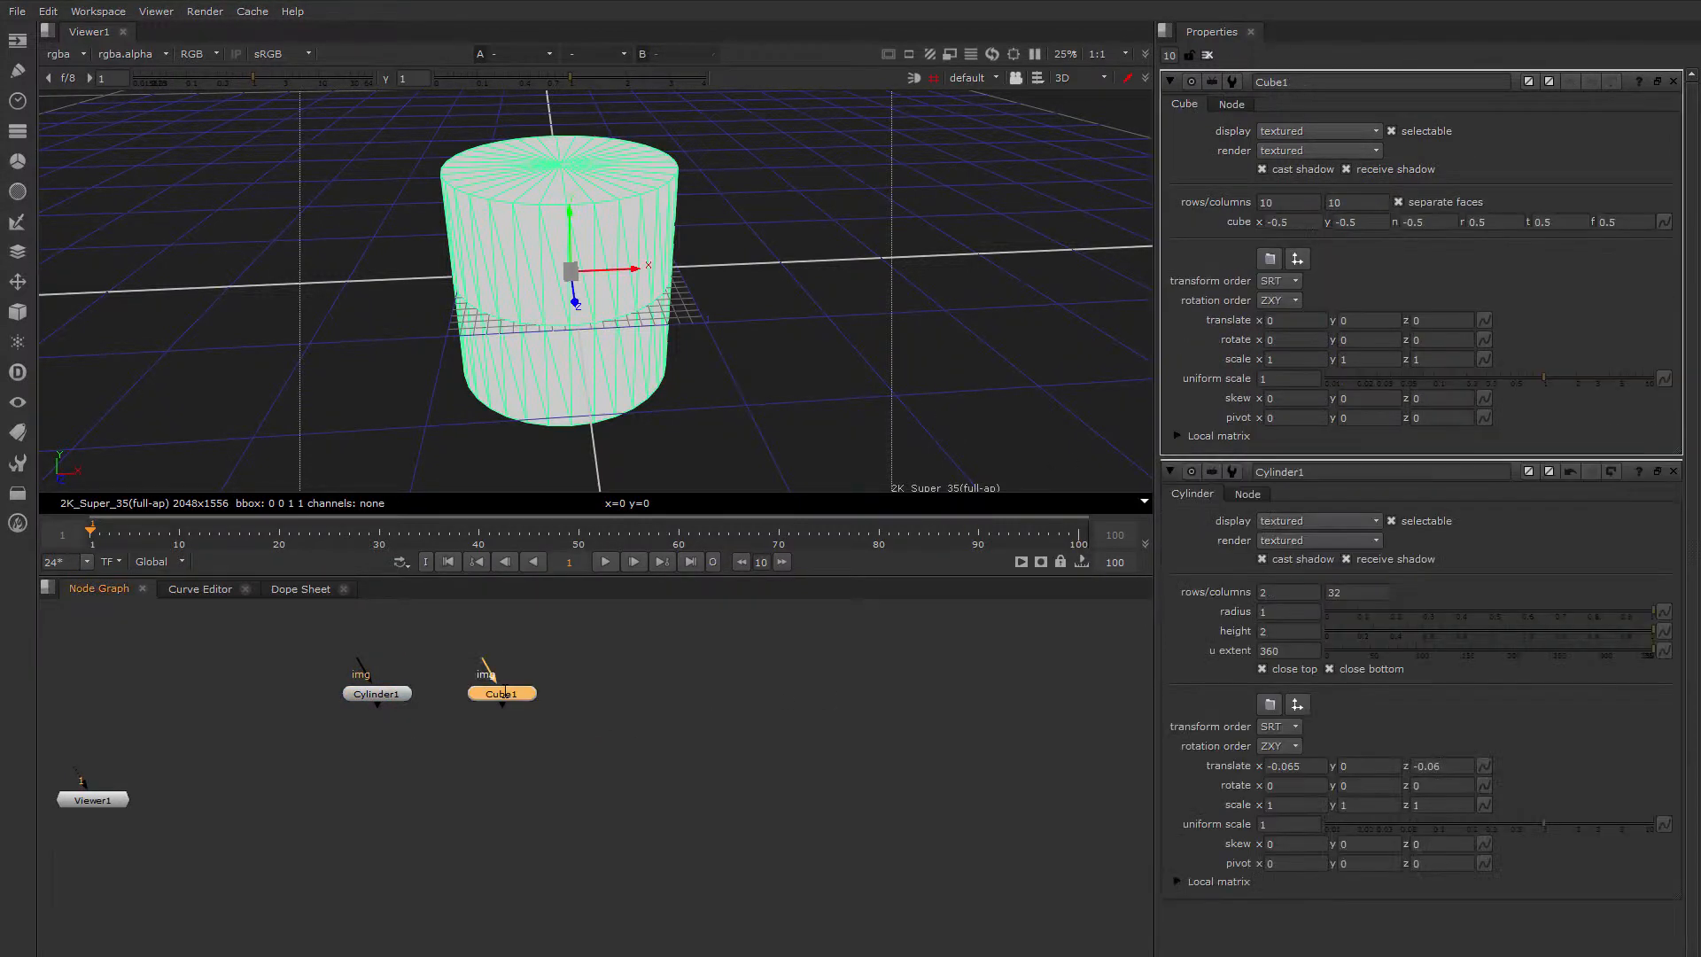
Move the cube out of the cylinder along X to about 1.875
{"action": "left_click_drag", "start_coordinate": [628, 272], "coordinate": [869, 273]}
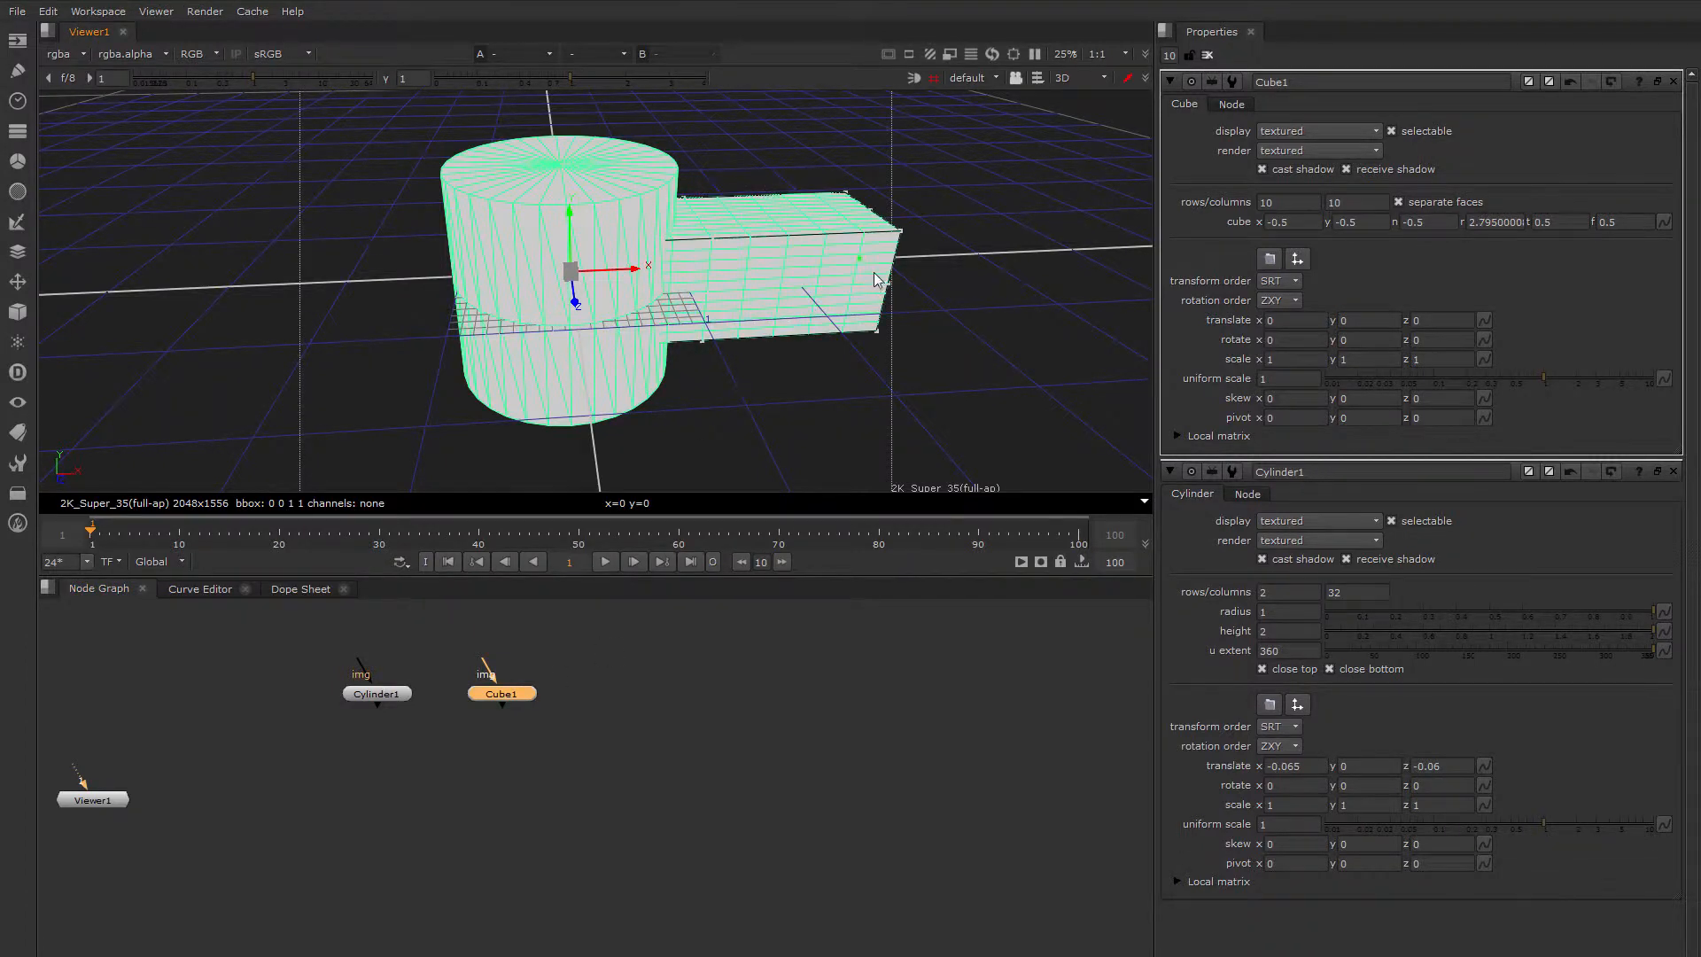
{"action": "key", "text": "ctrl+z"}
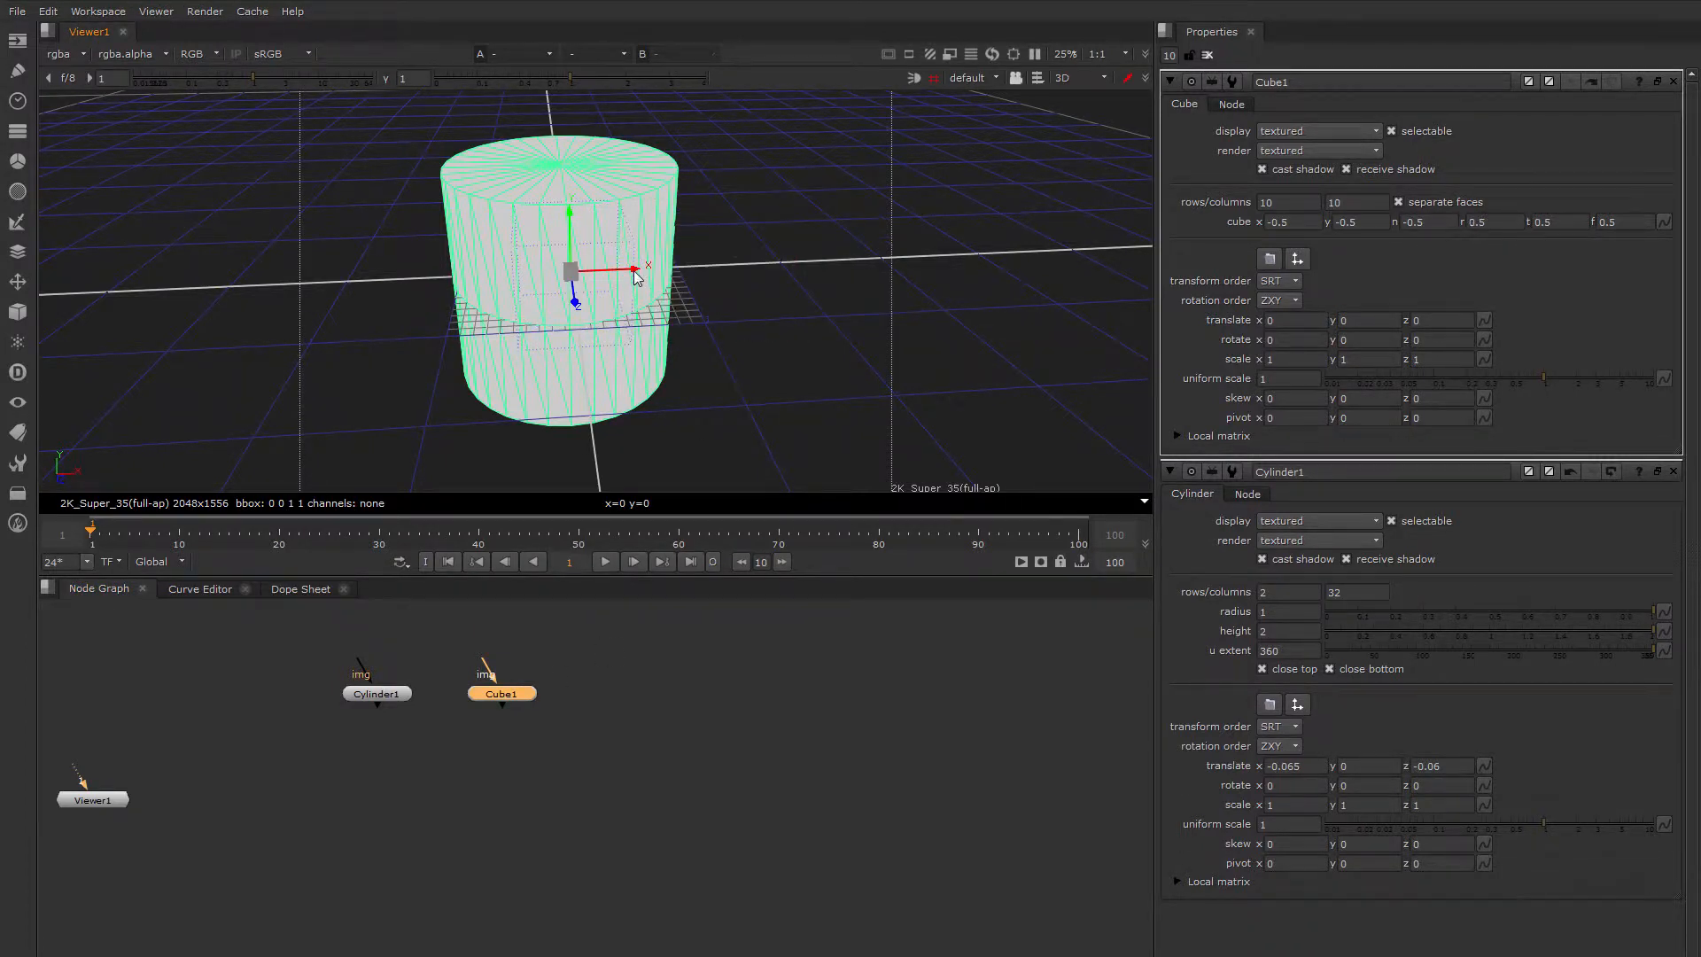
{"action": "left_click_drag", "start_coordinate": [636, 277], "coordinate": [834, 276]}
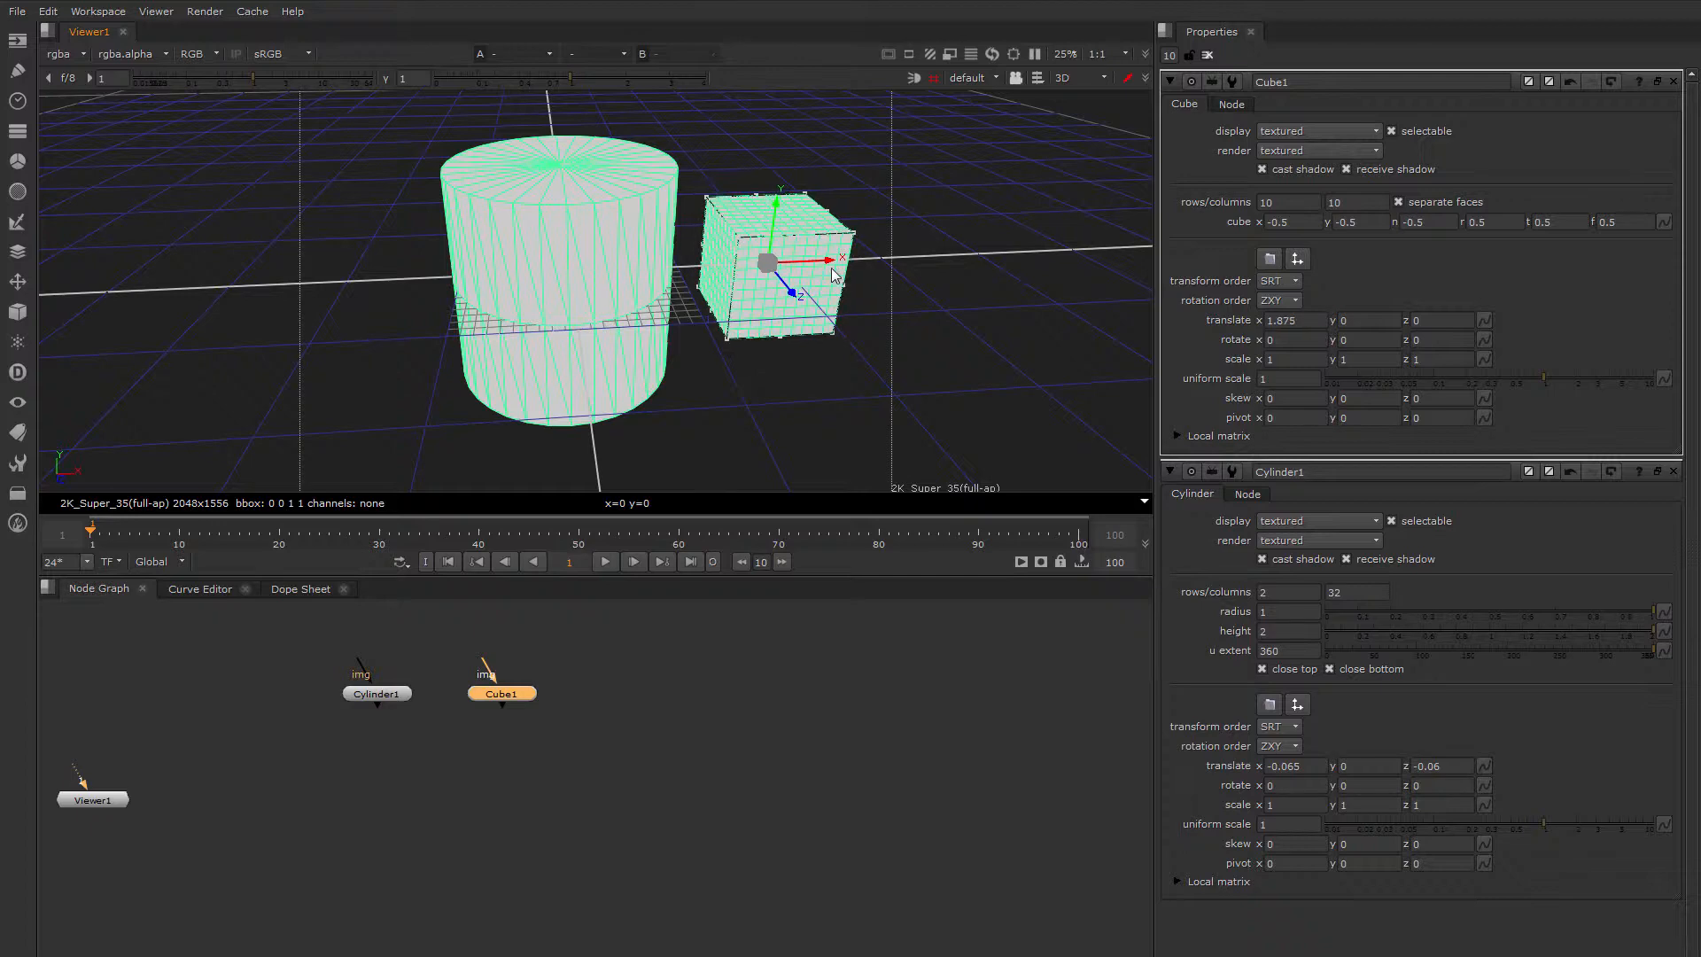
{"action": "scroll", "coordinate": [742, 322], "scroll_direction": "down", "scroll_amount": 5}
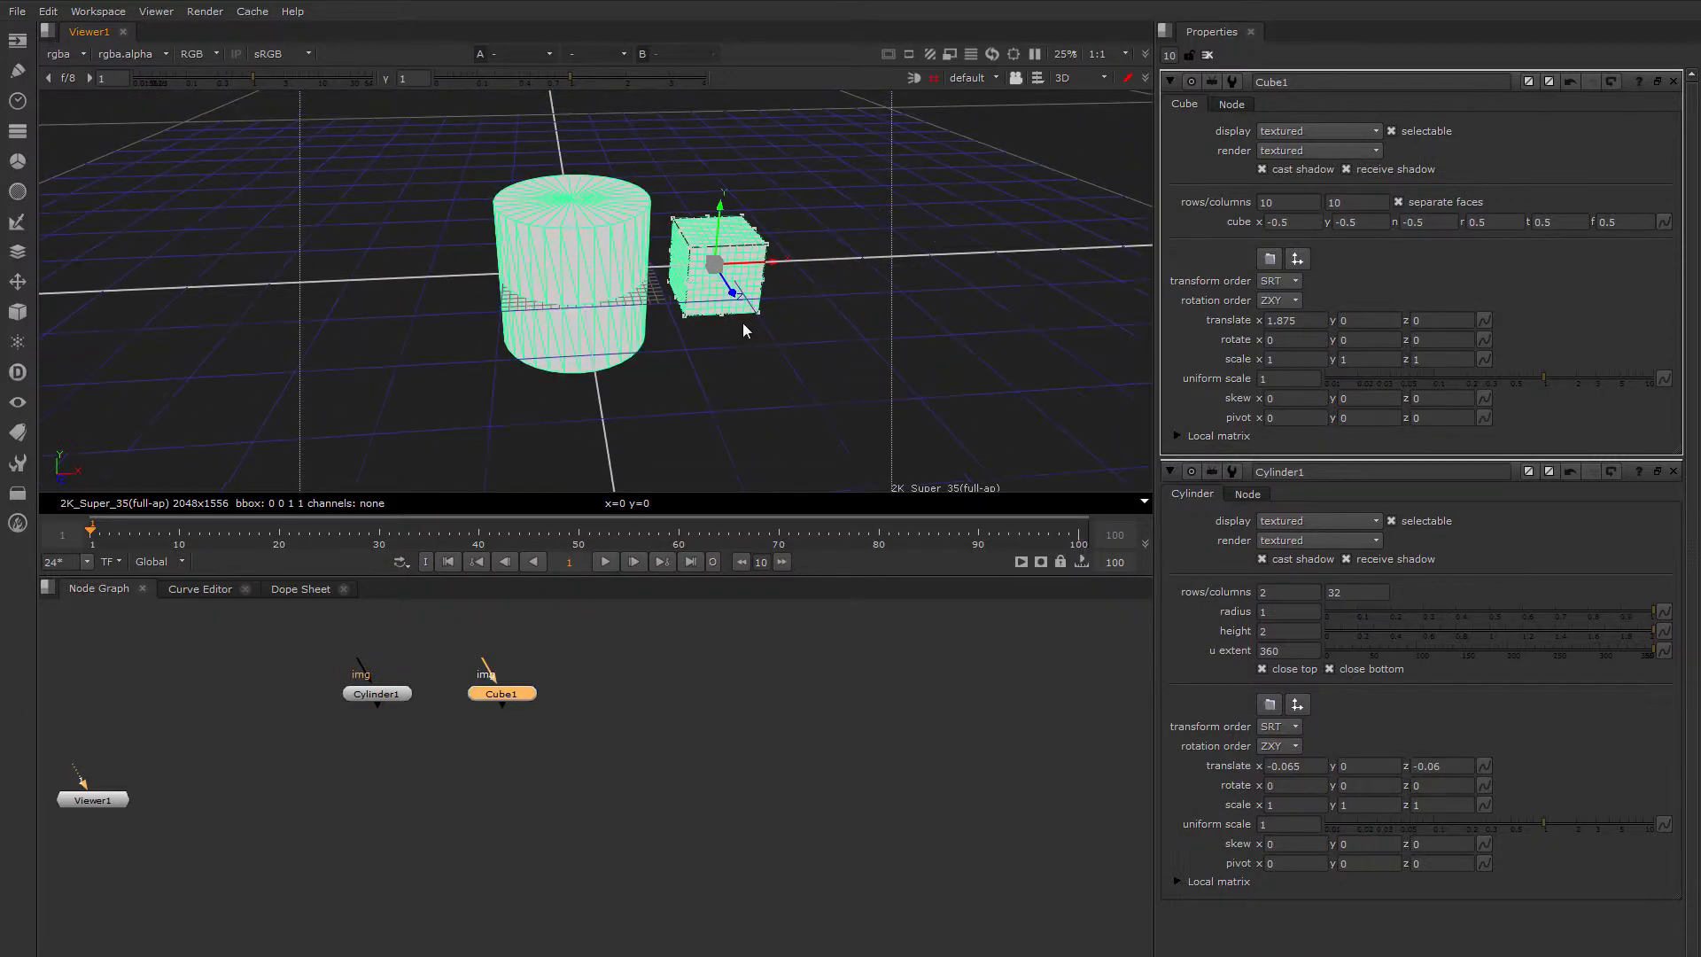
Add a Sphere node beside the cube node and move the sphere along X to about -2.75
{"action": "left_click", "coordinate": [656, 704]}
{"action": "key", "text": "Tab"}
{"action": "type", "text": "sph"}
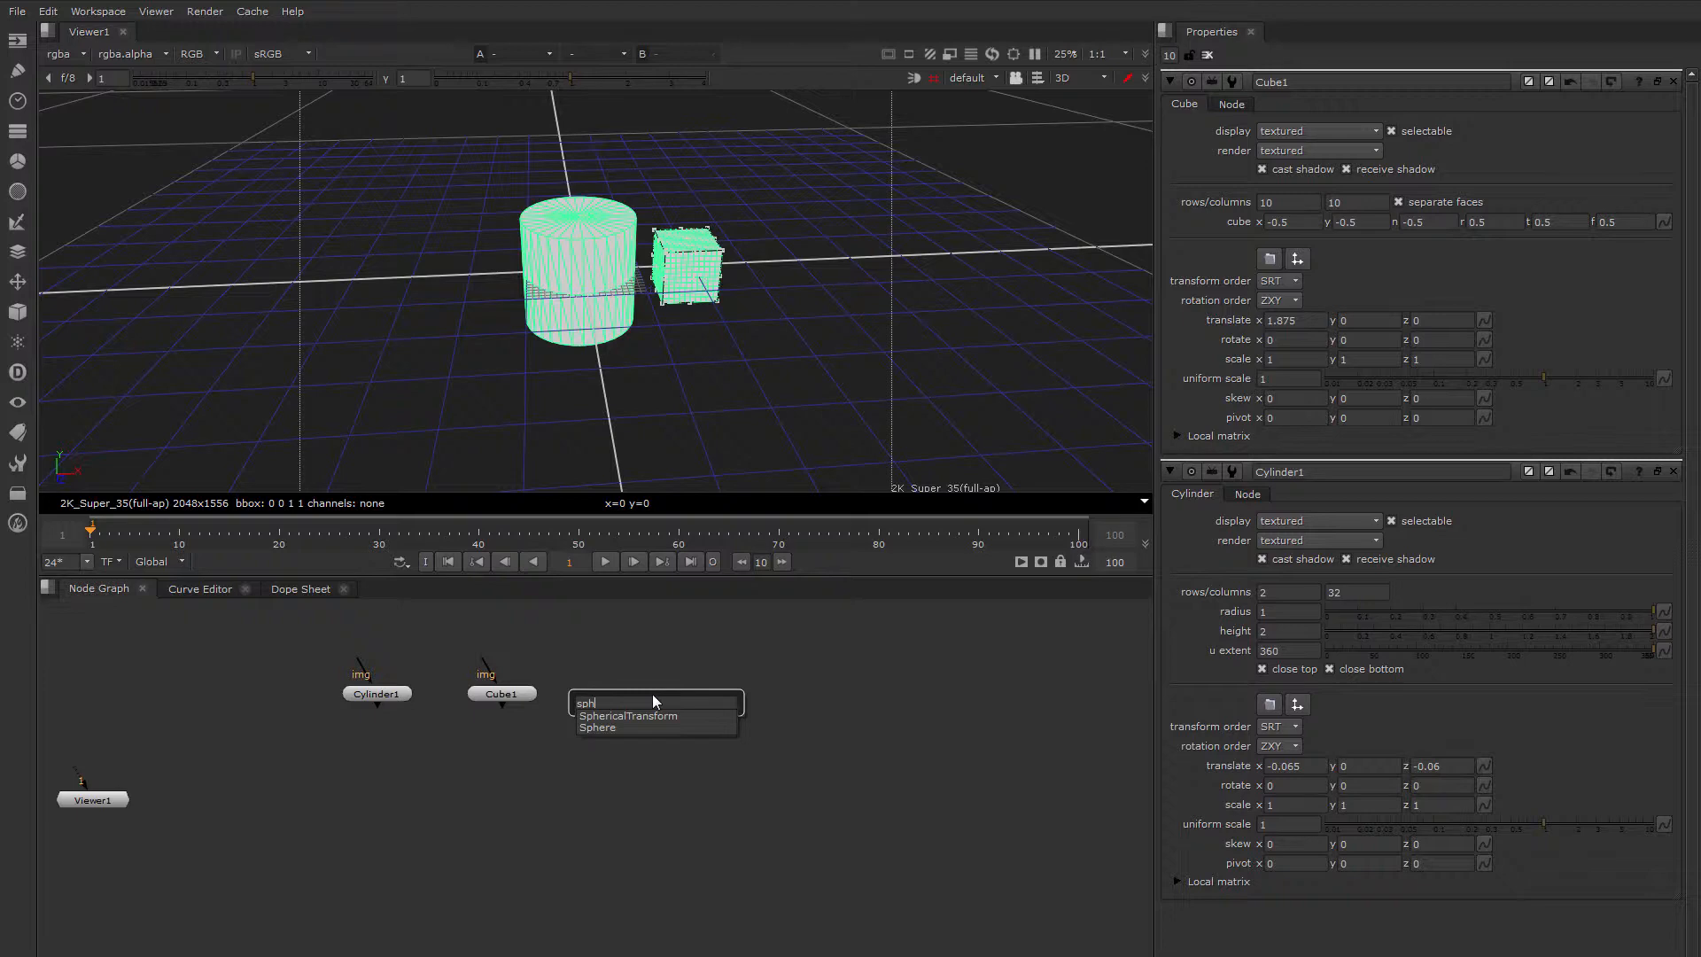
{"action": "key", "text": "Down"}
{"action": "key", "text": "Return"}
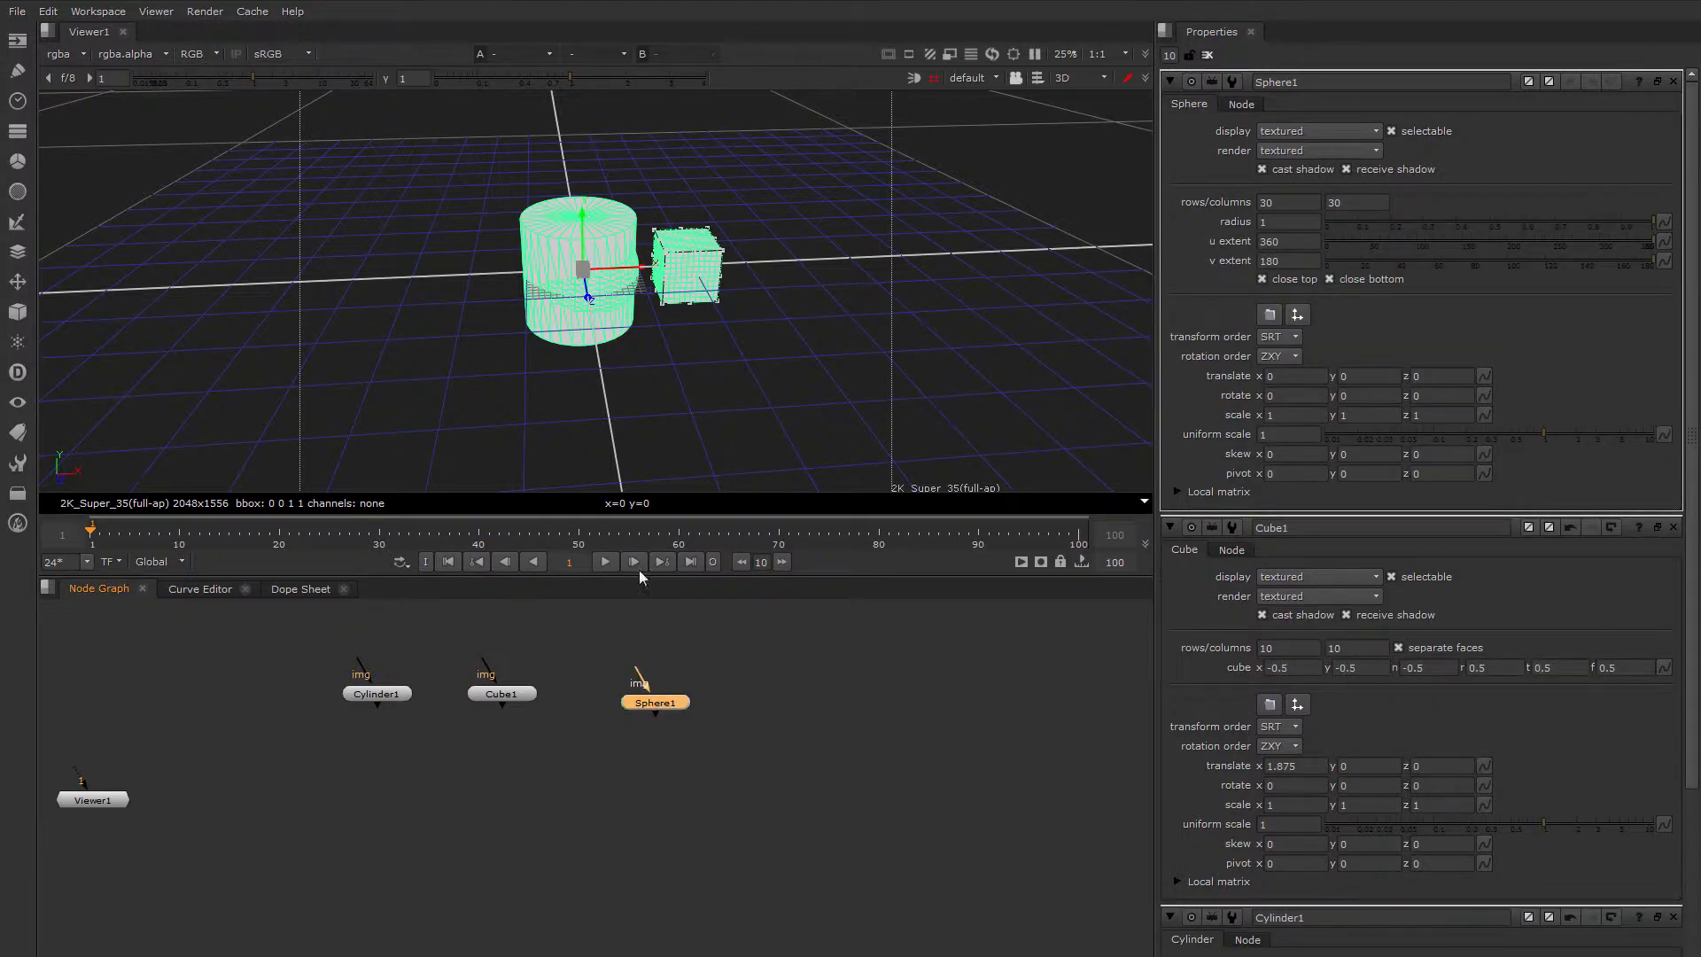
{"action": "left_click_drag", "start_coordinate": [652, 283], "coordinate": [486, 288]}
{"action": "left_click_drag", "start_coordinate": [497, 302], "coordinate": [688, 380], "text": "ctrl"}
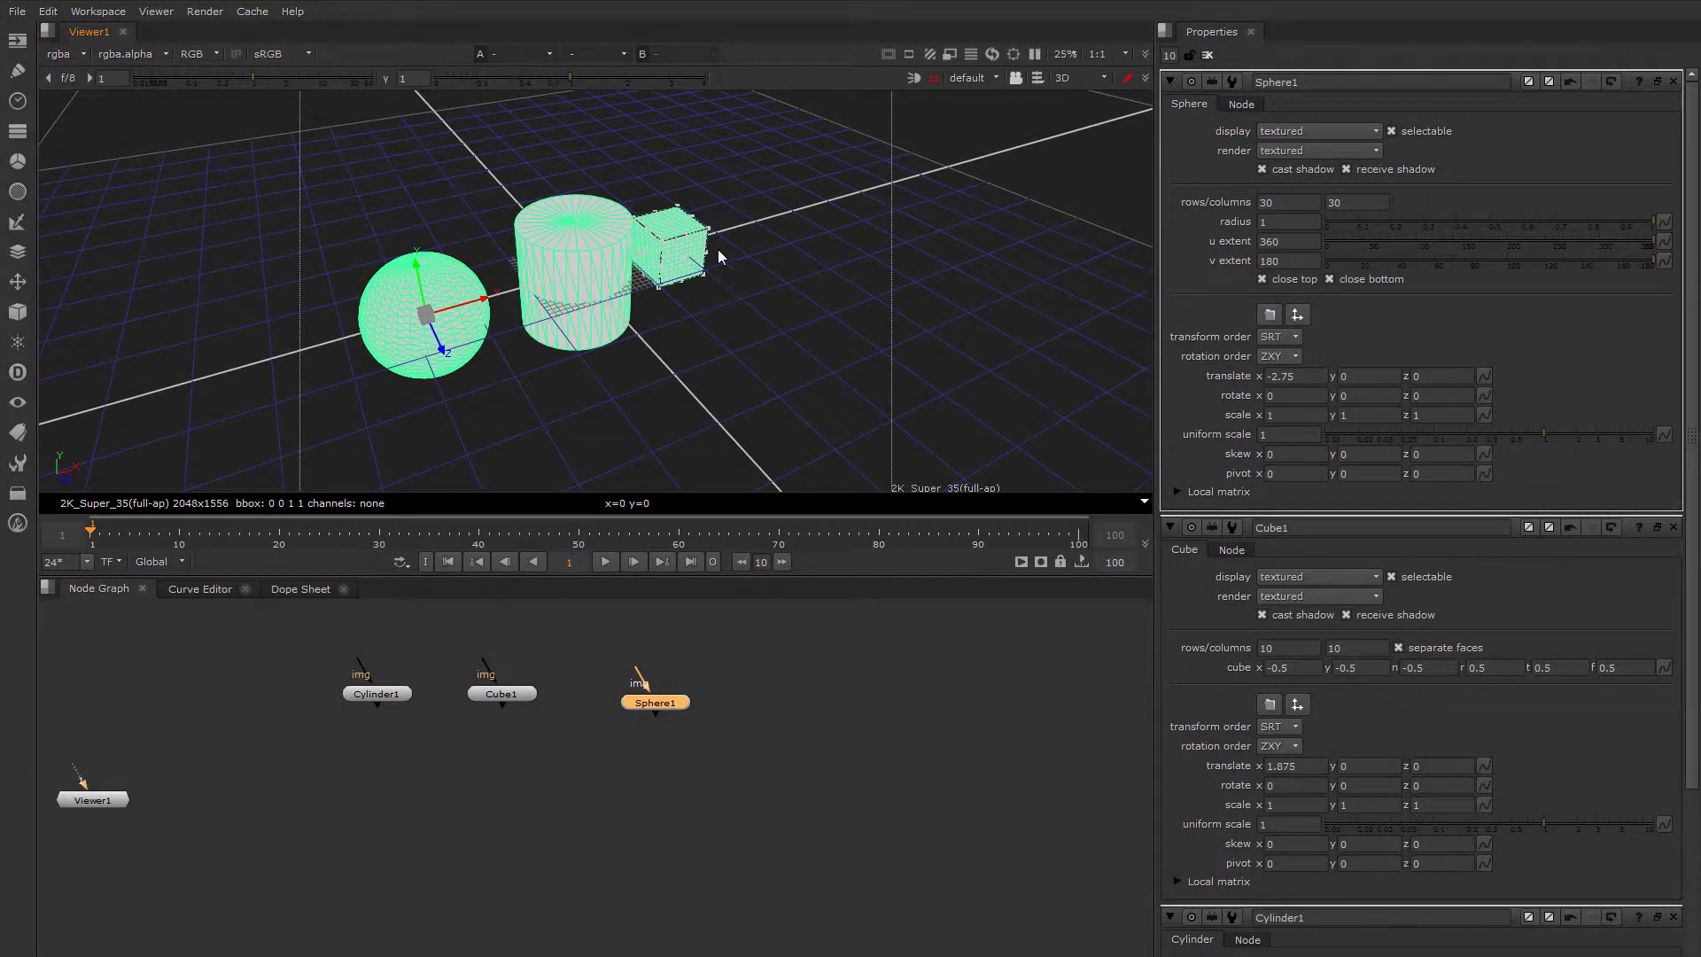
Enlarge the cube by its corner to about 1.35 (r), 0.93 (t) and 1.08 (f)
{"action": "scroll", "coordinate": [708, 252], "scroll_direction": "up", "scroll_amount": 3}
{"action": "scroll", "coordinate": [702, 251], "scroll_direction": "up", "scroll_amount": 2}
{"action": "left_click_drag", "start_coordinate": [760, 257], "coordinate": [452, 329], "text": "ctrl"}
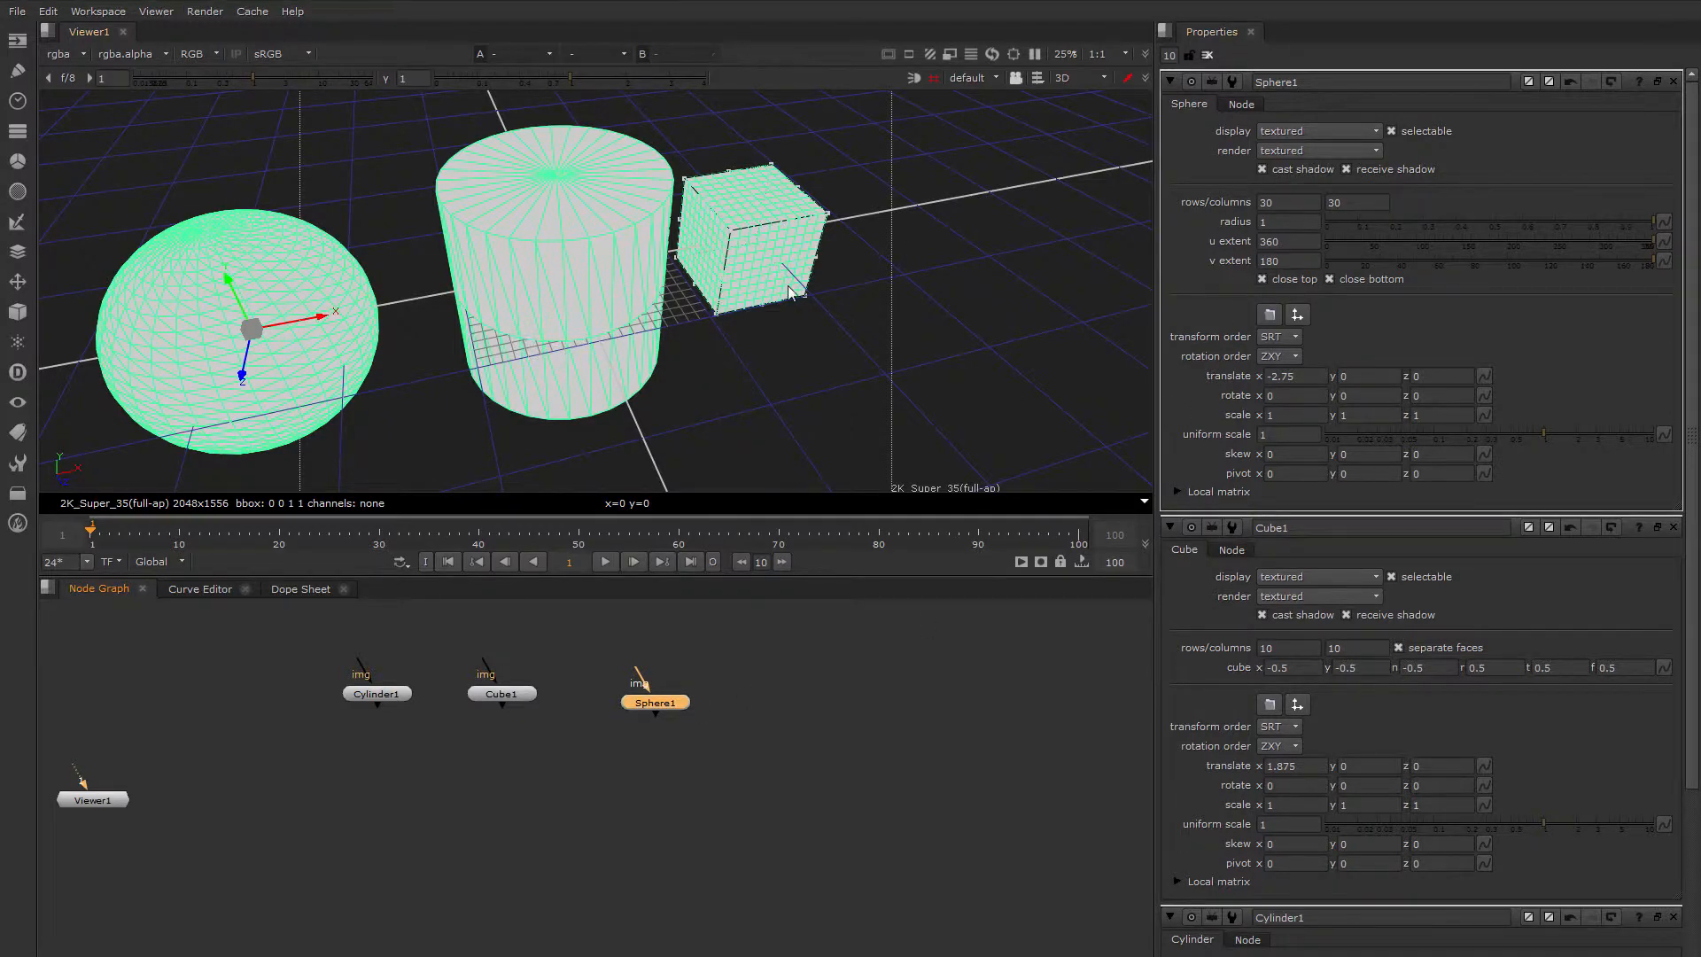
{"action": "left_click_drag", "start_coordinate": [789, 286], "coordinate": [897, 174], "text": "ctrl"}
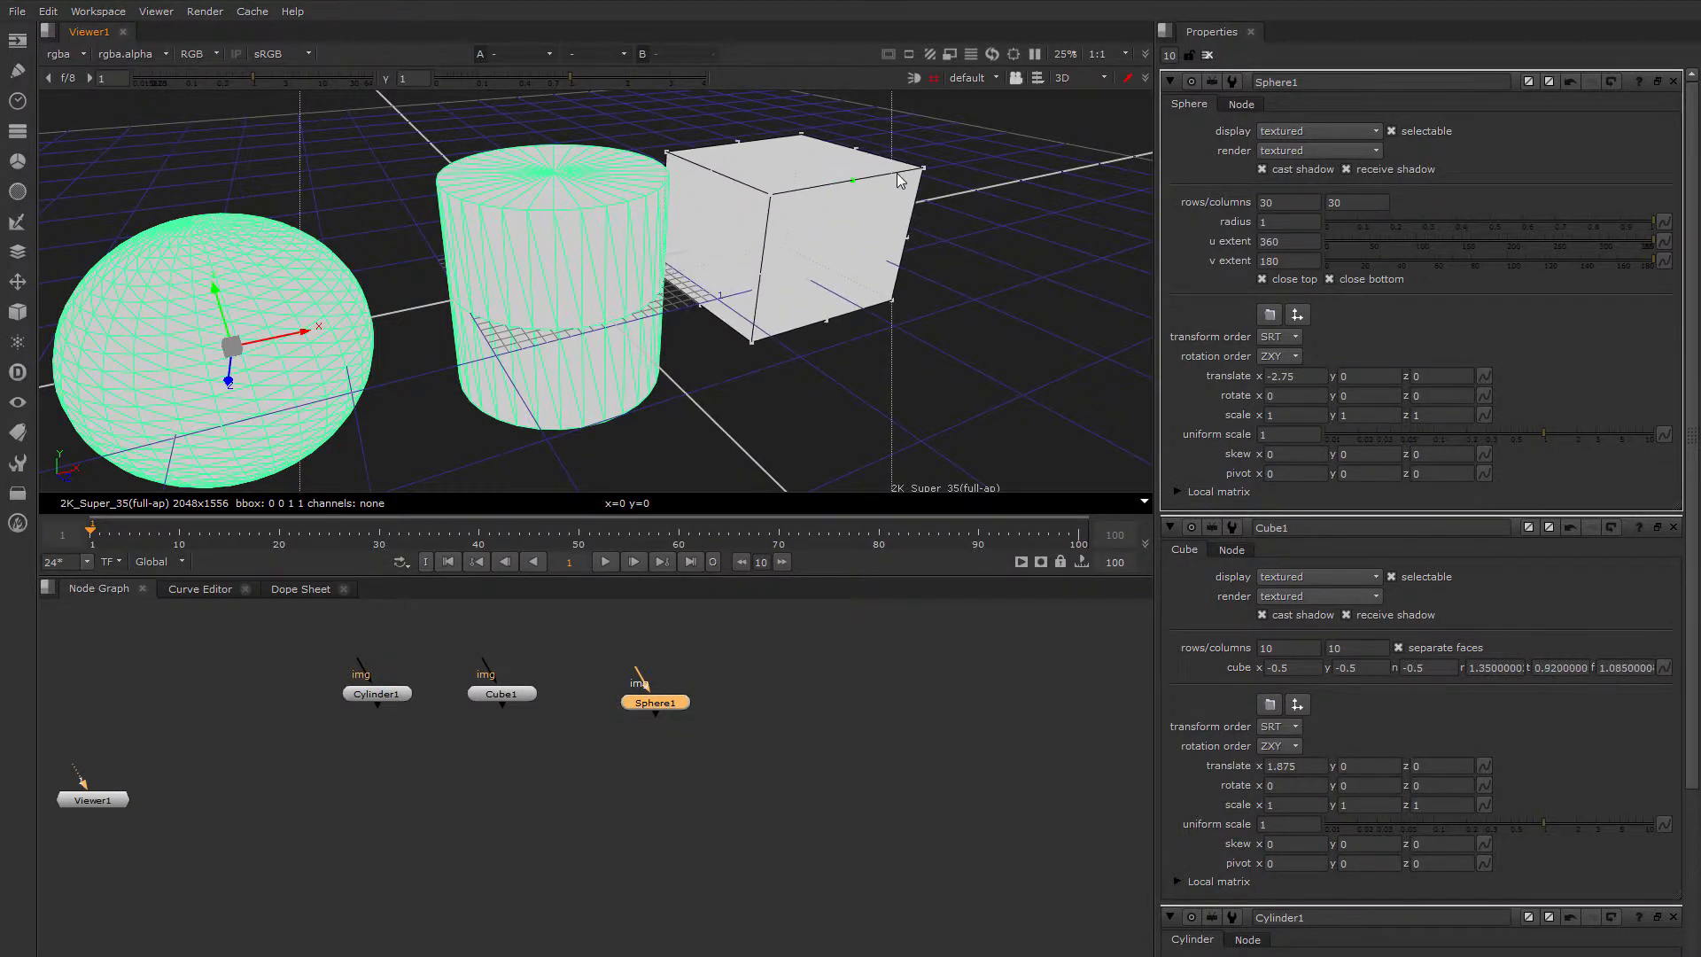
{"action": "scroll", "coordinate": [712, 282], "scroll_direction": "down", "scroll_amount": 3}
{"action": "left_click_drag", "start_coordinate": [713, 311], "coordinate": [513, 336], "text": "ctrl"}
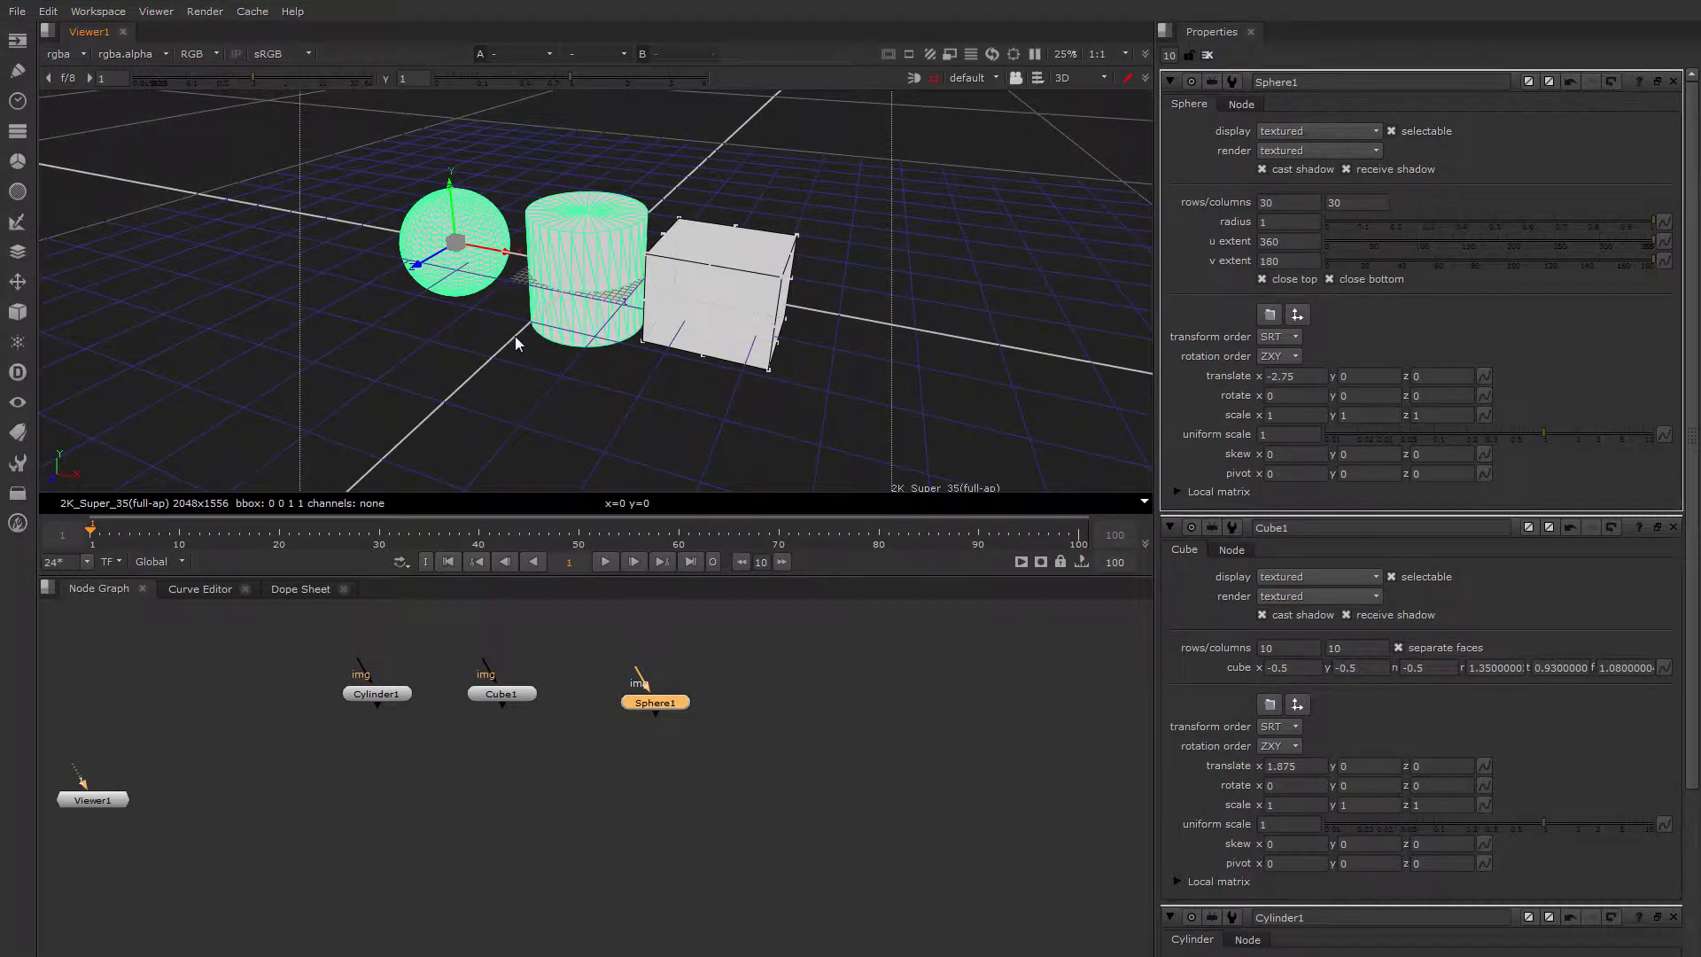
{"action": "left_click_drag", "start_coordinate": [475, 317], "coordinate": [403, 353], "text": "ctrl"}
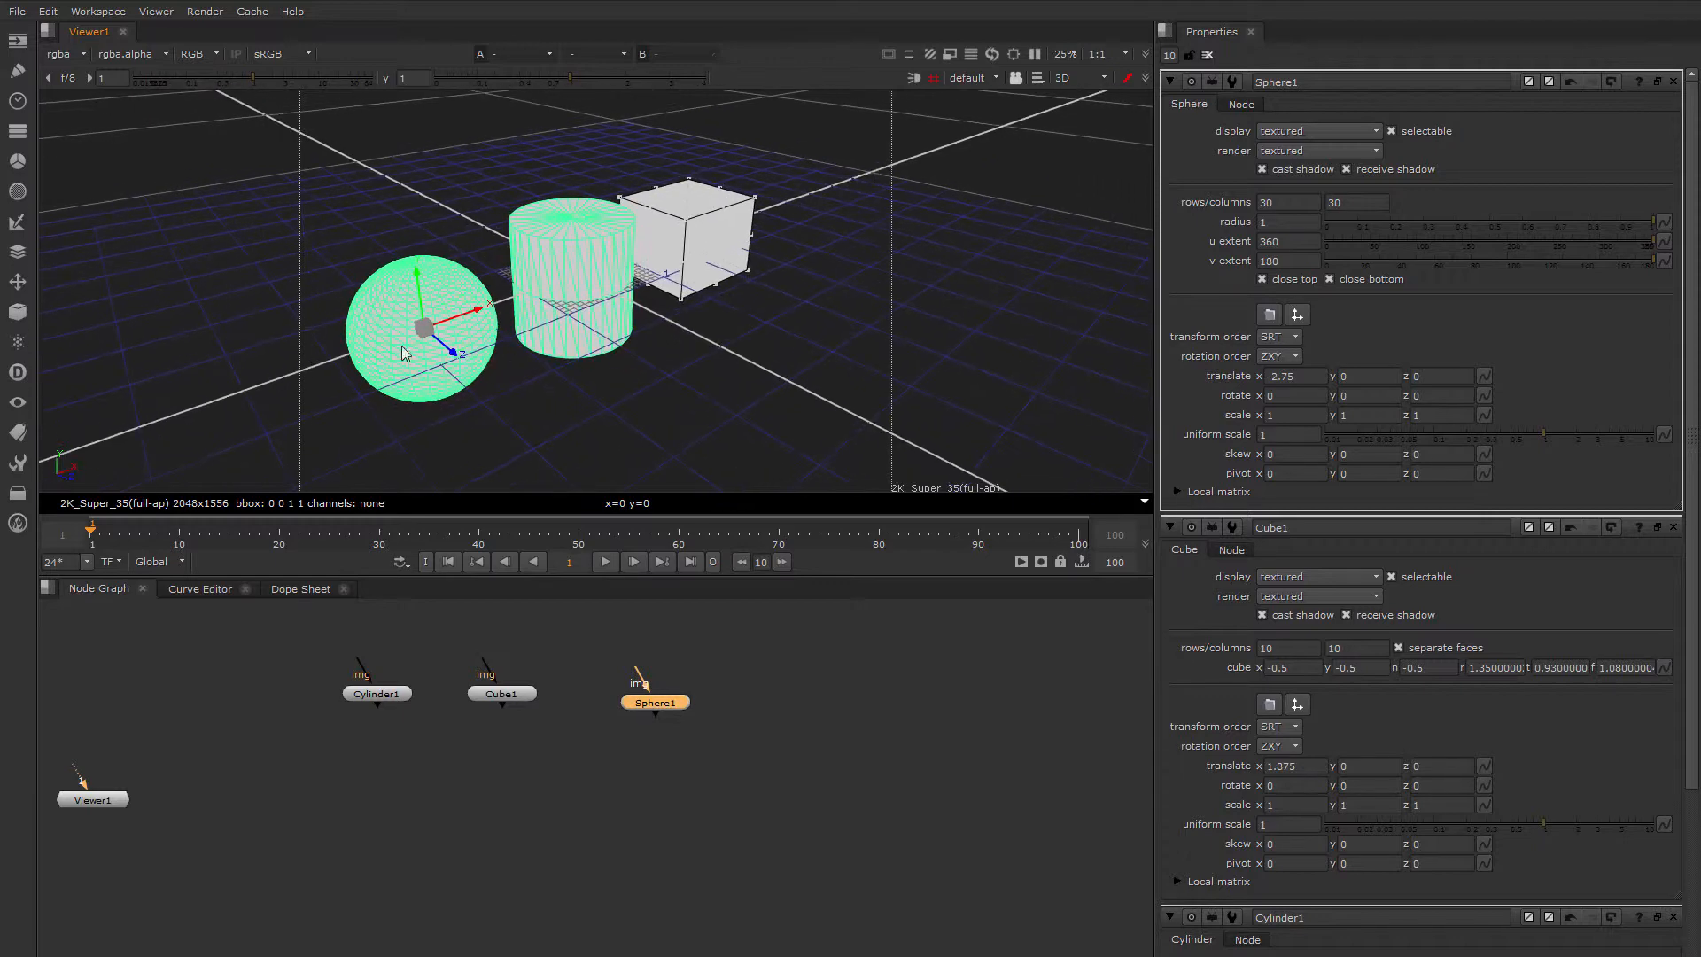
{"action": "scroll", "coordinate": [482, 320], "scroll_direction": "up", "scroll_amount": 2}
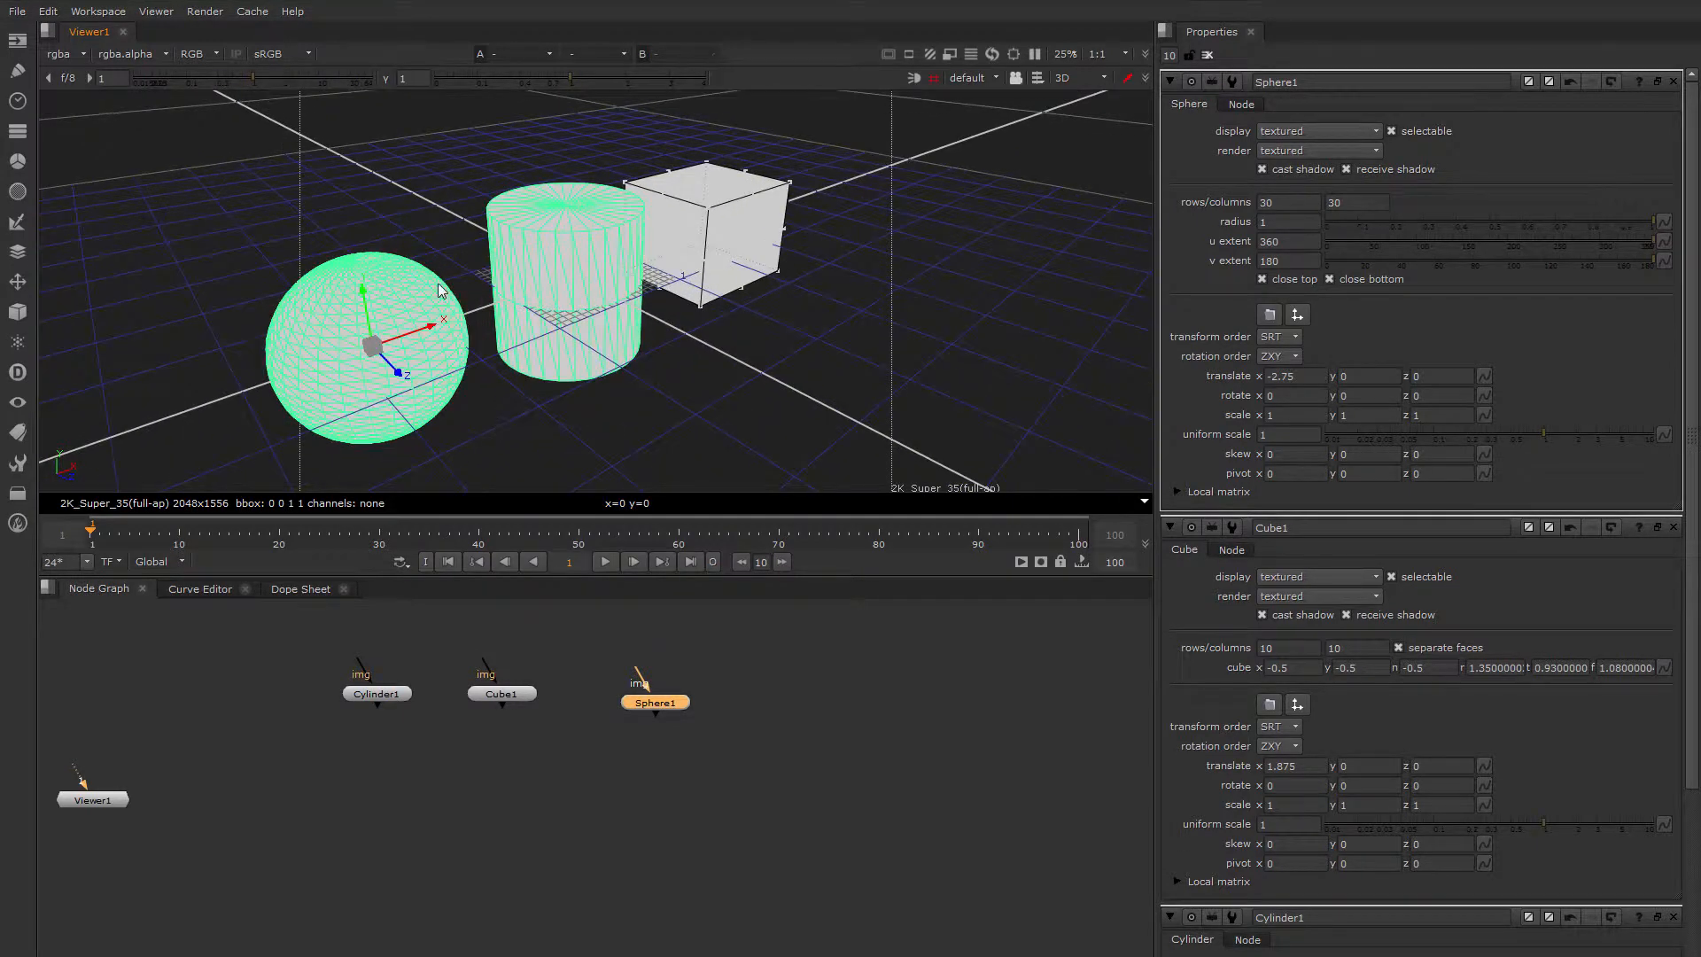
{"action": "left_click_drag", "start_coordinate": [549, 189], "coordinate": [574, 232], "text": "ctrl"}
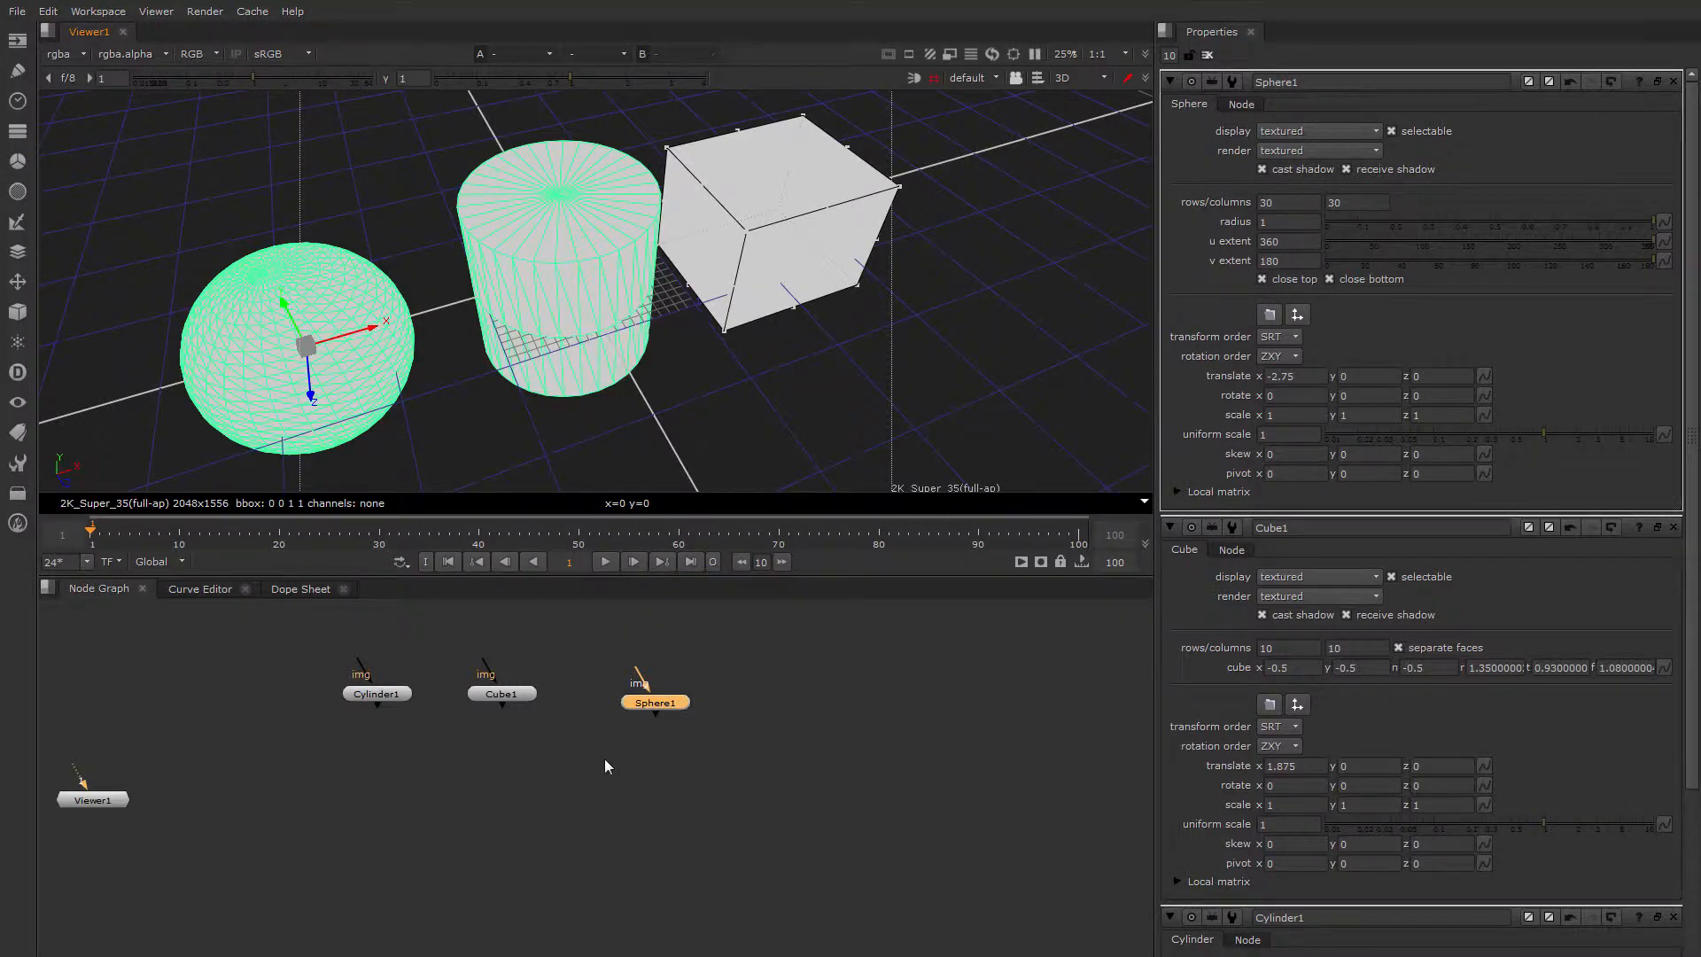
Close all open node properties and reopen only the cylinder's, so that it alone shows in the 3D view
{"action": "left_click", "coordinate": [508, 715]}
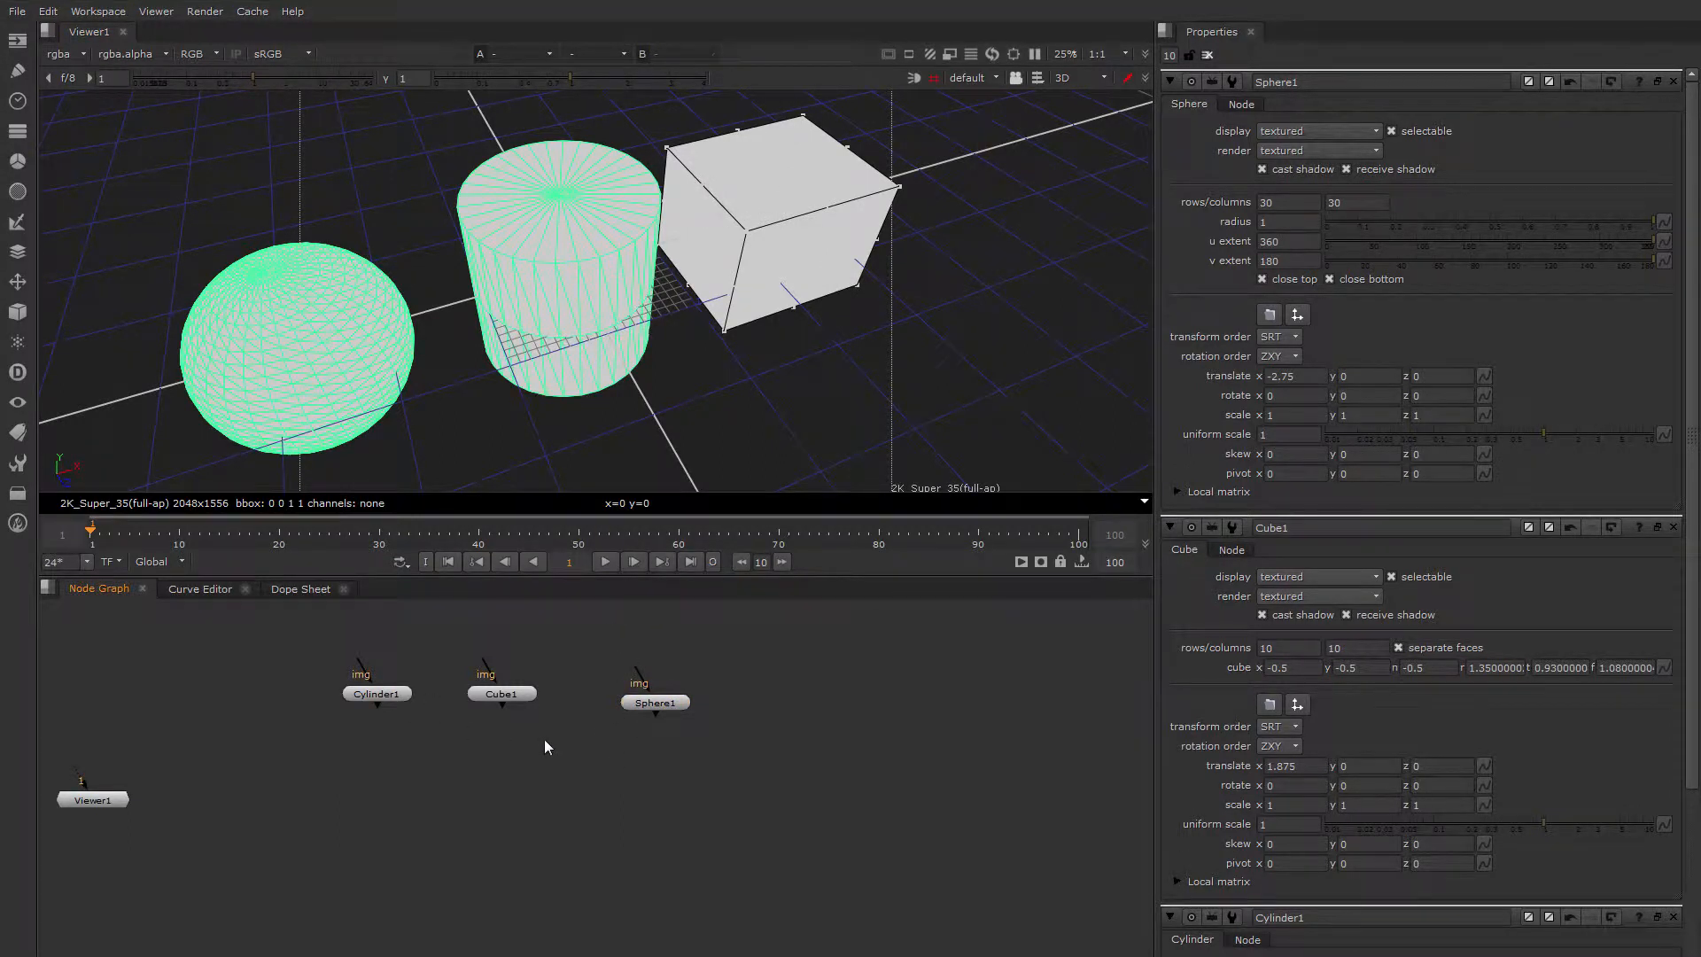
{"action": "left_click", "coordinate": [1206, 55]}
{"action": "double_click", "coordinate": [373, 692]}
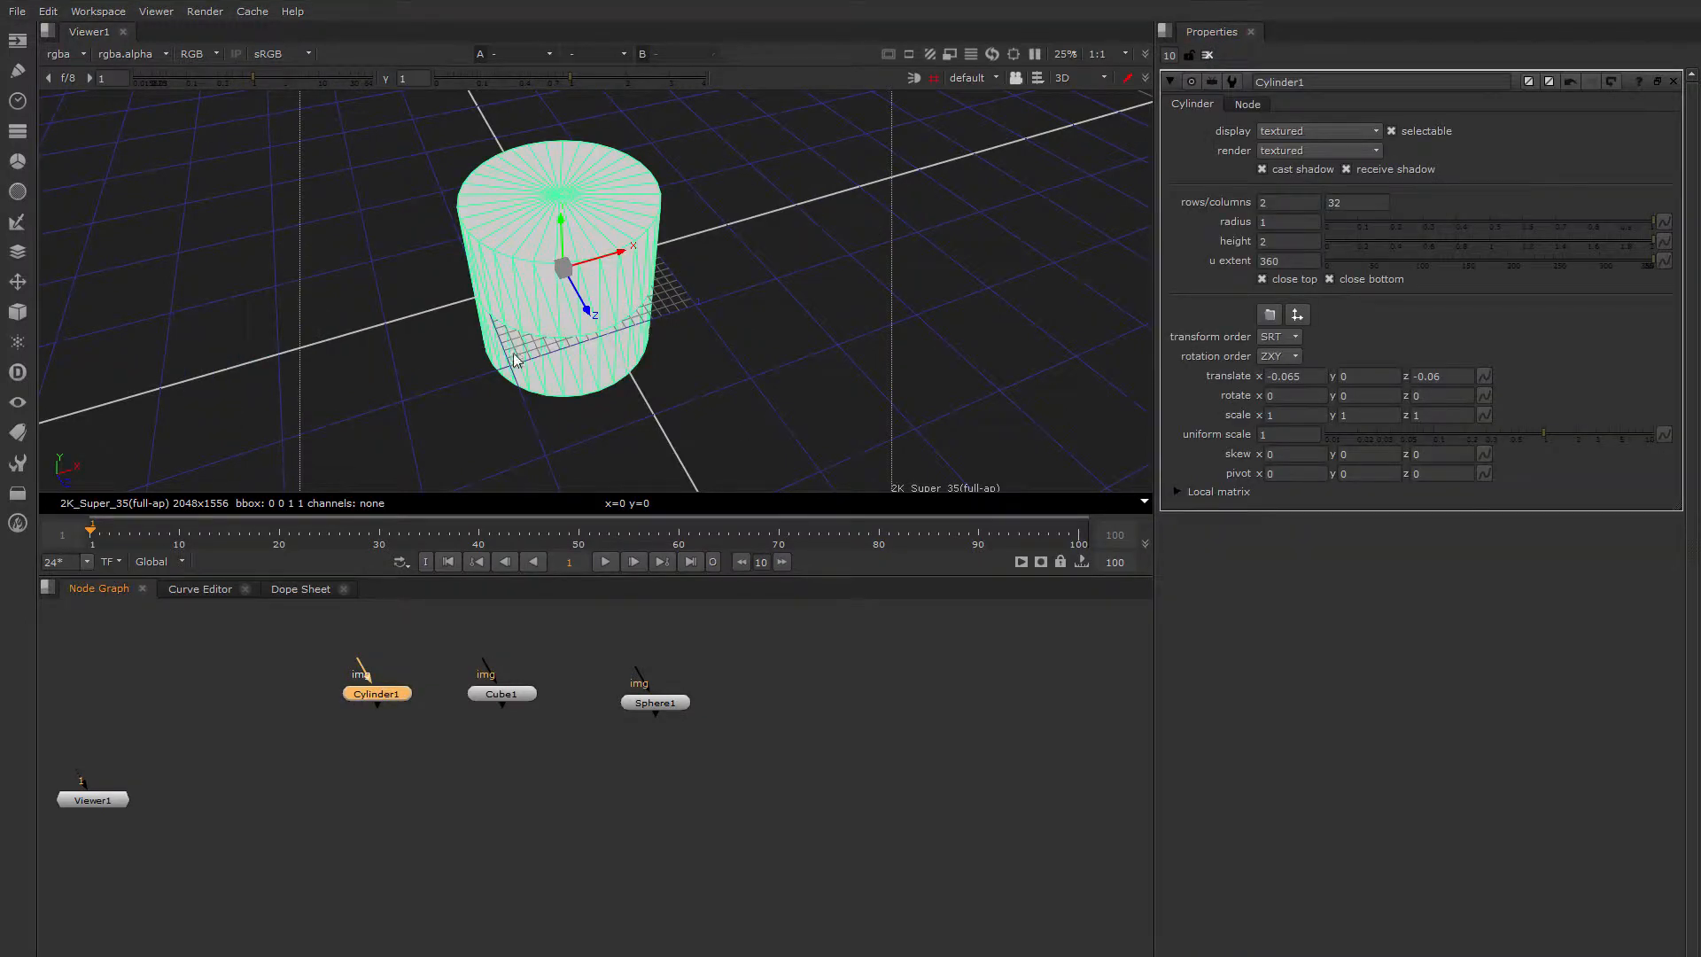
{"action": "left_click_drag", "start_coordinate": [515, 359], "coordinate": [428, 601], "text": "ctrl"}
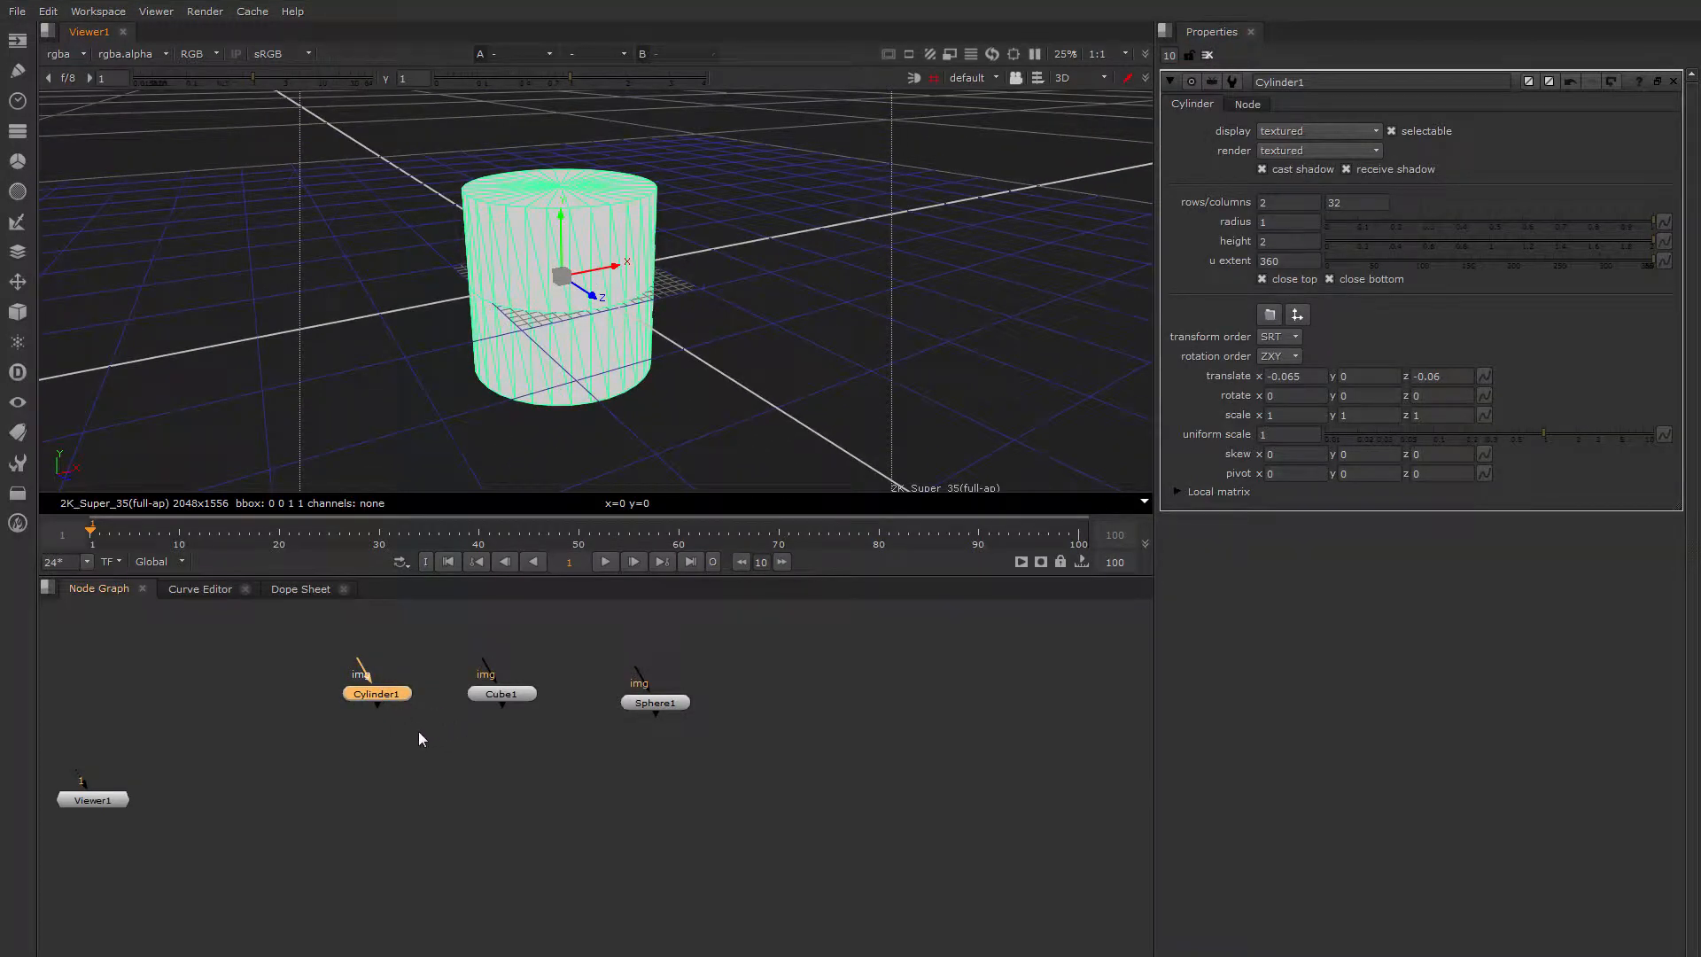
Attach an EditGeo node to the output of the cylinder node and place it just below
{"action": "key", "text": "Tab"}
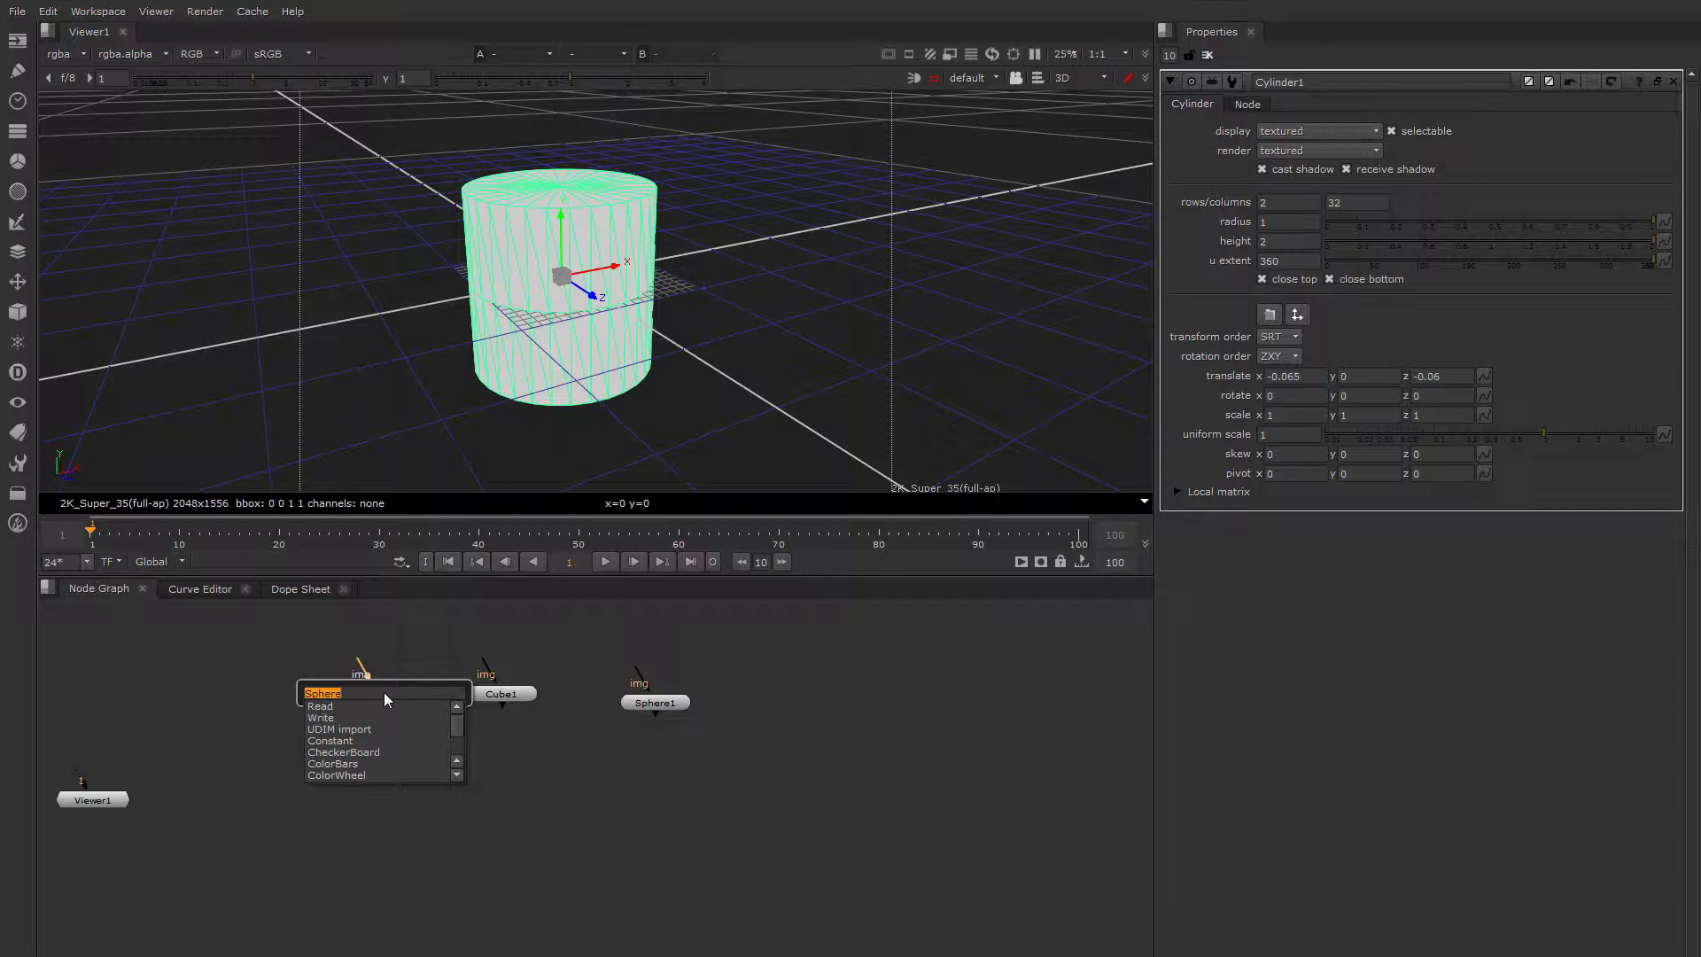
{"action": "type", "text": "EditGeo"}
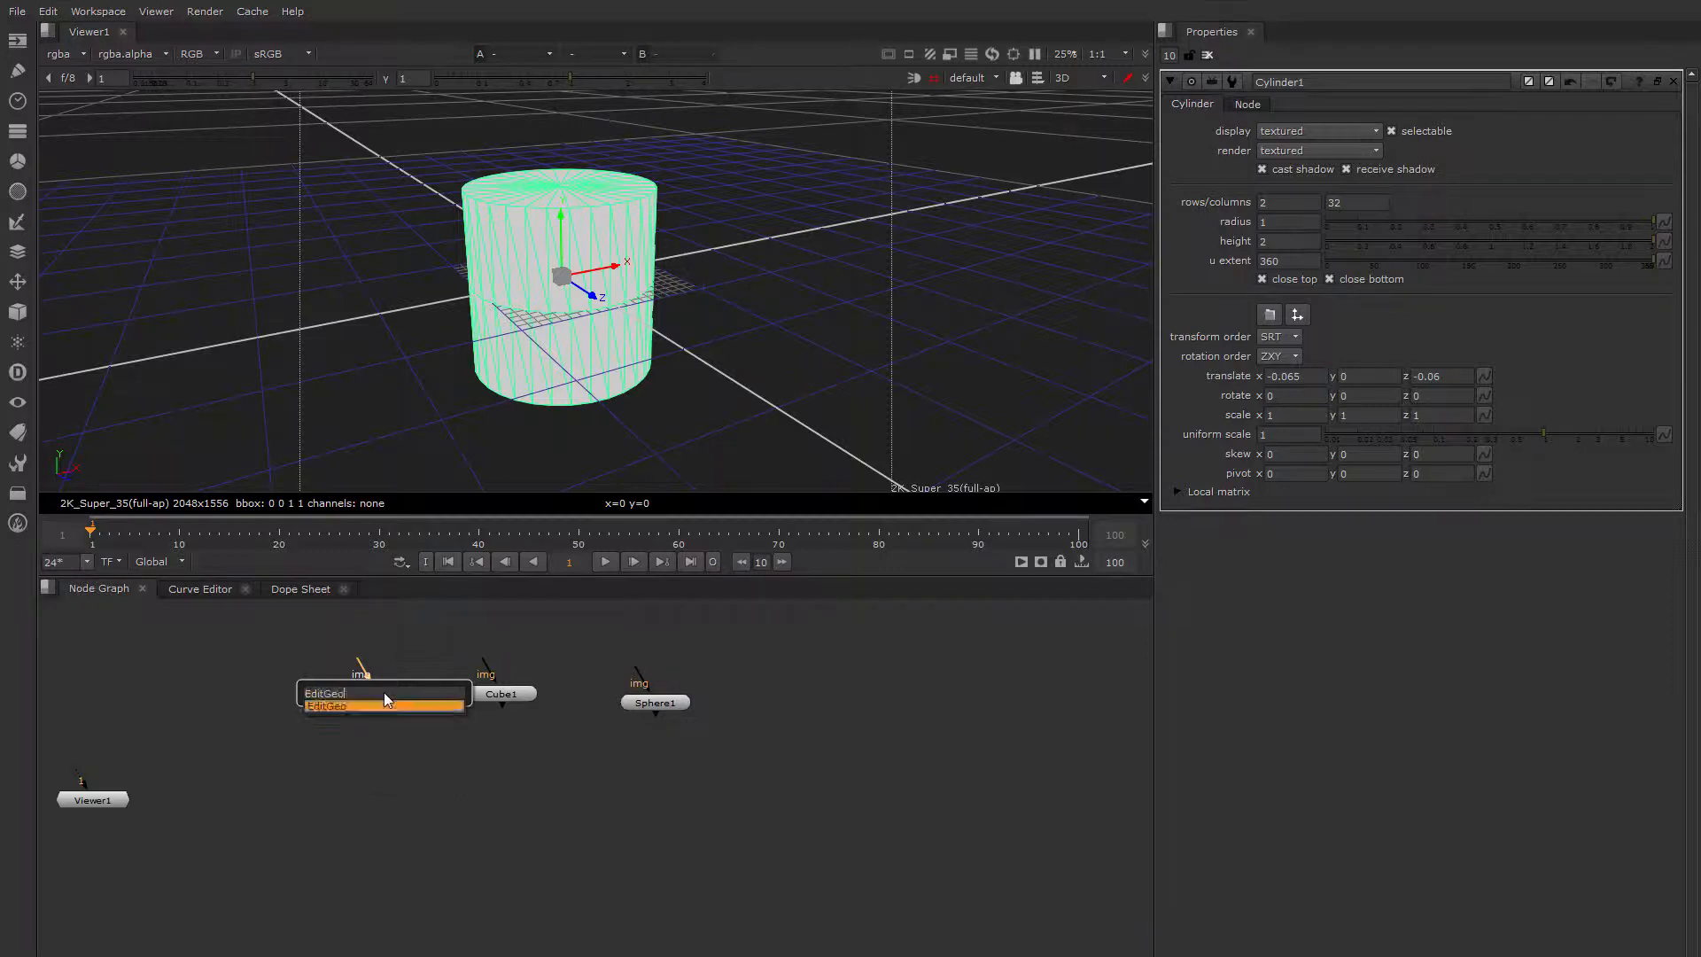
{"action": "key", "text": "Return"}
{"action": "left_click_drag", "start_coordinate": [382, 721], "coordinate": [383, 726]}
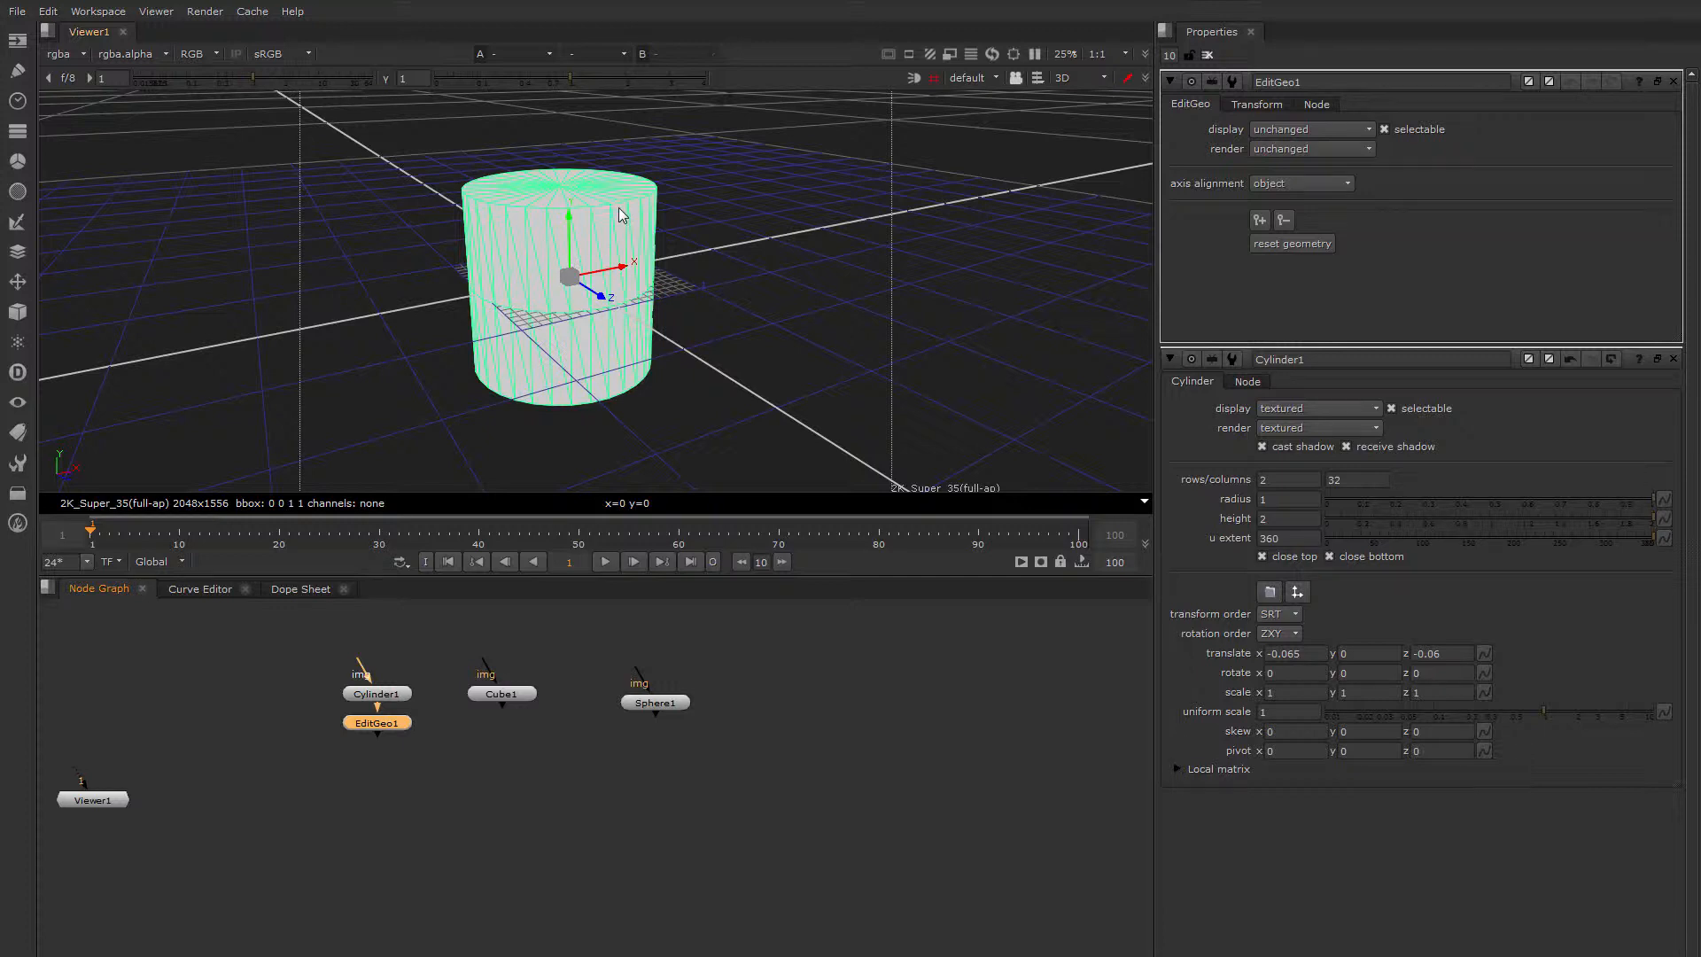
Select the EditGeo node so the cylinder's wireframe shows, and switch the 3D view to vertex selection mode
{"action": "scroll", "coordinate": [562, 198], "scroll_direction": "up", "scroll_amount": 3}
{"action": "left_click", "coordinate": [654, 230]}
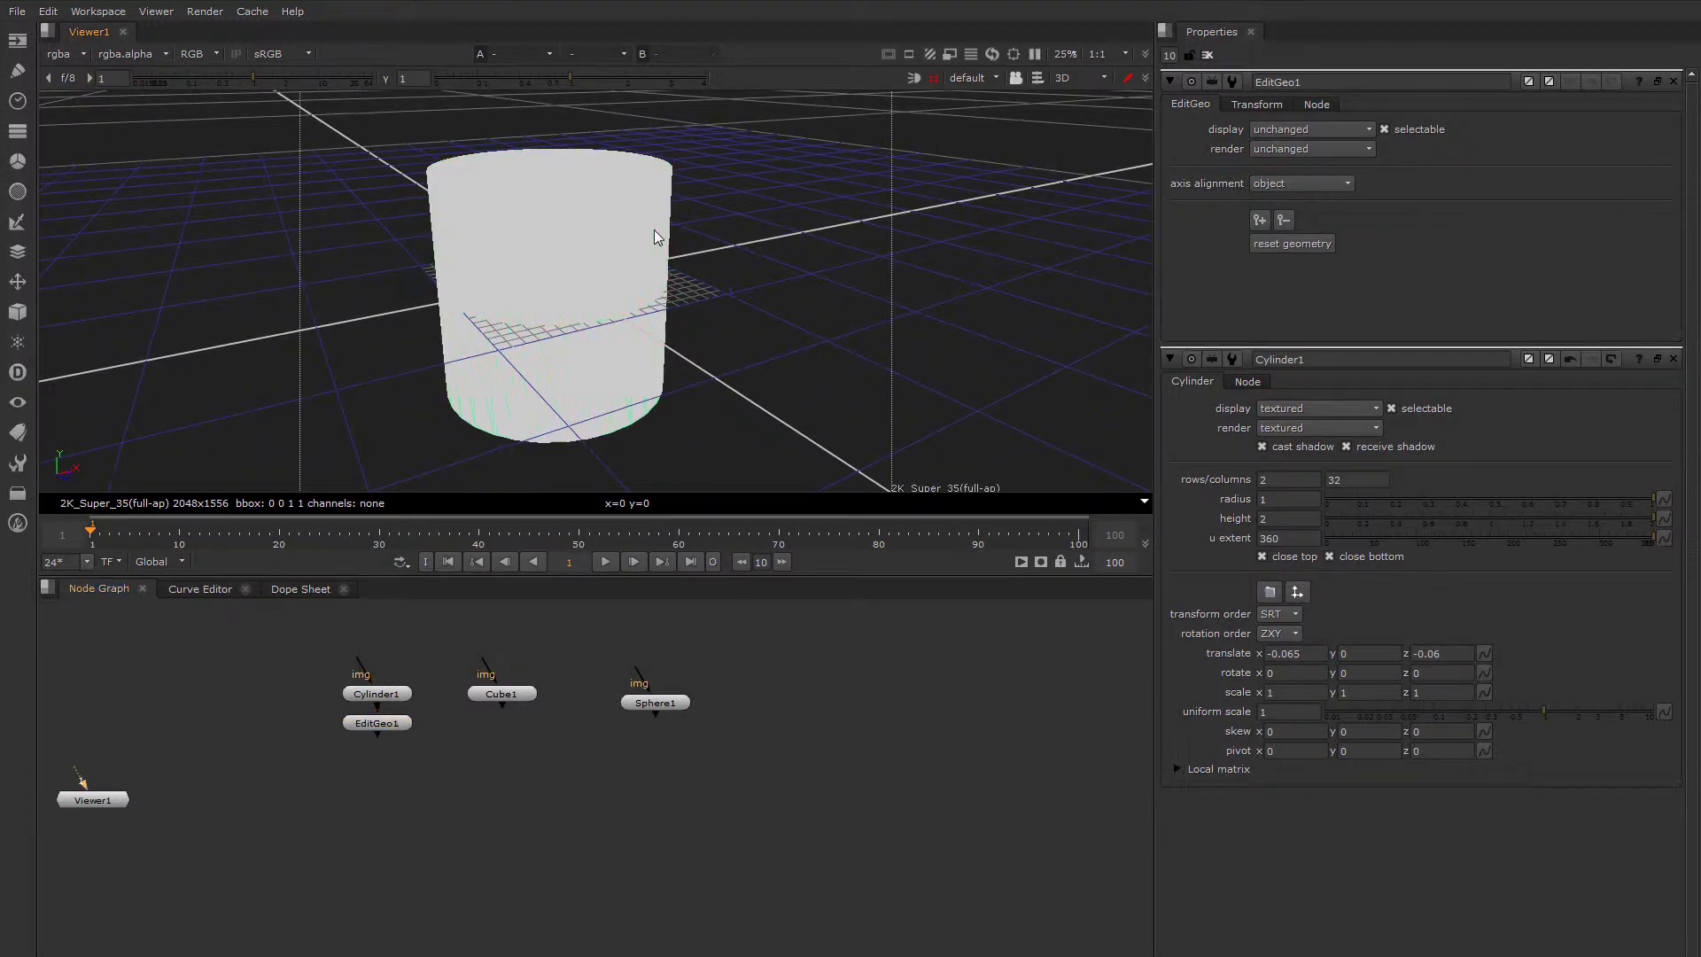
{"action": "left_click_drag", "start_coordinate": [601, 239], "coordinate": [653, 268], "text": "ctrl"}
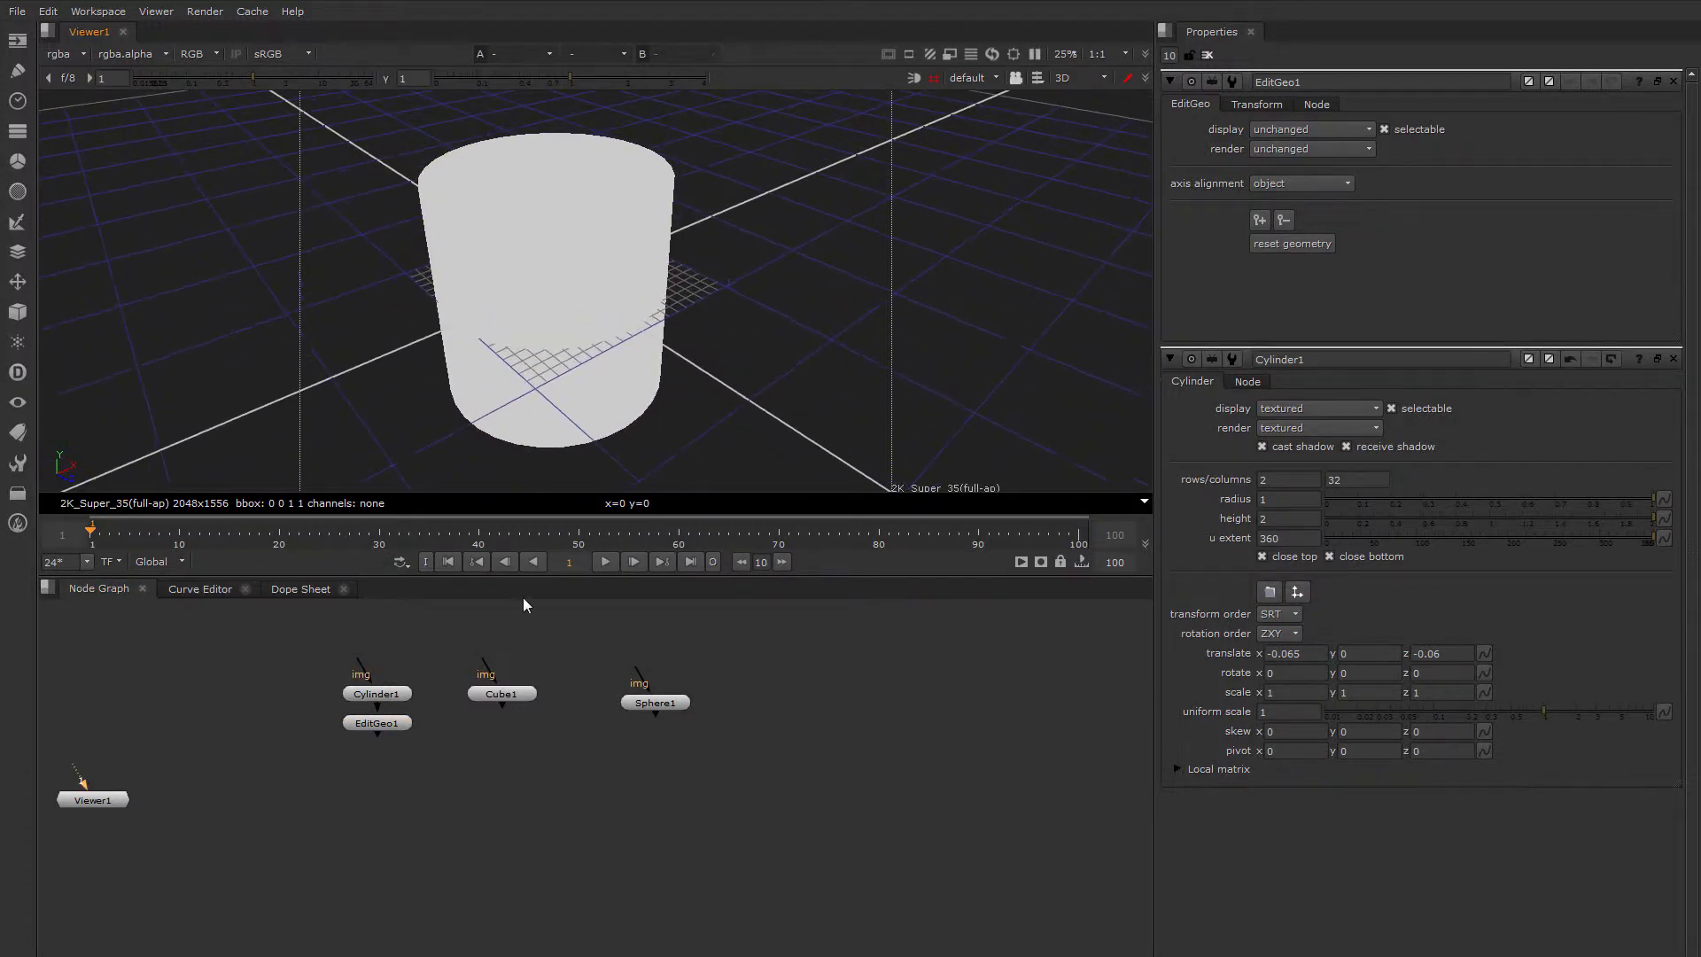
{"action": "left_click_drag", "start_coordinate": [383, 731], "coordinate": [382, 724]}
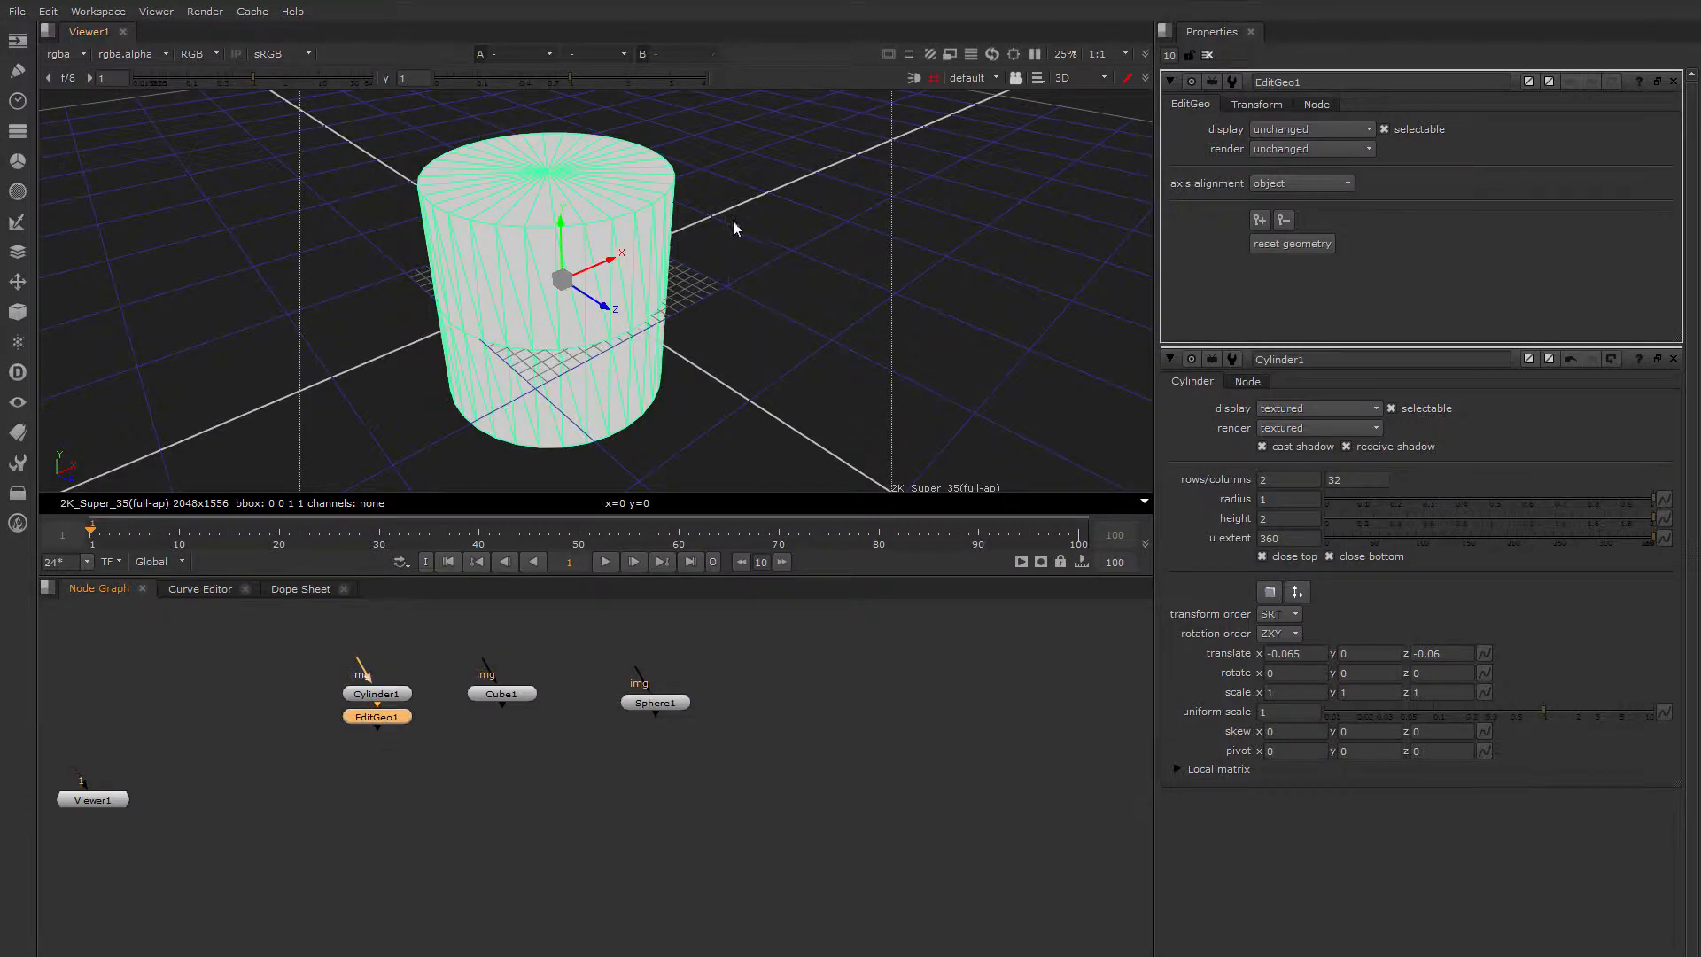
{"action": "key", "text": "f"}
{"action": "left_click", "coordinate": [1036, 78]}
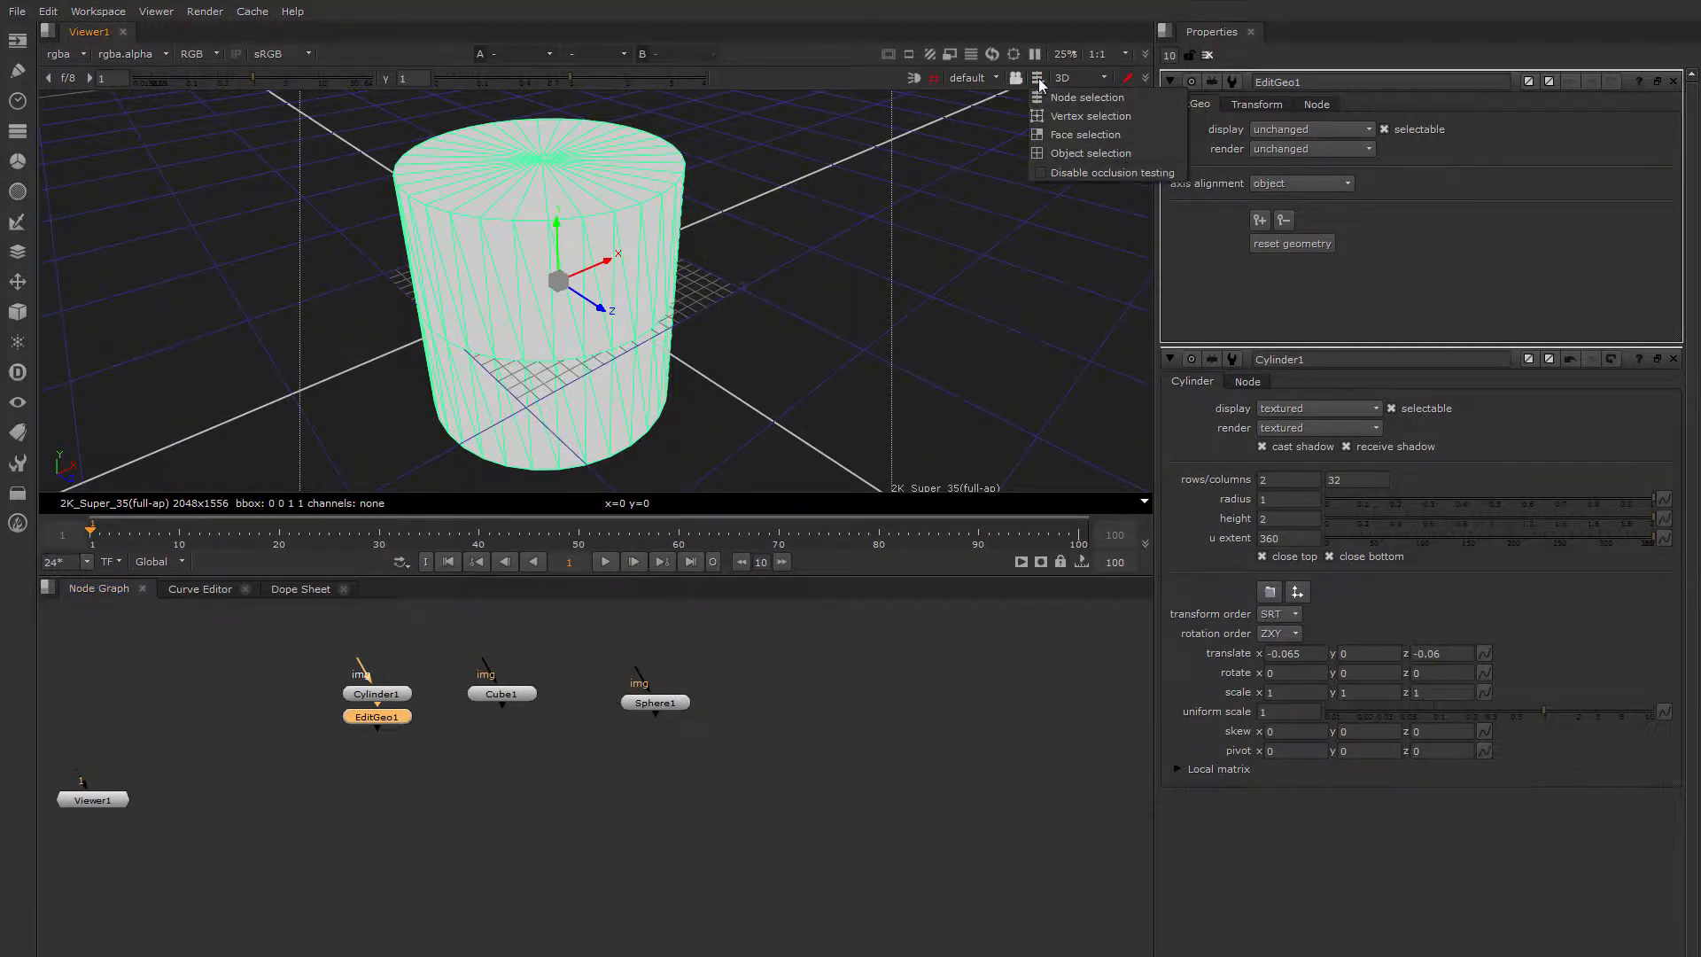
{"action": "left_click", "coordinate": [1095, 116]}
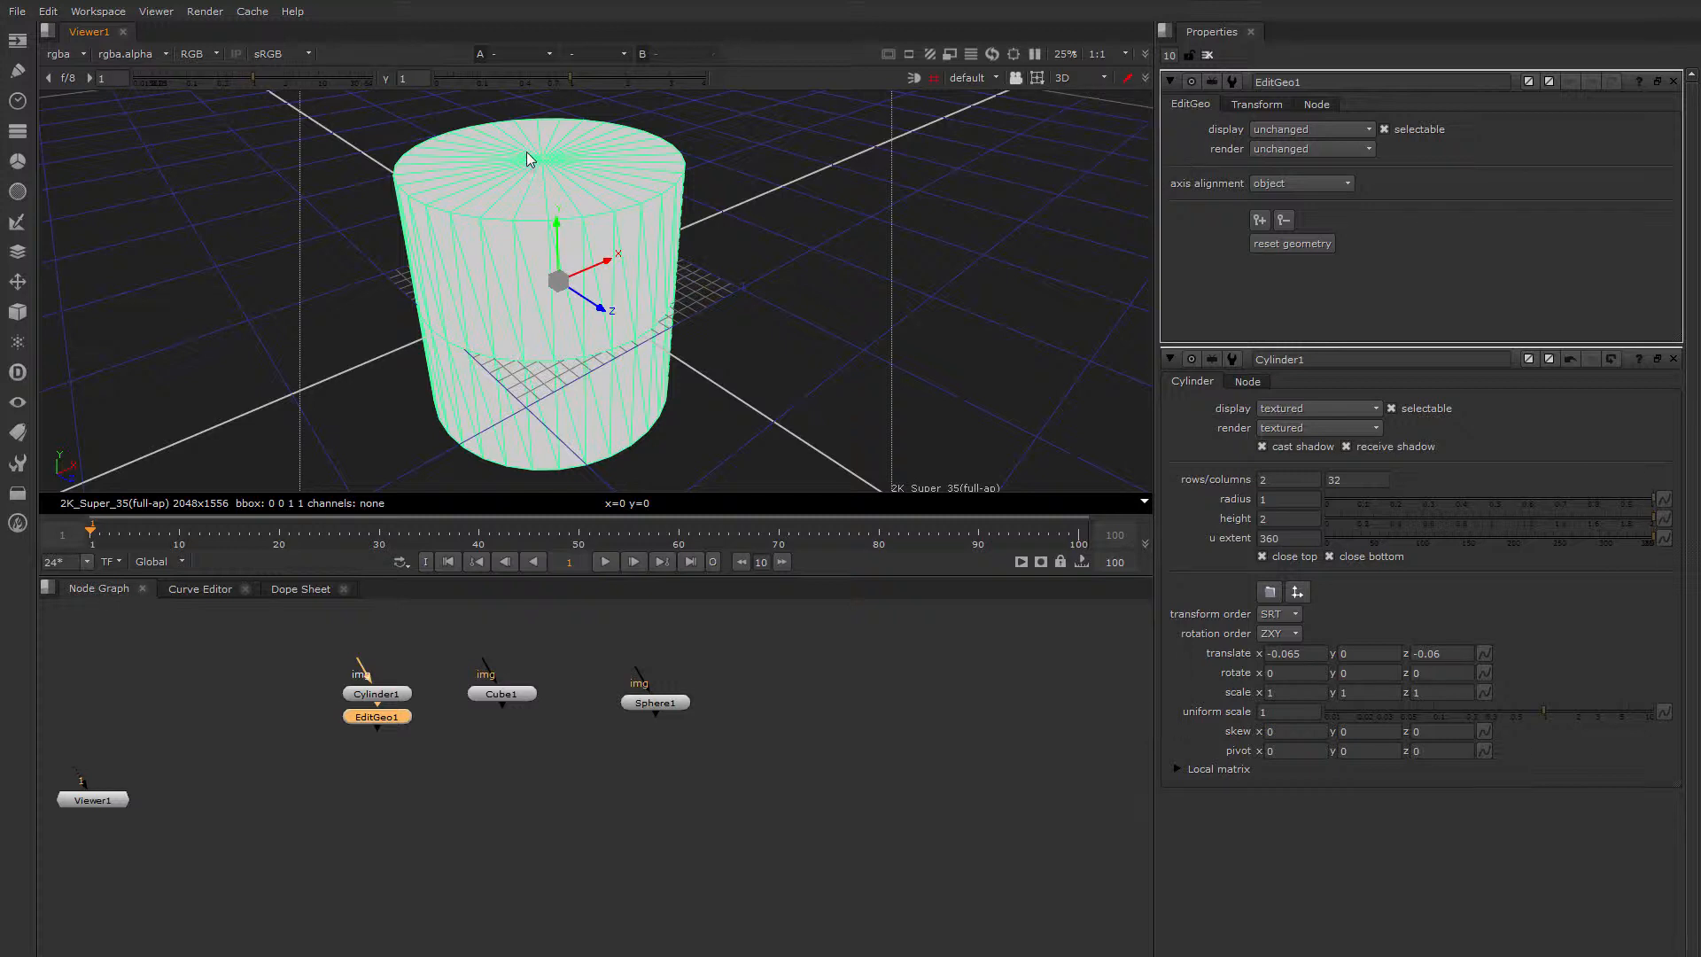
Select the centre vertex of the cylinder's top cap and raise it along Y to form a cone-shaped tip
{"action": "left_click_drag", "start_coordinate": [526, 152], "coordinate": [550, 165]}
{"action": "scroll", "coordinate": [621, 263], "scroll_direction": "down", "scroll_amount": 5}
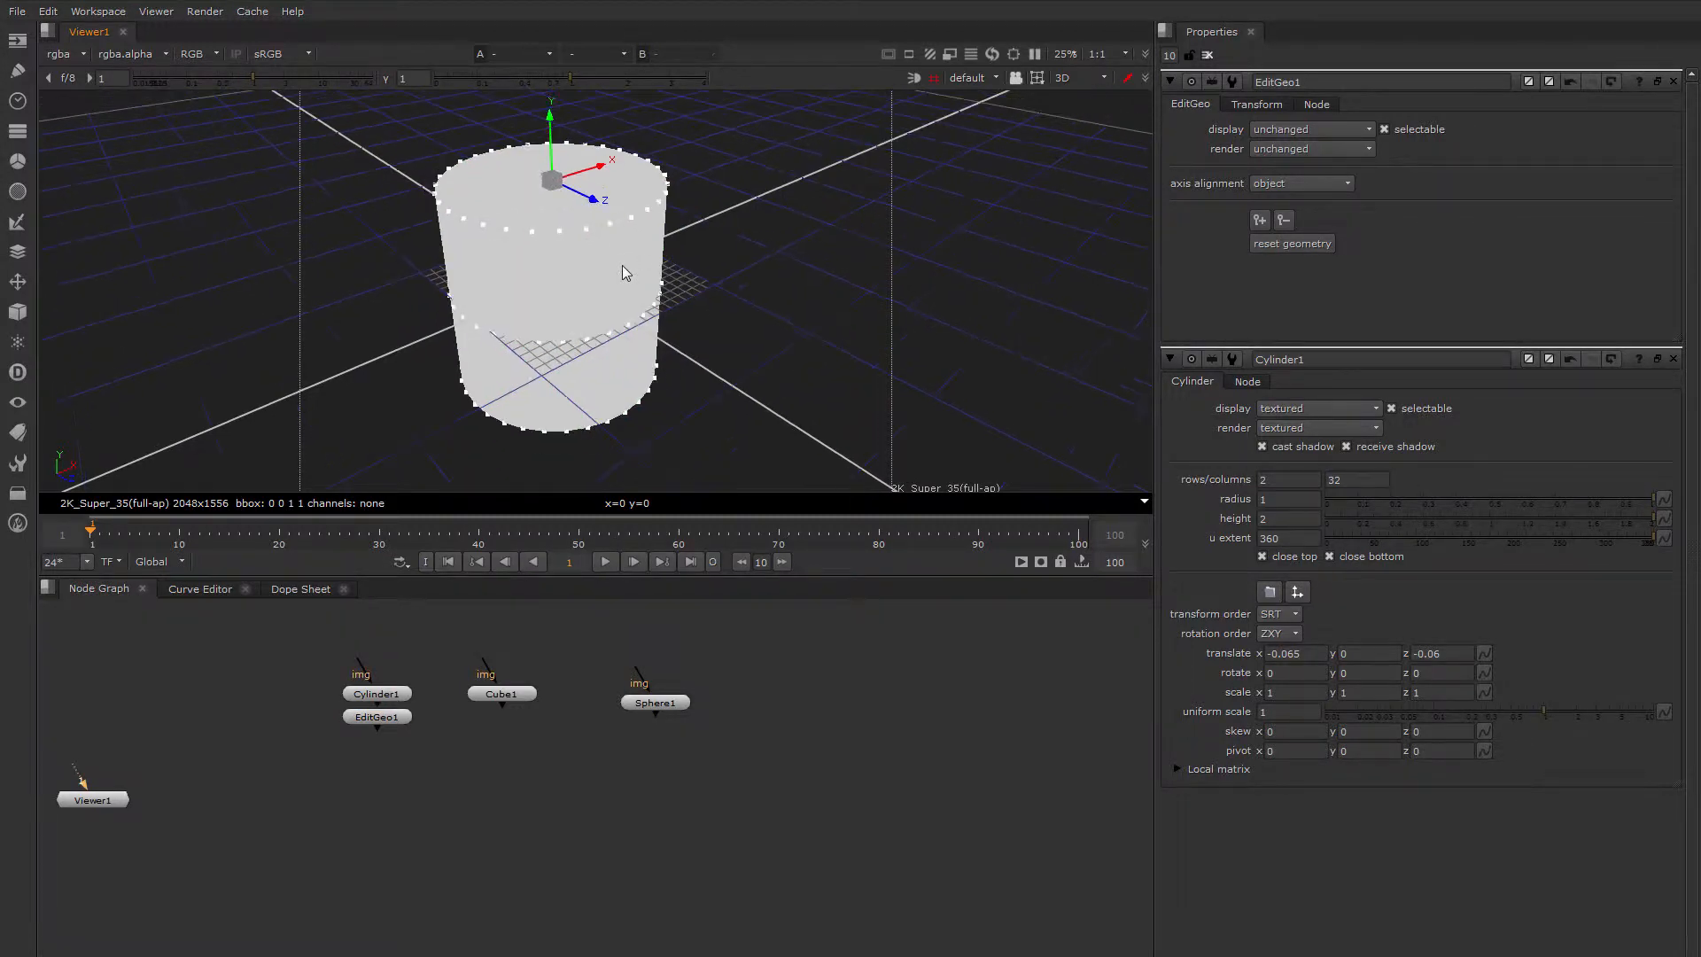
{"action": "left_click_drag", "start_coordinate": [717, 266], "coordinate": [567, 55], "text": "ctrl"}
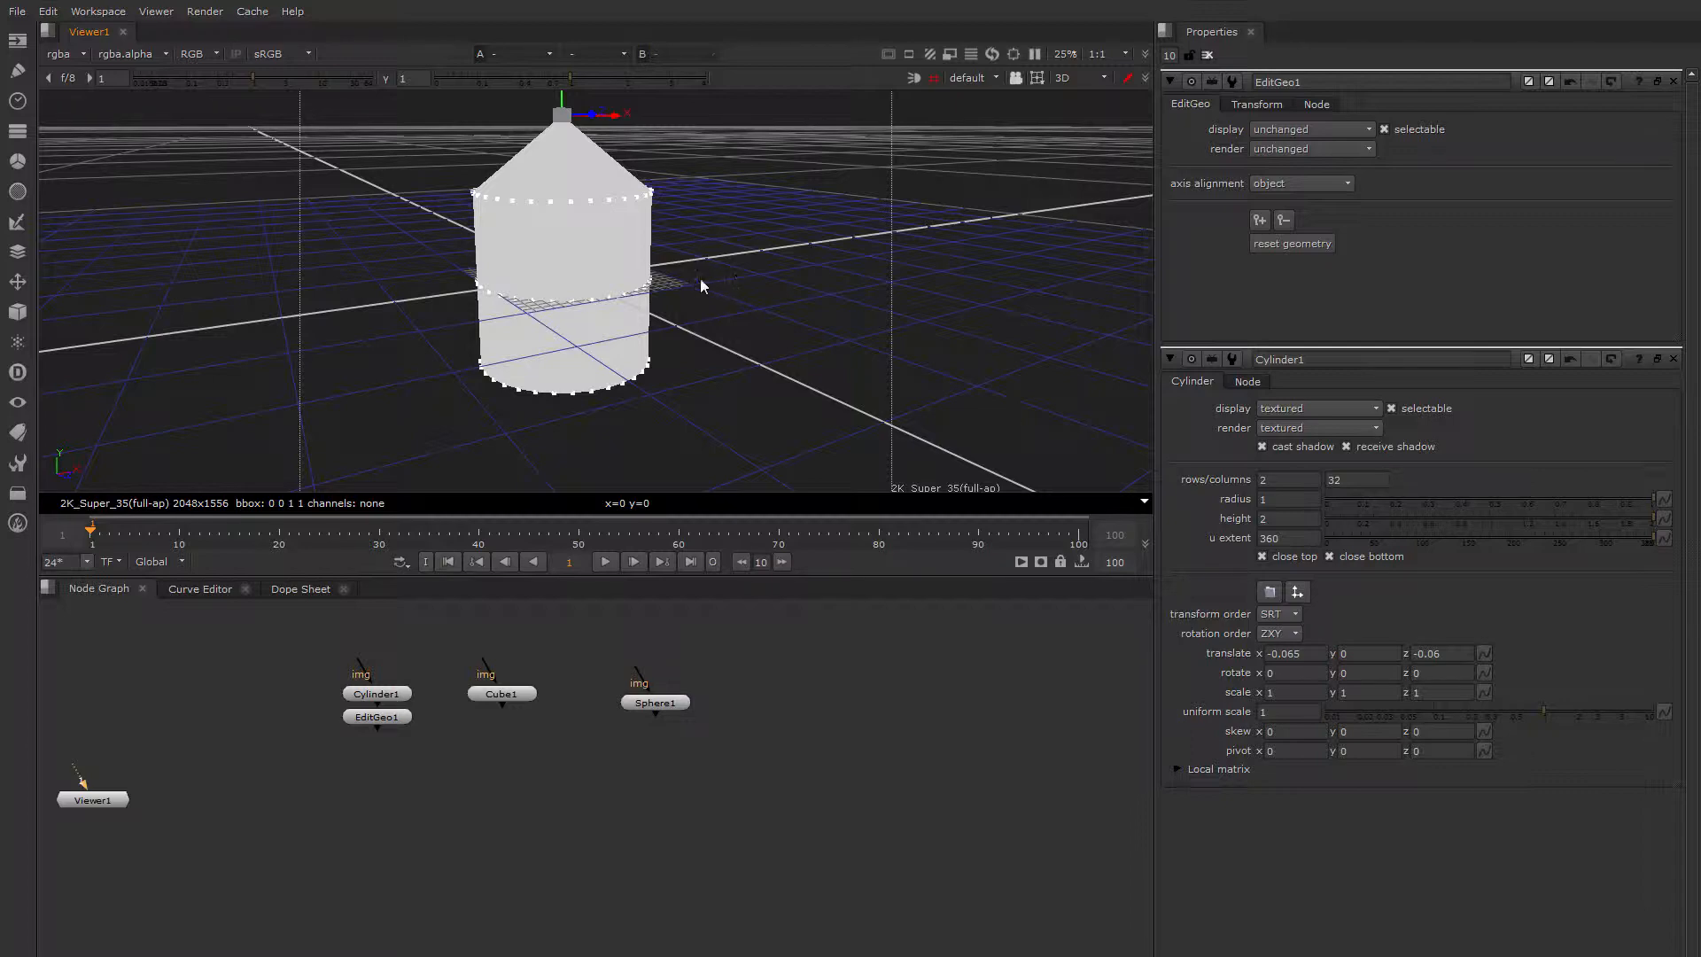
{"action": "left_click_drag", "start_coordinate": [700, 278], "coordinate": [725, 339], "text": "ctrl"}
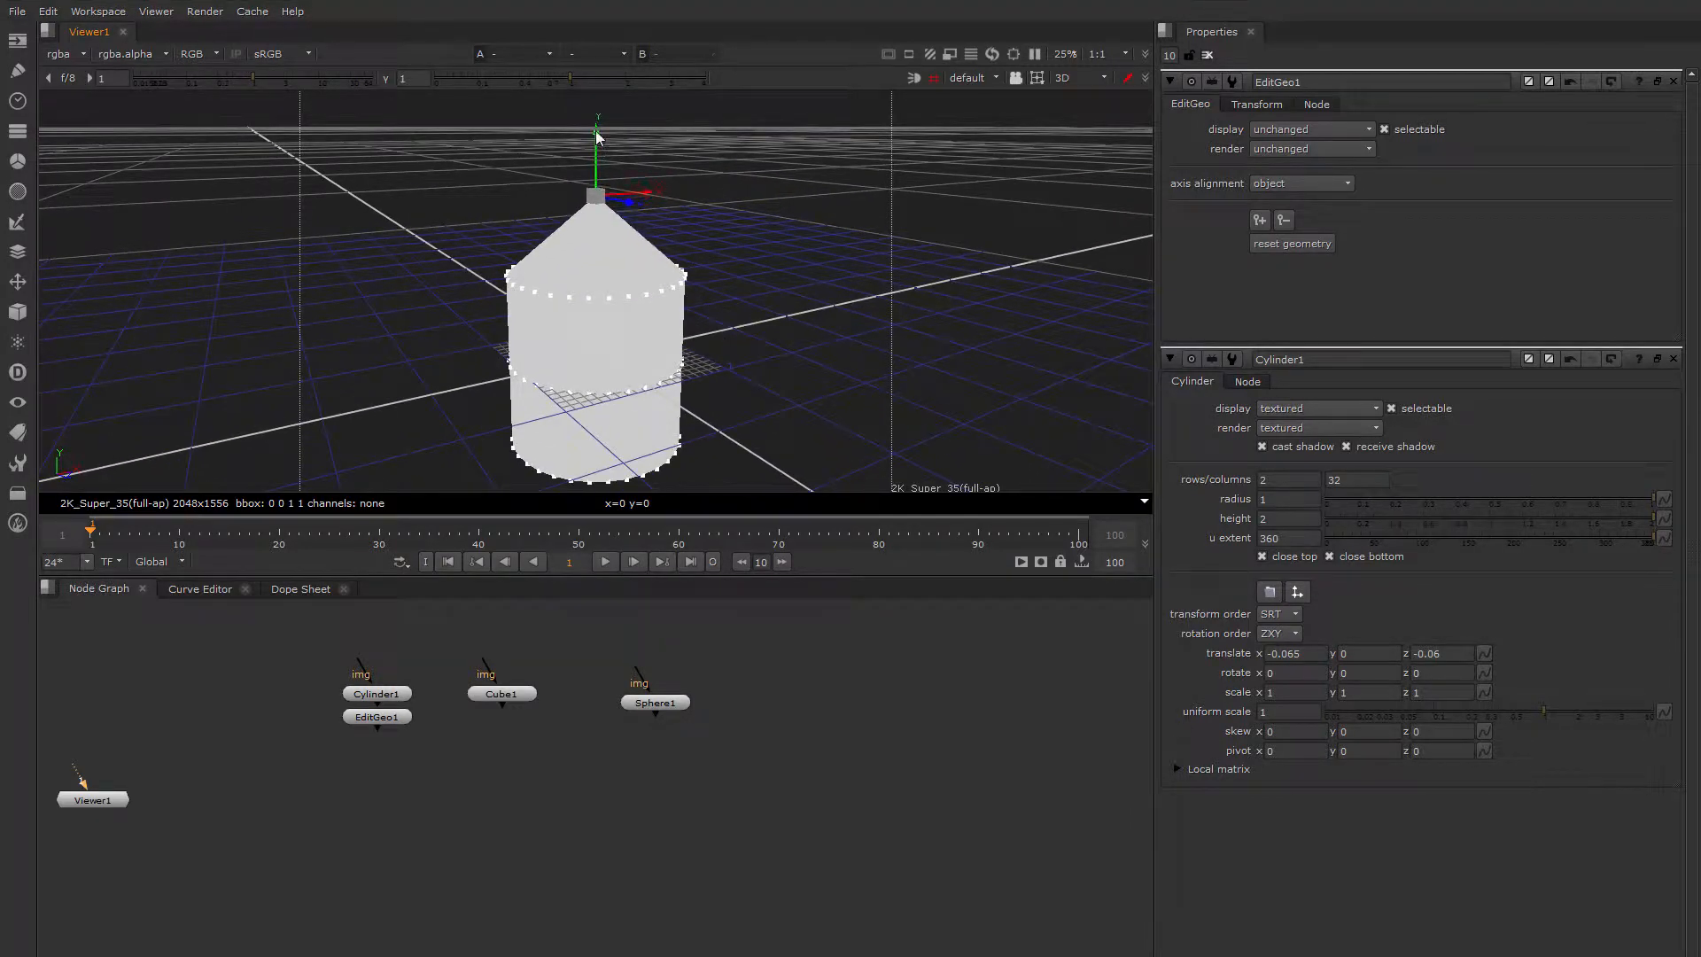
{"action": "left_click_drag", "start_coordinate": [602, 161], "coordinate": [658, 287], "text": "ctrl"}
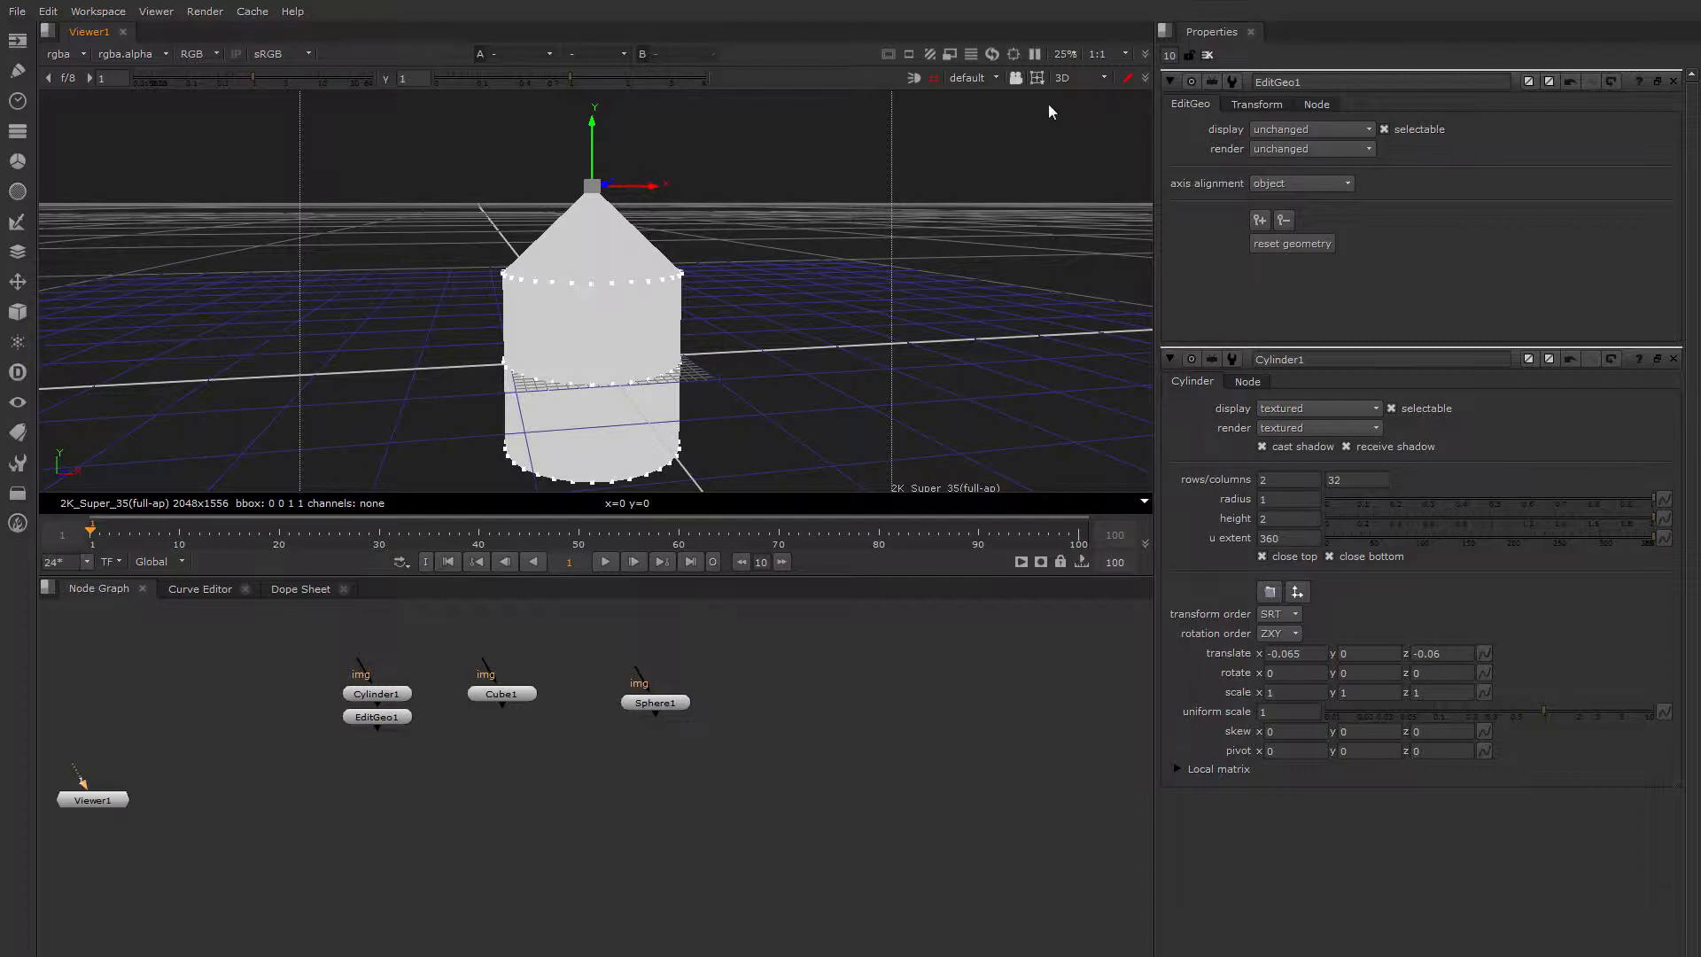
Switch to face selection mode and select the cone and upper-half faces all the way around the cylinder
{"action": "left_click", "coordinate": [1037, 78]}
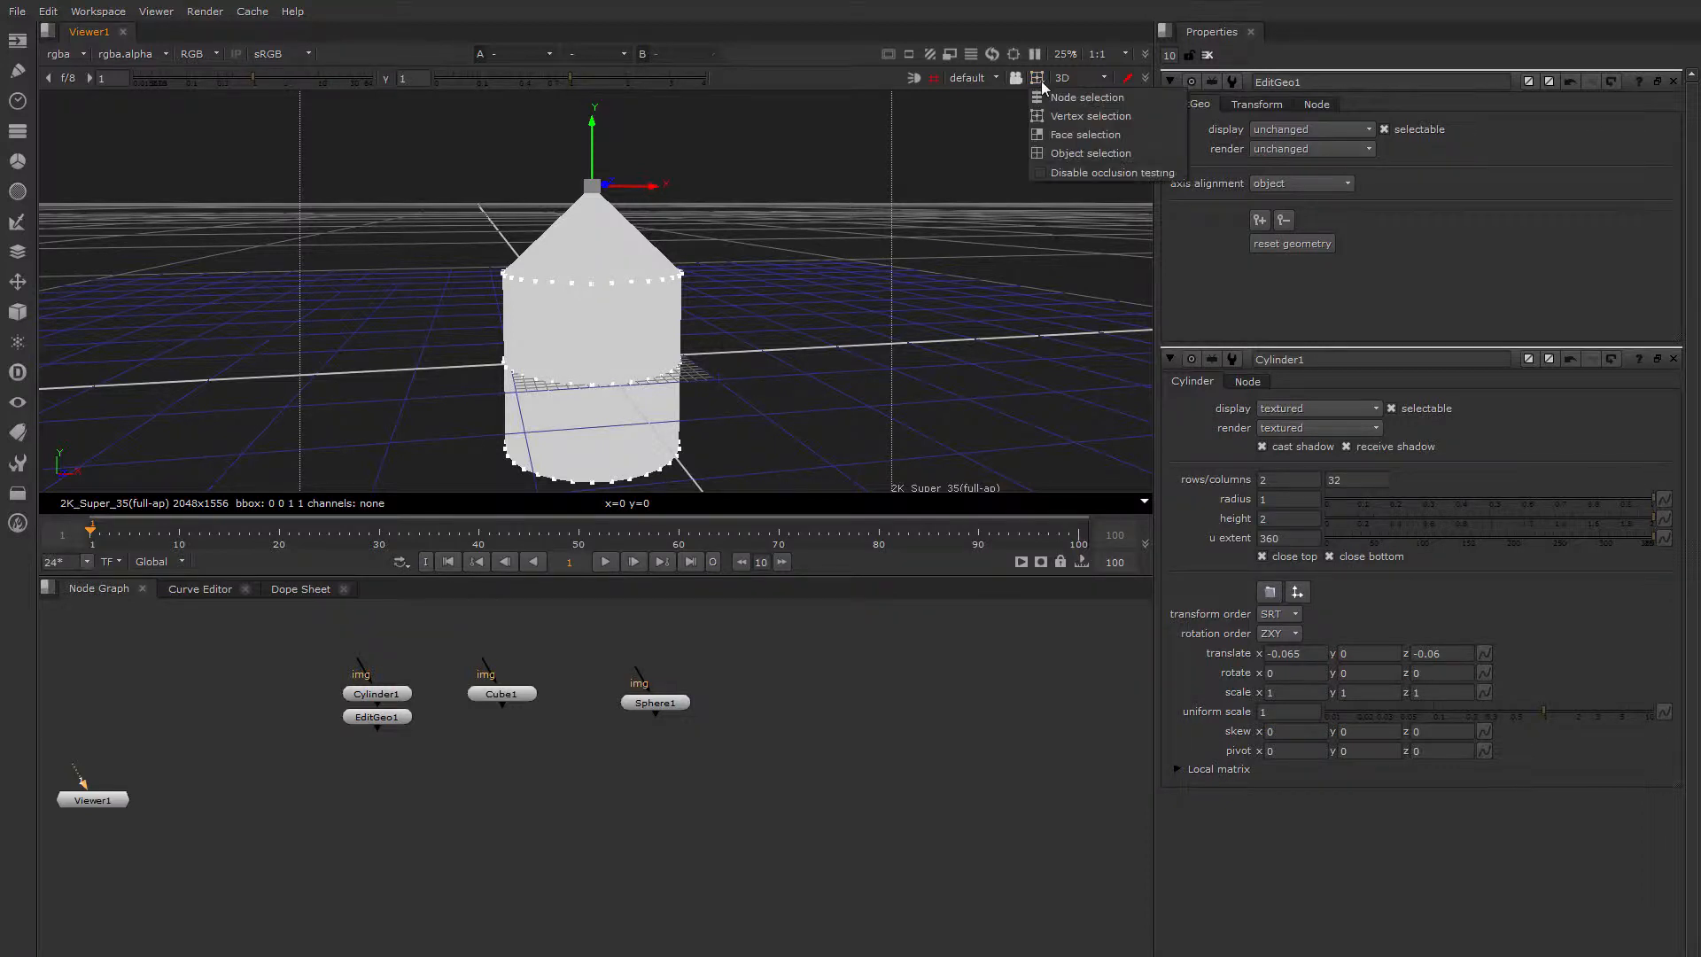
{"action": "left_click", "coordinate": [1098, 134]}
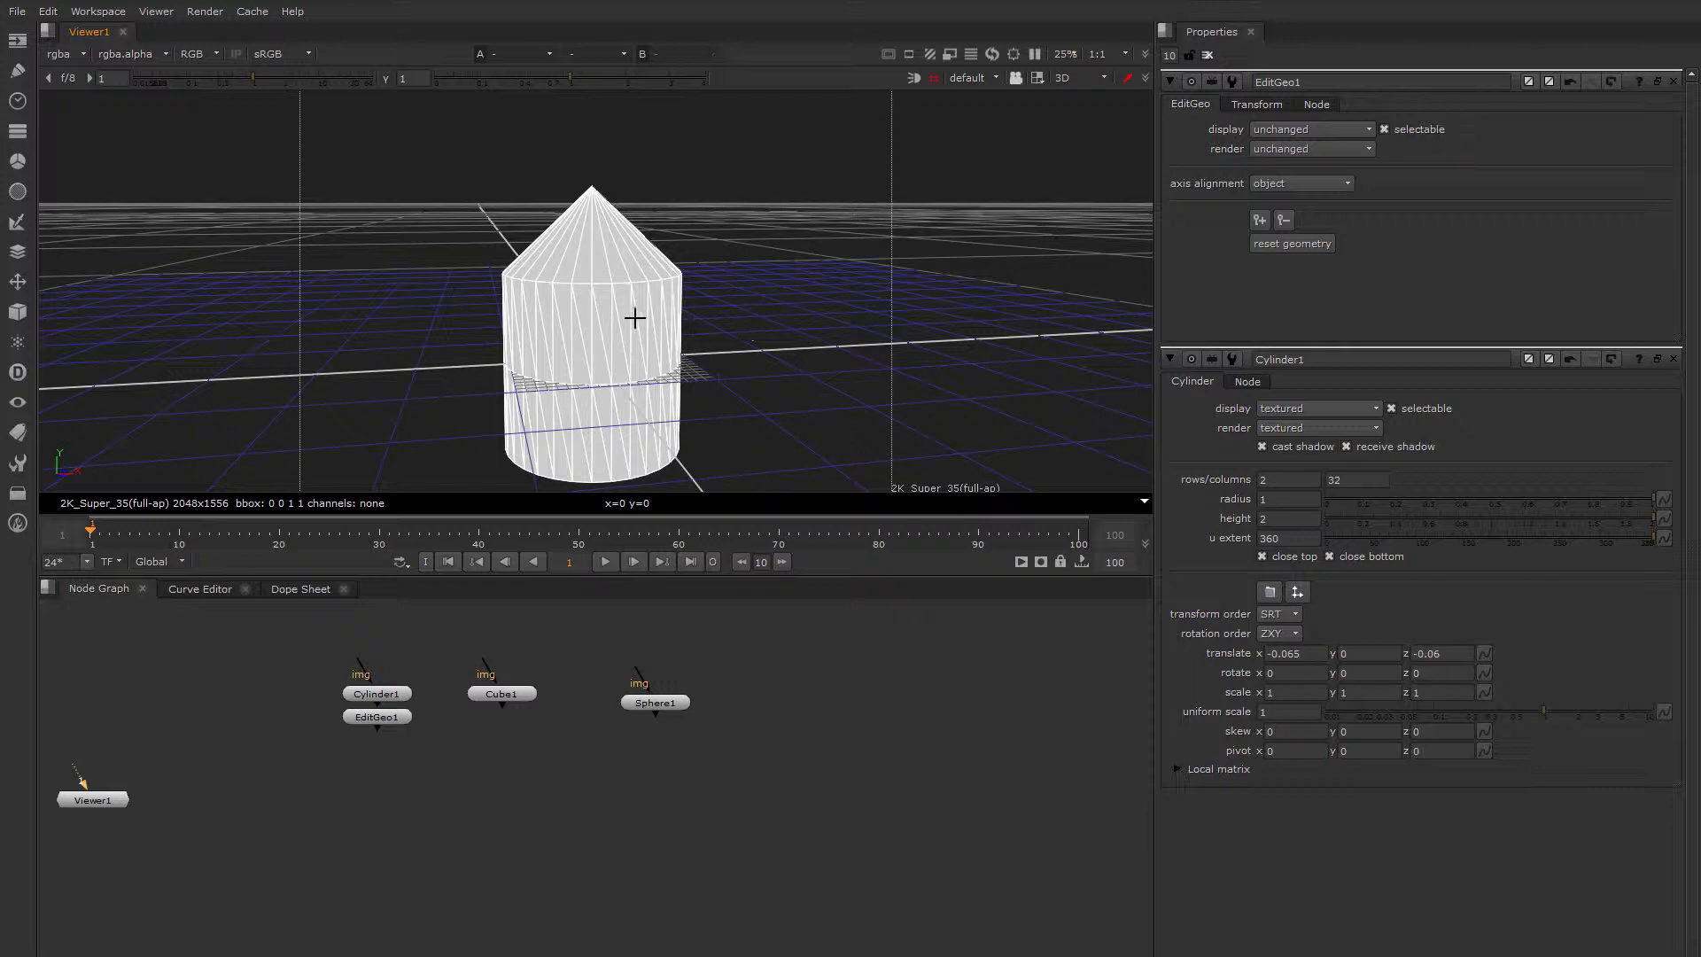
{"action": "left_click_drag", "start_coordinate": [446, 277], "coordinate": [806, 334]}
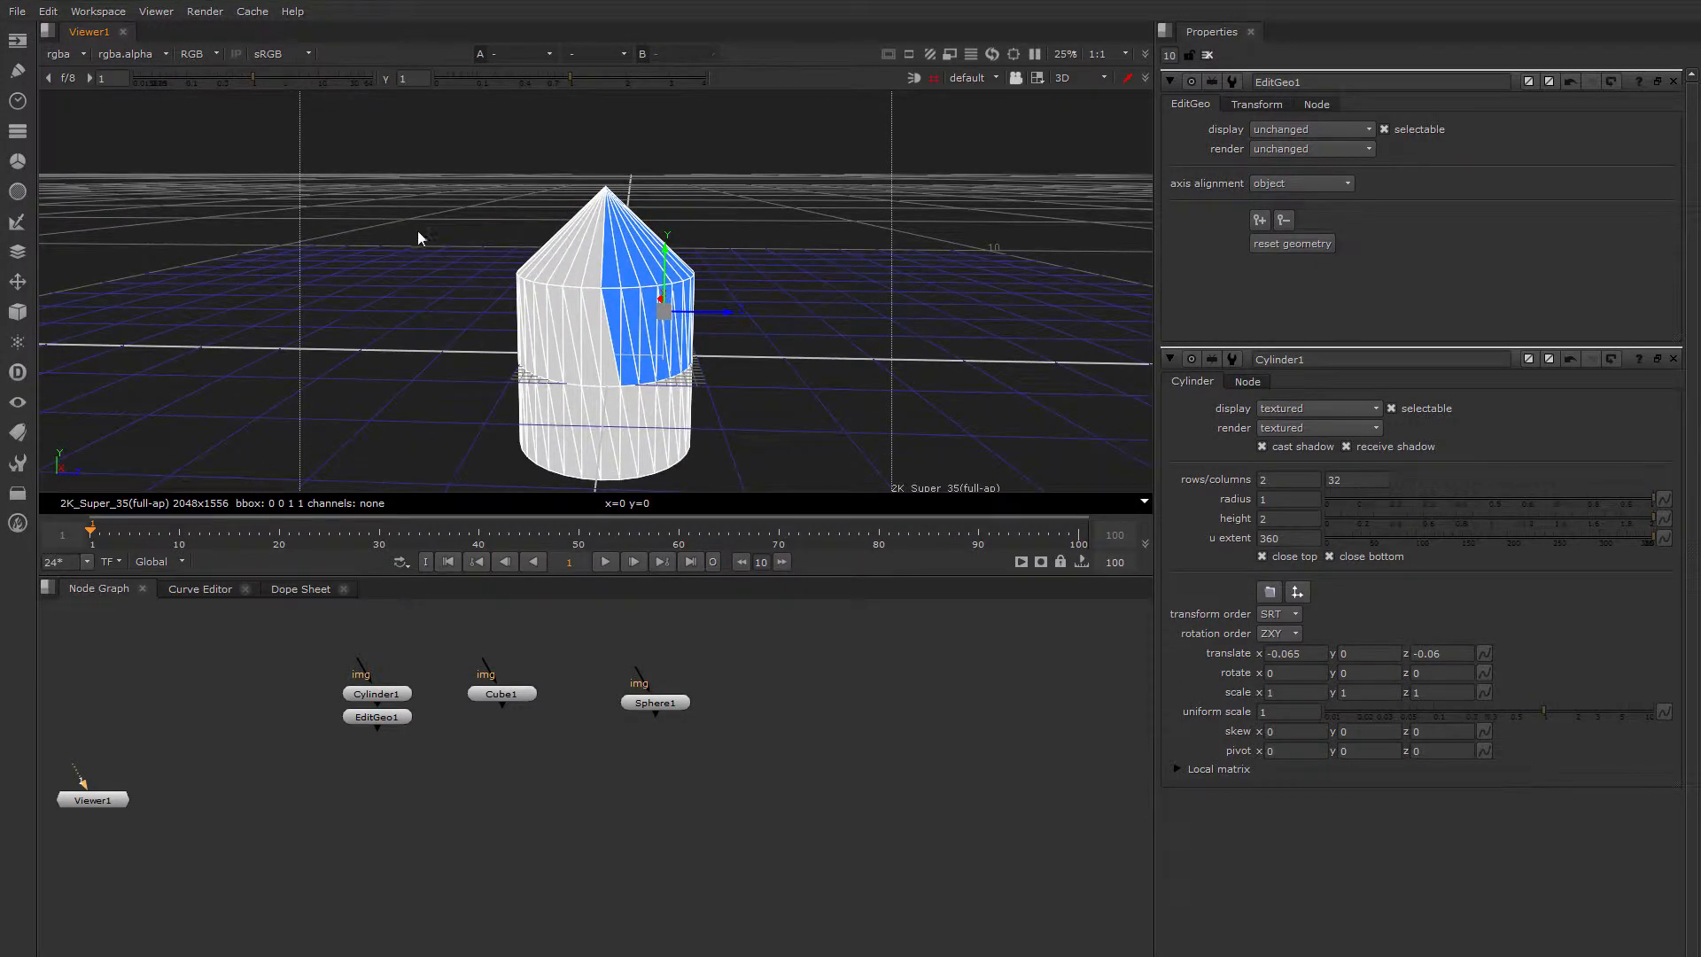
{"action": "left_click_drag", "start_coordinate": [404, 193], "coordinate": [603, 358]}
{"action": "left_click_drag", "start_coordinate": [778, 359], "coordinate": [580, 331], "text": "ctrl"}
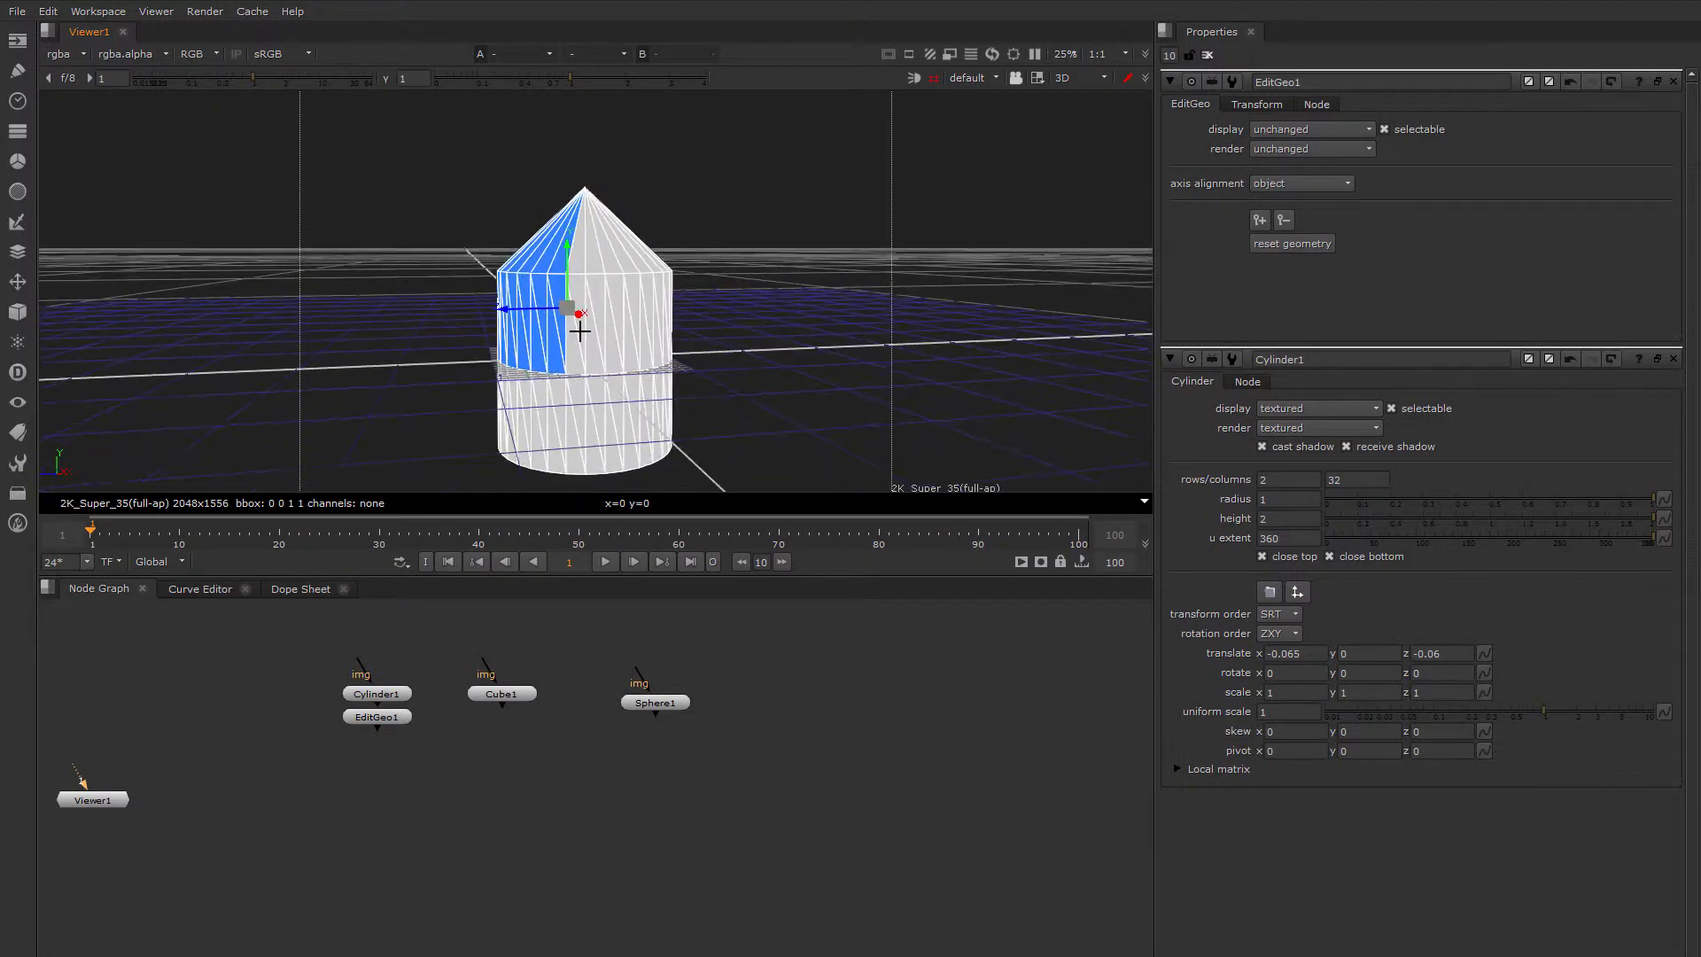
{"action": "left_click_drag", "start_coordinate": [718, 217], "coordinate": [496, 326]}
{"action": "mouse_move", "coordinate": [749, 307]}
{"action": "left_mouse_down", "text": "ctrl"}
{"action": "mouse_move", "coordinate": [626, 355]}
{"action": "mouse_move", "coordinate": [859, 327]}
{"action": "mouse_move", "coordinate": [730, 303]}
{"action": "left_mouse_up", "text": "ctrl"}
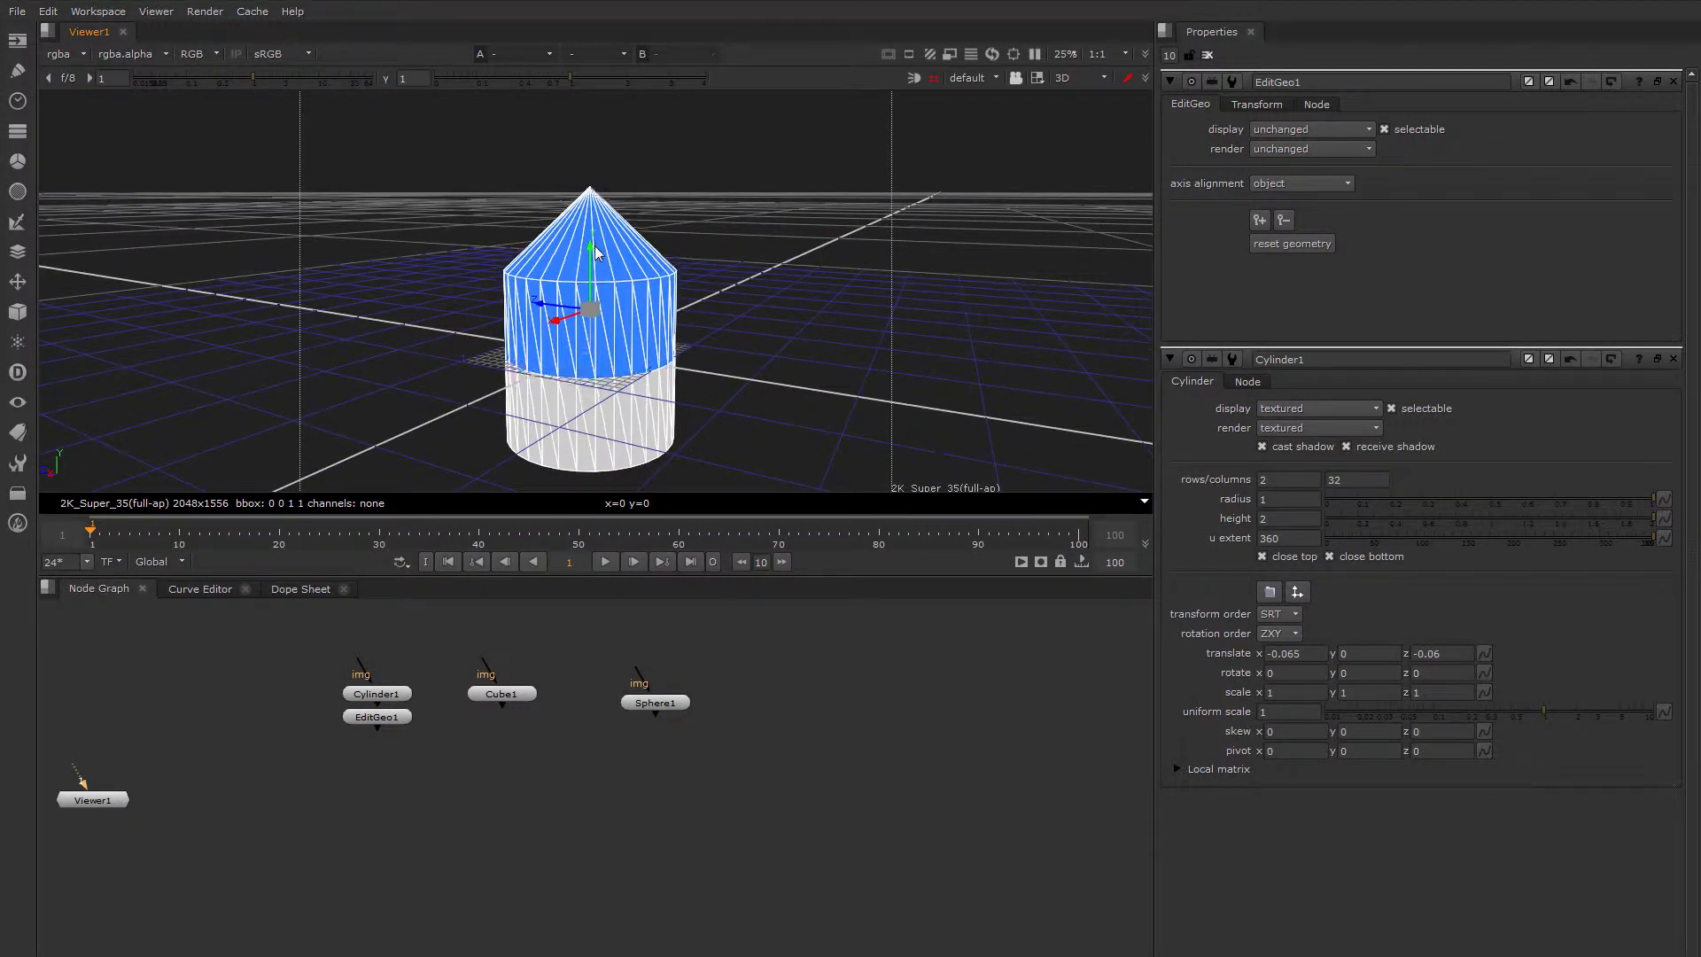
Move the selected upper faces down along Y and scale them vertically into a thin cap
{"action": "left_click_drag", "start_coordinate": [596, 254], "coordinate": [589, 328]}
{"action": "key", "text": "ctrl"}
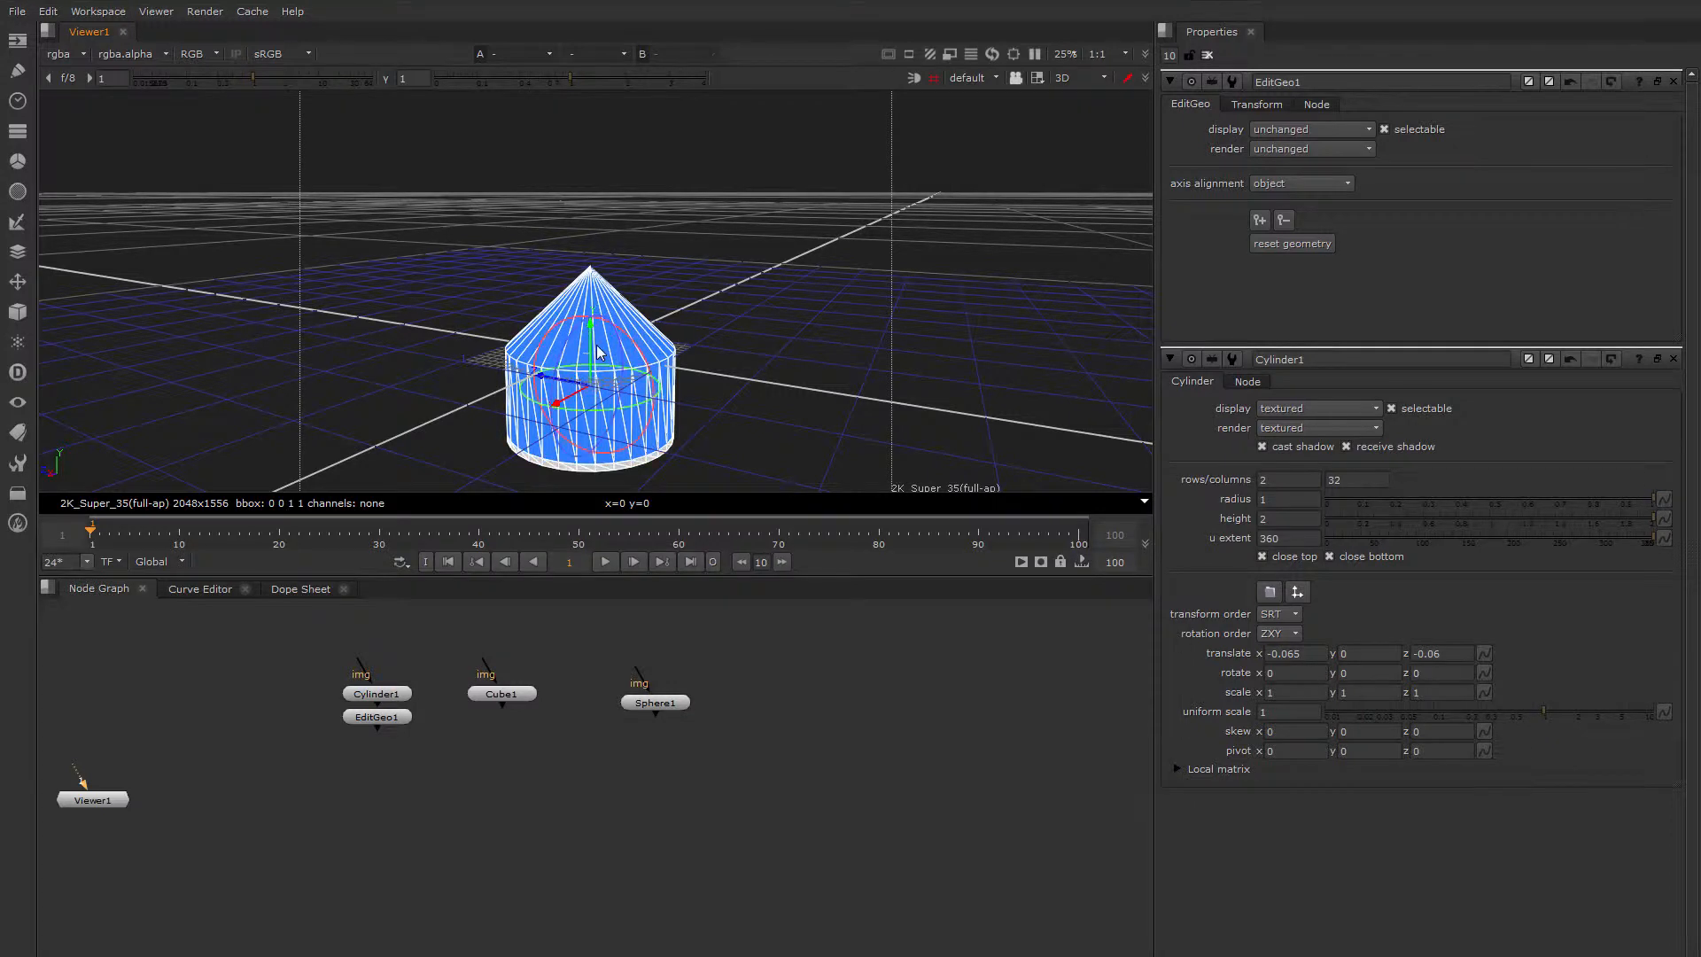
{"action": "key", "text": "ctrl+shift"}
{"action": "key", "text": "ctrl+shift"}
{"action": "key", "text": "ctrl+shift"}
{"action": "left_click_drag", "start_coordinate": [591, 343], "coordinate": [591, 360]}
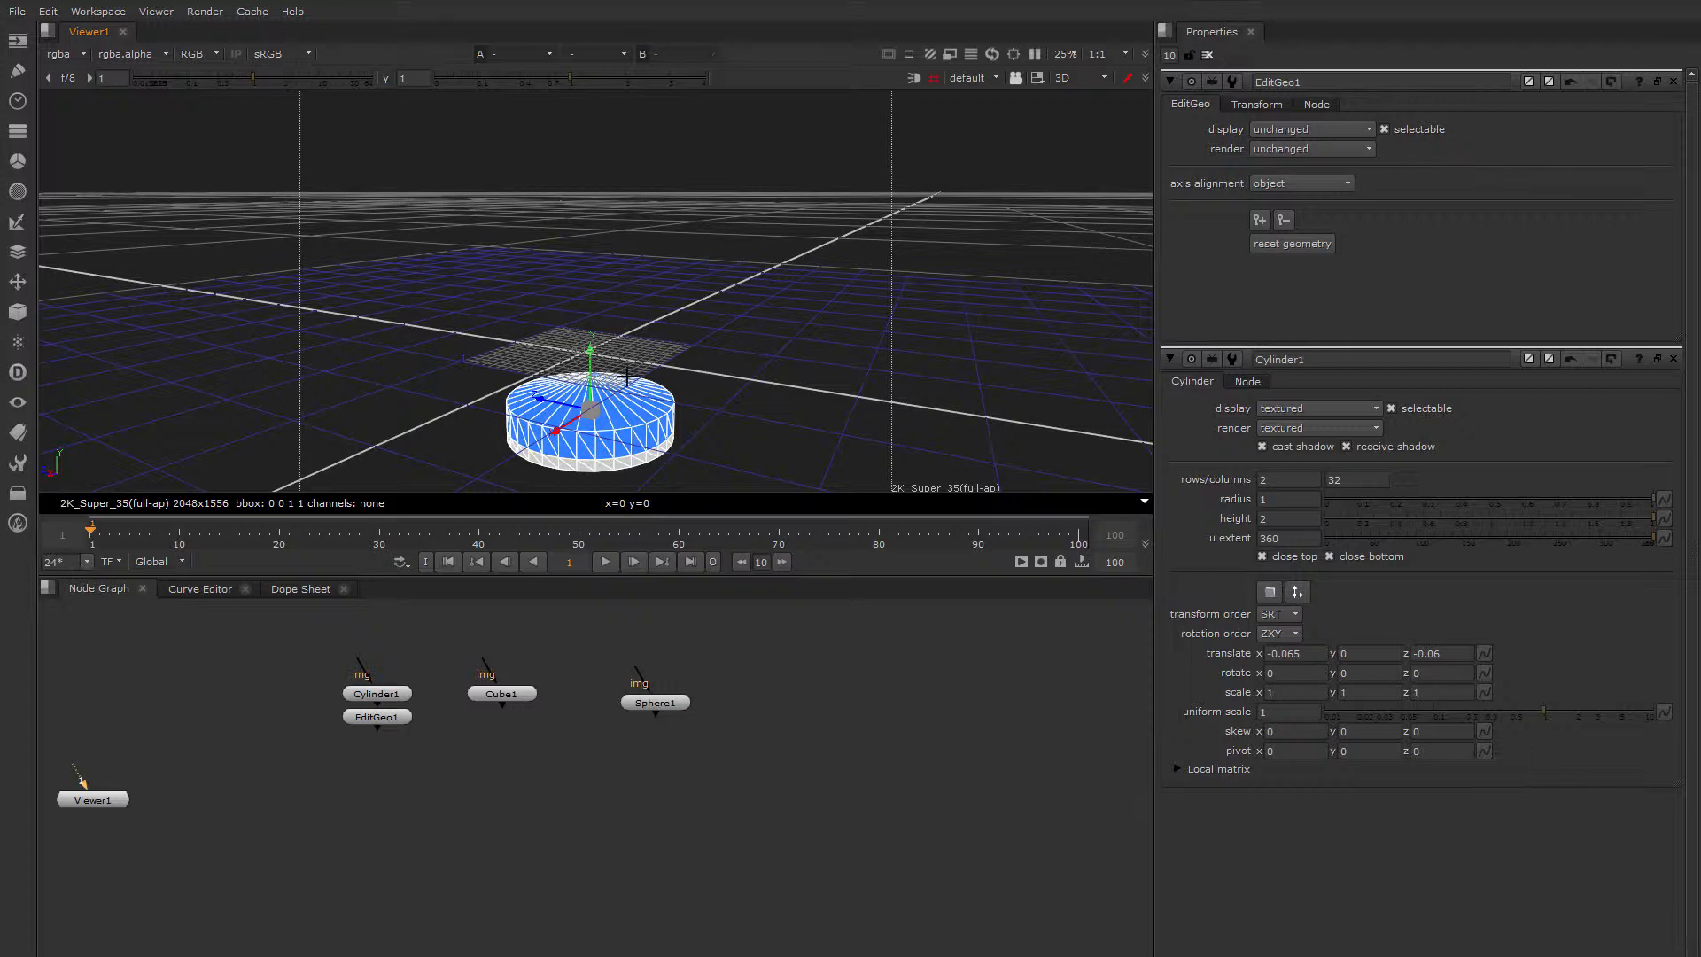
Raise the flattened cap faces along Y to near the cylinder's original top height
{"action": "left_click_drag", "start_coordinate": [620, 369], "coordinate": [702, 400], "text": "ctrl"}
{"action": "left_click_drag", "start_coordinate": [587, 373], "coordinate": [584, 233]}
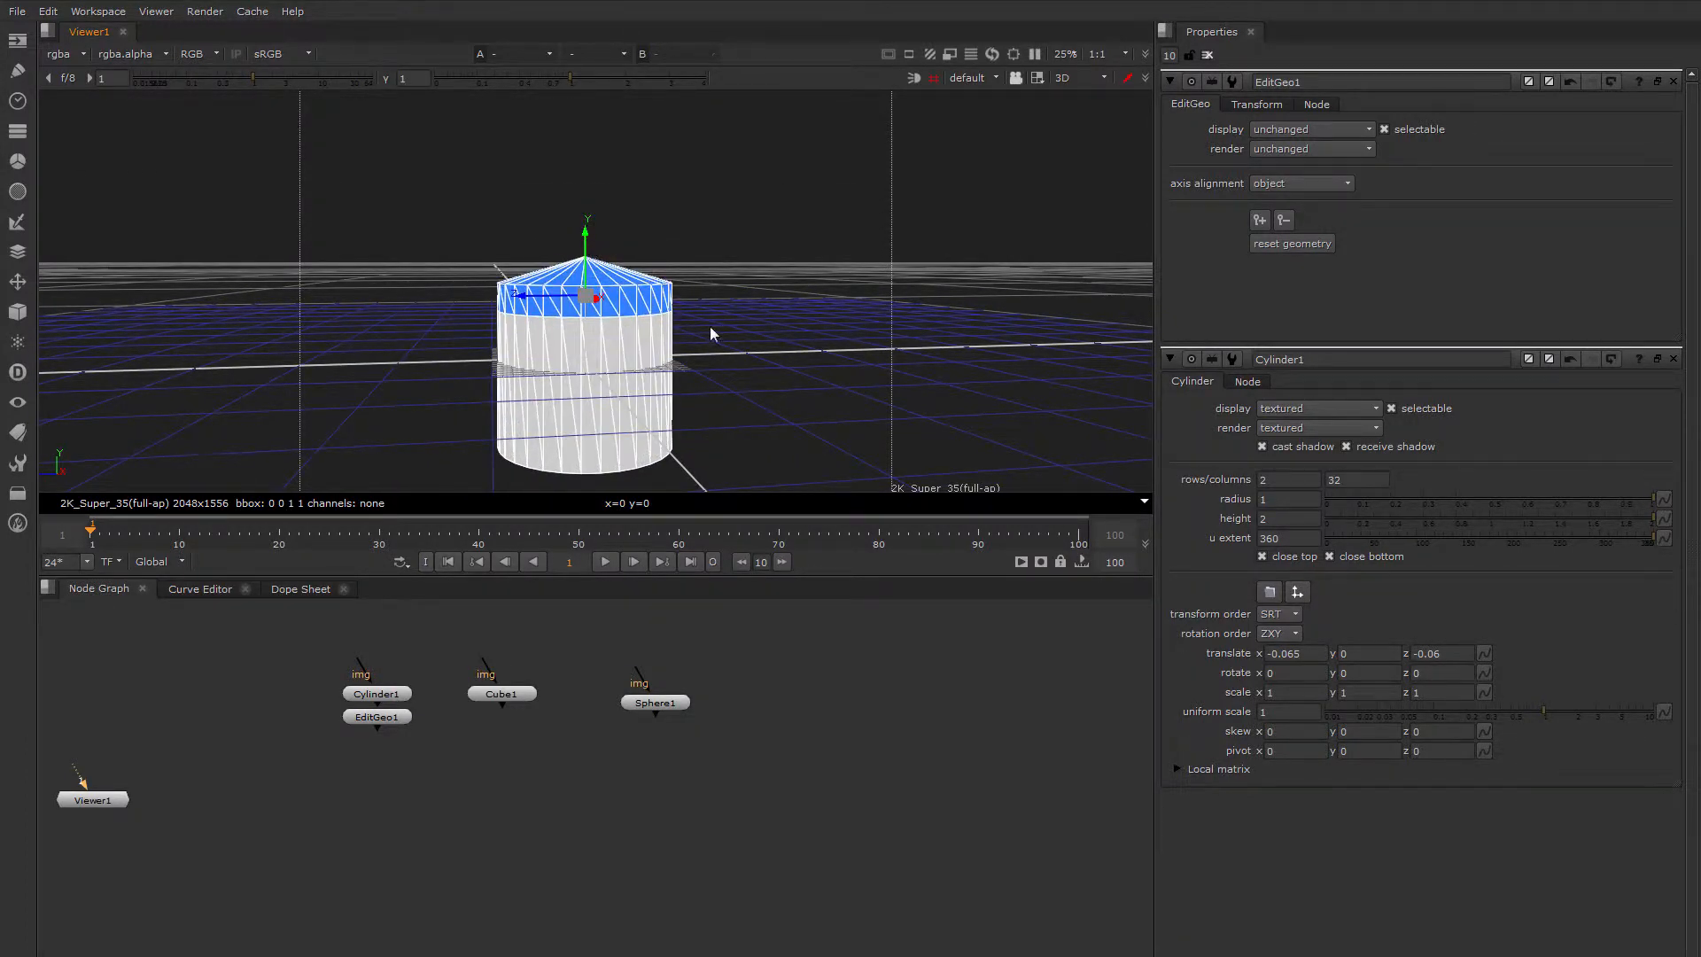
{"action": "left_click_drag", "start_coordinate": [709, 325], "coordinate": [576, 478], "text": "ctrl"}
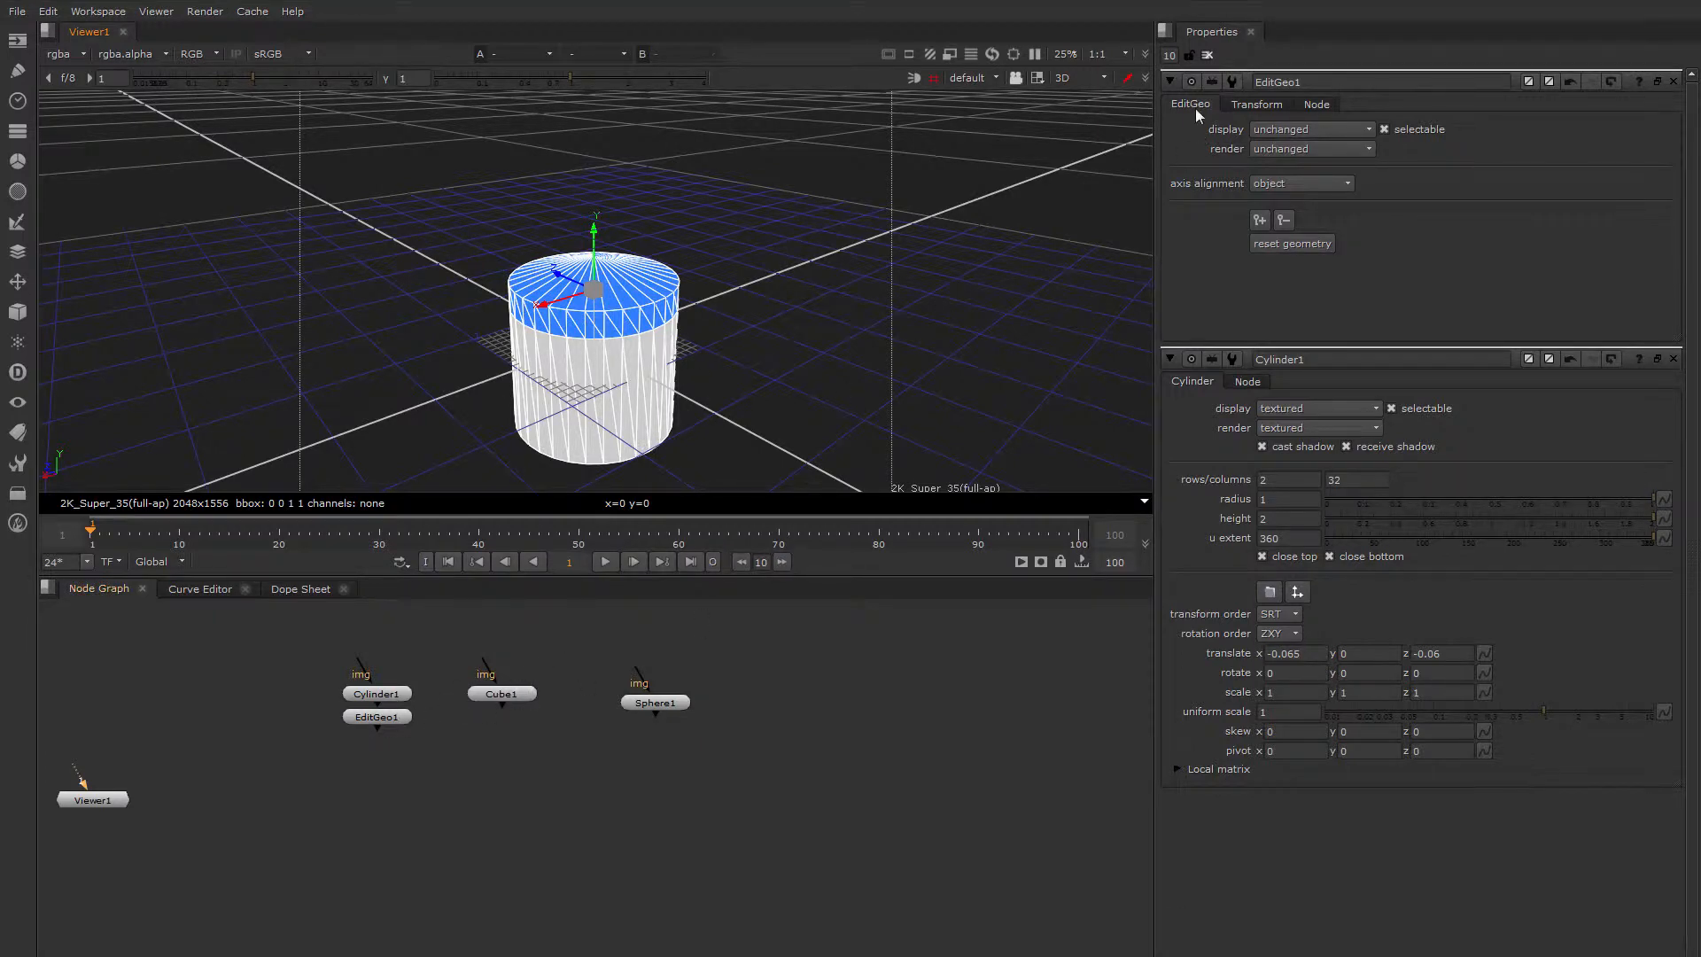
Close all node properties and view the Cylinder node's output to examine the unedited shape
{"action": "left_click", "coordinate": [1208, 56]}
{"action": "left_click", "coordinate": [394, 696]}
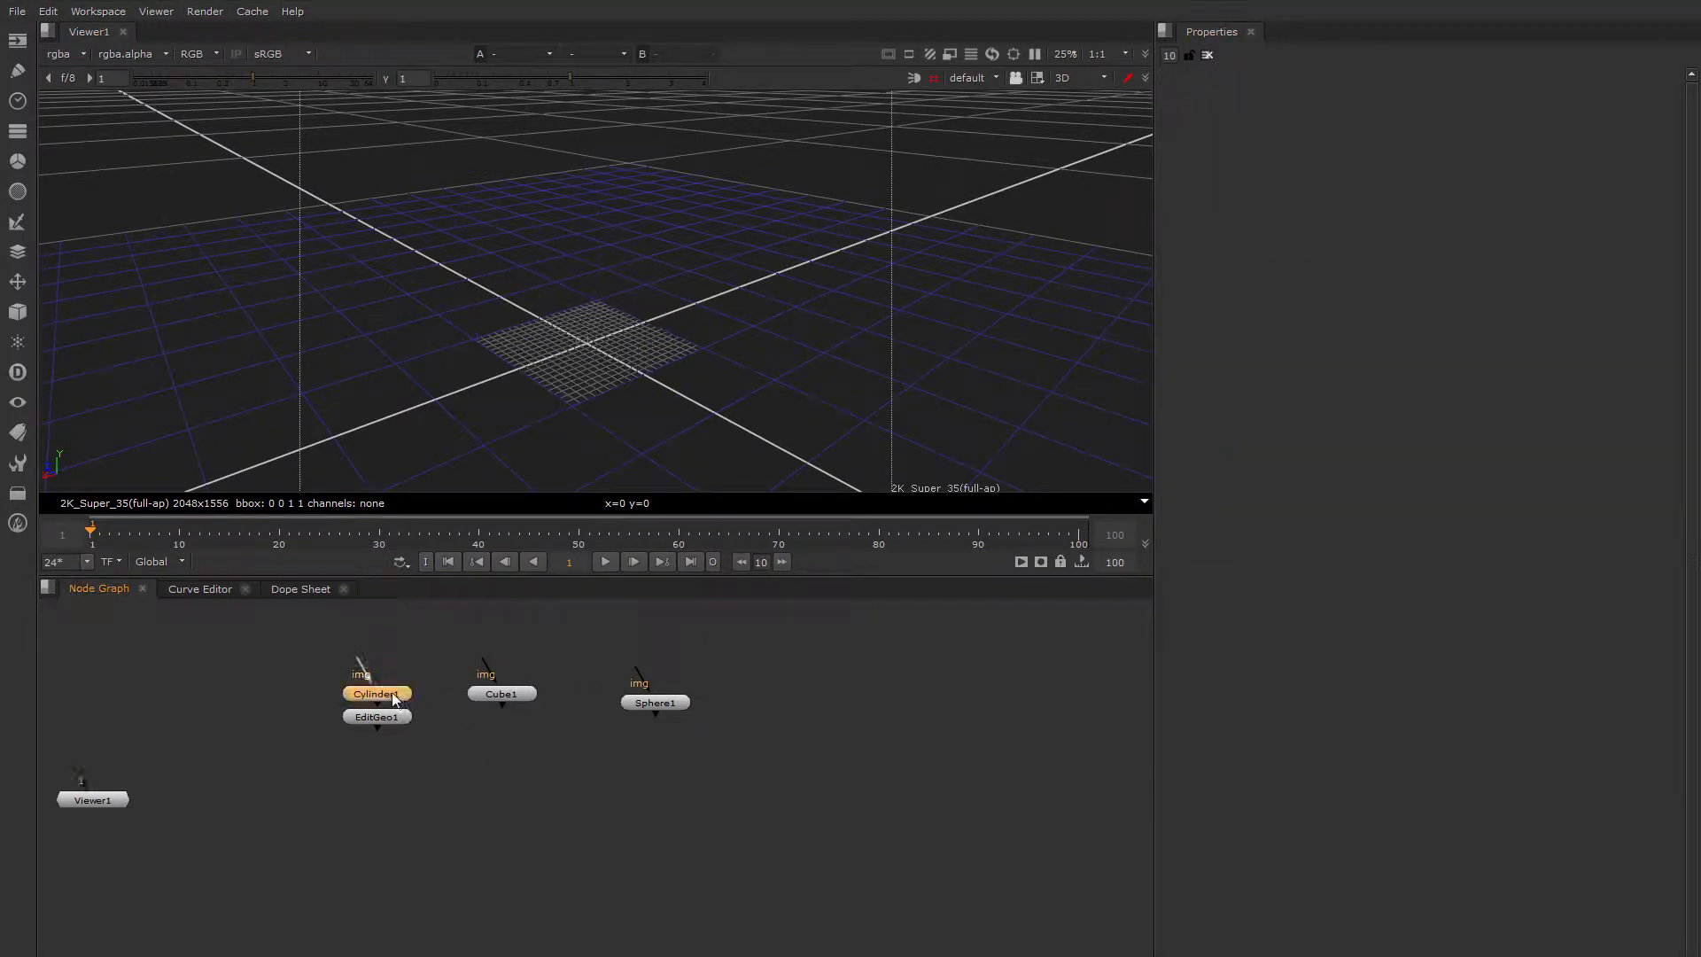
{"action": "key", "text": "1"}
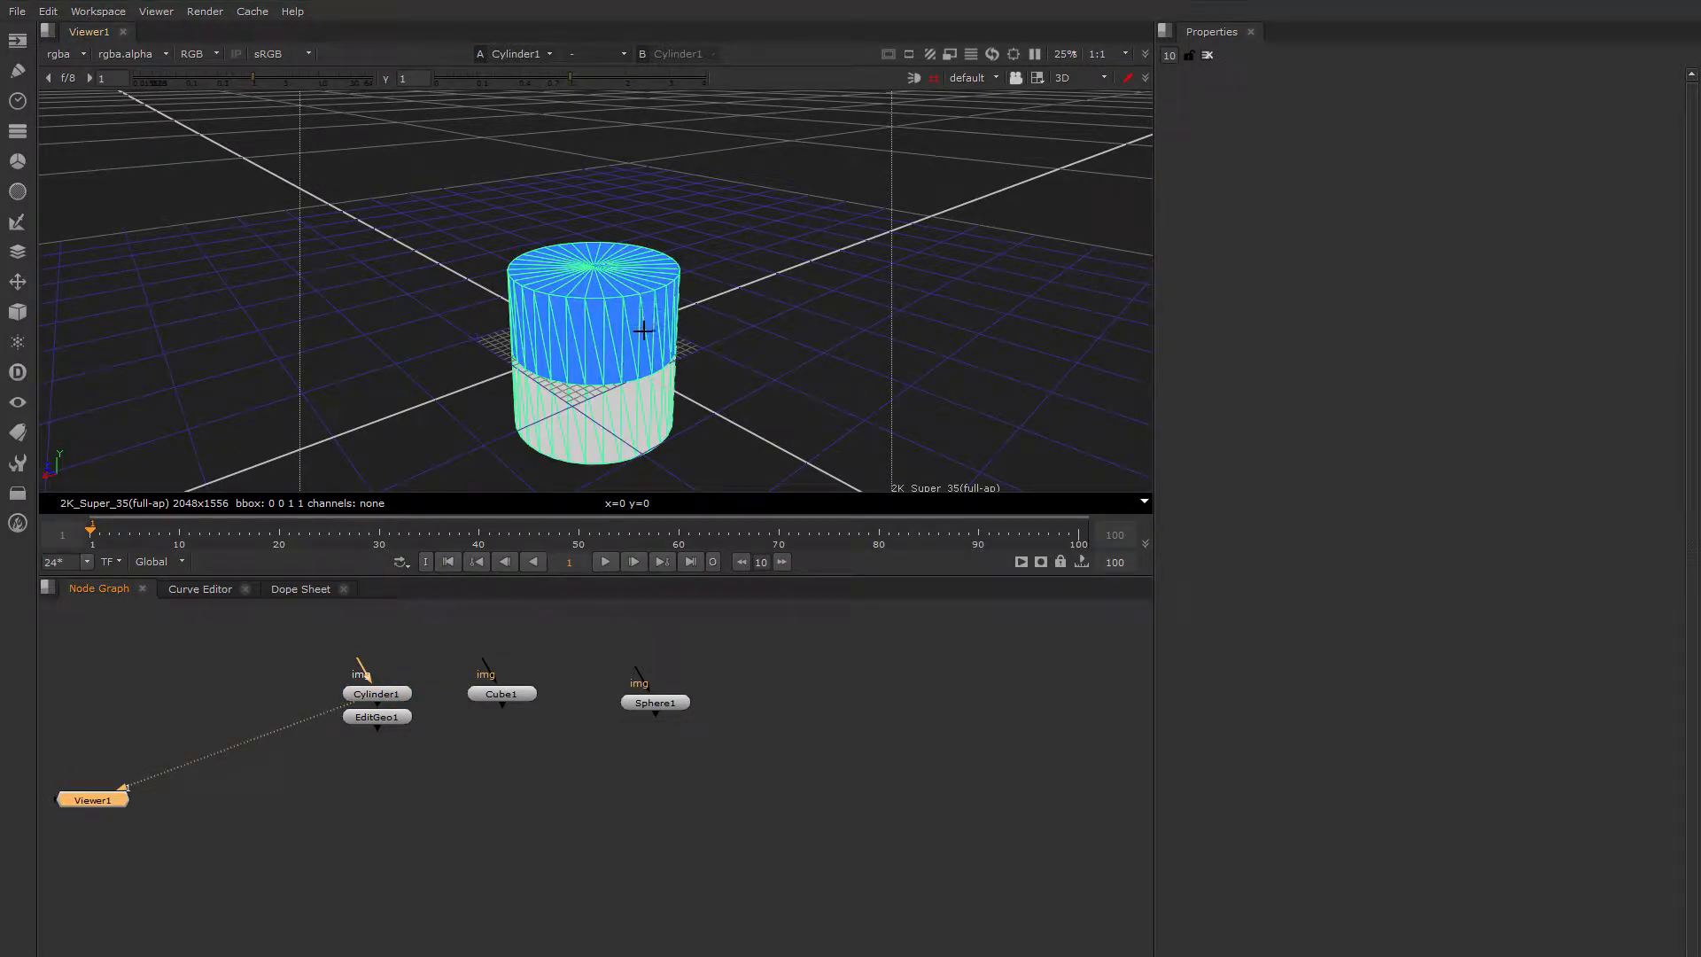
{"action": "left_click_drag", "start_coordinate": [666, 303], "coordinate": [744, 254], "text": "ctrl"}
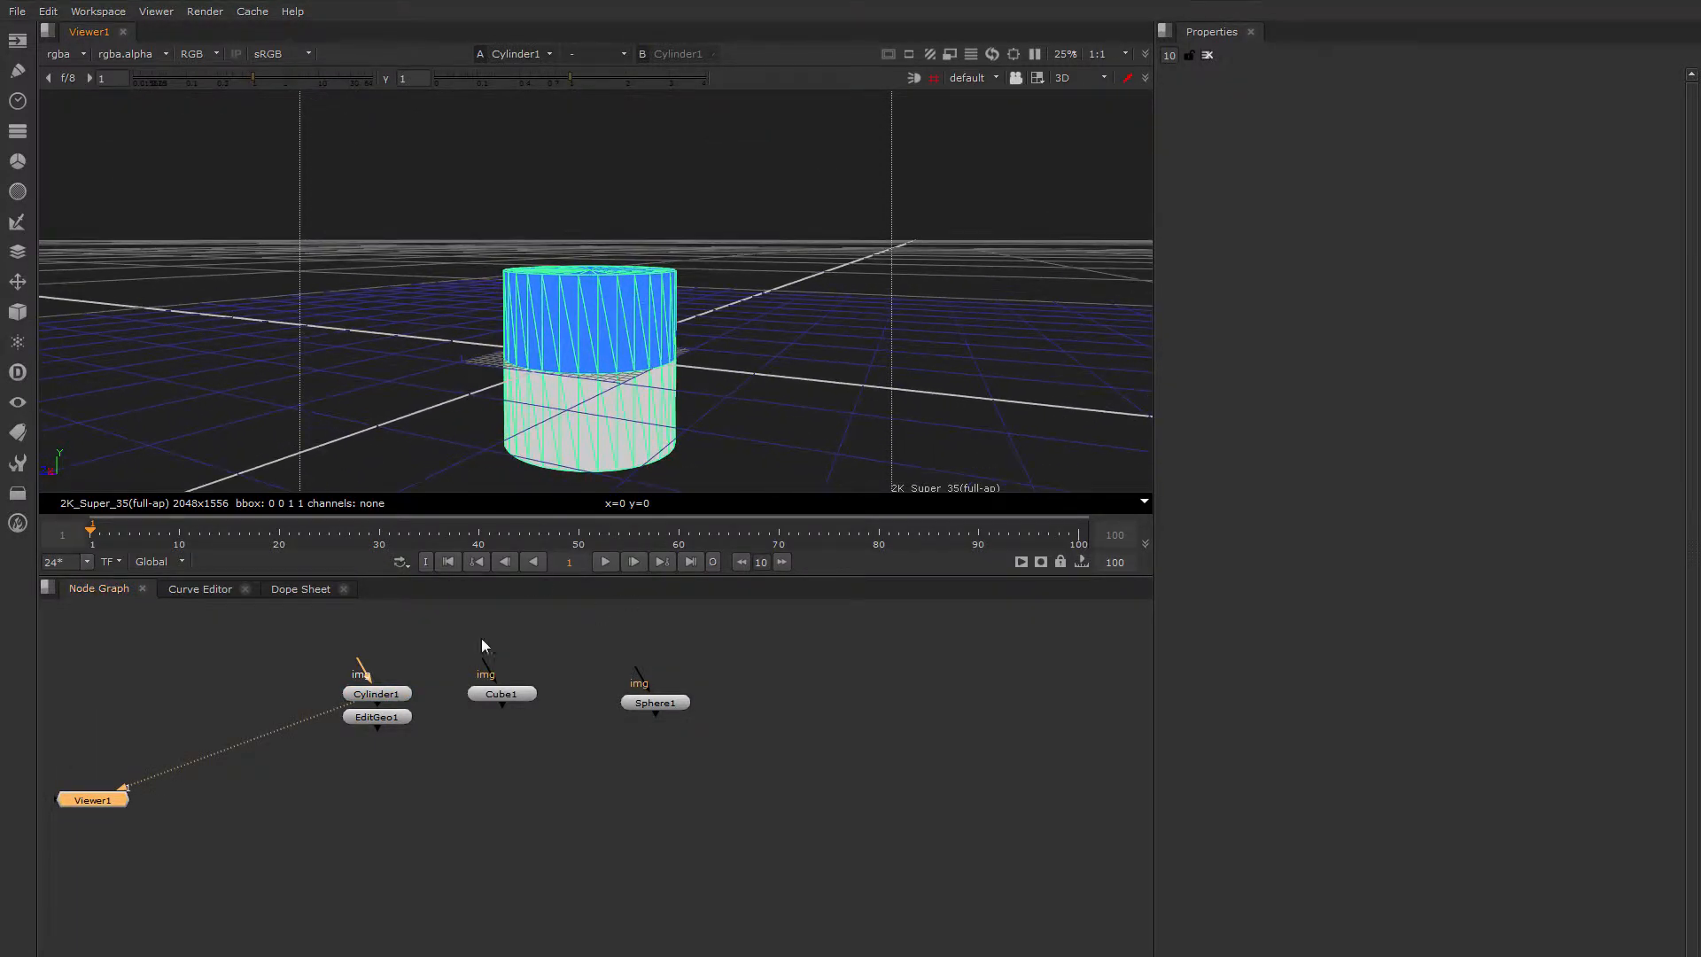
{"action": "left_click_drag", "start_coordinate": [661, 337], "coordinate": [524, 274], "text": "ctrl"}
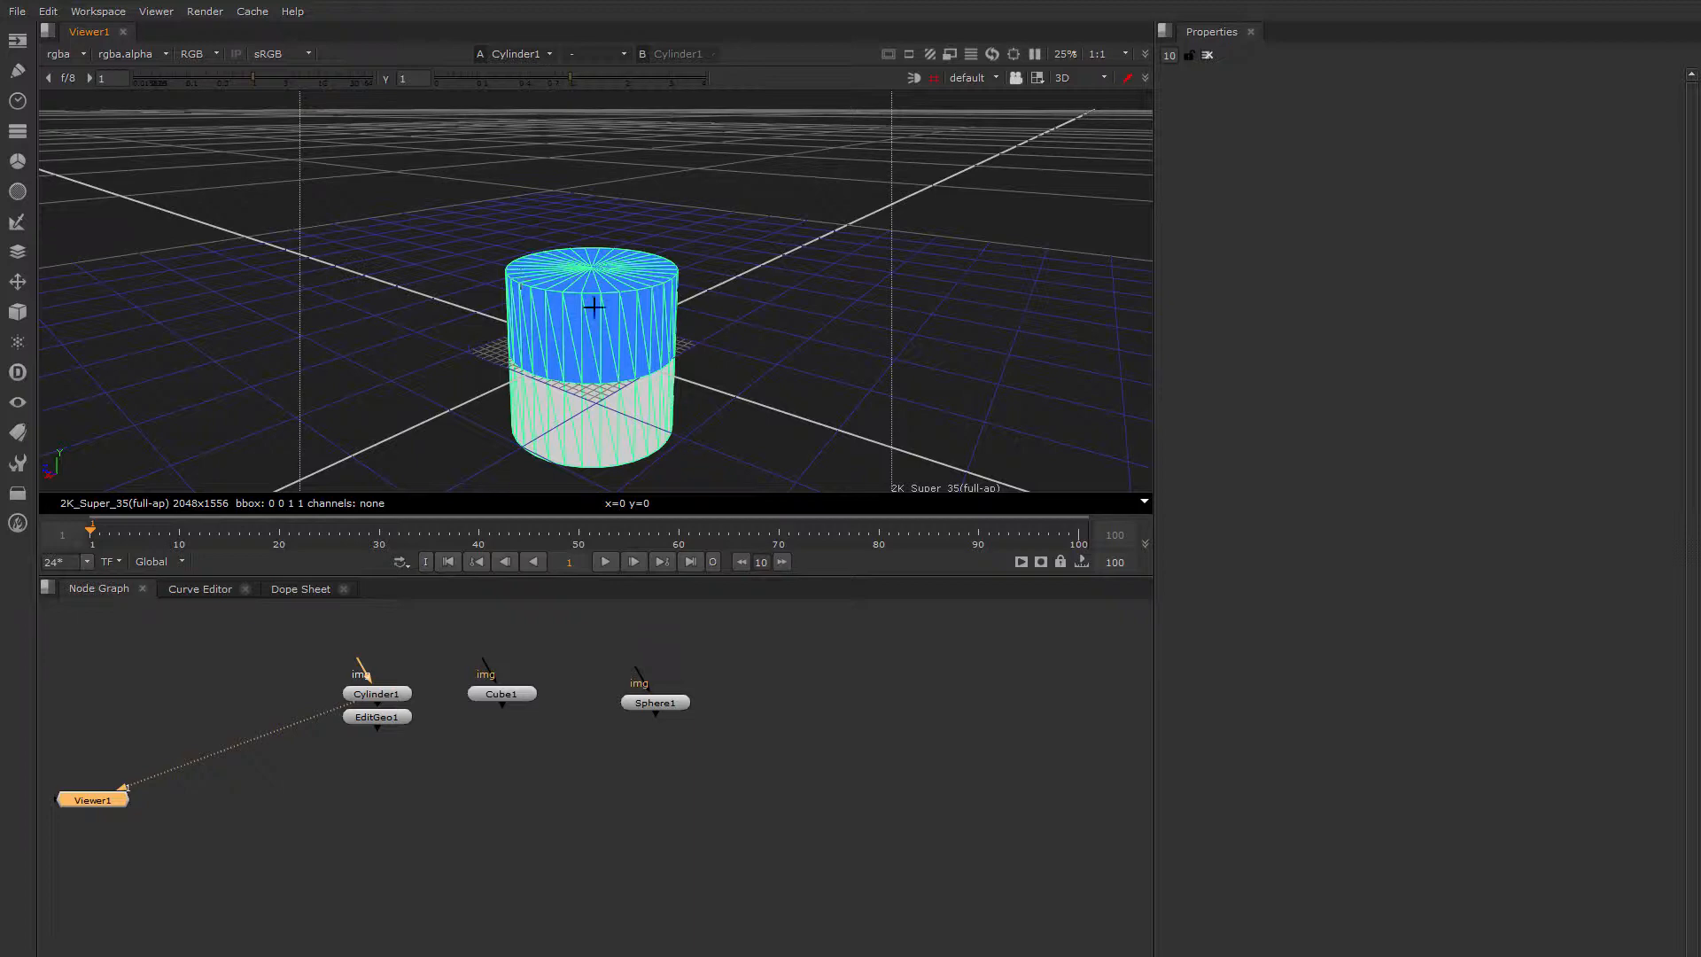
Reopen the EditGeo node's properties and connect the viewer to its output
{"action": "left_click", "coordinate": [374, 717]}
{"action": "double_click", "coordinate": [393, 719]}
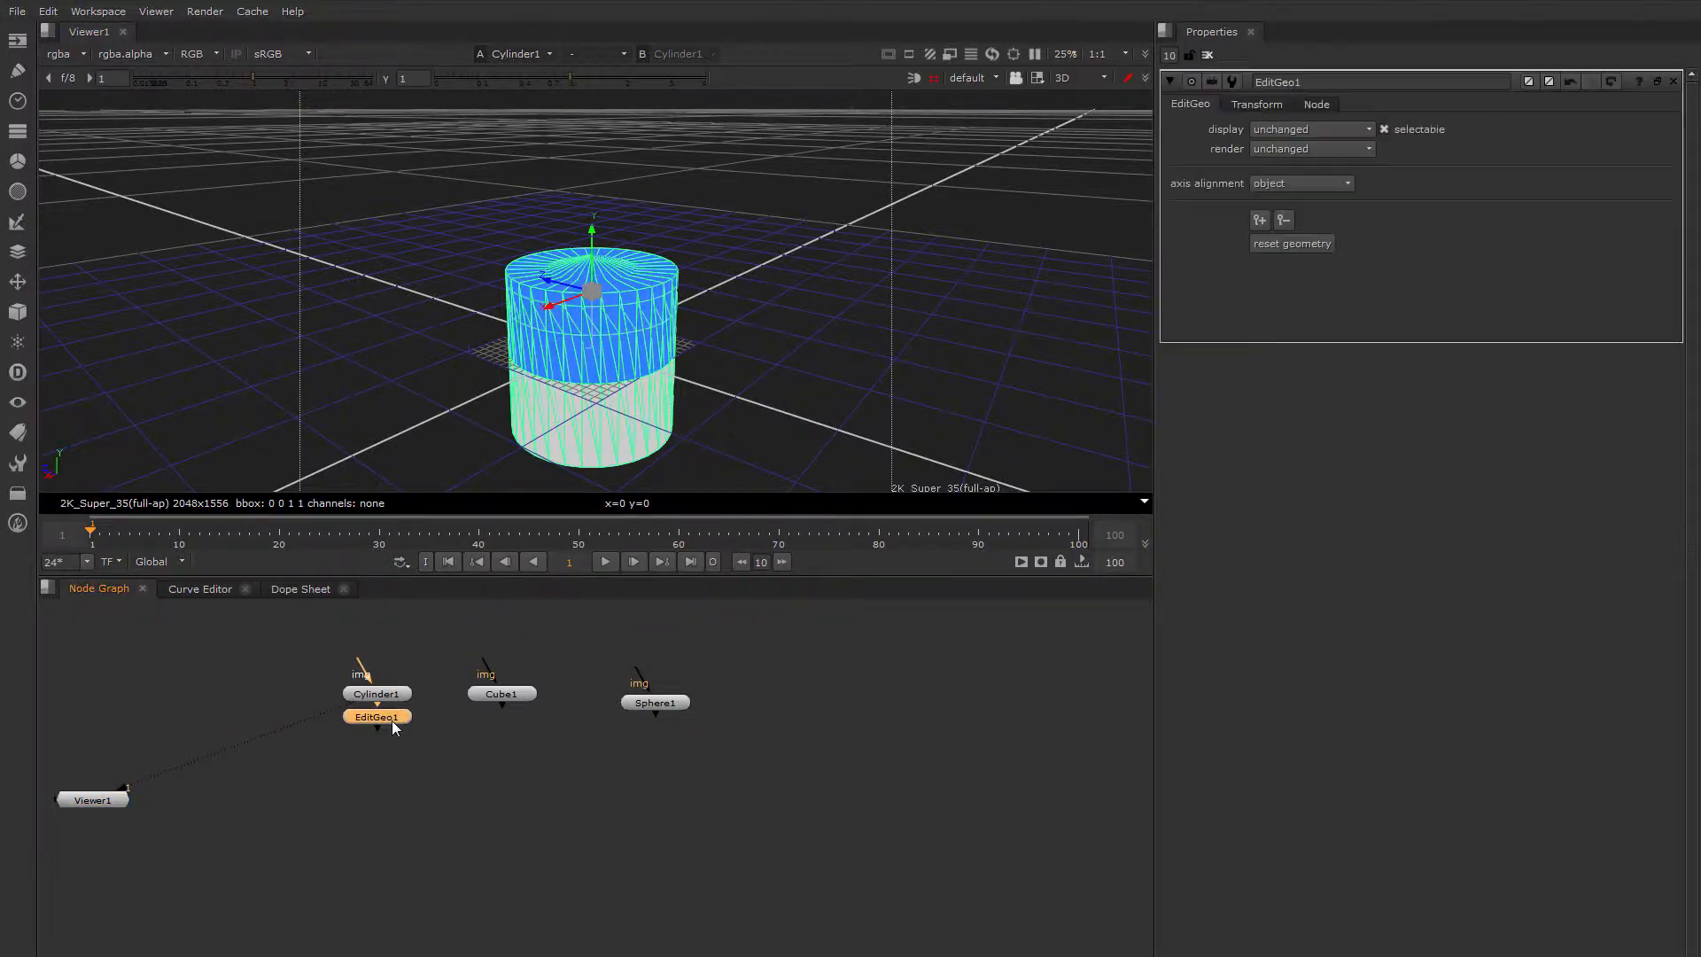
{"action": "key", "text": "1"}
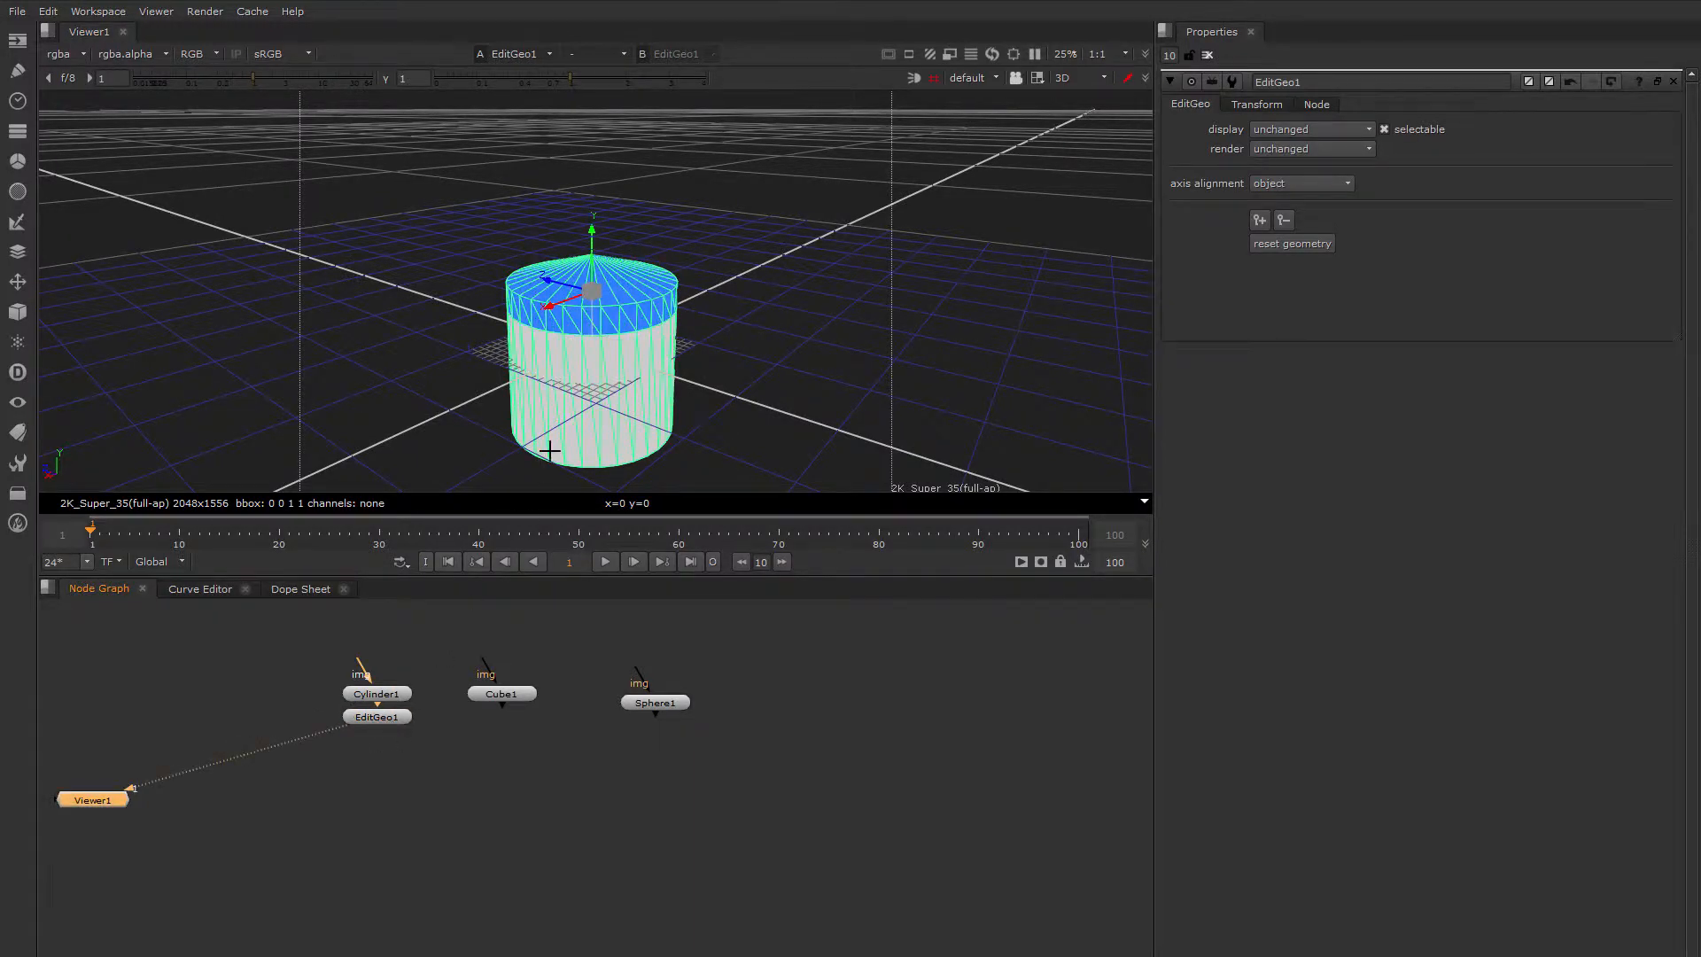
Animate the selected cap faces along Y, lowered and keyed at frame 1 and raised high at frame 10
{"action": "left_click_drag", "start_coordinate": [573, 400], "coordinate": [601, 315], "text": "ctrl"}
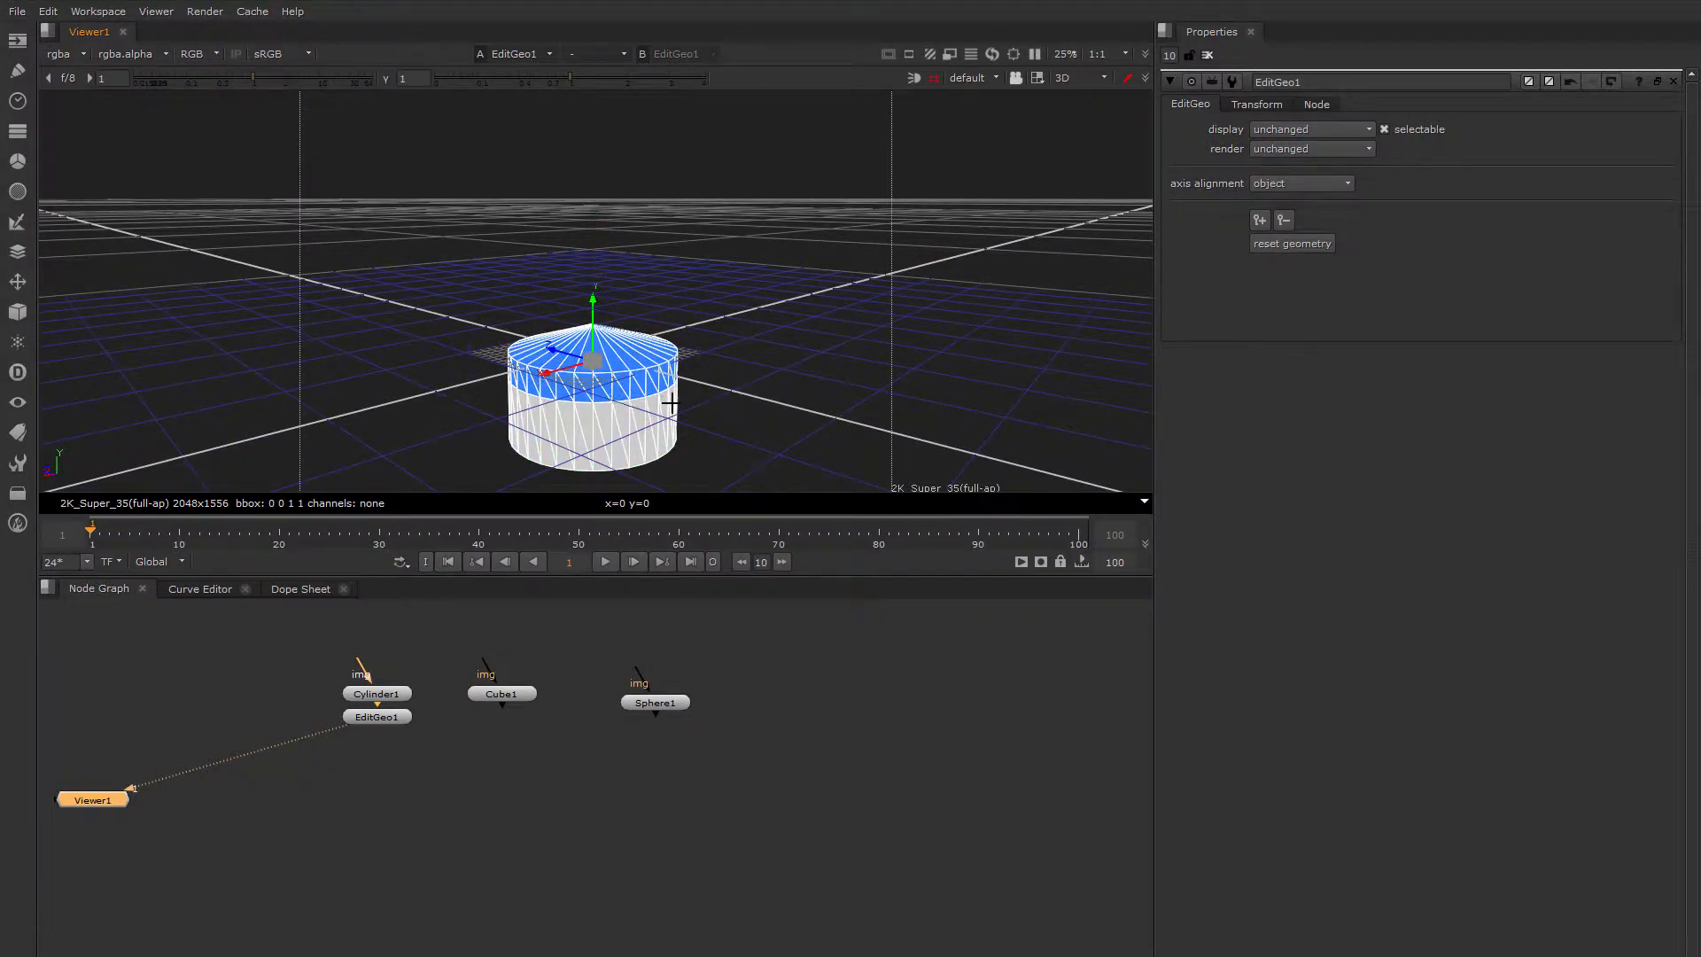
{"action": "left_click_drag", "start_coordinate": [671, 403], "coordinate": [664, 433], "text": "ctrl"}
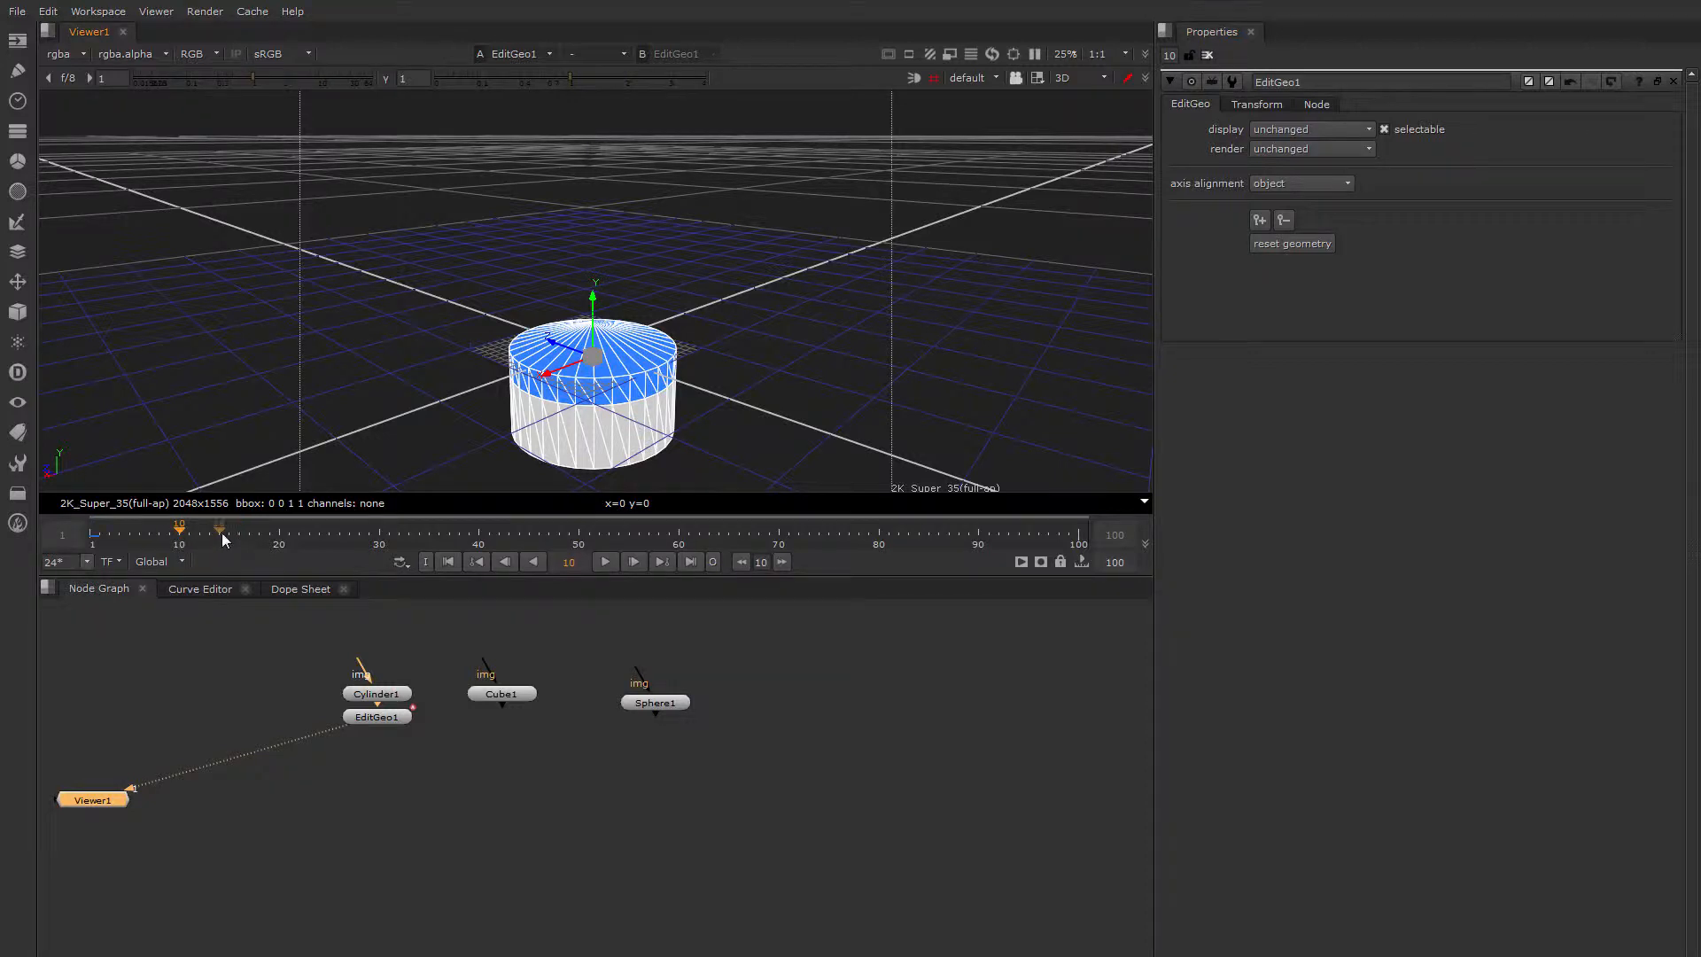
{"action": "left_click_drag", "start_coordinate": [592, 305], "coordinate": [571, 129]}
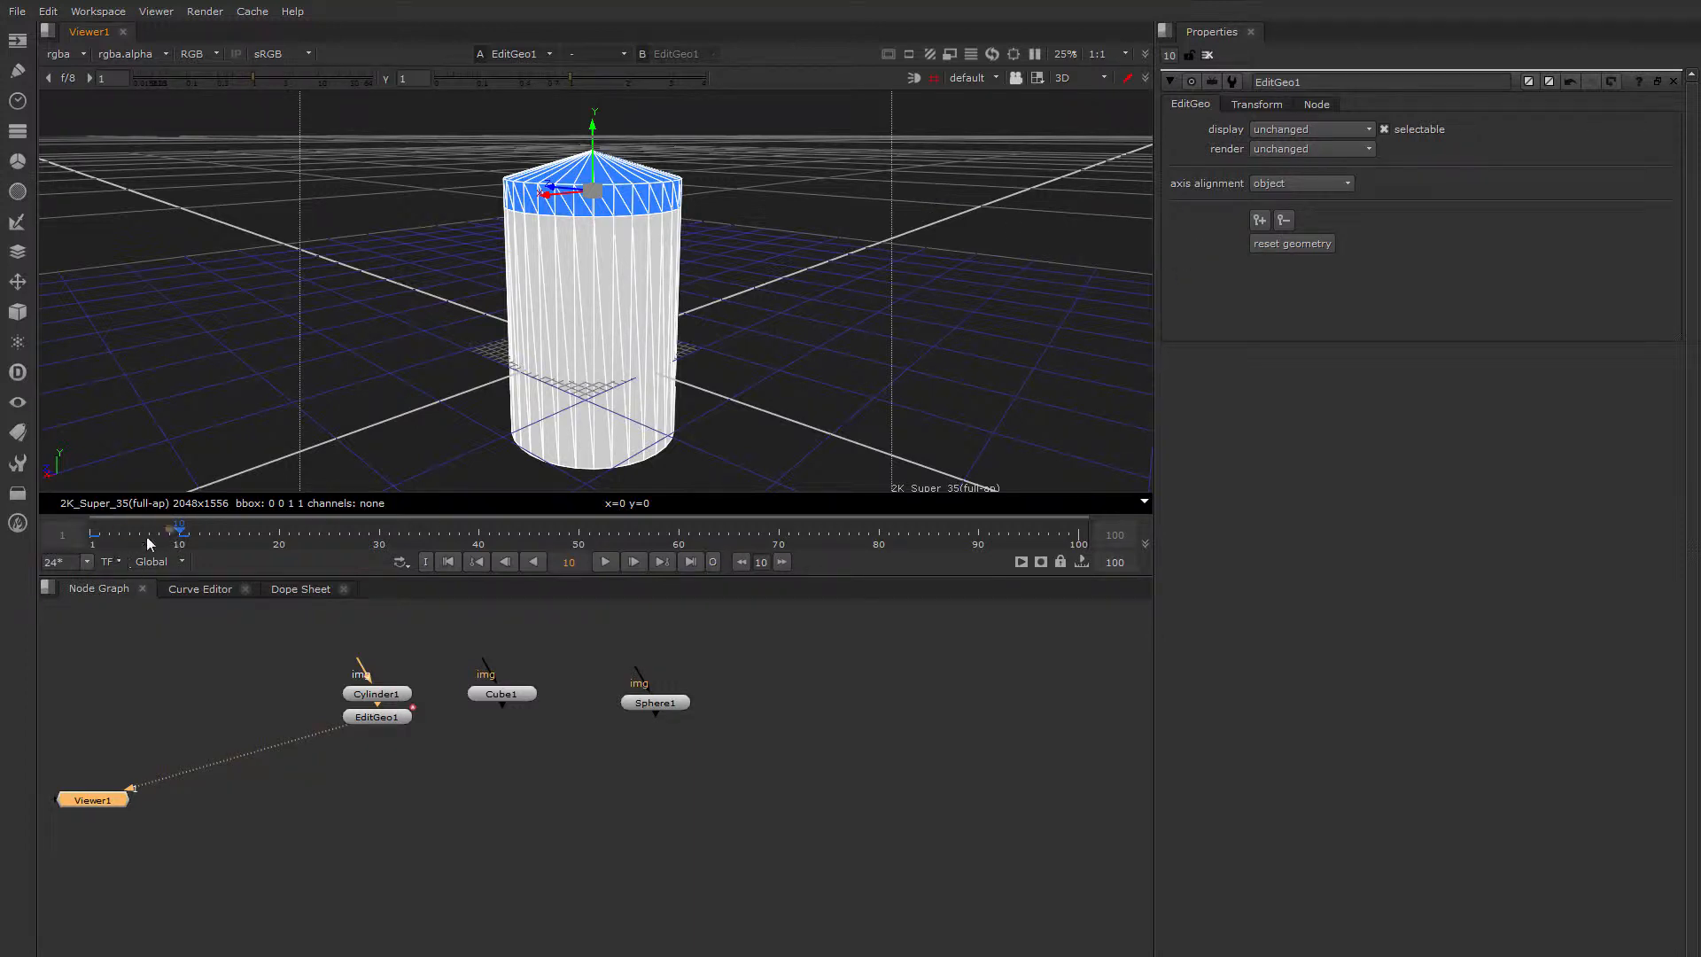
{"action": "mouse_move", "coordinate": [161, 532]}
{"action": "left_mouse_down"}
{"action": "mouse_move", "coordinate": [136, 538]}
{"action": "mouse_move", "coordinate": [161, 547]}
{"action": "mouse_move", "coordinate": [106, 544]}
{"action": "mouse_move", "coordinate": [158, 542]}
{"action": "mouse_move", "coordinate": [154, 563]}
{"action": "mouse_move", "coordinate": [179, 536]}
{"action": "left_mouse_up"}
{"action": "mouse_move", "coordinate": [178, 536]}
{"action": "left_mouse_down"}
{"action": "mouse_move", "coordinate": [140, 537]}
{"action": "mouse_move", "coordinate": [178, 542]}
{"action": "left_mouse_up"}
Delete the EditGeo keyframes at frames 10 and 1, and move the playhead to frame 22
{"action": "left_click", "coordinate": [1283, 219]}
{"action": "left_click", "coordinate": [109, 537]}
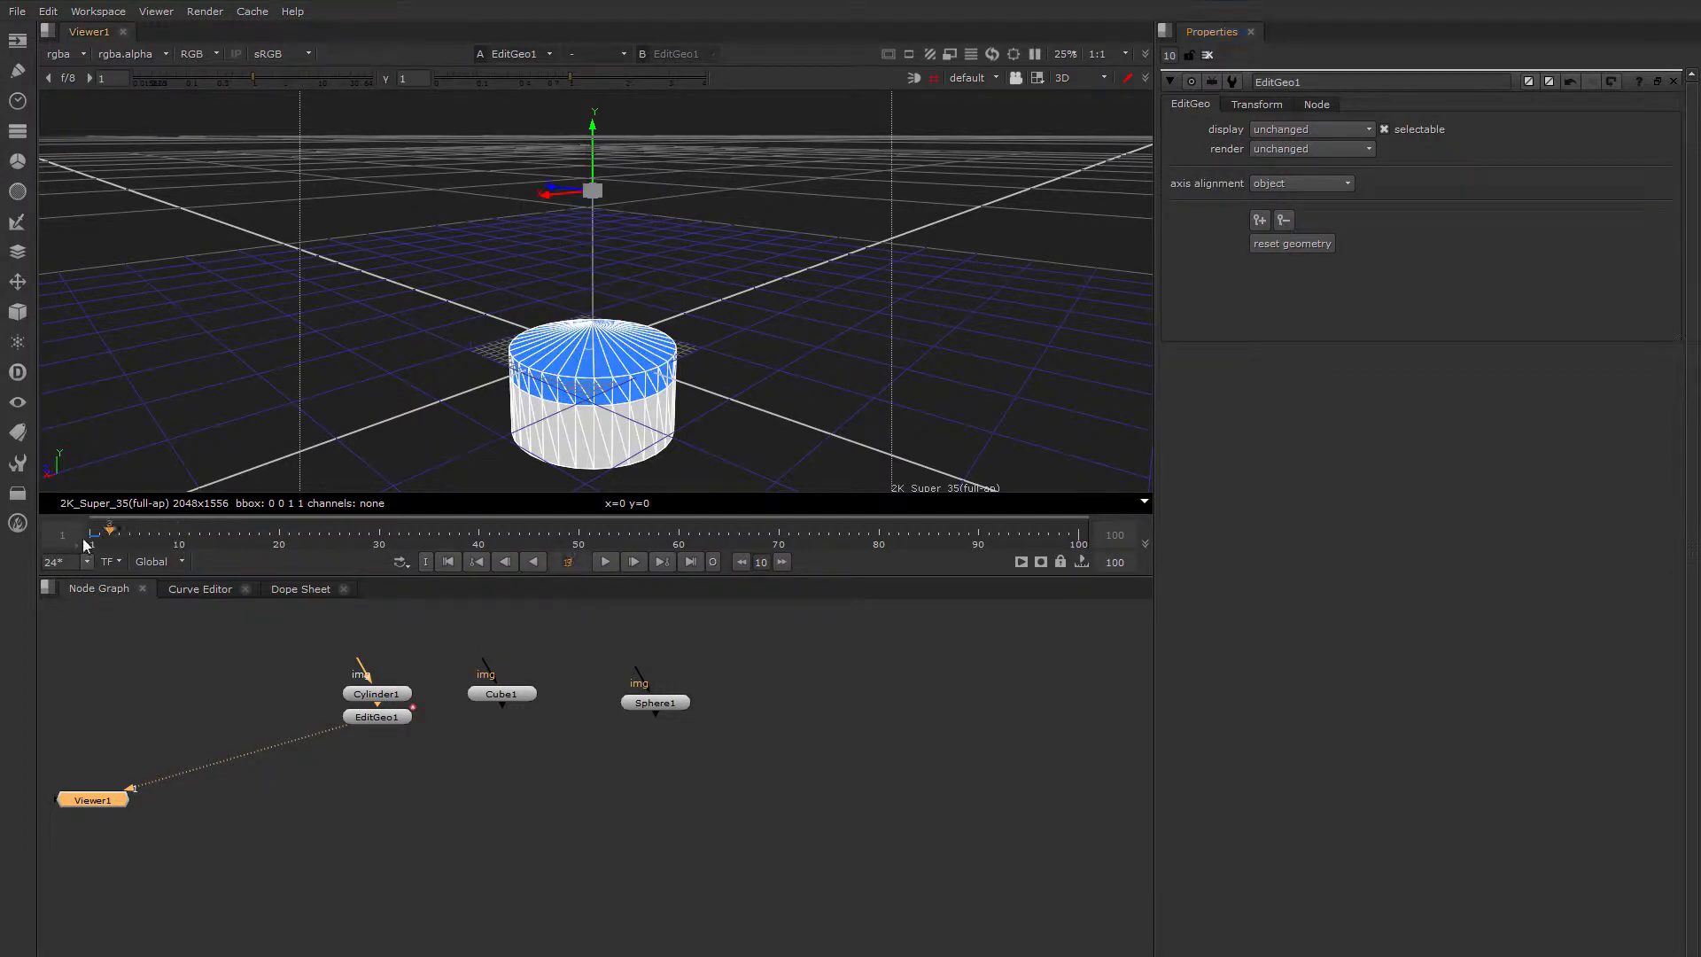
{"action": "left_click_drag", "start_coordinate": [85, 542], "coordinate": [102, 535]}
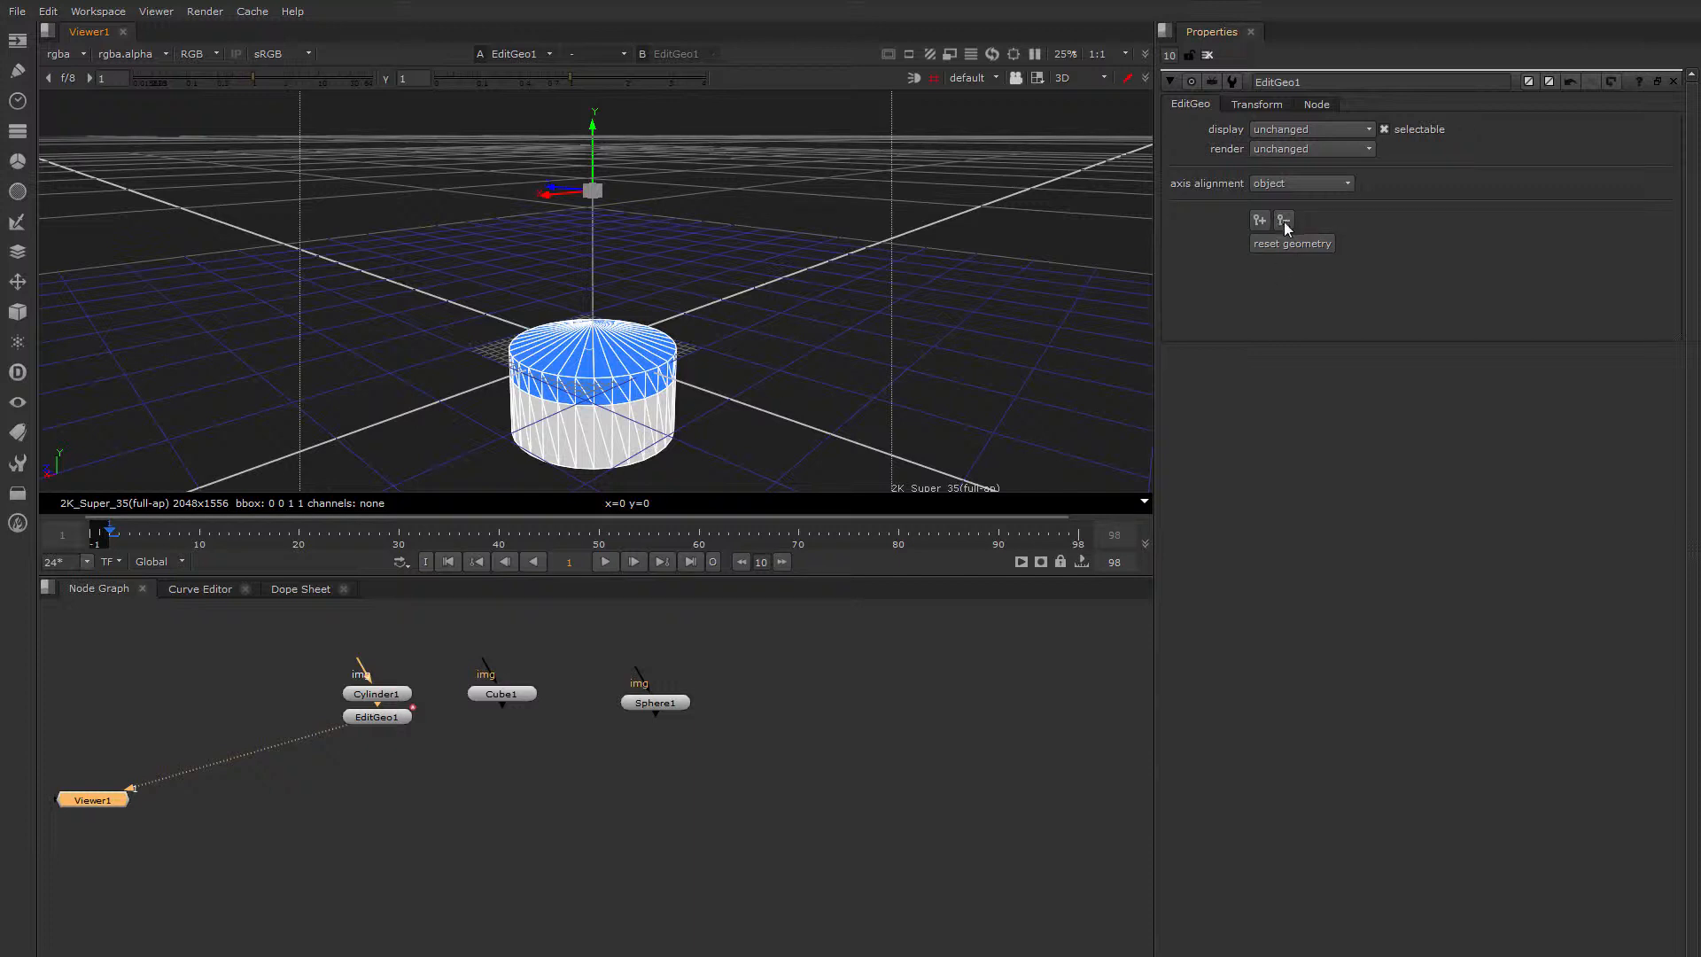
{"action": "left_click_drag", "start_coordinate": [125, 542], "coordinate": [319, 537]}
Switch back to vertex selection and raise the cap's tip vertex along Y to form a tall cone
{"action": "left_click_drag", "start_coordinate": [720, 360], "coordinate": [890, 209], "text": "ctrl"}
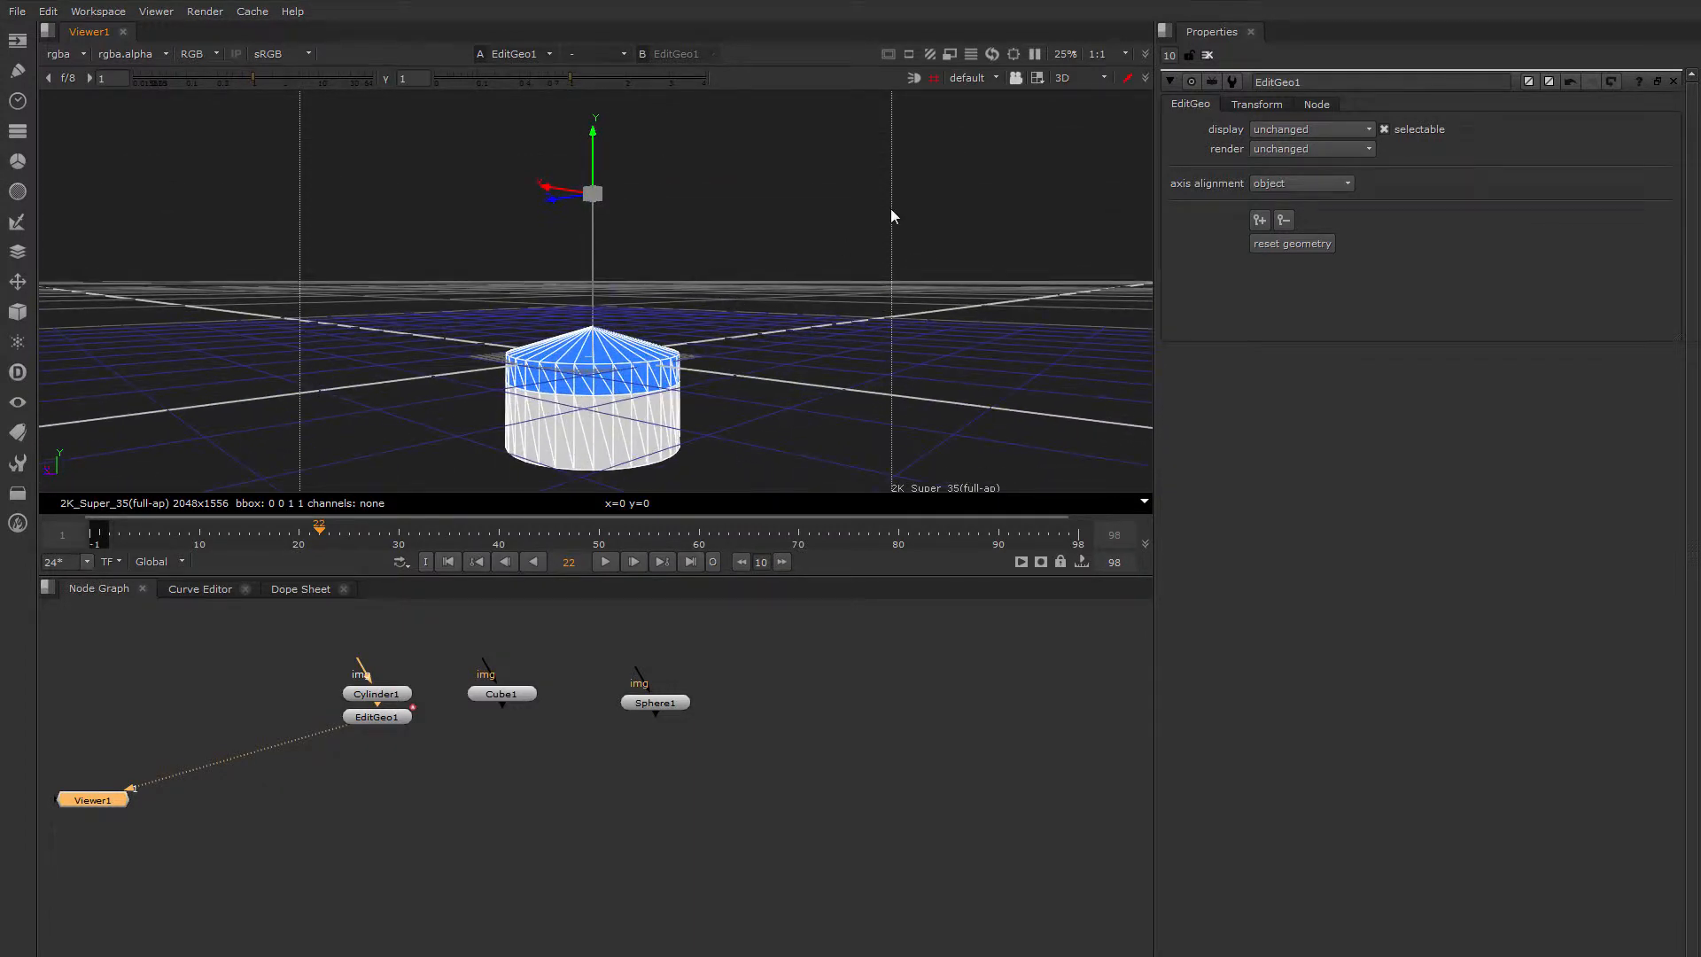
{"action": "left_click", "coordinate": [1037, 78]}
{"action": "left_click", "coordinate": [1103, 95]}
{"action": "left_click_drag", "start_coordinate": [531, 290], "coordinate": [624, 332]}
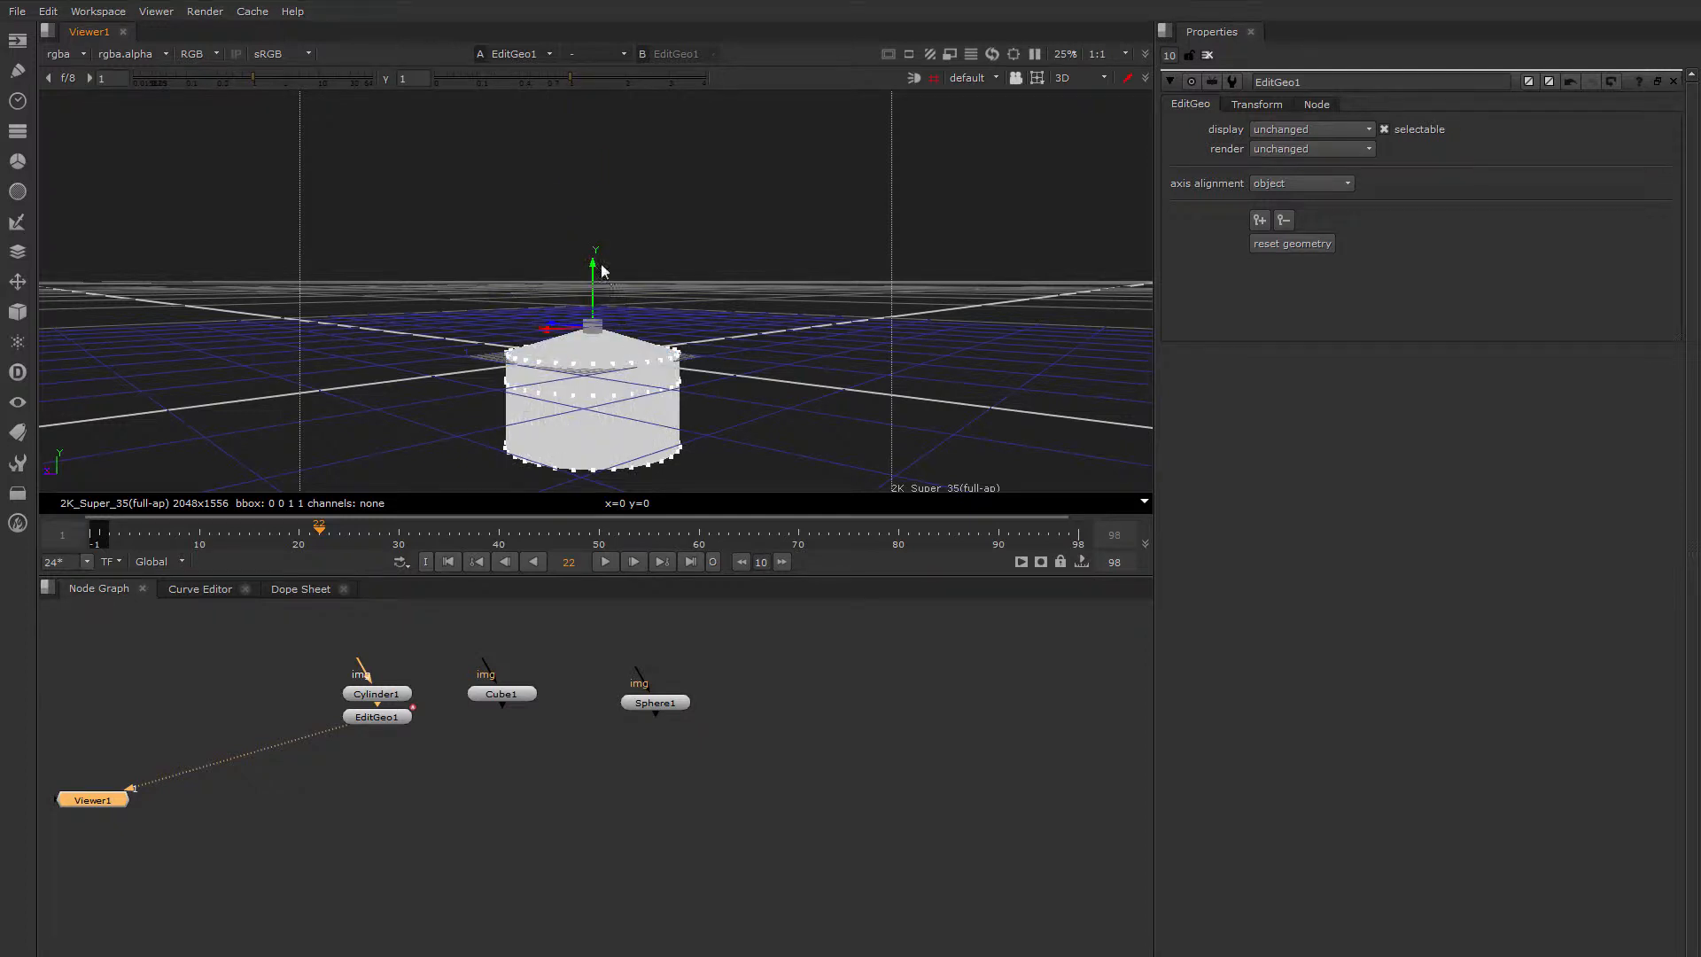
{"action": "left_click_drag", "start_coordinate": [601, 270], "coordinate": [602, 137]}
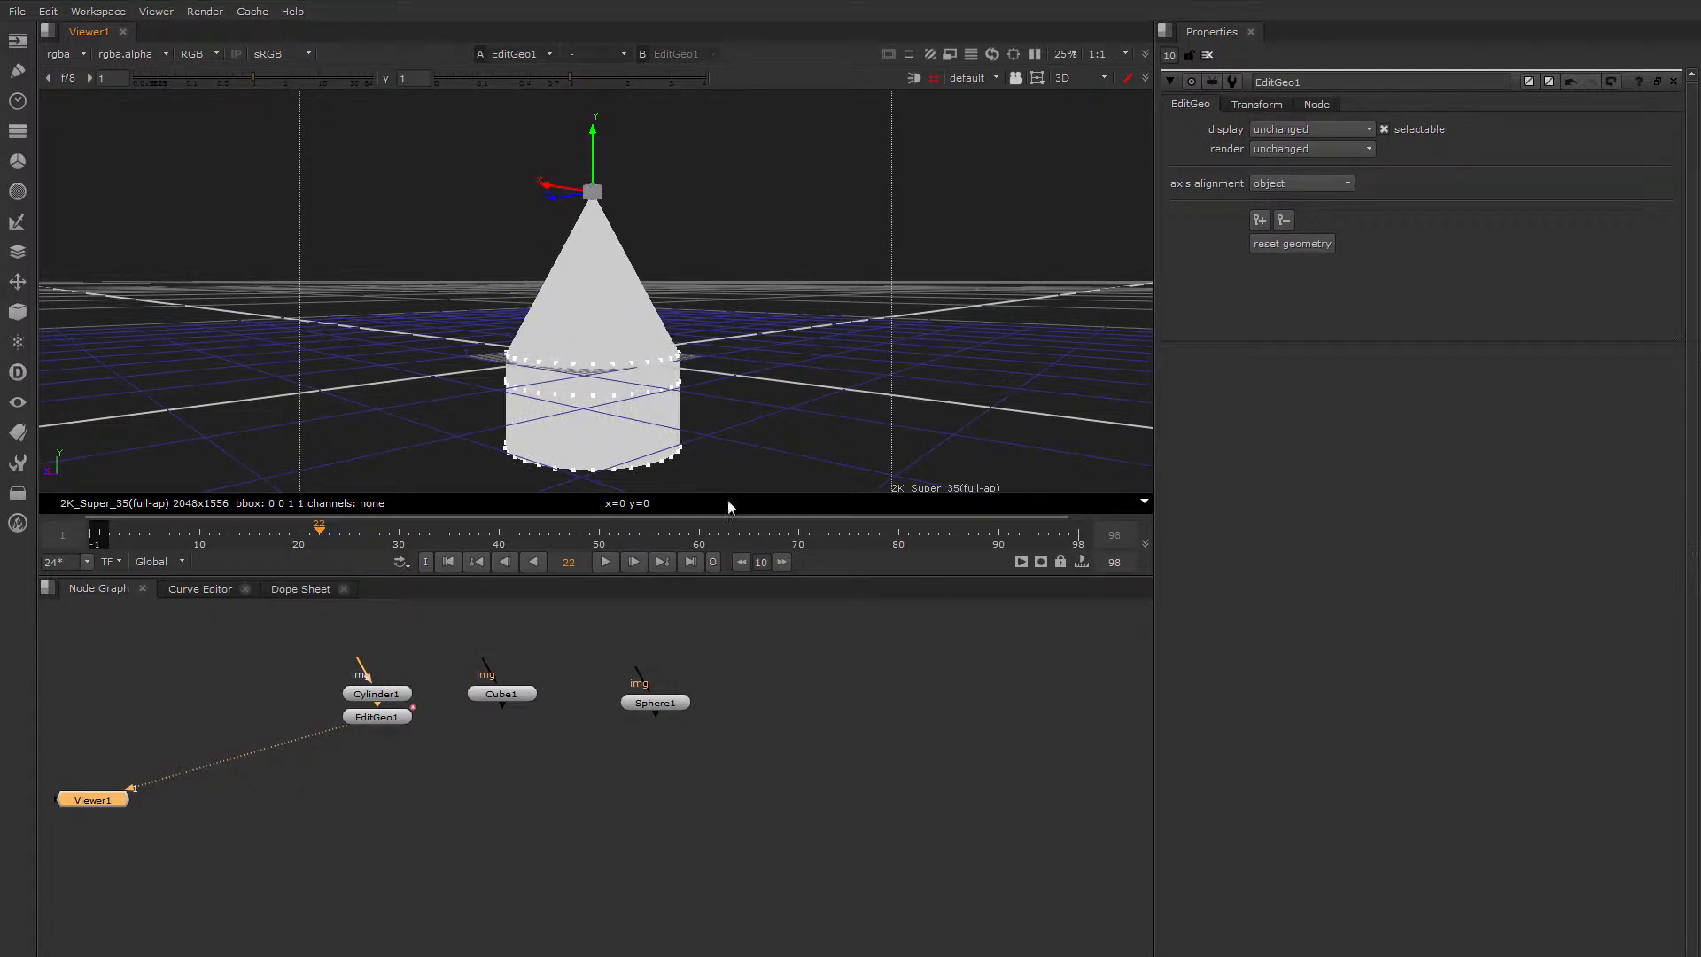
Add a WriteGeo node to the output of EditGeo1 and position it a little below that node
{"action": "left_click", "coordinate": [771, 651]}
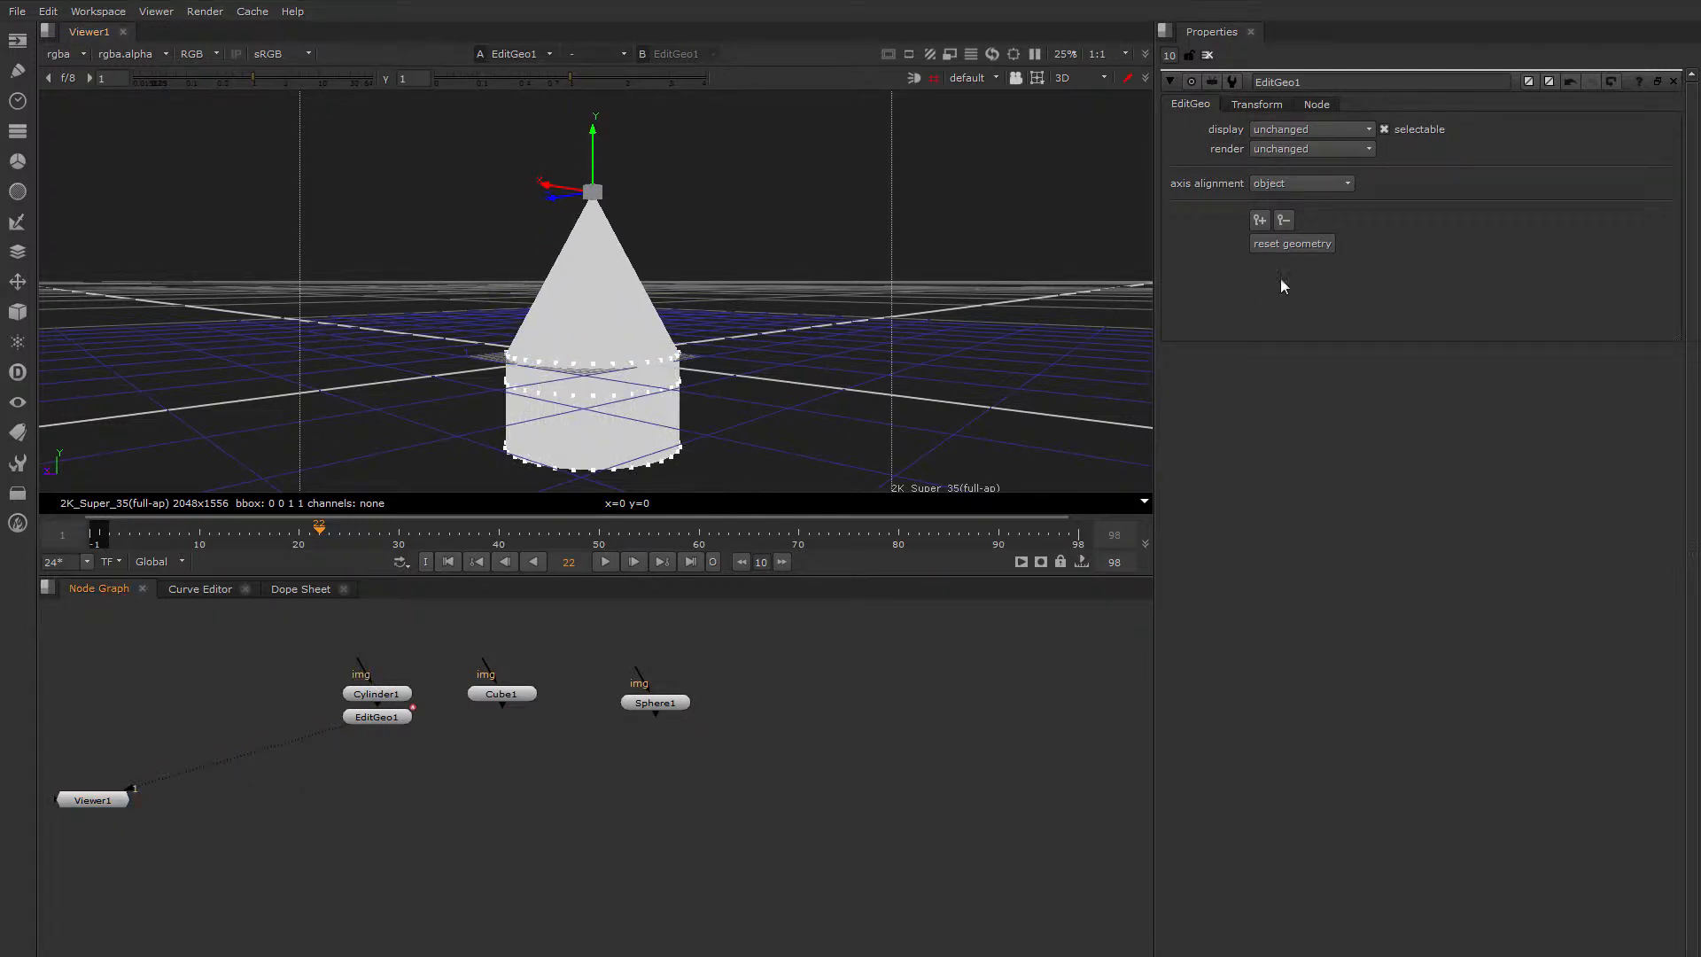
{"action": "left_click", "coordinate": [379, 719]}
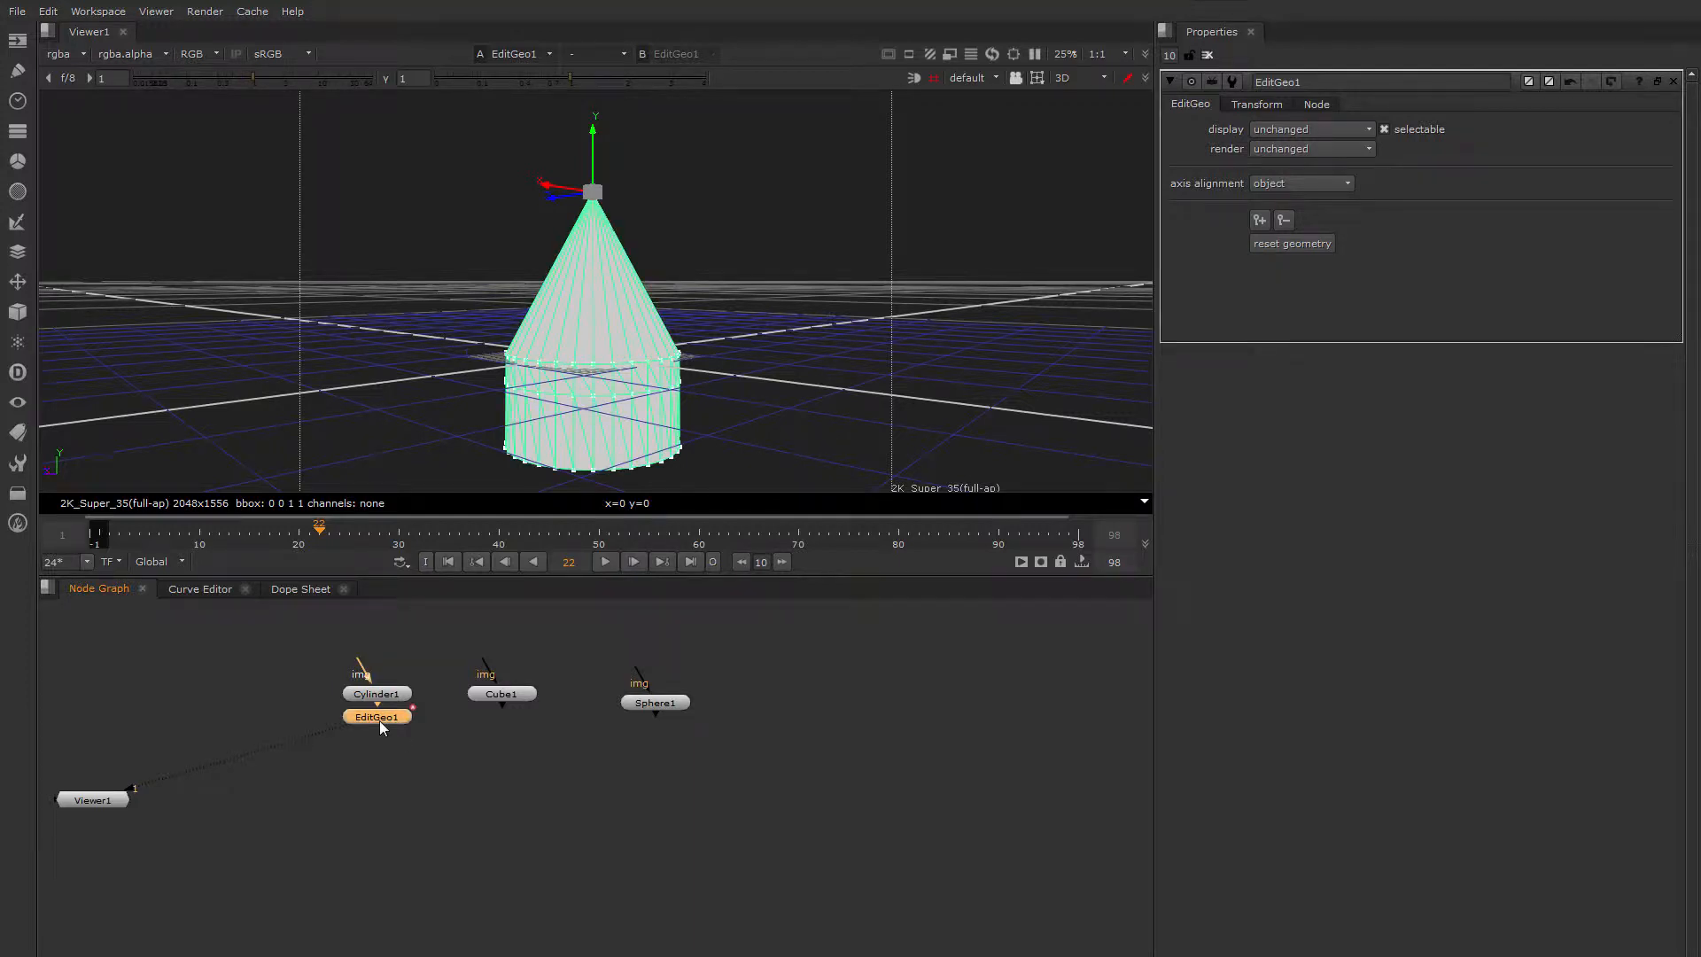
{"action": "key", "text": "Tab"}
{"action": "type", "text": "Write"}
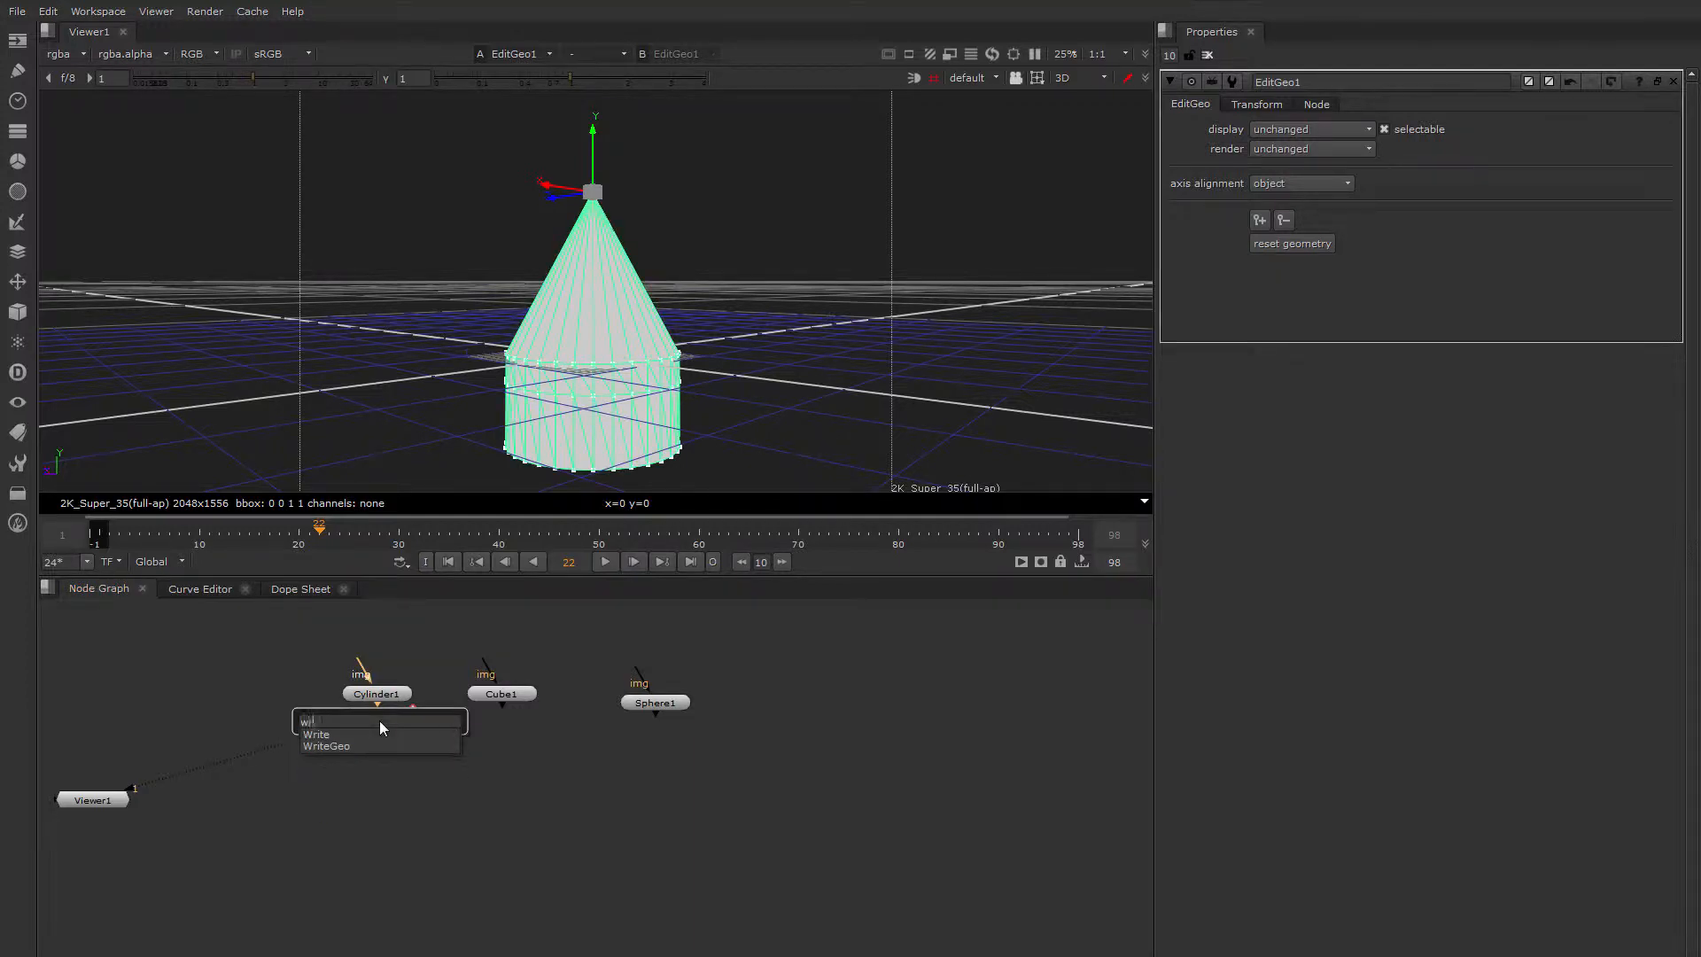
{"action": "key", "text": "Down"}
{"action": "key", "text": "Return"}
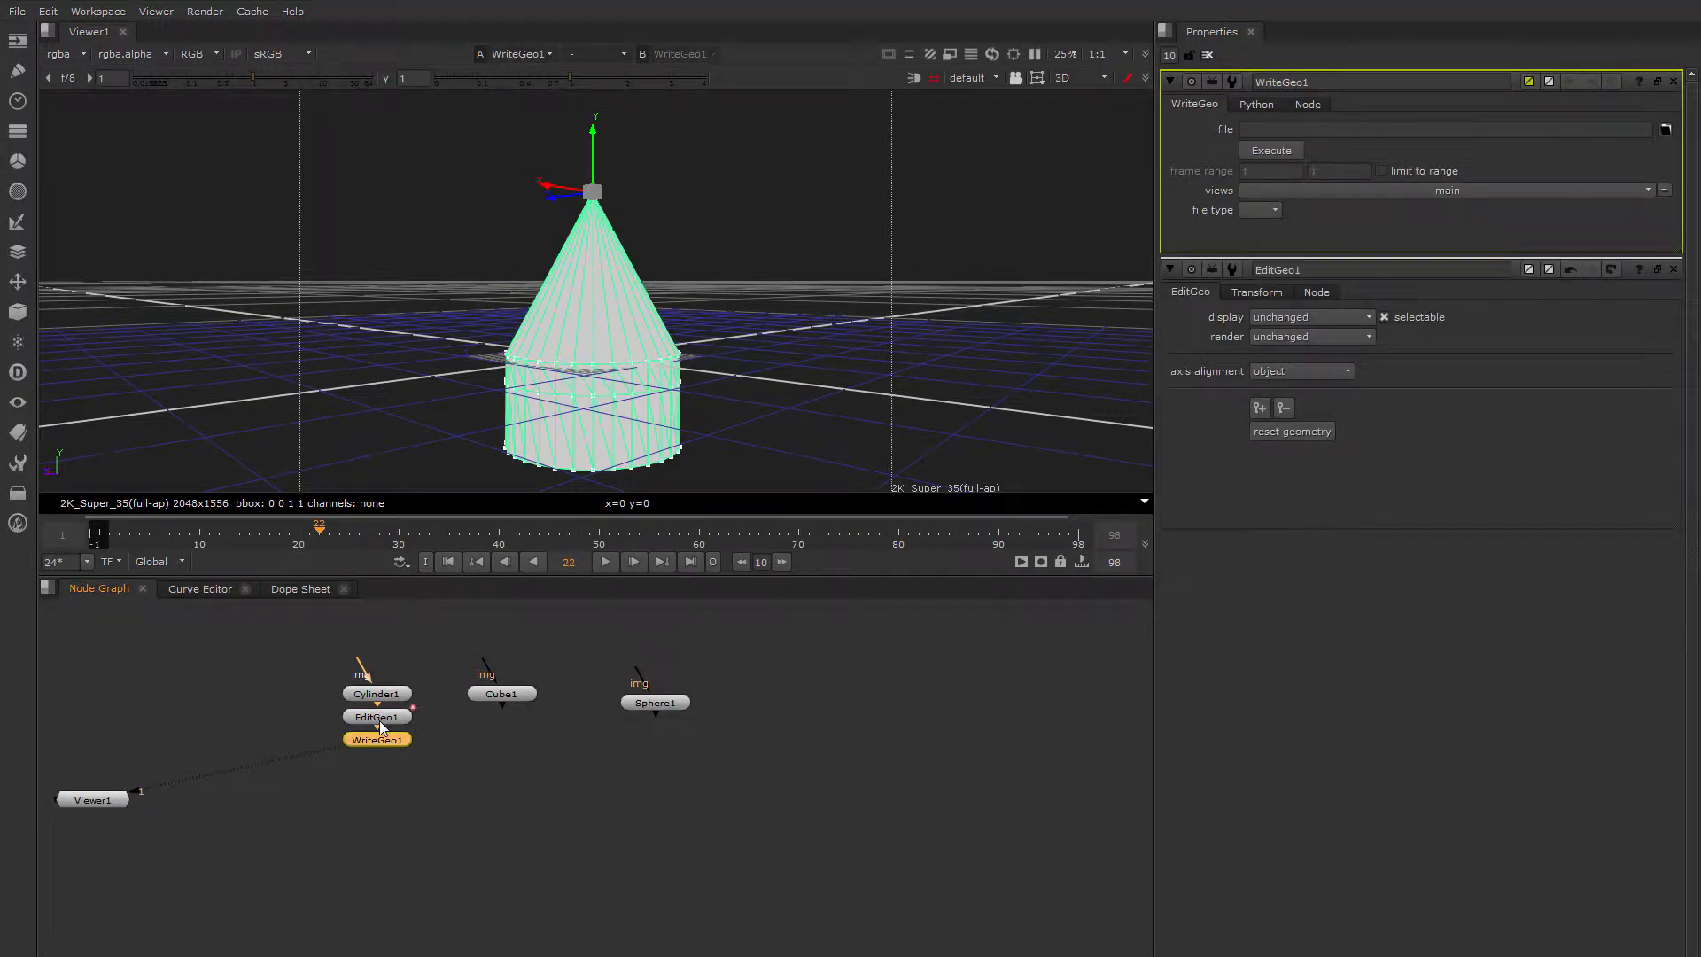
{"action": "left_click_drag", "start_coordinate": [395, 744], "coordinate": [392, 763]}
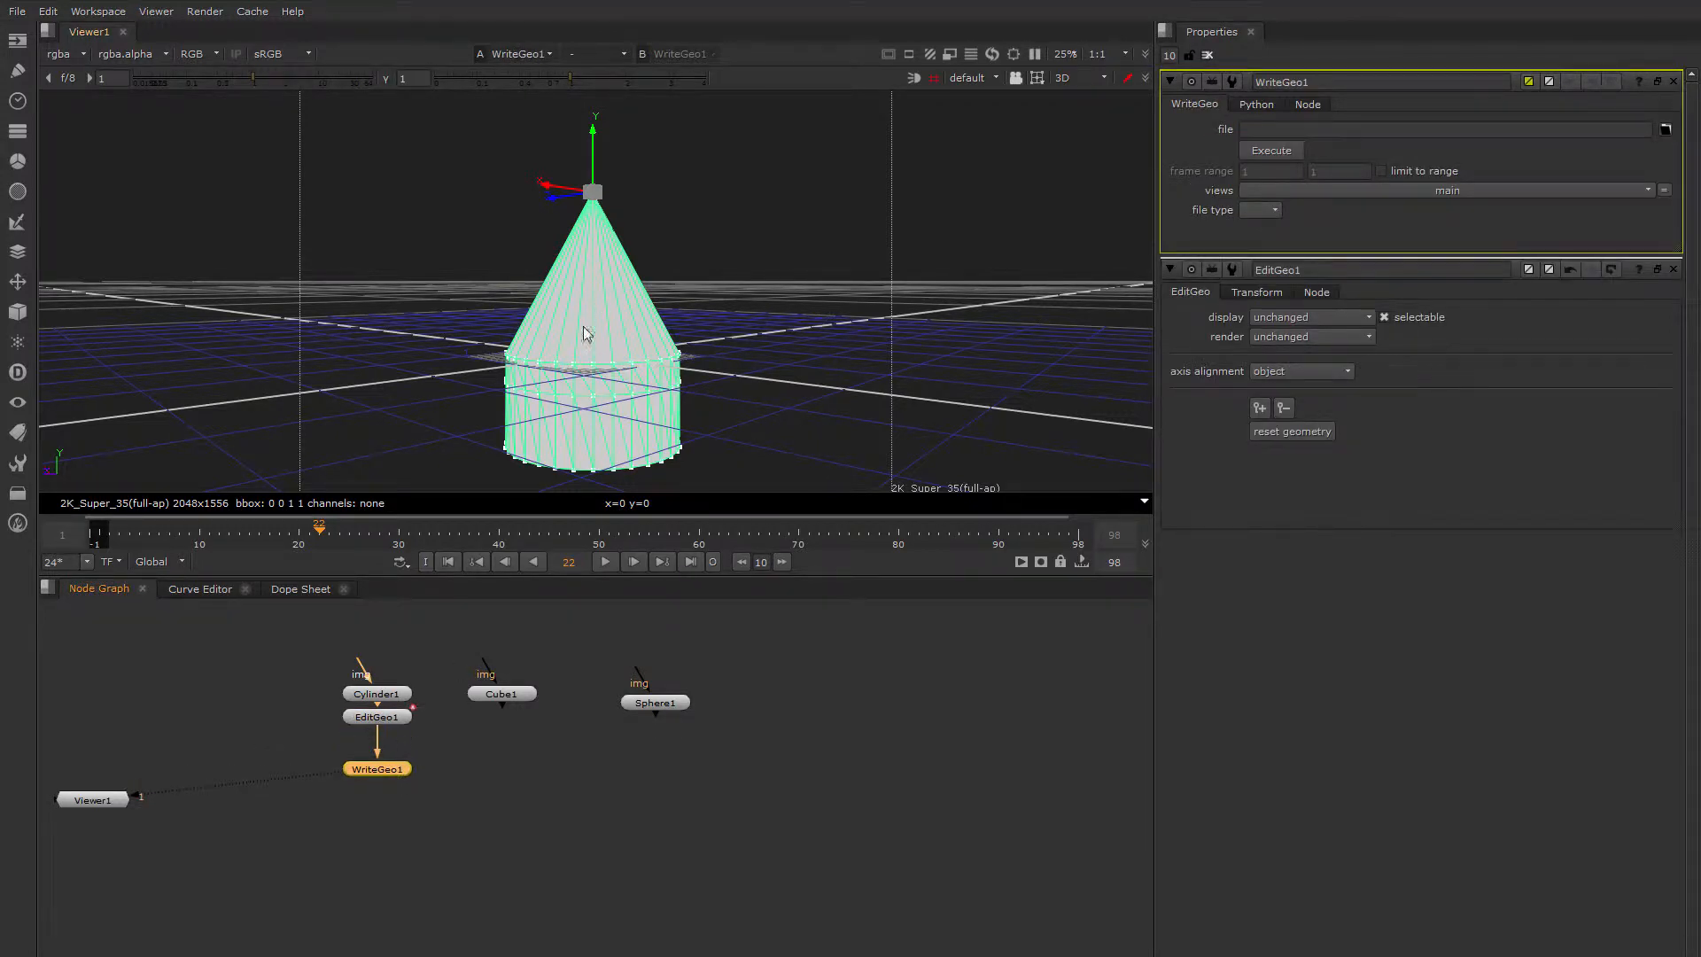
Set the WriteGeo node's output file to E:/temp/skeleton/cone.obj and look through the available file types
{"action": "left_click_drag", "start_coordinate": [676, 342], "coordinate": [873, 334], "text": "ctrl"}
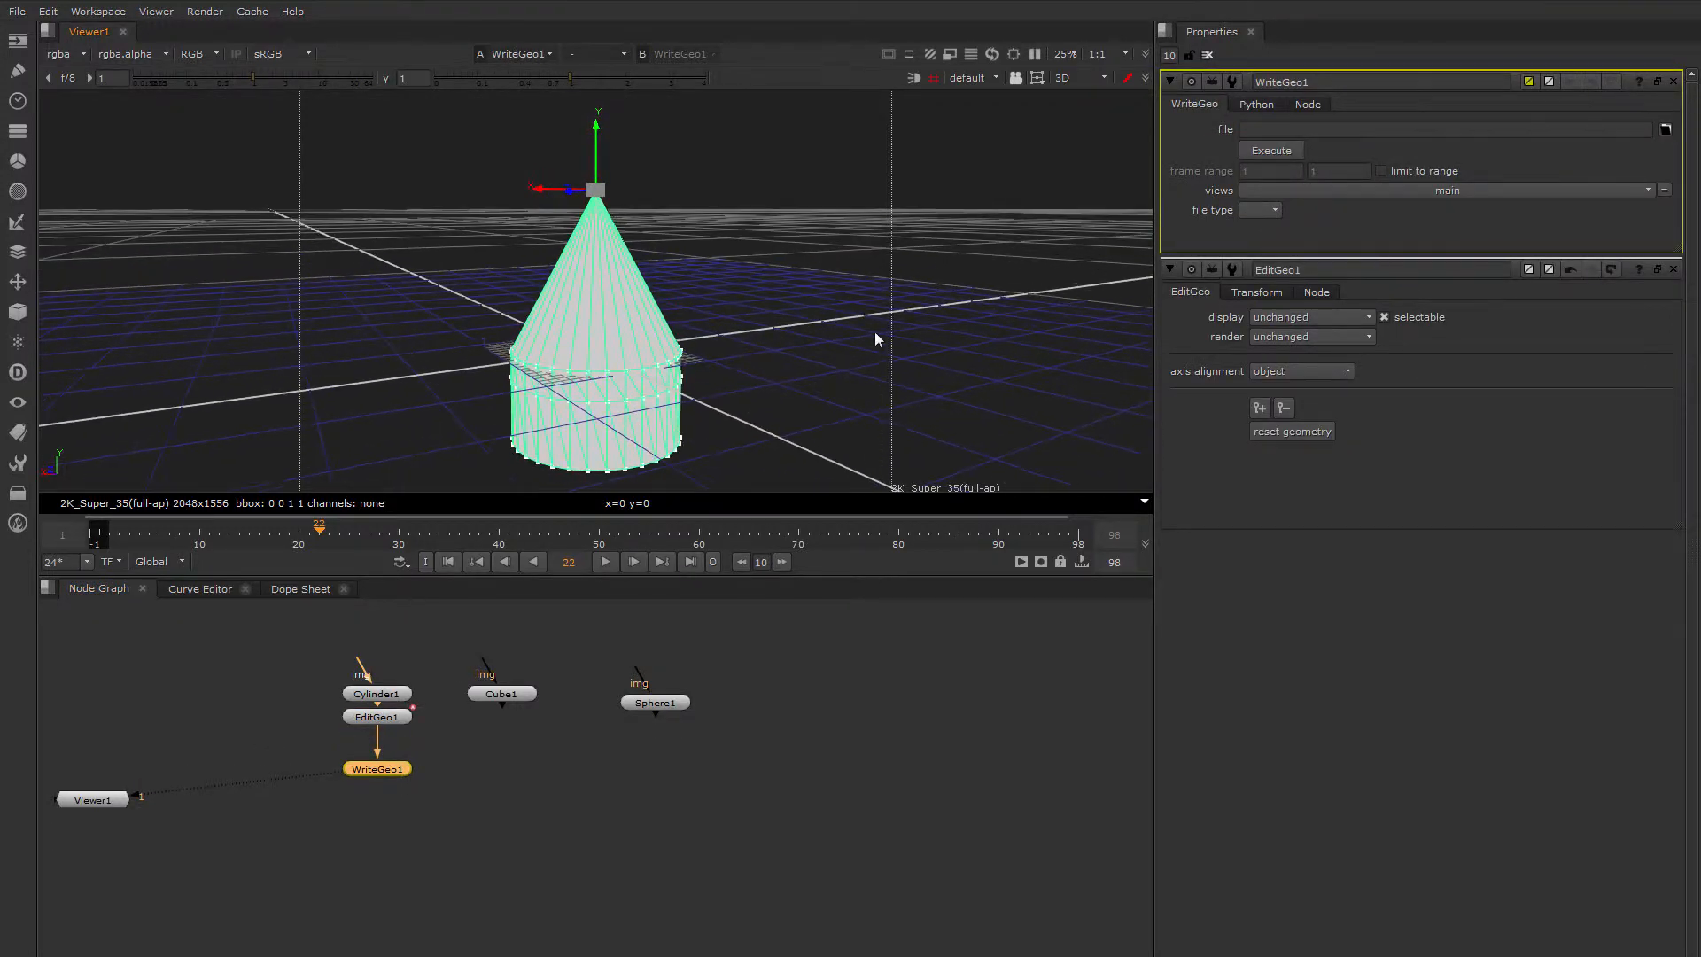
{"action": "left_click", "coordinate": [1666, 130]}
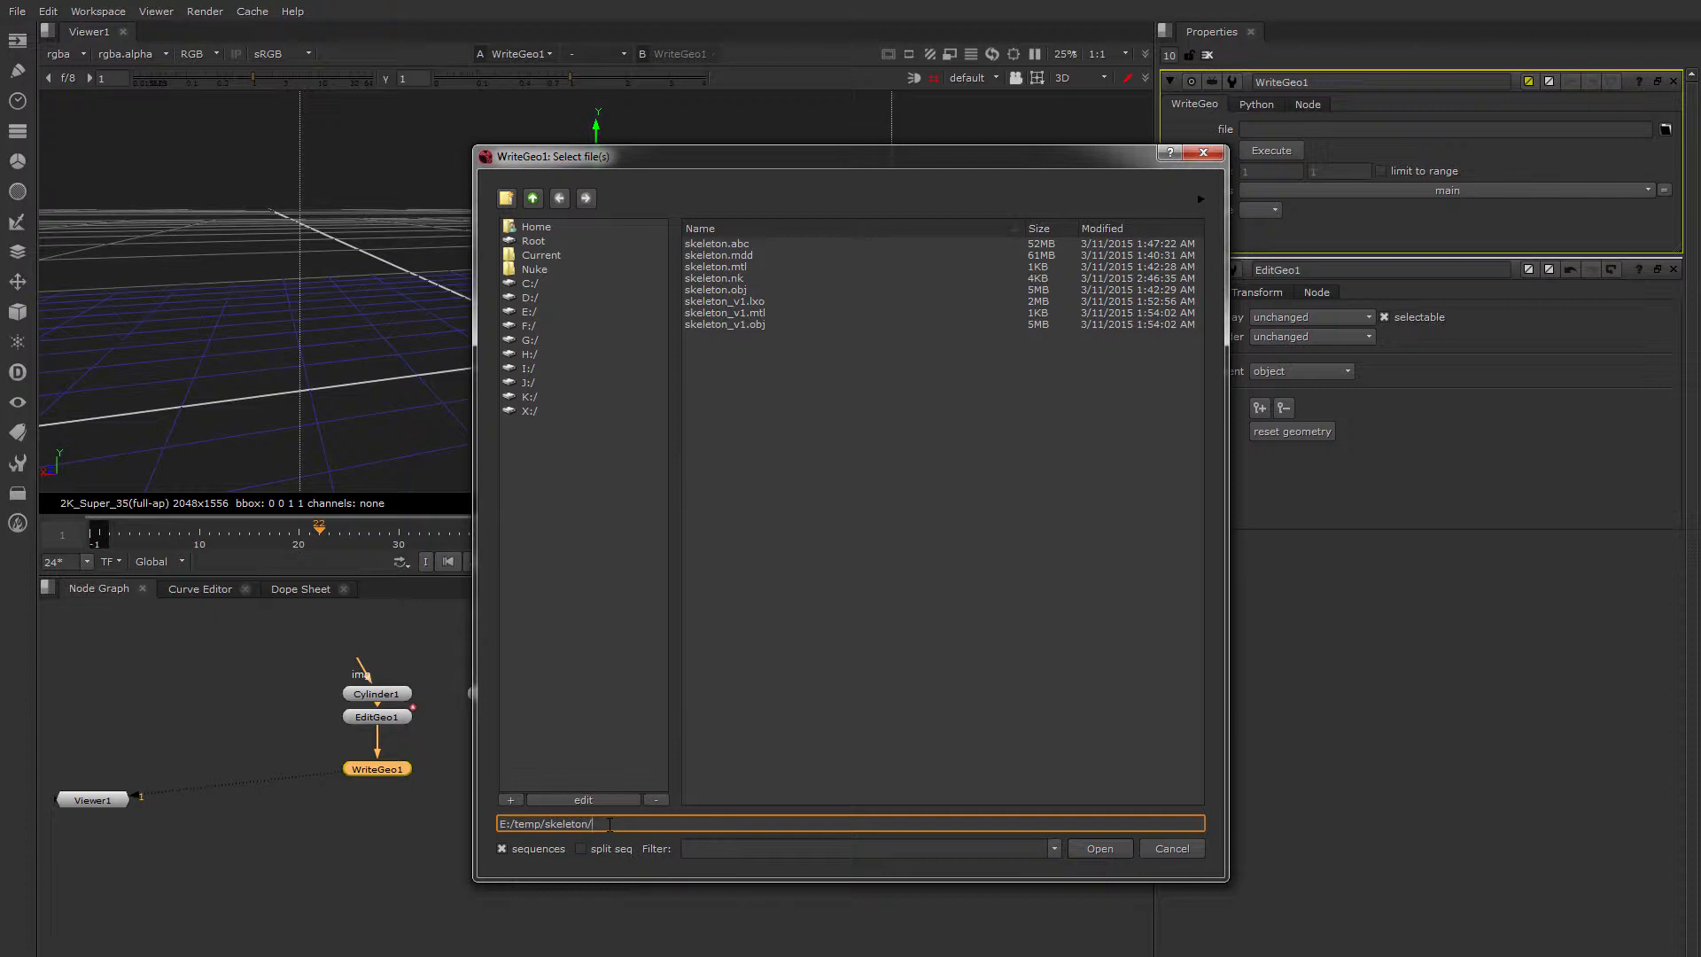
{"action": "type", "text": "cone.obj"}
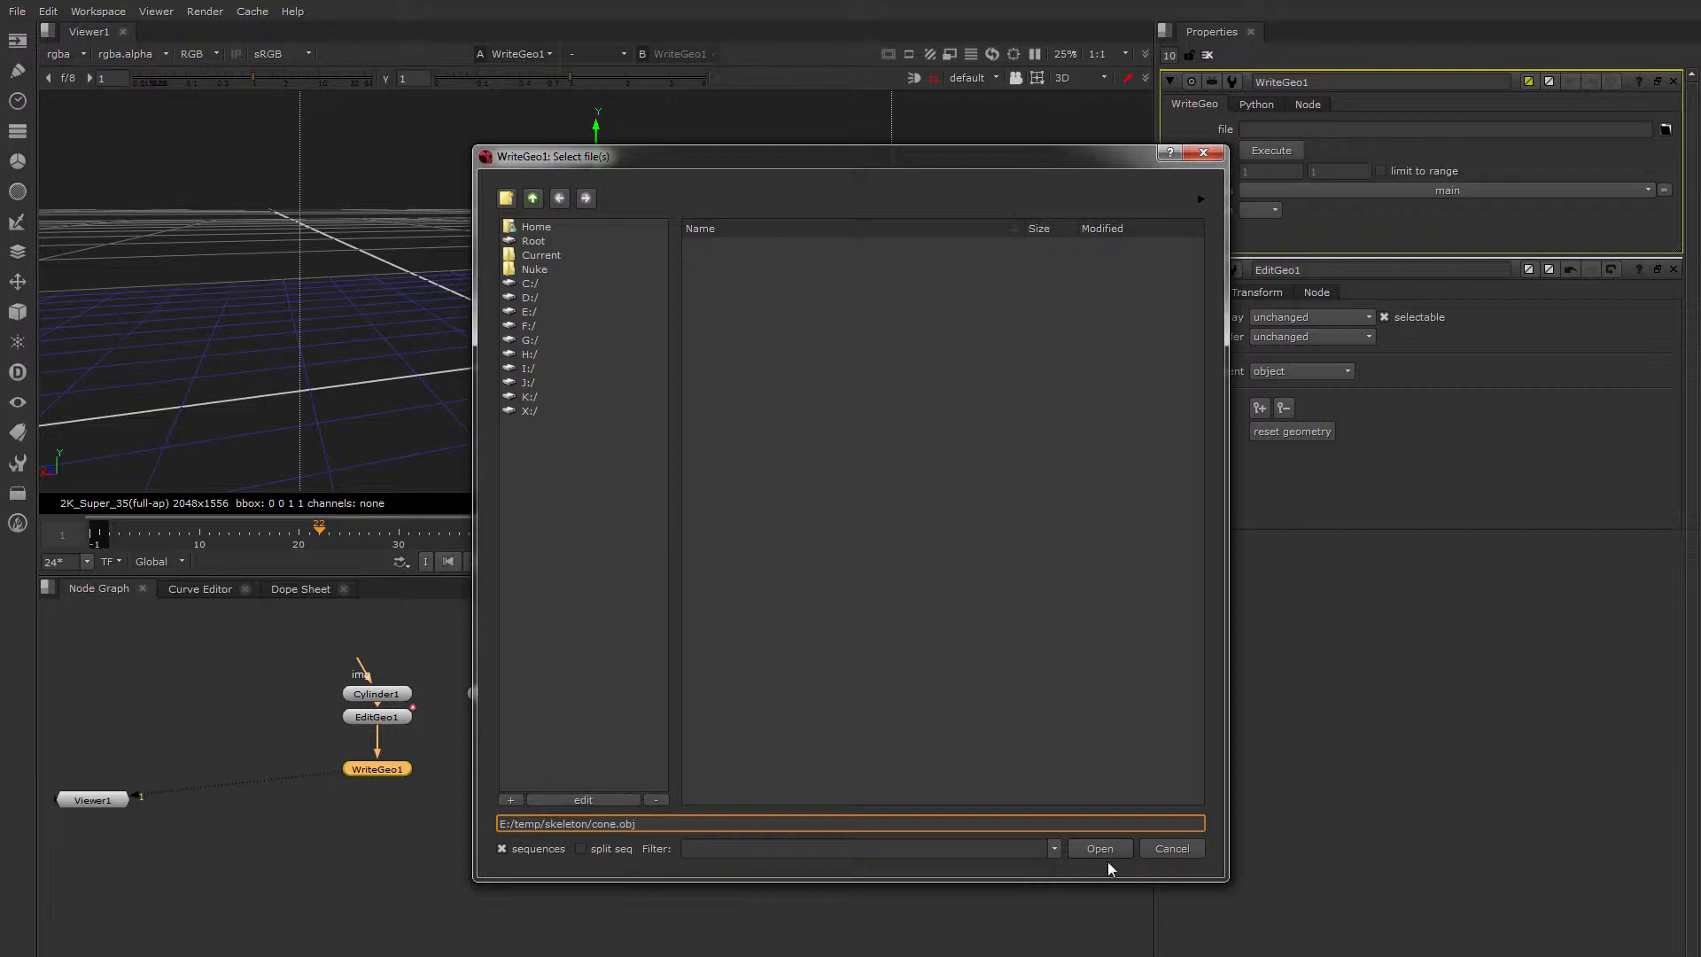
{"action": "left_click", "coordinate": [1100, 855]}
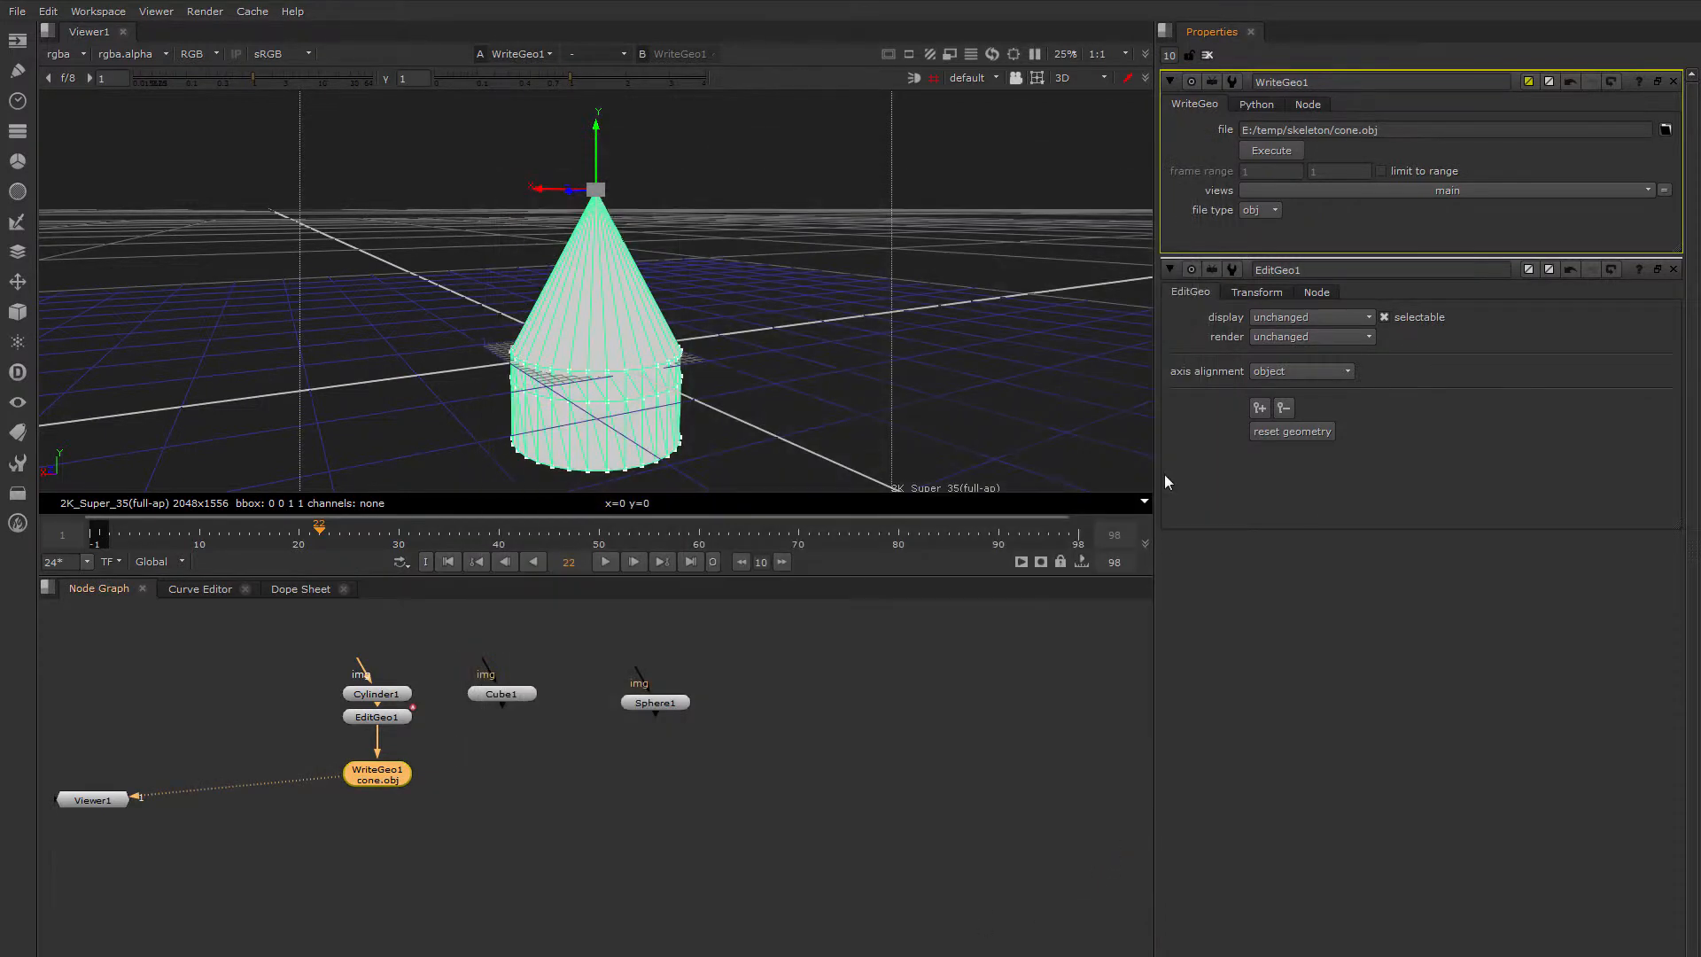
{"action": "left_click", "coordinate": [1260, 212]}
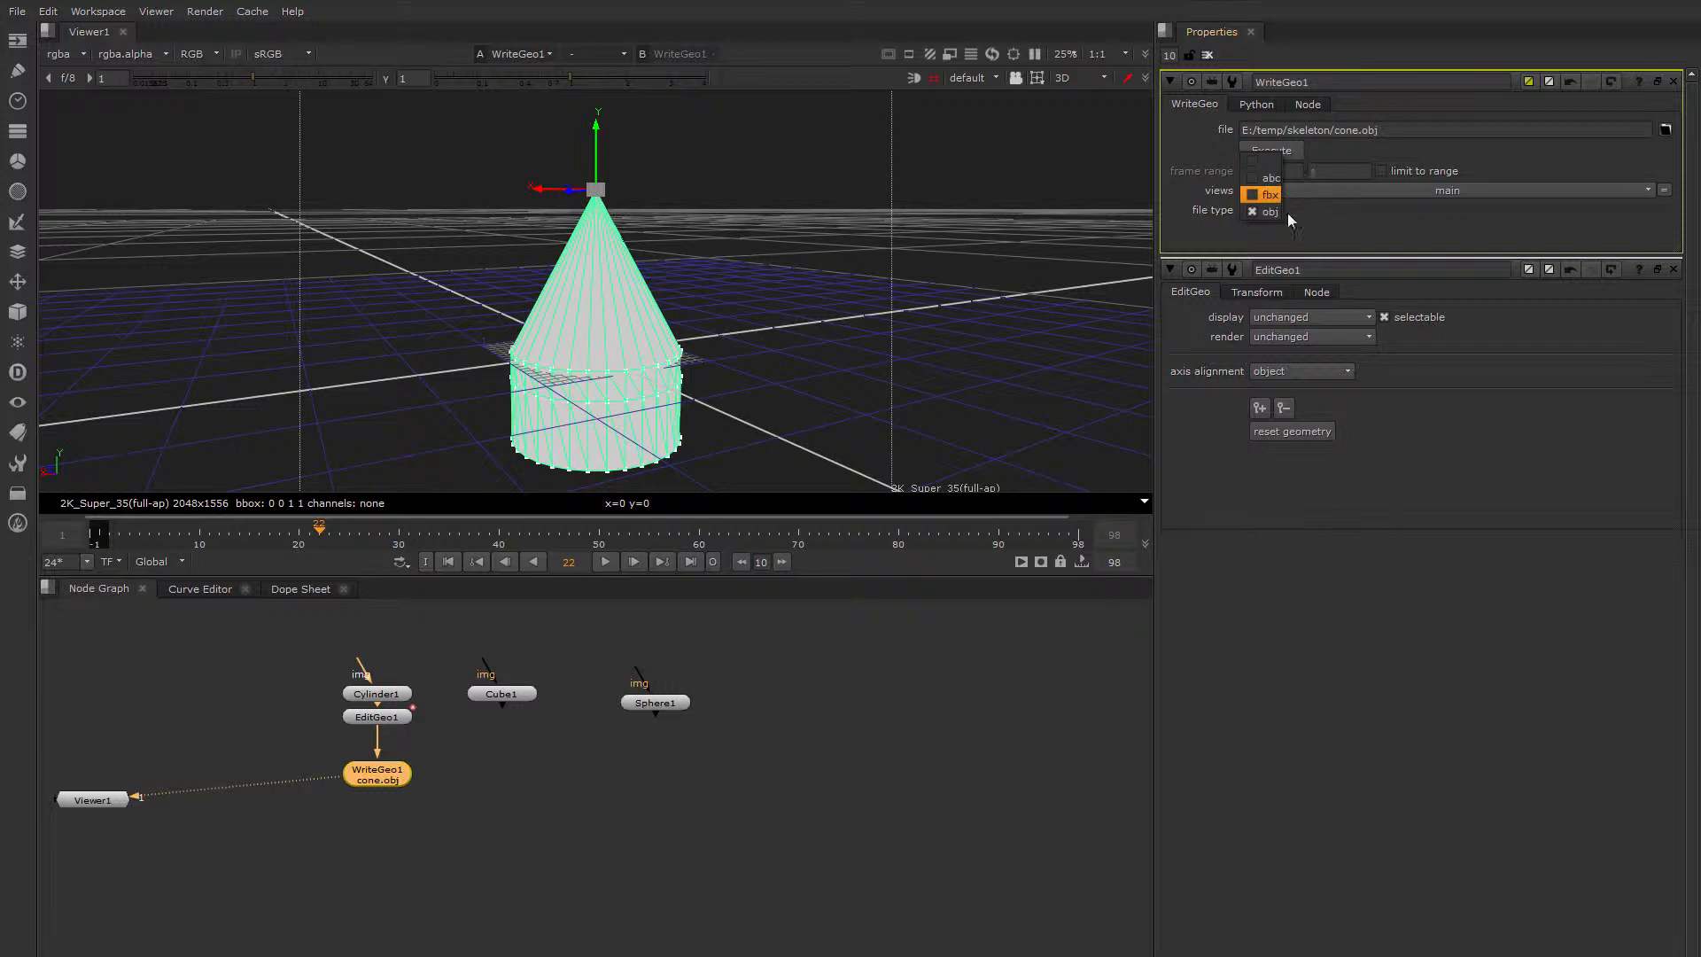
{"action": "left_click", "coordinate": [1219, 232]}
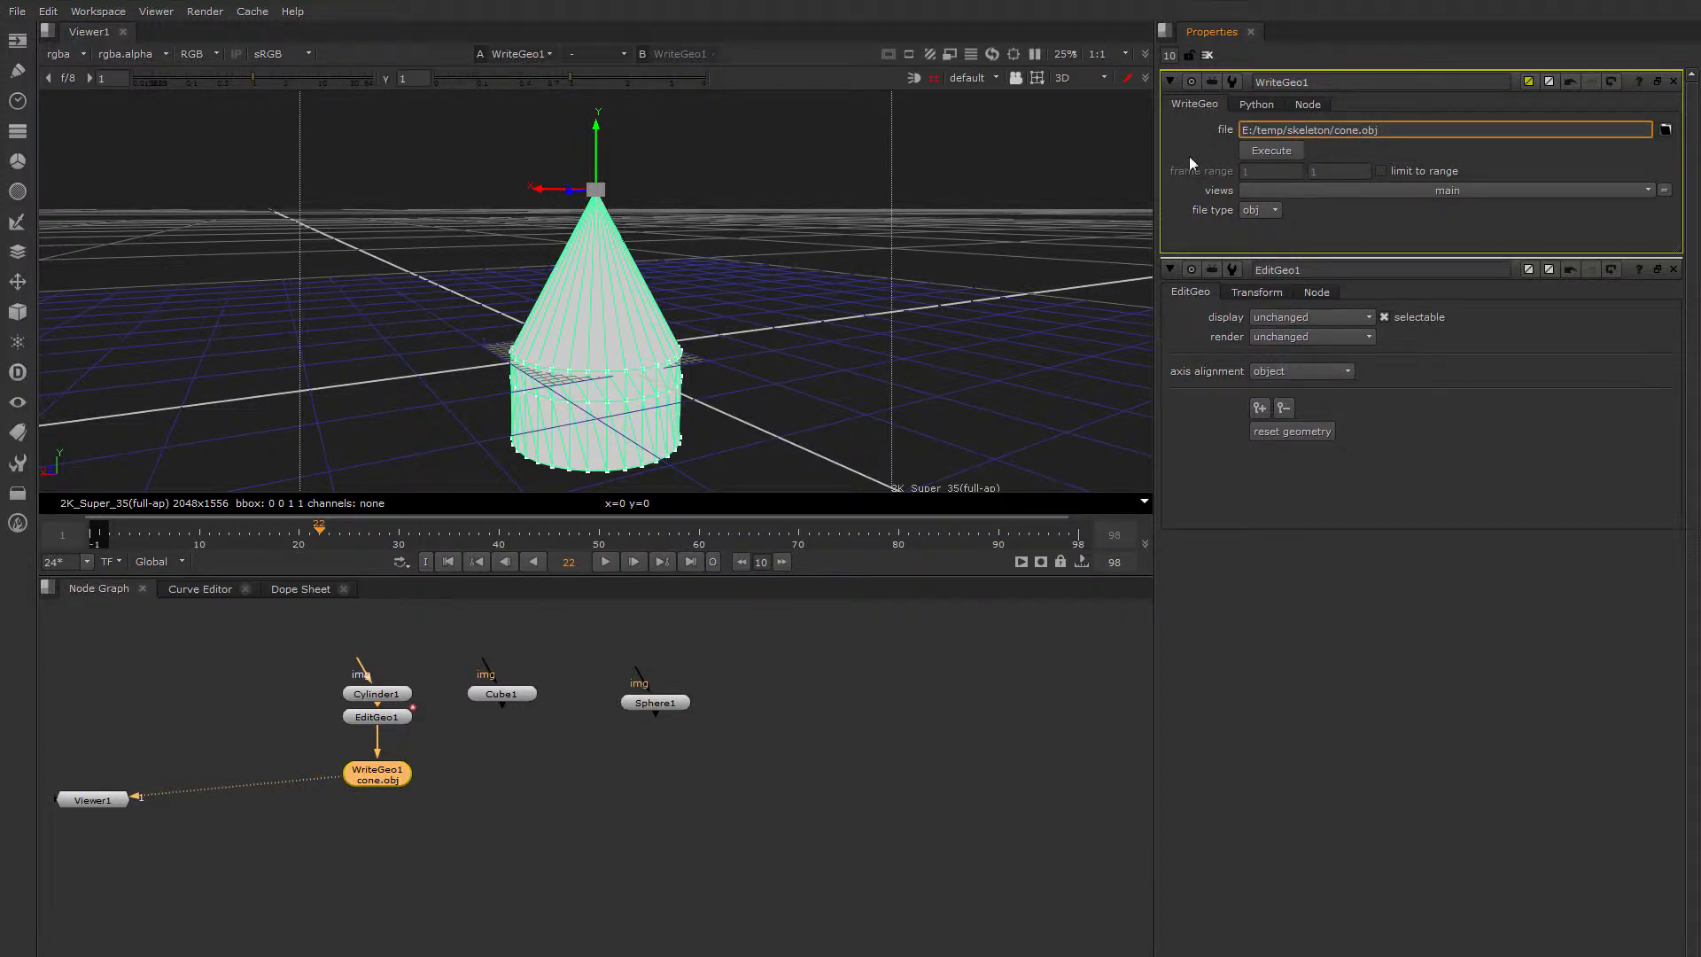
Execute the WriteGeo node to export the cone geometry and check the output folder for cone.obj
{"action": "left_click", "coordinate": [1272, 154]}
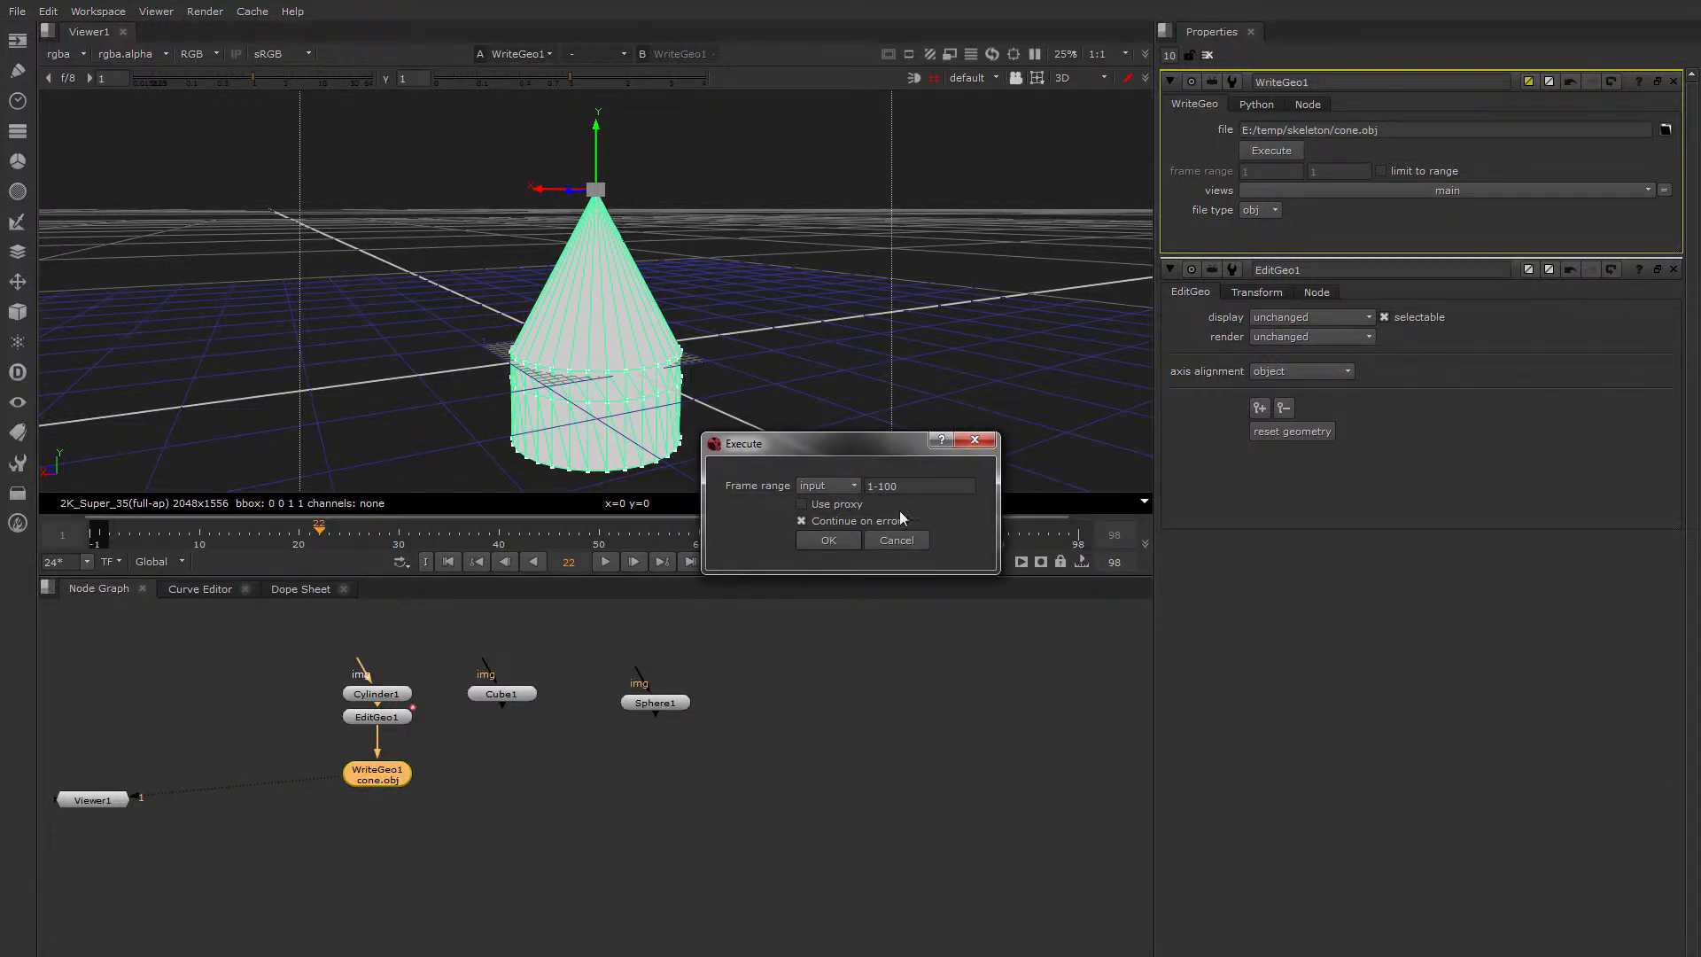
{"action": "left_click", "coordinate": [834, 488]}
{"action": "left_click", "coordinate": [835, 487]}
{"action": "key", "text": "Tab"}
{"action": "left_click", "coordinate": [835, 541]}
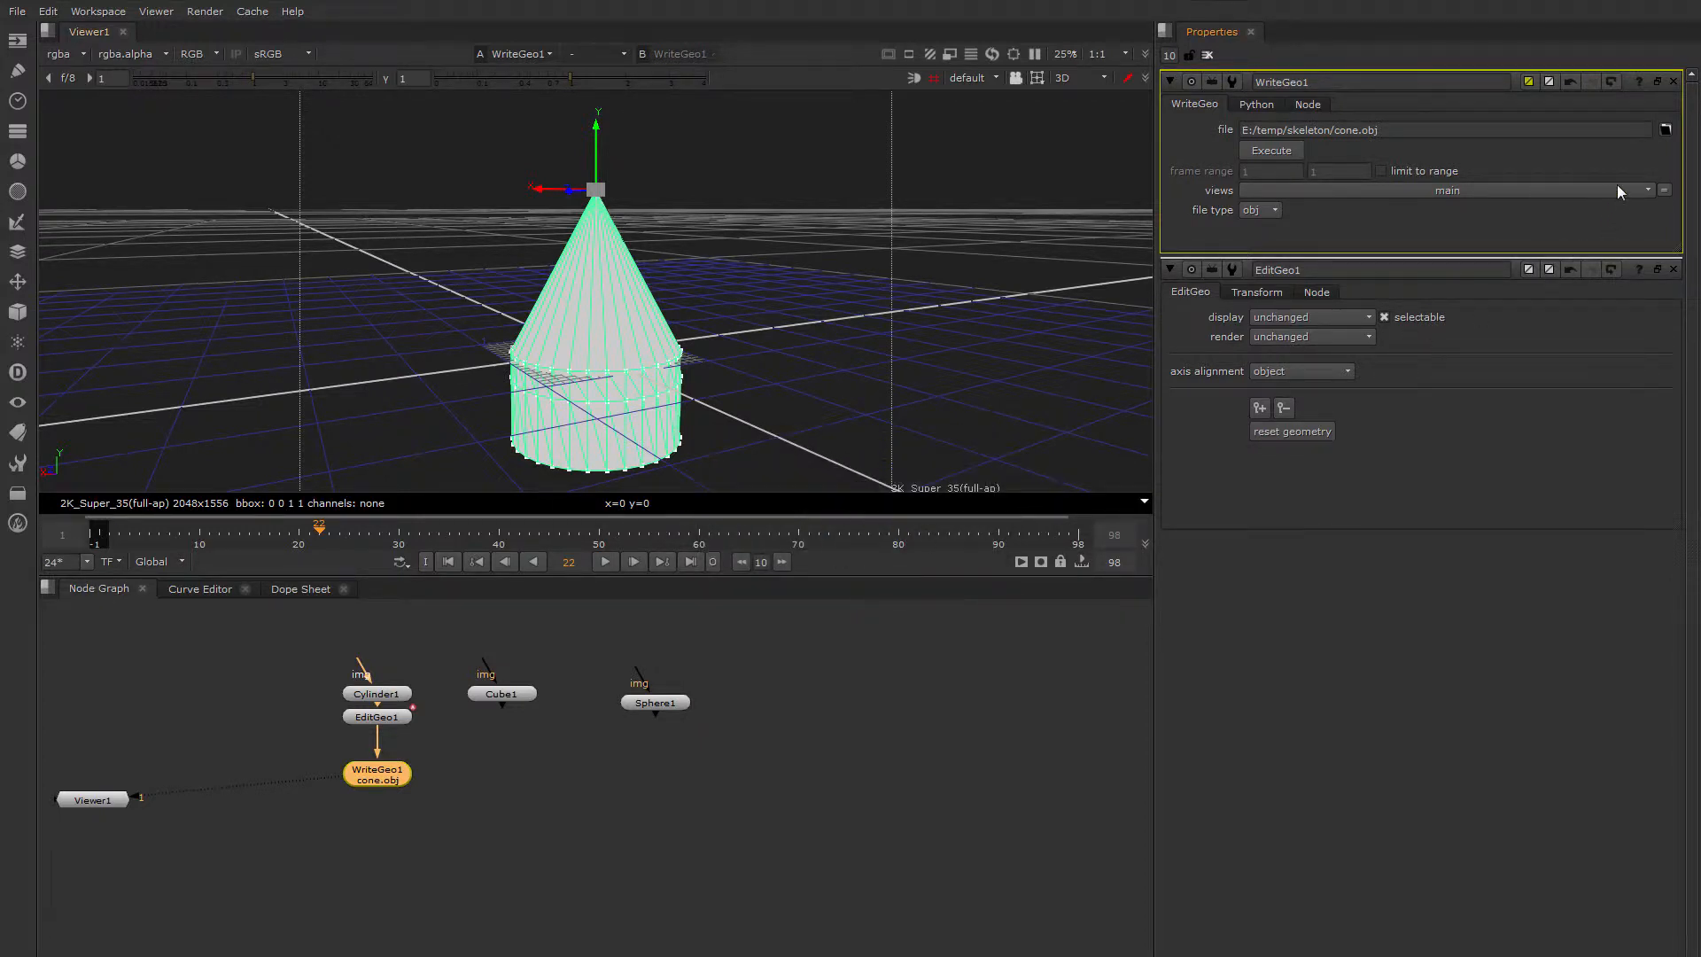
{"action": "left_click", "coordinate": [1665, 131]}
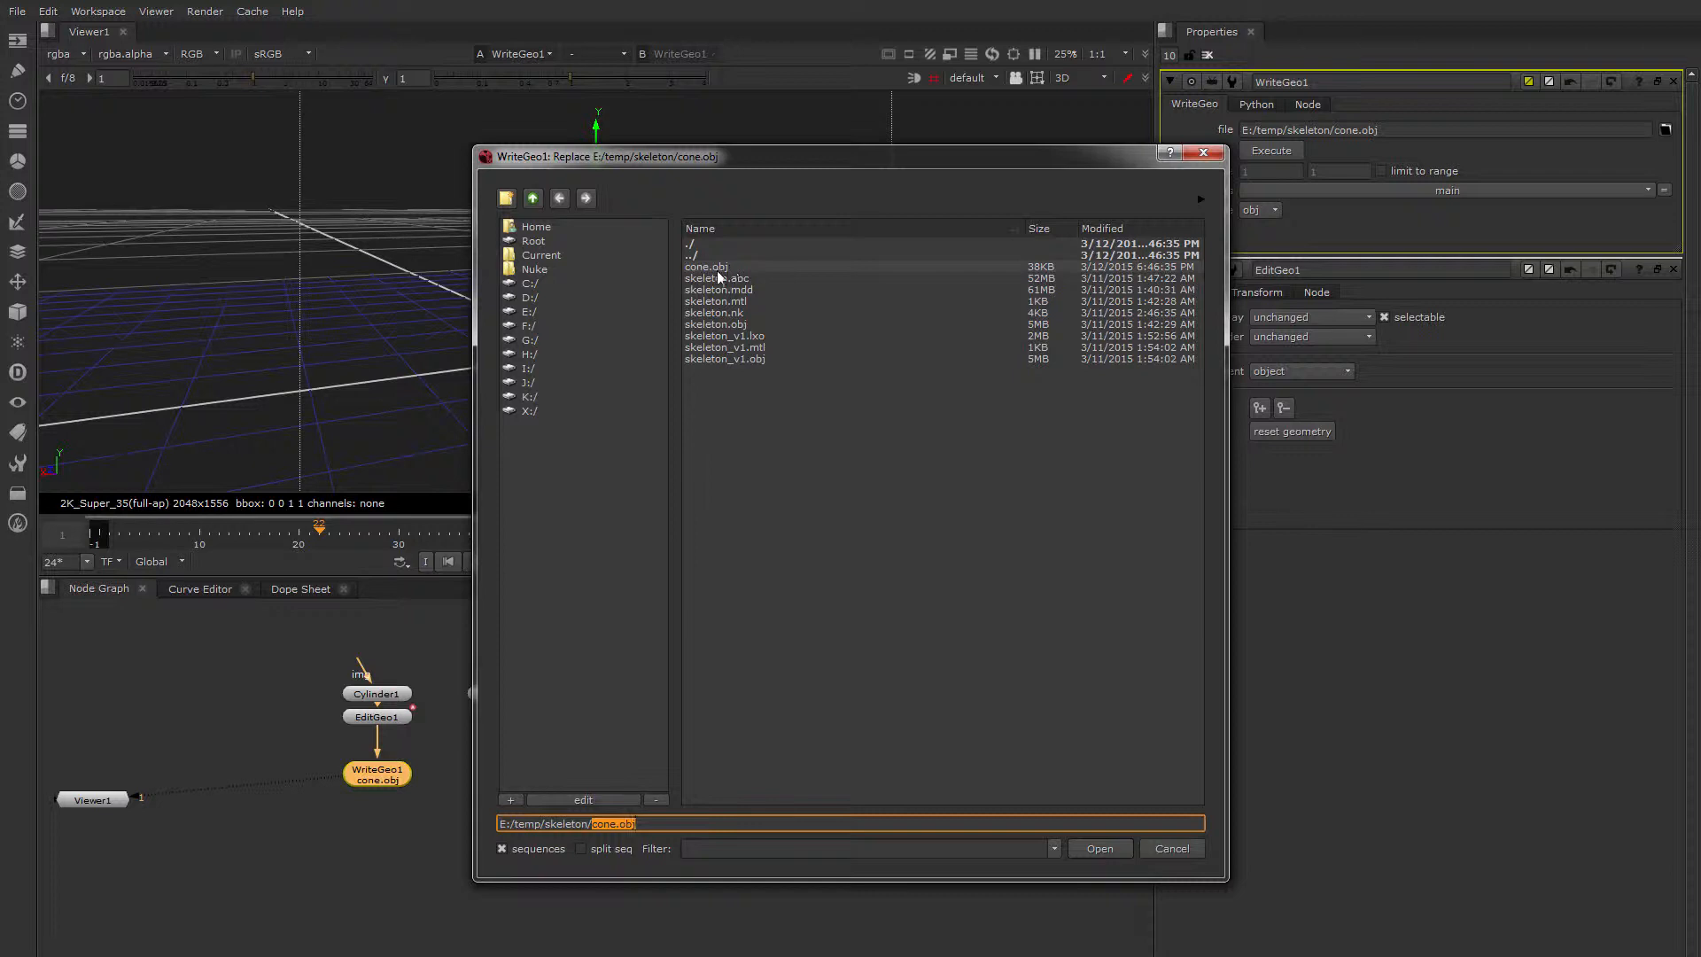
{"action": "left_click", "coordinate": [1172, 848]}
Move the WriteGeo node slightly closer to EditGeo1 and close all open node properties
{"action": "left_click_drag", "start_coordinate": [386, 779], "coordinate": [387, 778]}
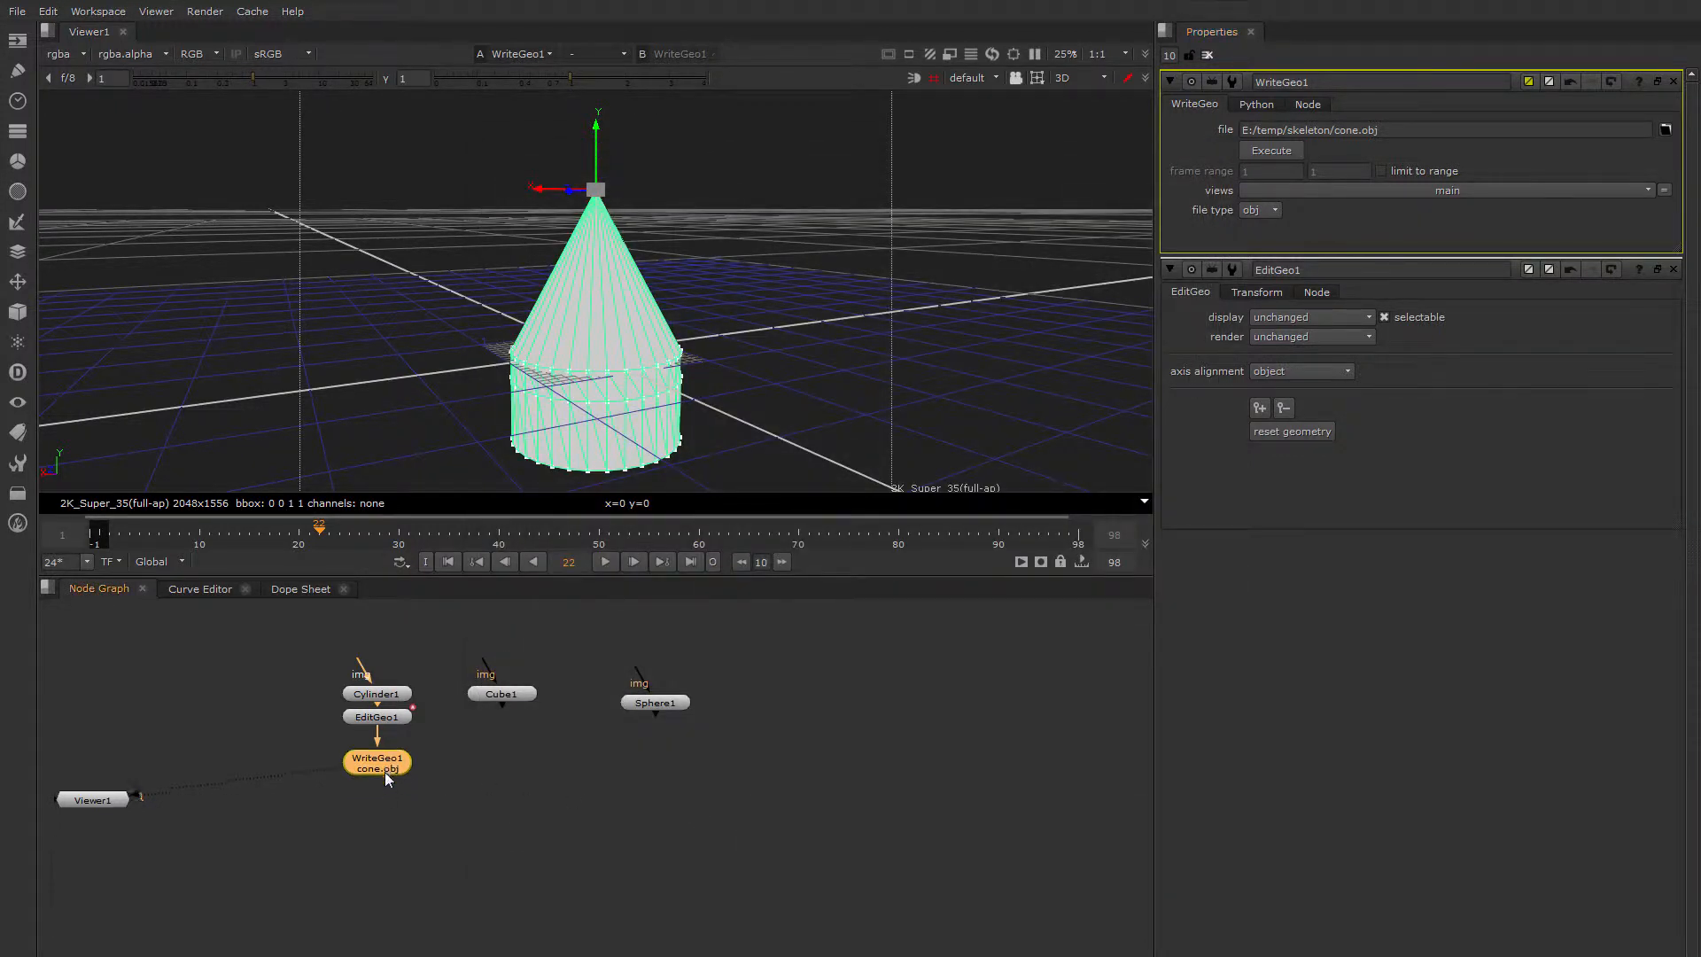
{"action": "middle_click_drag", "start_coordinate": [384, 777], "coordinate": [490, 802]}
{"action": "middle_click_drag", "start_coordinate": [740, 795], "coordinate": [573, 777]}
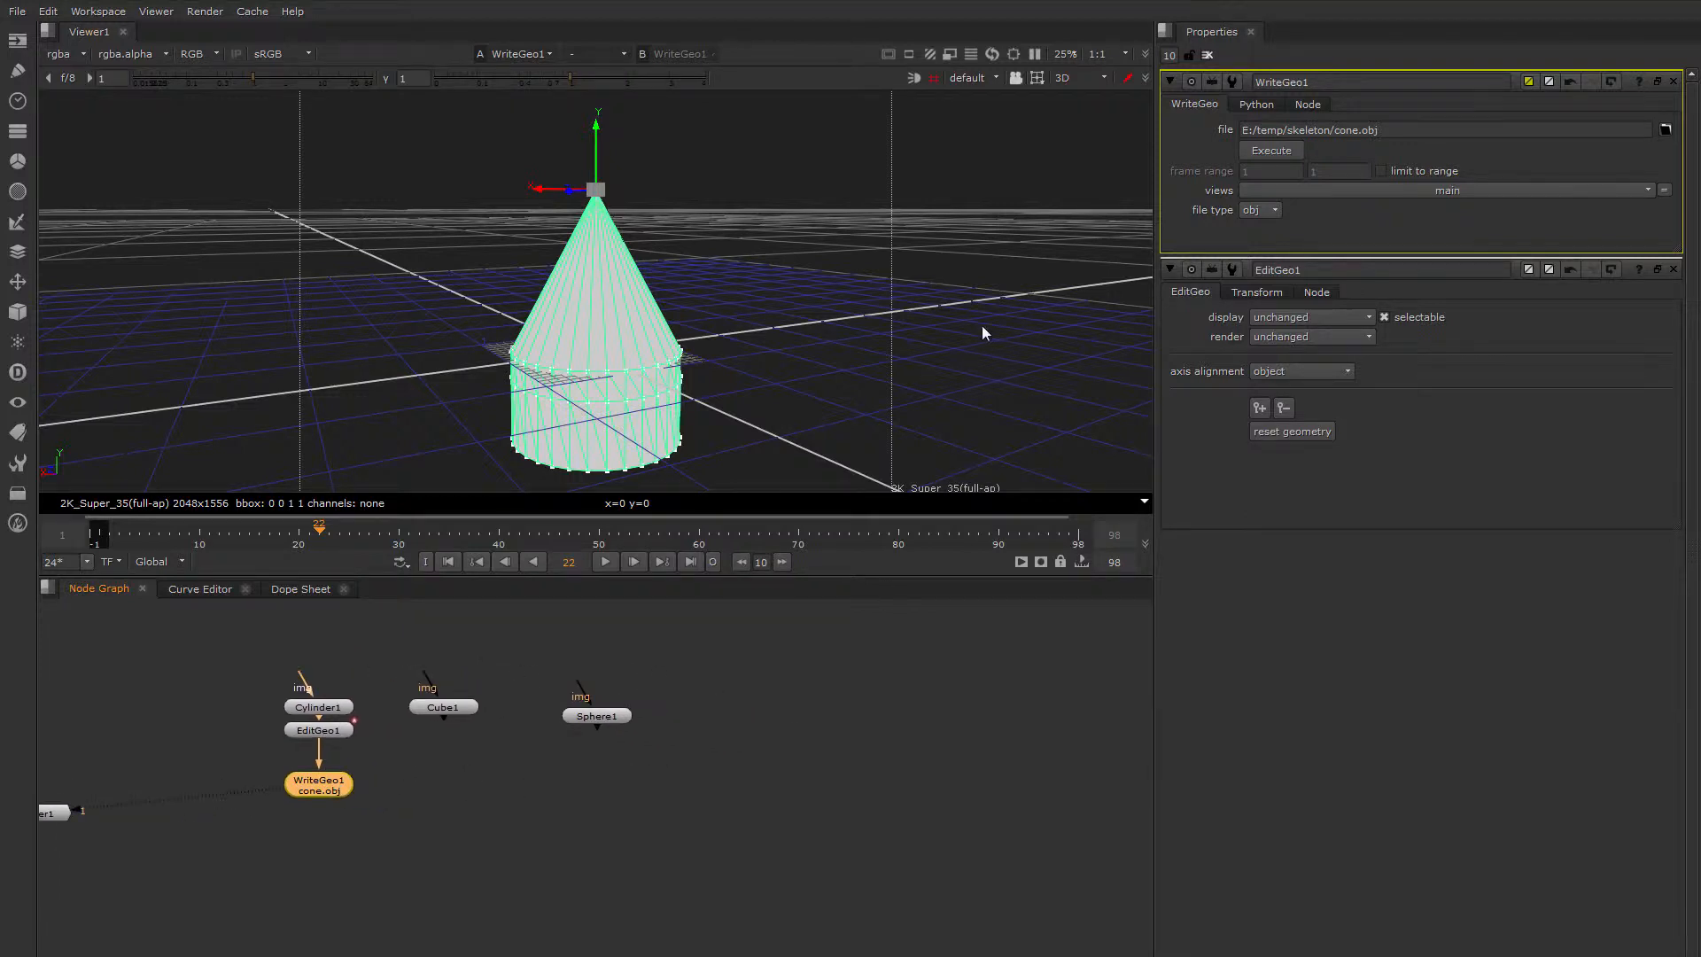
{"action": "left_click", "coordinate": [1207, 55]}
{"action": "middle_click_drag", "start_coordinate": [785, 741], "coordinate": [651, 715]}
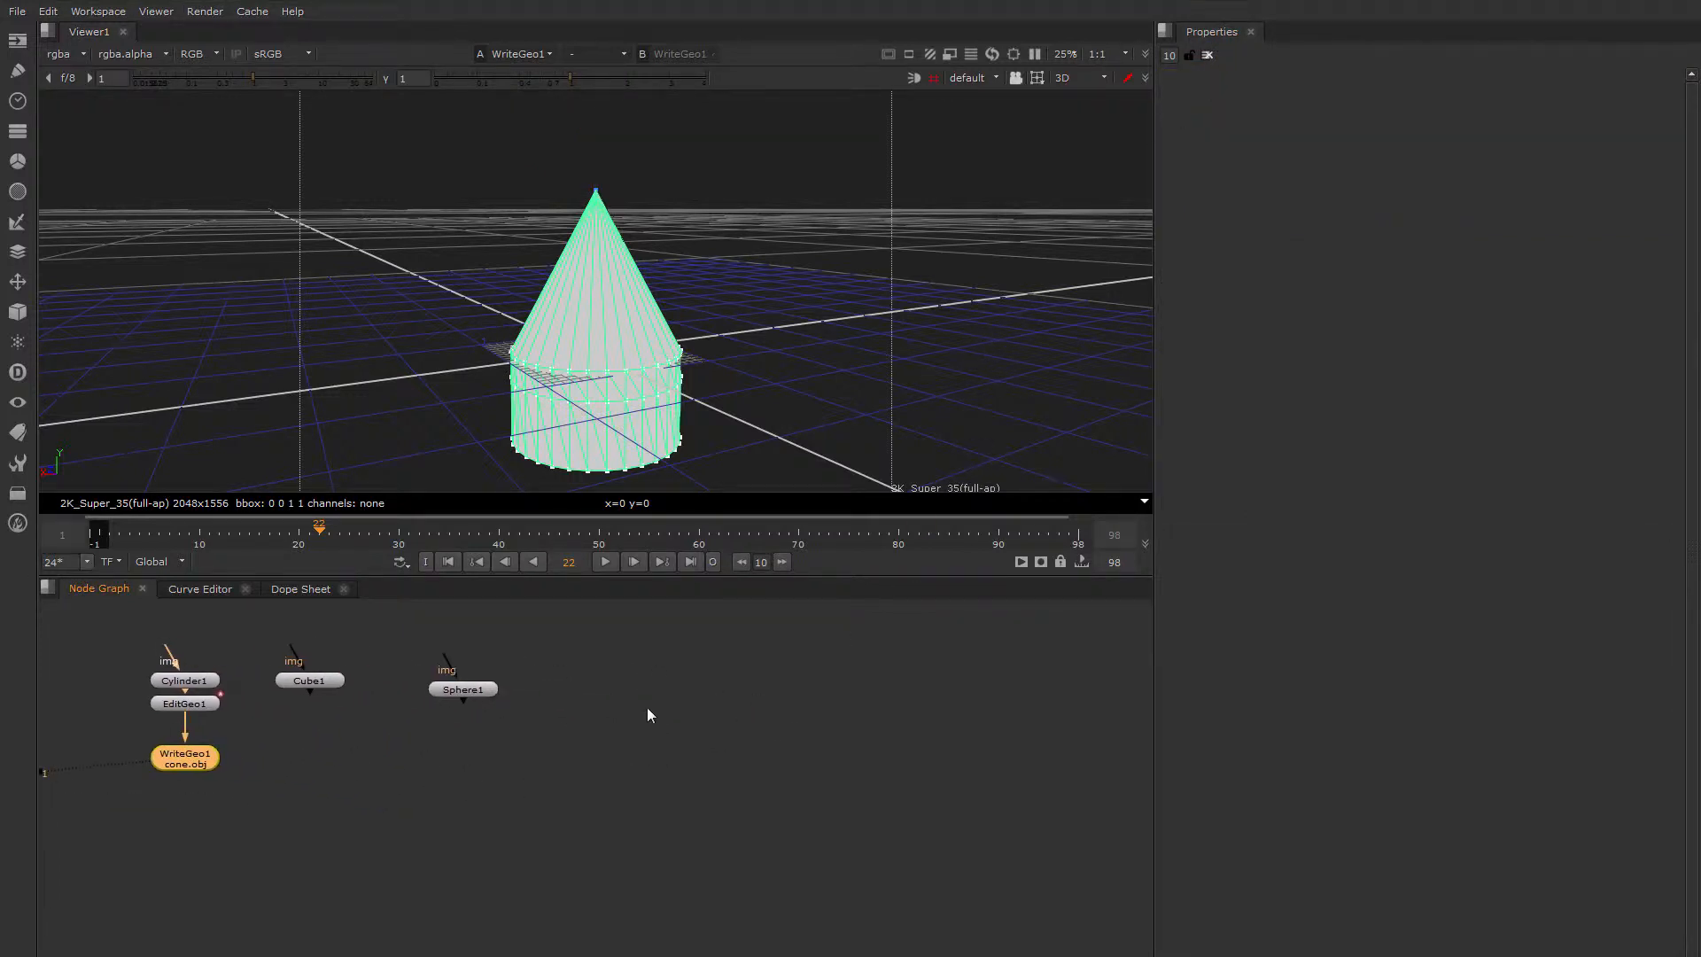
Add an unconnected ReadGeo node beside the Sphere node in the node graph
{"action": "left_click", "coordinate": [649, 713]}
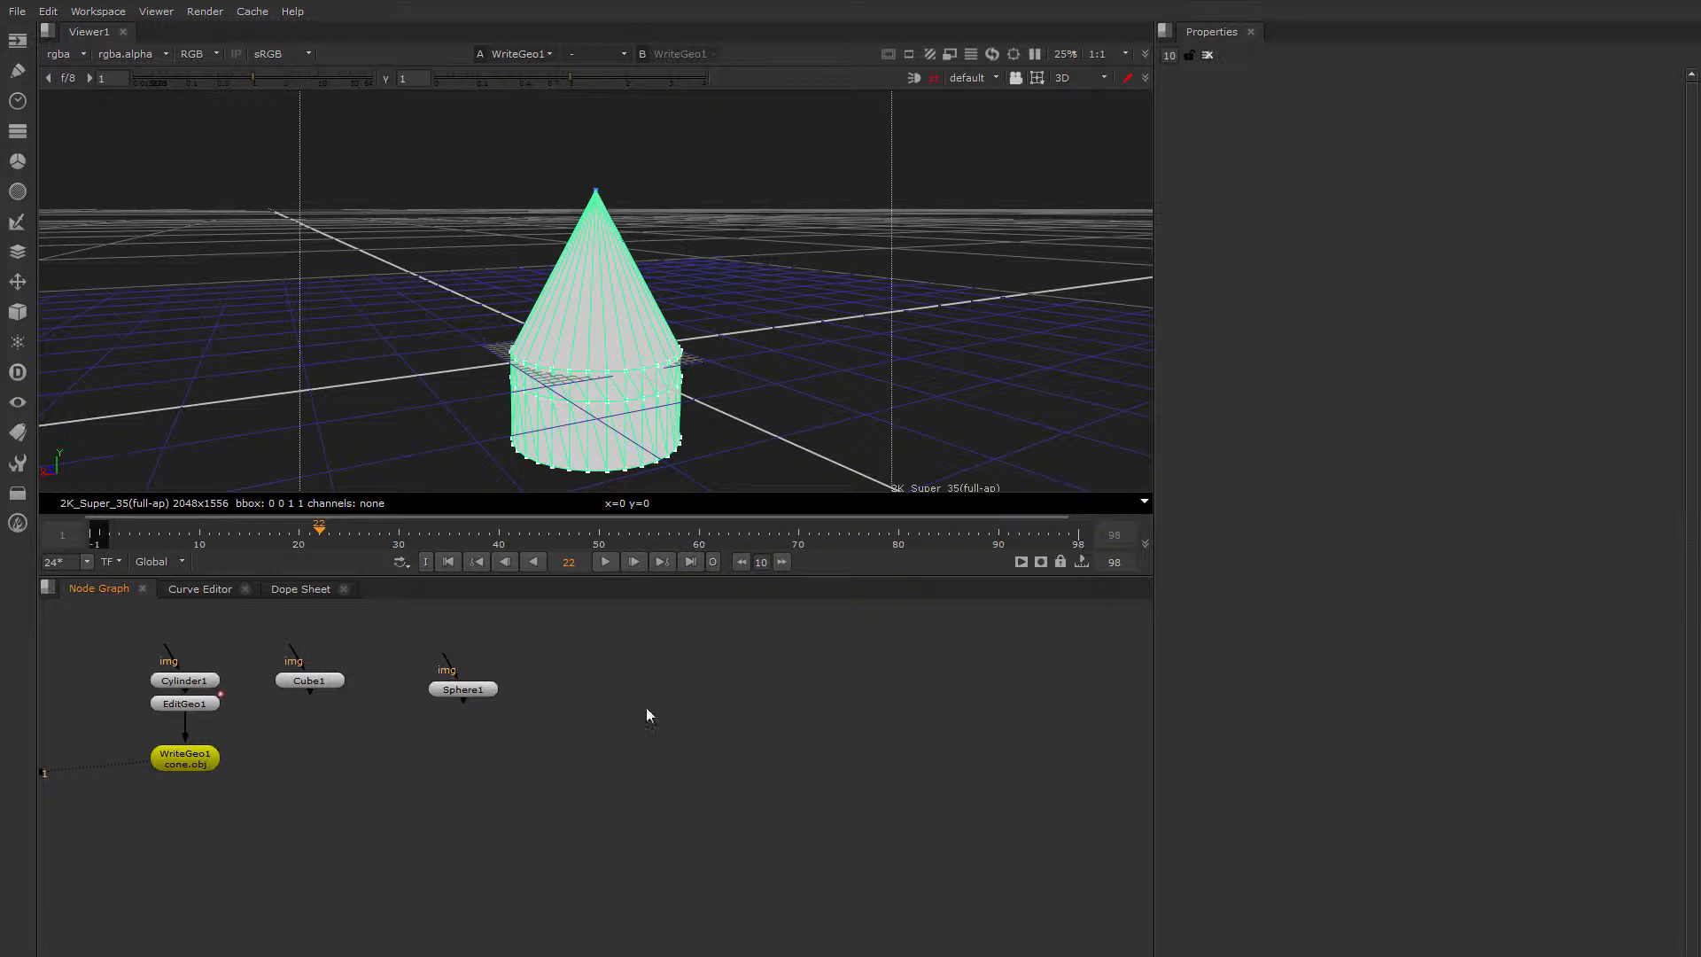
{"action": "key", "text": "Tab"}
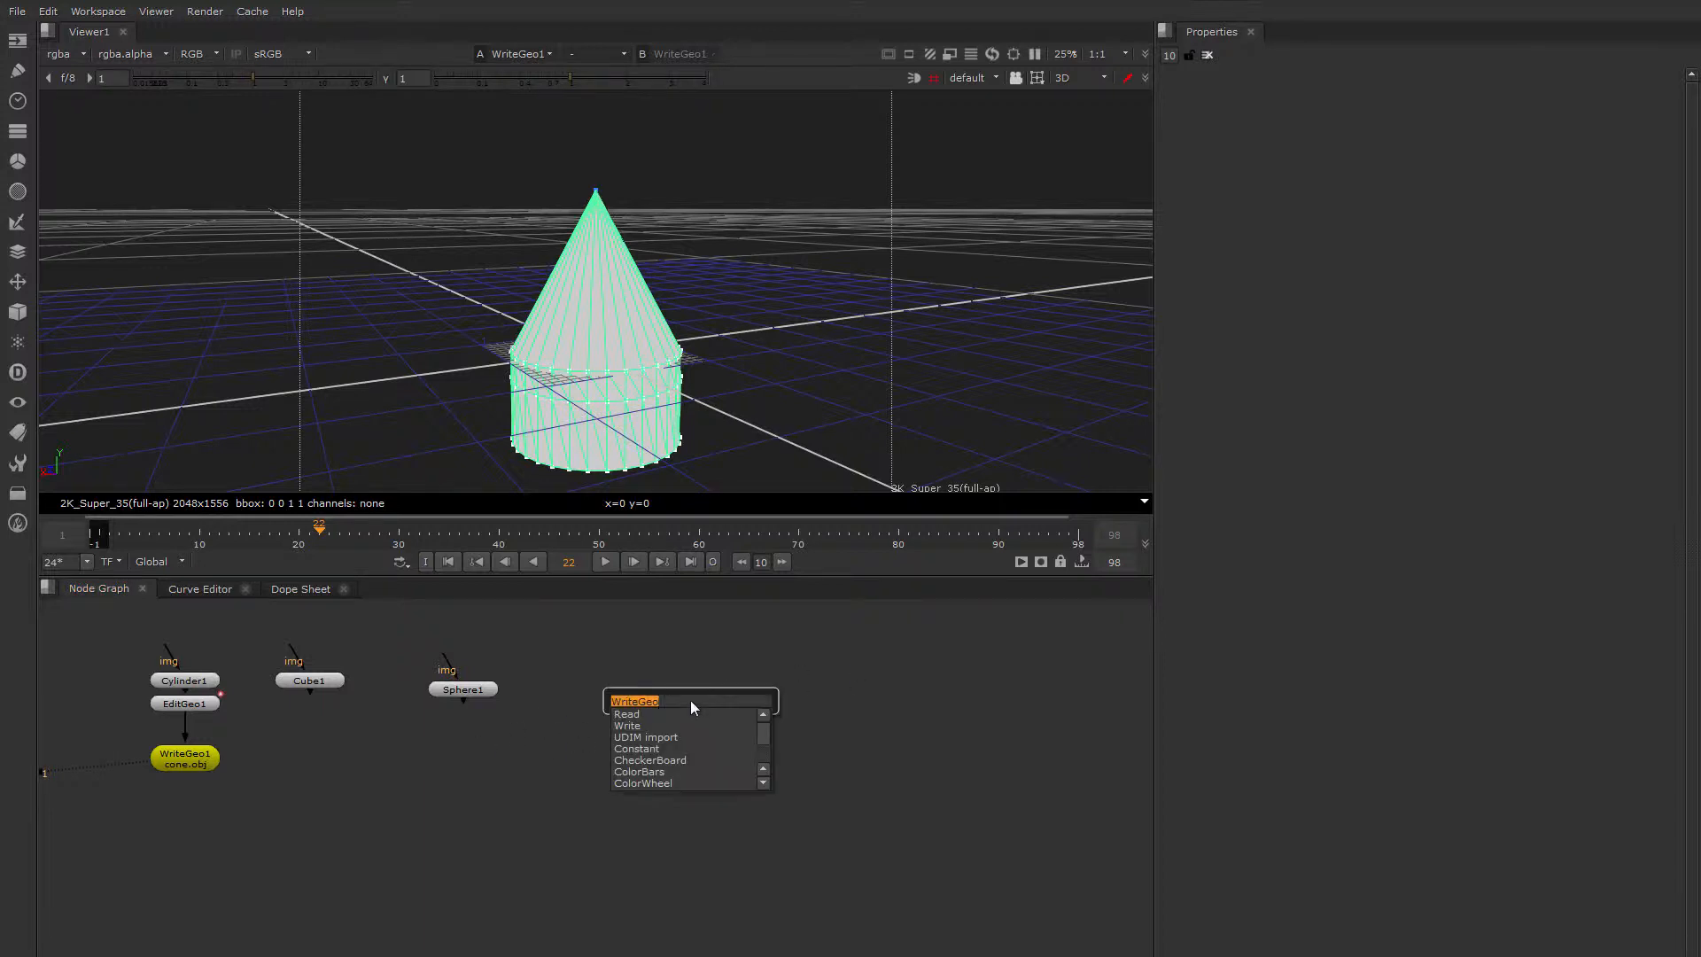
{"action": "type", "text": "read"}
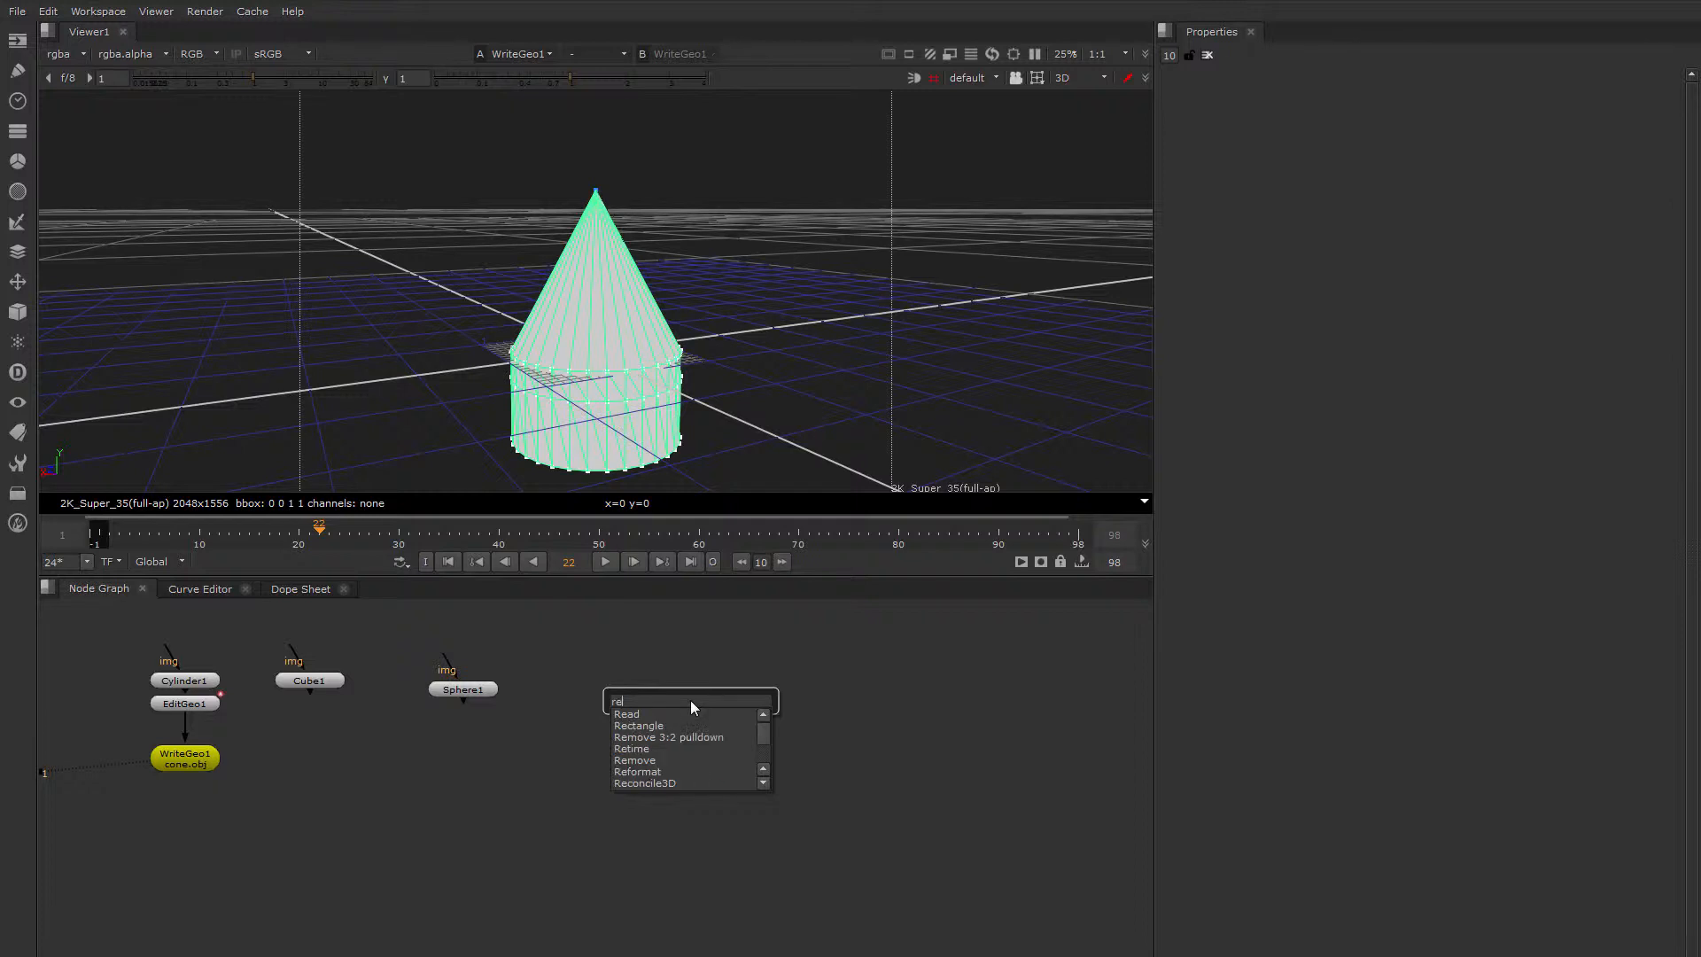
{"action": "key", "text": "Down"}
{"action": "key", "text": "Down"}
{"action": "key", "text": "Return"}
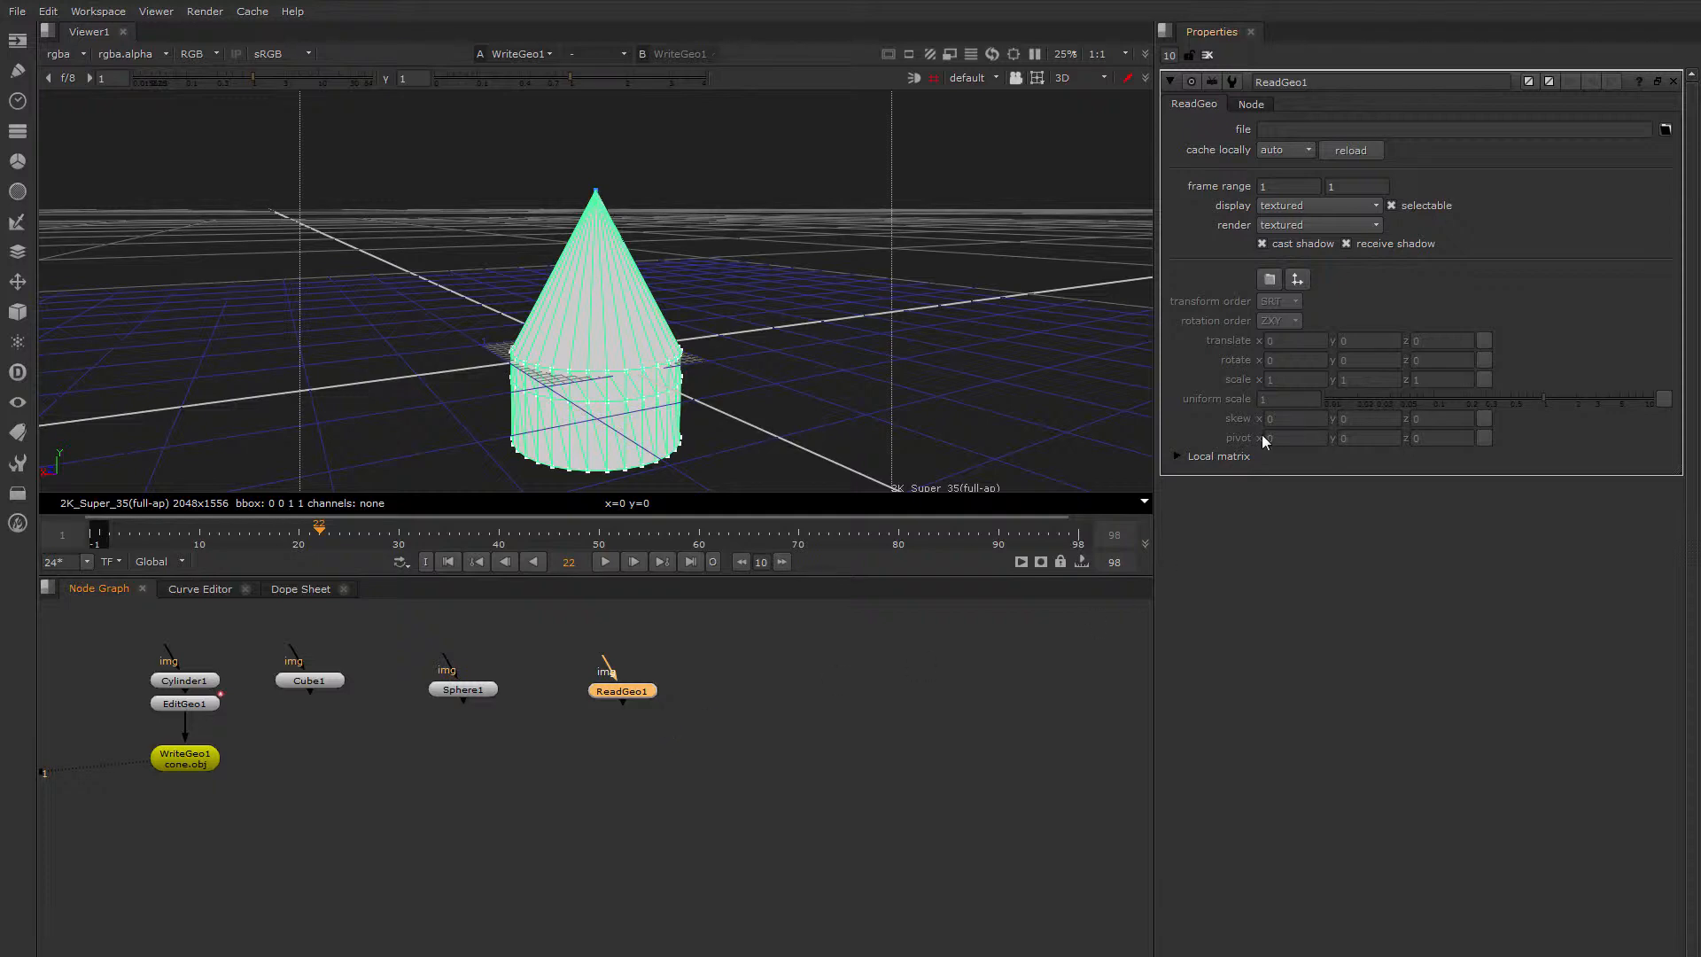
Load E:/temp/skeleton/skeleton_v1.obj into the ReadGeo node
{"action": "left_click", "coordinate": [1665, 130]}
{"action": "left_click", "coordinate": [744, 359]}
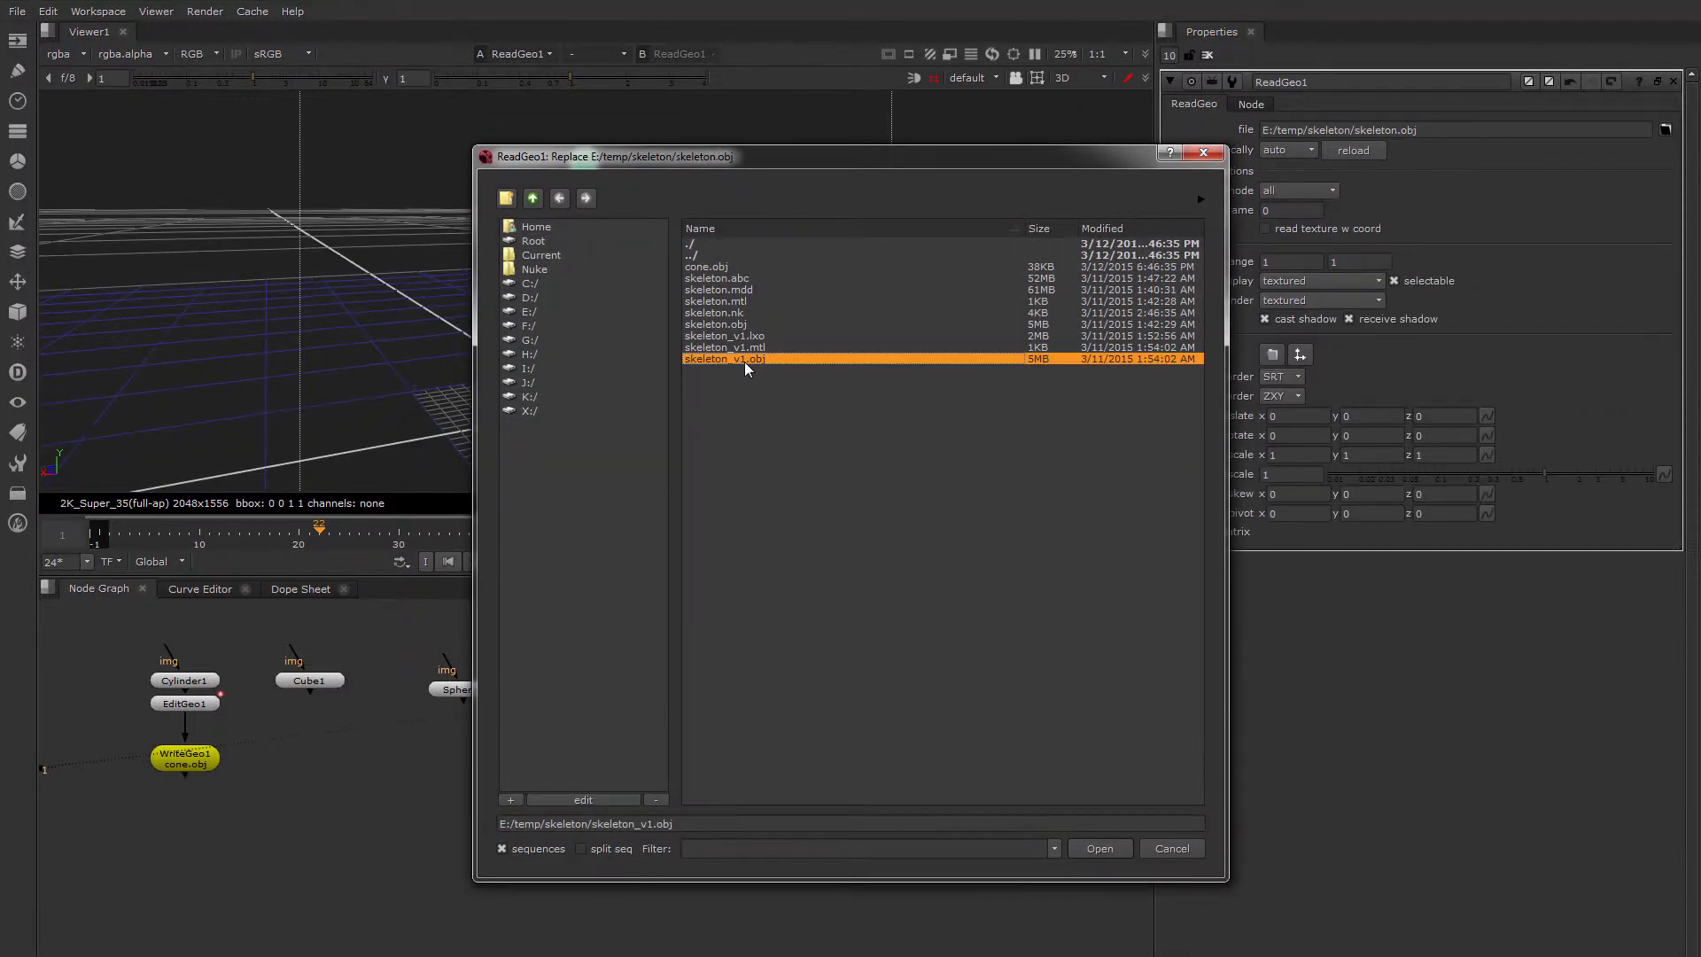
{"action": "double_click", "coordinate": [744, 360]}
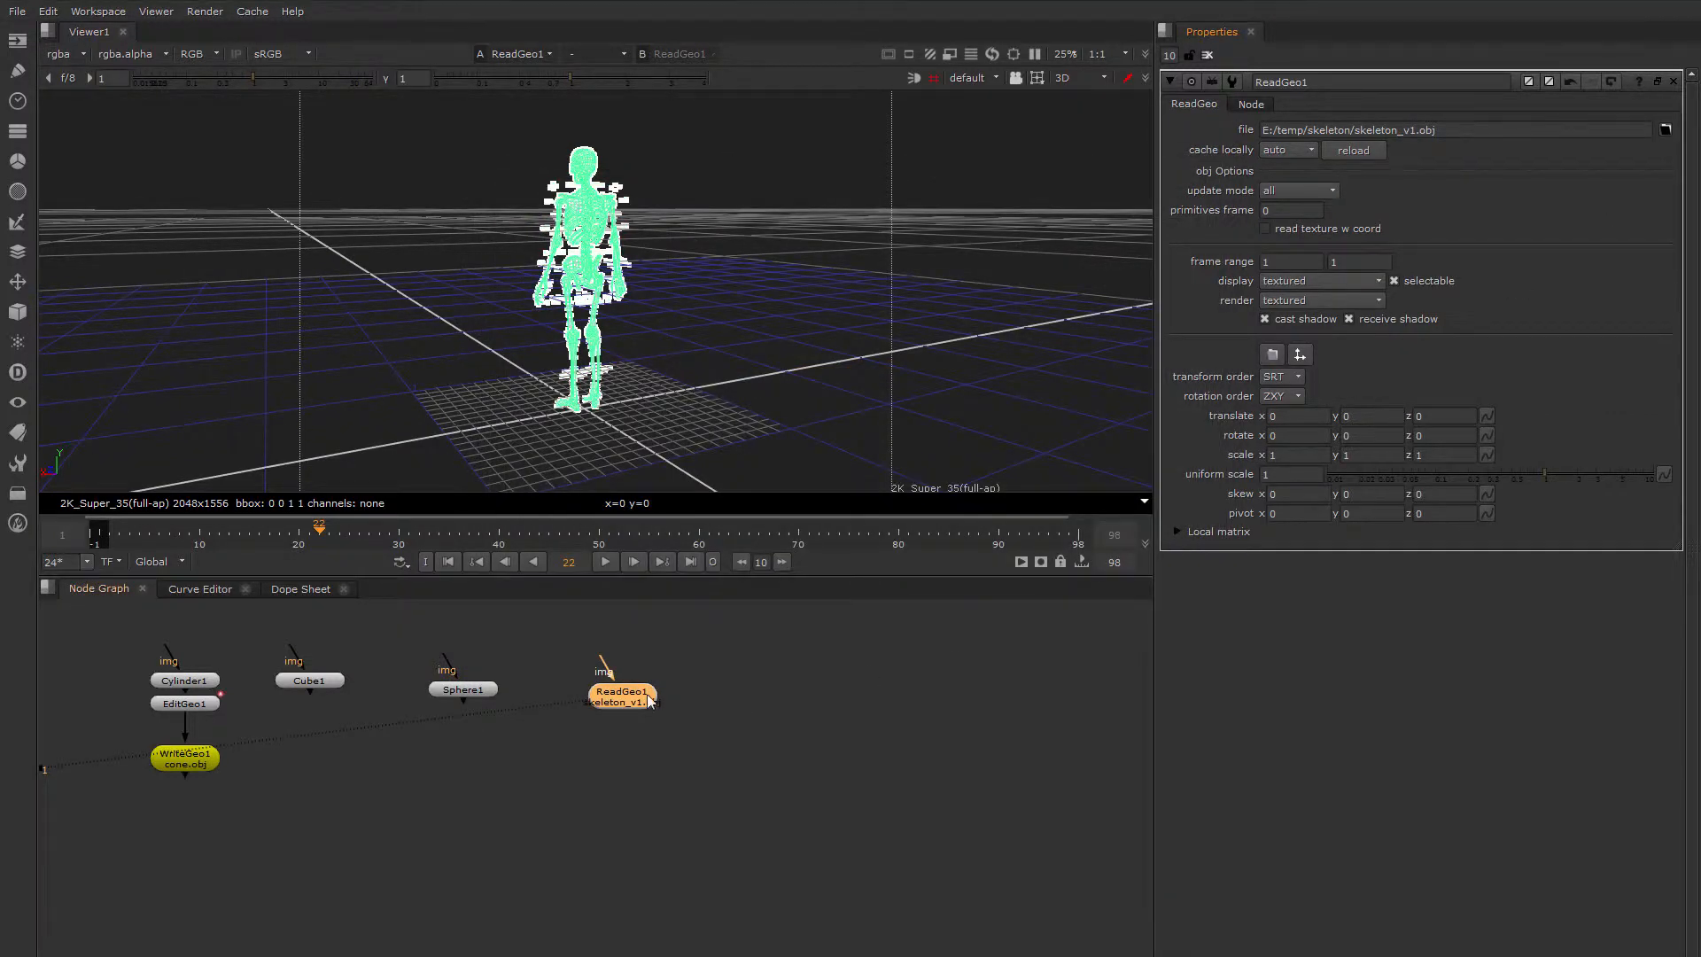
Switch the 3D viewer from vertex selection to node selection and inspect the imported skeleton
{"action": "left_click_drag", "start_coordinate": [634, 698], "coordinate": [640, 693]}
{"action": "left_click_drag", "start_coordinate": [622, 360], "coordinate": [678, 288], "text": "ctrl"}
{"action": "scroll", "coordinate": [669, 235], "scroll_direction": "up", "scroll_amount": 5}
{"action": "left_click", "coordinate": [1038, 79]}
{"action": "left_click", "coordinate": [1065, 96]}
{"action": "left_click_drag", "start_coordinate": [772, 252], "coordinate": [728, 291], "text": "ctrl"}
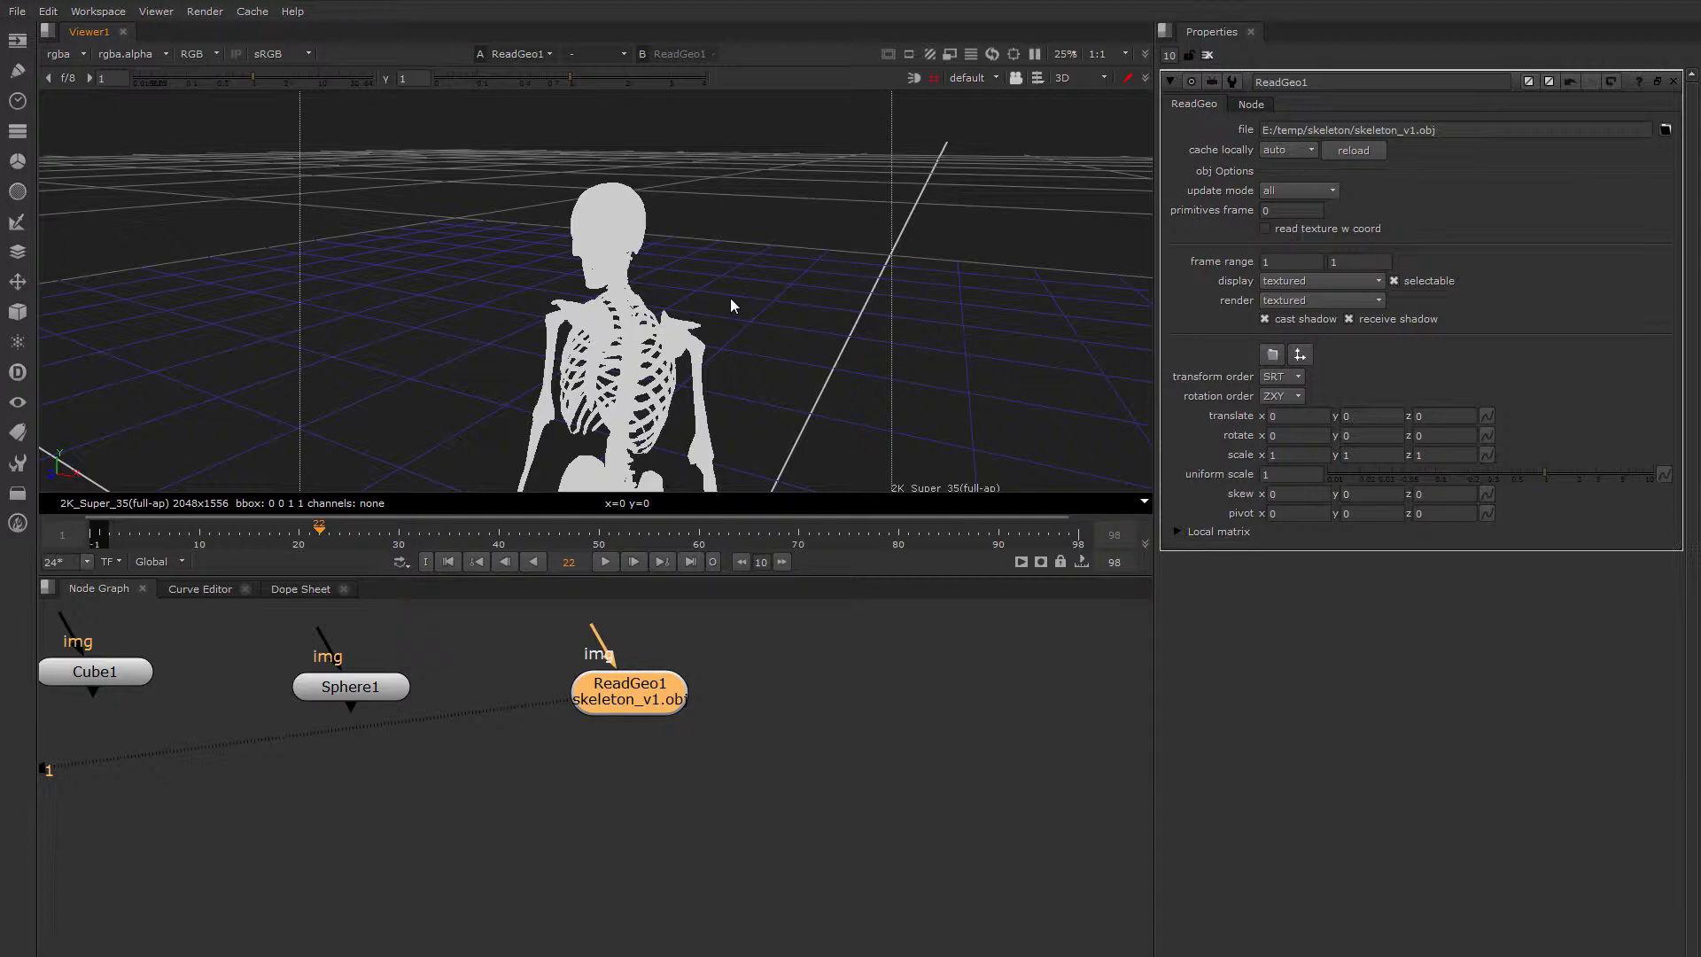
{"action": "left_click_drag", "start_coordinate": [685, 321], "coordinate": [757, 271], "text": "ctrl"}
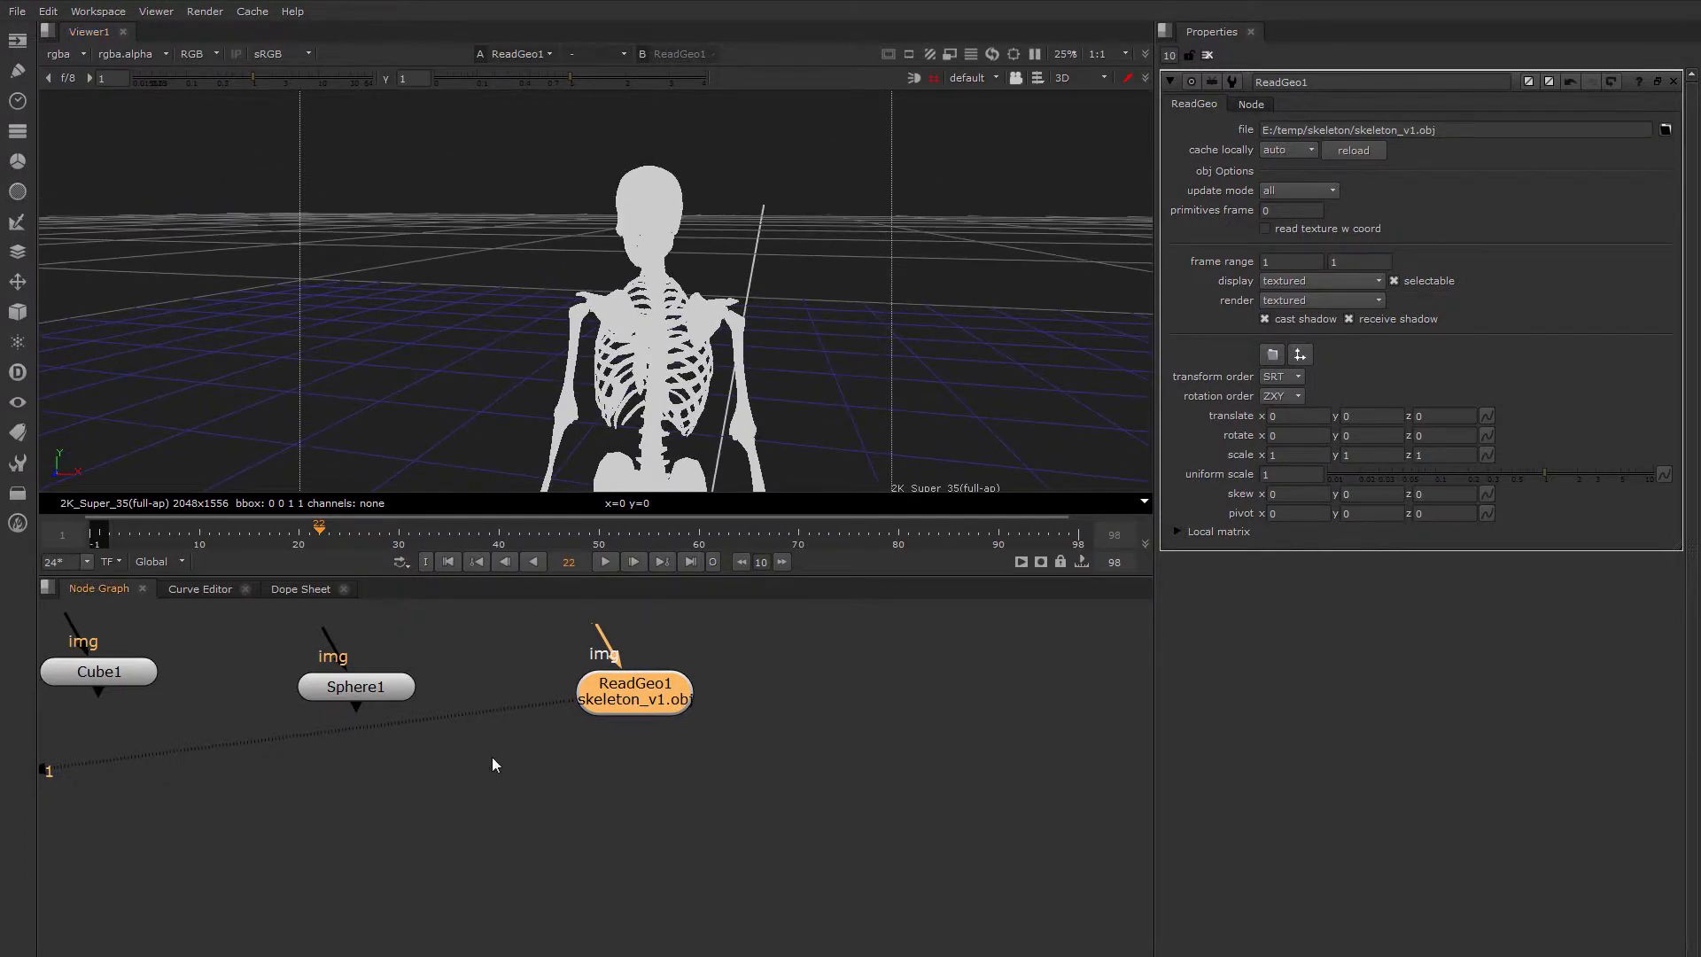
Turn on the 3D viewer's headlamp to shade the skeleton and view it from the front
{"action": "middle_click_drag", "start_coordinate": [492, 757], "coordinate": [644, 715]}
{"action": "scroll", "coordinate": [693, 335], "scroll_direction": "down", "scroll_amount": 2}
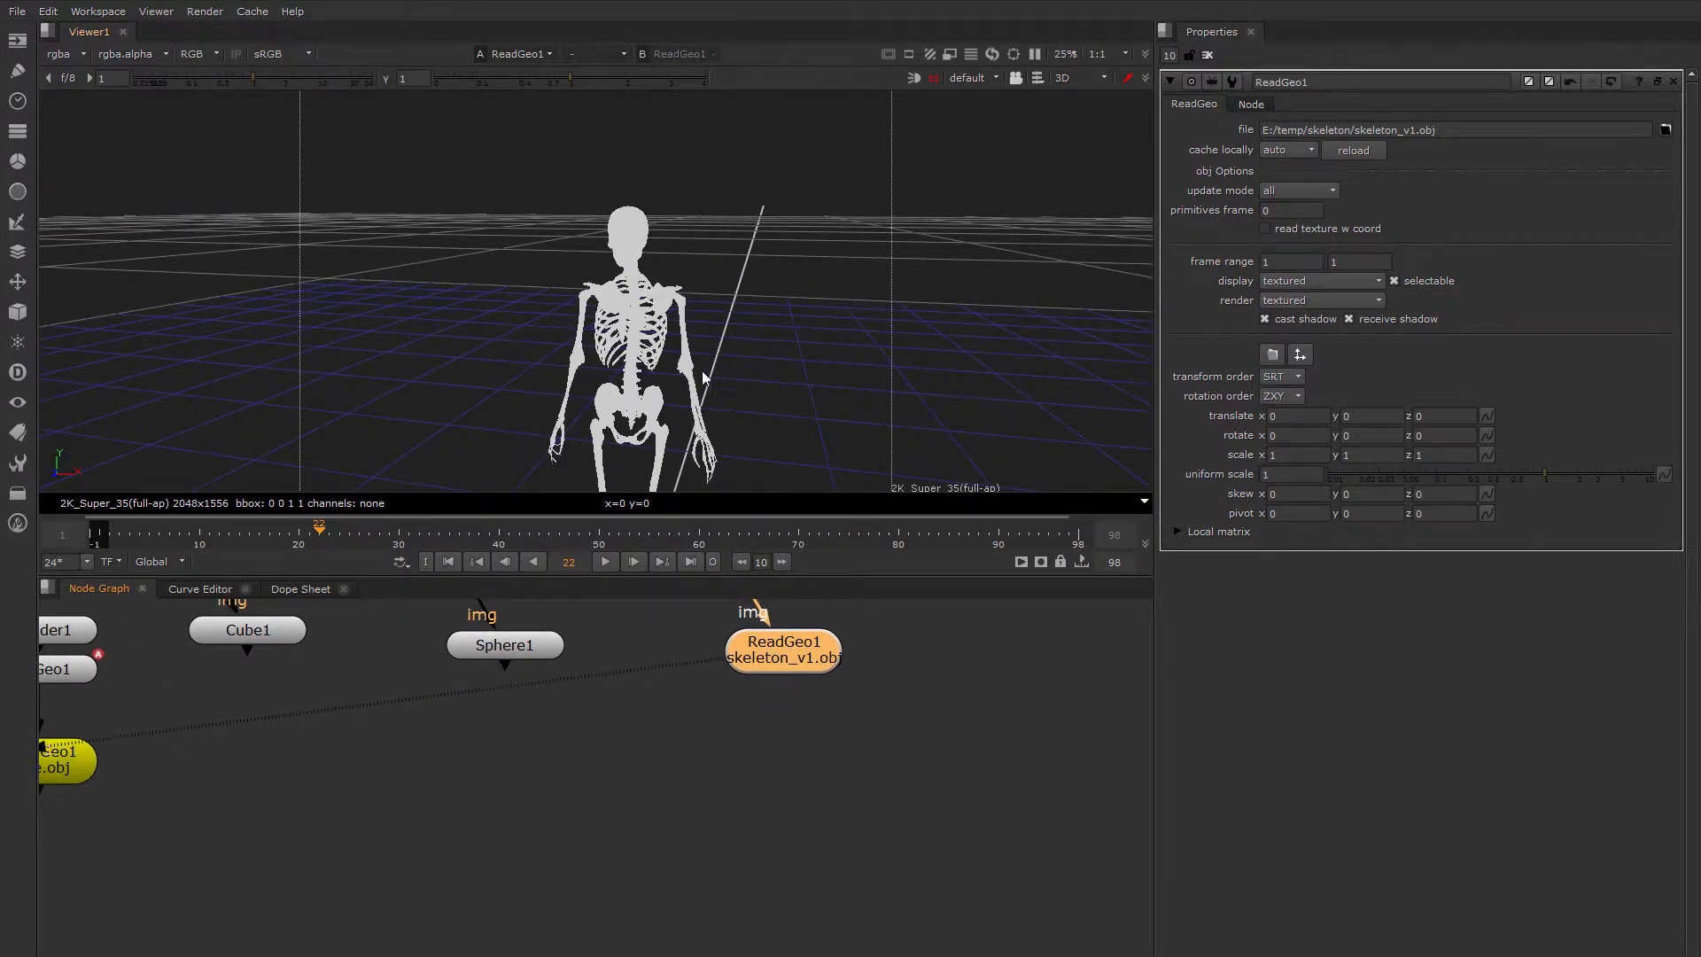
{"action": "middle_click_drag", "start_coordinate": [705, 378], "coordinate": [707, 321]}
{"action": "left_click_drag", "start_coordinate": [712, 287], "coordinate": [695, 324], "text": "ctrl"}
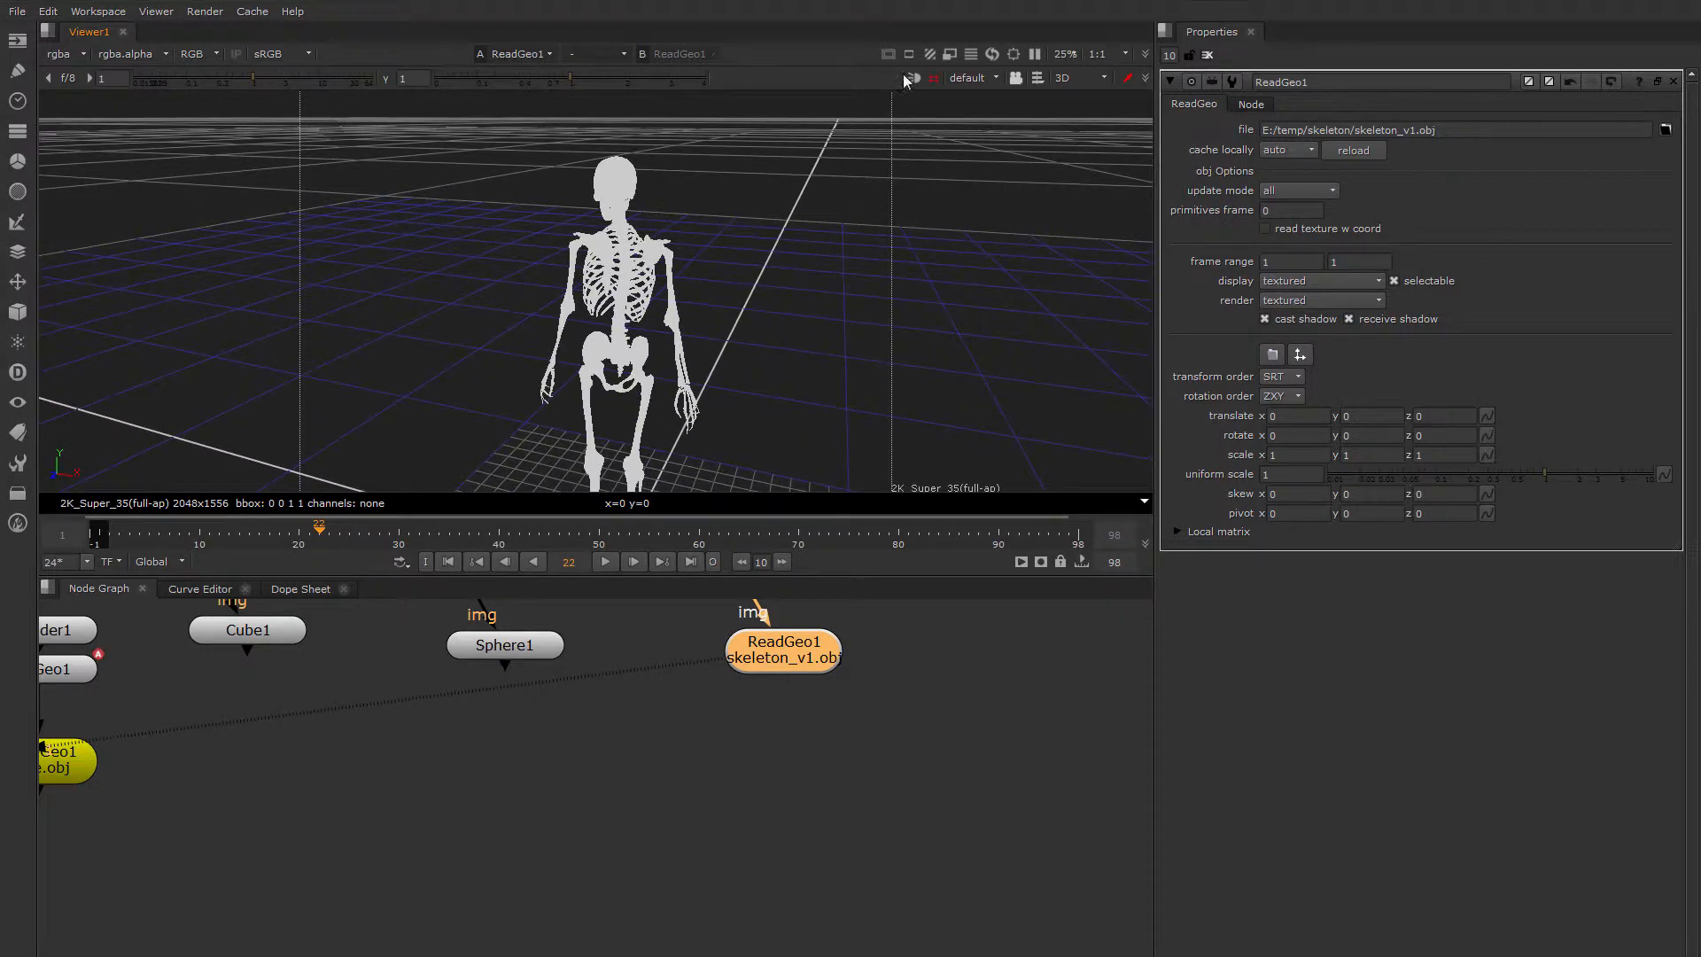
{"action": "left_click", "coordinate": [913, 78]}
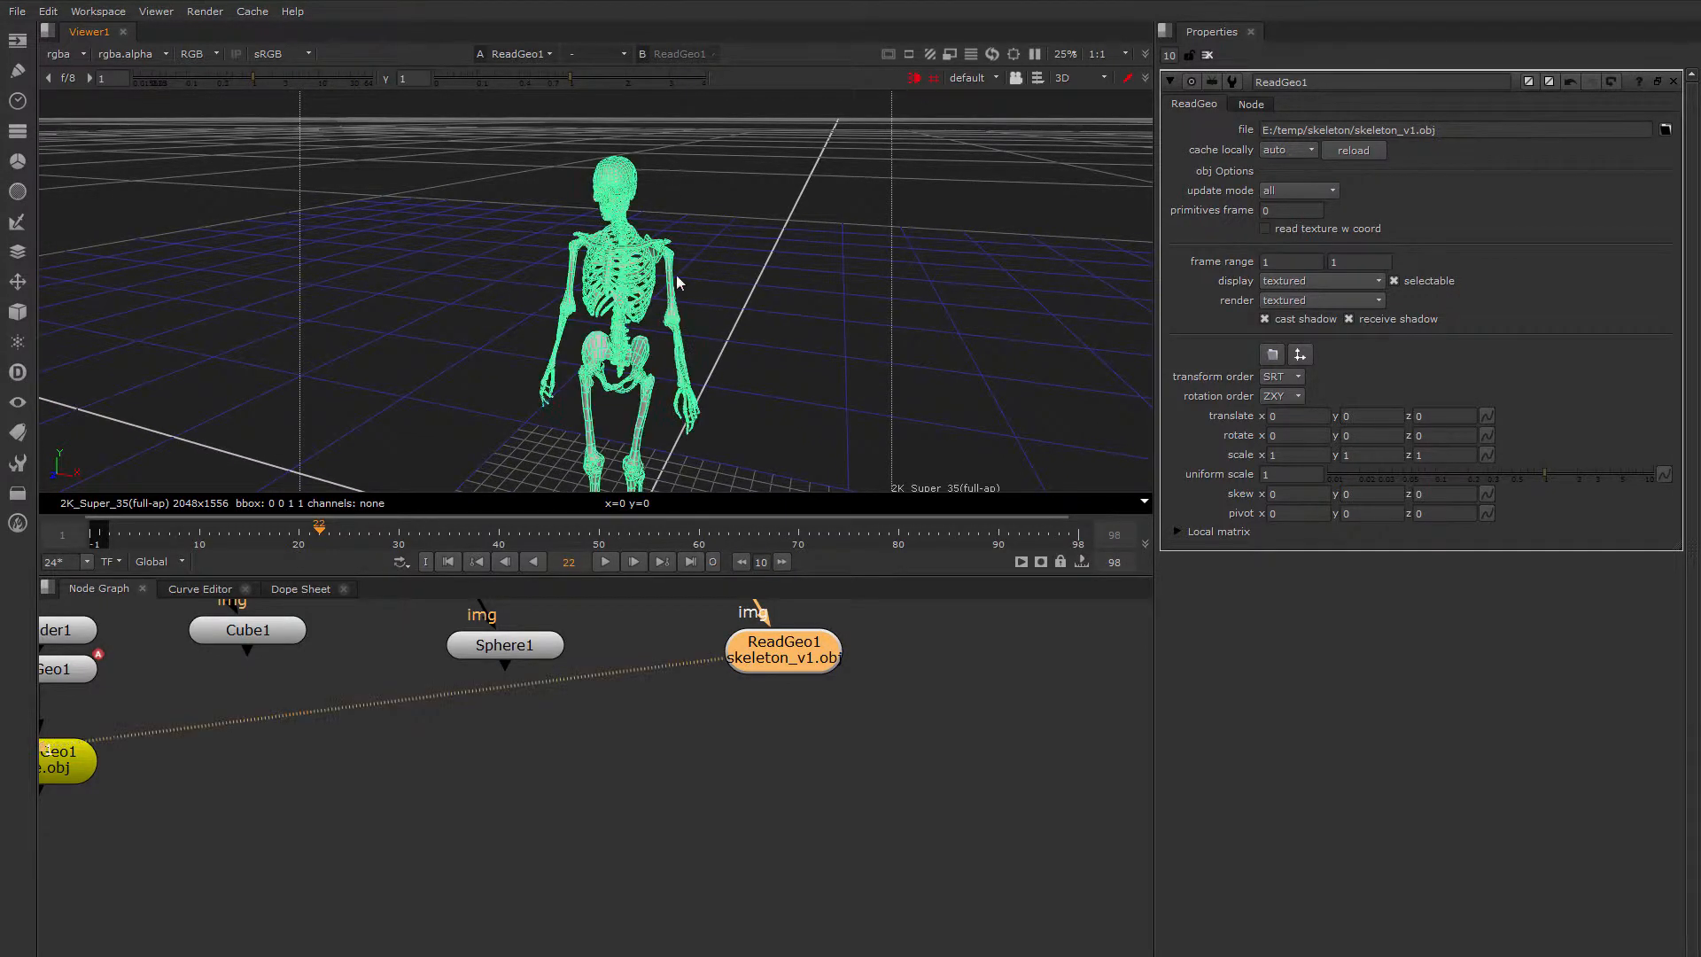
{"action": "mouse_move", "coordinate": [797, 266]}
{"action": "left_mouse_down", "text": "ctrl"}
{"action": "mouse_move", "coordinate": [767, 292]}
{"action": "mouse_move", "coordinate": [638, 257]}
{"action": "mouse_move", "coordinate": [625, 226]}
{"action": "mouse_move", "coordinate": [487, 266]}
{"action": "mouse_move", "coordinate": [634, 274]}
{"action": "left_mouse_up", "text": "ctrl"}
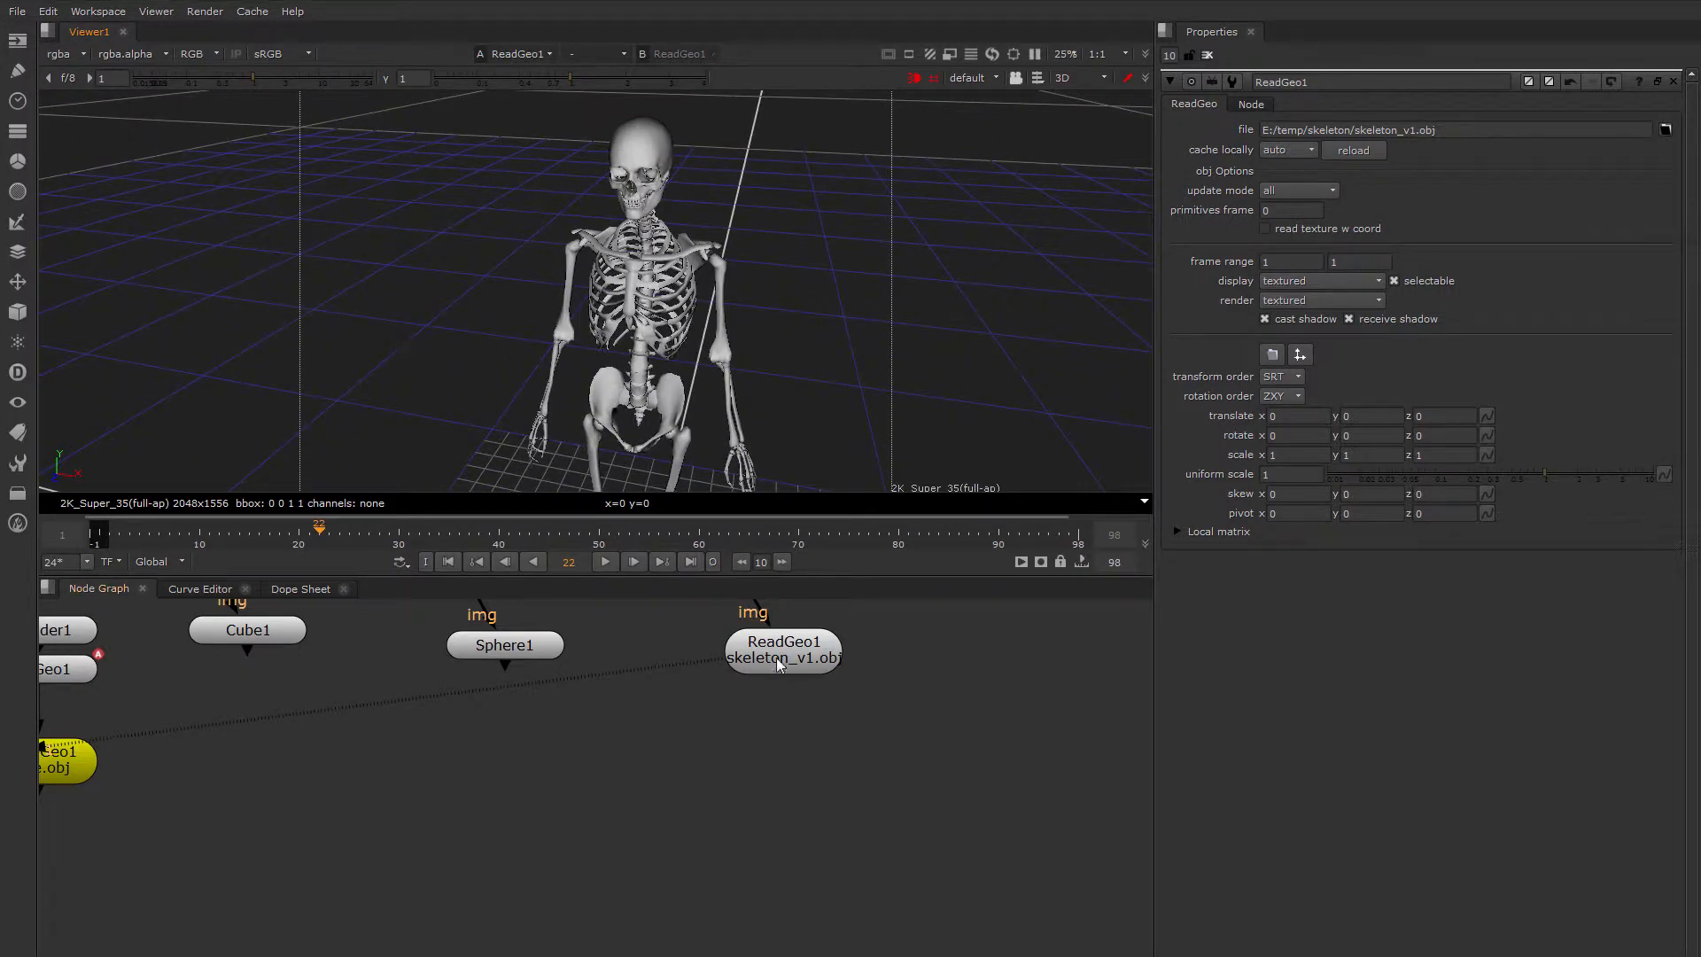
Move the ReadGeo1 and Sphere1 nodes lower in the node graph
{"action": "left_click_drag", "start_coordinate": [780, 666], "coordinate": [794, 695]}
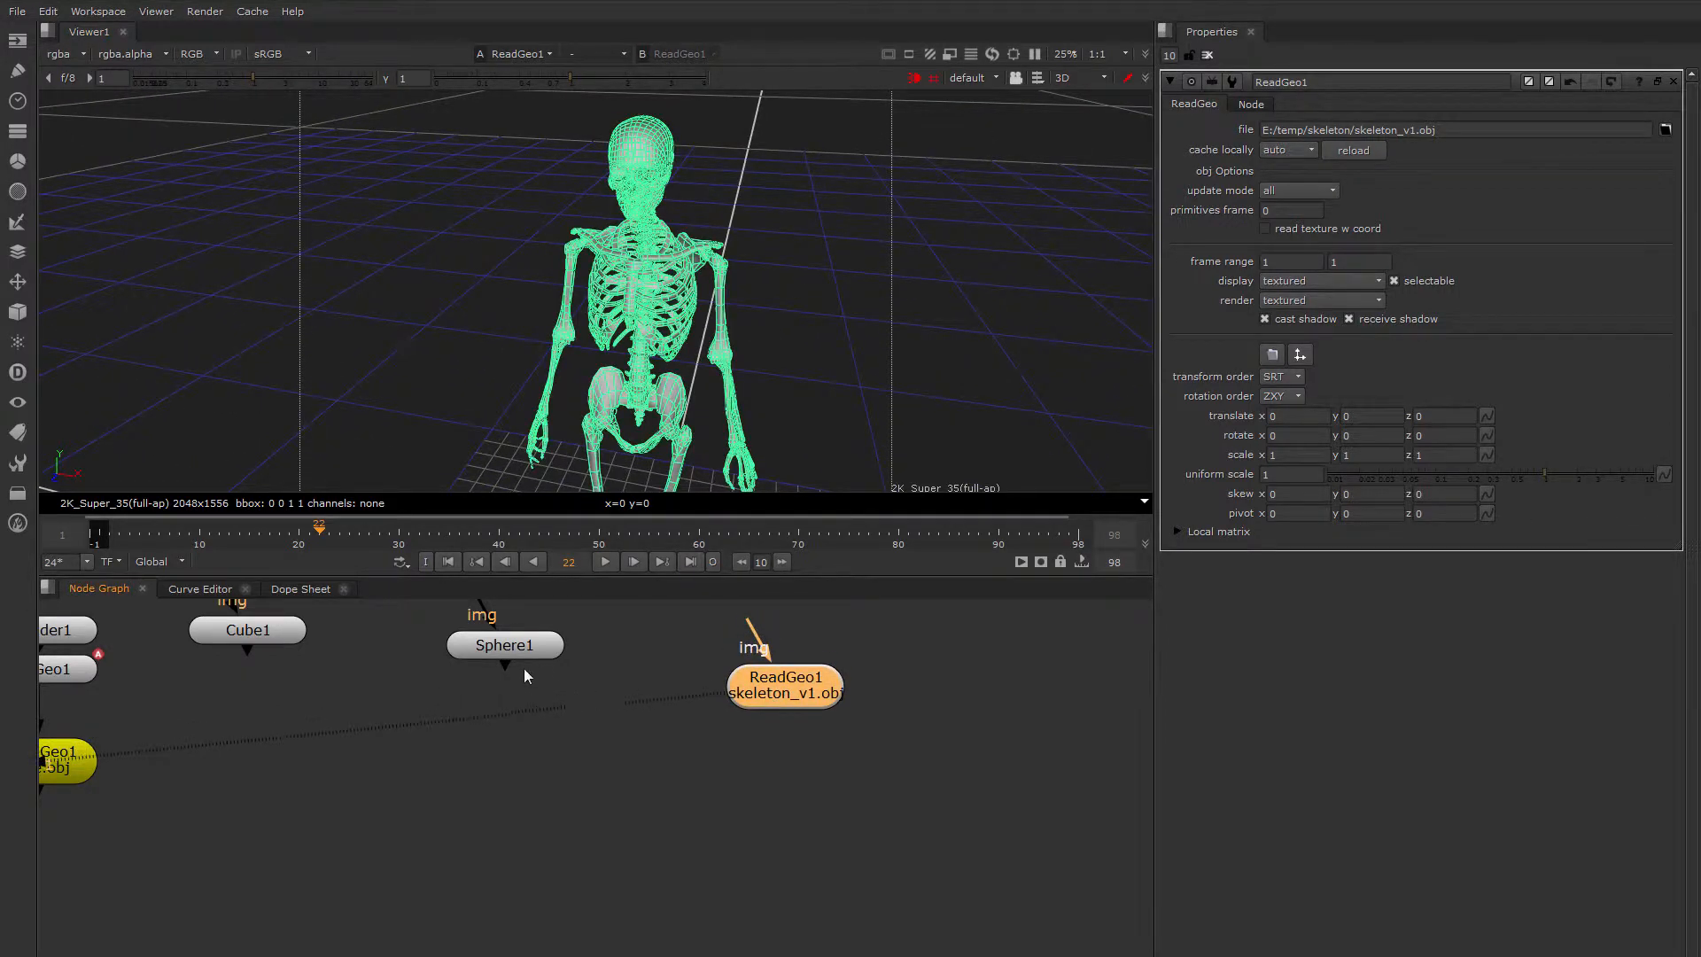
{"action": "left_click", "coordinate": [644, 643]}
{"action": "left_click_drag", "start_coordinate": [793, 695], "coordinate": [796, 714]}
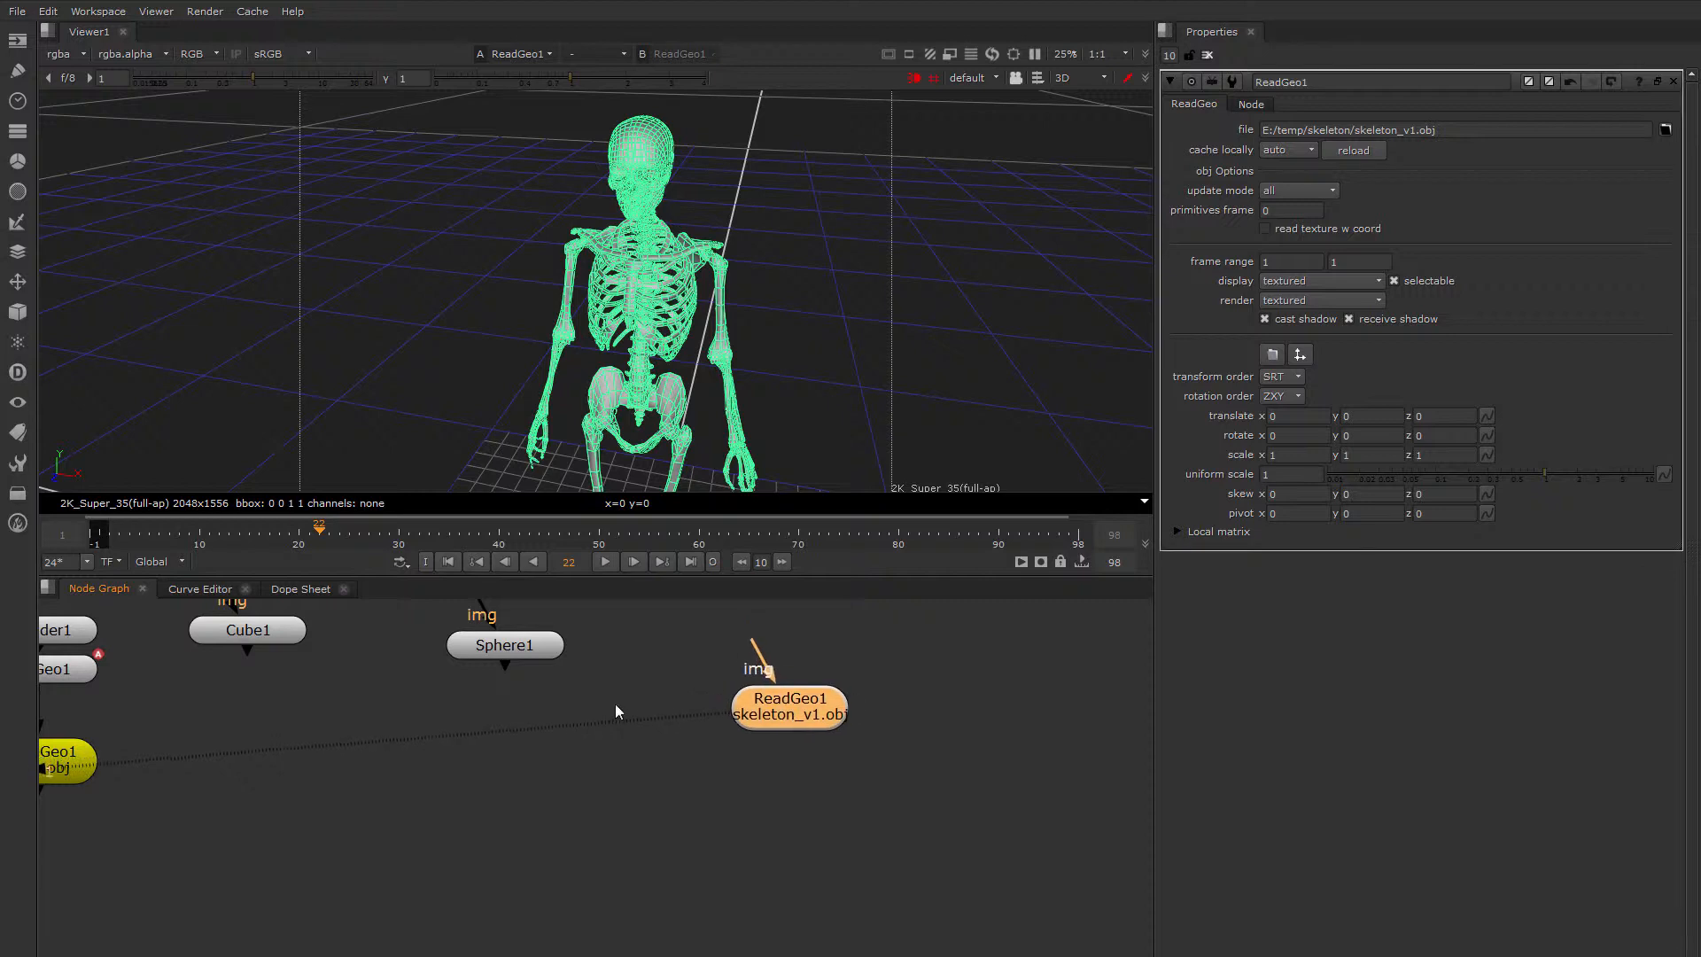
{"action": "middle_click_drag", "start_coordinate": [615, 703], "coordinate": [745, 722]}
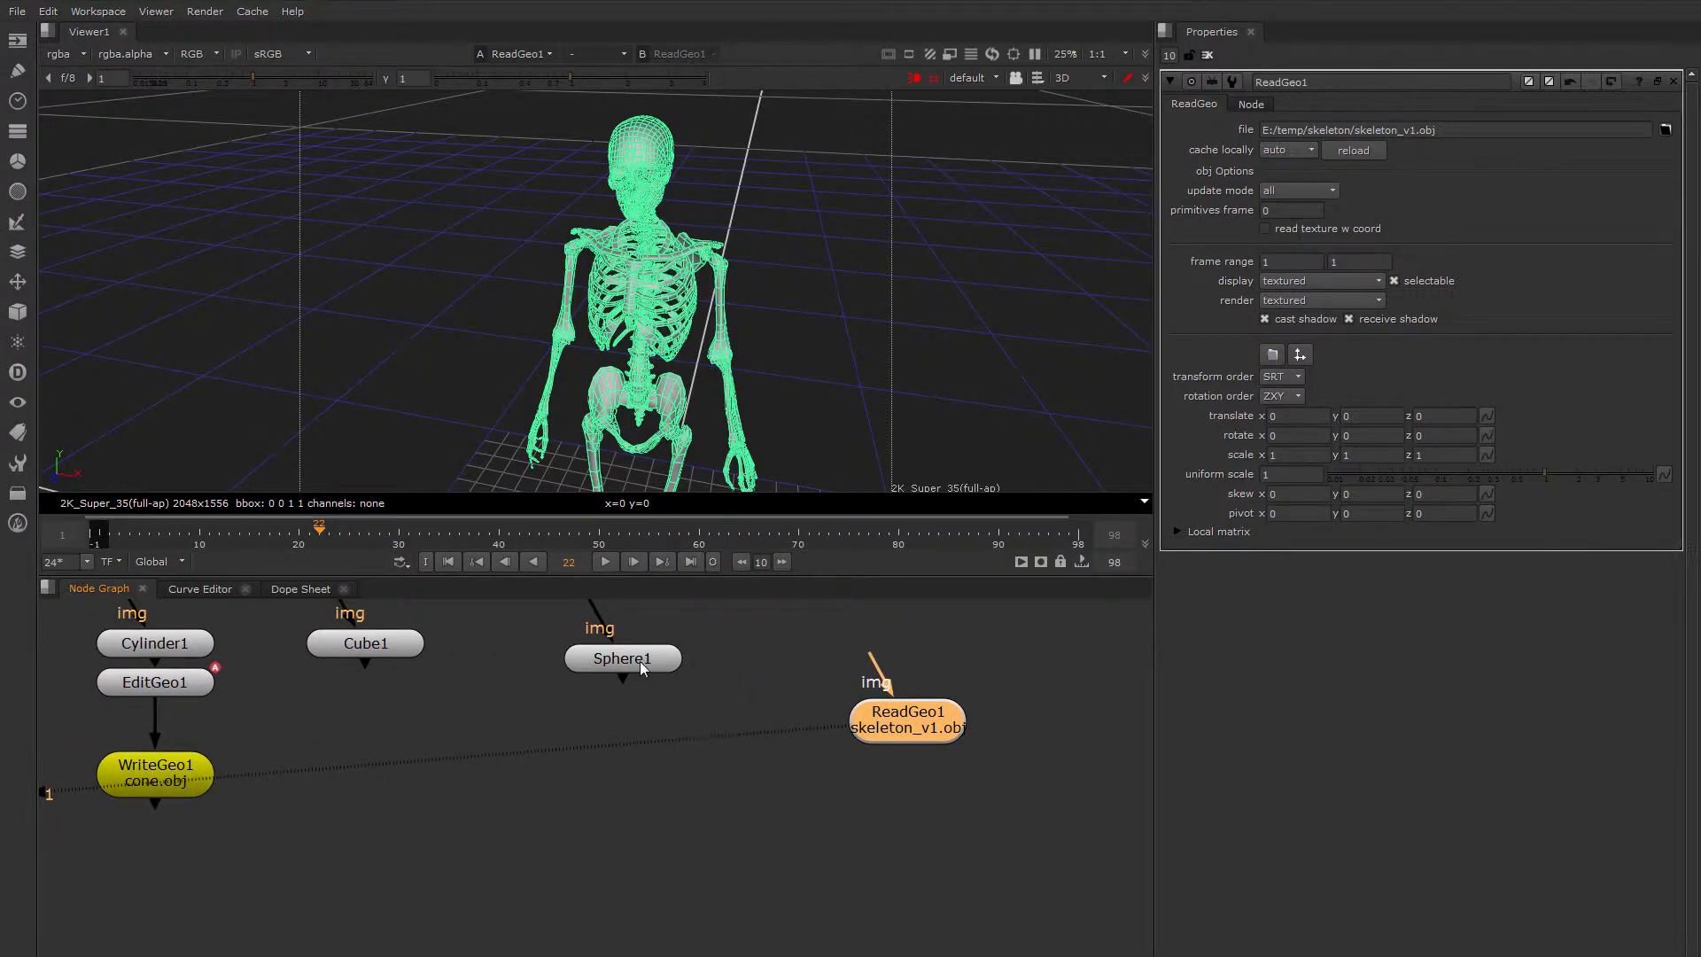
{"action": "left_click_drag", "start_coordinate": [640, 661], "coordinate": [636, 693]}
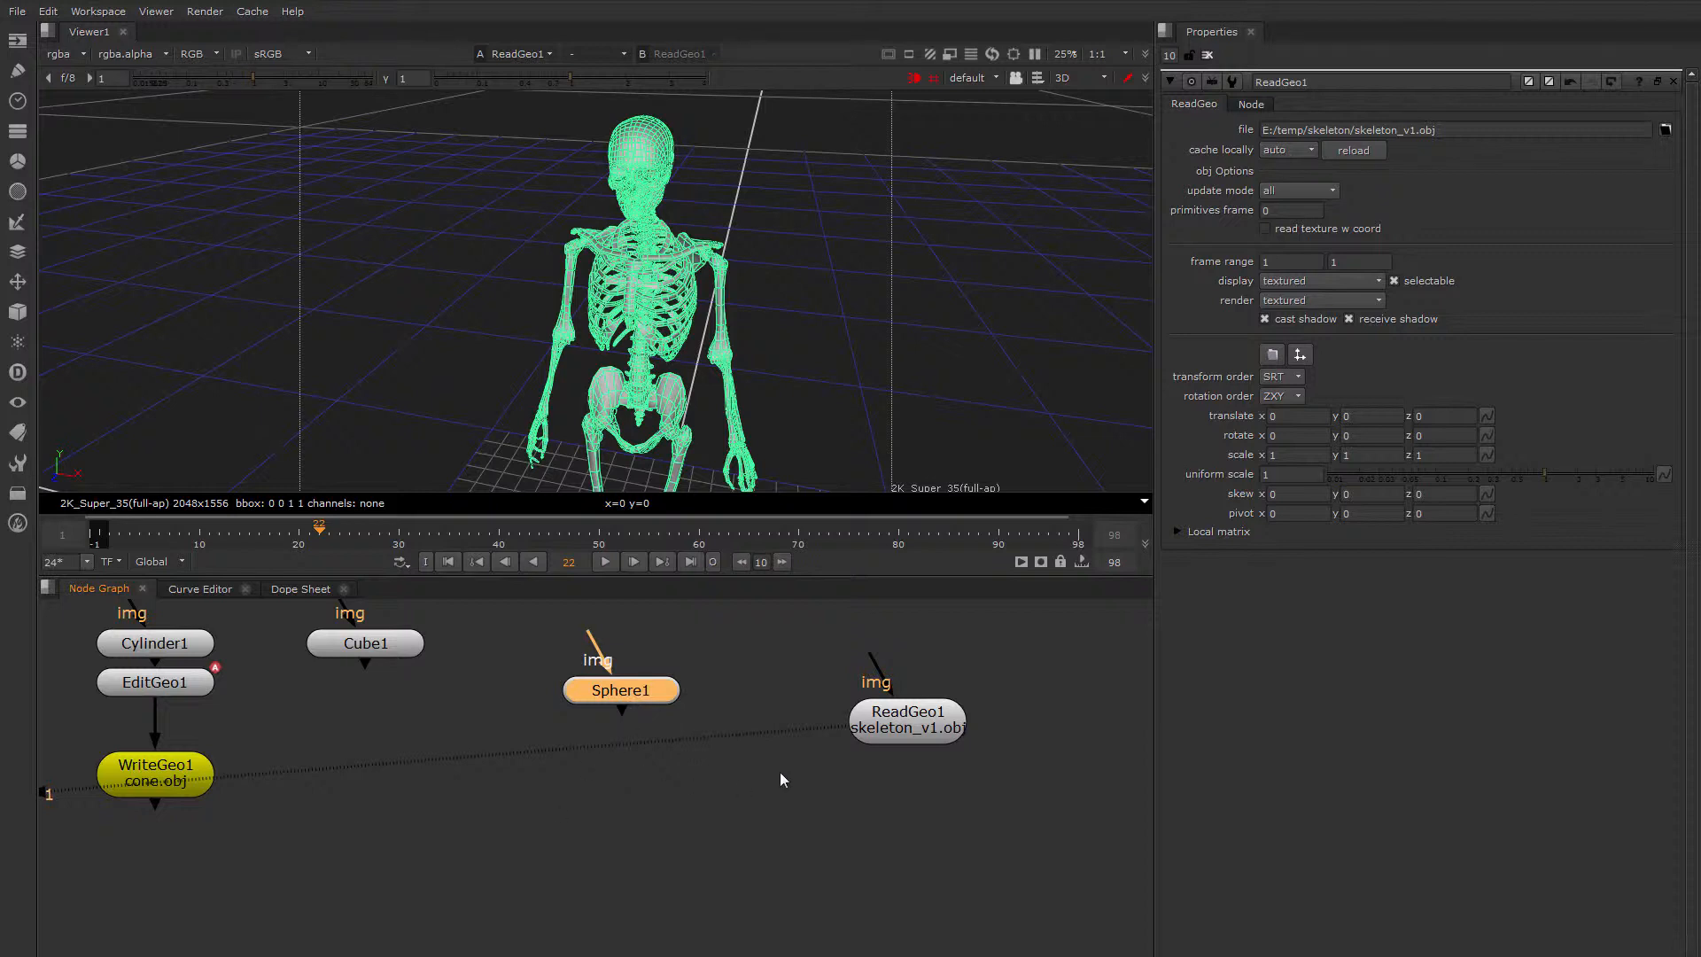
Close all open node properties and select the Cube1 node
{"action": "left_click", "coordinate": [1207, 55]}
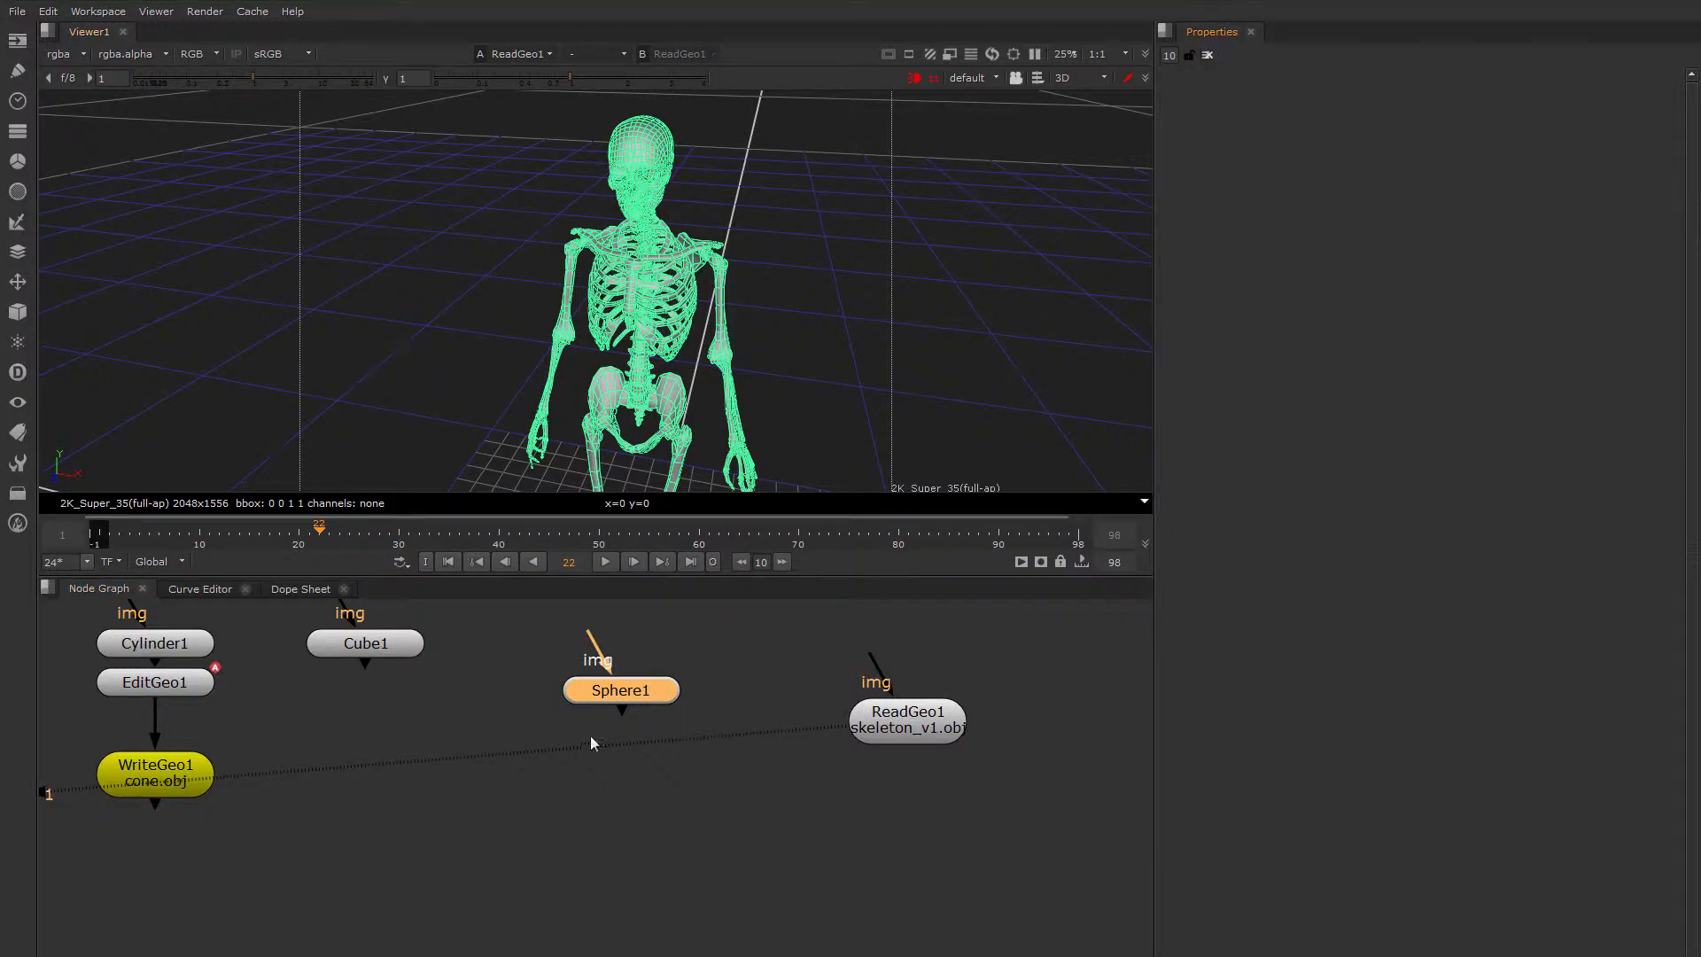
{"action": "middle_click_drag", "start_coordinate": [592, 742], "coordinate": [752, 759]}
{"action": "middle_click_drag", "start_coordinate": [637, 729], "coordinate": [664, 774]}
{"action": "left_click", "coordinate": [632, 700]}
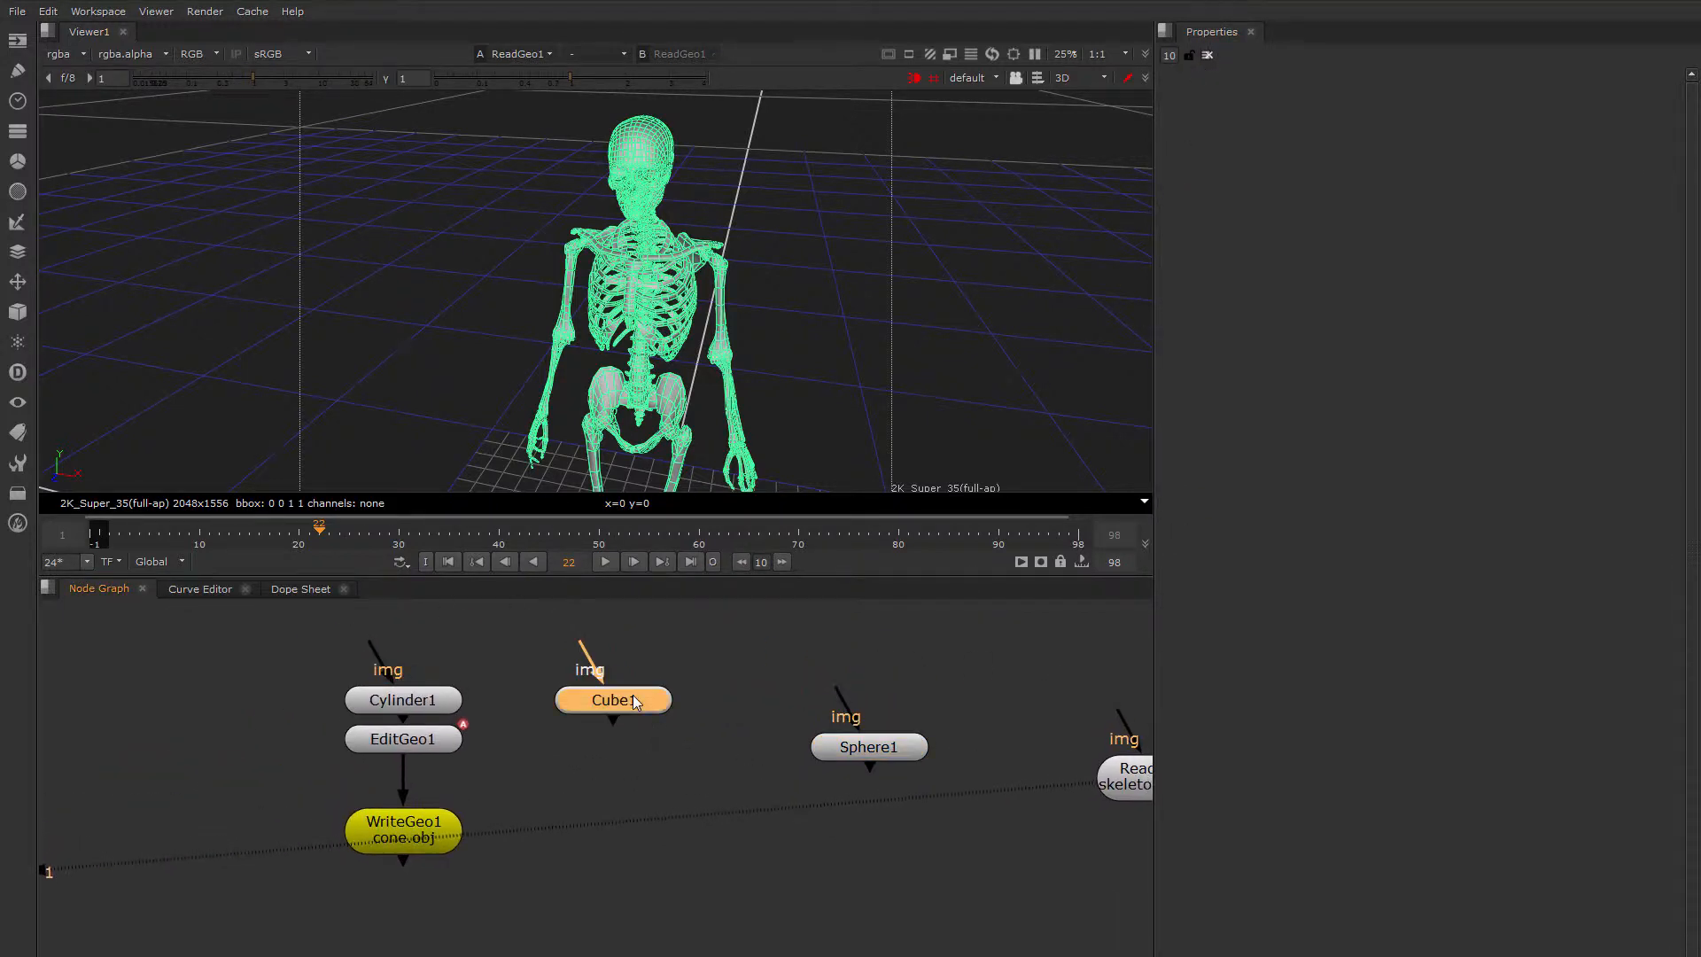
Display Cube1 in the viewer and frame it so the whole cube can be seen at an angle
{"action": "key", "text": "1"}
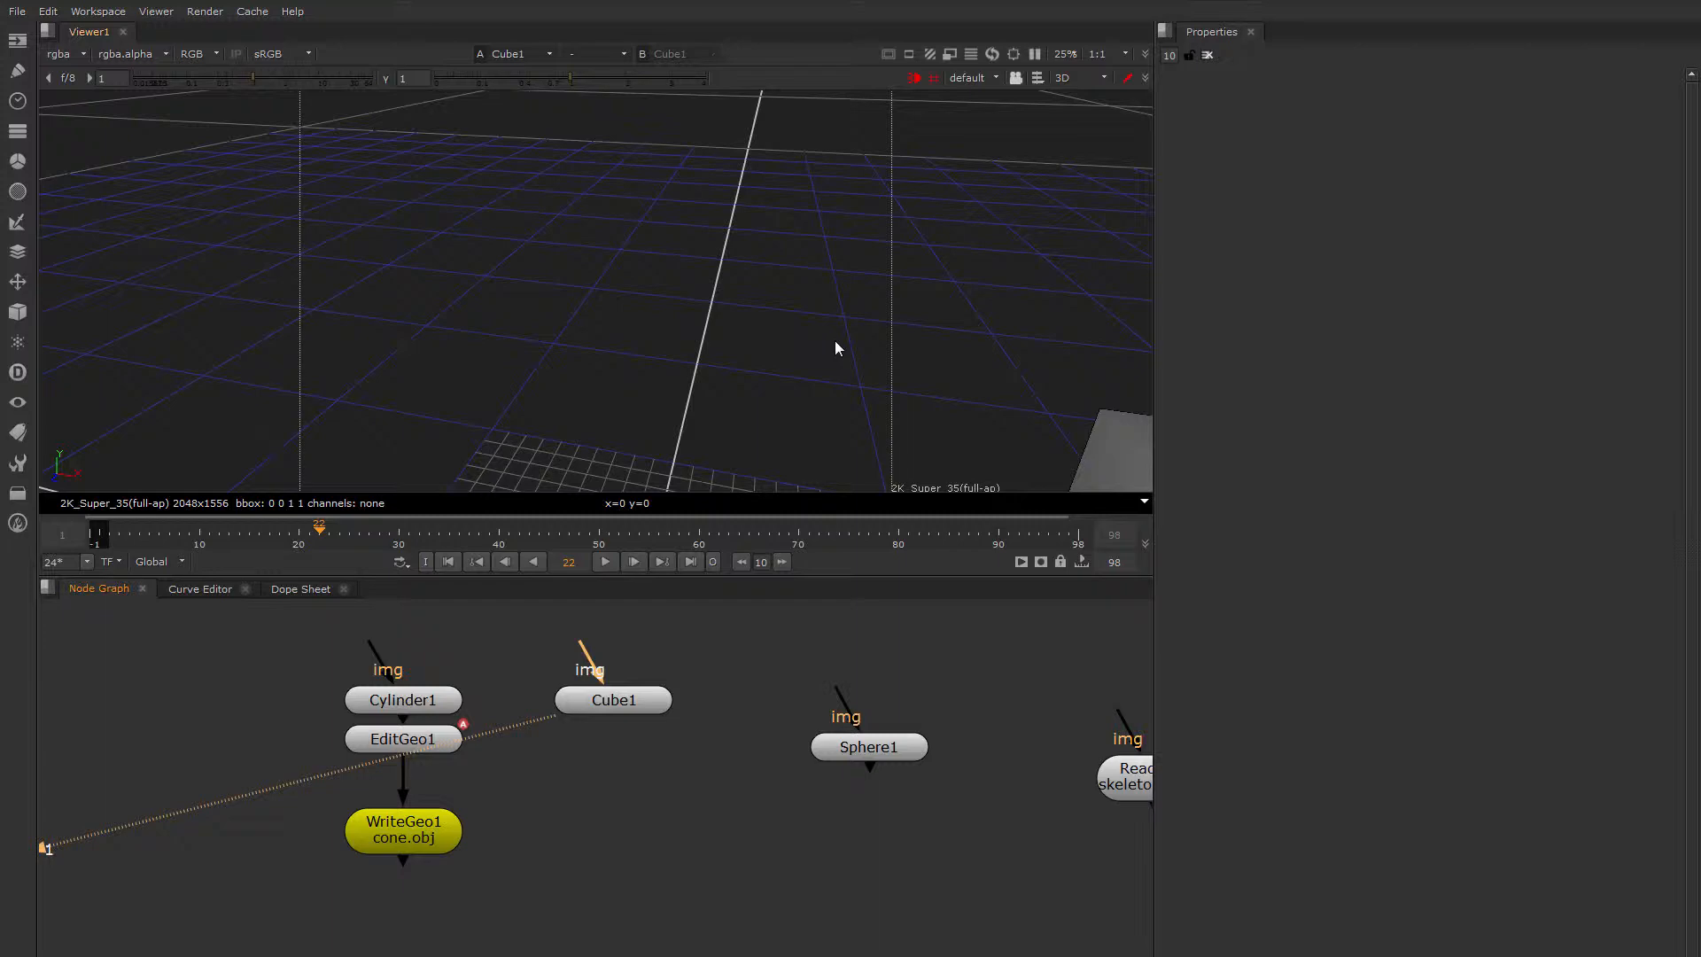
{"action": "key", "text": "f"}
{"action": "scroll", "coordinate": [764, 342], "scroll_direction": "down", "scroll_amount": 5}
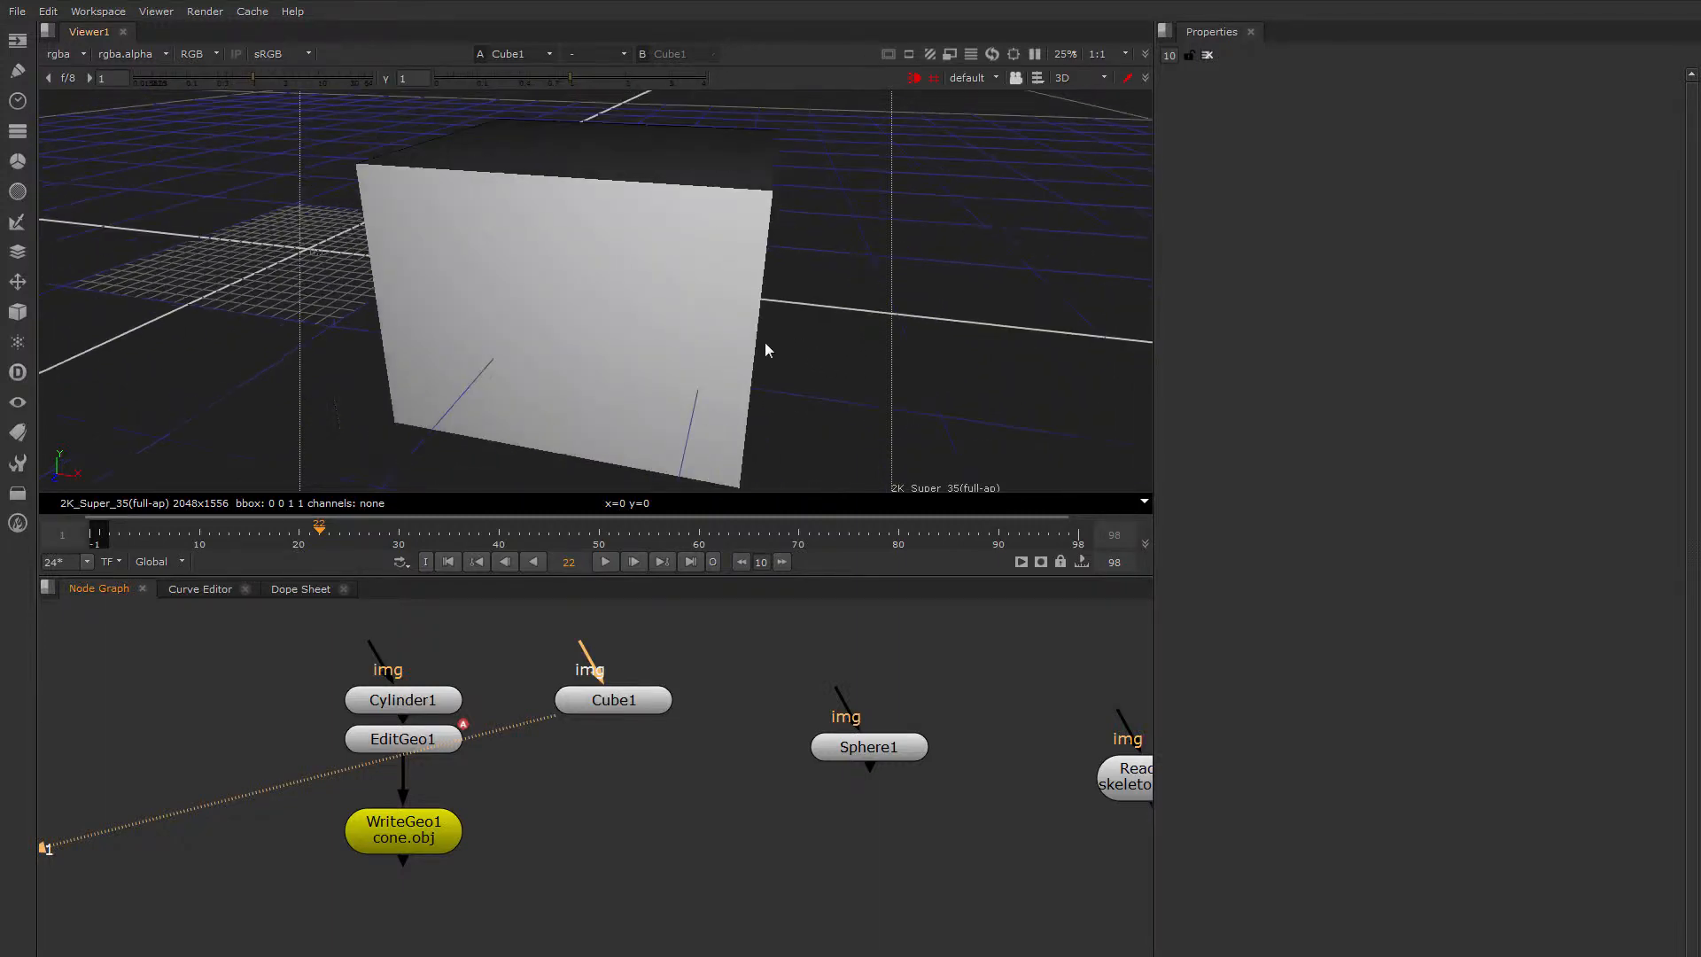
{"action": "left_click_drag", "start_coordinate": [762, 355], "coordinate": [709, 364], "text": "ctrl"}
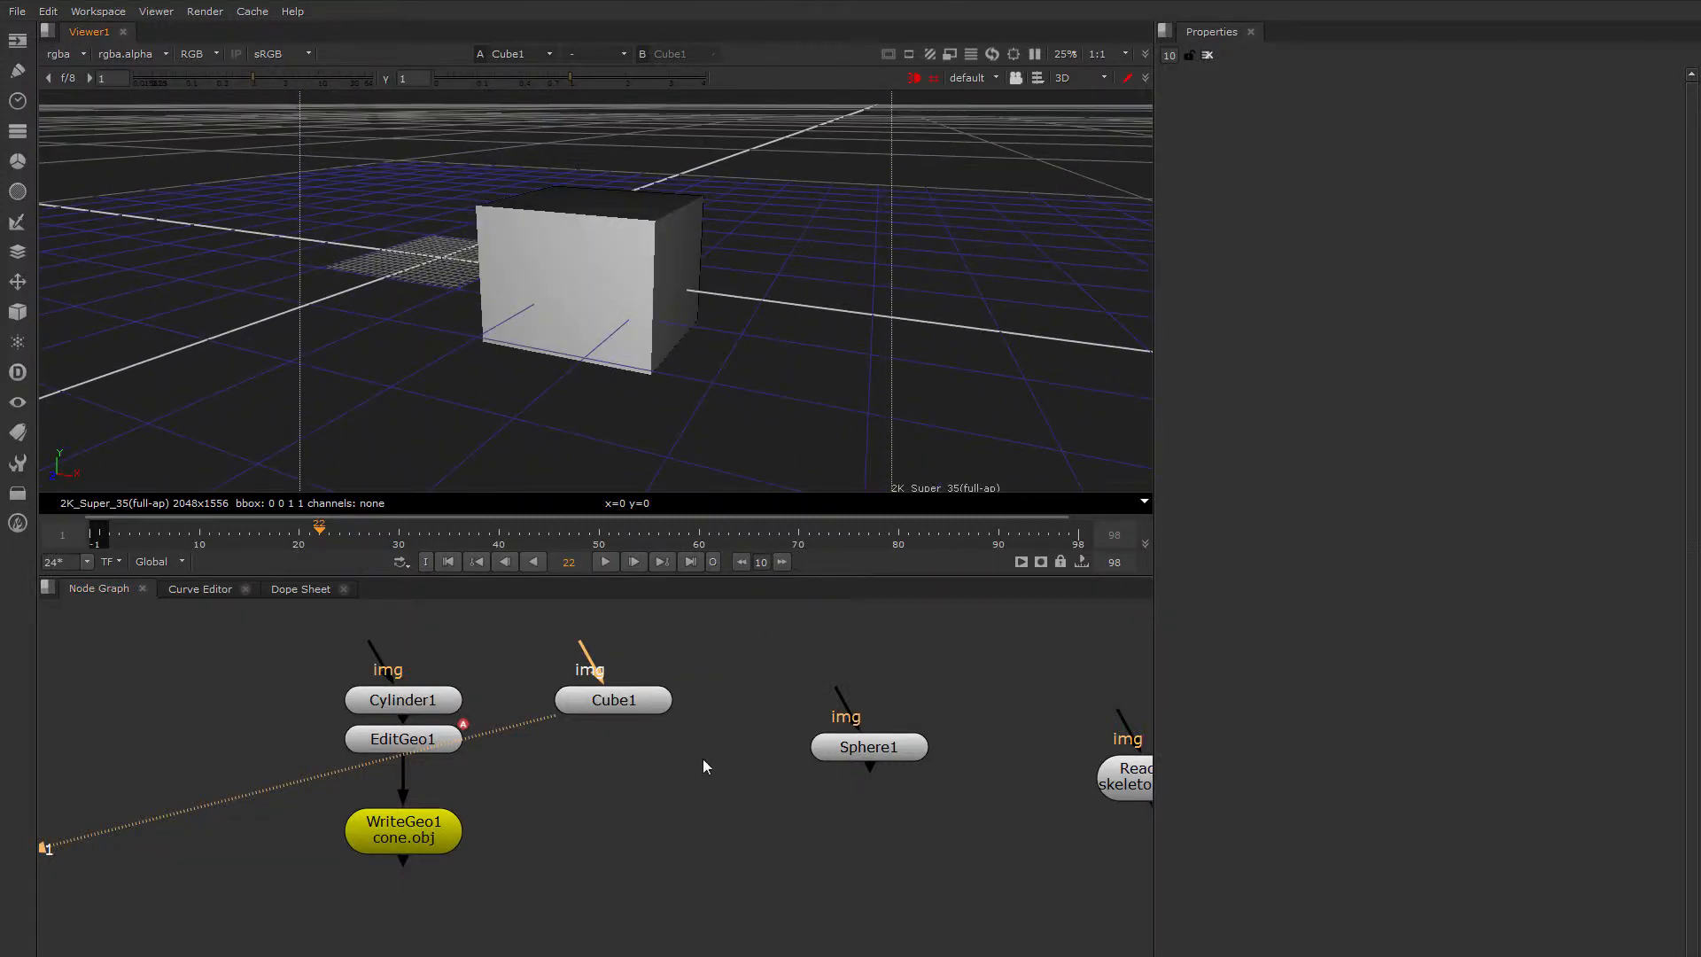
Move Cube1 lower in the node graph, add a ColorBars node above it and connect it to Cube1's img input
{"action": "middle_click_drag", "start_coordinate": [704, 758], "coordinate": [718, 798]}
{"action": "left_click_drag", "start_coordinate": [648, 747], "coordinate": [677, 785]}
{"action": "middle_click_drag", "start_coordinate": [664, 656], "coordinate": [648, 665]}
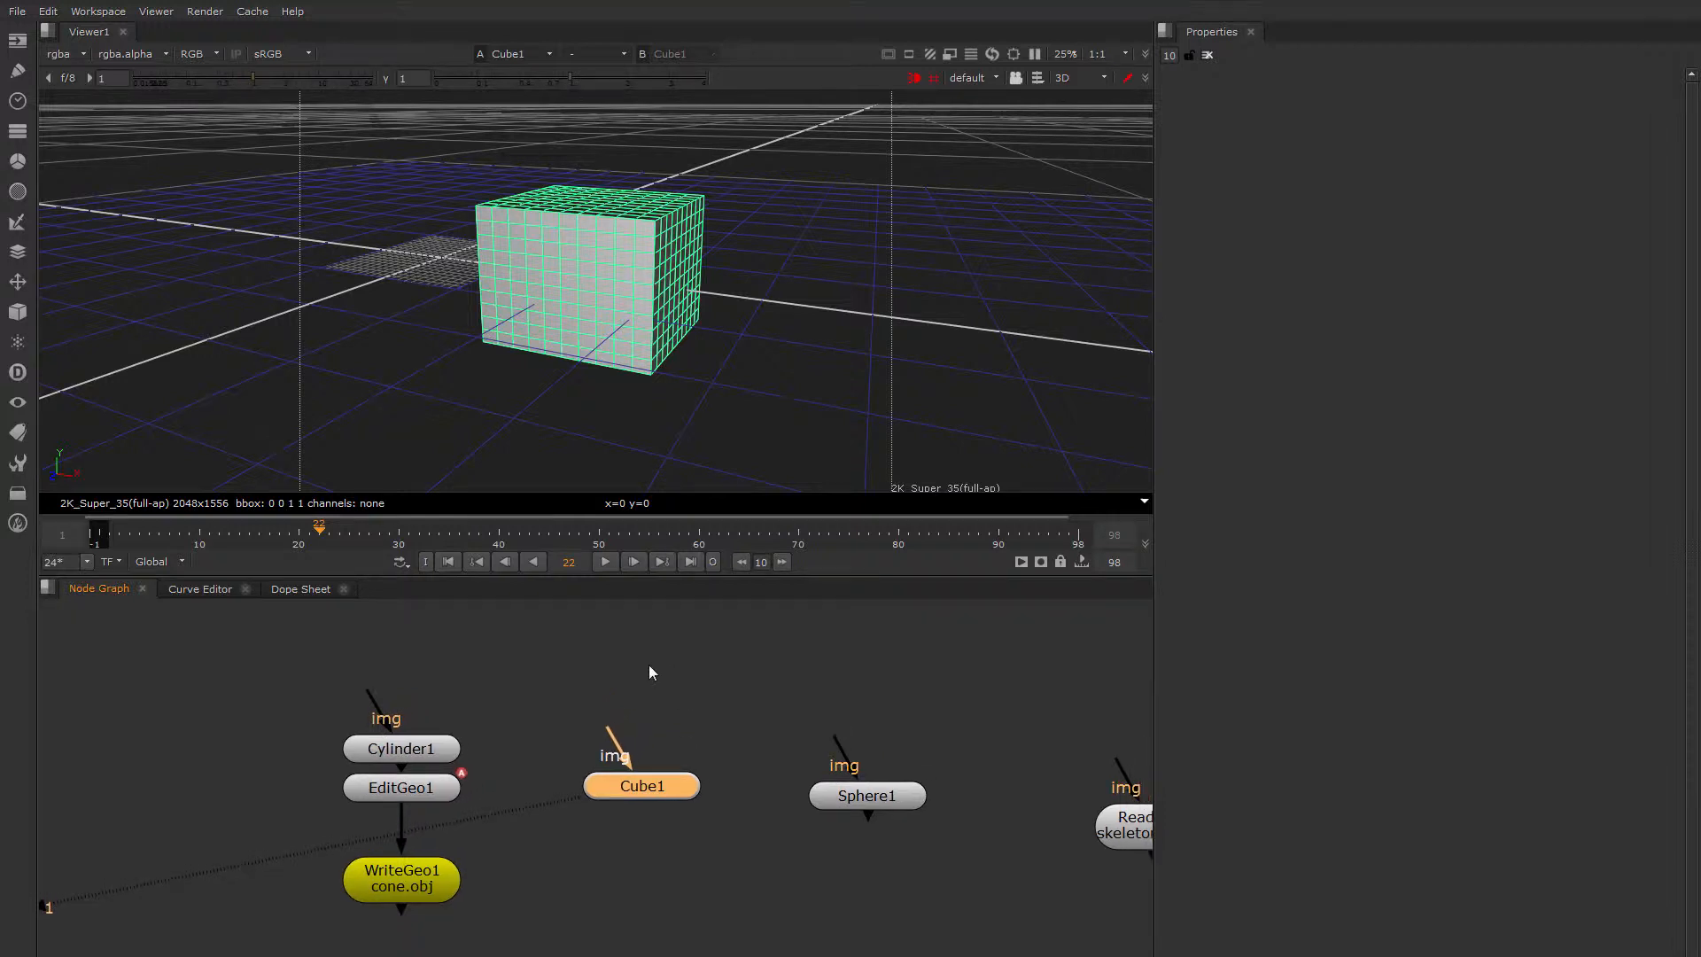
{"action": "left_click", "coordinate": [649, 666]}
{"action": "key", "text": "Tab"}
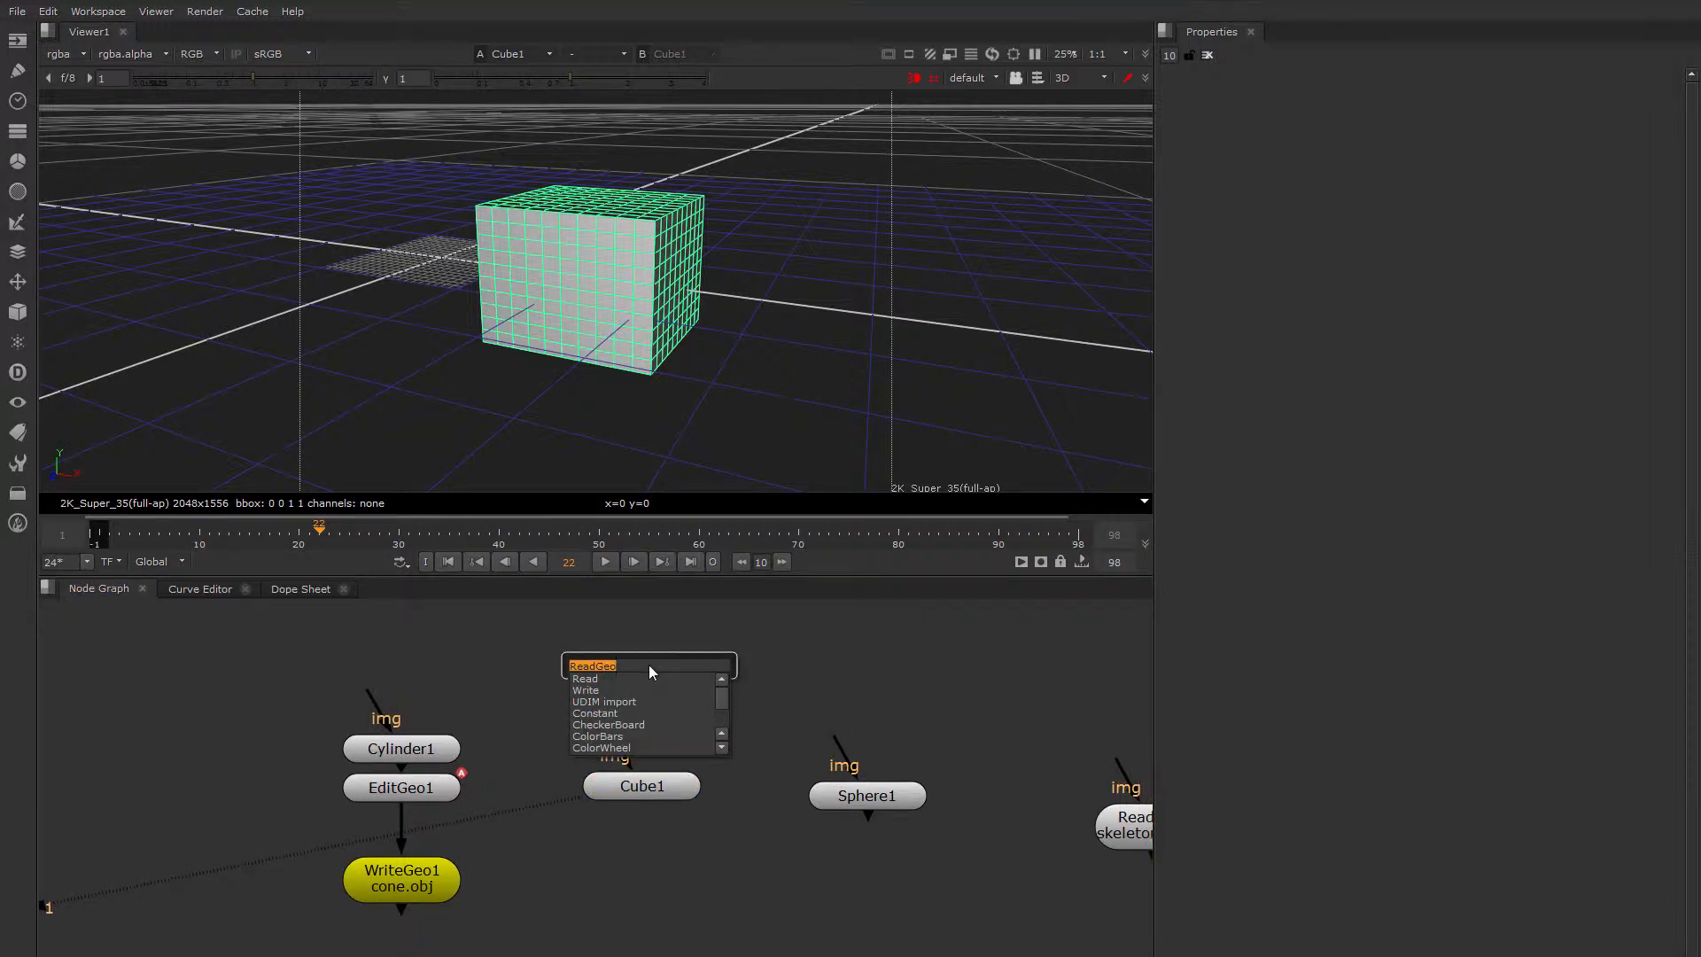
{"action": "type", "text": "ColorBars"}
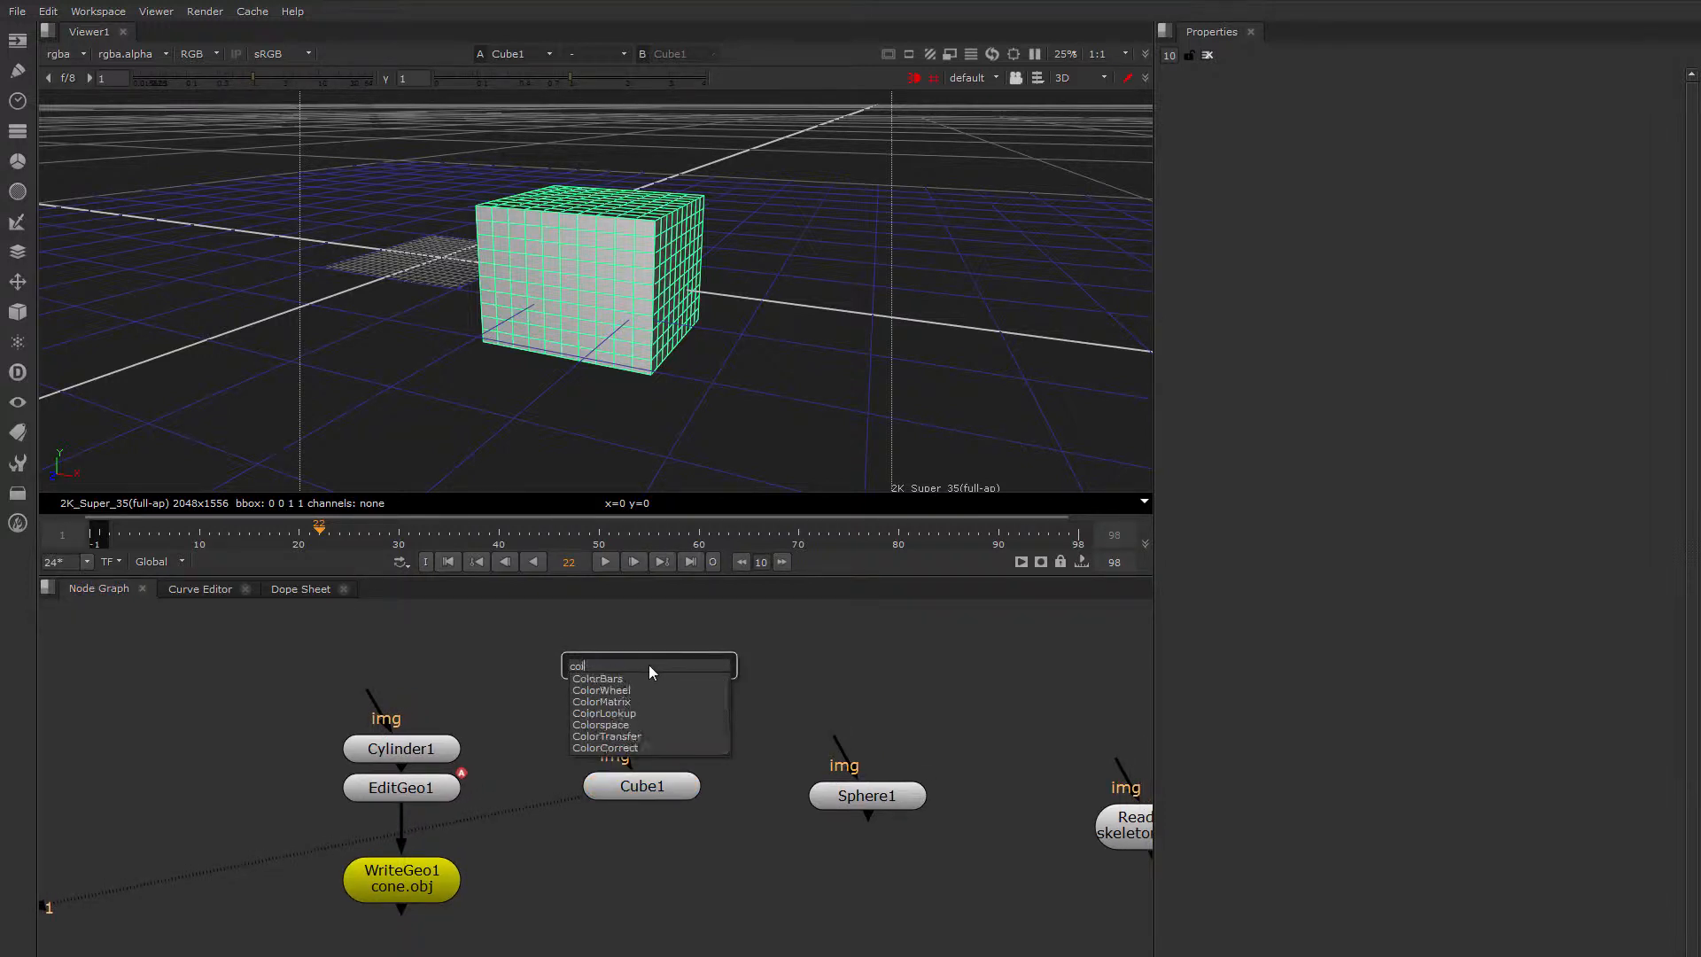
{"action": "key", "text": "Return"}
{"action": "left_click_drag", "start_coordinate": [624, 733], "coordinate": [660, 664]}
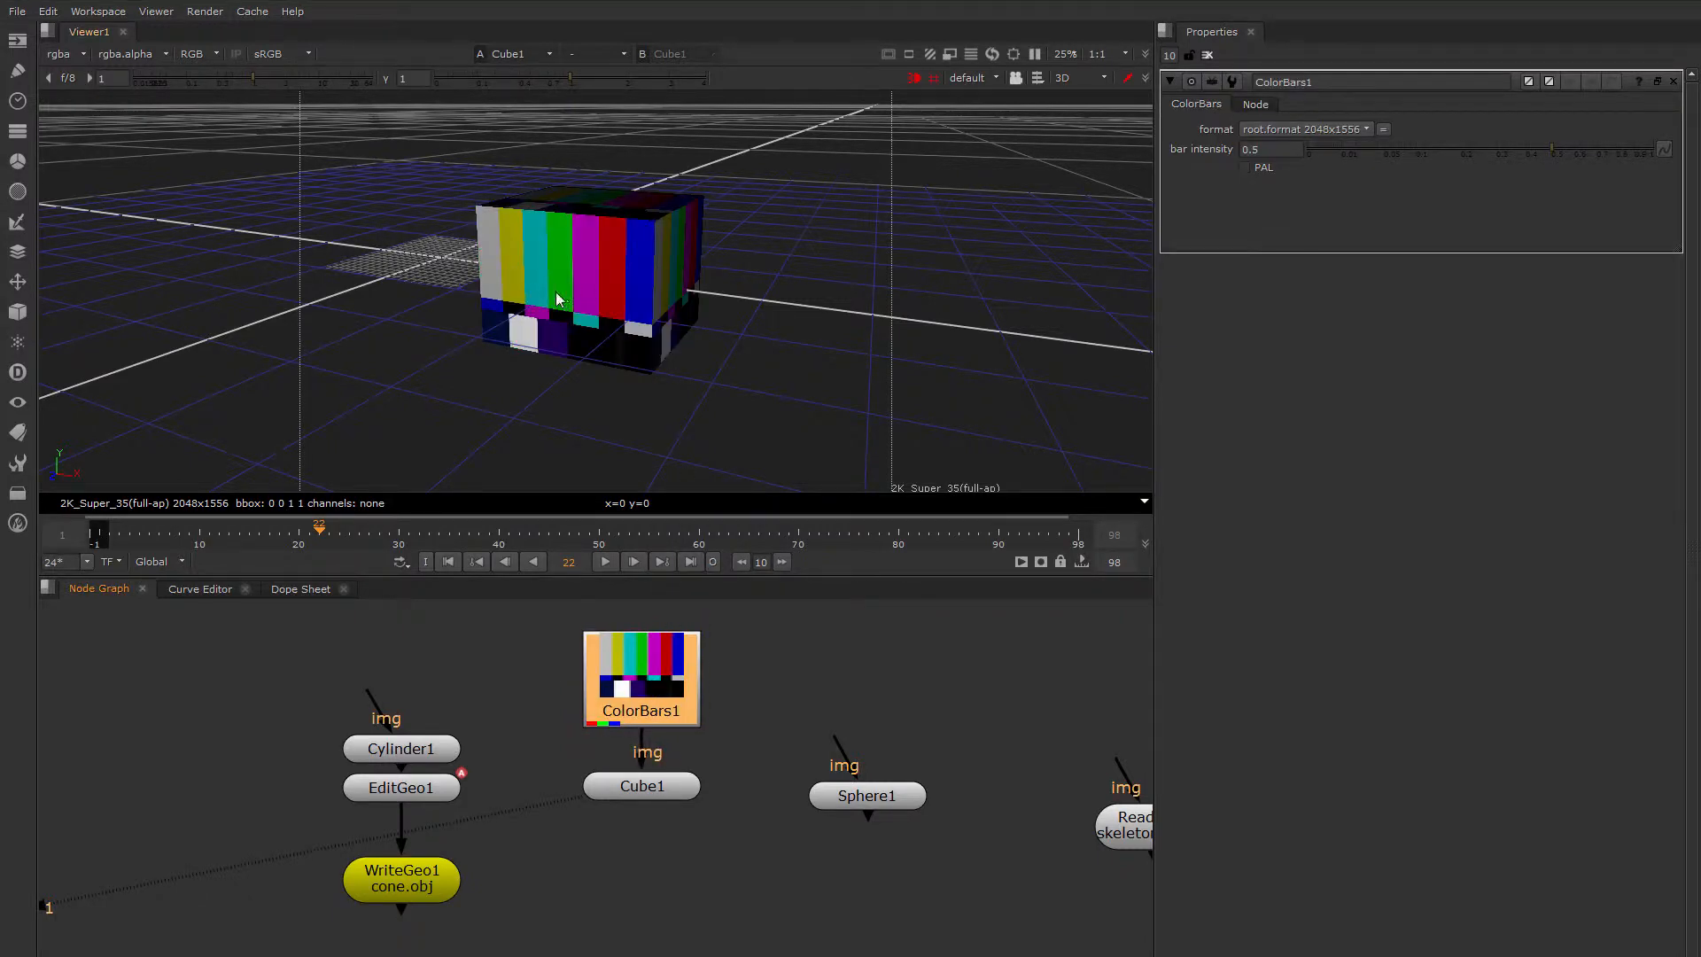
{"action": "left_click_drag", "start_coordinate": [557, 299], "coordinate": [638, 384], "text": "ctrl"}
{"action": "left_click_drag", "start_coordinate": [470, 319], "coordinate": [561, 280], "text": "ctrl"}
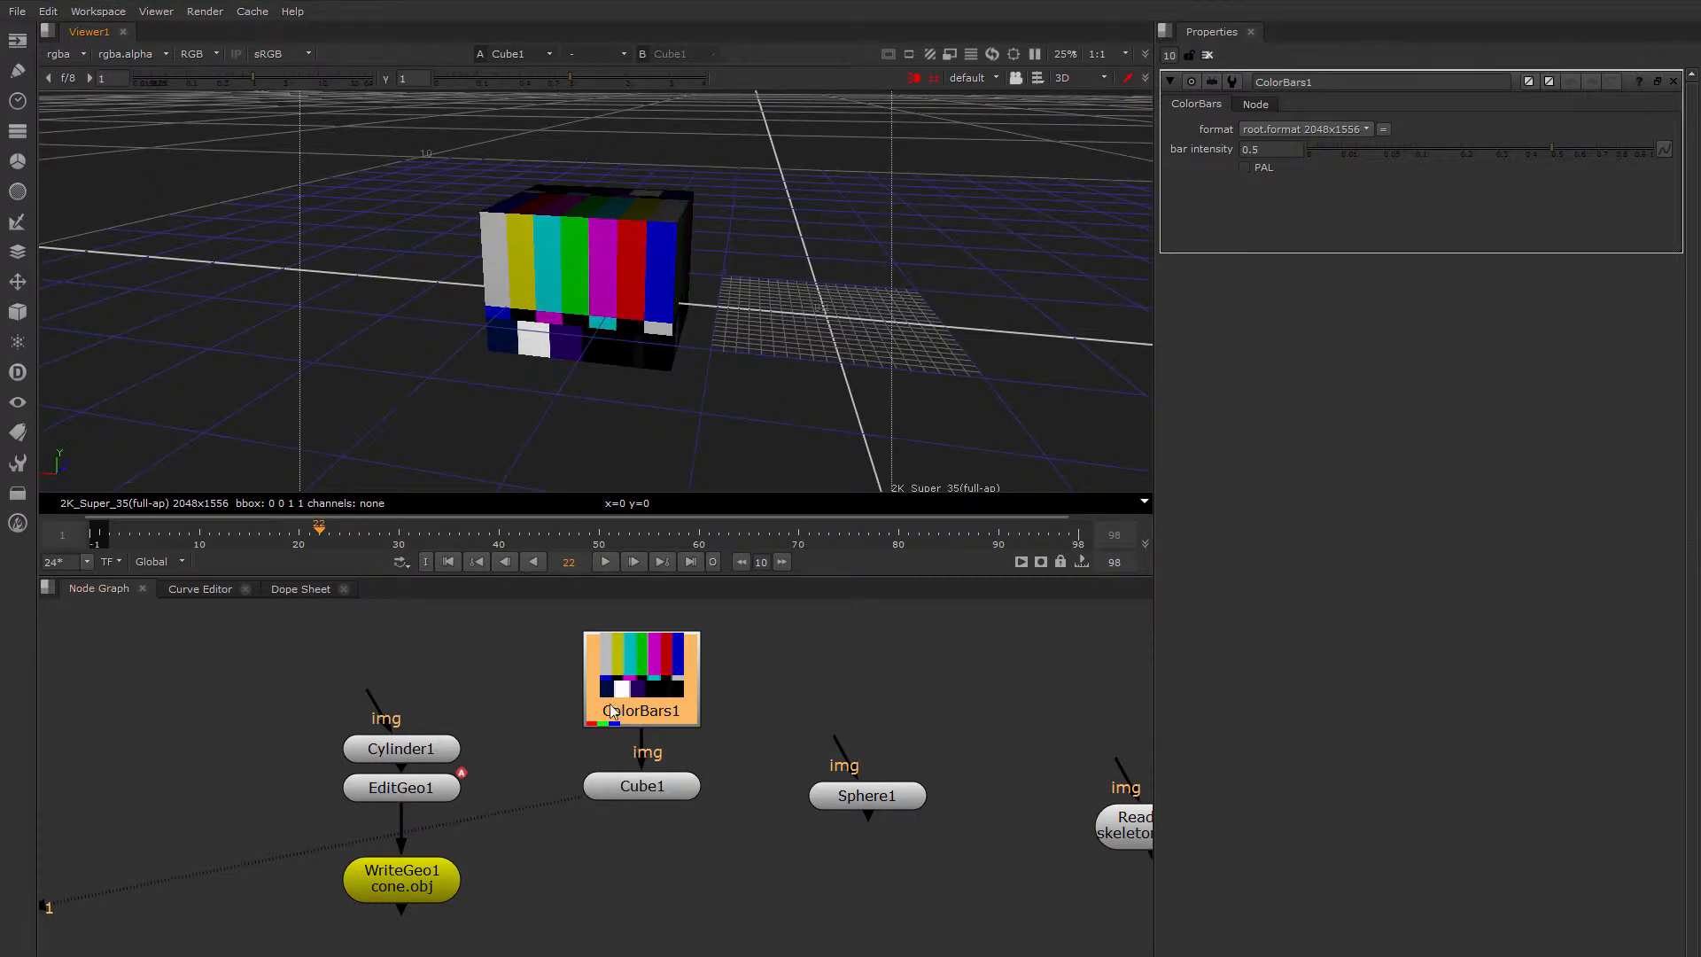
Space out the Cube1, EditGeo1 and ColorBars1 nodes, and connect the img inputs of Cylinder1 and Sphere1 to ColorBars1
{"action": "left_click_drag", "start_coordinate": [658, 797], "coordinate": [657, 810]}
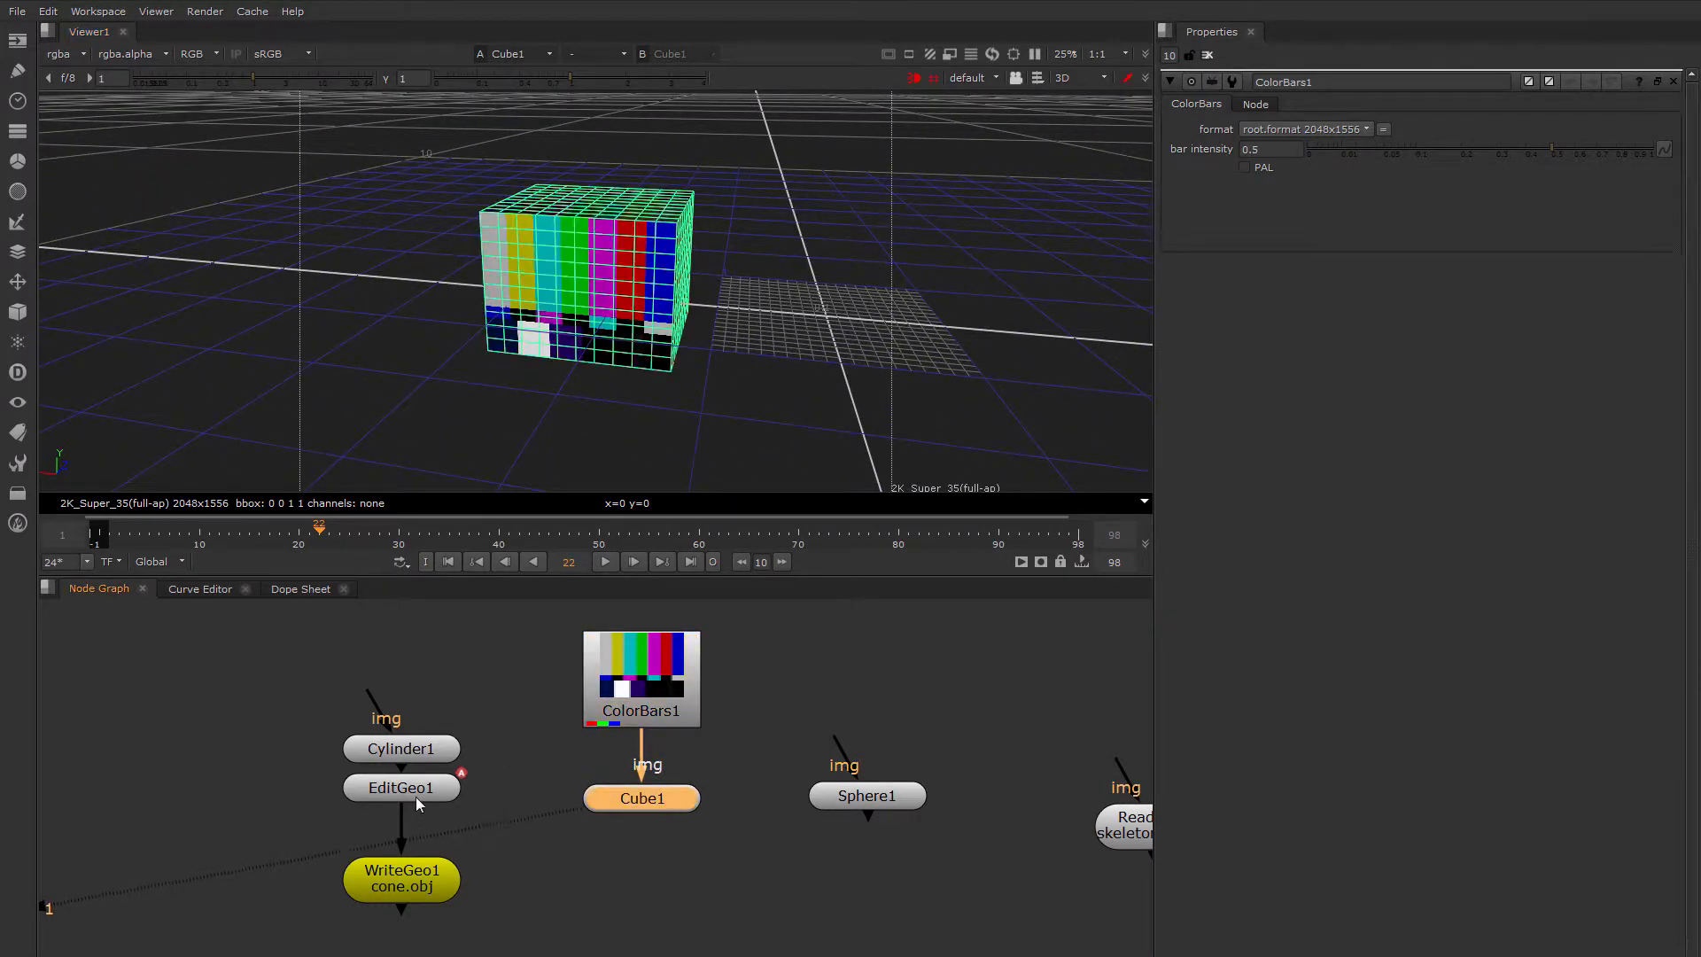
{"action": "left_click_drag", "start_coordinate": [416, 796], "coordinate": [416, 825]}
{"action": "left_click_drag", "start_coordinate": [640, 719], "coordinate": [648, 679]}
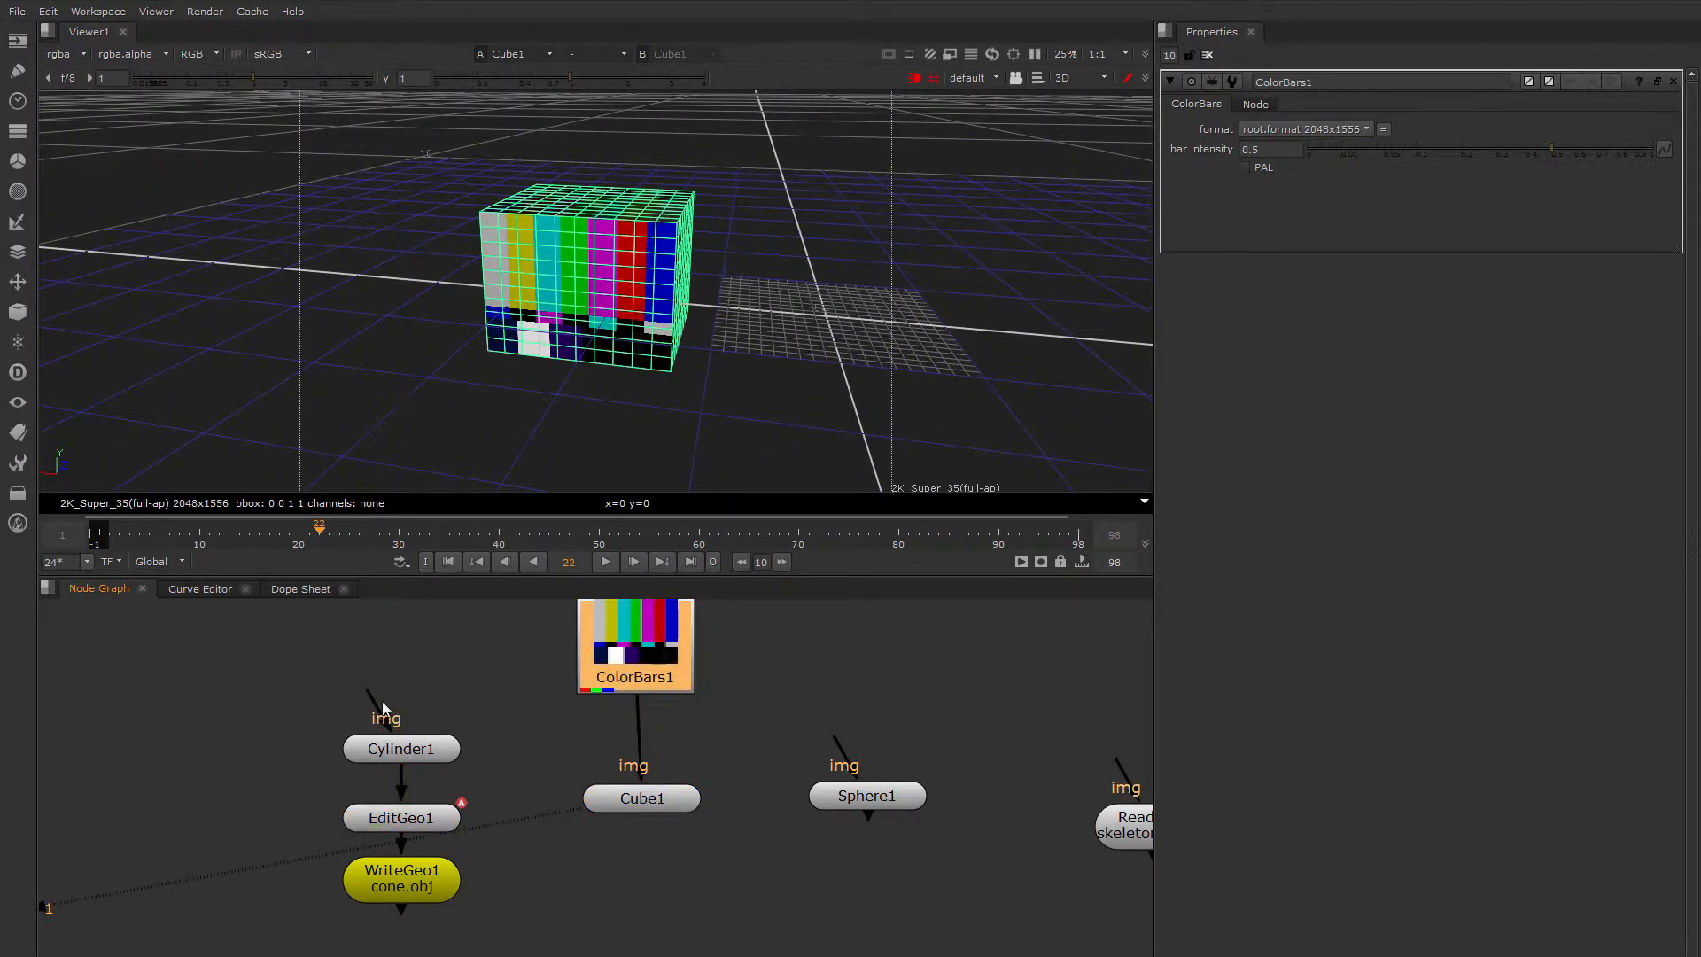
{"action": "left_click_drag", "start_coordinate": [385, 709], "coordinate": [636, 660]}
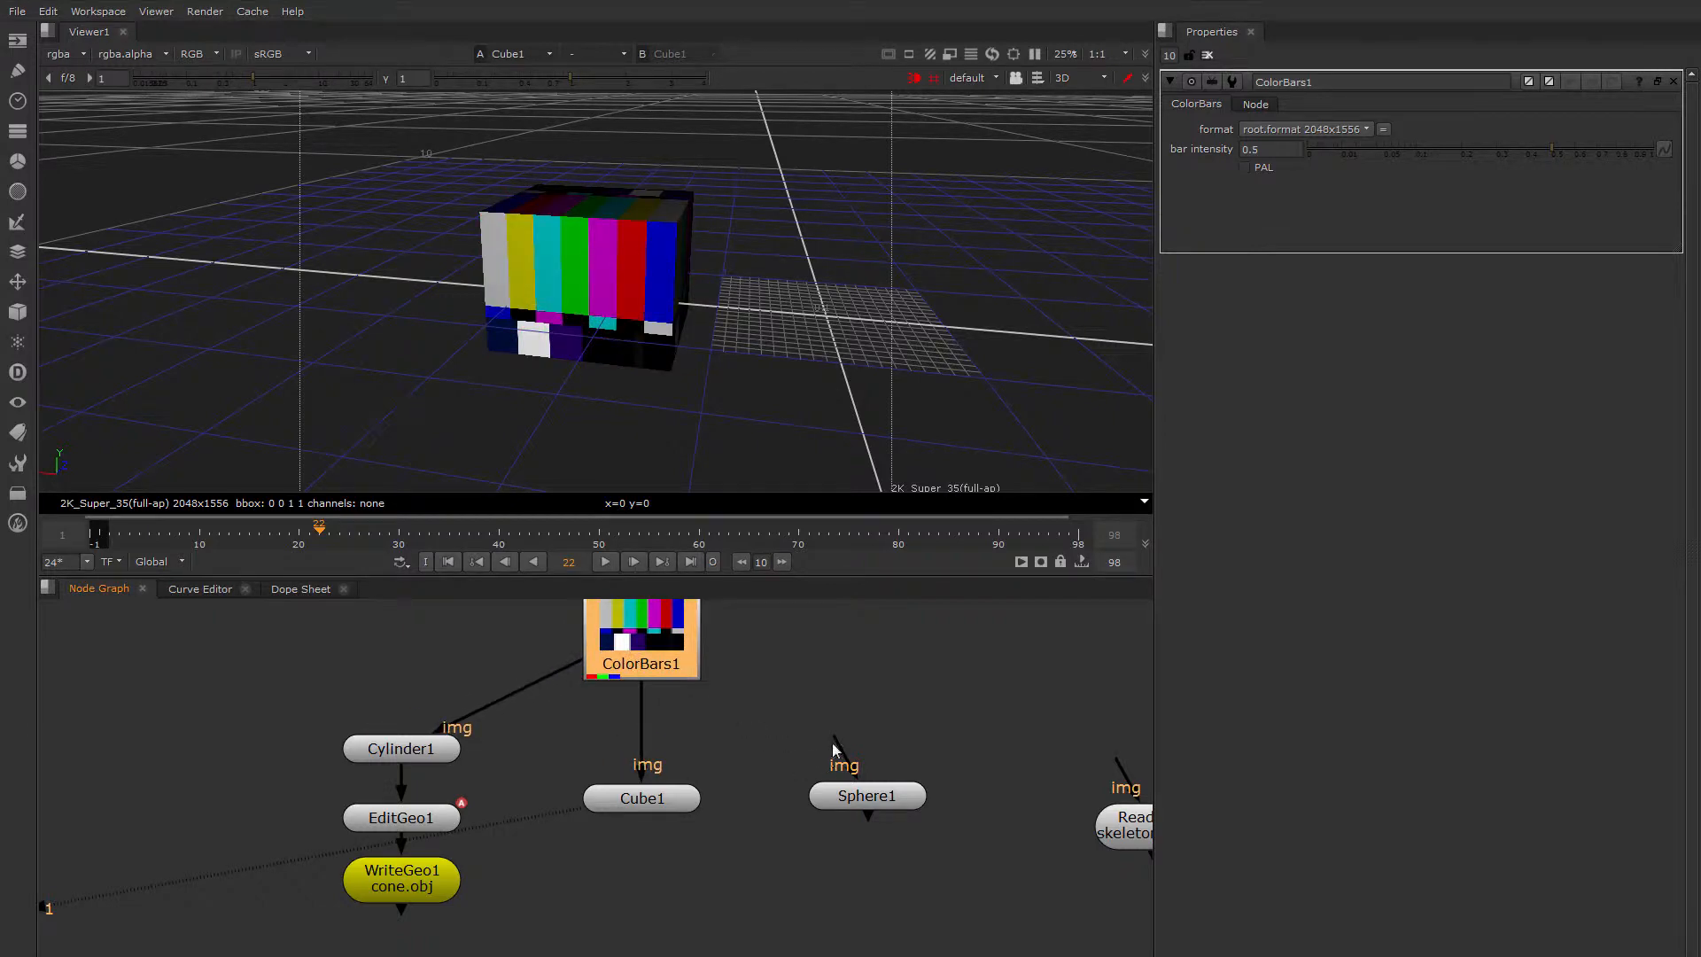
{"action": "left_click_drag", "start_coordinate": [833, 749], "coordinate": [669, 660]}
Display Sphere1 and Cylinder1 in turn in the viewer and examine how the color bars wrap around each shape
{"action": "left_click", "coordinate": [868, 791]}
{"action": "key", "text": "1"}
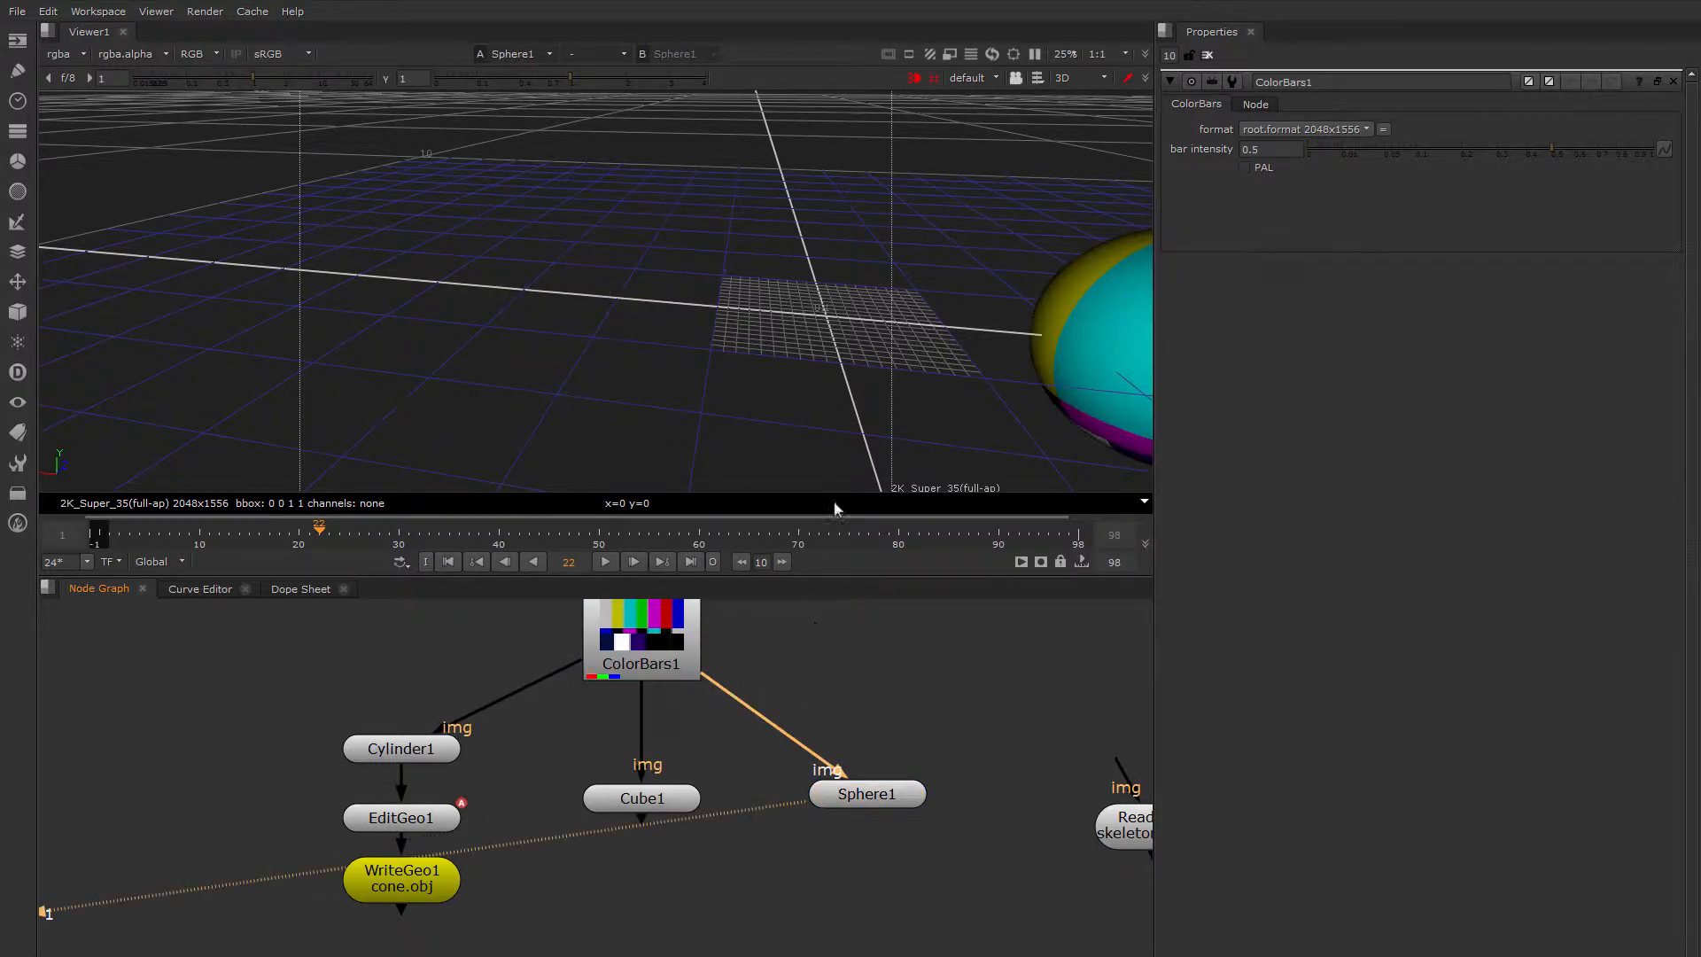
{"action": "scroll", "coordinate": [838, 302], "scroll_direction": "down", "scroll_amount": 4}
{"action": "left_click_drag", "start_coordinate": [838, 302], "coordinate": [574, 344], "text": "ctrl"}
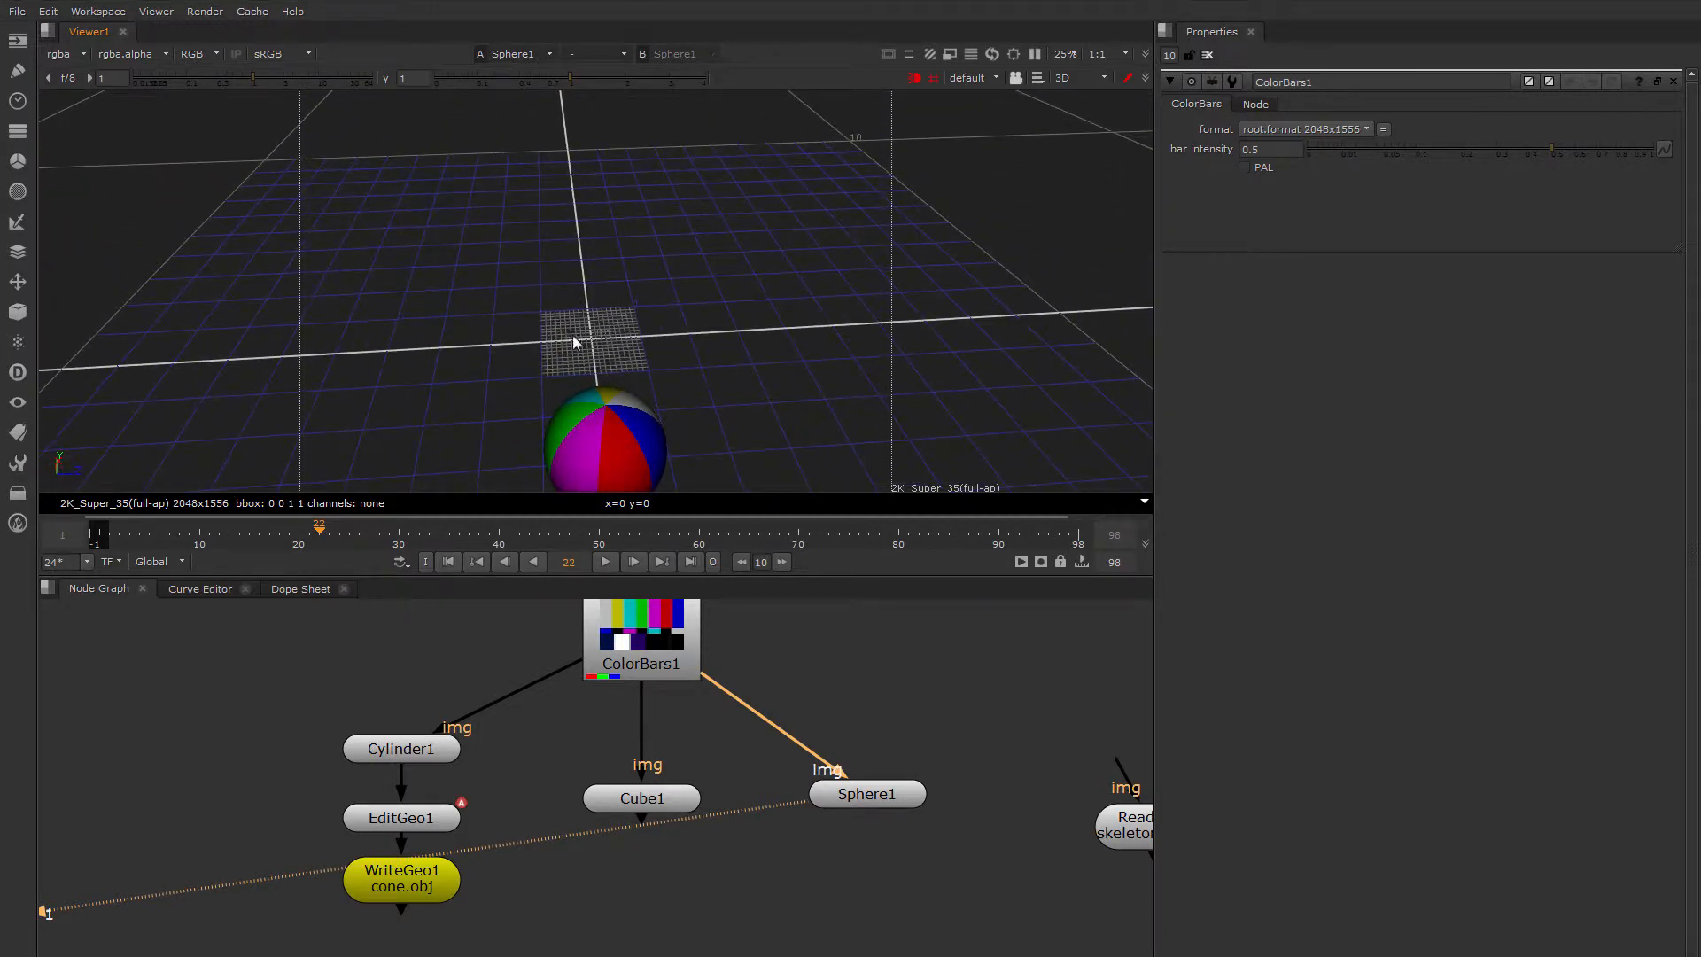
{"action": "left_click", "coordinate": [413, 753]}
{"action": "key", "text": "1"}
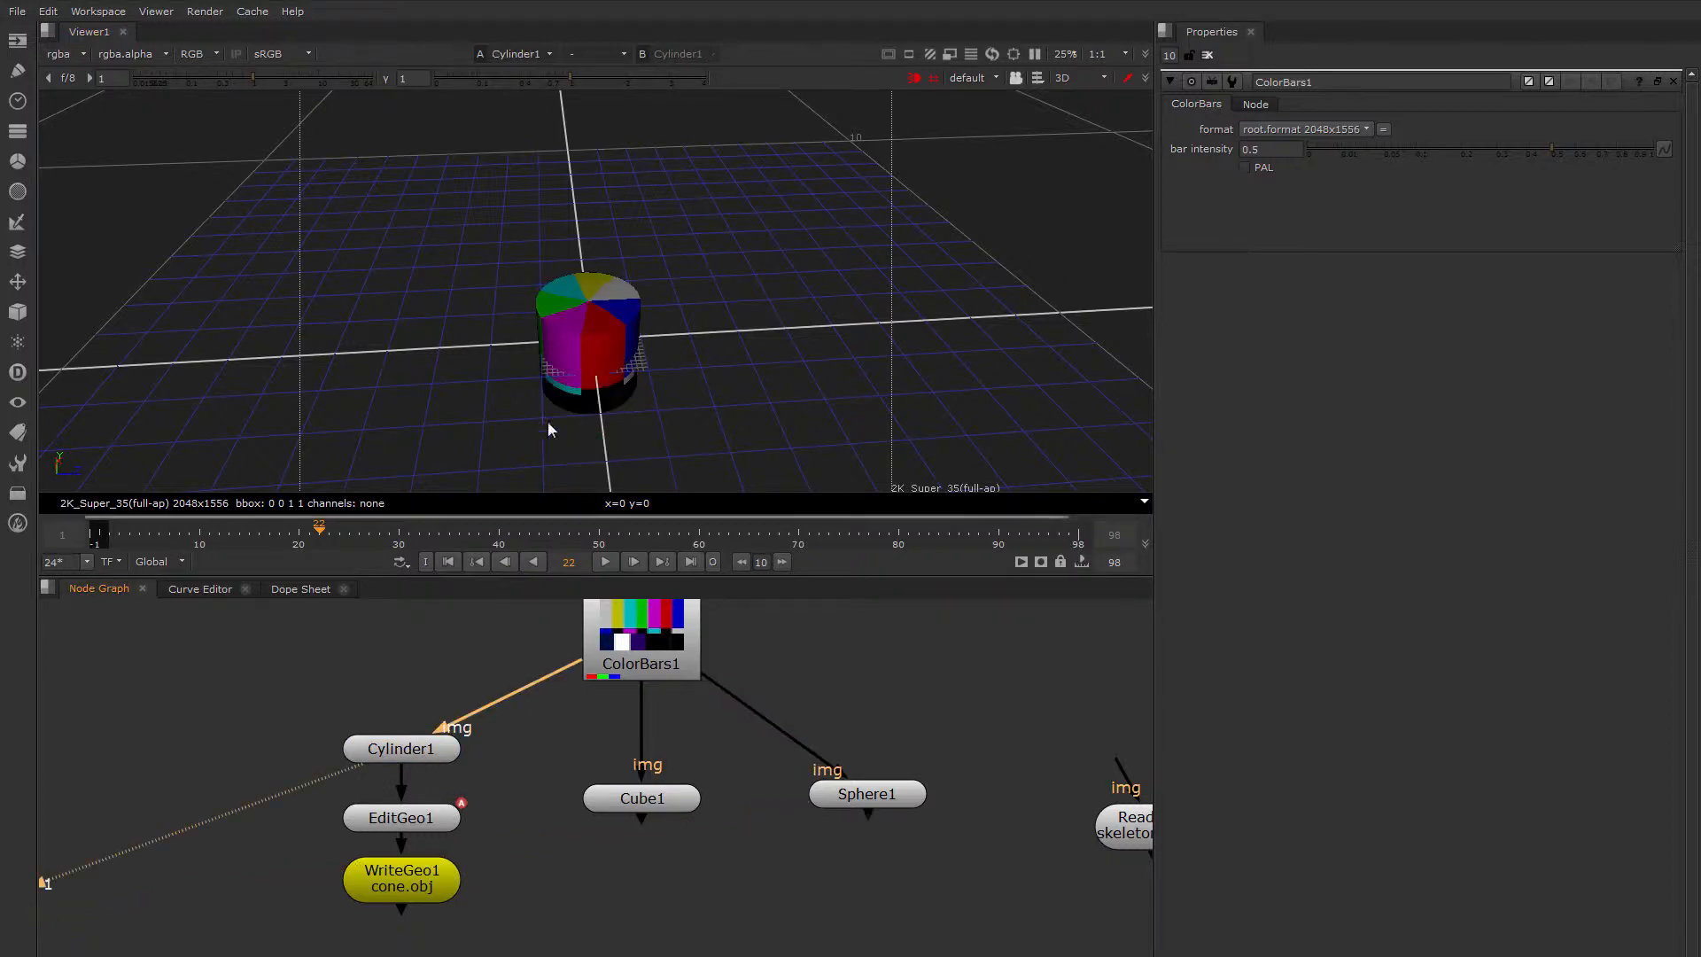
{"action": "left_click_drag", "start_coordinate": [550, 429], "coordinate": [633, 389], "text": "ctrl"}
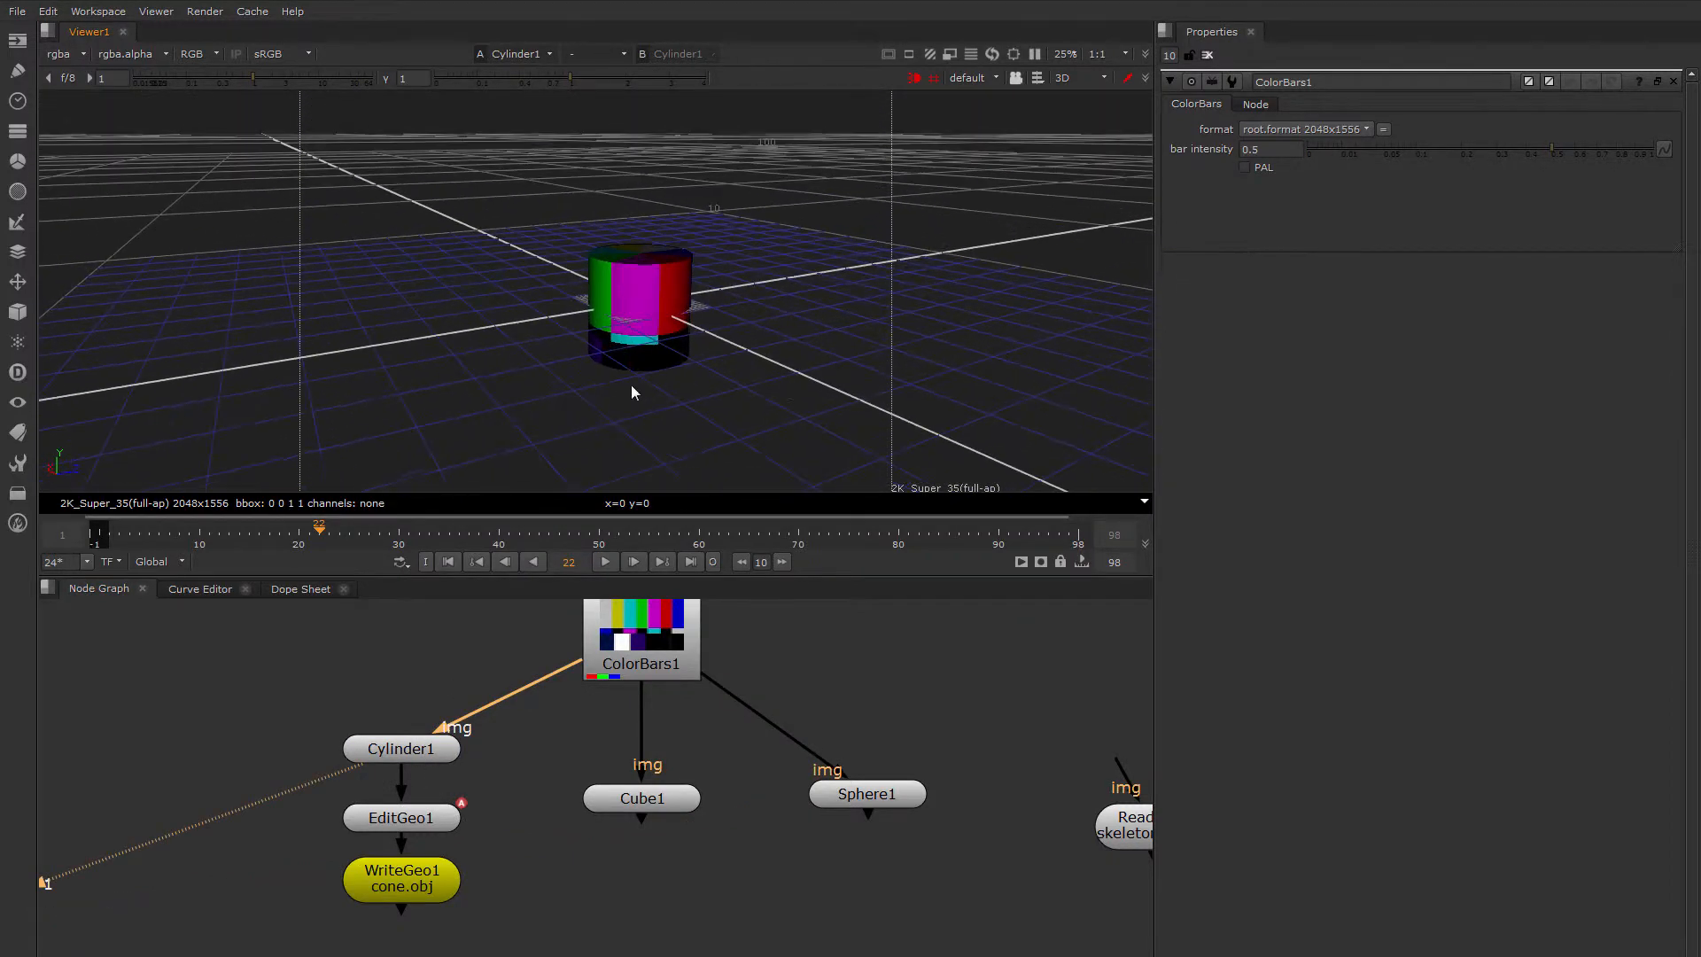
{"action": "scroll", "coordinate": [637, 307], "scroll_direction": "up", "scroll_amount": 3}
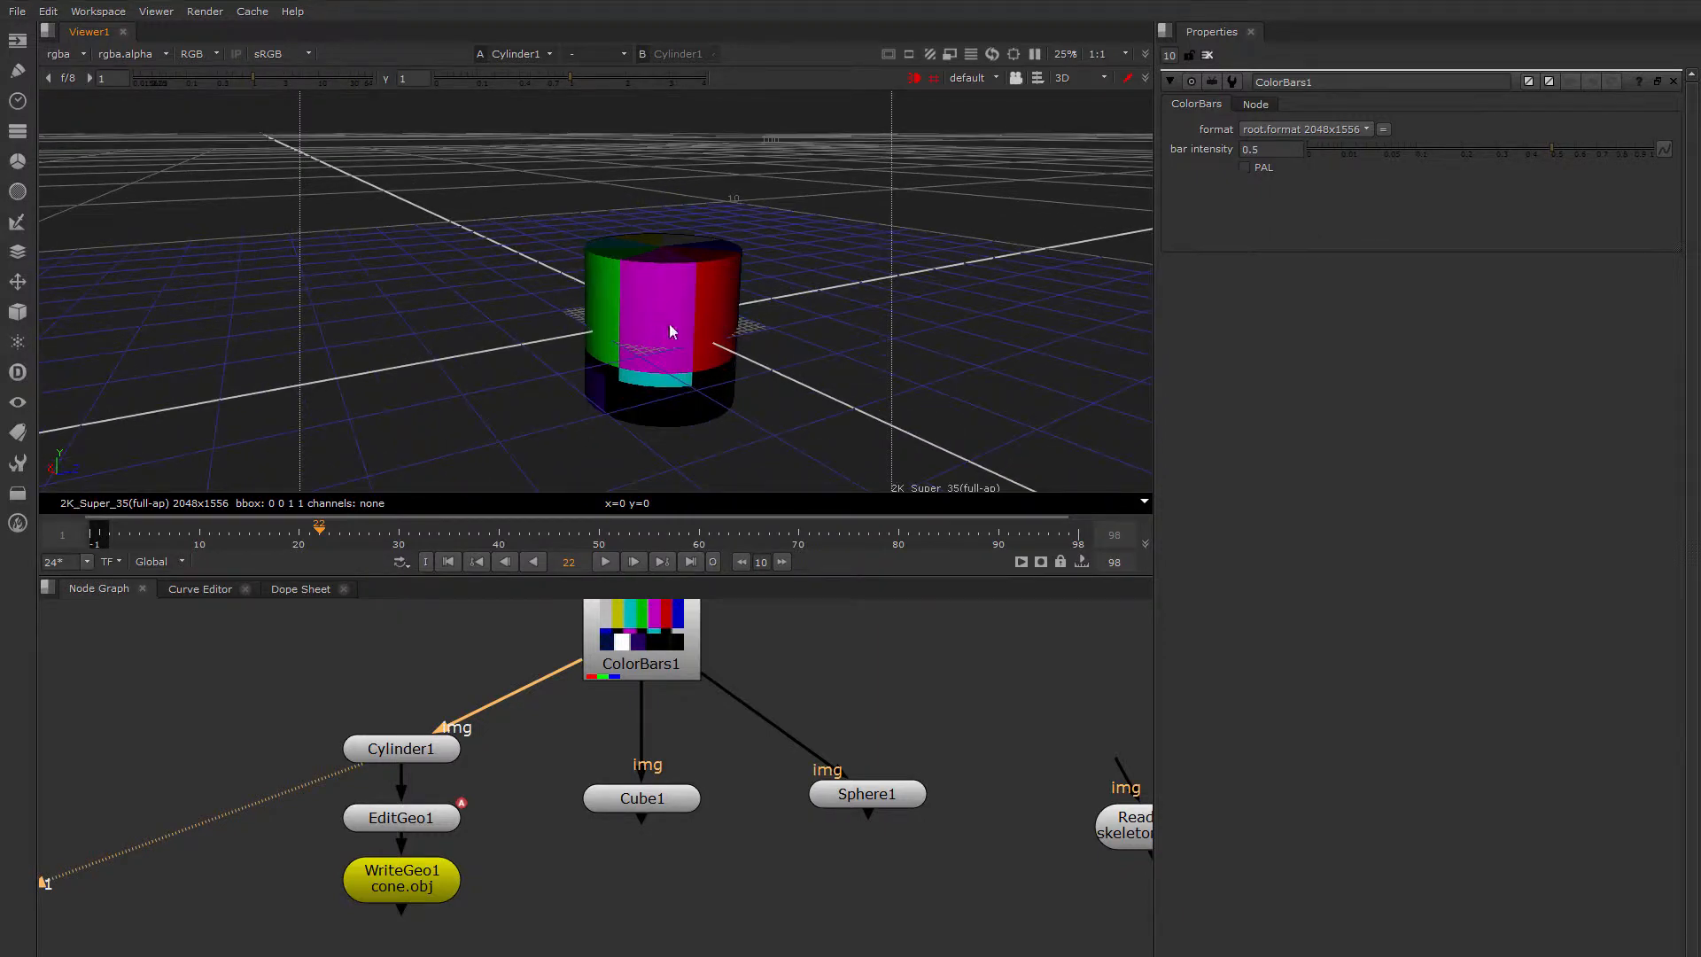
Move the ReadGeo1 node slightly higher in the node graph and close all open node properties
{"action": "middle_click_drag", "start_coordinate": [868, 711], "coordinate": [416, 699]}
{"action": "left_click_drag", "start_coordinate": [751, 826], "coordinate": [721, 789]}
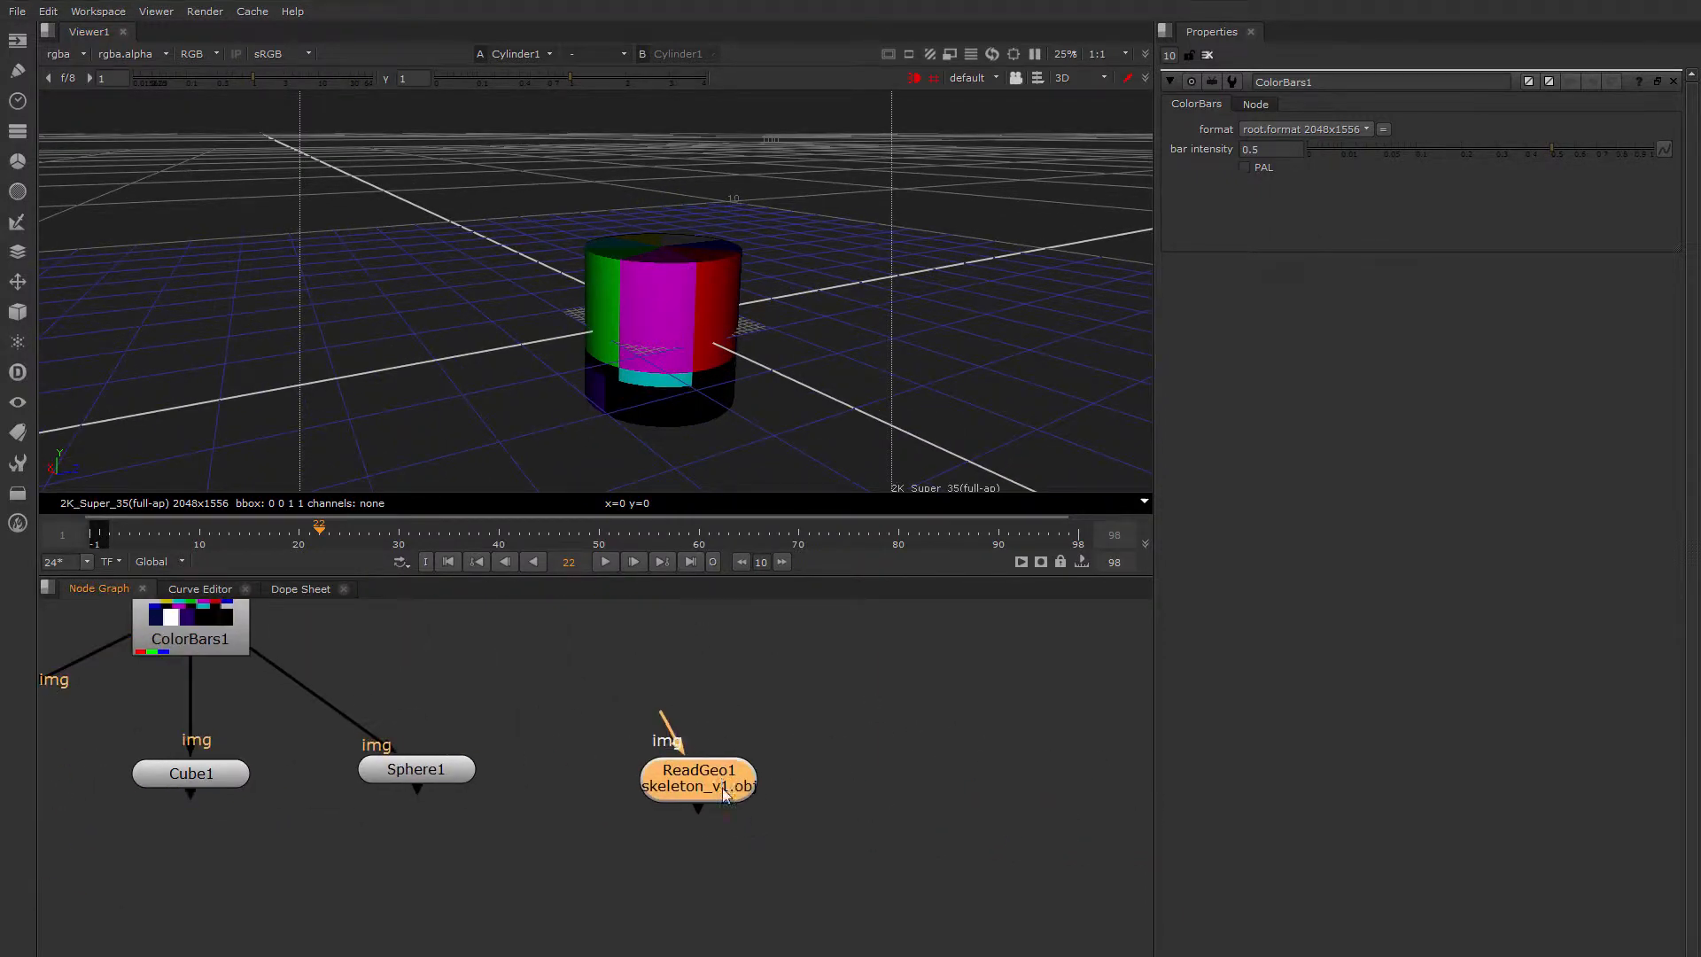
{"action": "double_click", "coordinate": [721, 786]}
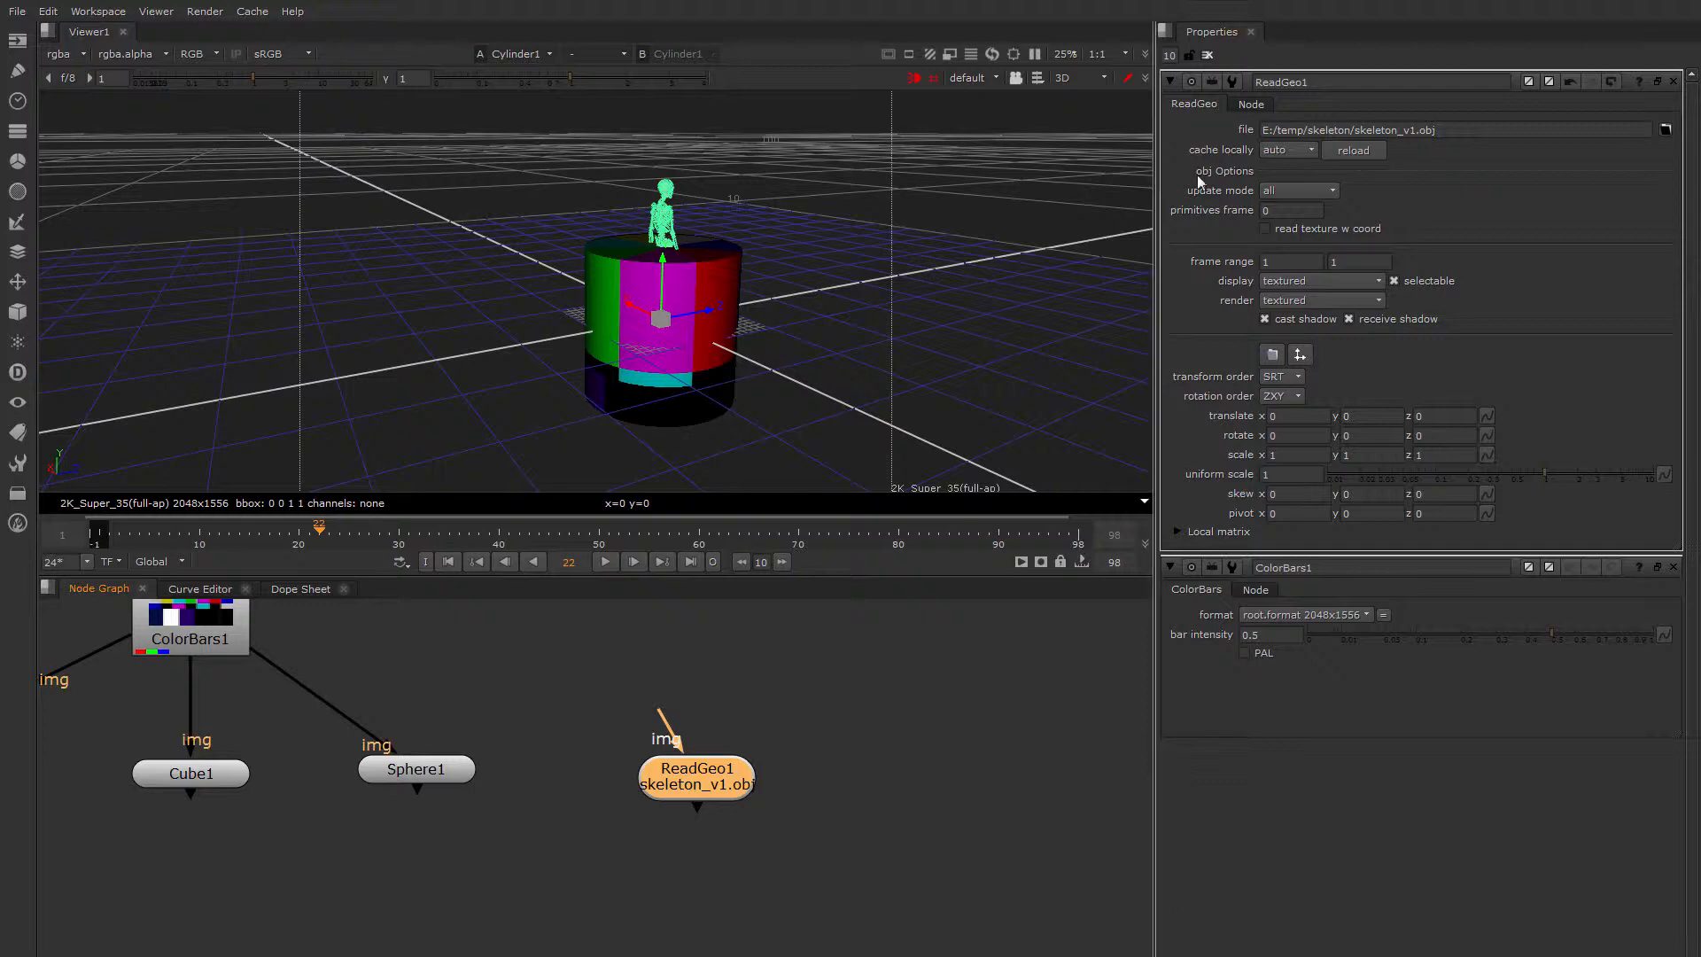
{"action": "left_click", "coordinate": [1206, 56]}
{"action": "middle_click_drag", "start_coordinate": [765, 751], "coordinate": [742, 746]}
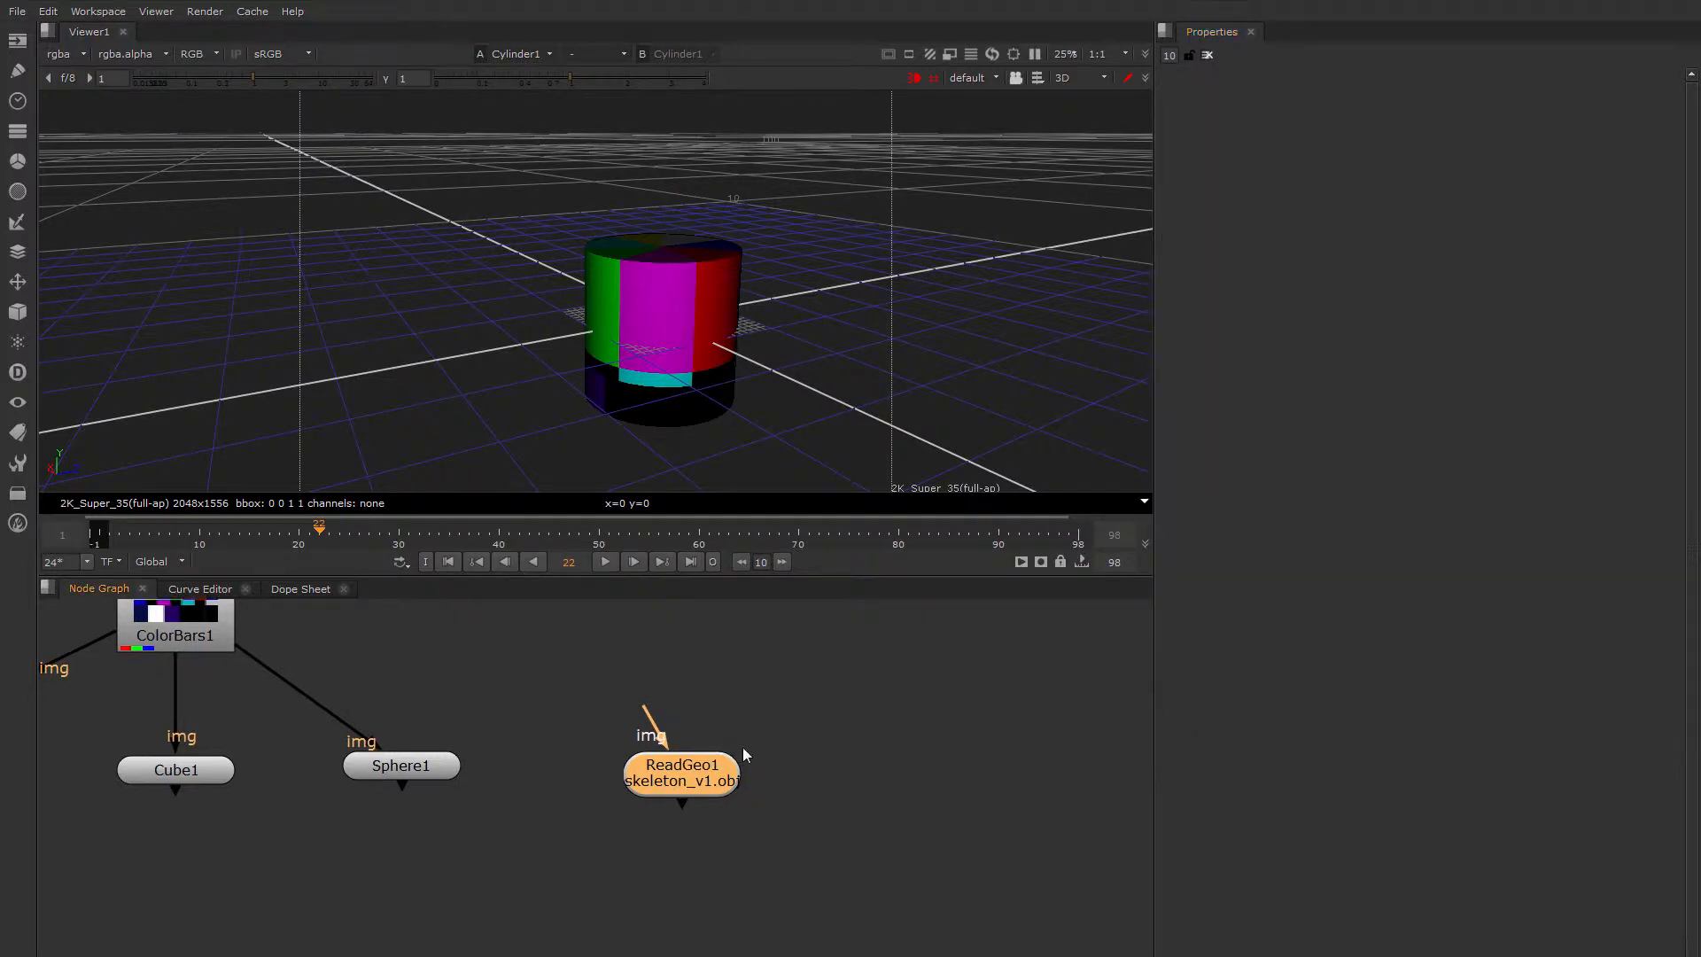
Display the ReadGeo1 skeleton in the viewer and examine its upper body from the front
{"action": "key", "text": "1"}
{"action": "left_click", "coordinate": [742, 747]}
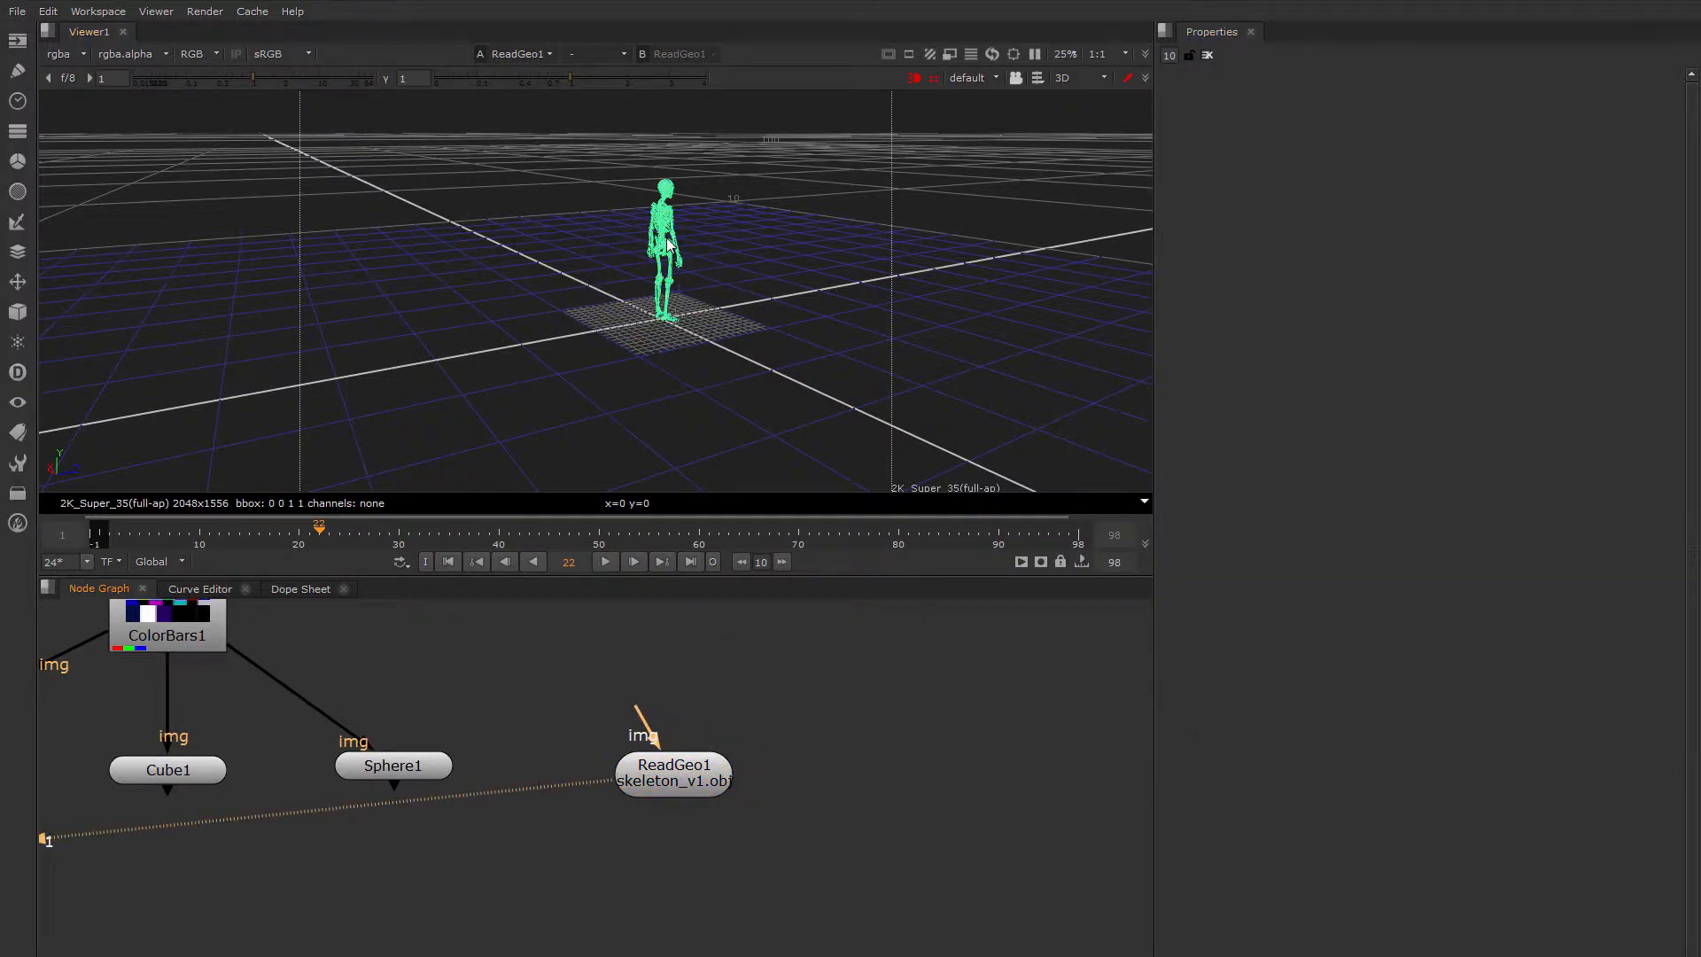
{"action": "scroll", "coordinate": [682, 246], "scroll_direction": "up", "scroll_amount": 5}
{"action": "left_click_drag", "start_coordinate": [728, 241], "coordinate": [525, 282], "text": "ctrl"}
{"action": "left_click", "coordinate": [714, 252]}
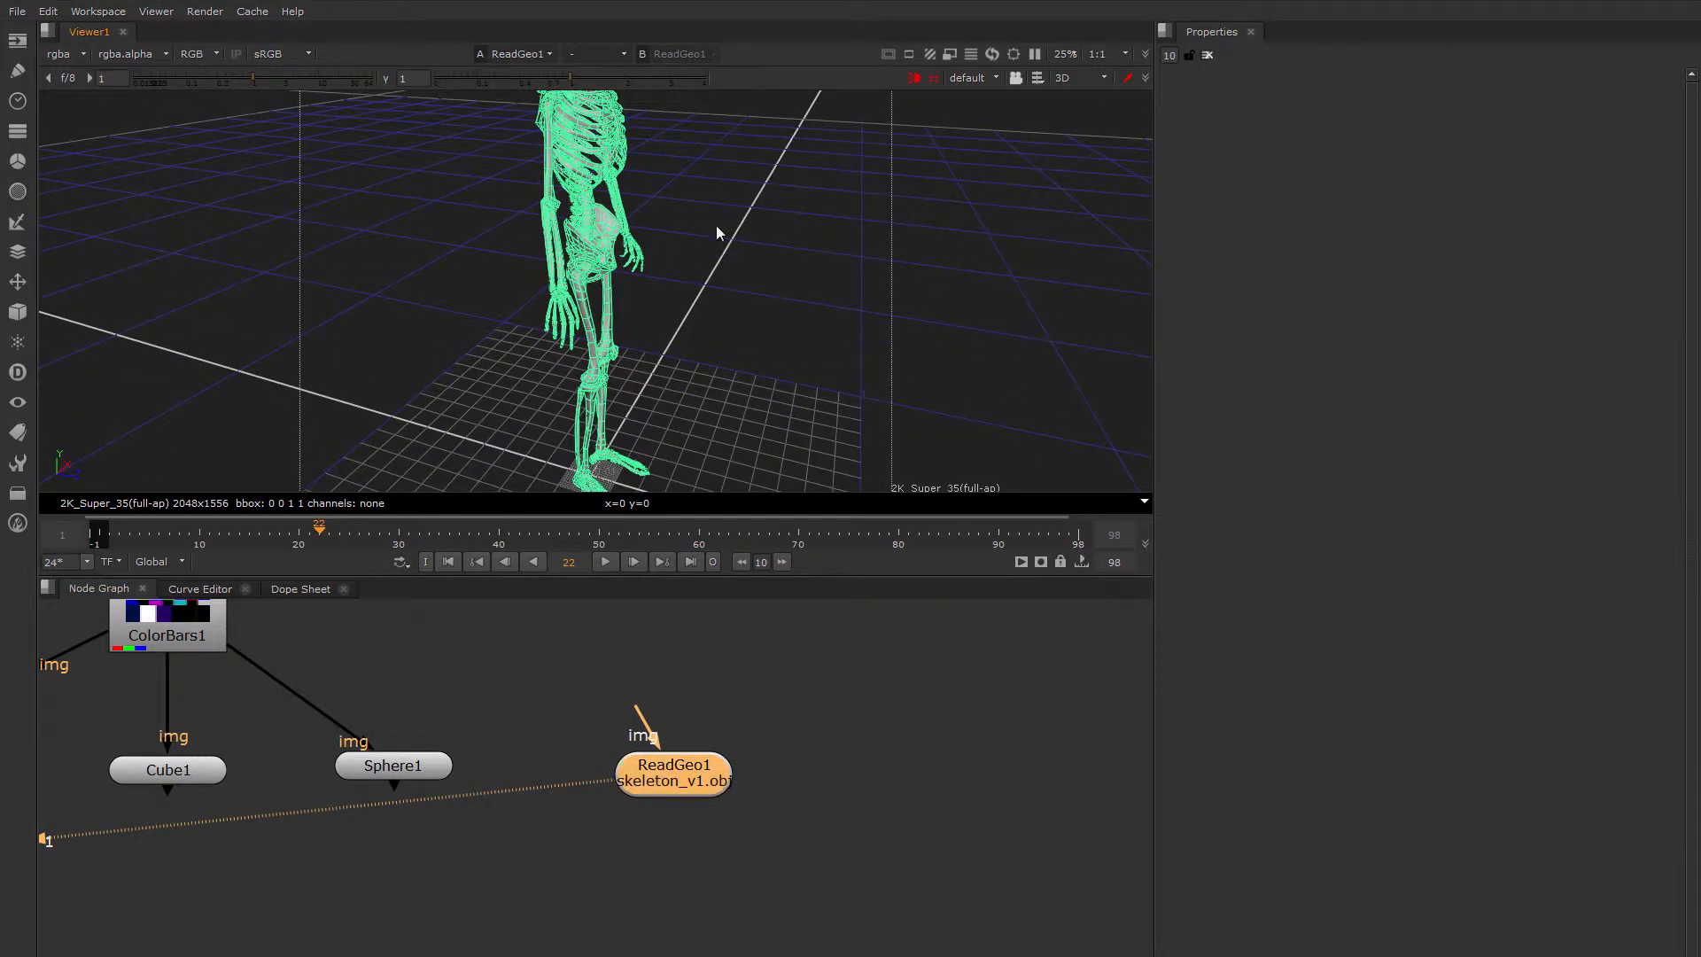
{"action": "left_click_drag", "start_coordinate": [717, 233], "coordinate": [638, 346], "text": "ctrl"}
Add a ColorWheel node, connect it to ReadGeo1's img input and move ReadGeo1 lower in the node graph
{"action": "left_click", "coordinate": [719, 656]}
{"action": "key", "text": "Tab"}
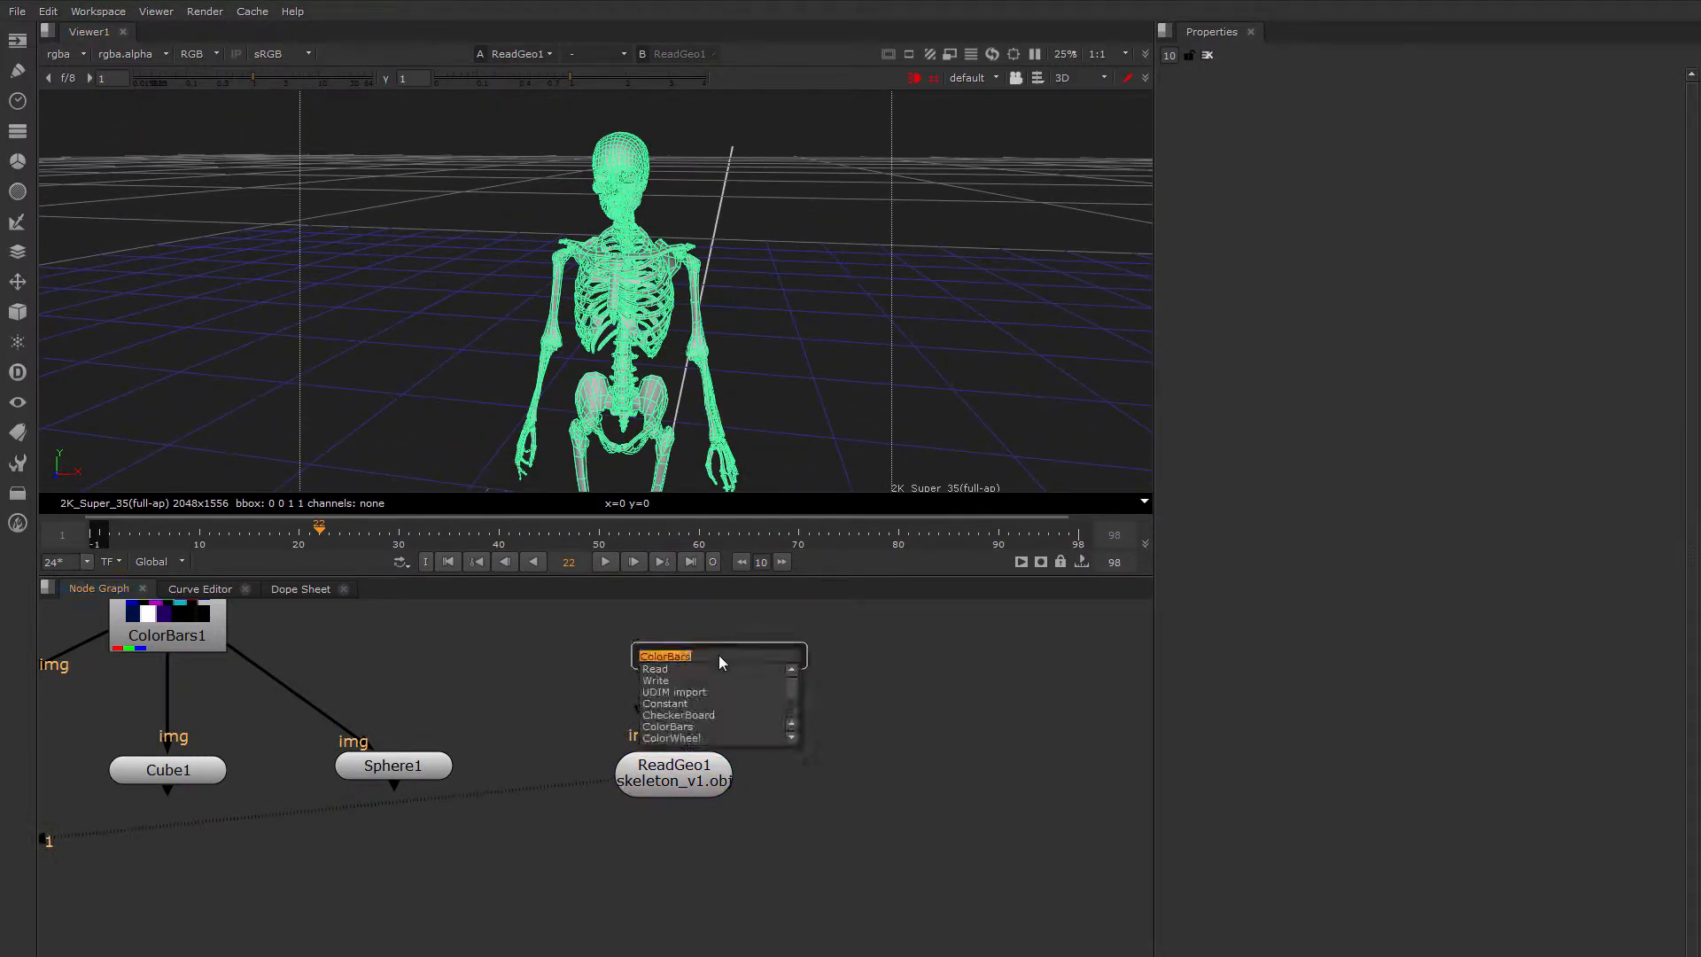
{"action": "type", "text": "colo"}
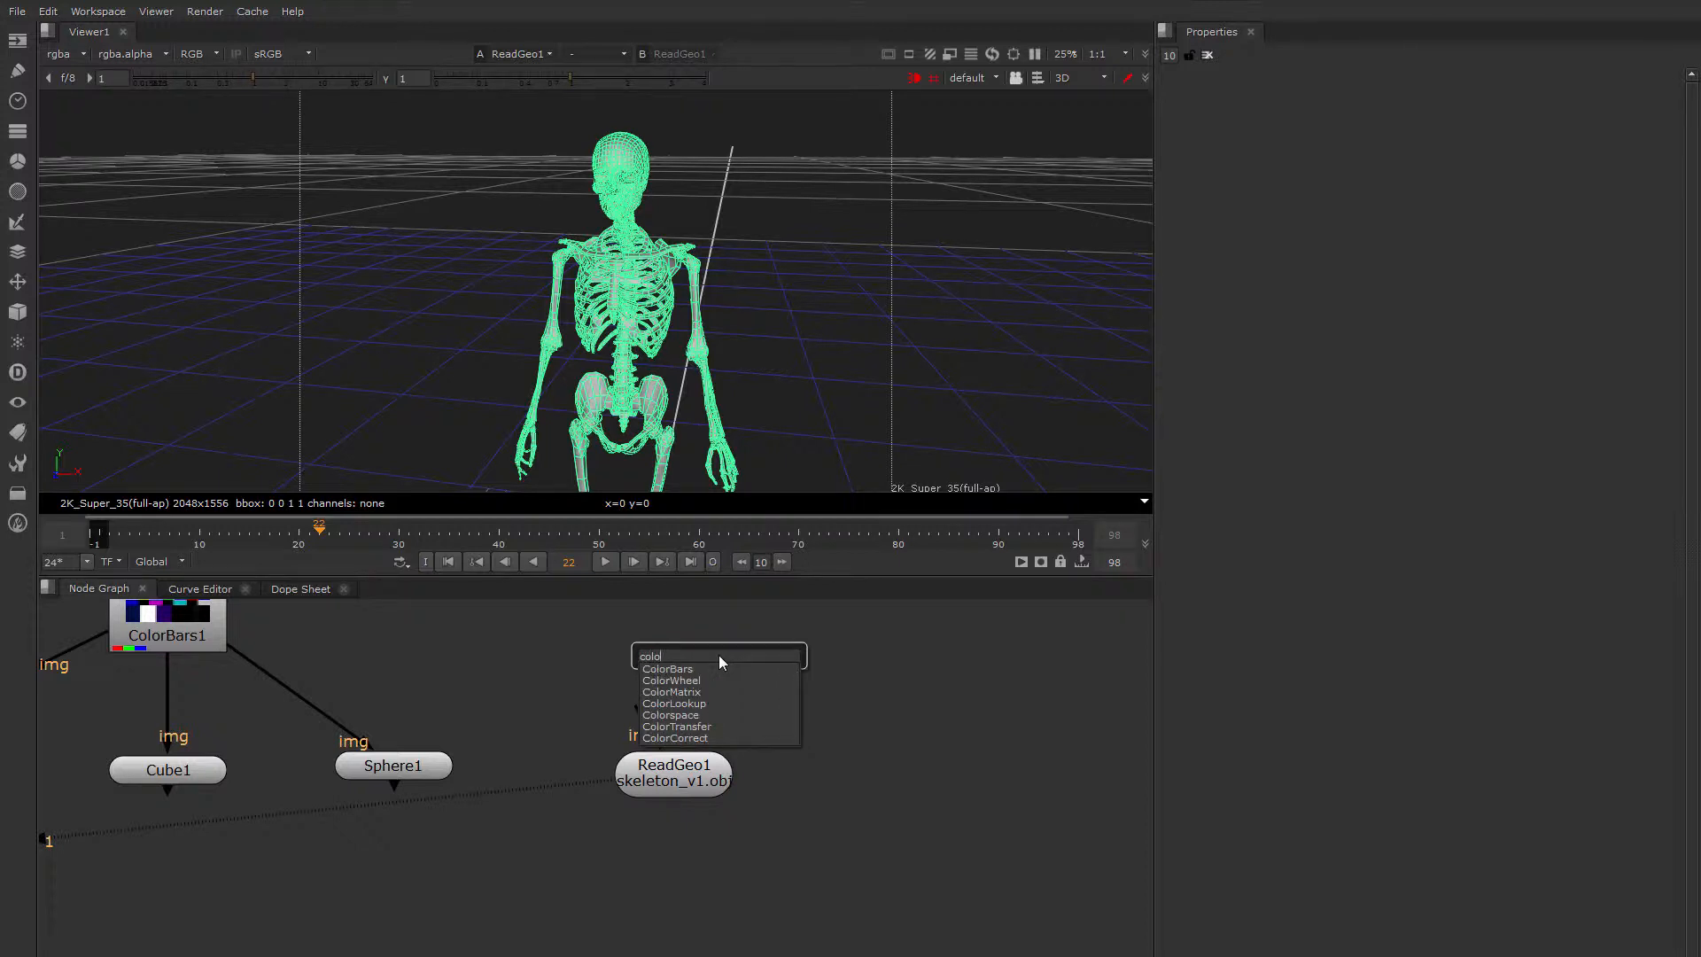
{"action": "type", "text": "rw"}
{"action": "key", "text": "Return"}
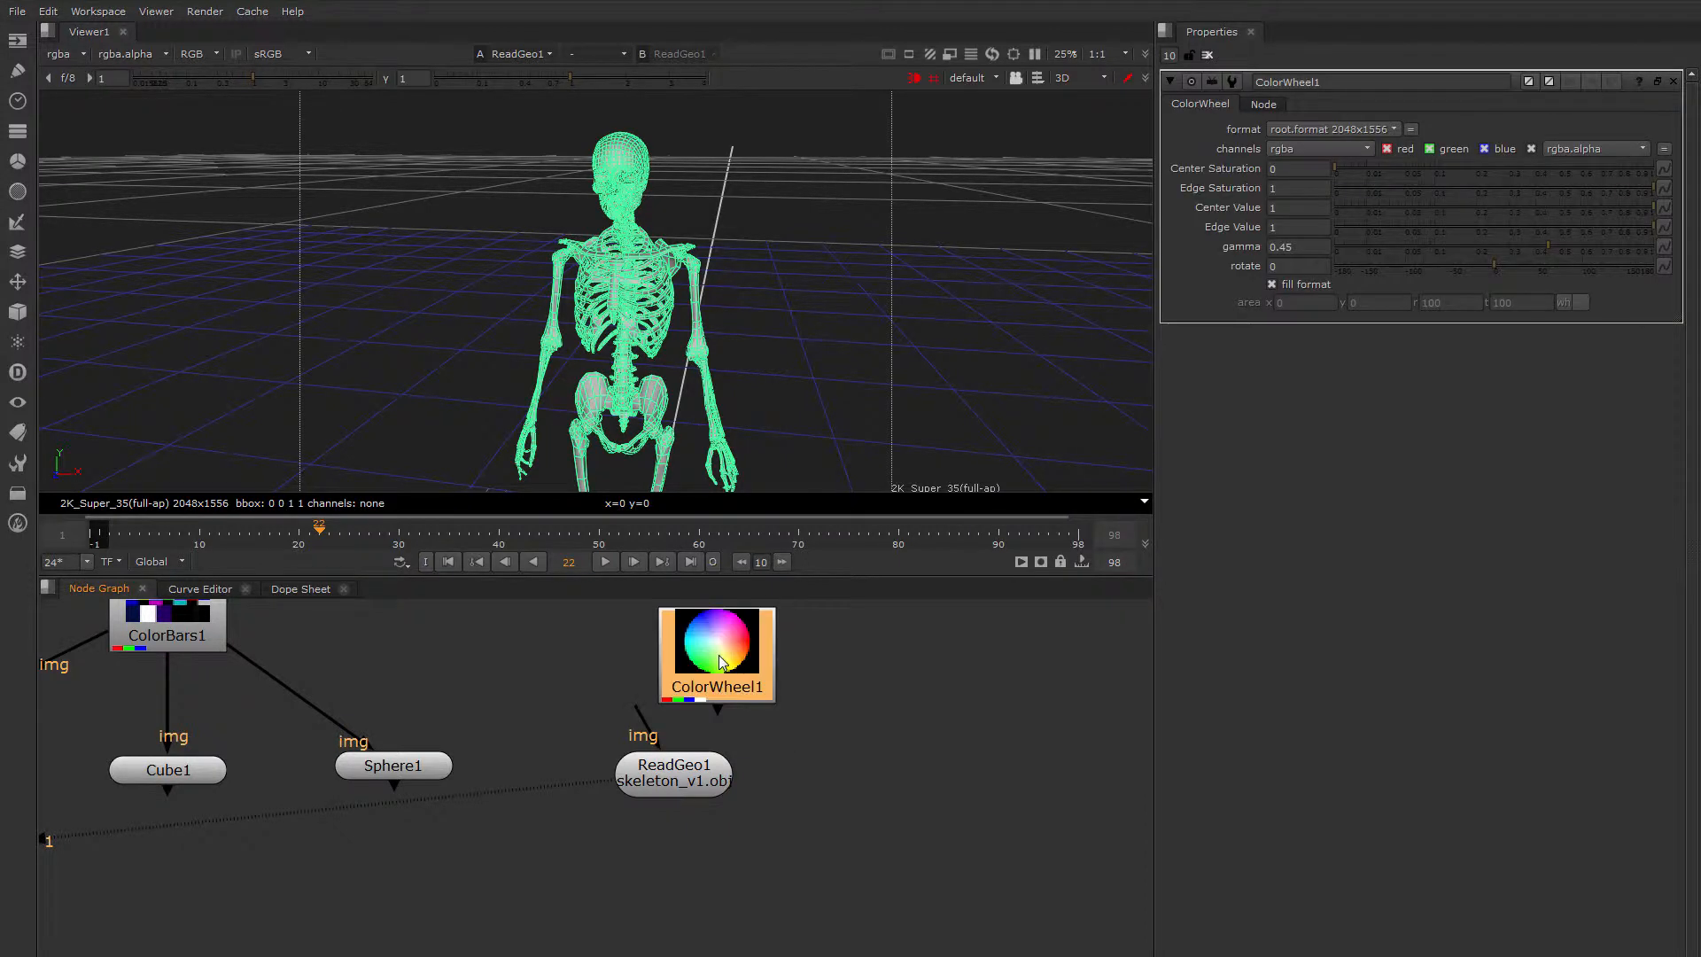
{"action": "left_click_drag", "start_coordinate": [636, 709], "coordinate": [671, 660]}
{"action": "left_click_drag", "start_coordinate": [611, 354], "coordinate": [478, 353], "text": "ctrl"}
{"action": "scroll", "coordinate": [633, 381], "scroll_direction": "up", "scroll_amount": 5}
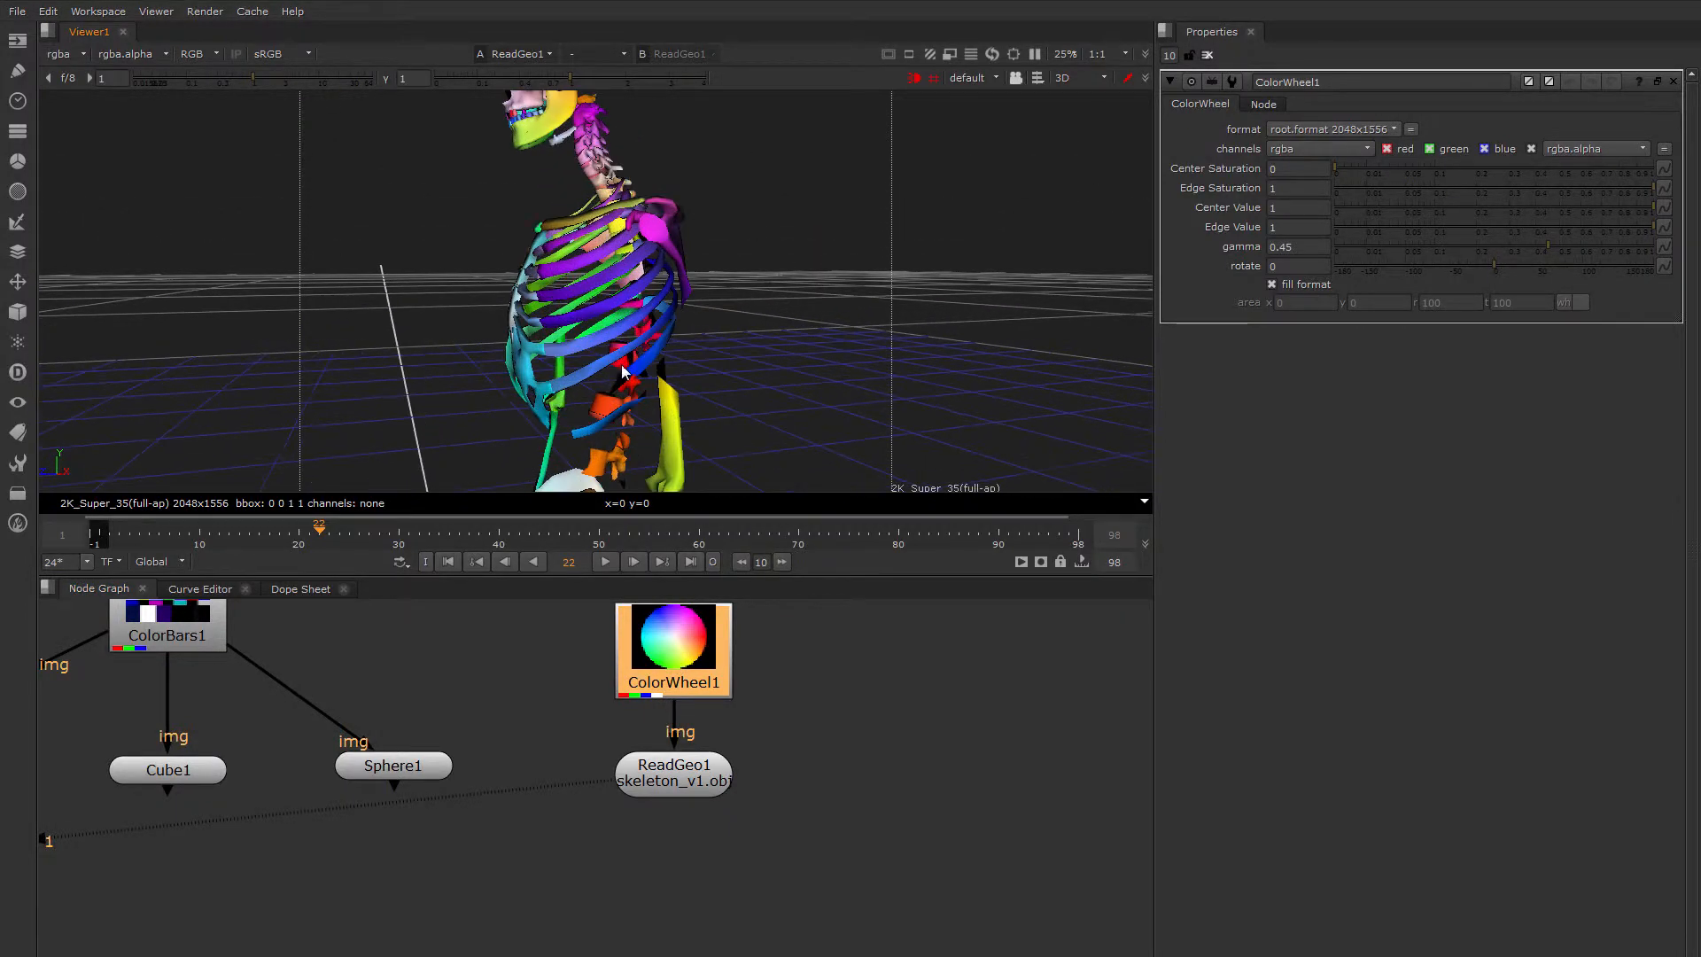
{"action": "left_click_drag", "start_coordinate": [623, 370], "coordinate": [798, 365], "text": "ctrl"}
{"action": "left_click_drag", "start_coordinate": [696, 776], "coordinate": [696, 815]}
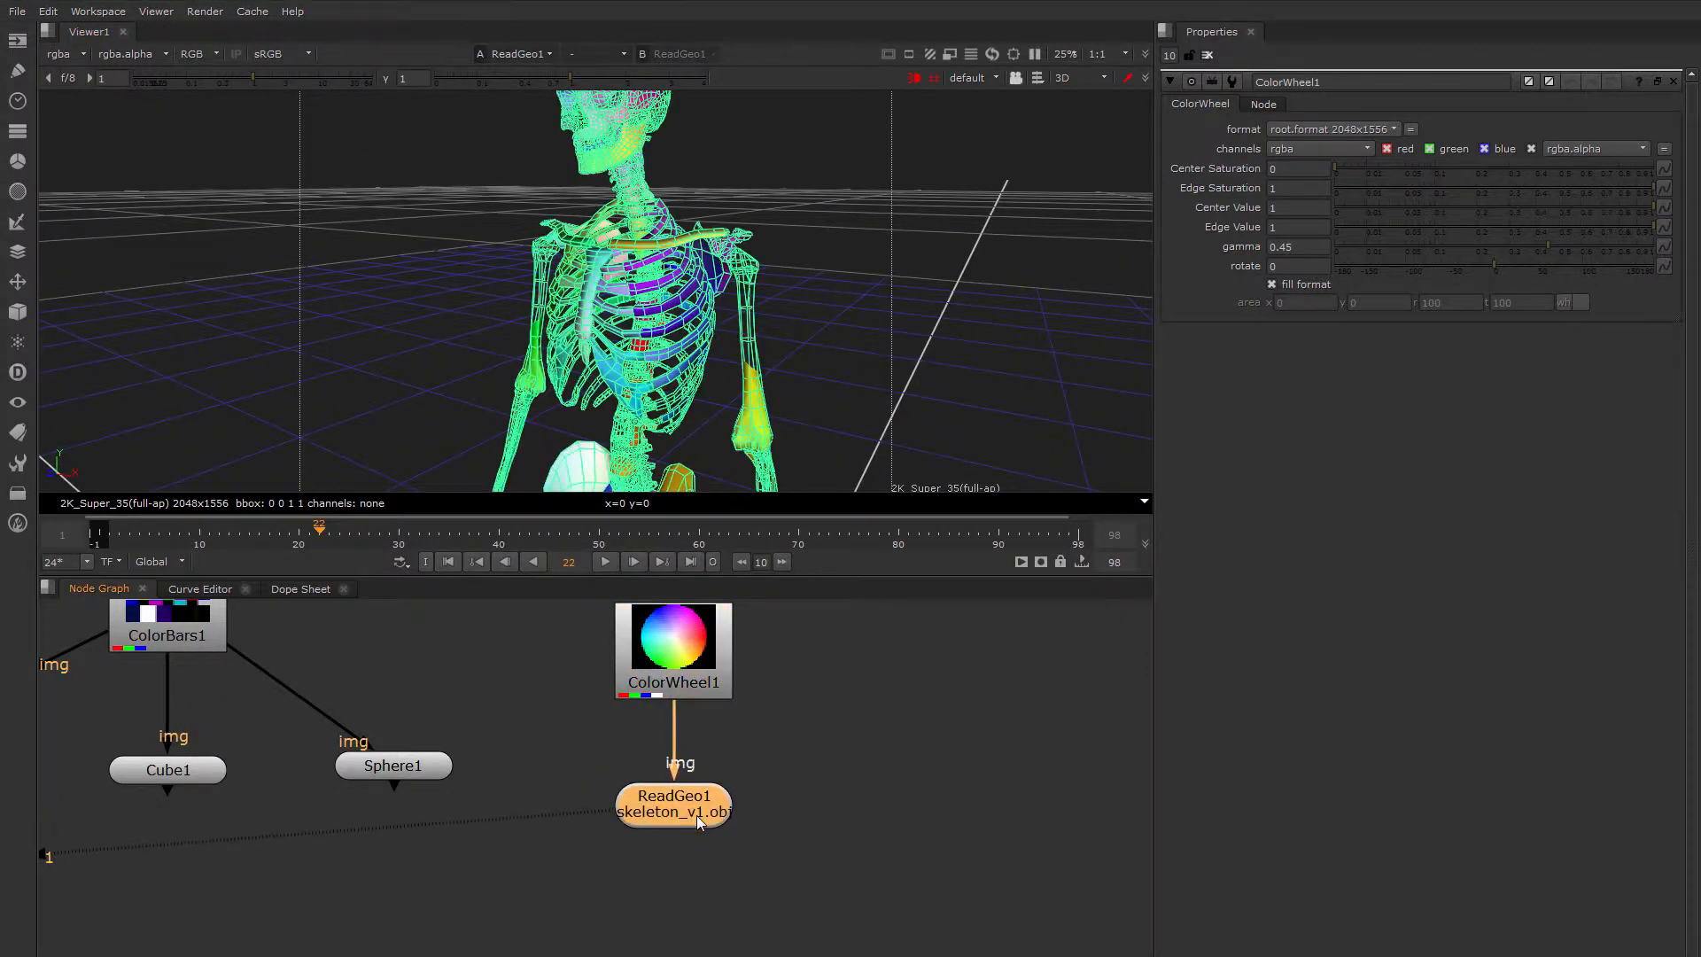
Inspect ColorWheel1's alpha channel in the viewer, and compare it with the textured ReadGeo1 skeleton
{"action": "left_click", "coordinate": [682, 680]}
{"action": "key", "text": "1"}
{"action": "key", "text": "a"}
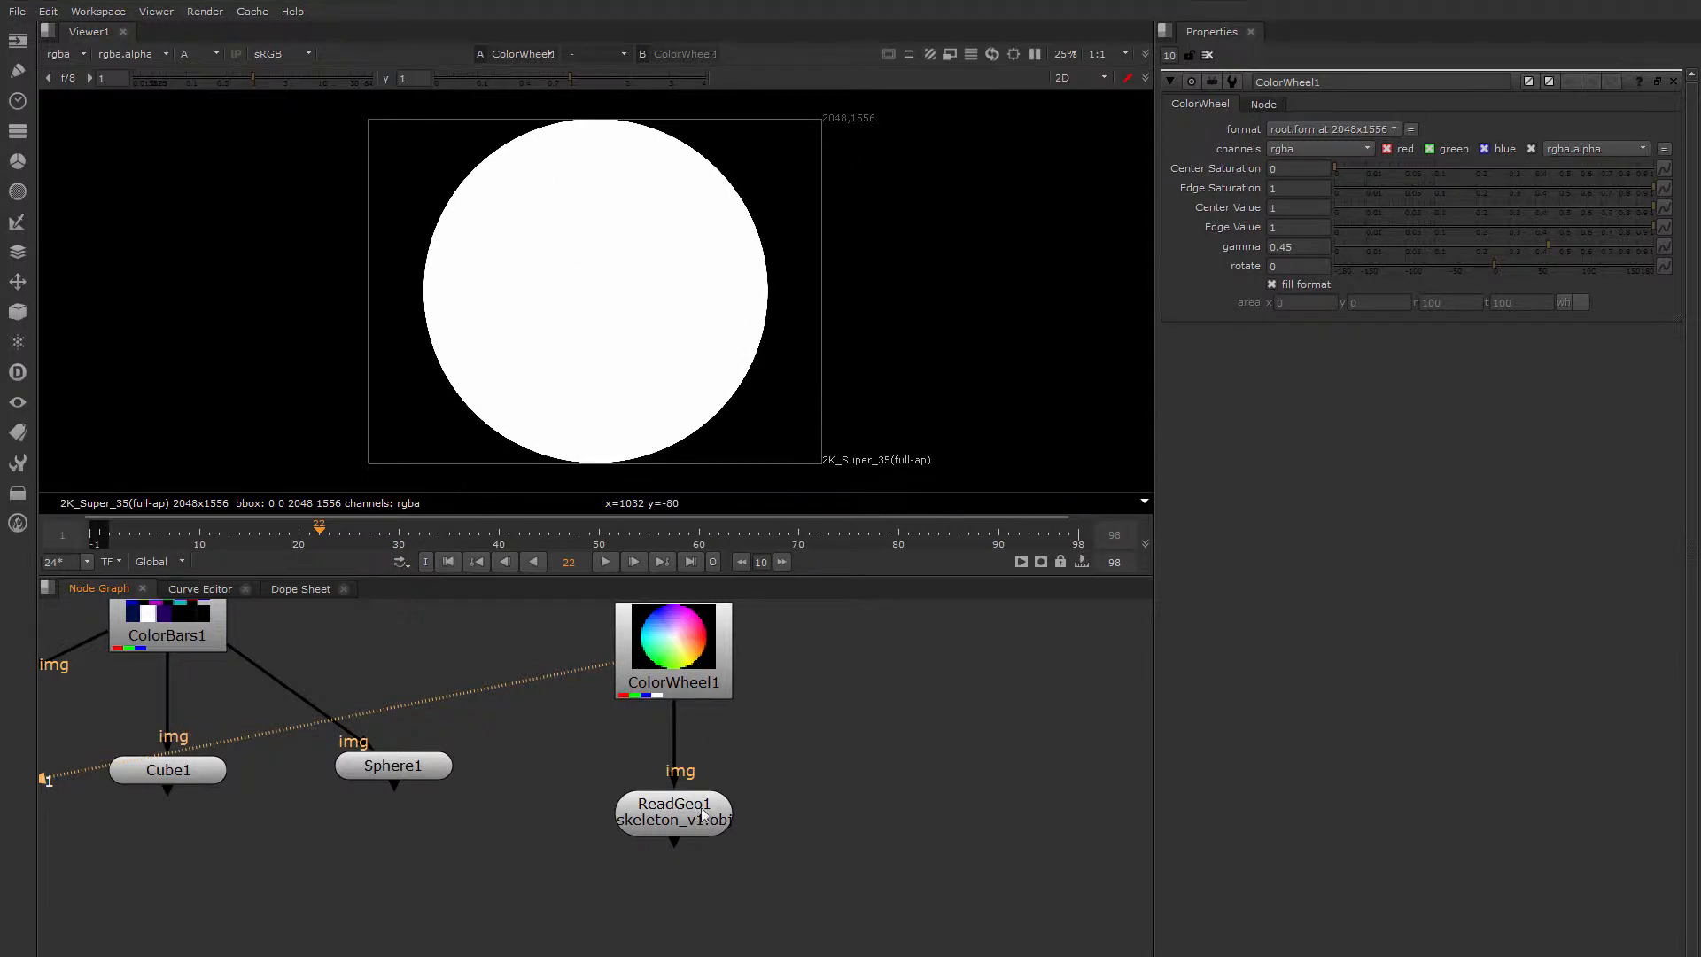
{"action": "key", "text": "1"}
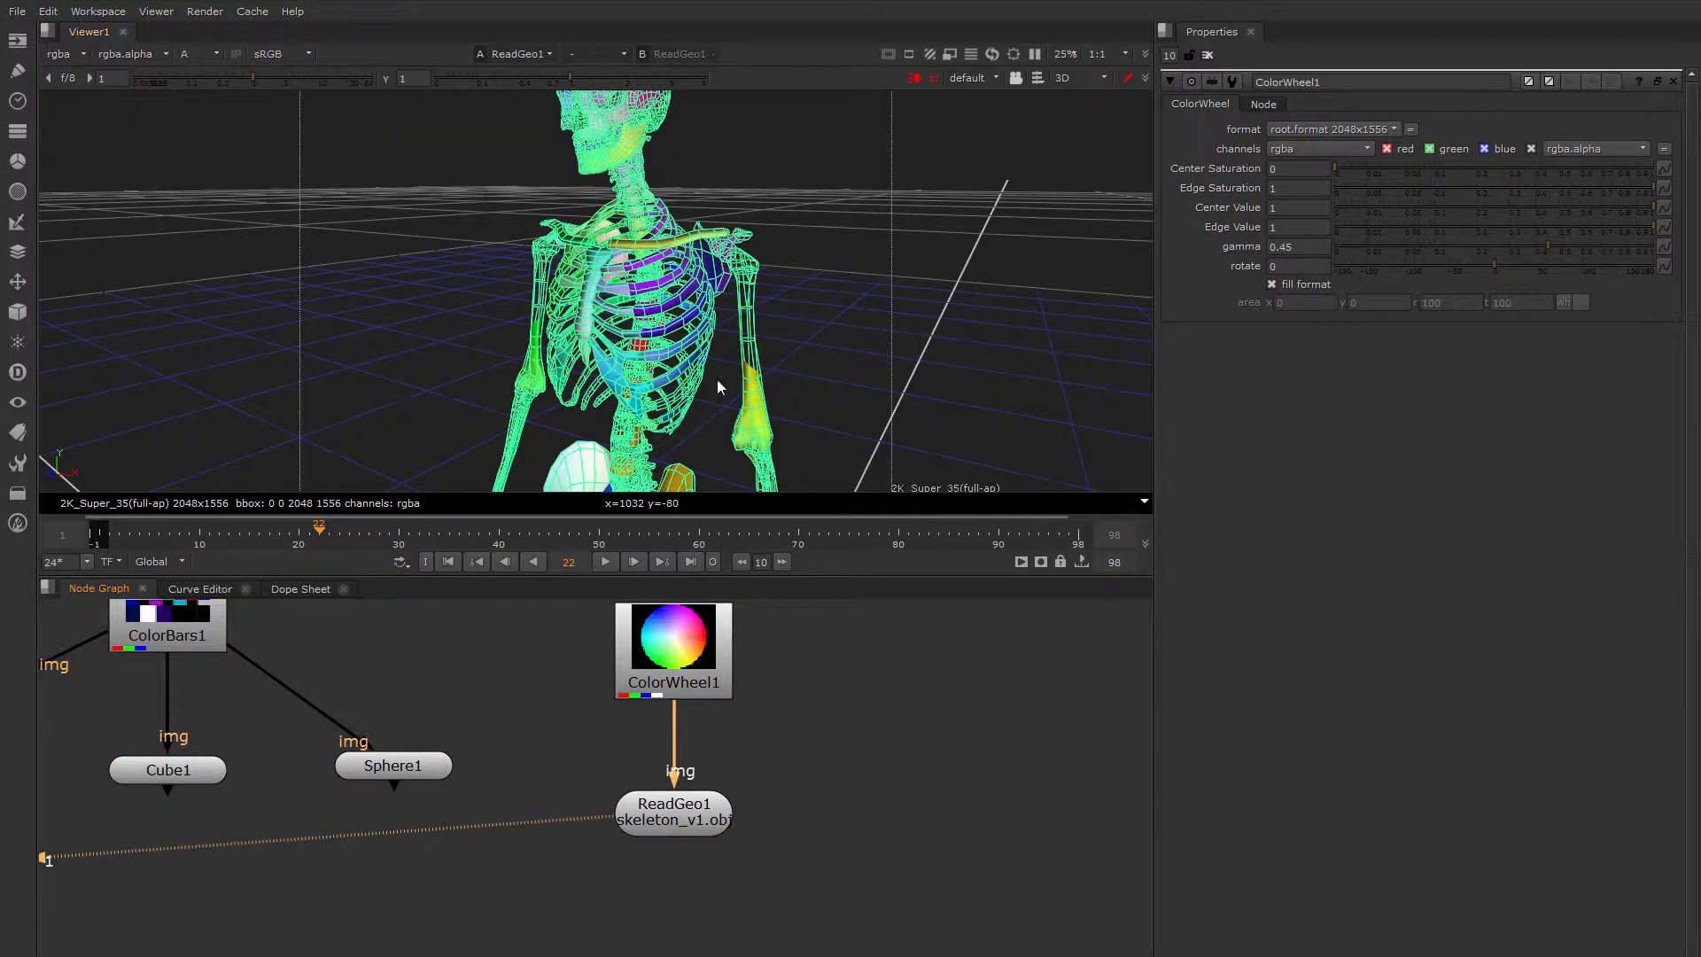
{"action": "left_click", "coordinate": [827, 760]}
{"action": "mouse_move", "coordinate": [816, 393]}
{"action": "left_mouse_down", "text": "ctrl"}
{"action": "mouse_move", "coordinate": [874, 380]}
{"action": "mouse_move", "coordinate": [645, 390]}
{"action": "left_mouse_up", "text": "ctrl"}
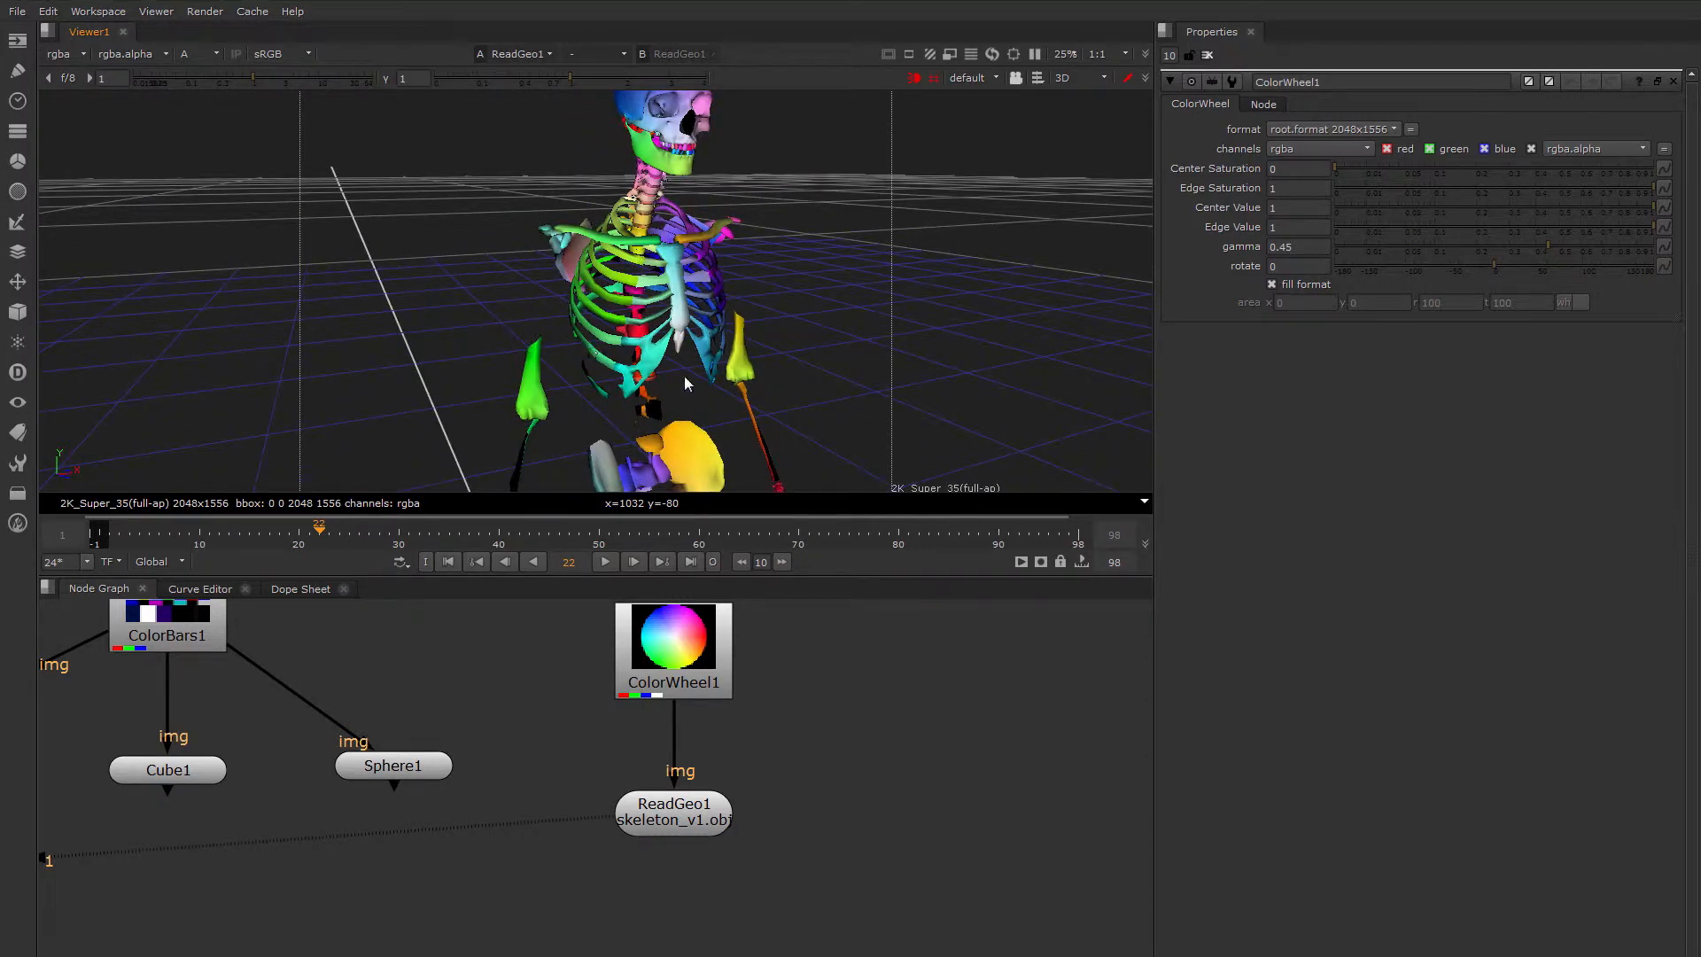
{"action": "scroll", "coordinate": [688, 390], "scroll_direction": "down", "scroll_amount": 5}
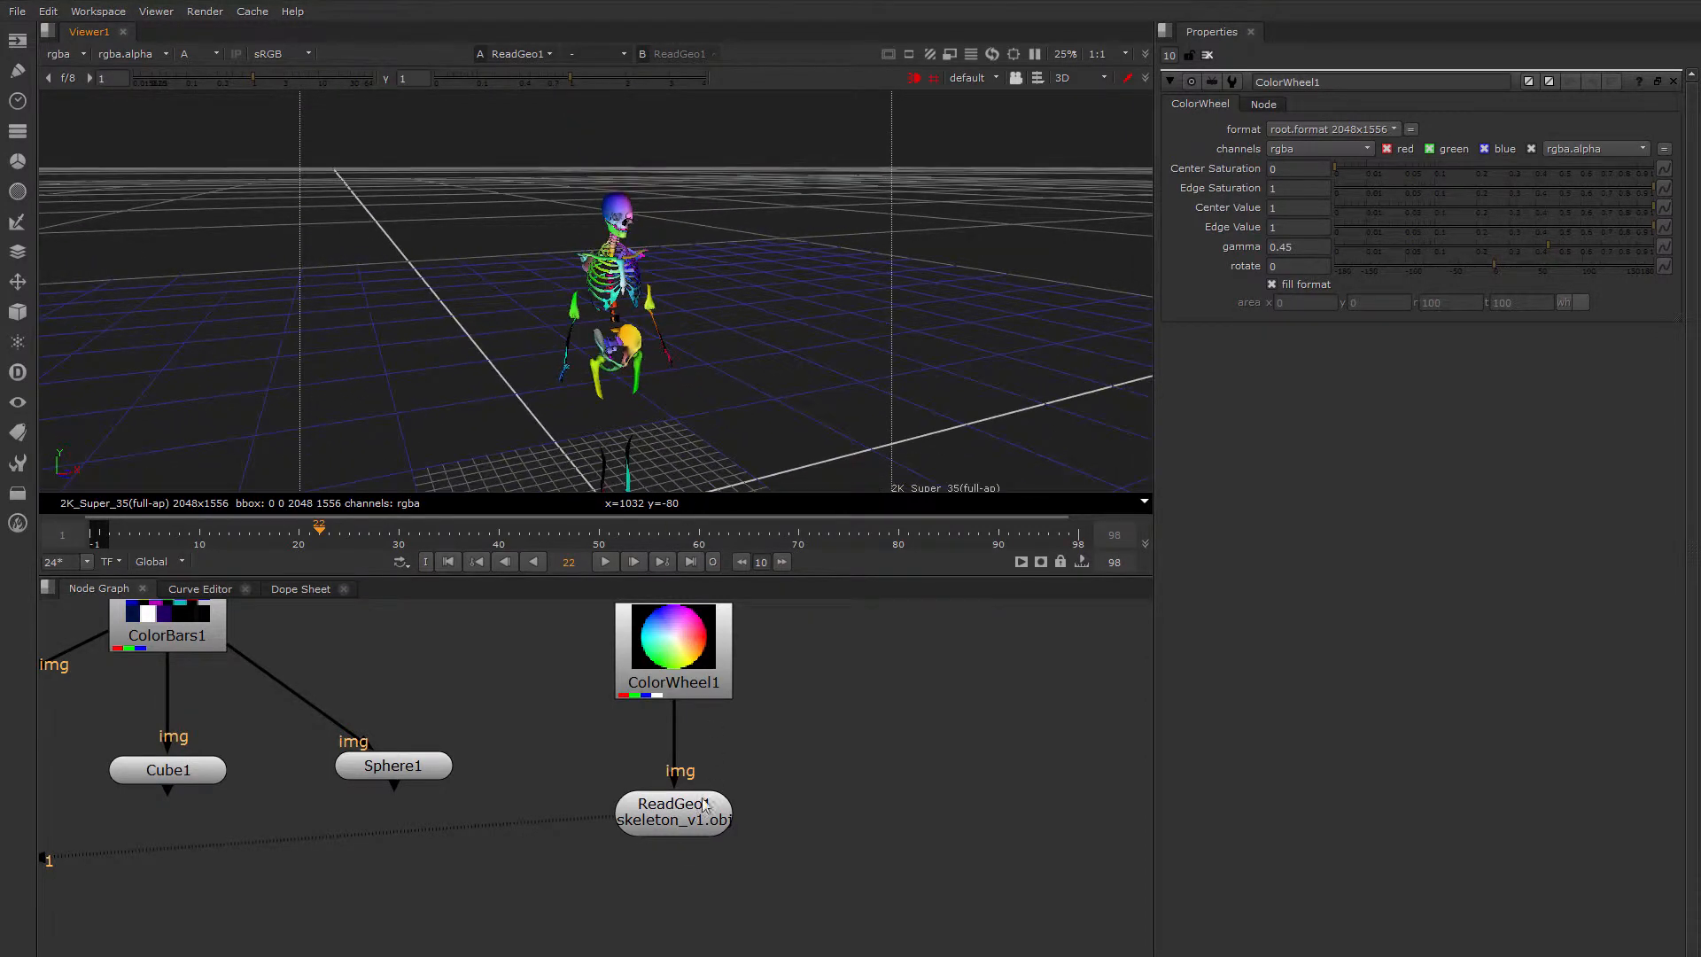
Insert a Transform node between ColorWheel1 and ReadGeo1 and set its scale to 1.9
{"action": "left_click_drag", "start_coordinate": [693, 814], "coordinate": [693, 826]}
{"action": "left_click", "coordinate": [689, 680]}
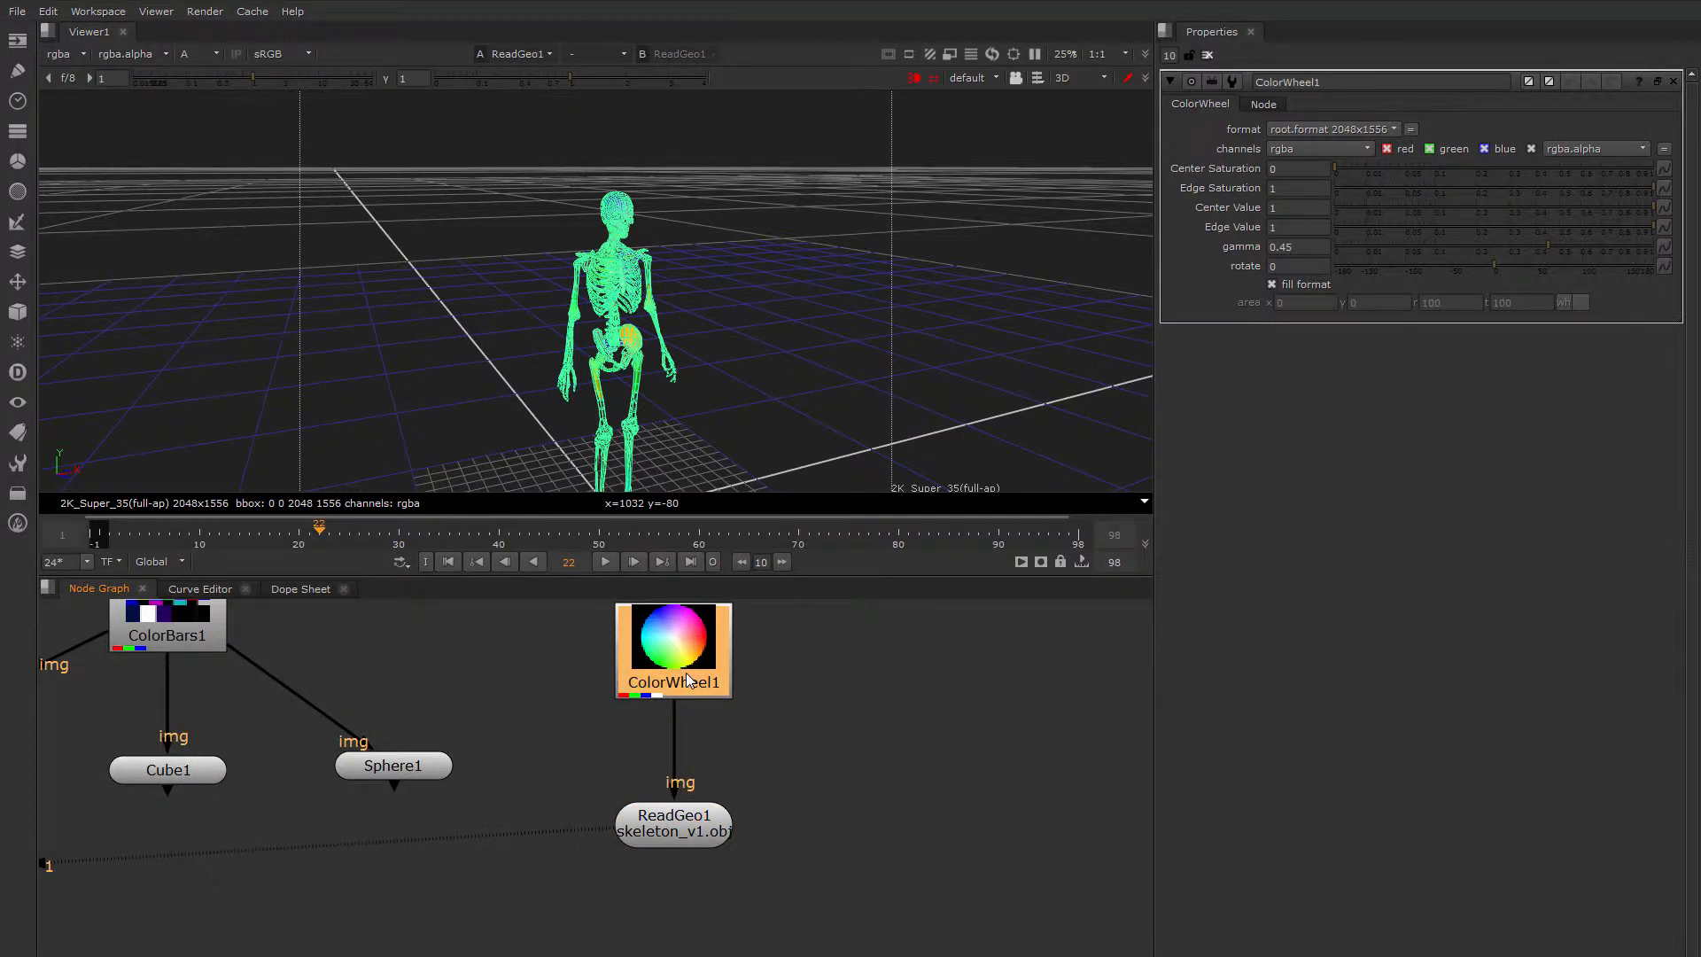
{"action": "key", "text": "t"}
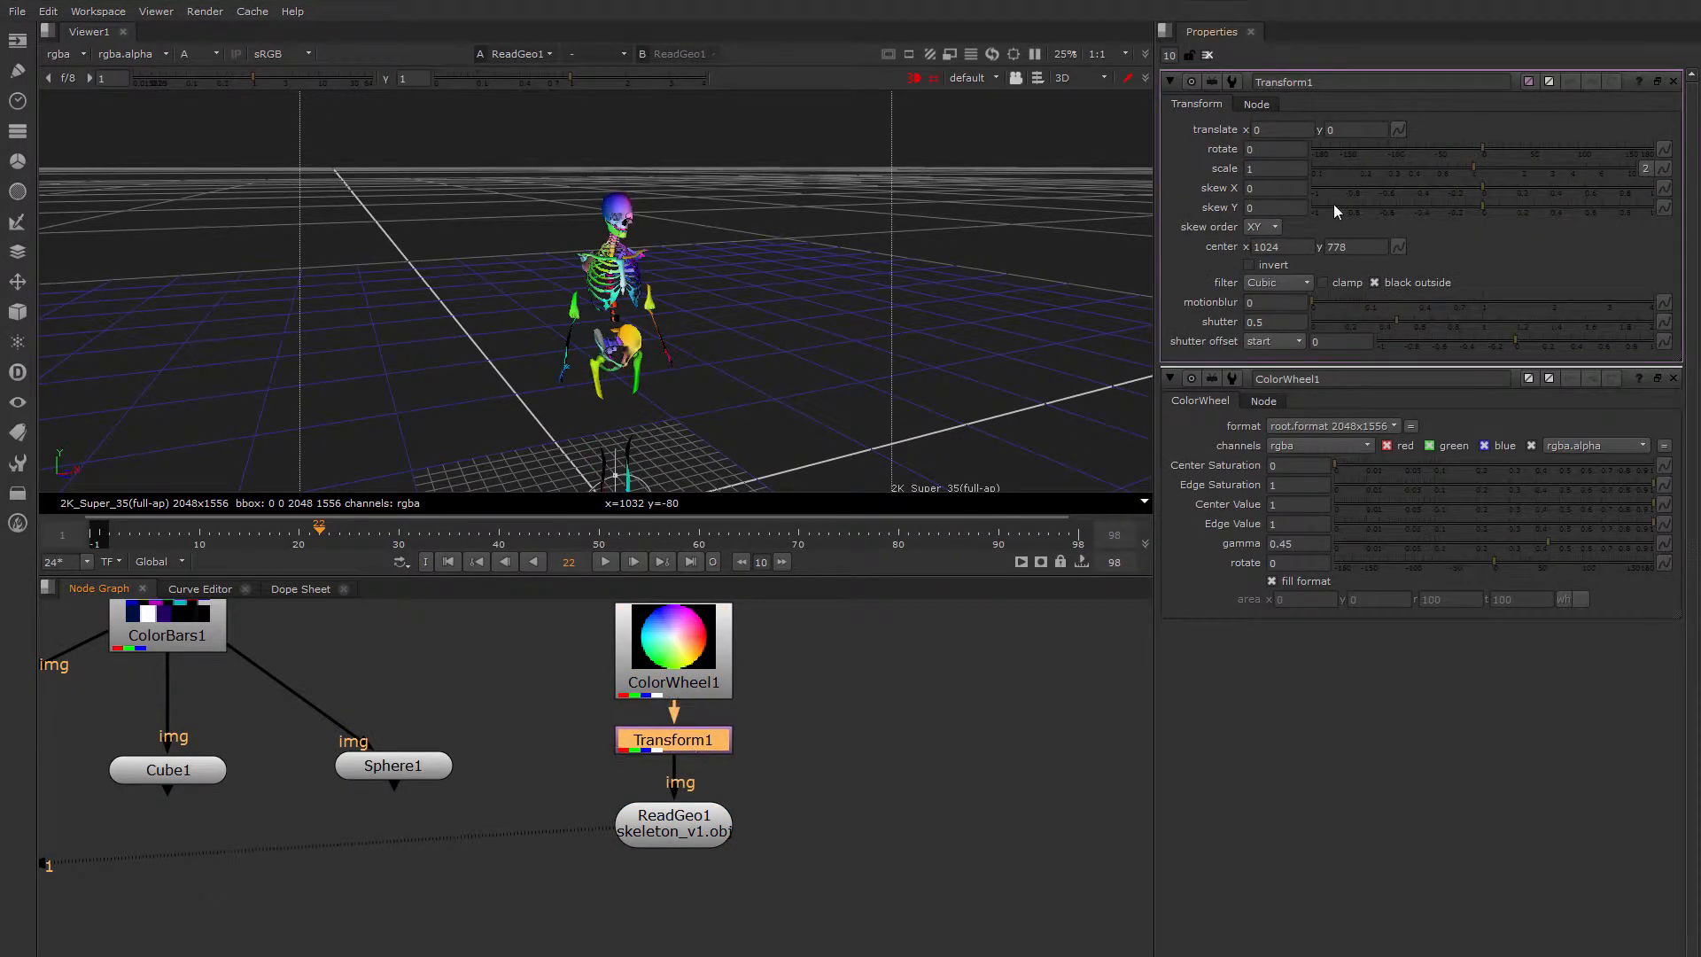
{"action": "left_click_drag", "start_coordinate": [1465, 167], "coordinate": [1502, 174]}
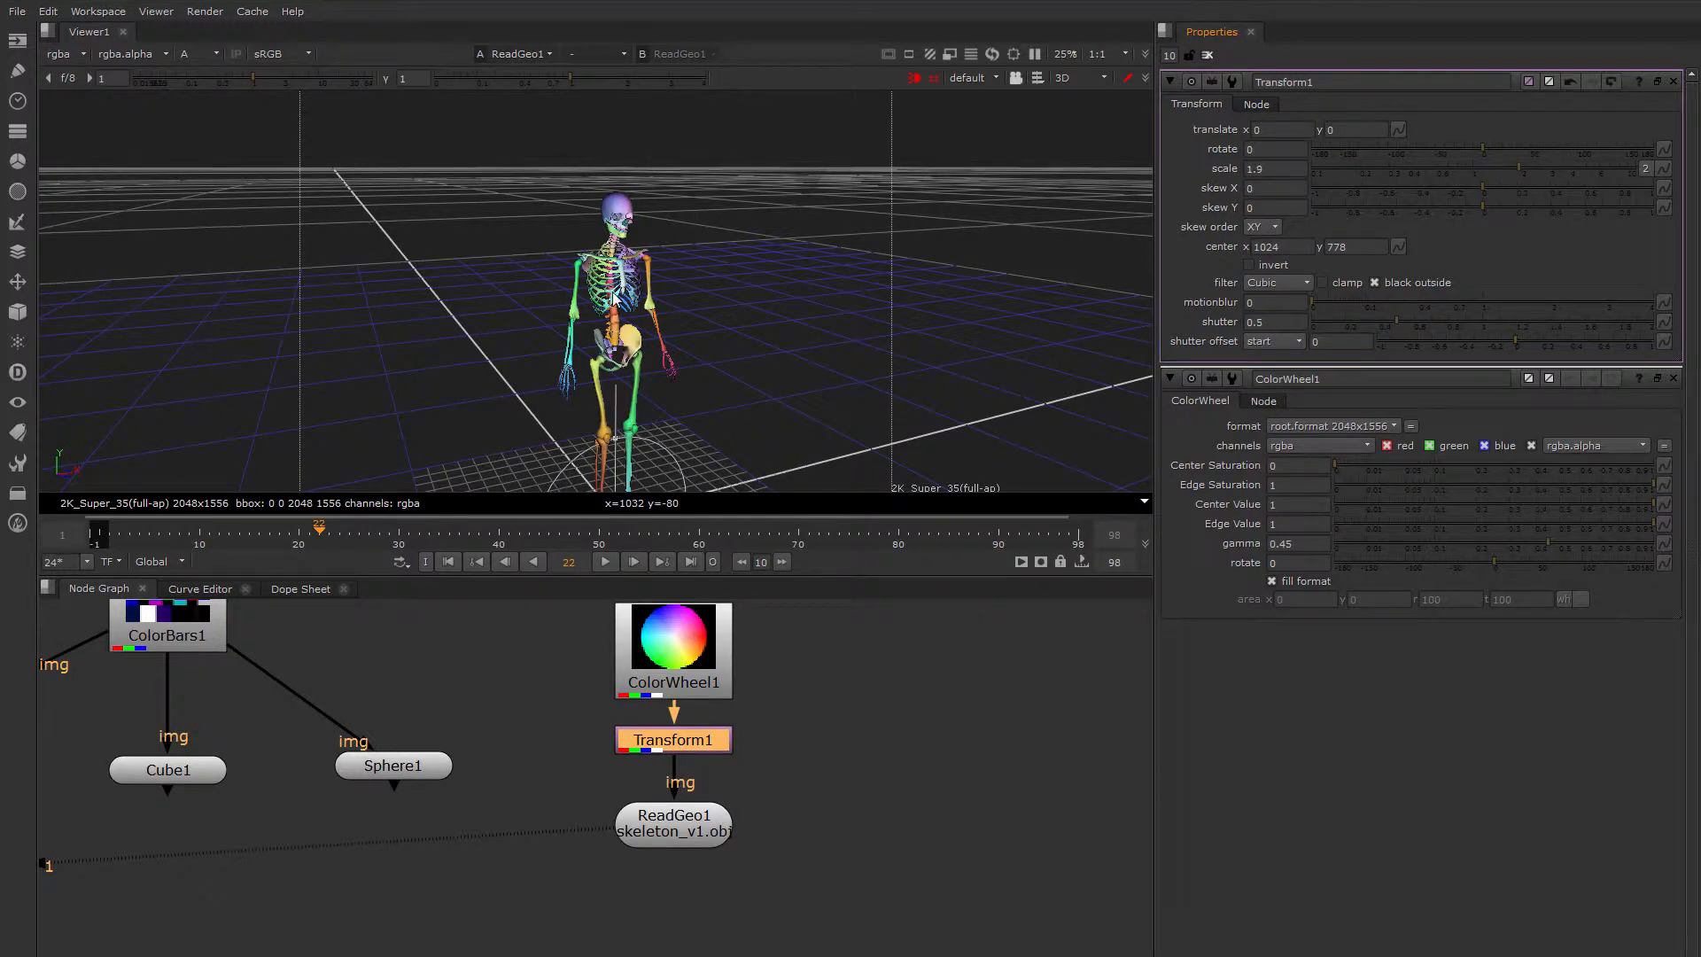
{"action": "mouse_move", "coordinate": [614, 298]}
{"action": "right_mouse_down", "text": "alt"}
{"action": "mouse_move", "coordinate": [406, 319]}
{"action": "mouse_move", "coordinate": [609, 298]}
{"action": "right_mouse_up", "text": "alt"}
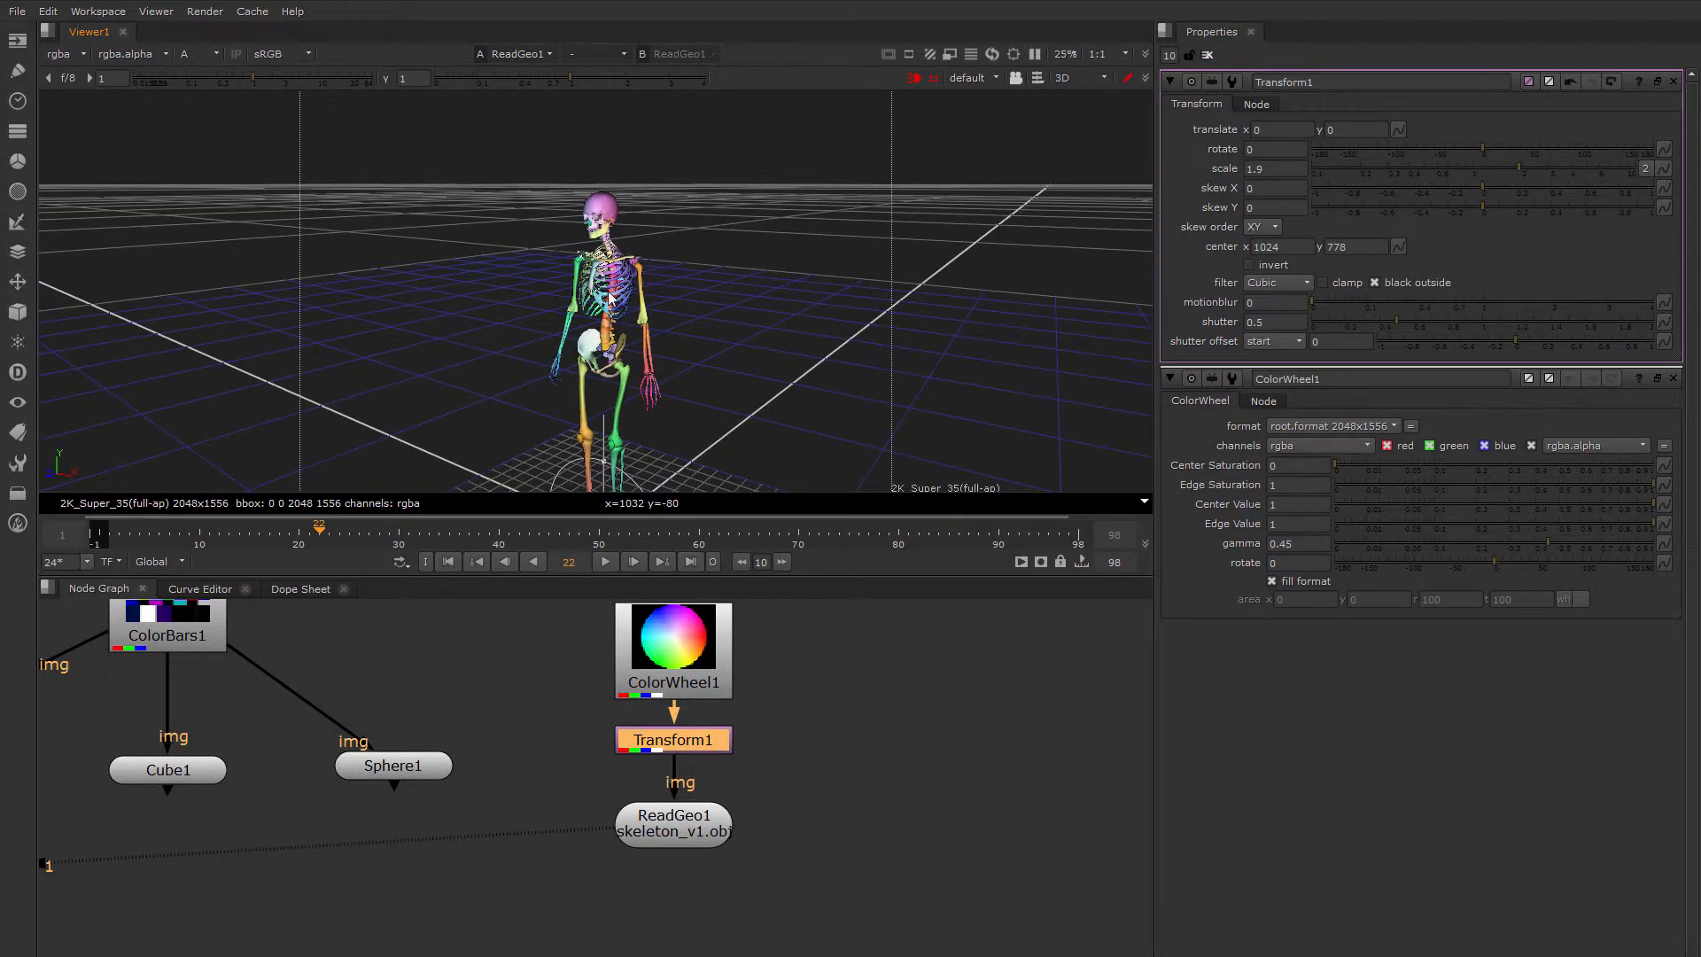
{"action": "scroll", "coordinate": [610, 298], "scroll_direction": "up", "scroll_amount": 10}
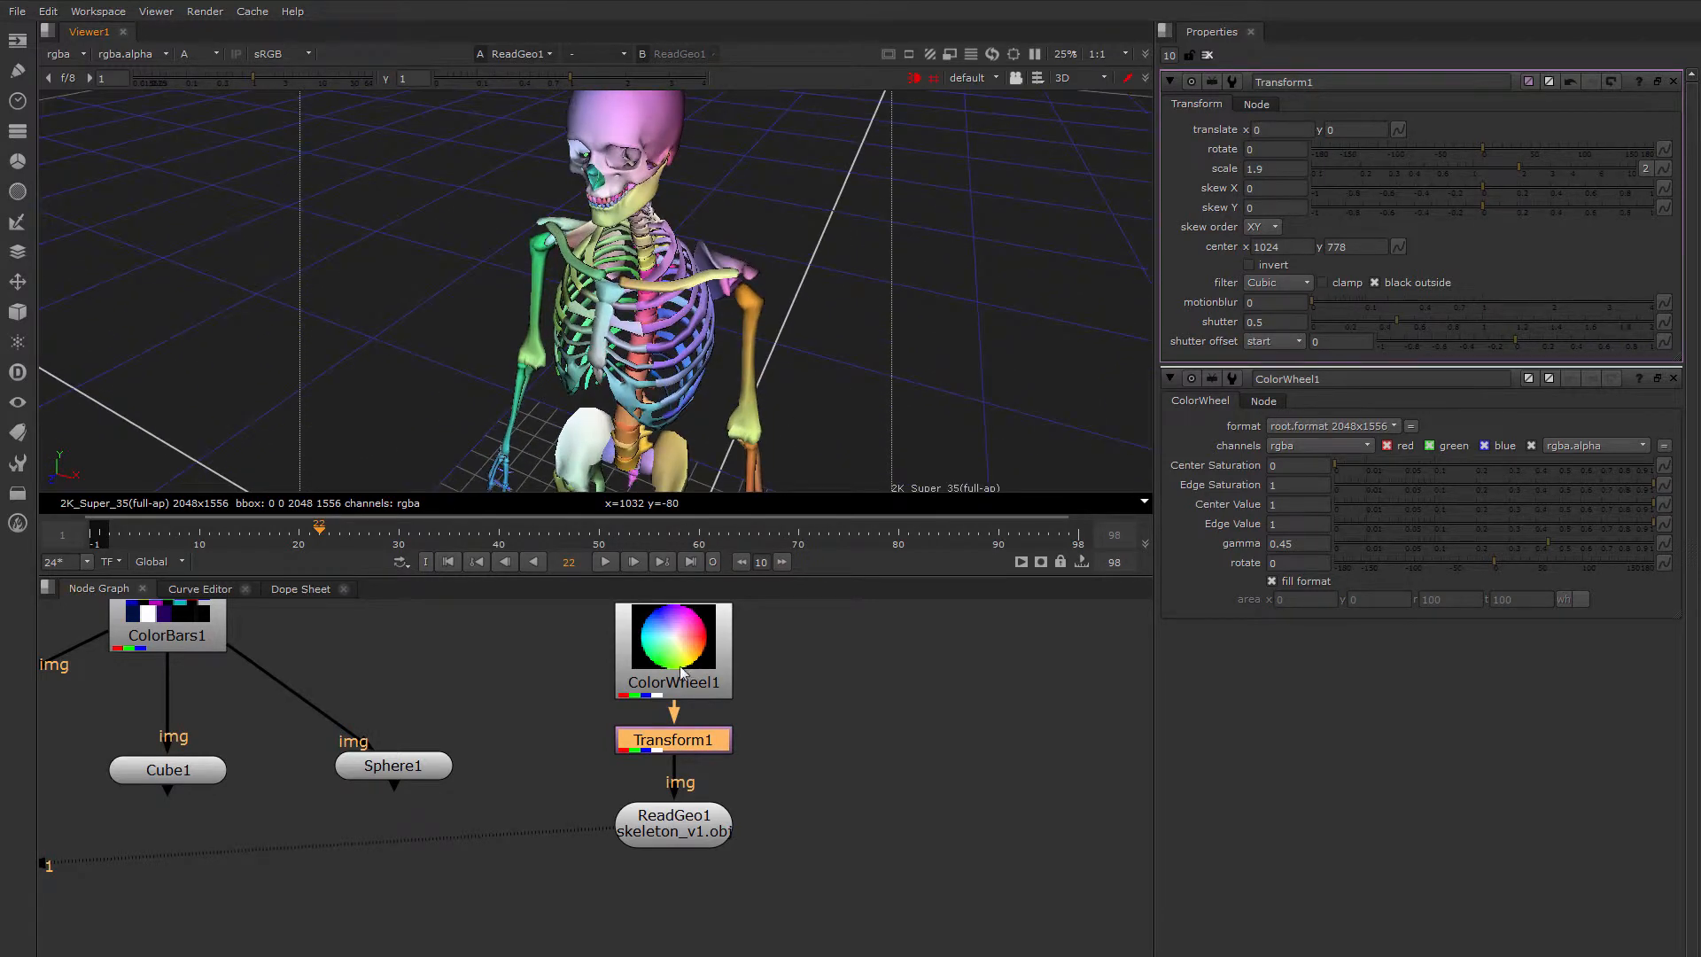
Tidy the skeleton branch by moving ColorWheel1 and Transform1 slightly higher above ReadGeo1 in the node graph
{"action": "left_click_drag", "start_coordinate": [685, 685], "coordinate": [685, 658]}
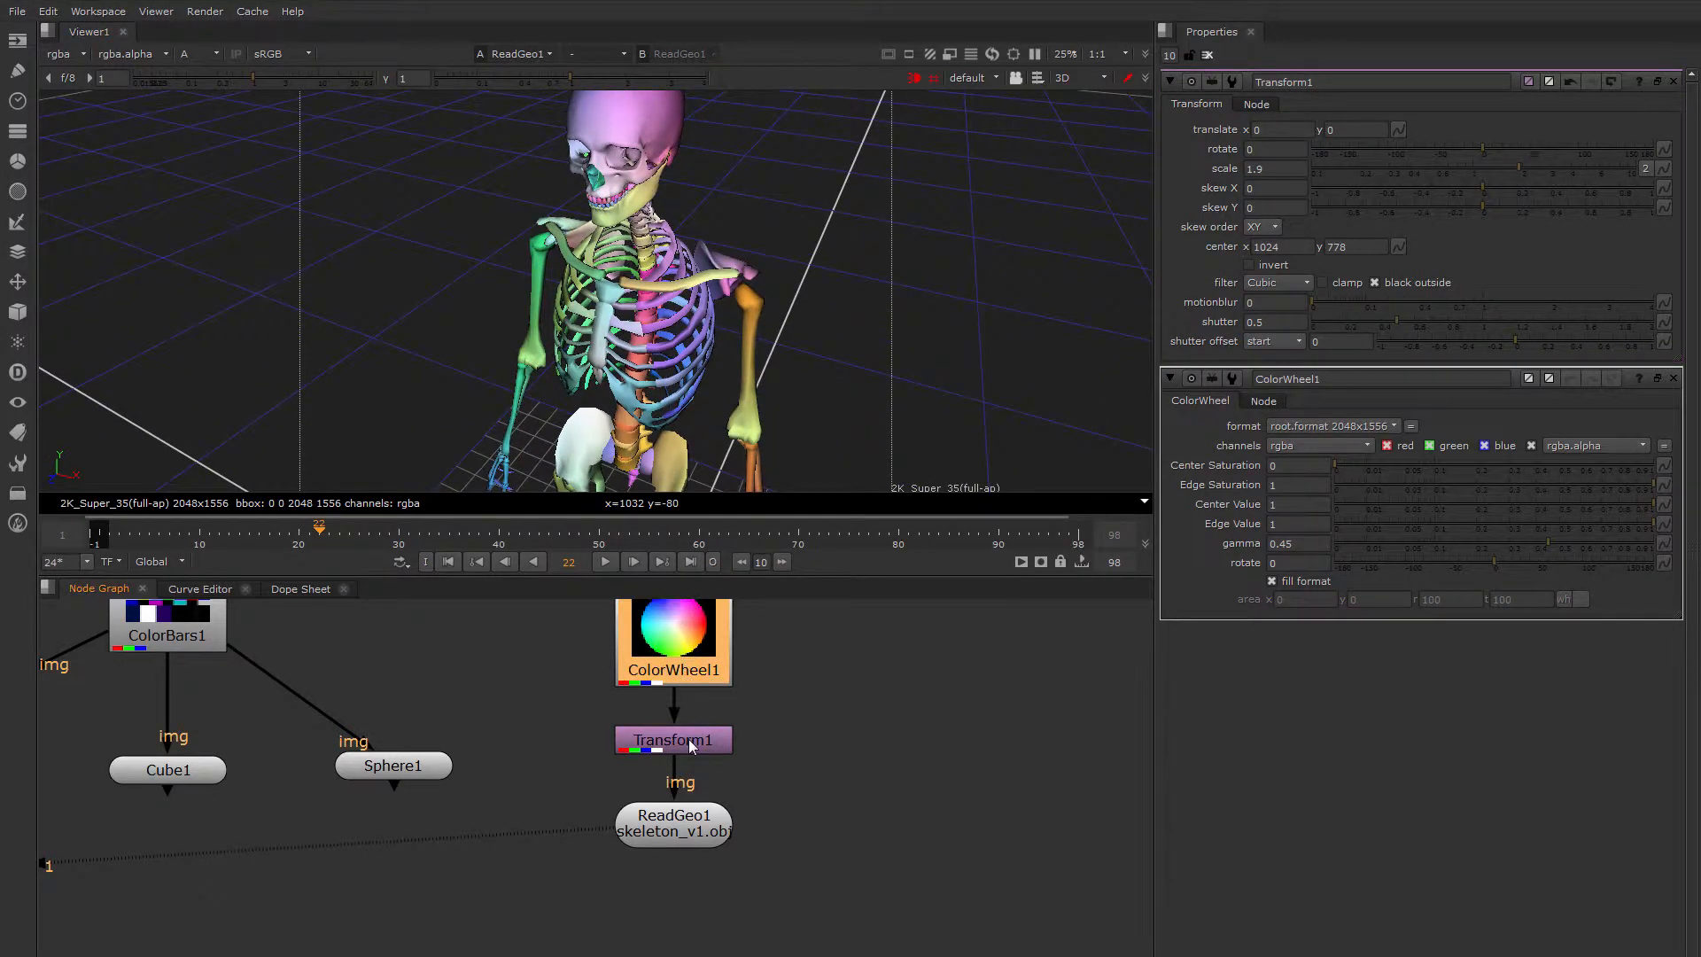
{"action": "left_click_drag", "start_coordinate": [692, 745], "coordinate": [683, 735]}
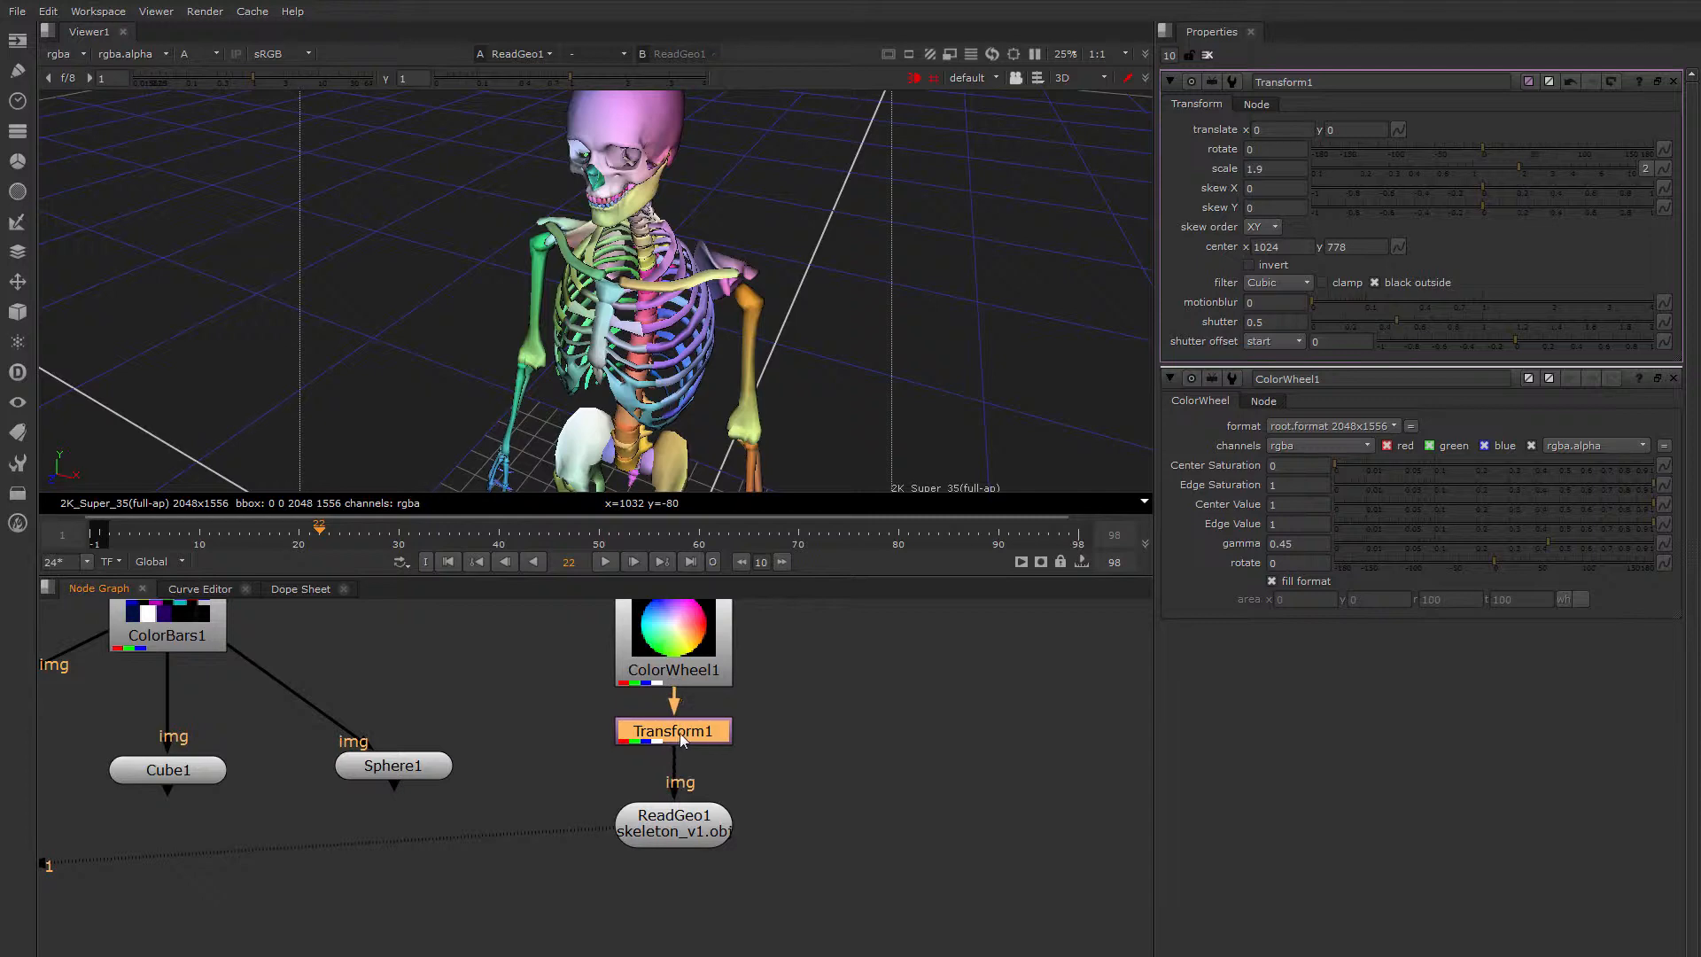
{"action": "left_click_drag", "start_coordinate": [664, 817], "coordinate": [665, 815]}
{"action": "left_click", "coordinate": [767, 779]}
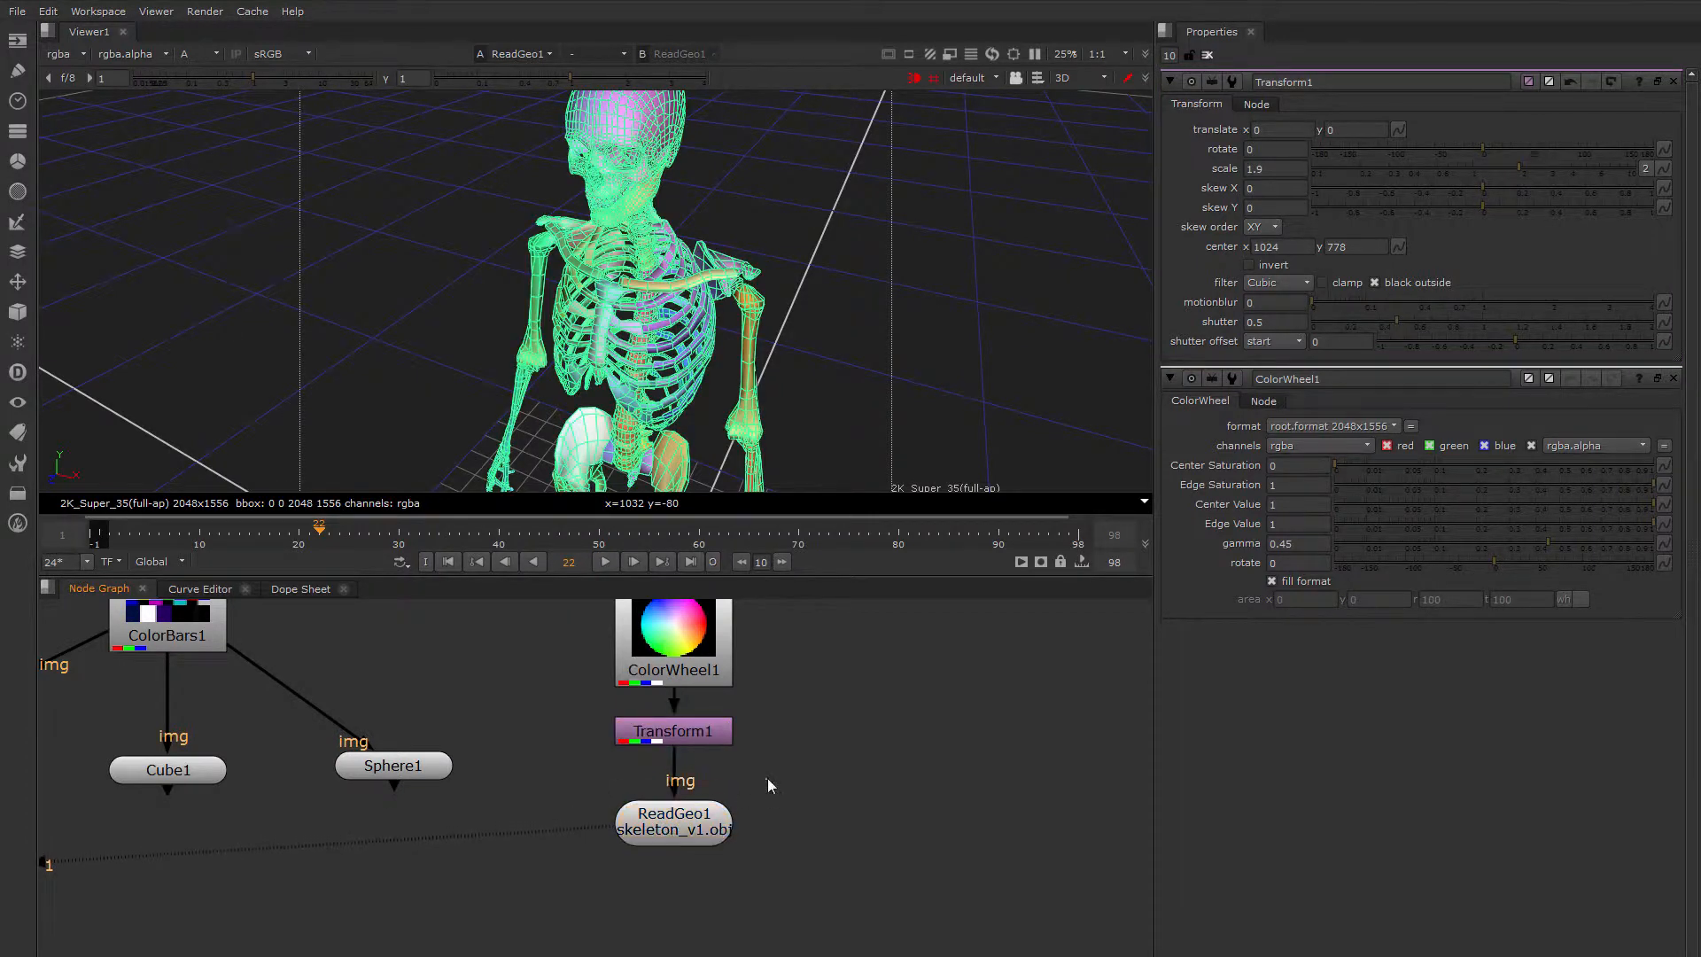
Set Transform1's scale to 2 and switch off the 3D viewer's headlamp shading on the skeleton
{"action": "left_click", "coordinate": [823, 359]}
{"action": "scroll", "coordinate": [726, 345], "scroll_direction": "down", "scroll_amount": 4}
{"action": "left_click_drag", "start_coordinate": [714, 388], "coordinate": [745, 313], "text": "ctrl"}
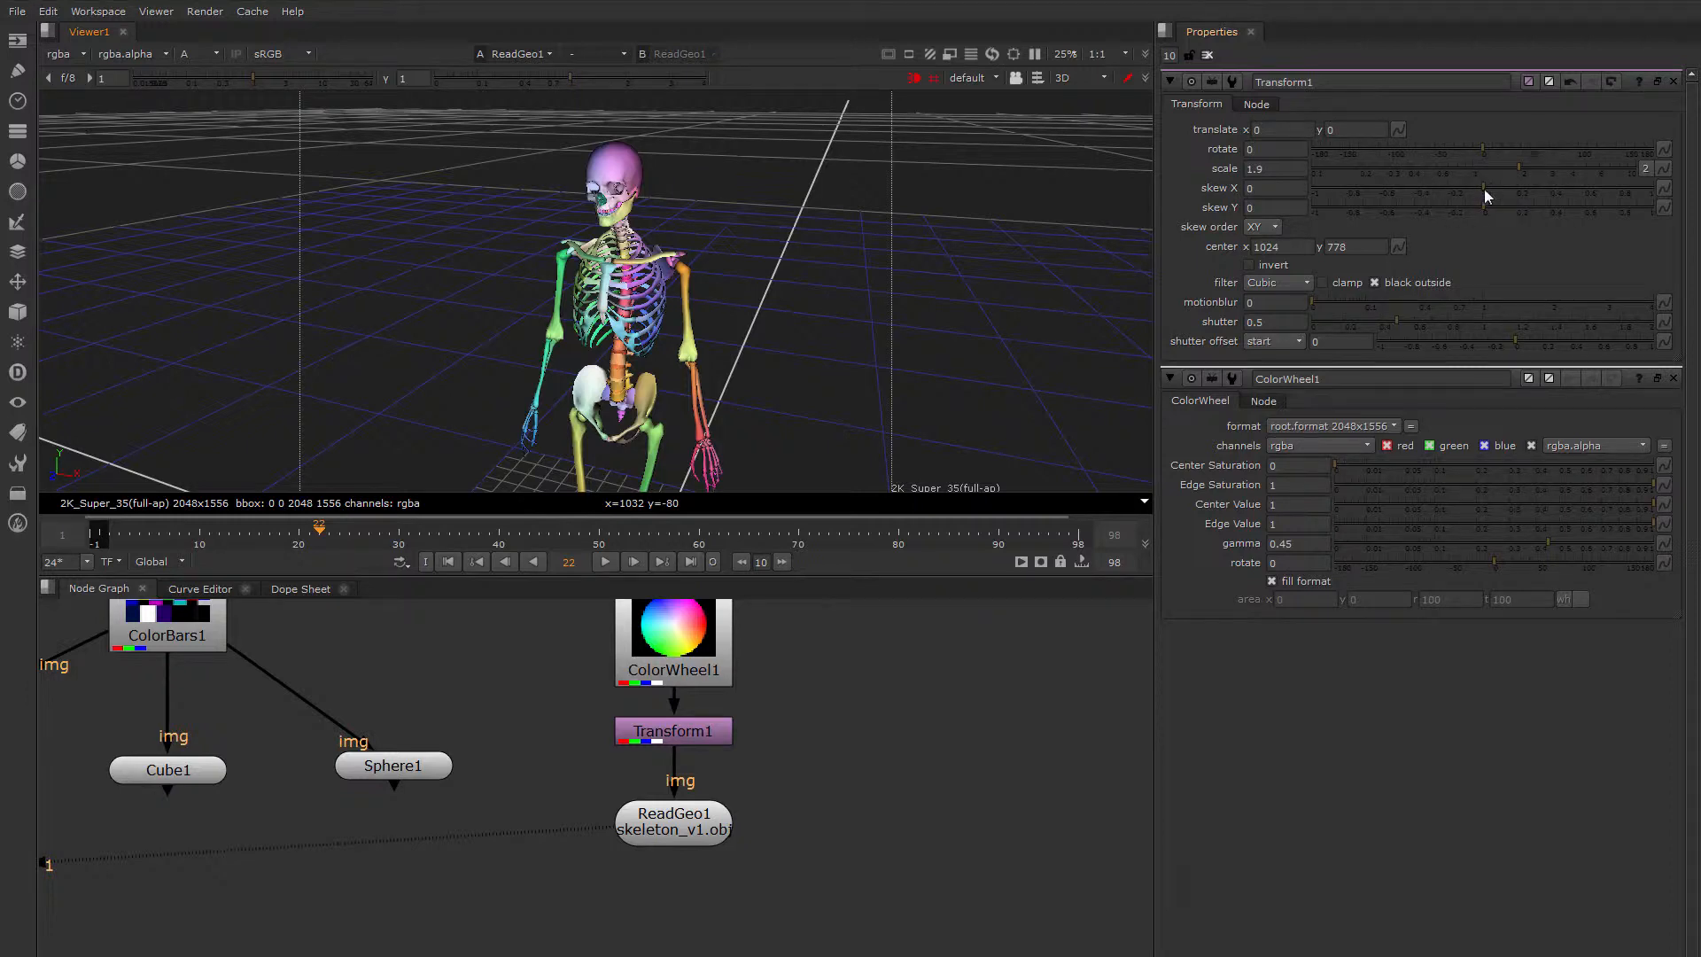
{"action": "mouse_move", "coordinate": [1507, 169]}
{"action": "left_mouse_down"}
{"action": "mouse_move", "coordinate": [1417, 177]}
{"action": "mouse_move", "coordinate": [1522, 182]}
{"action": "left_mouse_up"}
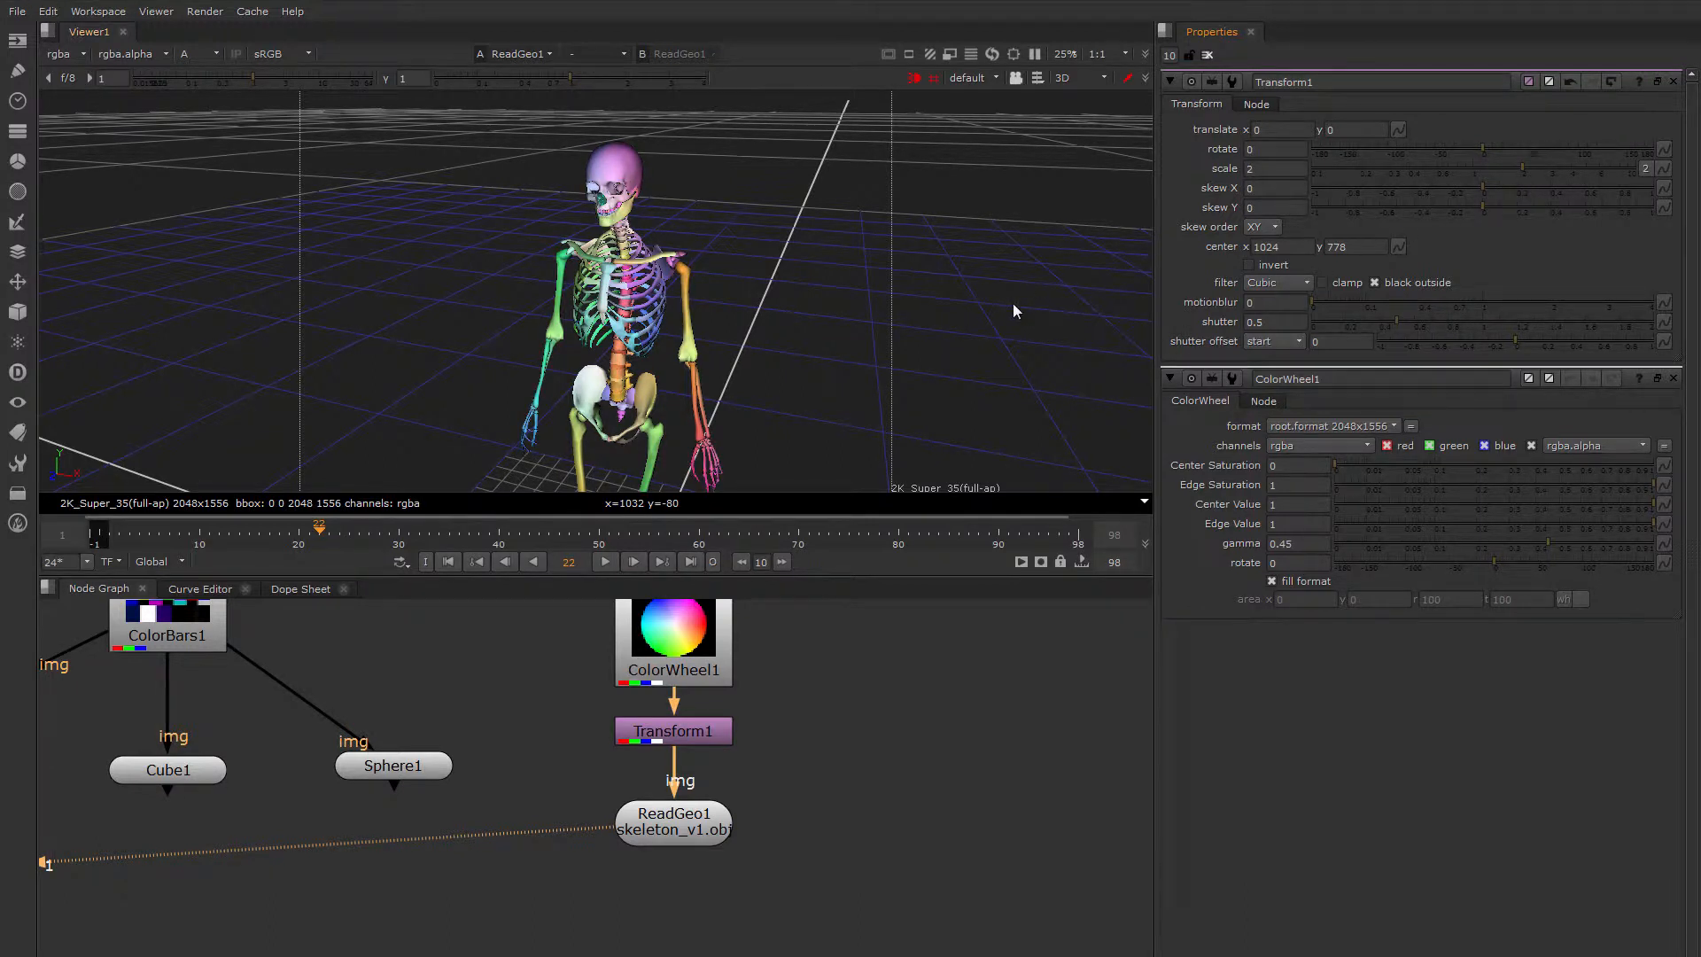
{"action": "left_click", "coordinate": [913, 78]}
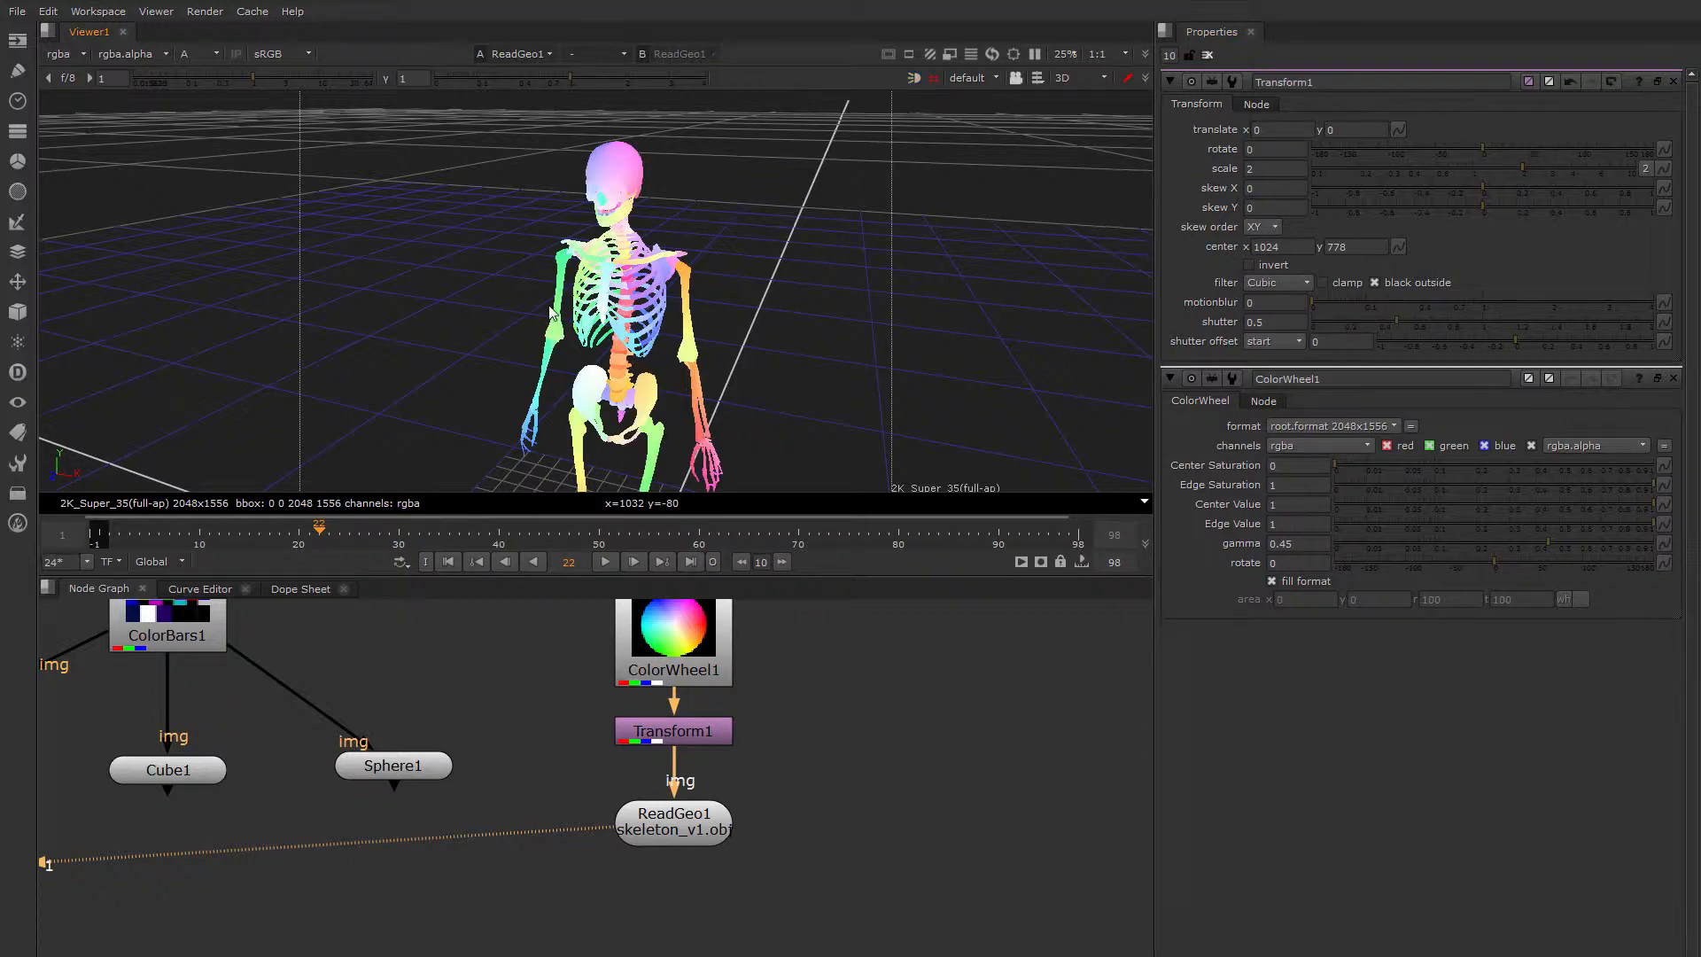
{"action": "right_click_drag", "start_coordinate": [635, 308], "coordinate": [549, 337], "text": "alt"}
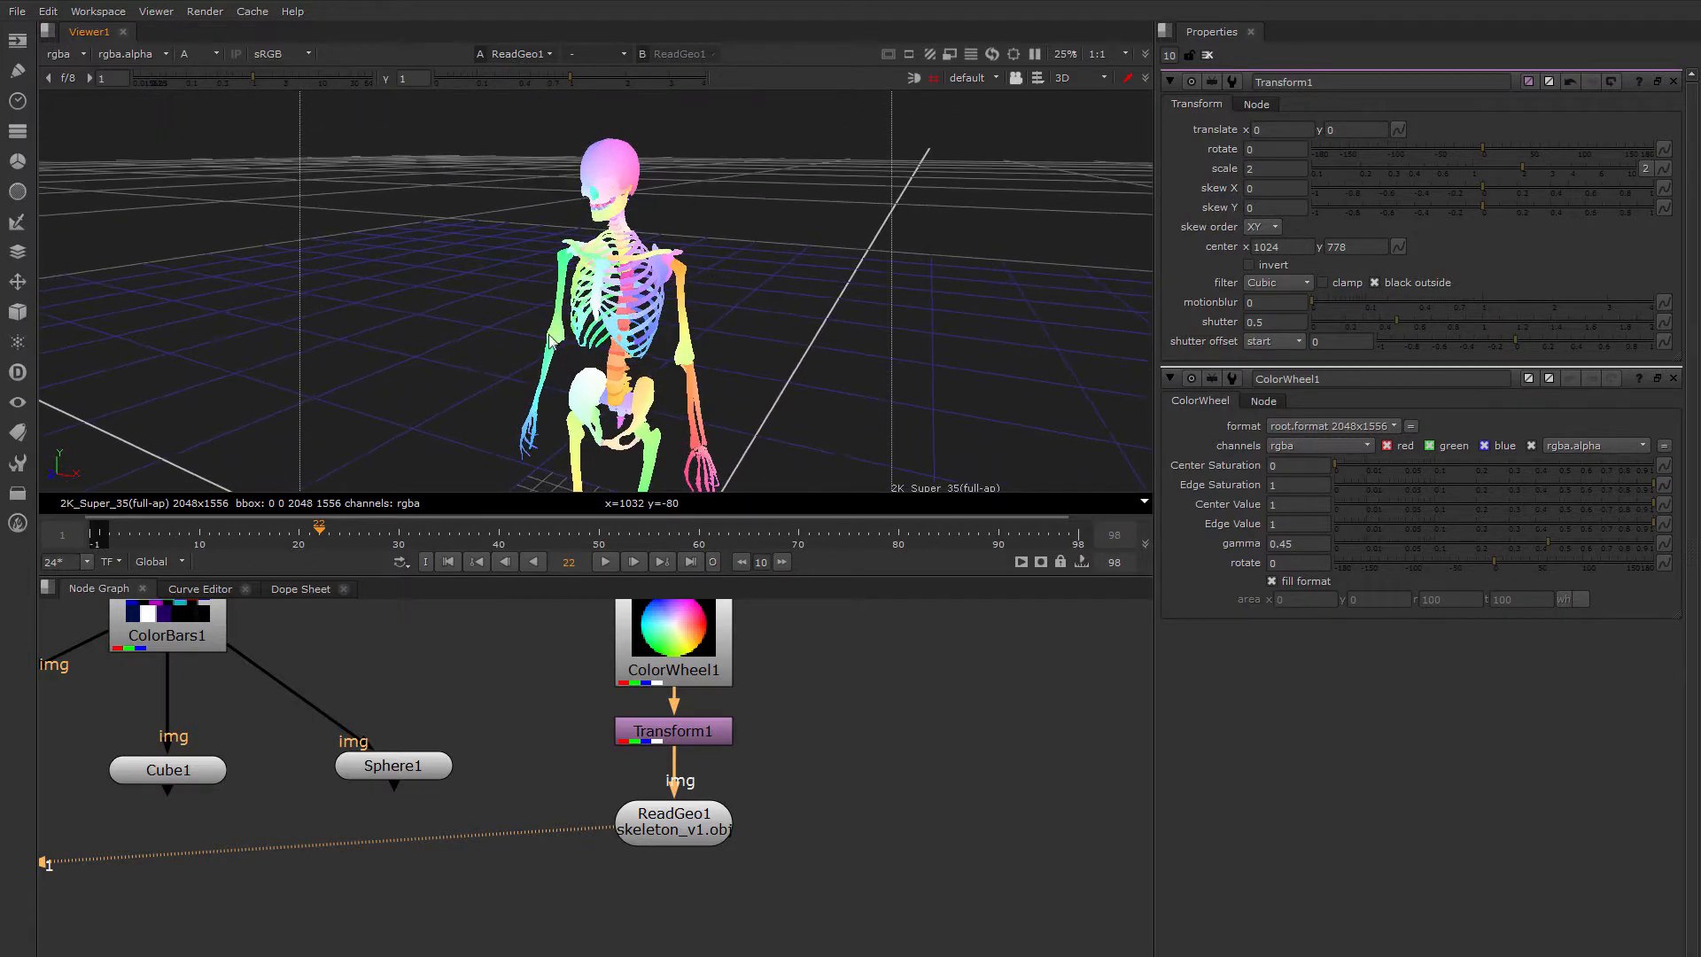
Add a Camera node in the empty area of the node graph near ReadGeo1
{"action": "scroll", "coordinate": [746, 737], "scroll_direction": "down", "scroll_amount": 3}
{"action": "middle_click_drag", "start_coordinate": [785, 809], "coordinate": [639, 769]}
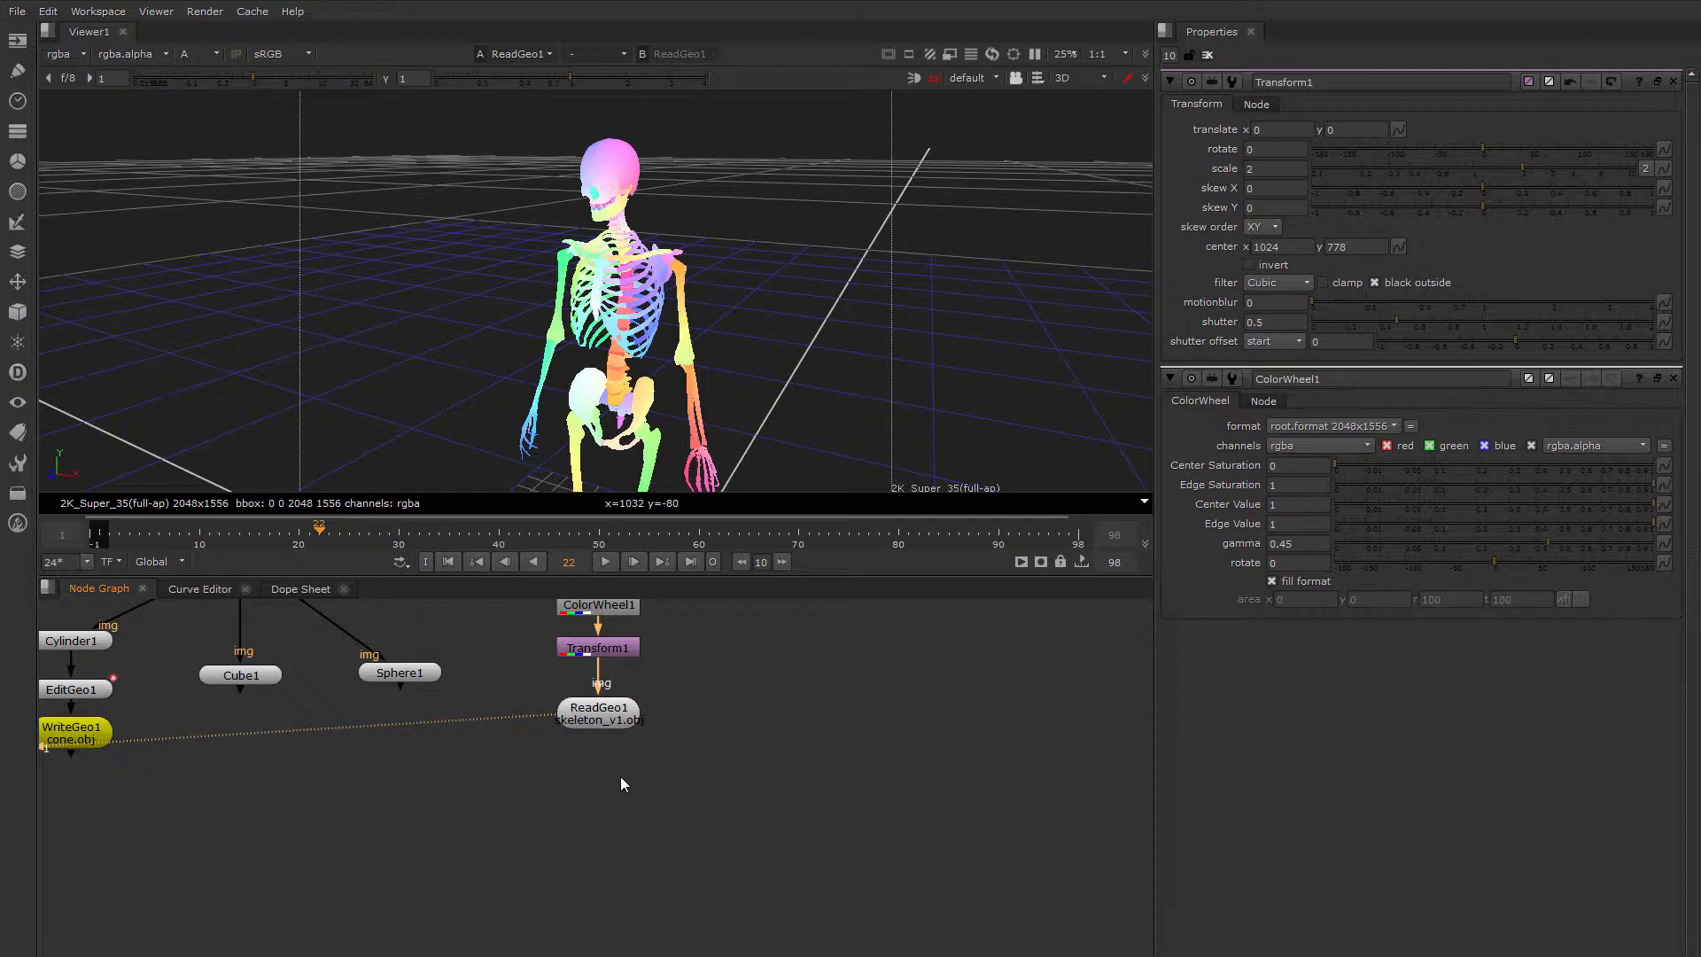
{"action": "key", "text": "Tab"}
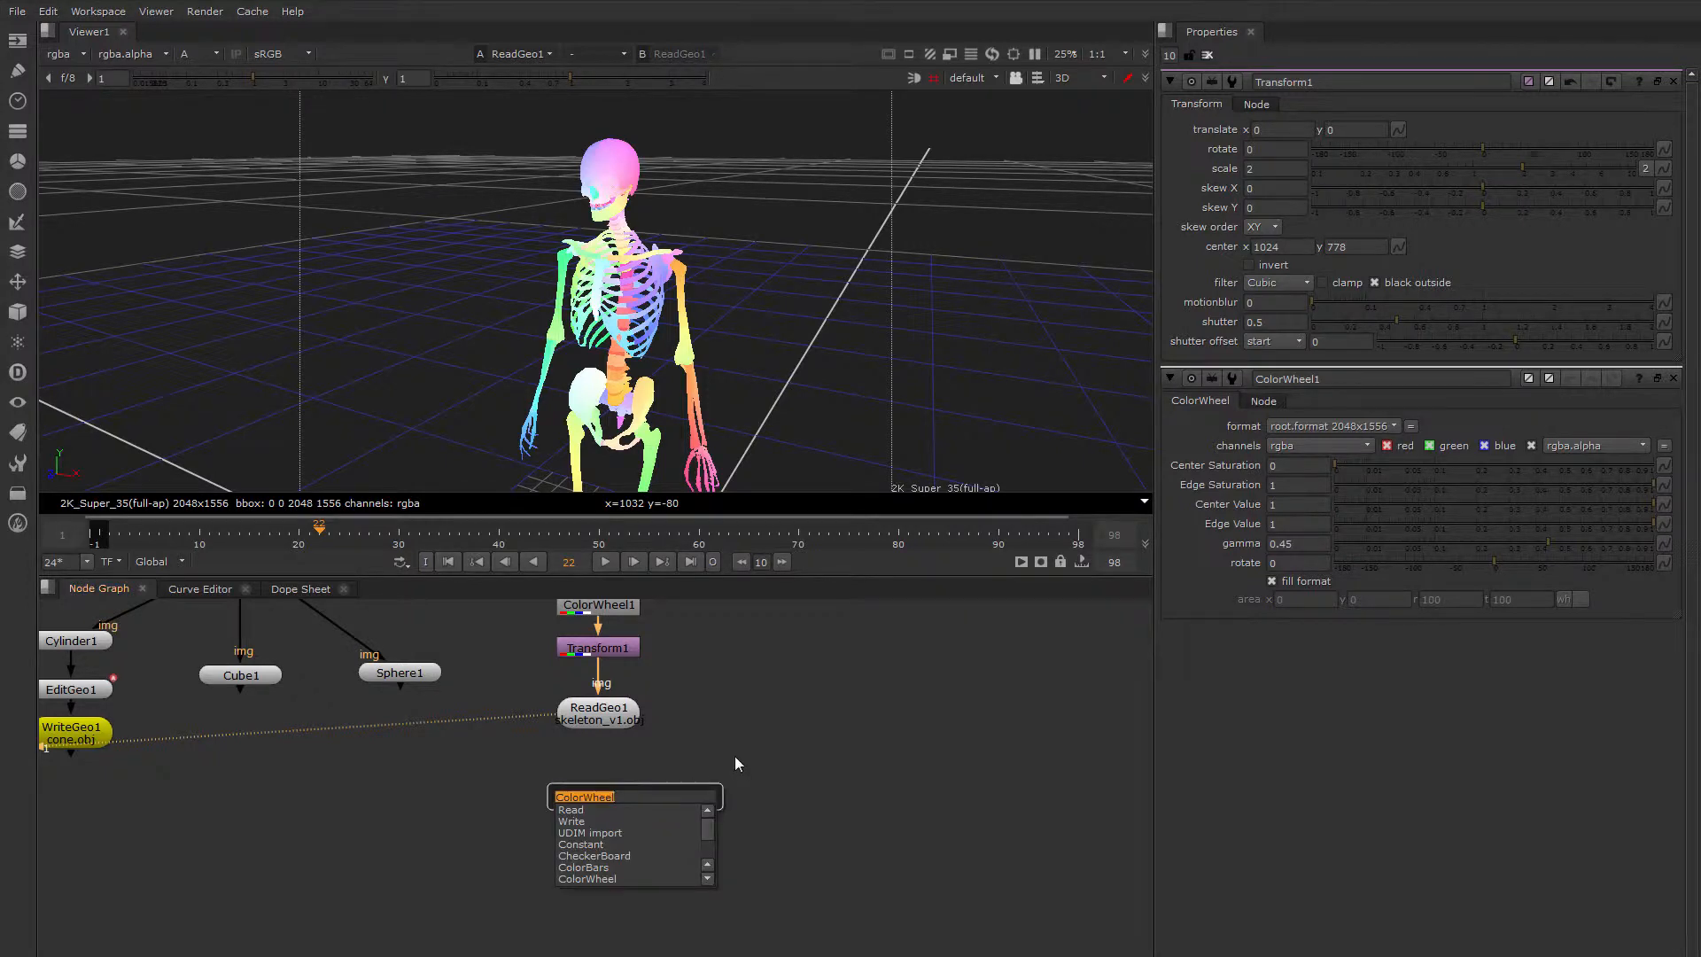
{"action": "type", "text": "cam"}
{"action": "key", "text": "Return"}
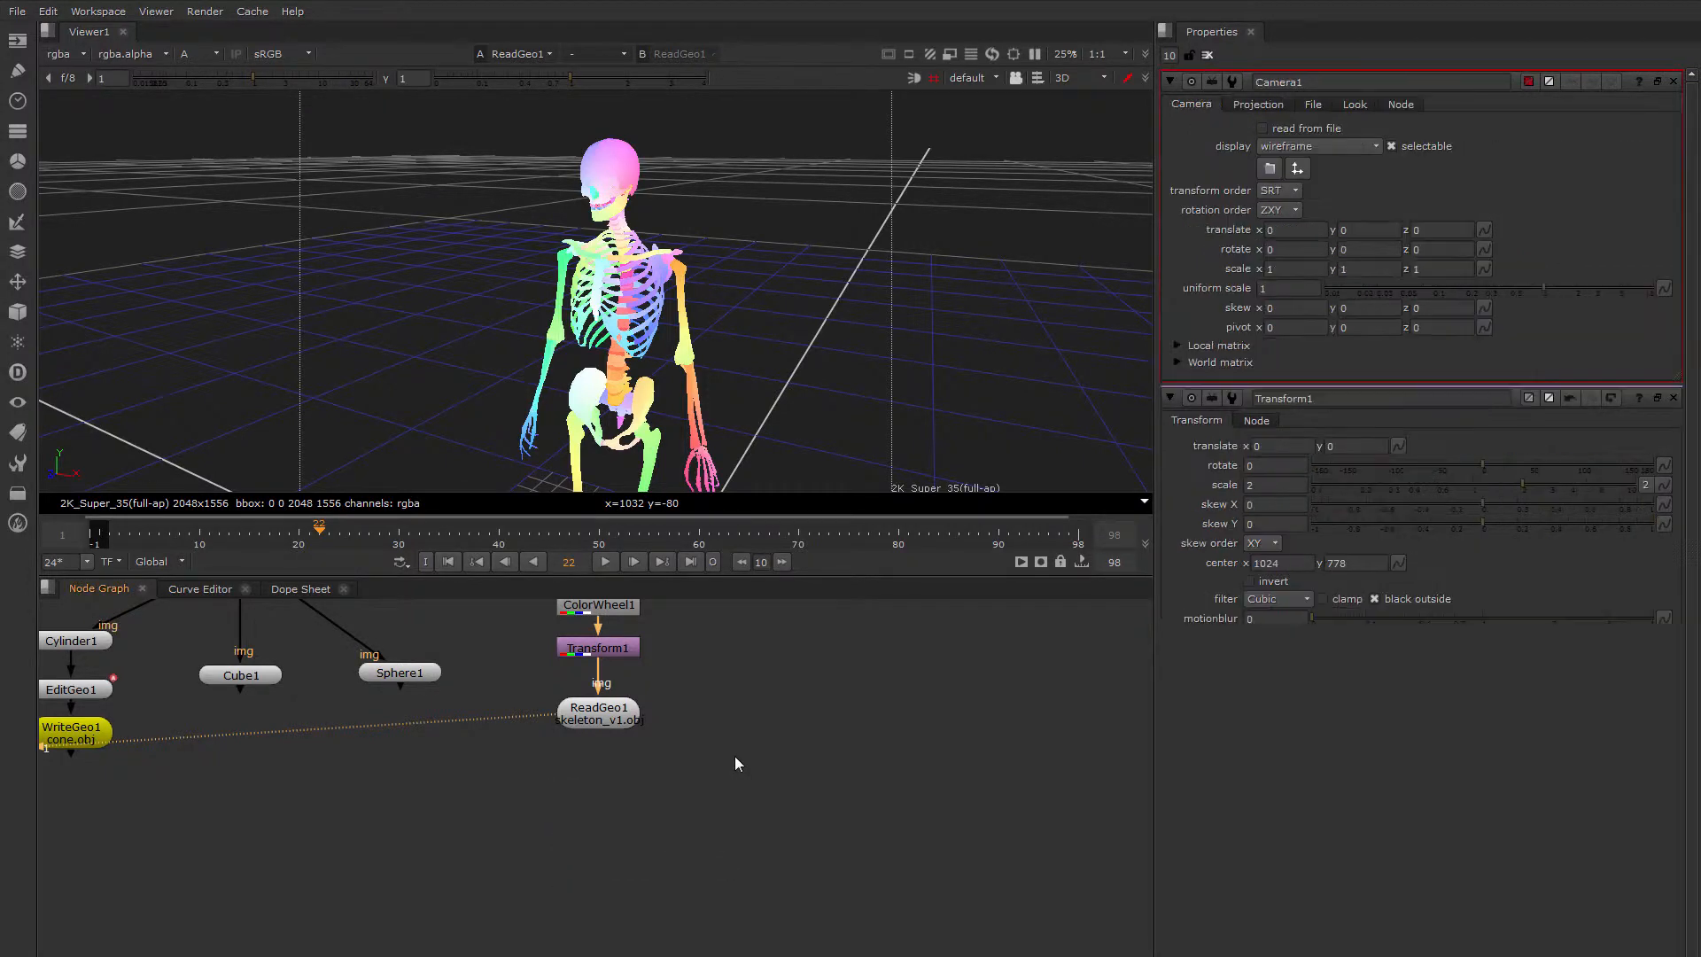
Add a ScanlineRender node below ReadGeo1, connecting ReadGeo1 to its obj/scn input and Camera1 to its cam input
{"action": "left_click", "coordinate": [560, 832]}
{"action": "key", "text": "Tab"}
{"action": "type", "text": "scal"}
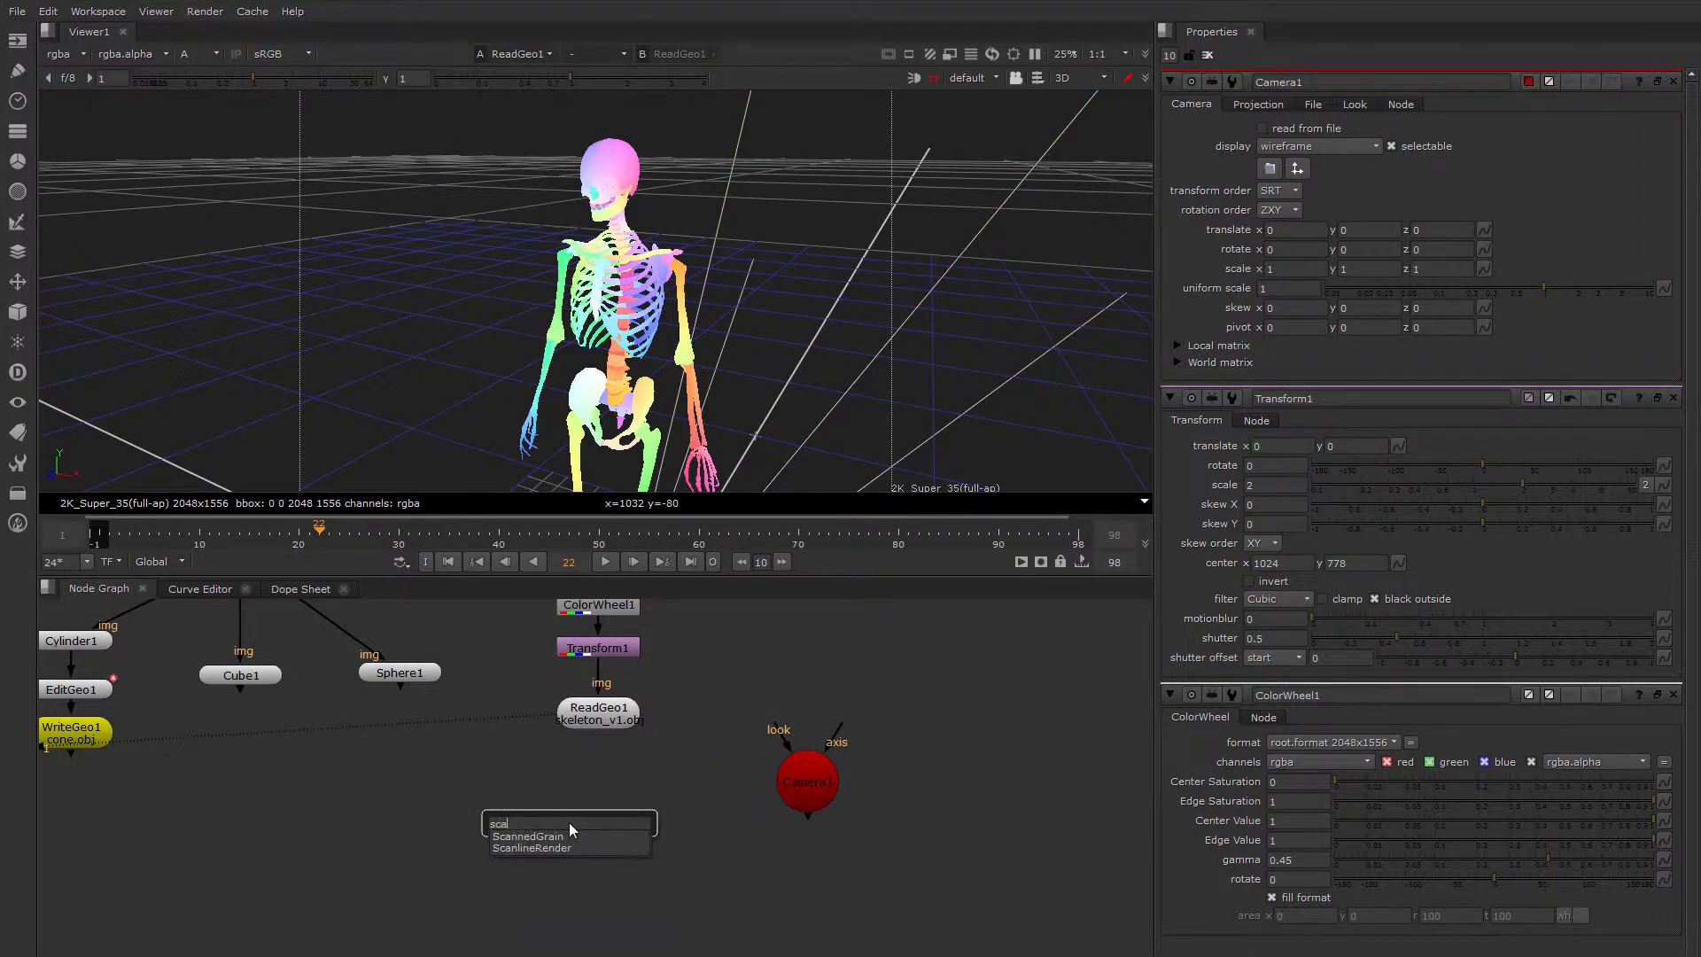
{"action": "type", "text": "l"}
{"action": "key", "text": "Return"}
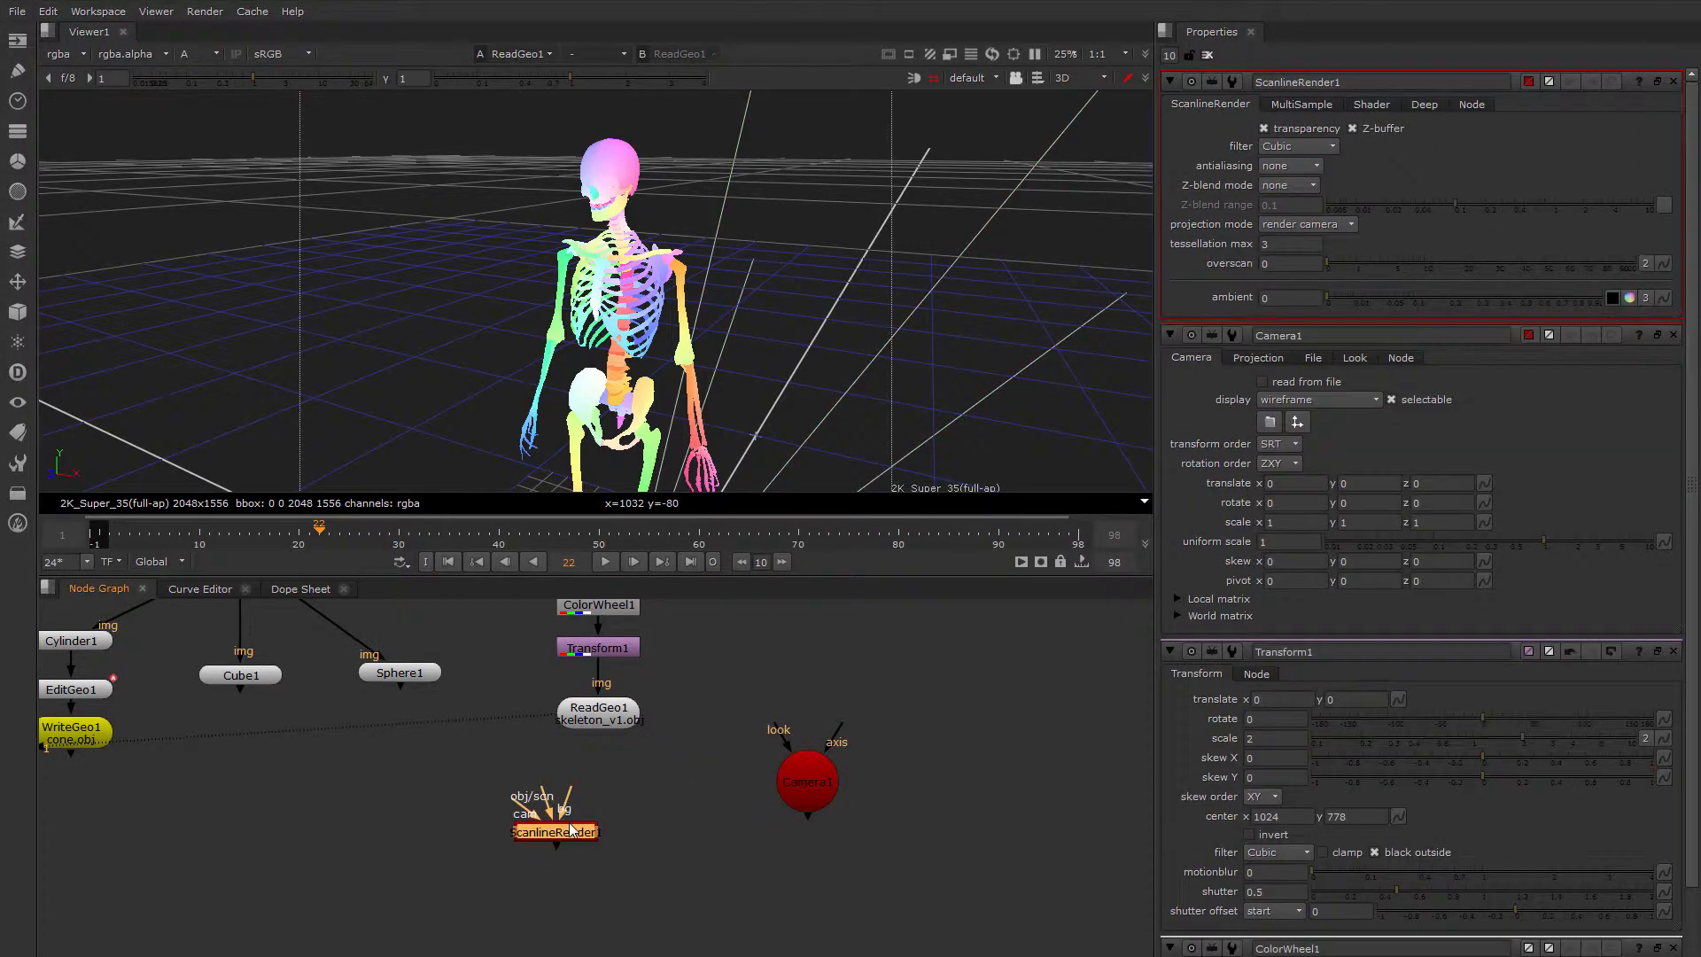
{"action": "left_click_drag", "start_coordinate": [571, 827], "coordinate": [548, 783]}
{"action": "left_click_drag", "start_coordinate": [600, 725], "coordinate": [590, 708]}
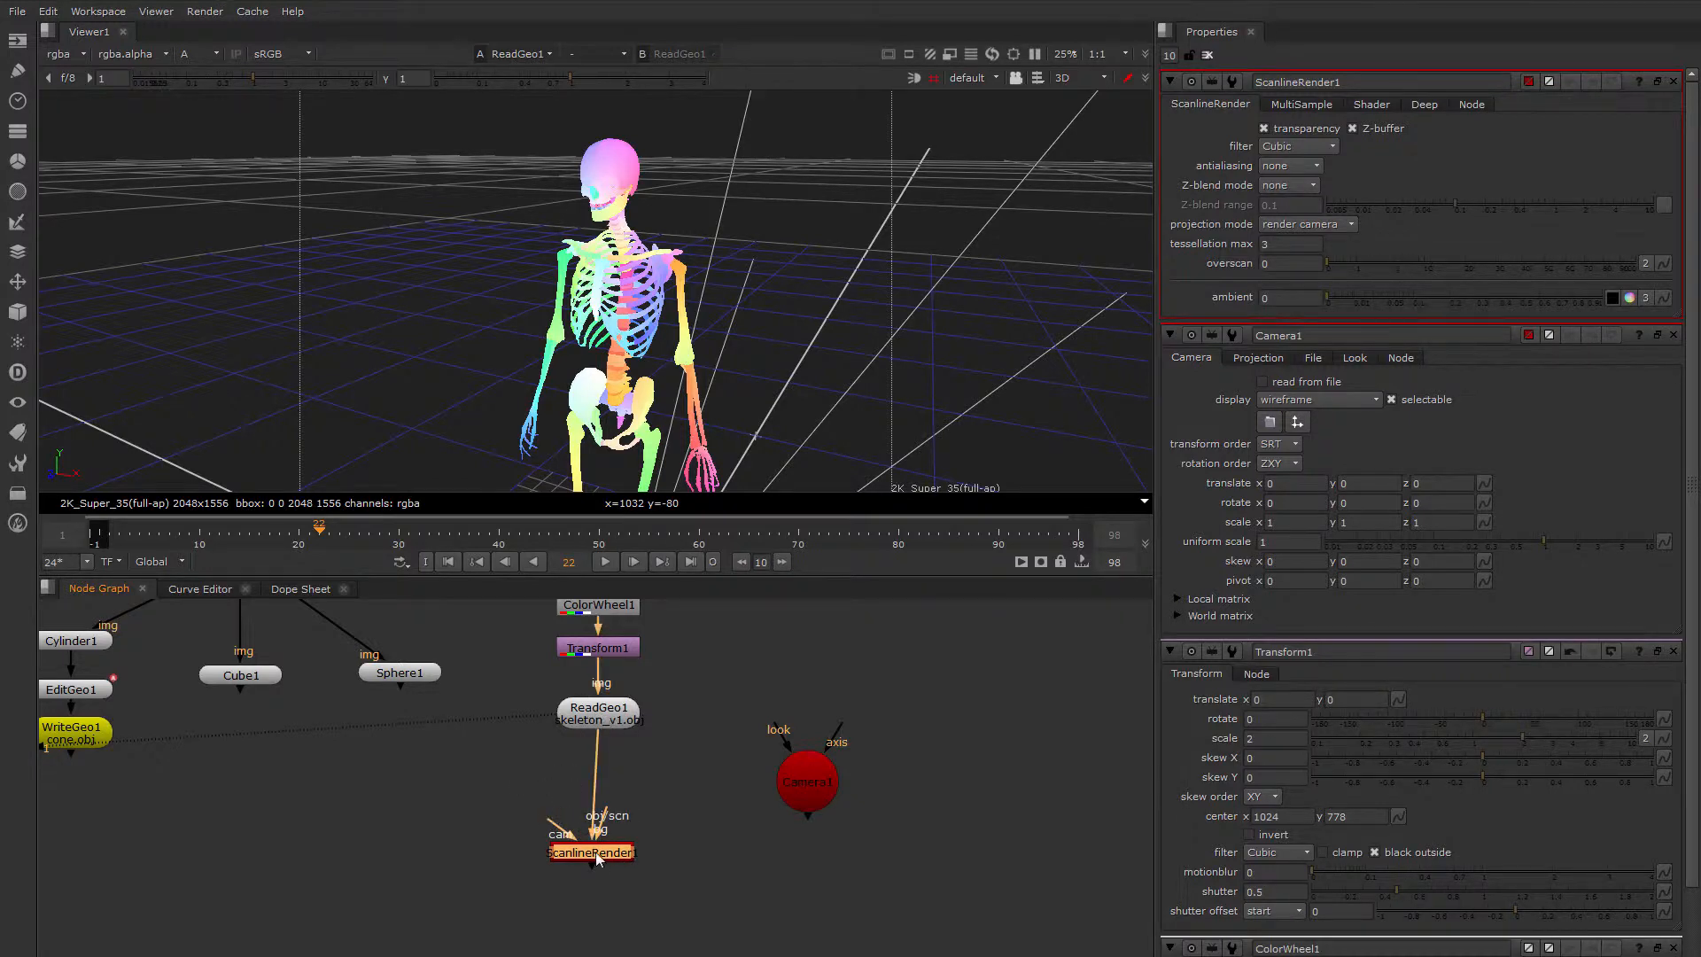
{"action": "left_click_drag", "start_coordinate": [595, 852], "coordinate": [808, 780]}
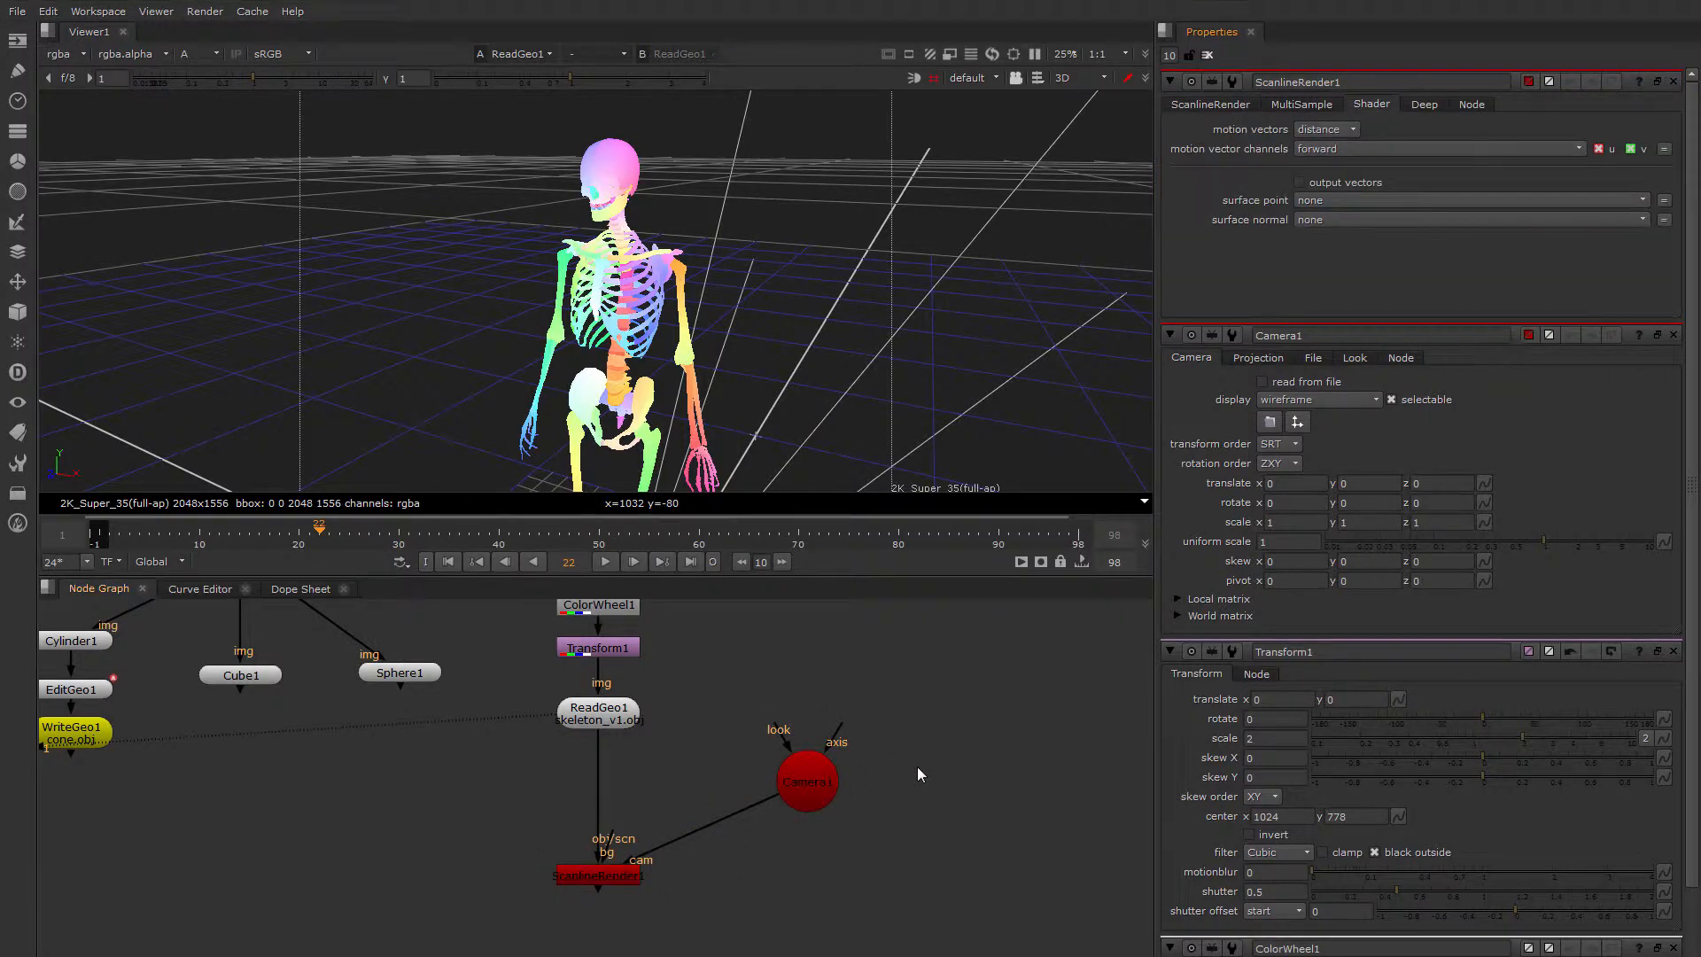
Add a Constant node in HD_720 1280x720 format and connect it to ScanlineRender1's bg input
{"action": "key", "text": "Tab"}
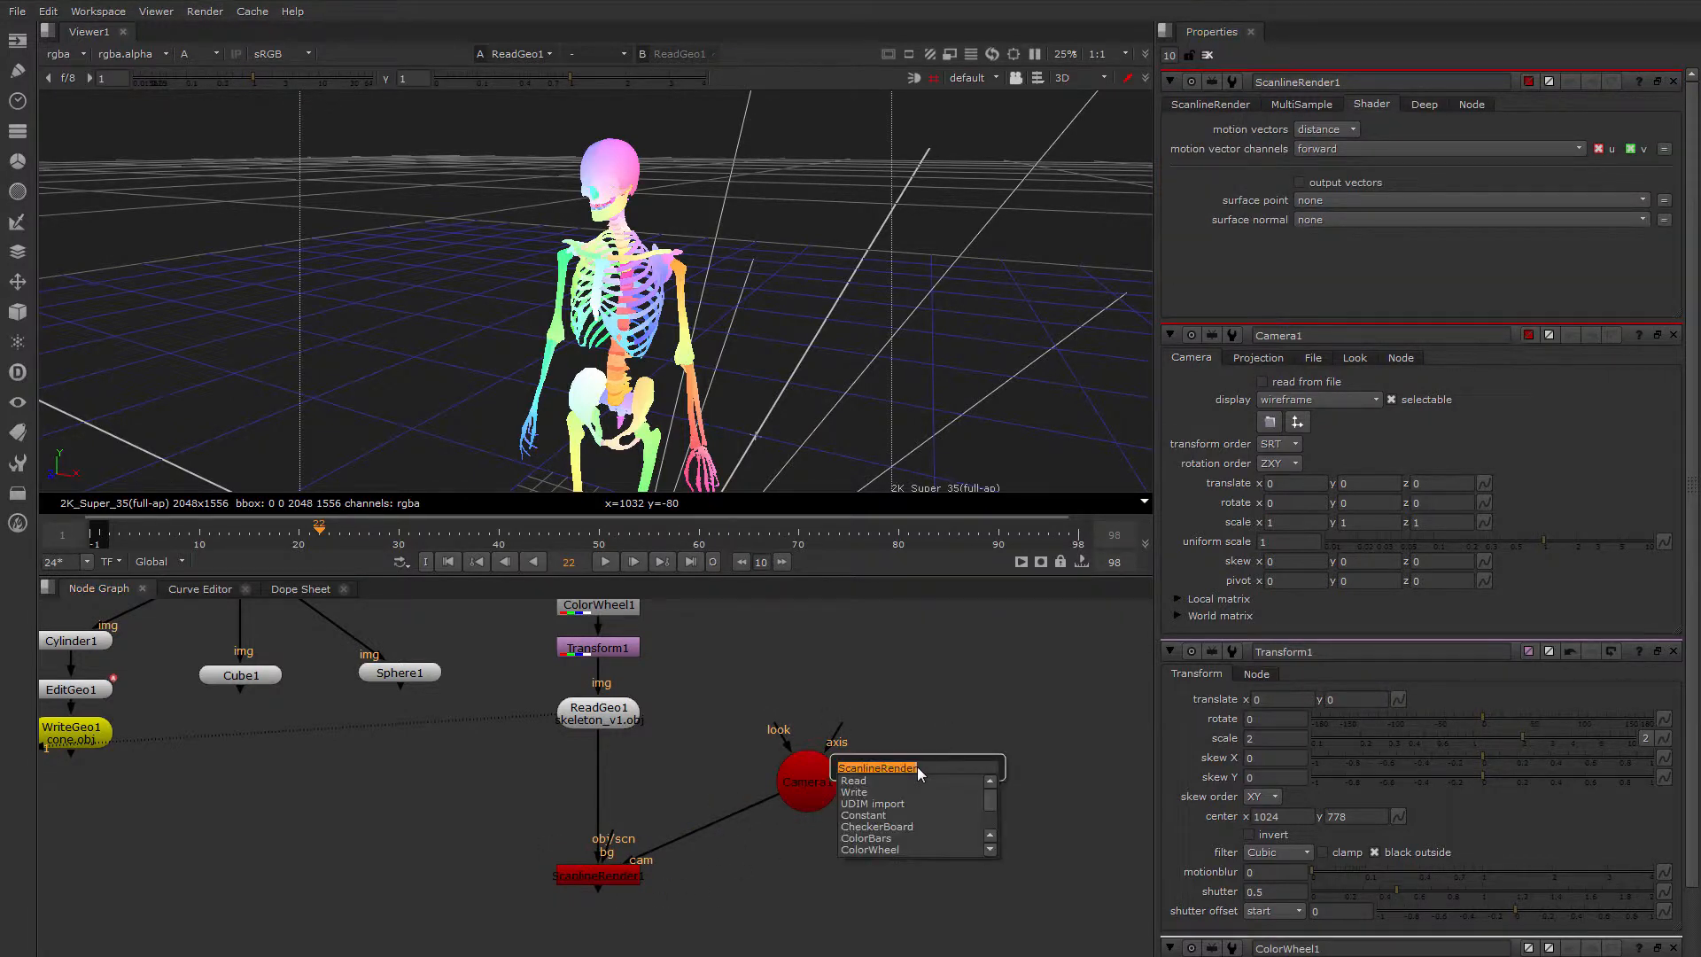
{"action": "type", "text": "con"}
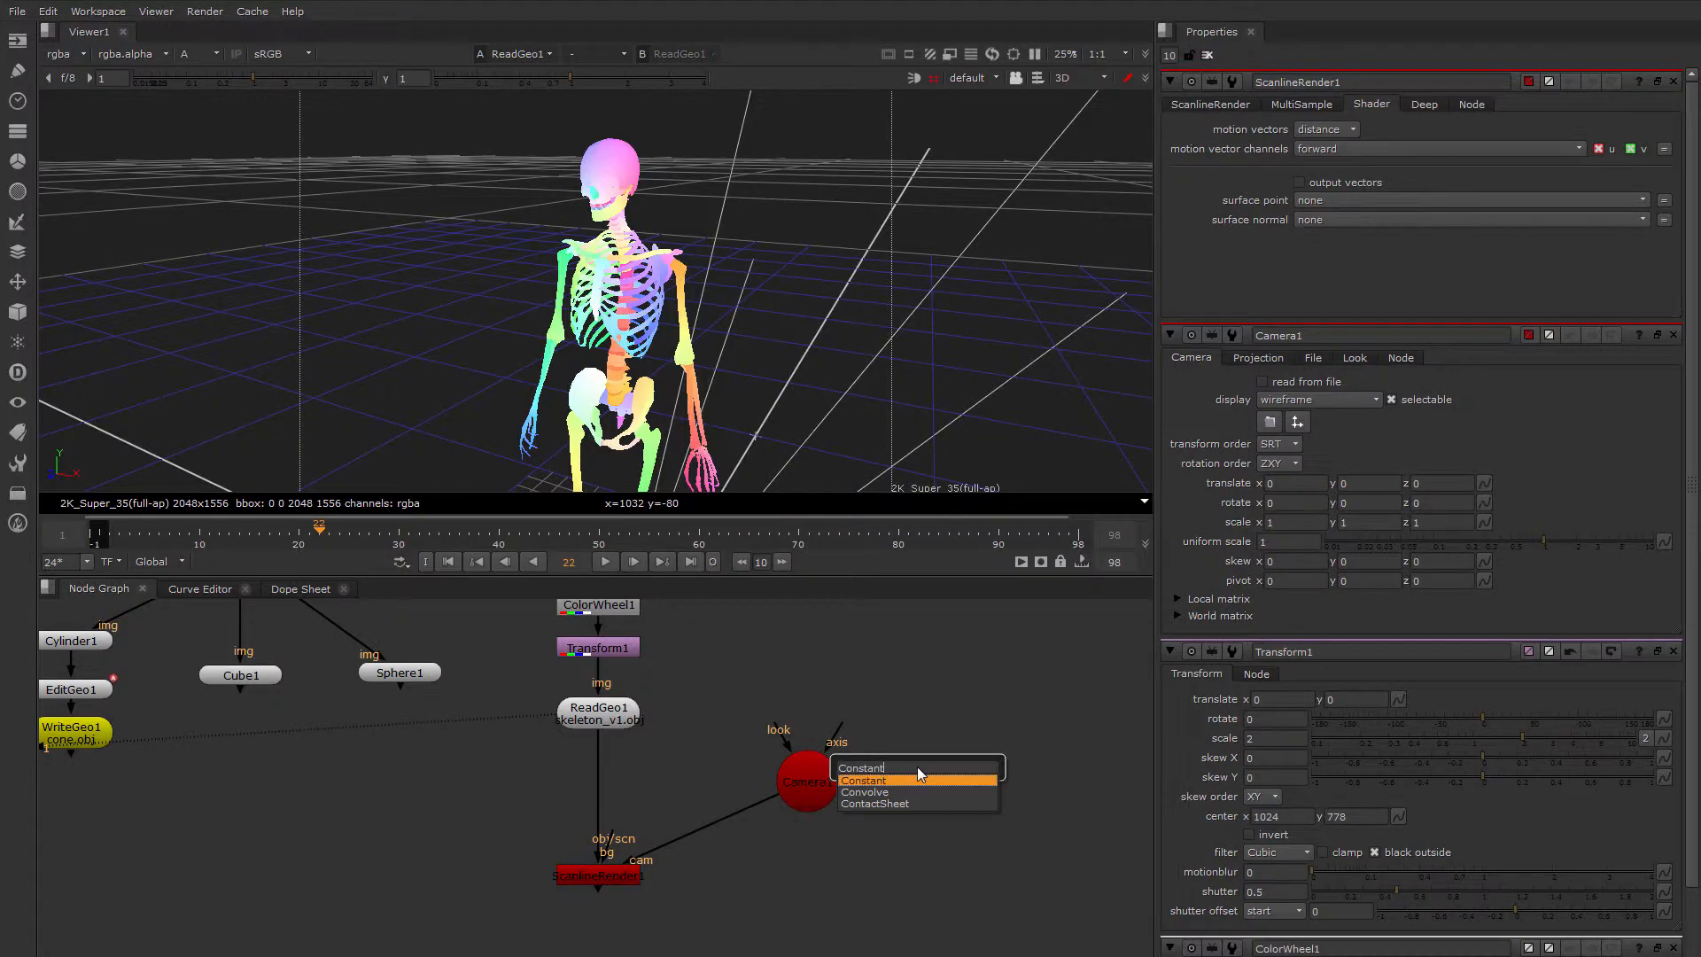
{"action": "key", "text": "Return"}
{"action": "left_click_drag", "start_coordinate": [932, 709], "coordinate": [478, 761]}
{"action": "left_click_drag", "start_coordinate": [611, 853], "coordinate": [518, 796]}
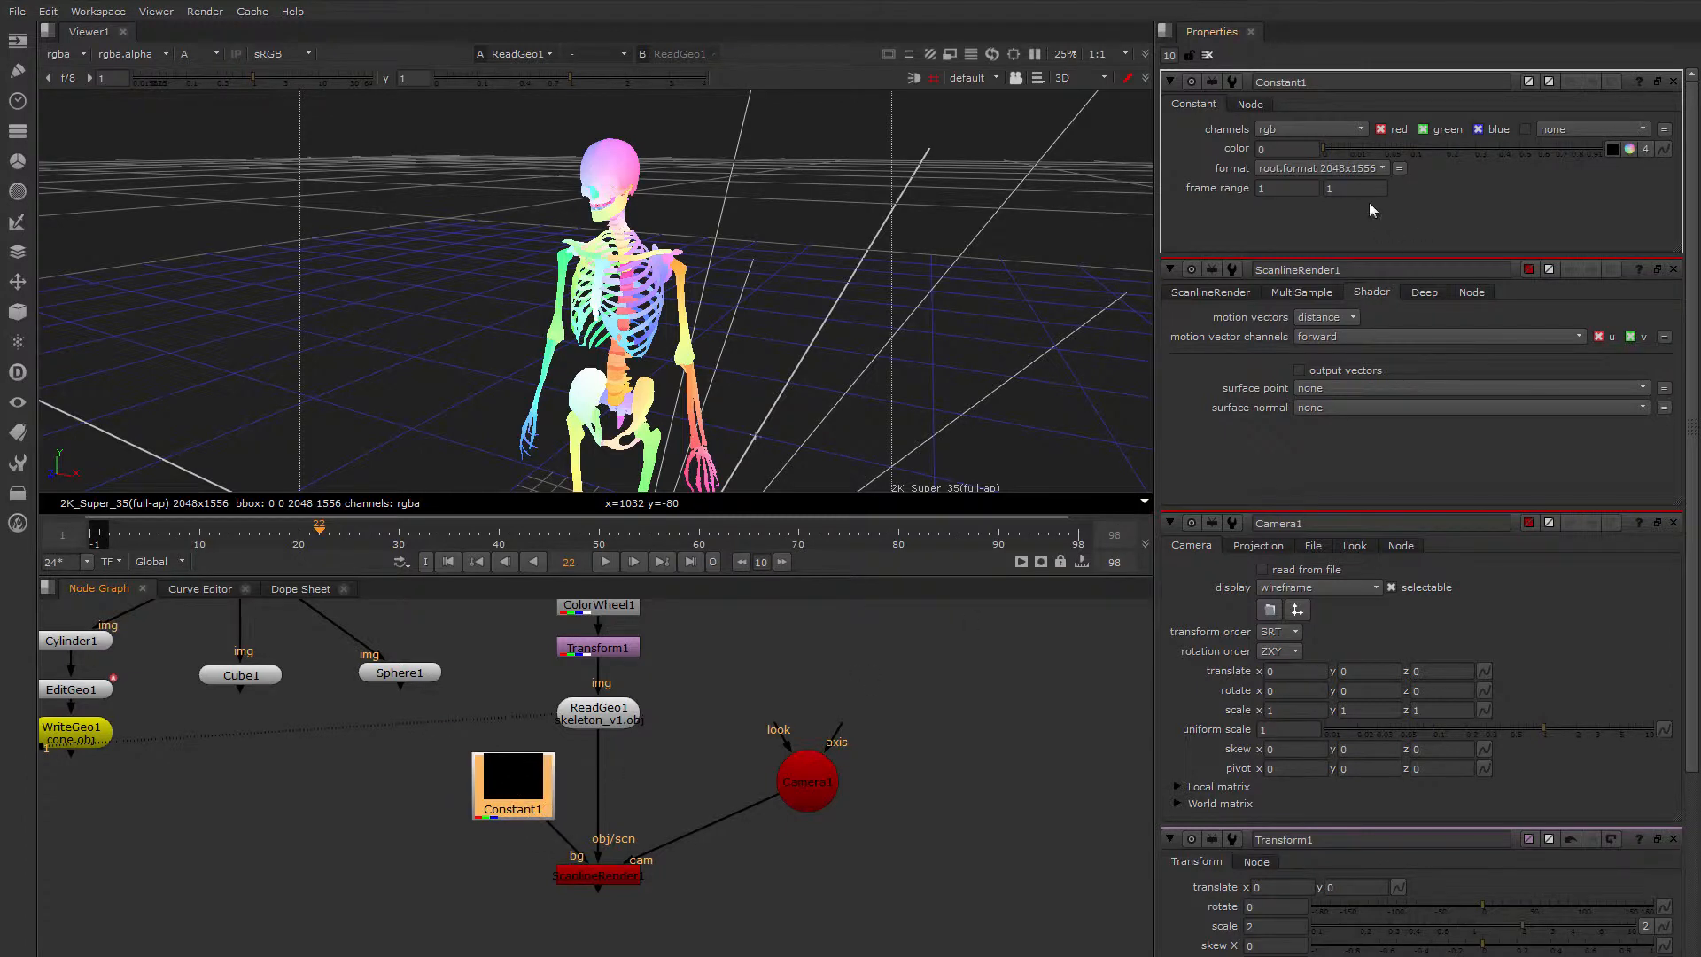
{"action": "left_click", "coordinate": [1346, 166]}
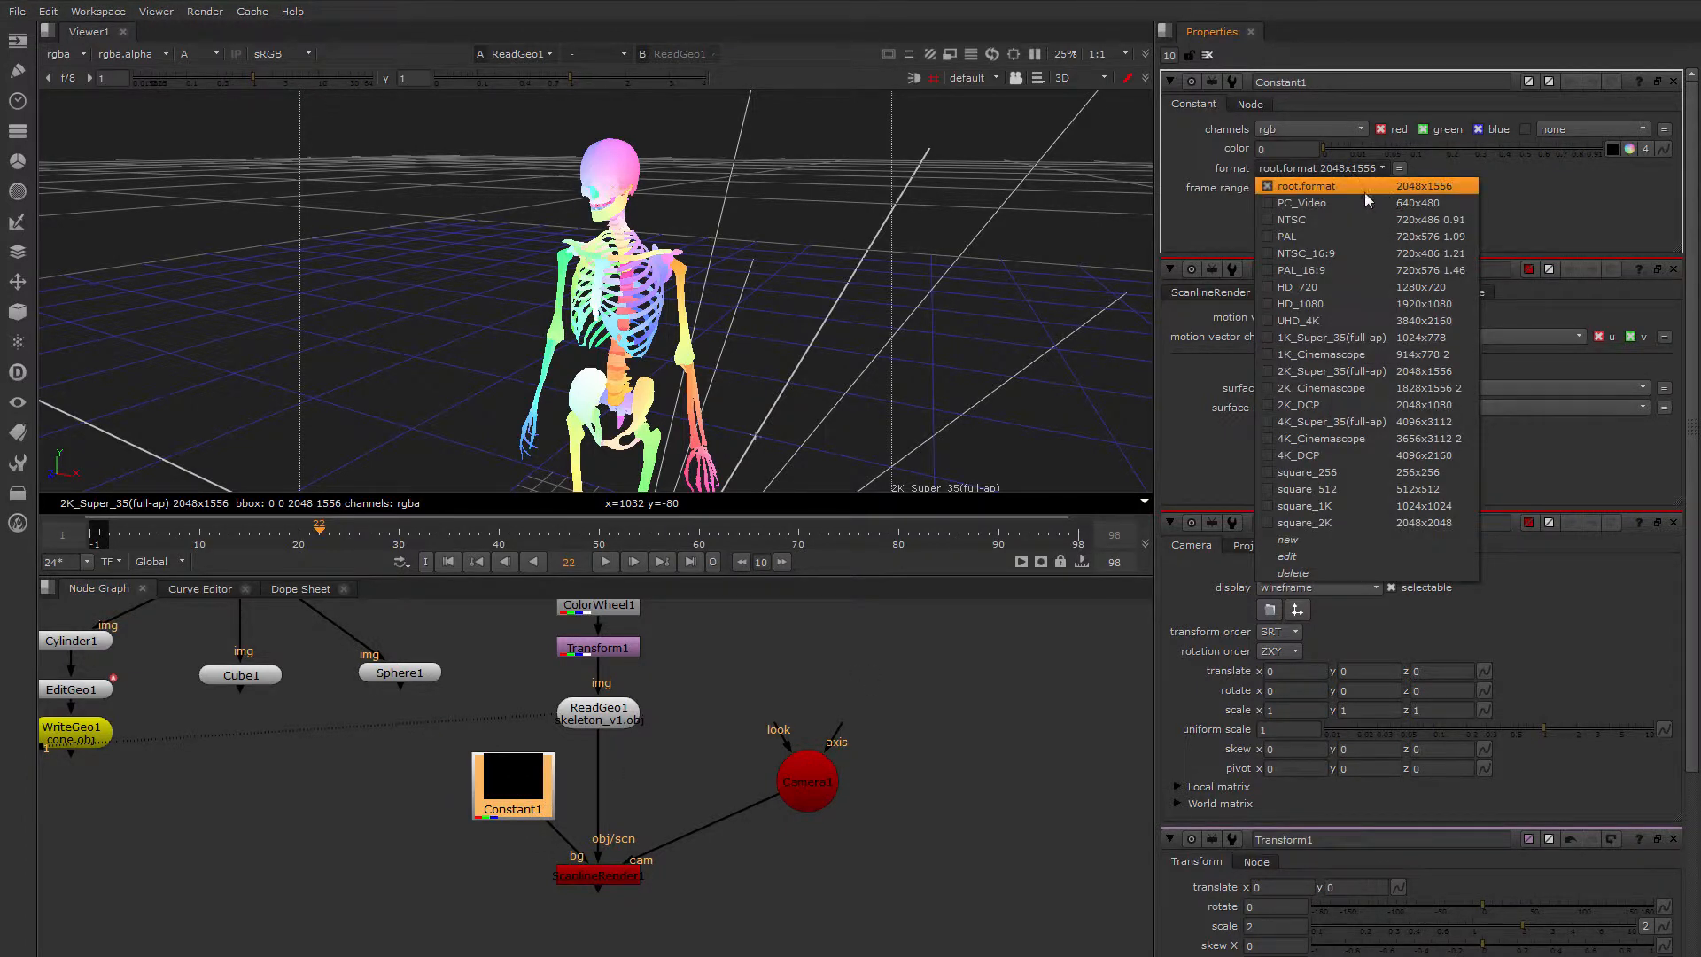
{"action": "left_click", "coordinate": [1353, 288]}
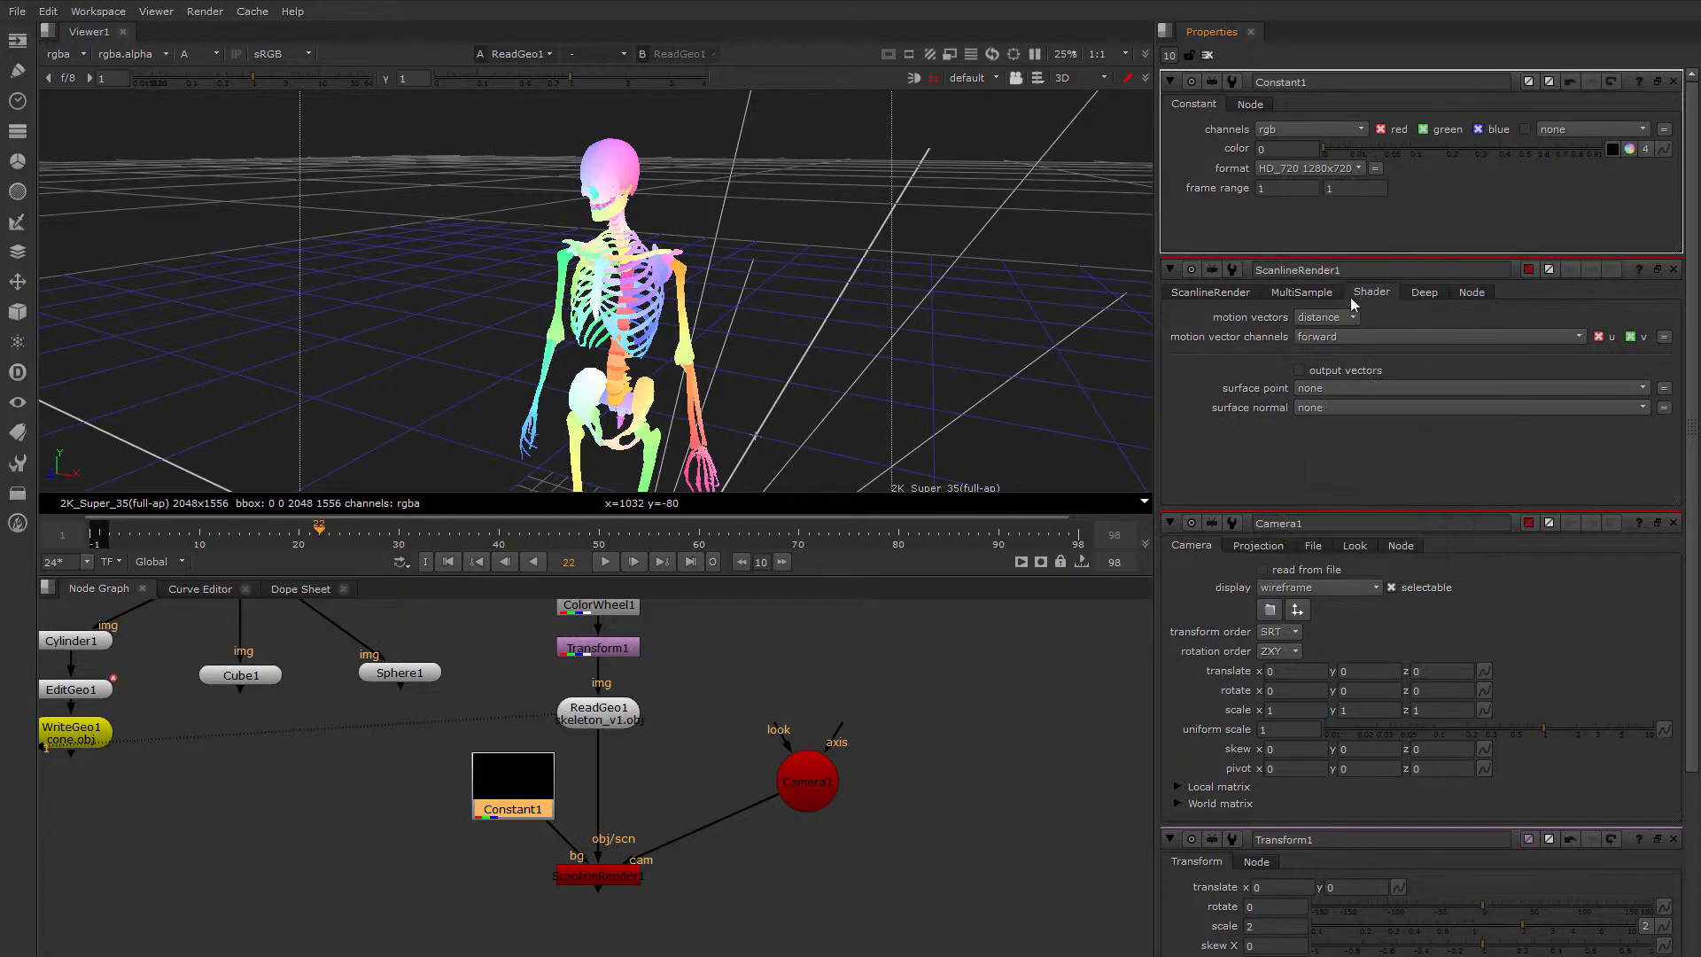
Look through Camera1 in the 3D viewer and enable interactive mode so that viewer movements drive the camera
{"action": "double_click", "coordinate": [800, 797]}
{"action": "left_click", "coordinate": [984, 78]}
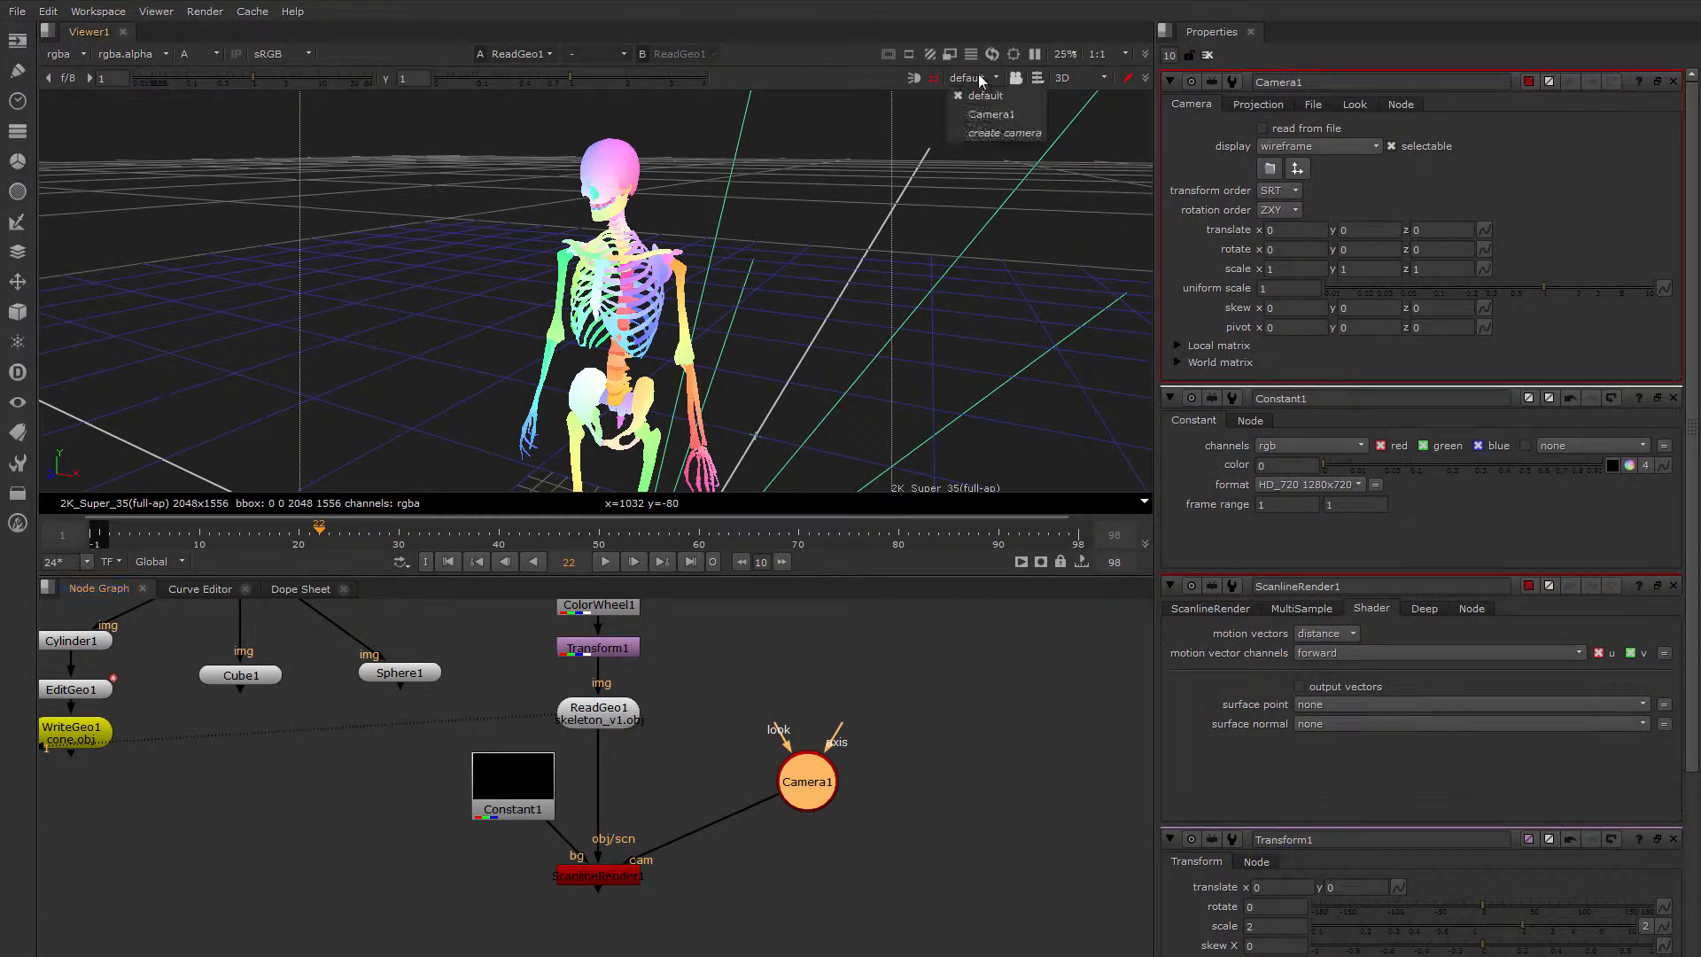
{"action": "left_click", "coordinate": [1001, 120]}
{"action": "scroll", "coordinate": [716, 279], "scroll_direction": "down", "scroll_amount": 5}
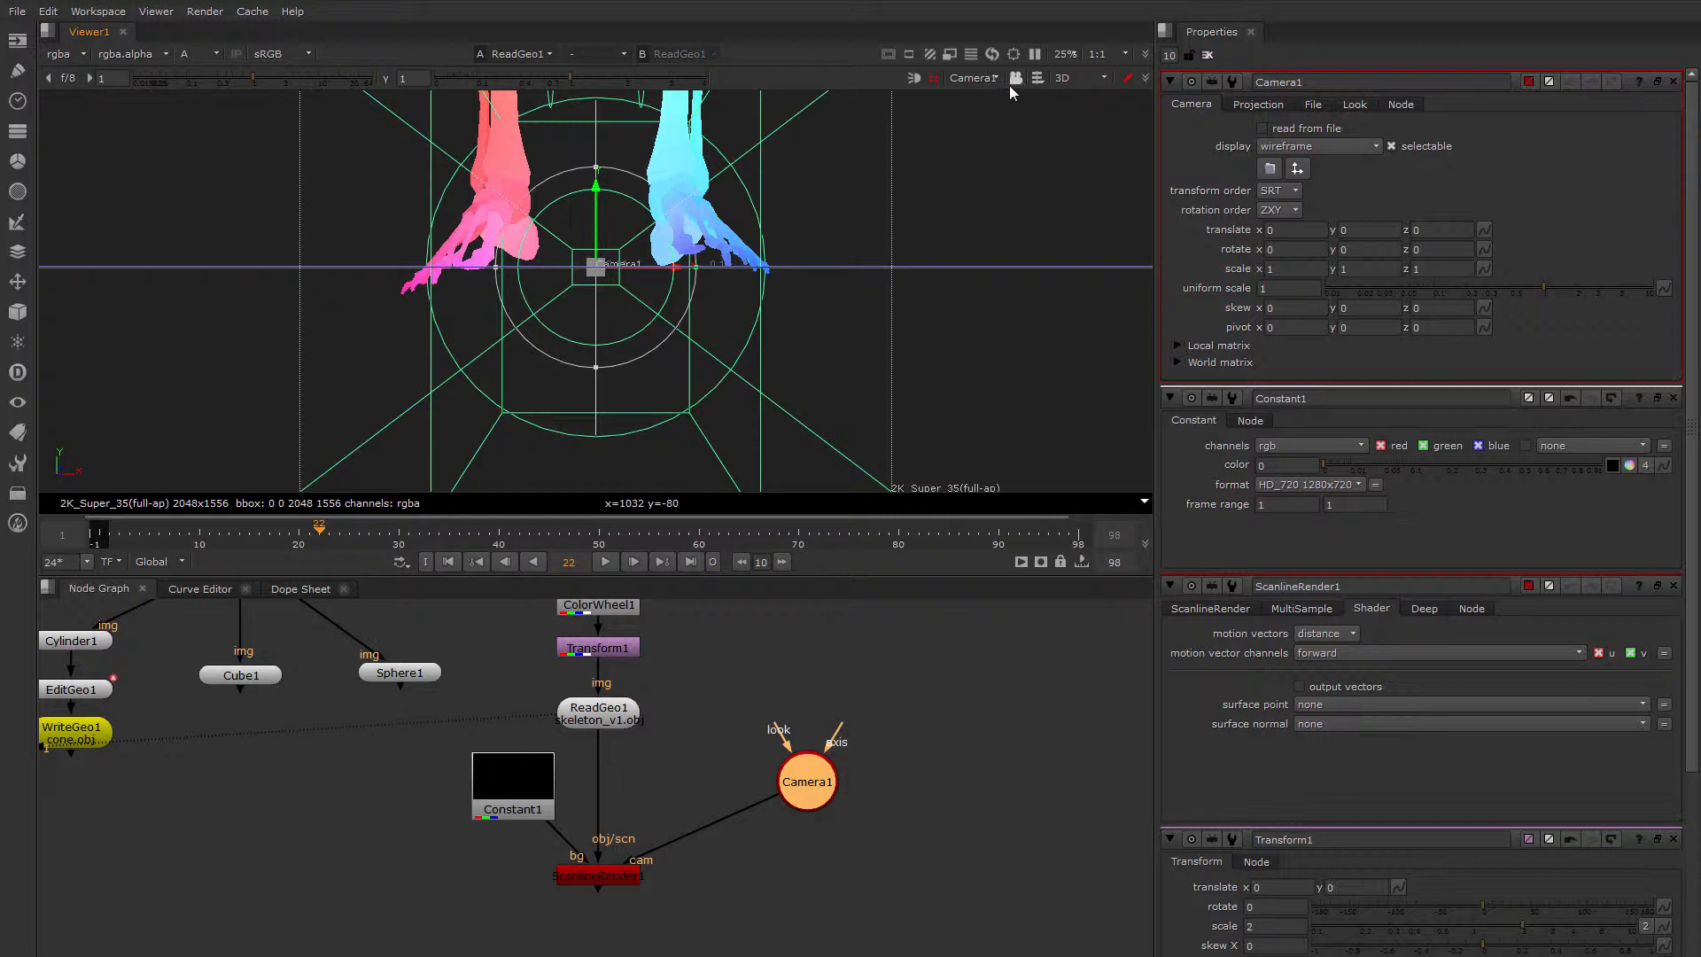
{"action": "left_click", "coordinate": [984, 78]}
{"action": "left_click", "coordinate": [995, 115]}
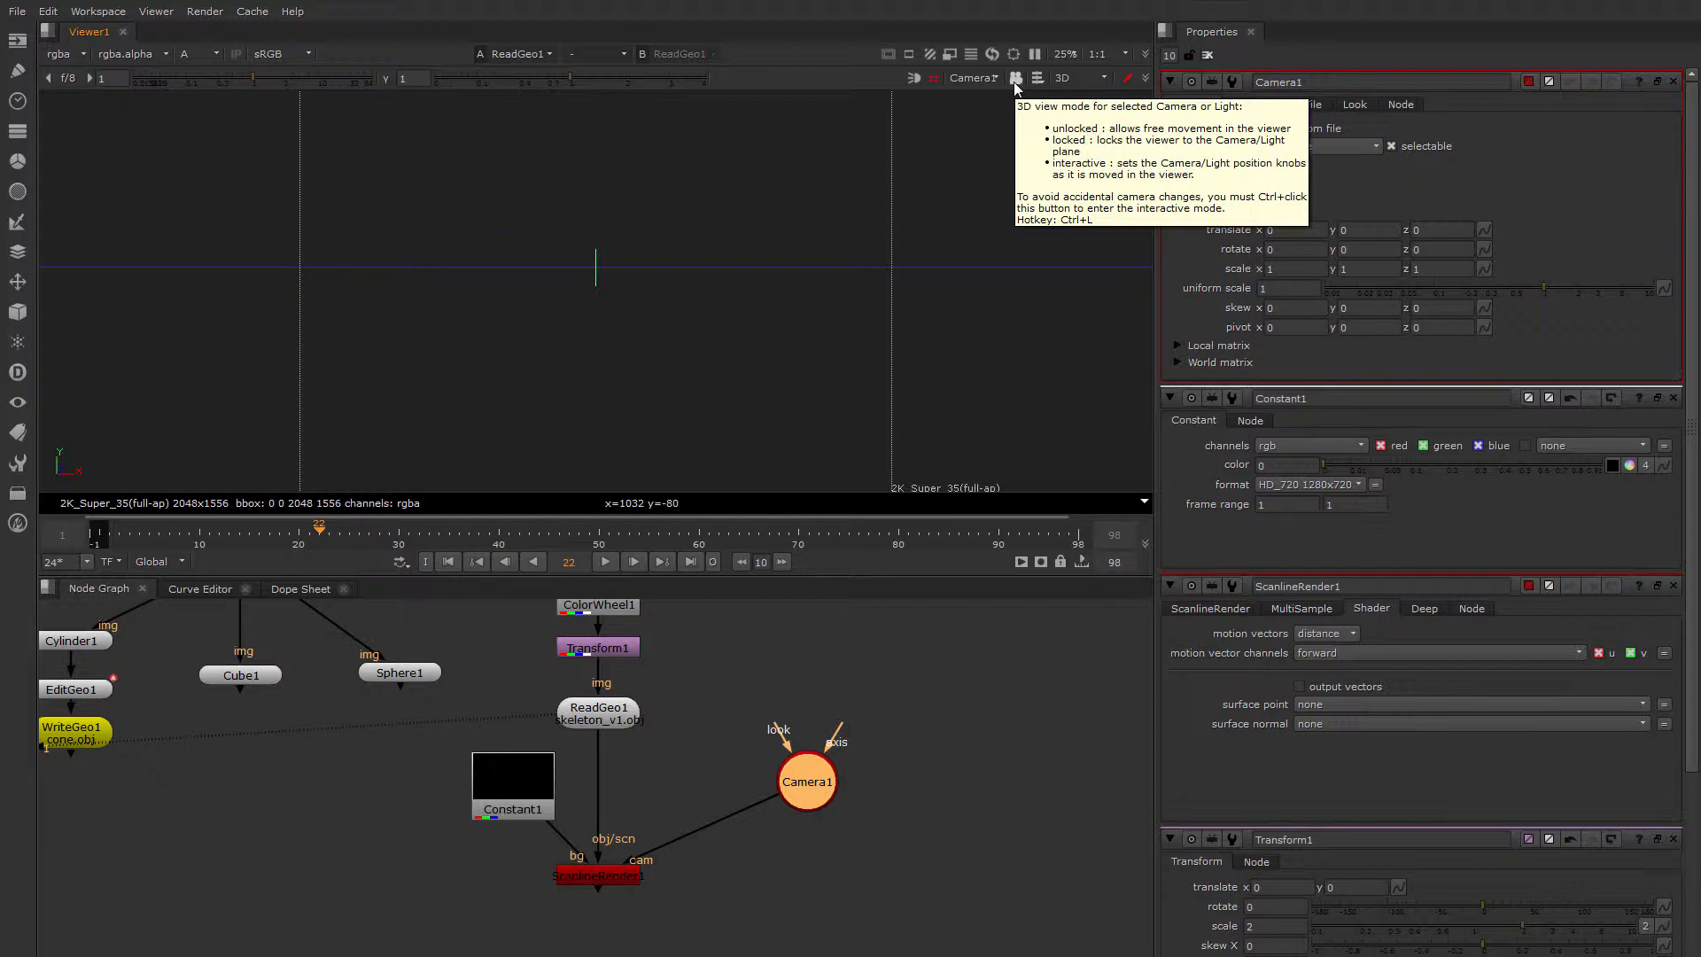
{"action": "left_click", "coordinate": [1015, 80]}
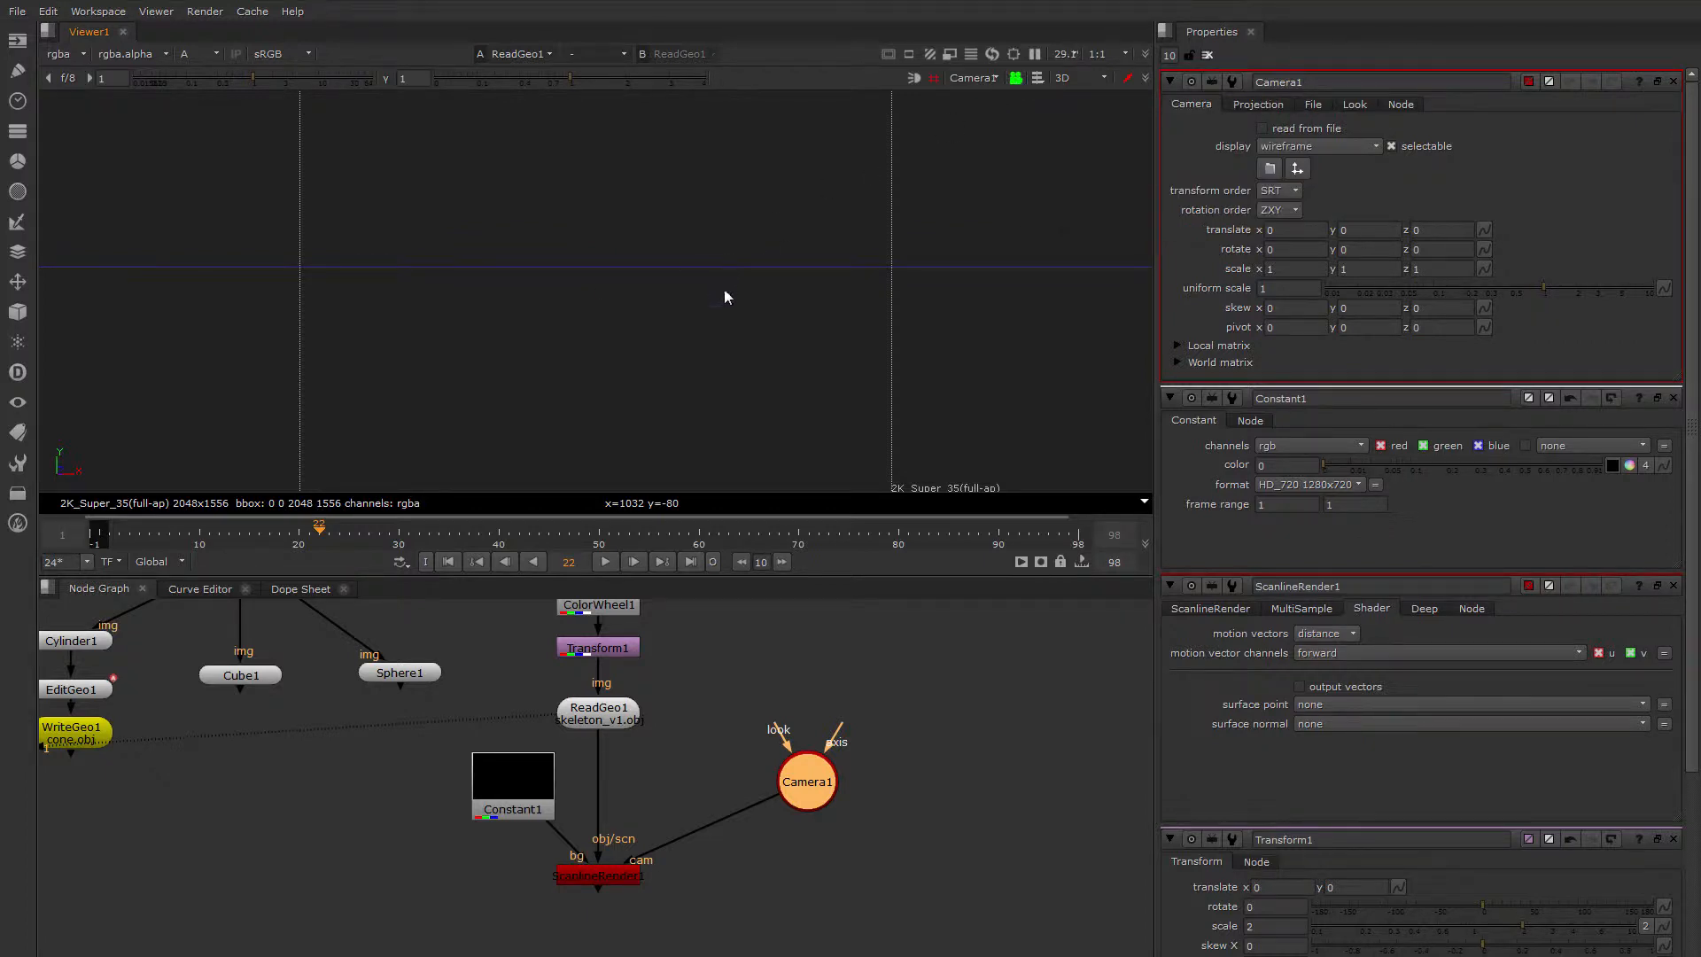
Pull Camera1 back and raise it to frame the skeleton from the front, about y 1.58 and z 5.33
{"action": "scroll", "coordinate": [769, 259], "scroll_direction": "down", "scroll_amount": 5}
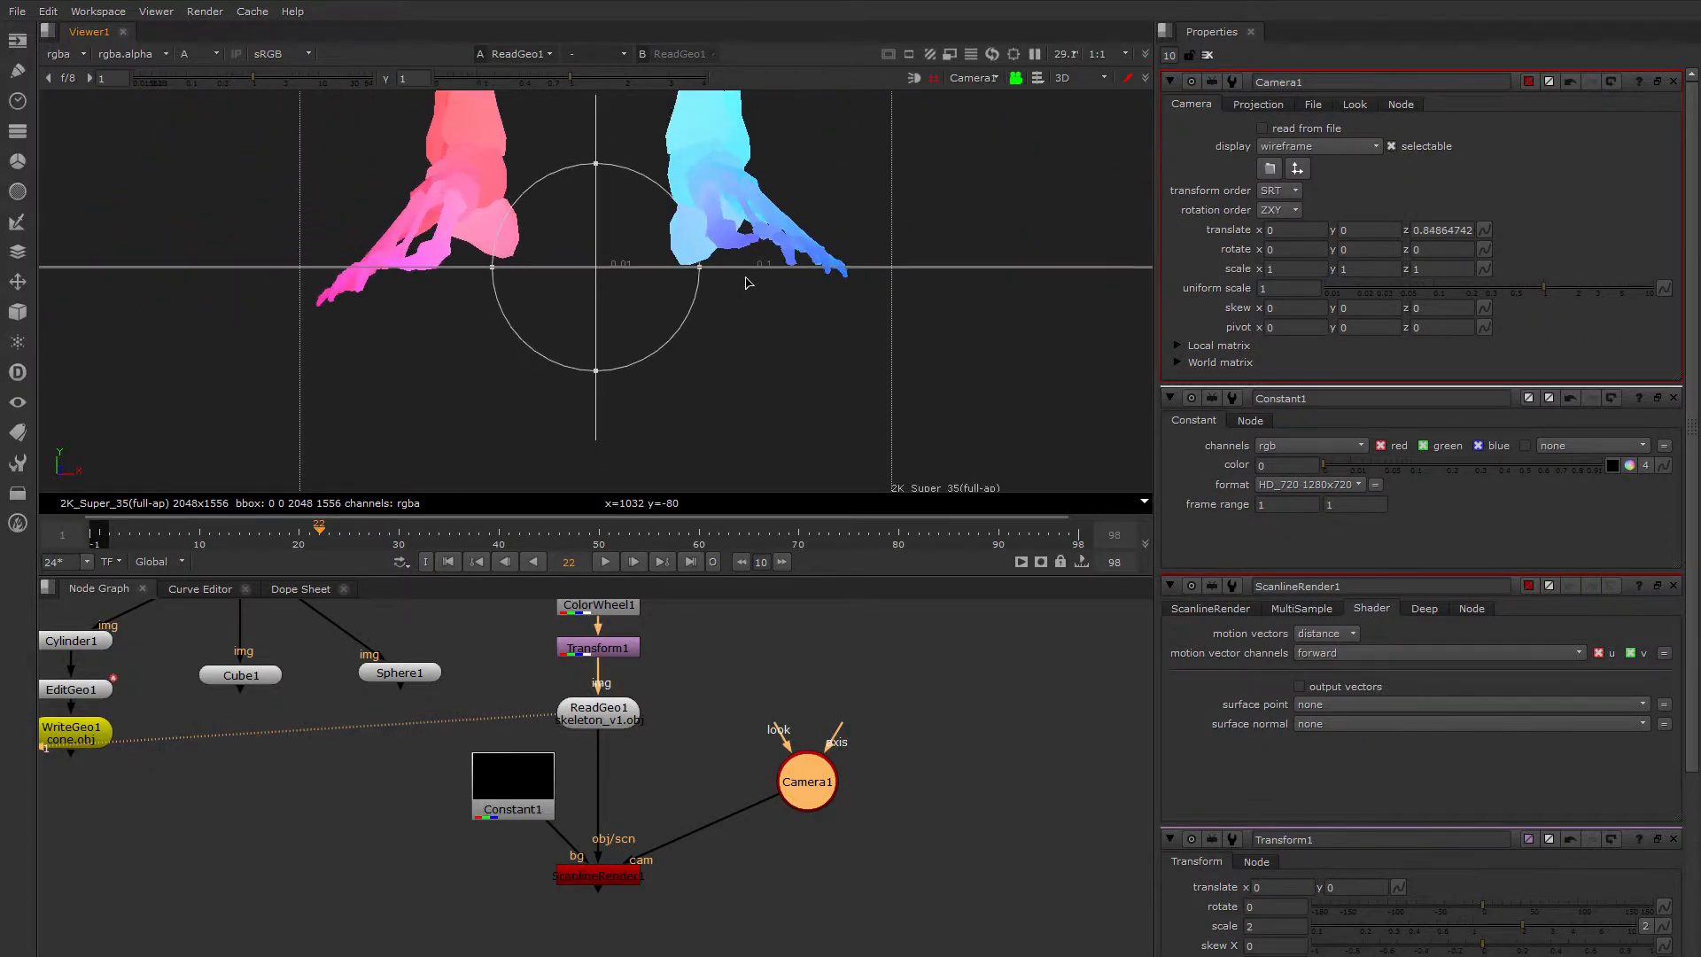
{"action": "scroll", "coordinate": [763, 204], "scroll_direction": "down", "scroll_amount": 3}
{"action": "left_click", "coordinate": [652, 173]}
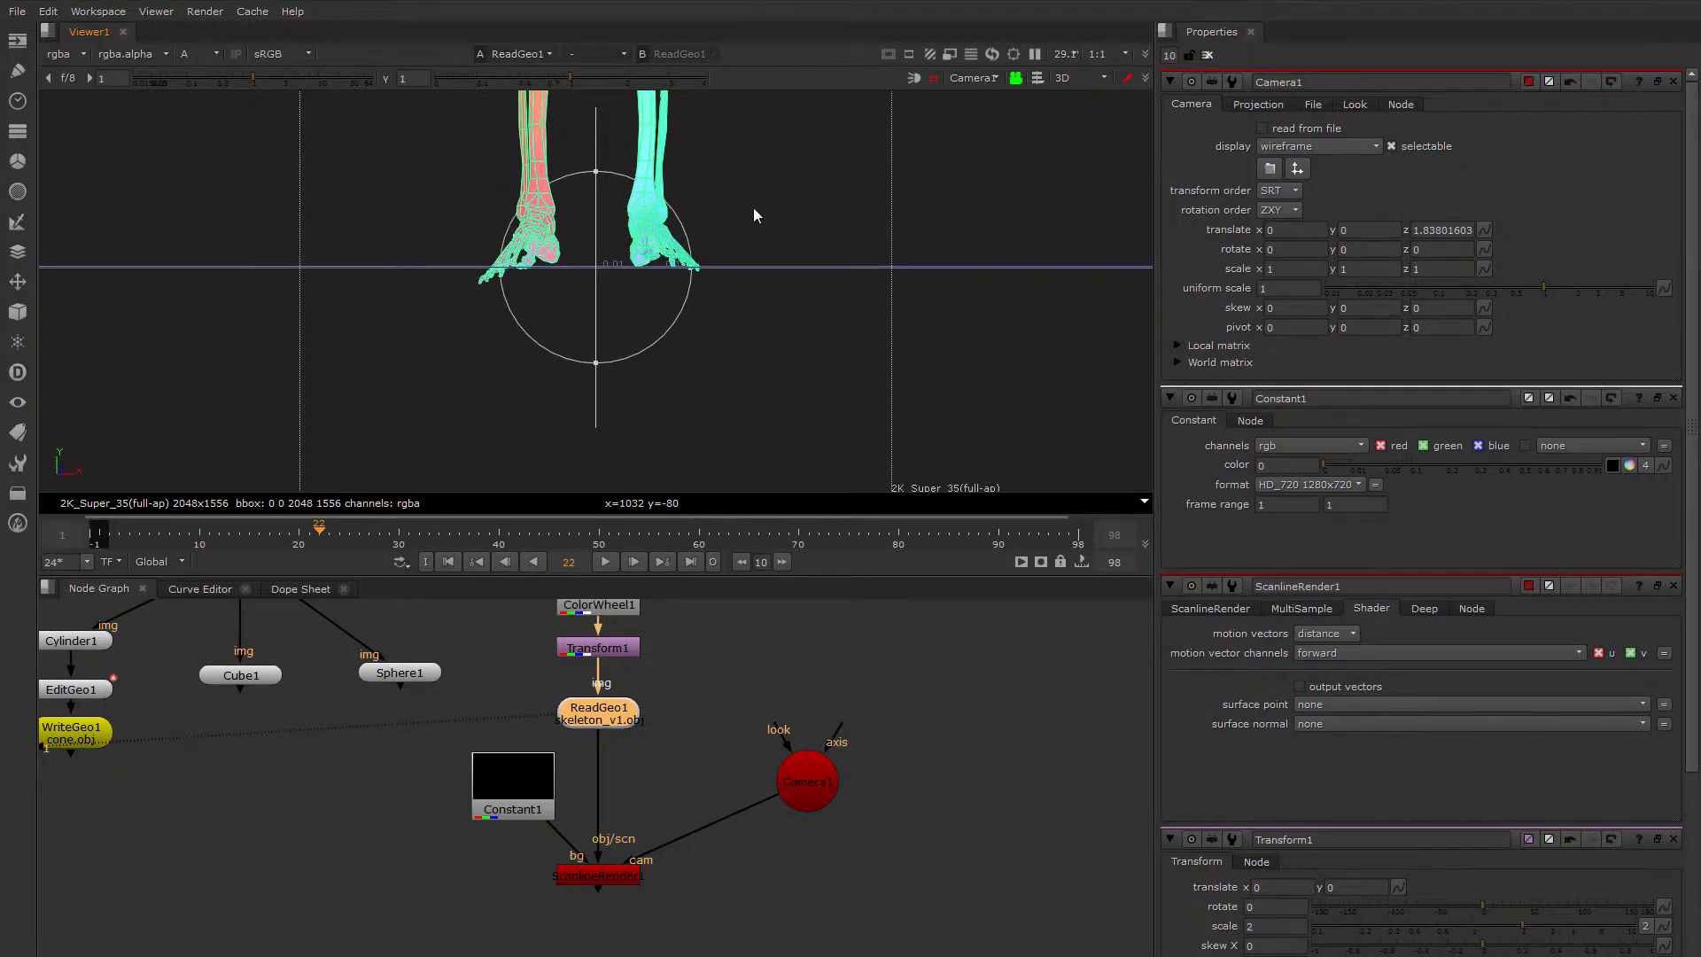
{"action": "scroll", "coordinate": [753, 208], "scroll_direction": "down", "scroll_amount": 3}
{"action": "scroll", "coordinate": [742, 292], "scroll_direction": "down", "scroll_amount": 3}
{"action": "left_click_drag", "start_coordinate": [751, 215], "coordinate": [774, 434], "text": "ctrl"}
{"action": "left_click_drag", "start_coordinate": [738, 106], "coordinate": [746, 257], "text": "alt"}
{"action": "left_click_drag", "start_coordinate": [742, 177], "coordinate": [725, 335], "text": "alt"}
{"action": "scroll", "coordinate": [725, 338], "scroll_direction": "down", "scroll_amount": 5}
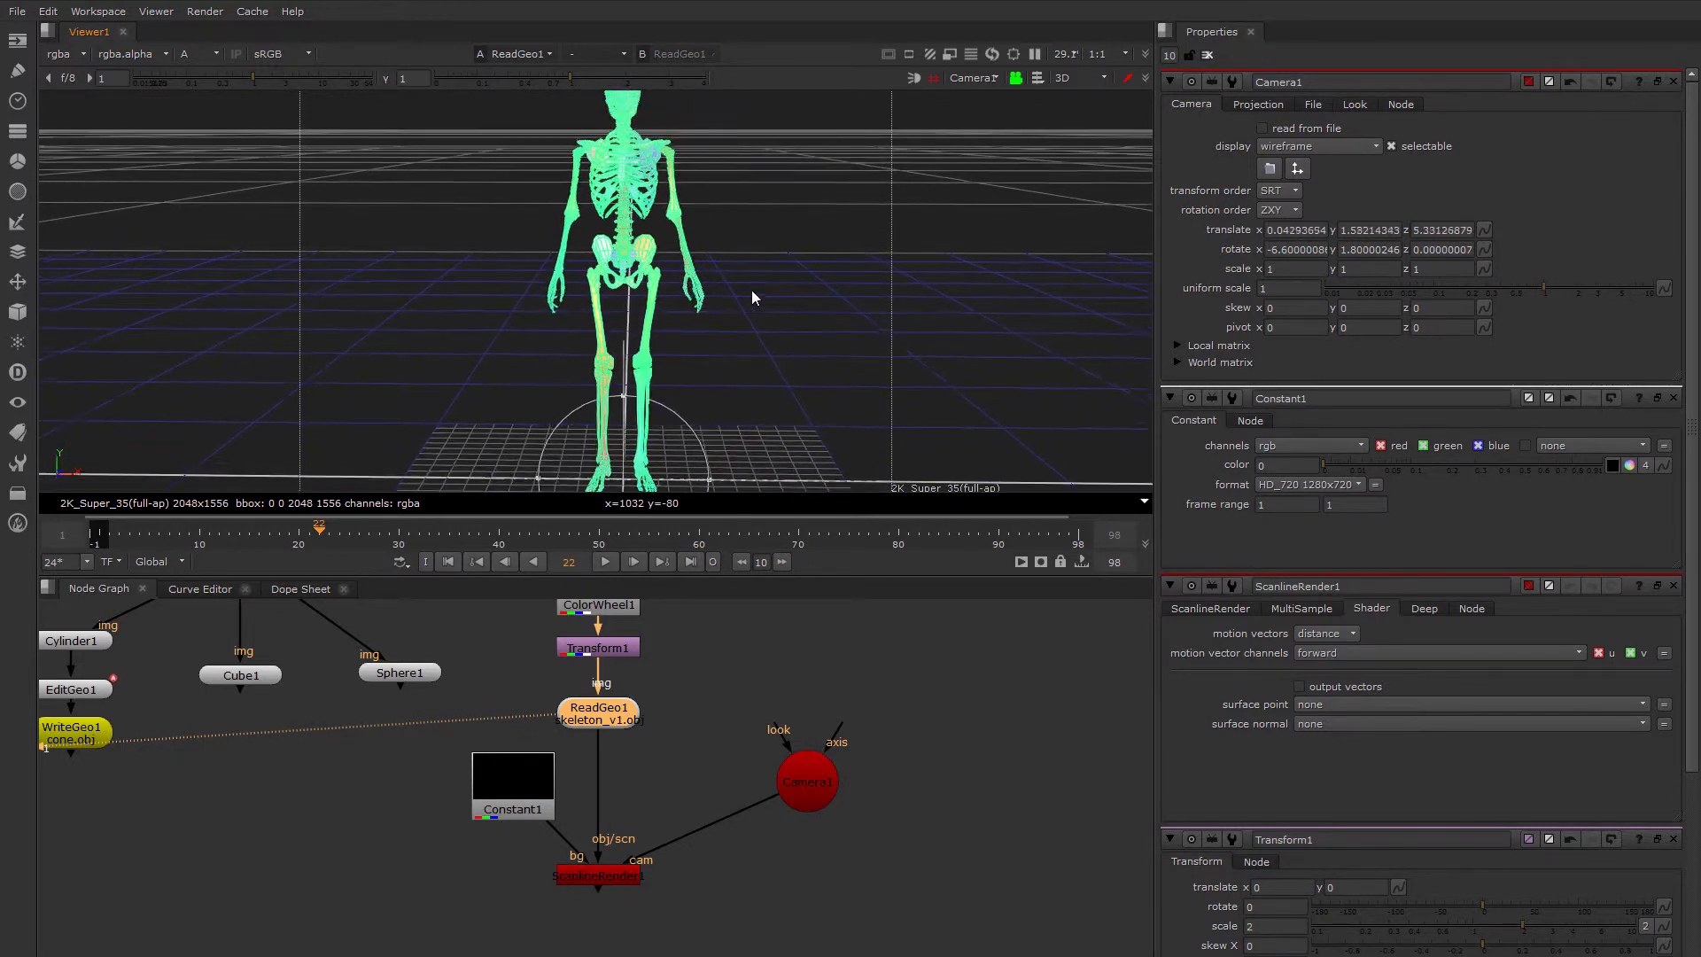
Move Camera1 in to frame the skull and shoulders, at about x -0.51, y 1.82, z 1.12, rotated about -7 in x and -25 in y
{"action": "mouse_move", "coordinate": [683, 125]}
{"action": "left_mouse_down", "text": "ctrl"}
{"action": "mouse_move", "coordinate": [683, 265]}
{"action": "mouse_move", "coordinate": [709, 146]}
{"action": "mouse_move", "coordinate": [710, 193]}
{"action": "mouse_move", "coordinate": [731, 140]}
{"action": "mouse_move", "coordinate": [710, 184]}
{"action": "mouse_move", "coordinate": [651, 124]}
{"action": "left_mouse_up", "text": "ctrl"}
{"action": "middle_click_drag", "start_coordinate": [650, 117], "coordinate": [626, 308]}
{"action": "scroll", "coordinate": [625, 308], "scroll_direction": "up", "scroll_amount": 5}
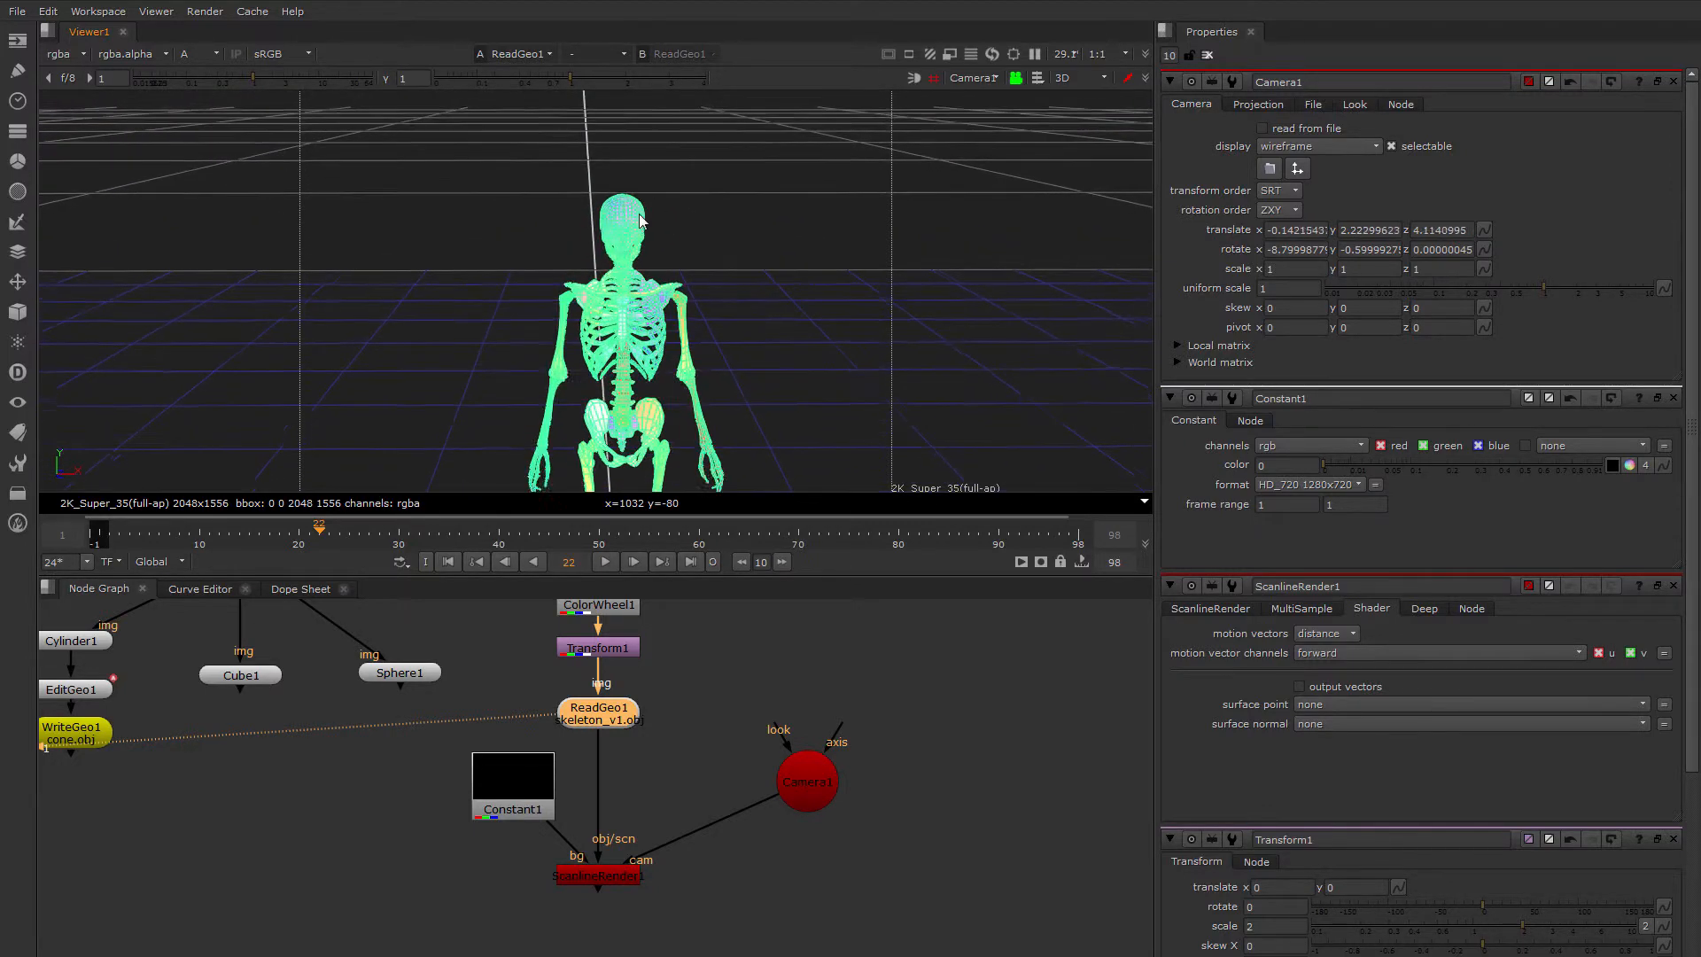
{"action": "scroll", "coordinate": [721, 216], "scroll_direction": "up", "scroll_amount": 8}
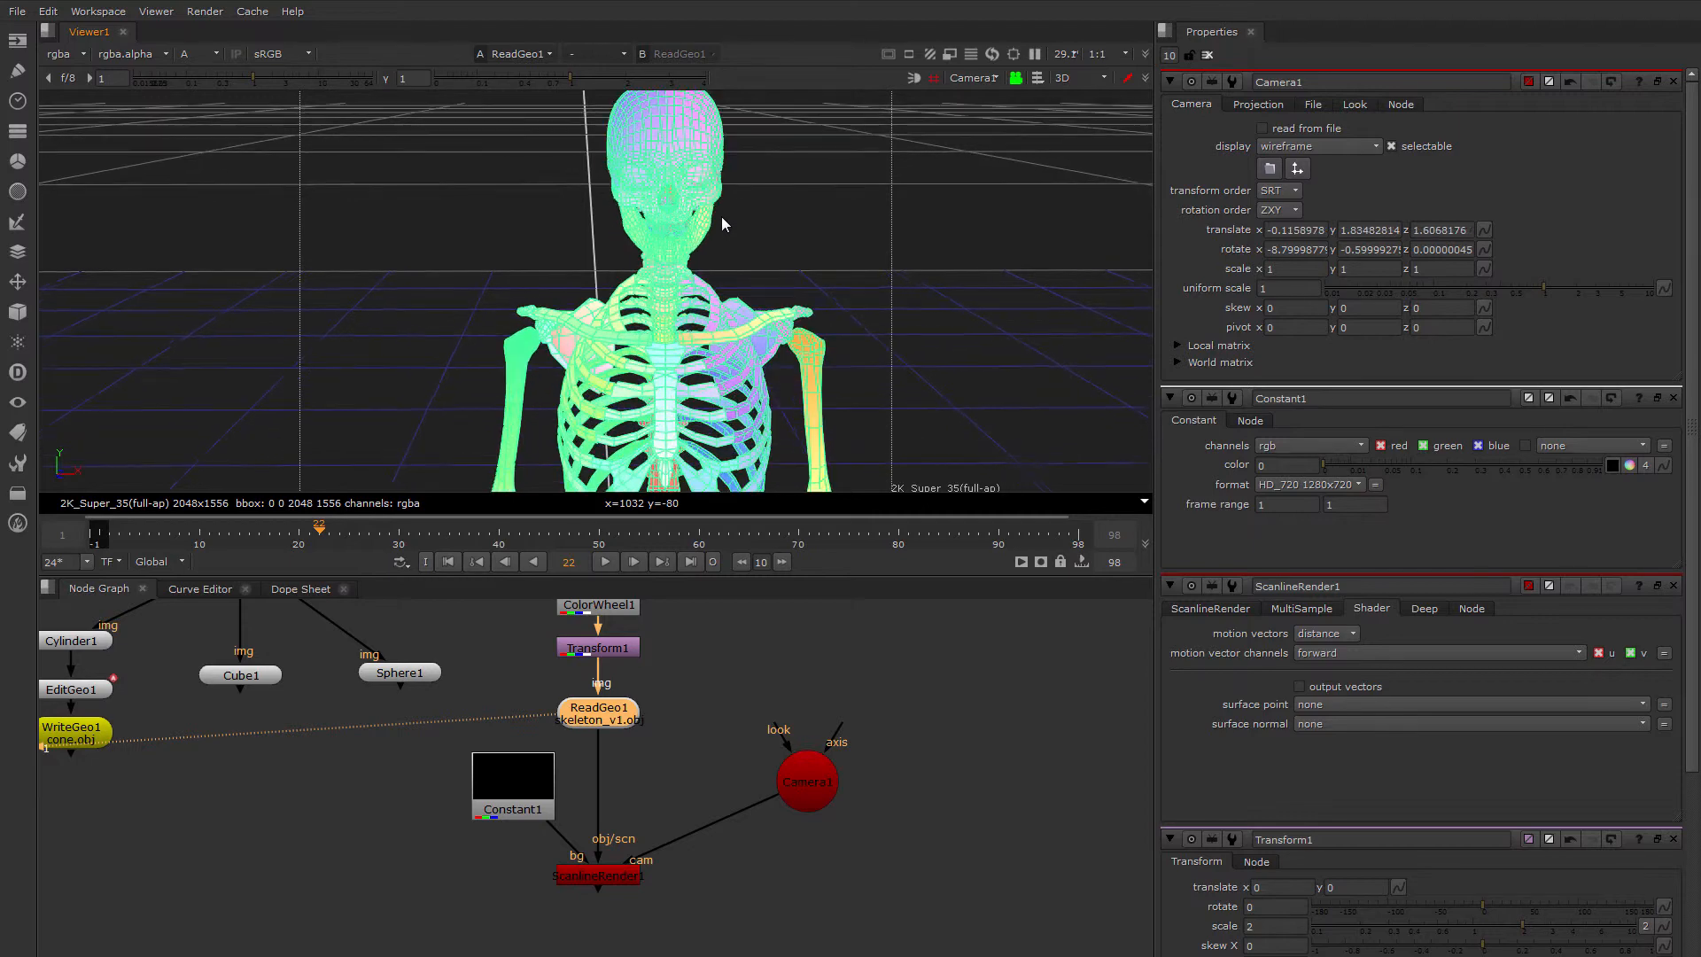
{"action": "left_click_drag", "start_coordinate": [657, 278], "coordinate": [620, 295], "text": "ctrl"}
{"action": "middle_click_drag", "start_coordinate": [620, 295], "coordinate": [800, 315]}
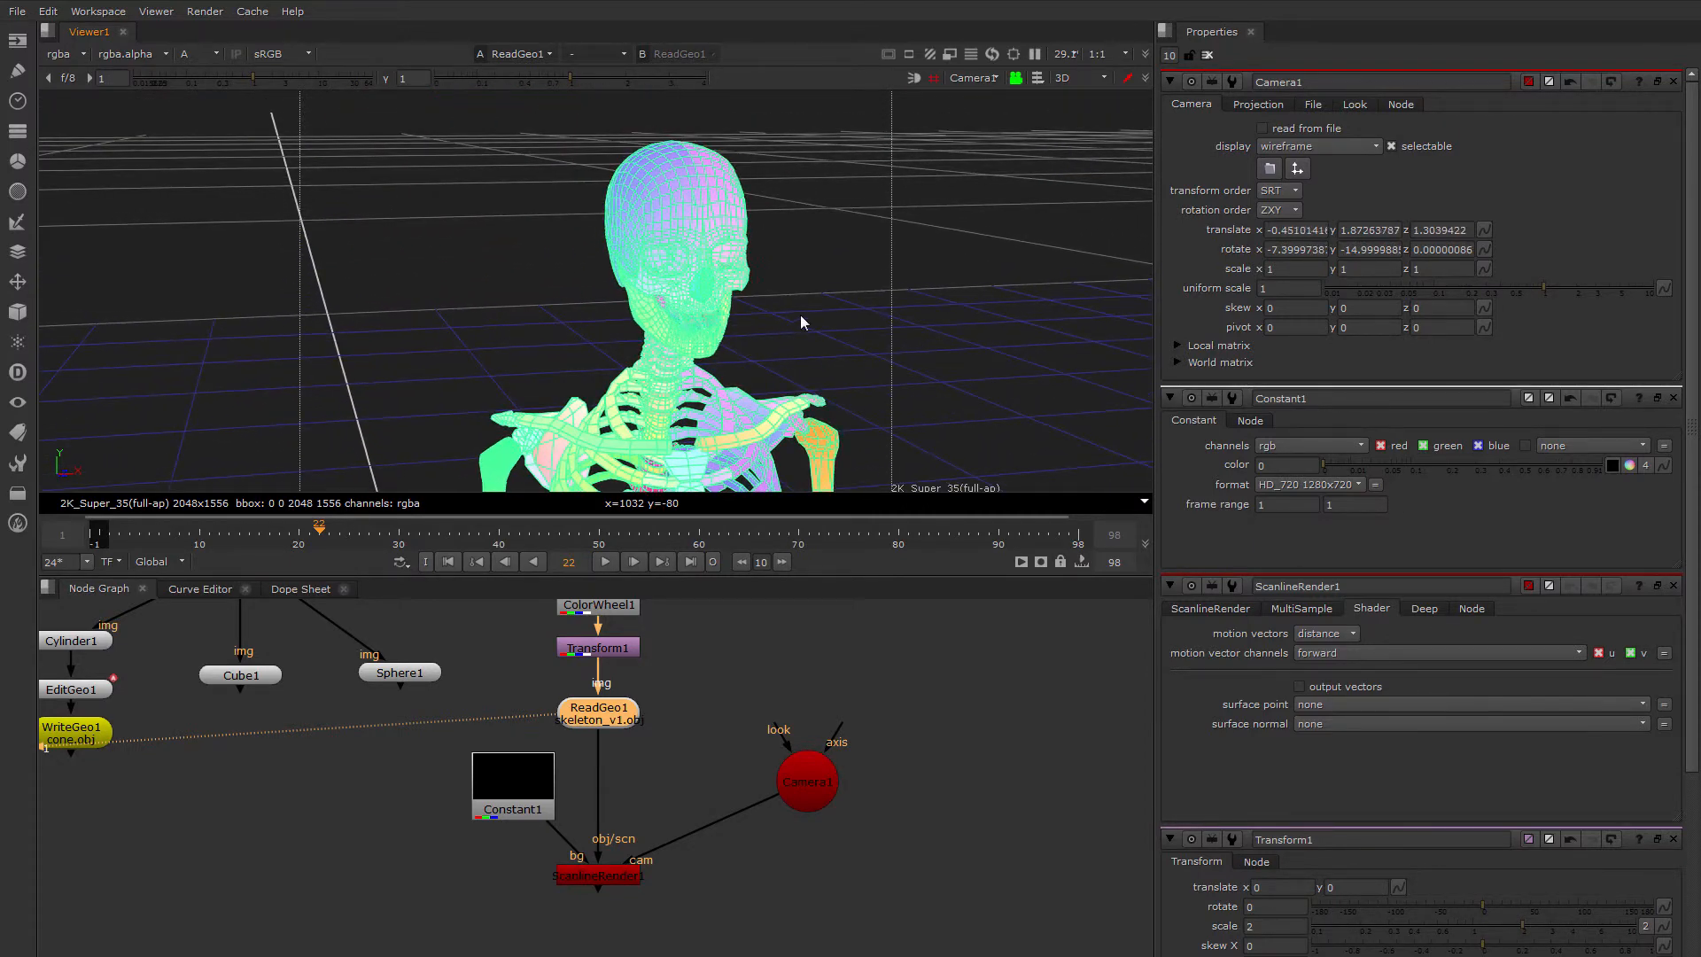
{"action": "left_click_drag", "start_coordinate": [626, 317], "coordinate": [571, 335], "text": "ctrl"}
{"action": "middle_click_drag", "start_coordinate": [571, 335], "coordinate": [646, 332]}
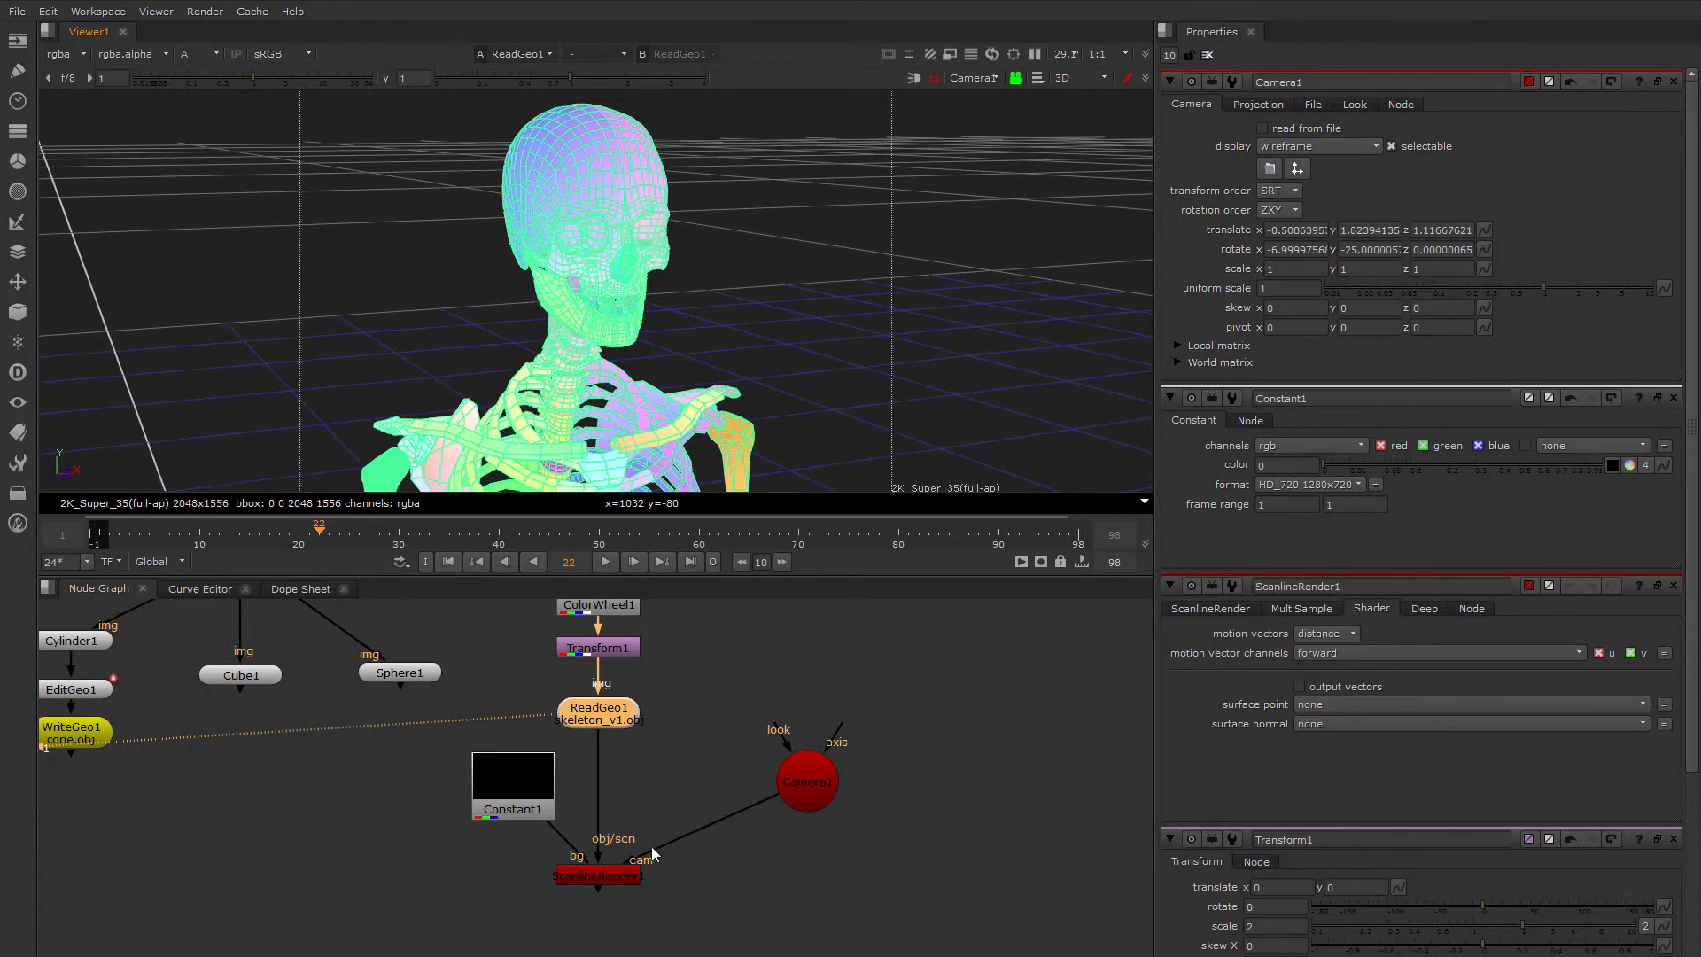
Display ScanlineRender1 in the 2D viewer and show its RGB channels instead of alpha
{"action": "left_click", "coordinate": [613, 873]}
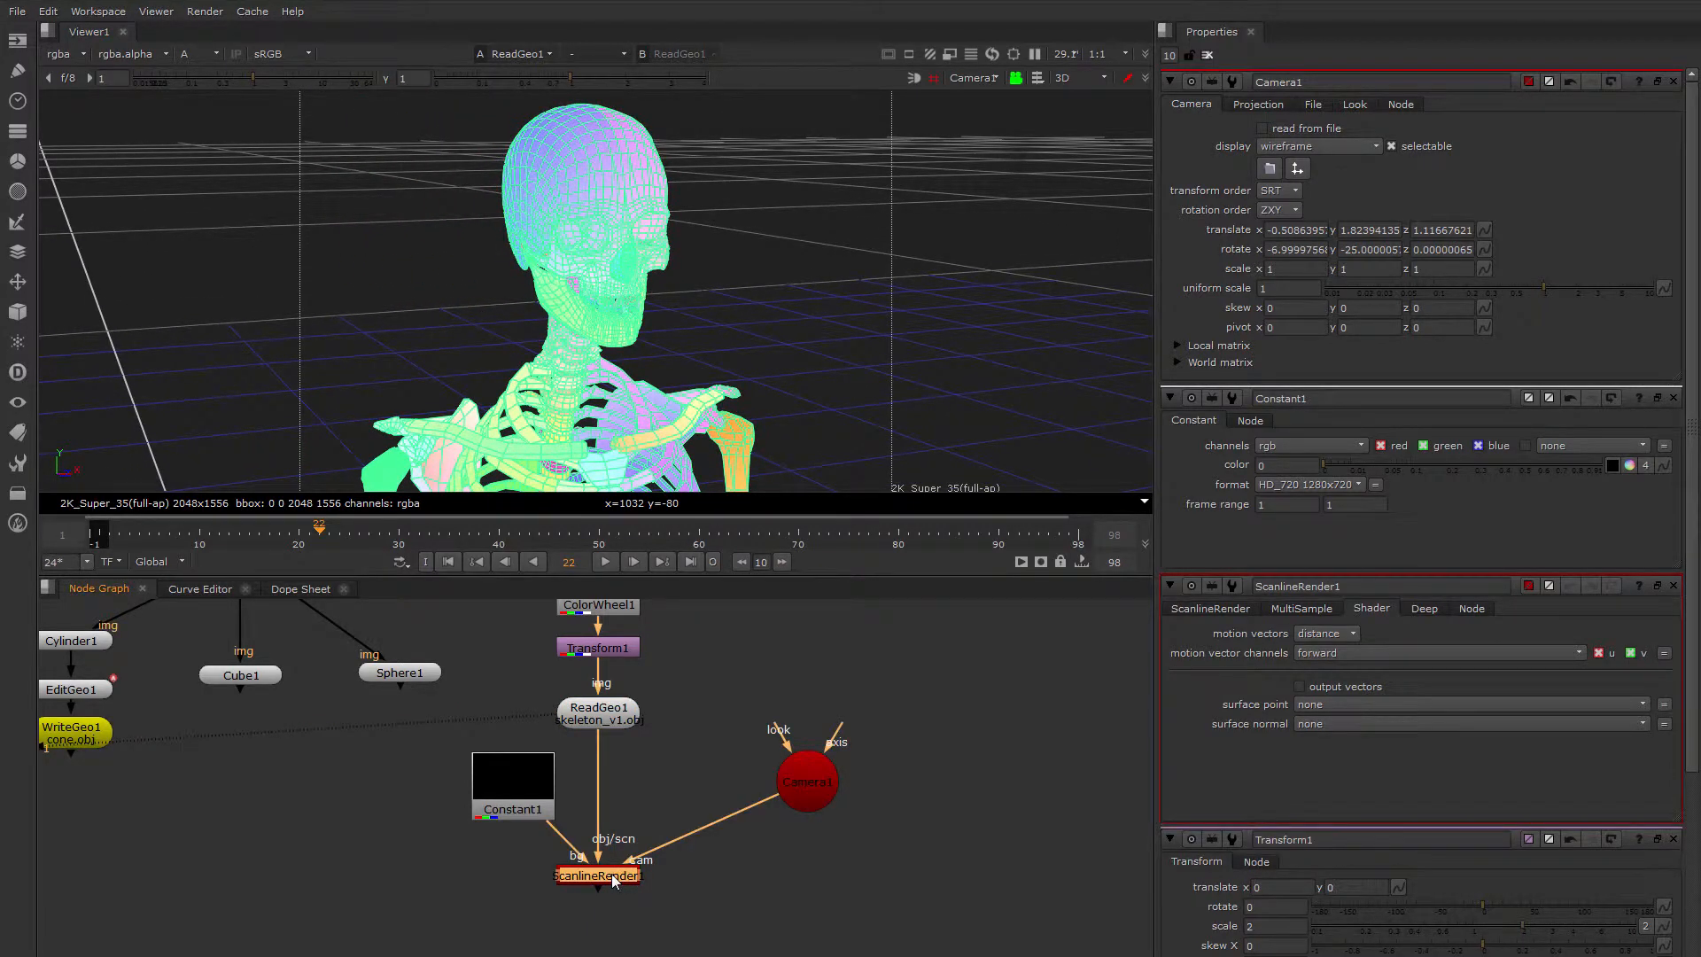
{"action": "key", "text": "1"}
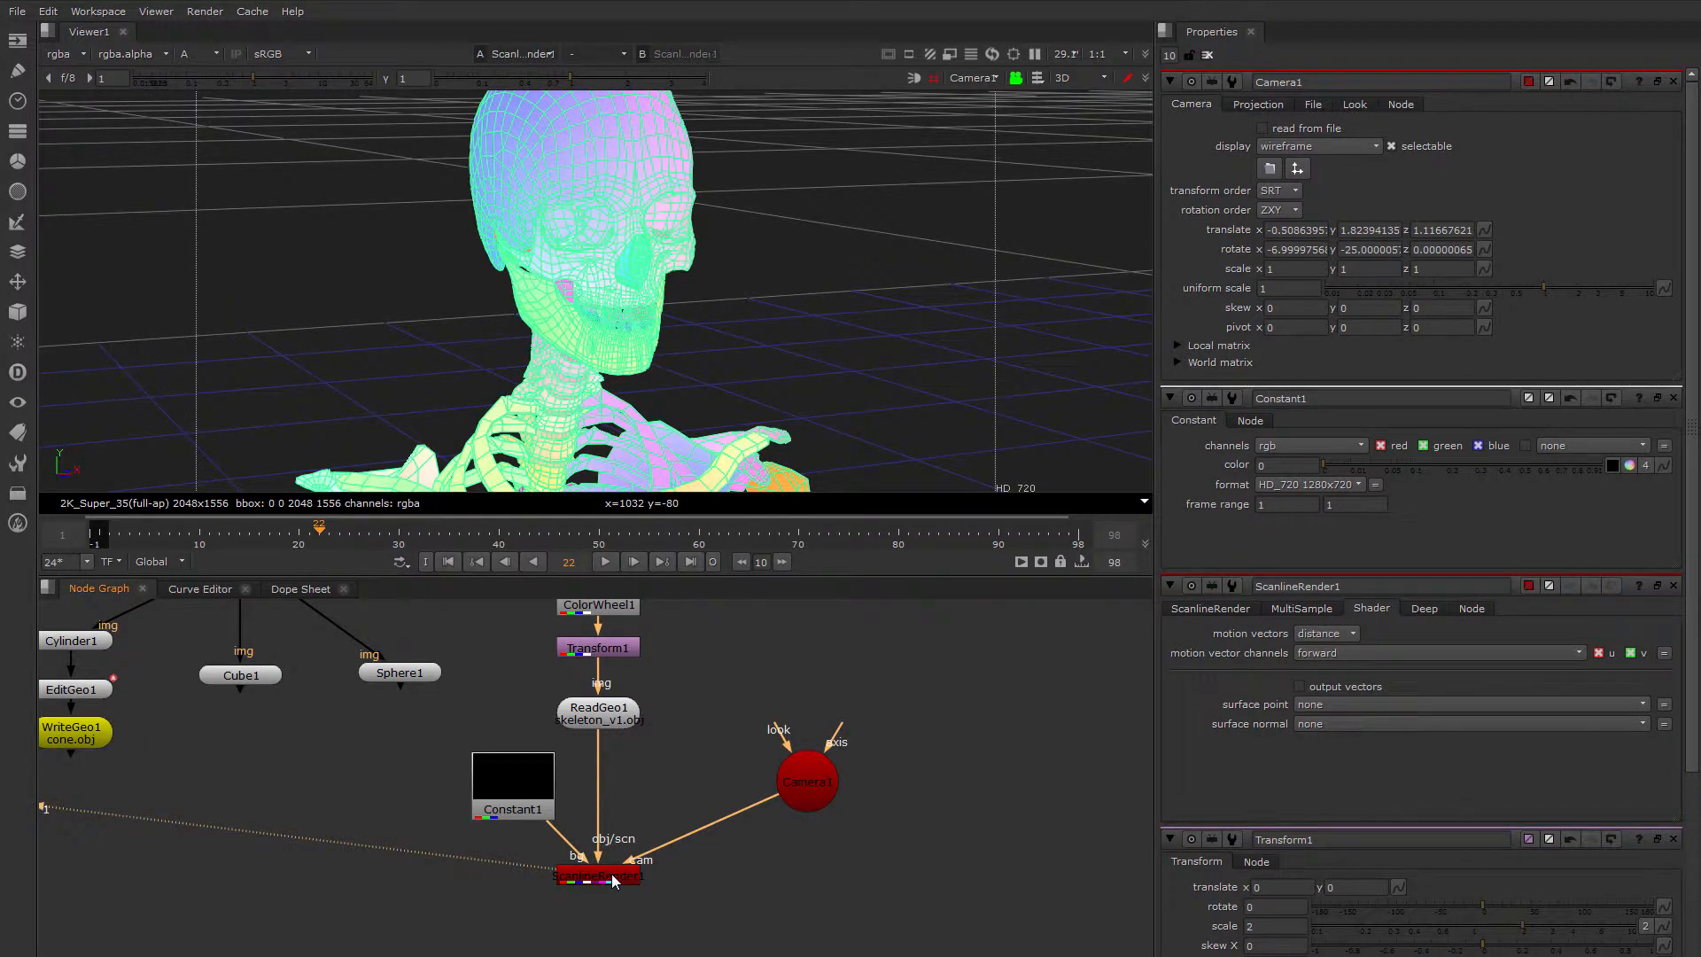
{"action": "key", "text": "Tab"}
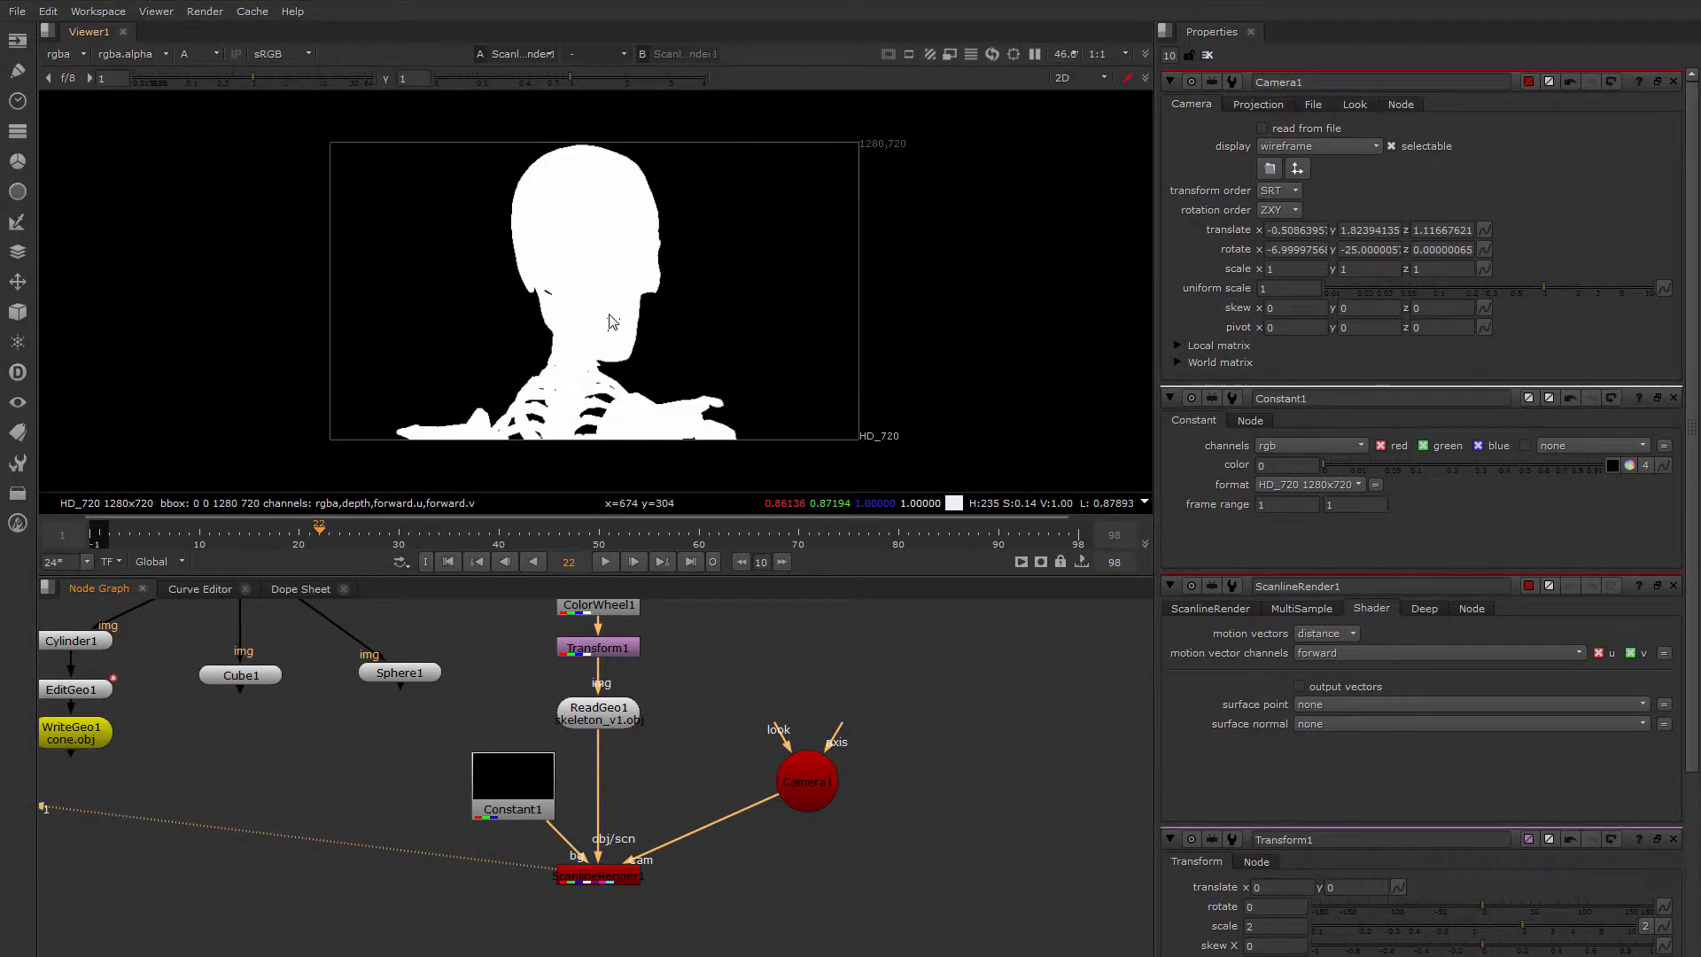
{"action": "key", "text": "a"}
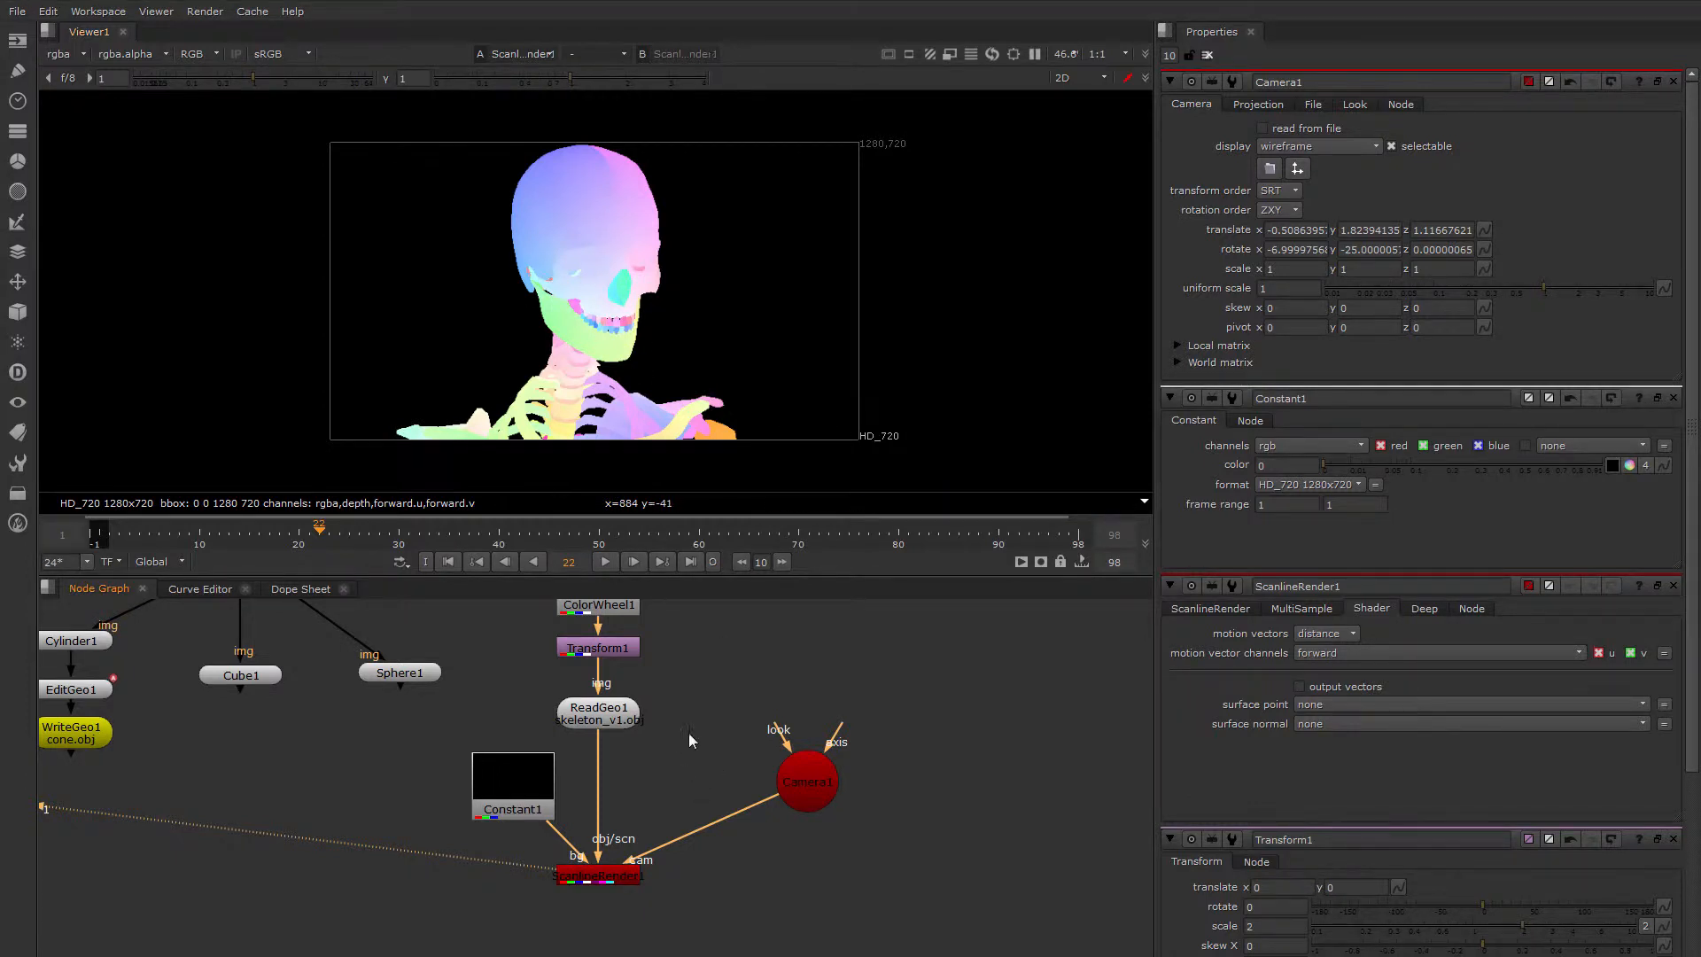
{"action": "middle_click_drag", "start_coordinate": [688, 731], "coordinate": [707, 789]}
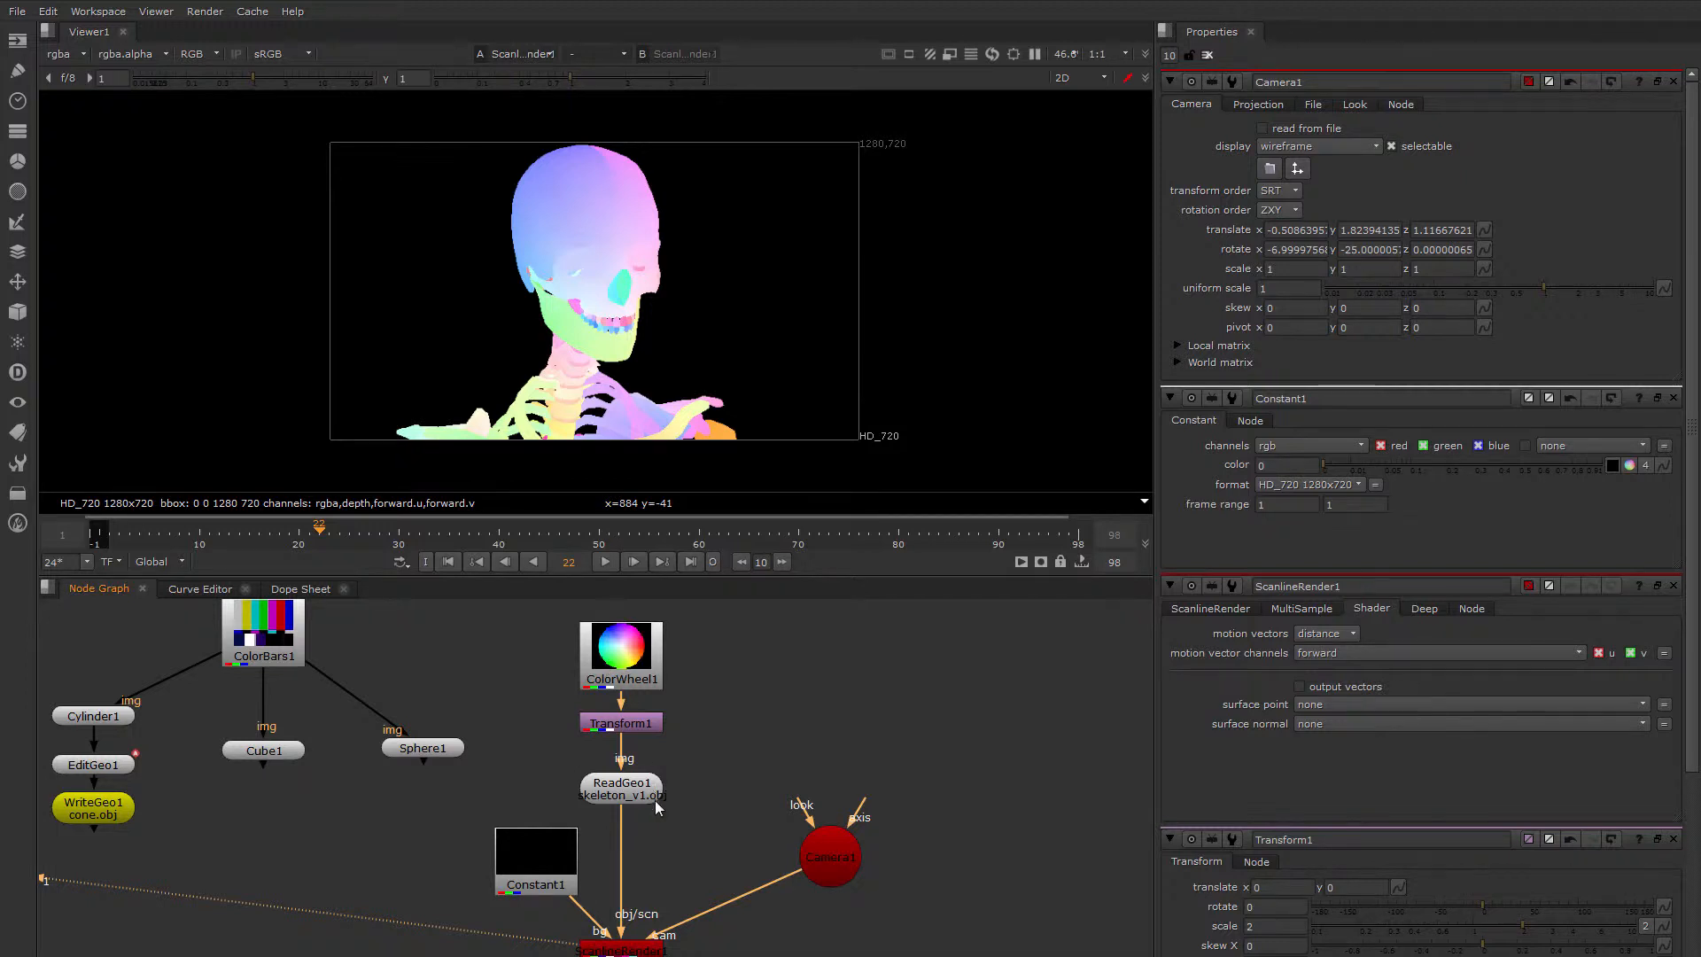
{"action": "scroll", "coordinate": [645, 763], "scroll_direction": "up", "scroll_amount": 2}
{"action": "left_click", "coordinate": [639, 758]}
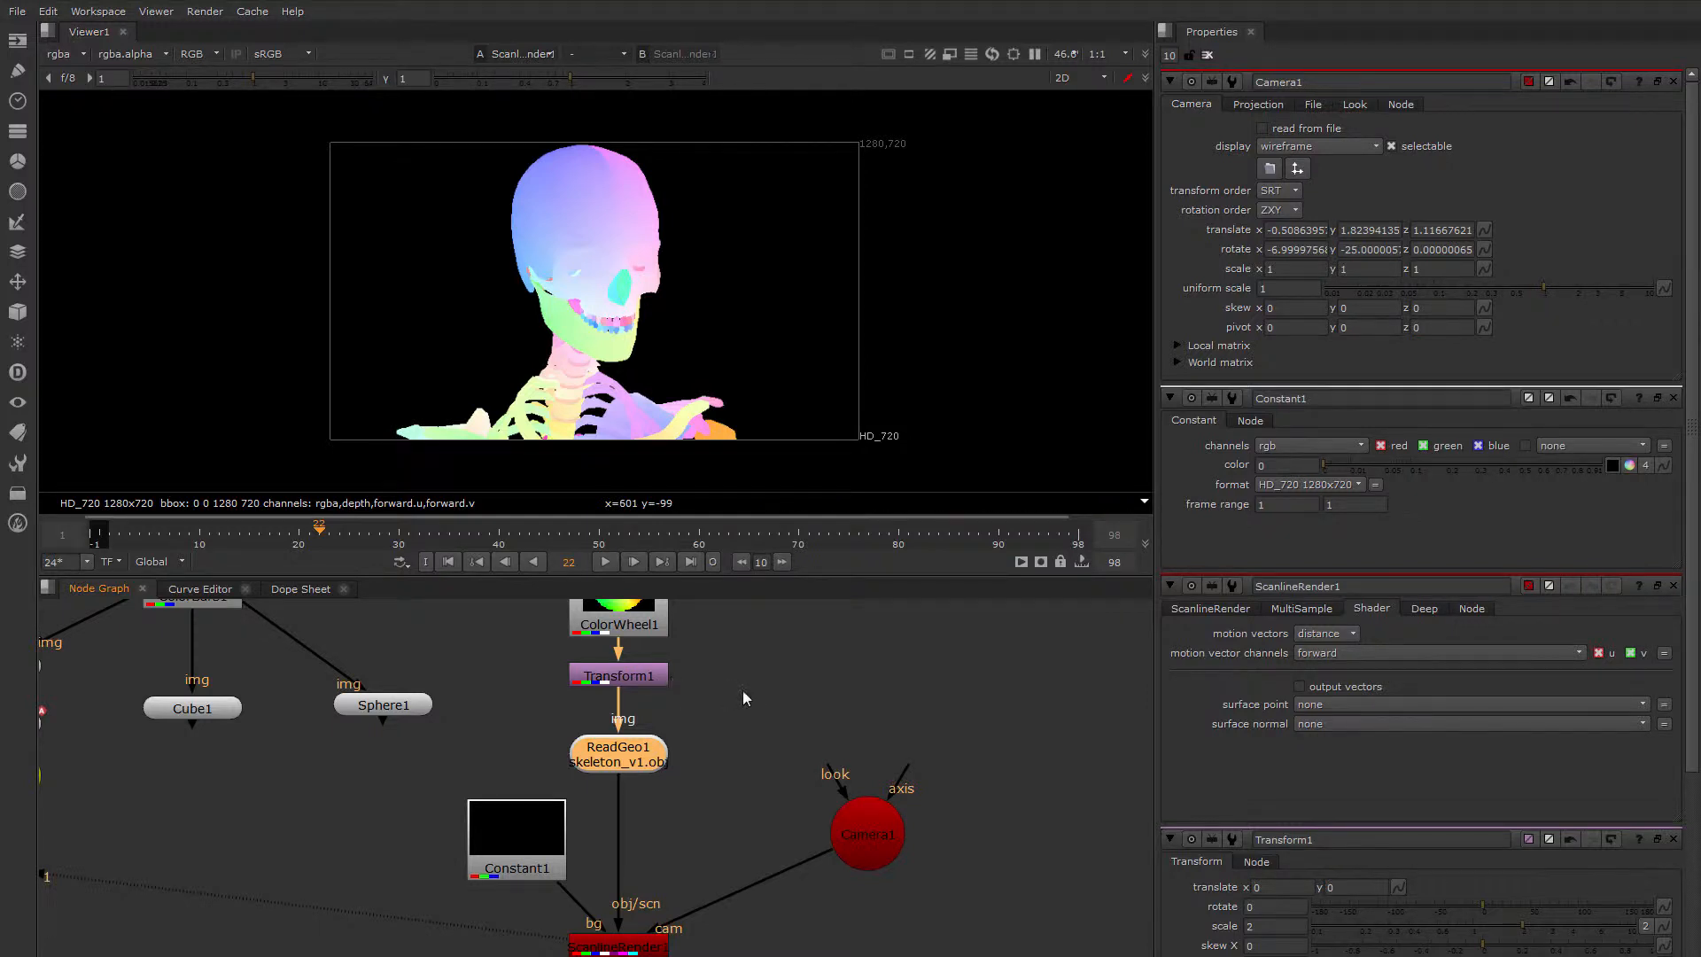
{"action": "middle_click_drag", "start_coordinate": [743, 689], "coordinate": [726, 778]}
{"action": "left_click_drag", "start_coordinate": [615, 765], "coordinate": [616, 757]}
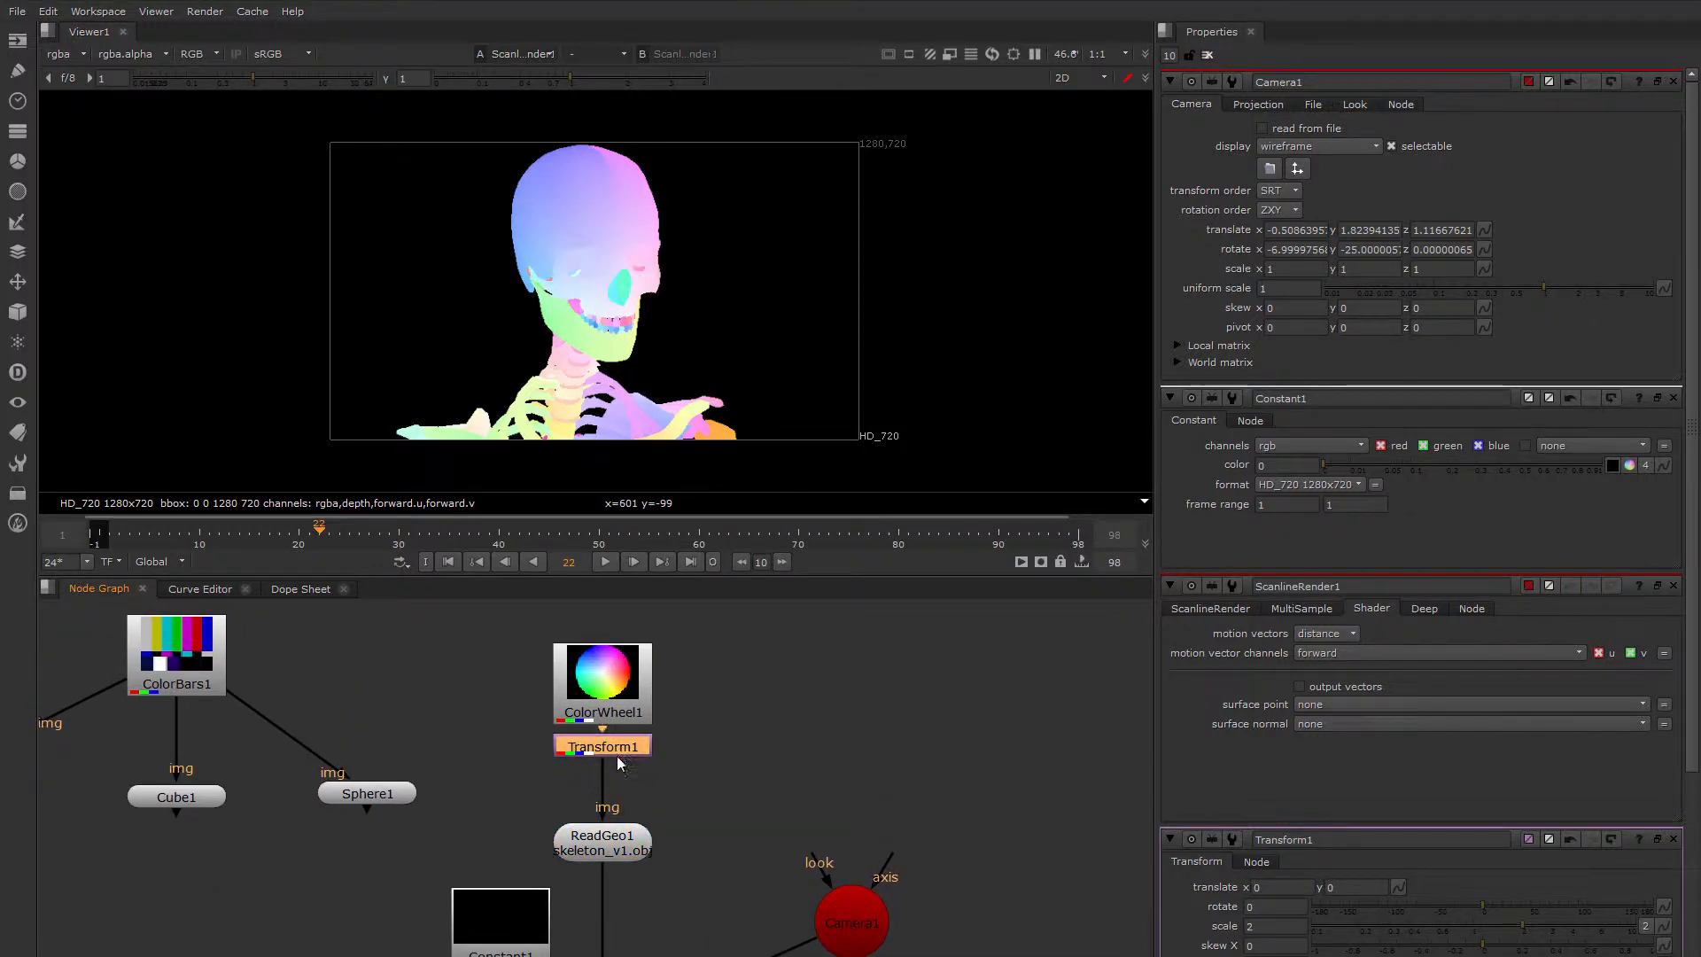
{"action": "left_click_drag", "start_coordinate": [514, 648], "coordinate": [640, 721]}
{"action": "middle_click_drag", "start_coordinate": [736, 853], "coordinate": [729, 813]}
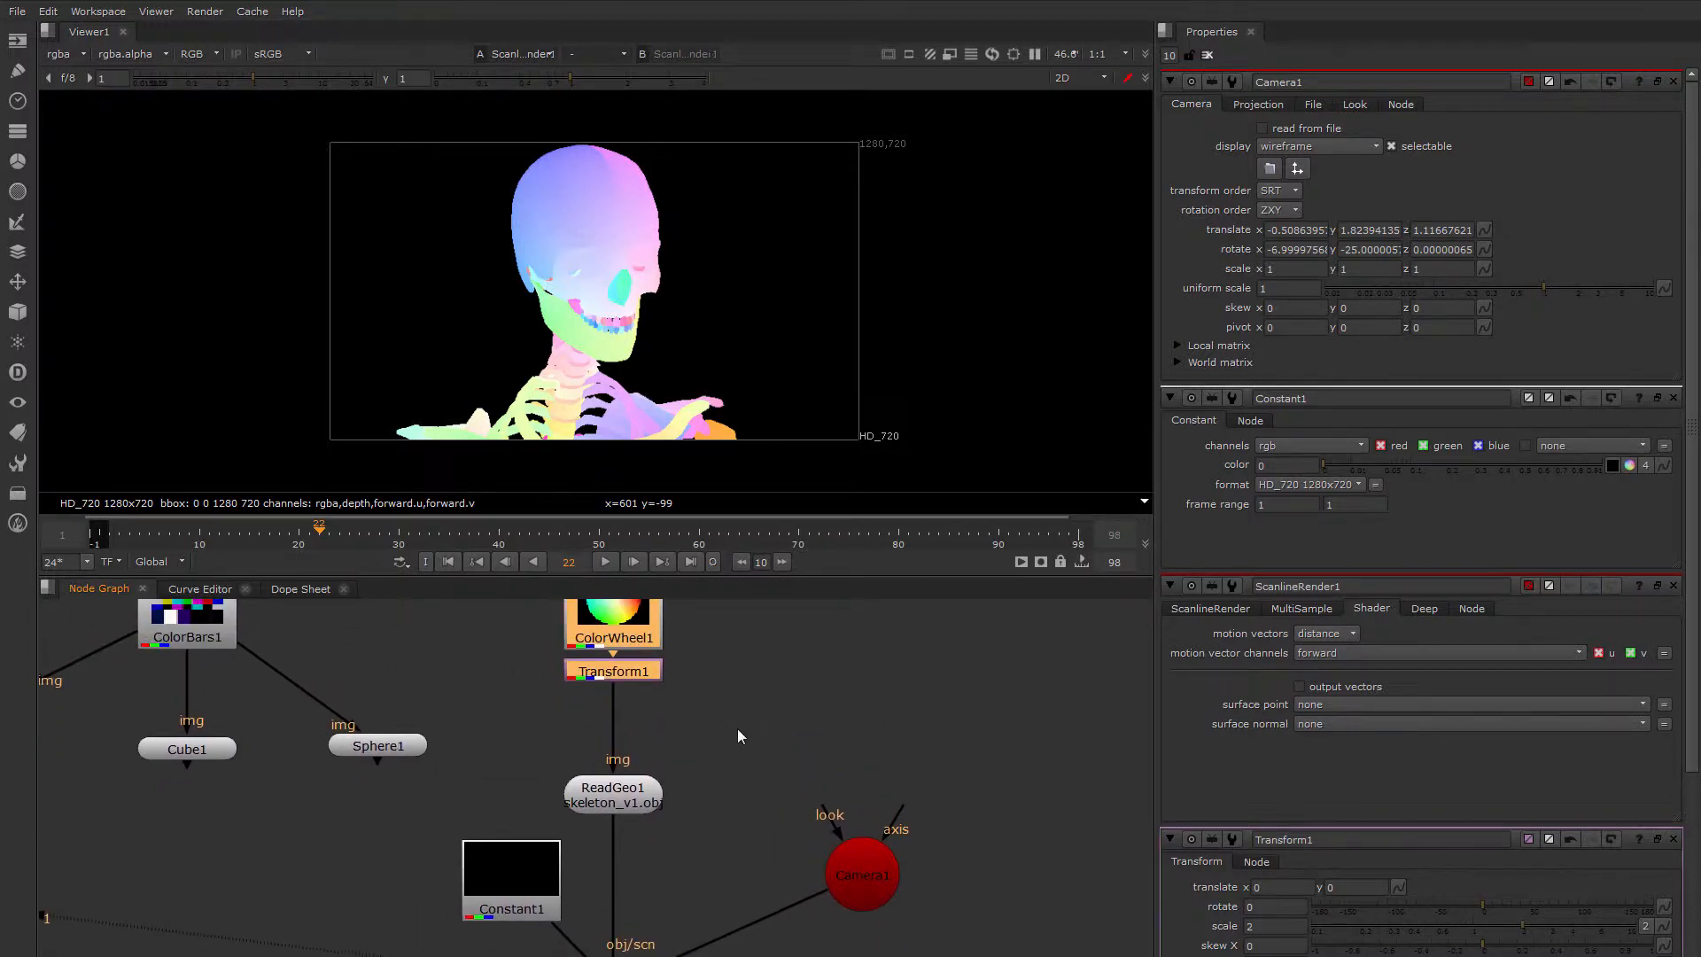
Add a BasicMaterial shader above ReadGeo1 and feed it into the geometry's img input in place of Transform1
{"action": "left_click", "coordinate": [18, 317]}
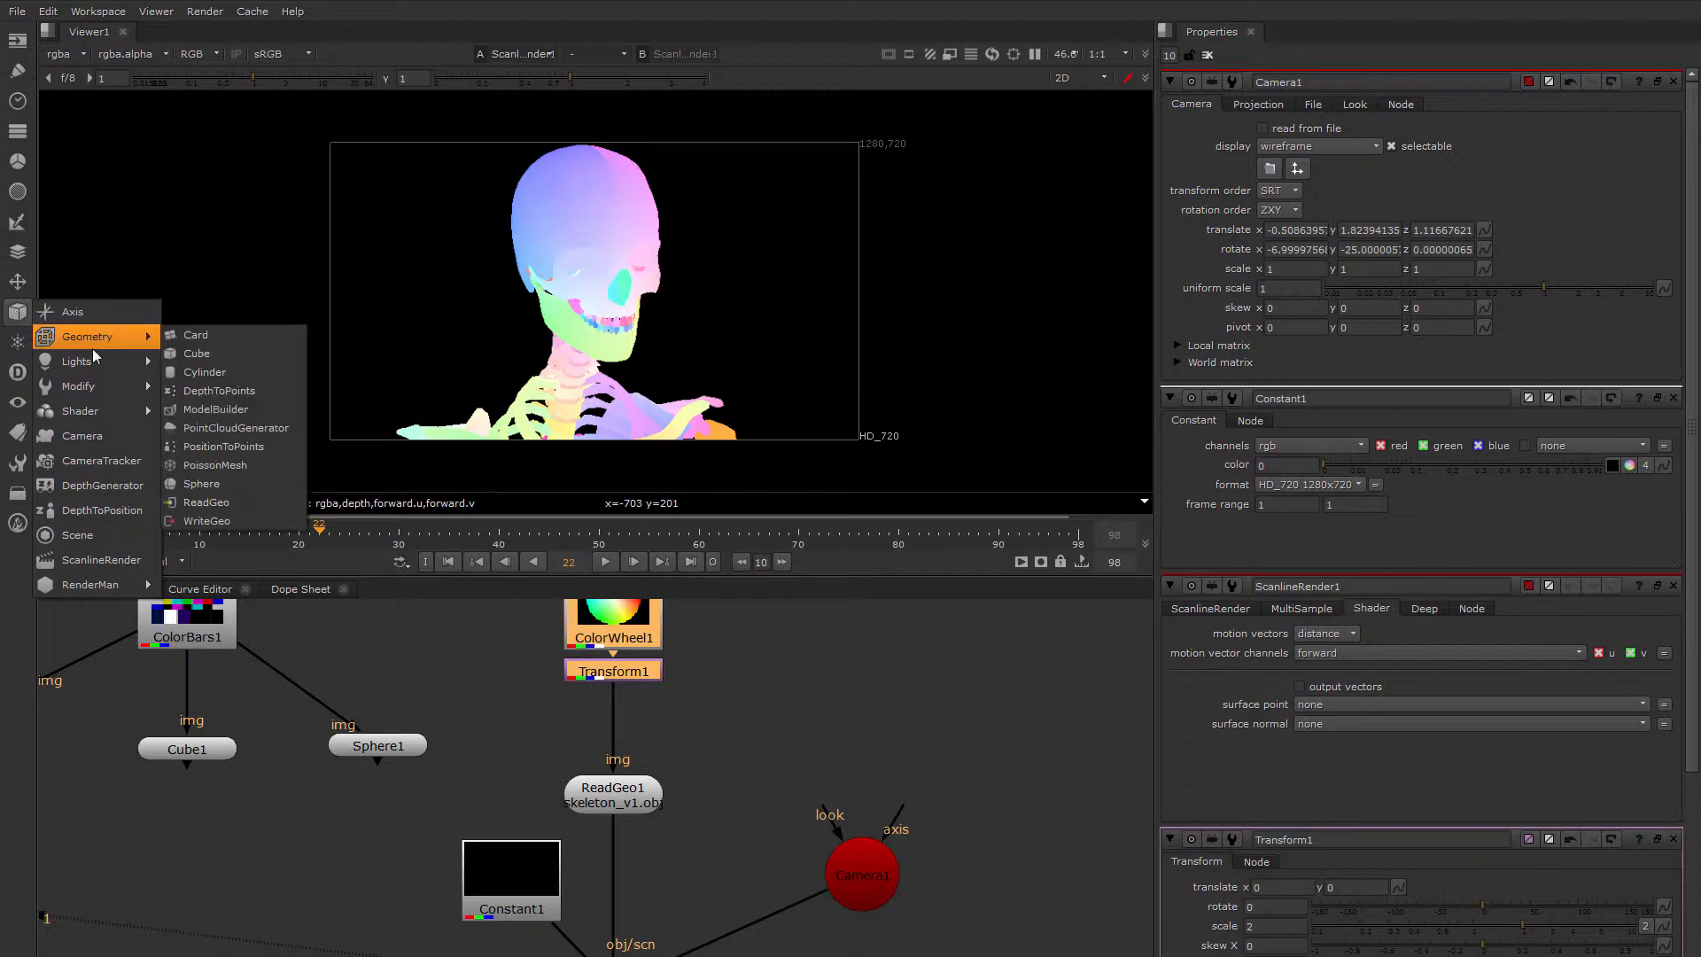
{"action": "mouse_move", "coordinate": [79, 412]}
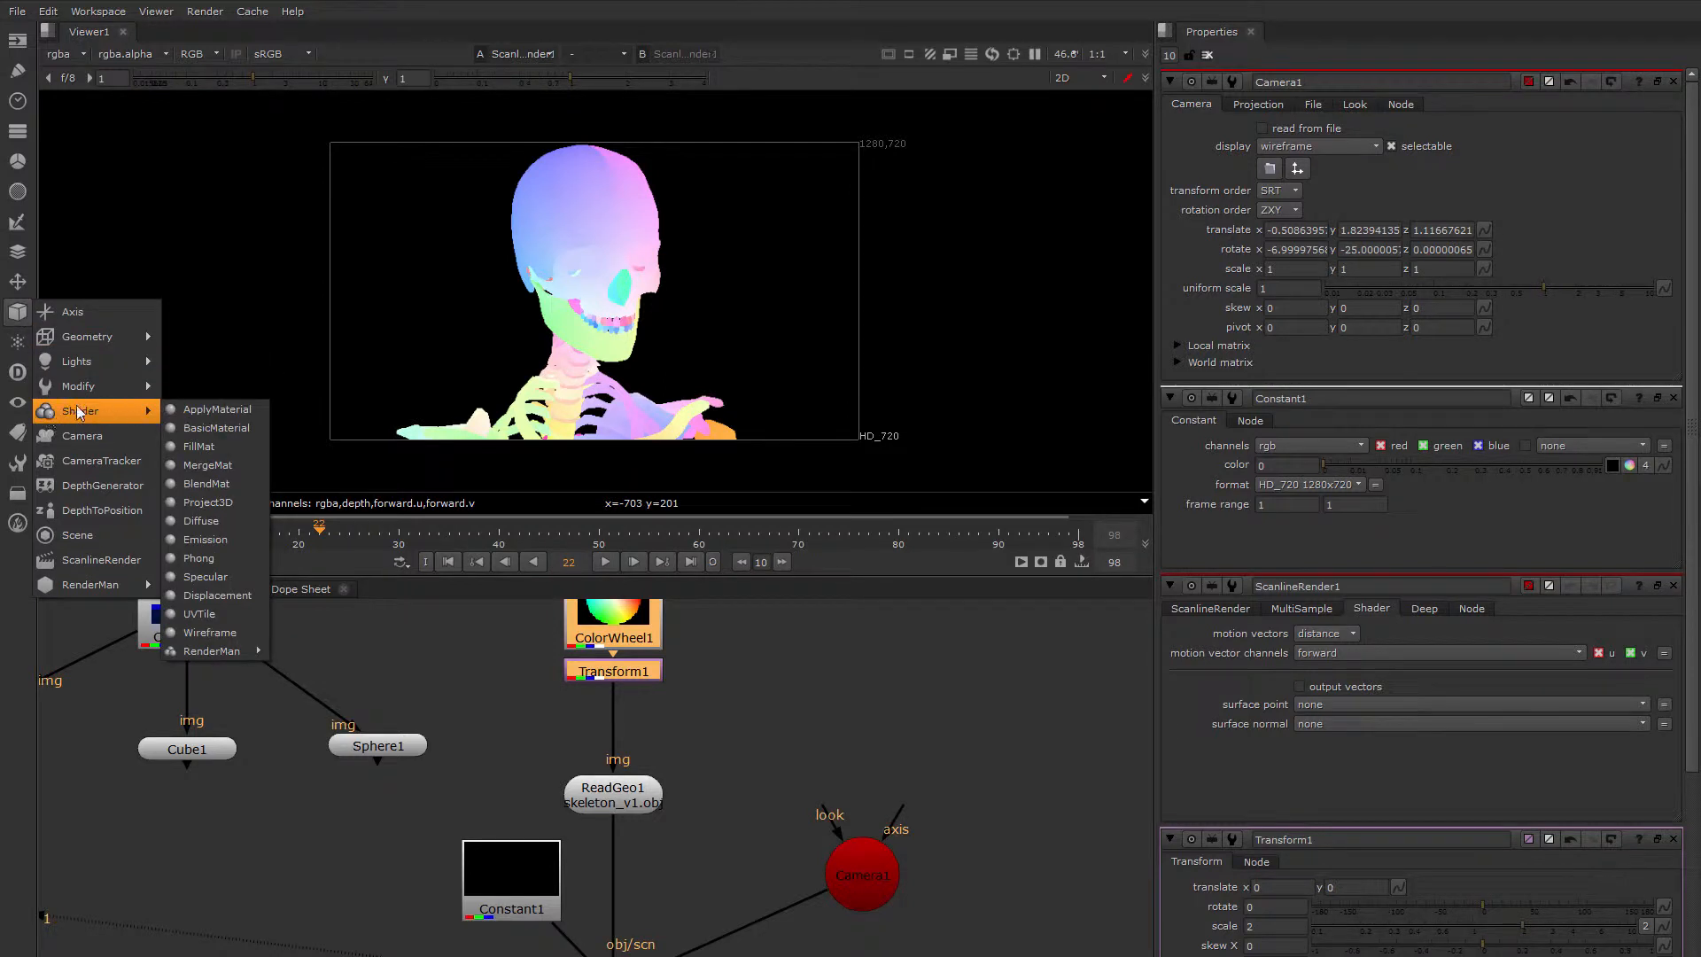
{"action": "left_click", "coordinate": [206, 428]}
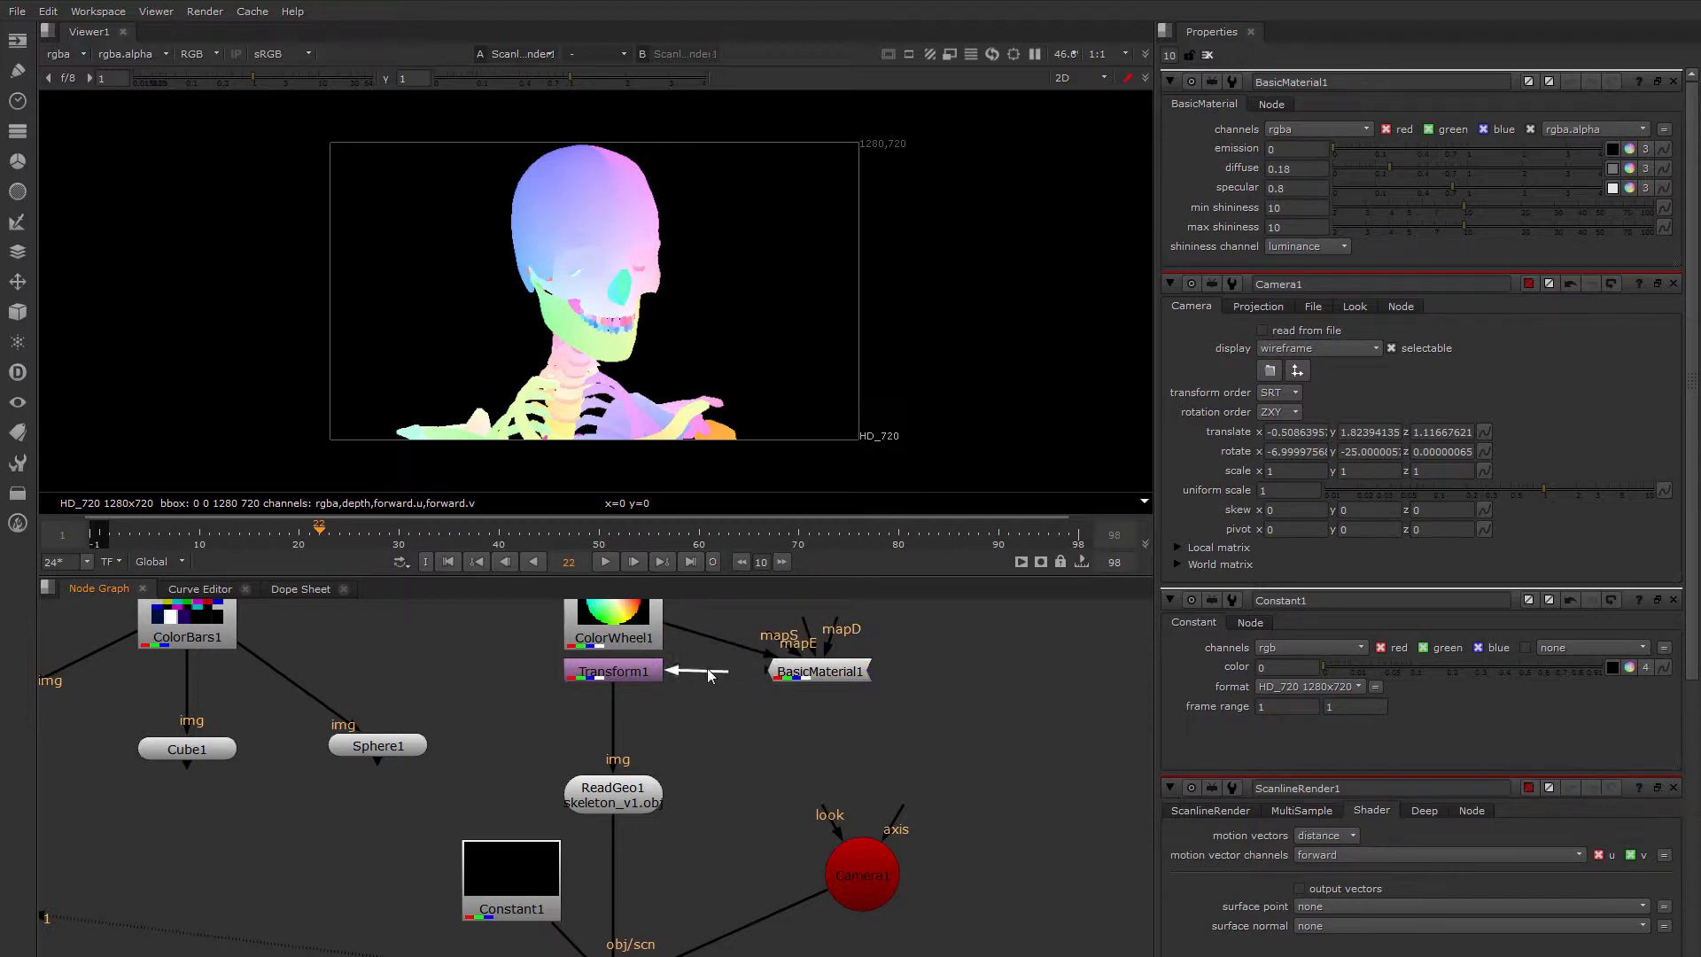
{"action": "left_click_drag", "start_coordinate": [616, 694], "coordinate": [608, 766]}
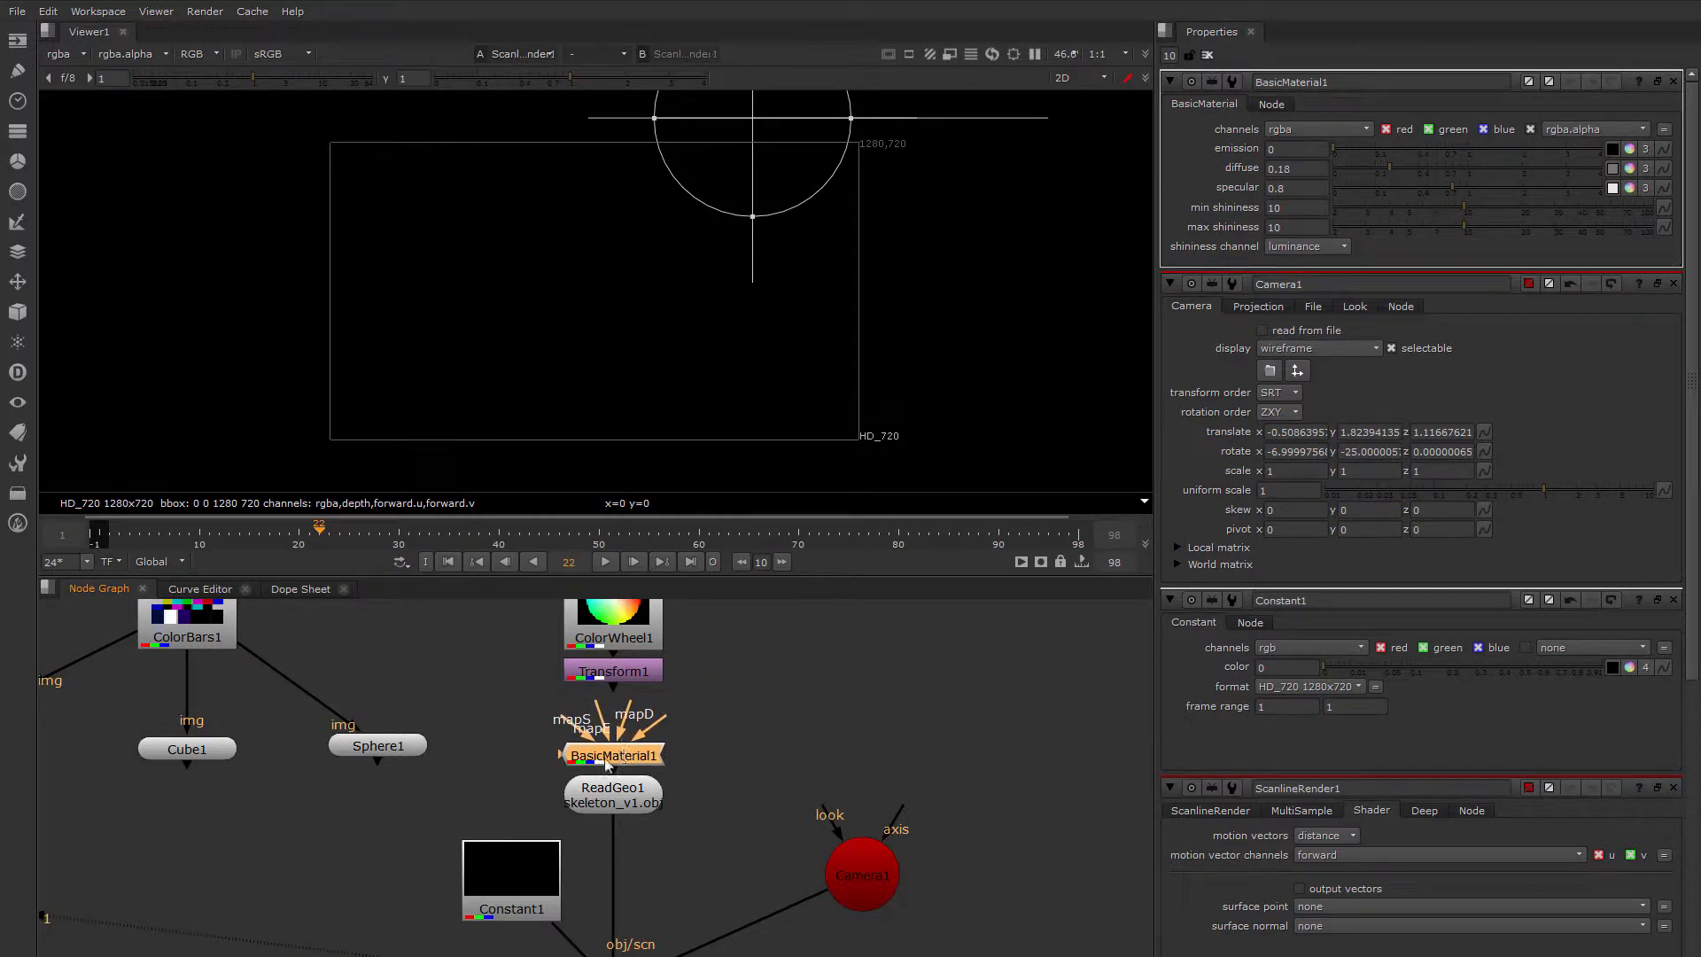
Move ColorWheel1 and Transform1 aside together, clear of BasicMaterial1 in the node graph
{"action": "scroll", "coordinate": [664, 718], "scroll_direction": "up", "scroll_amount": 2}
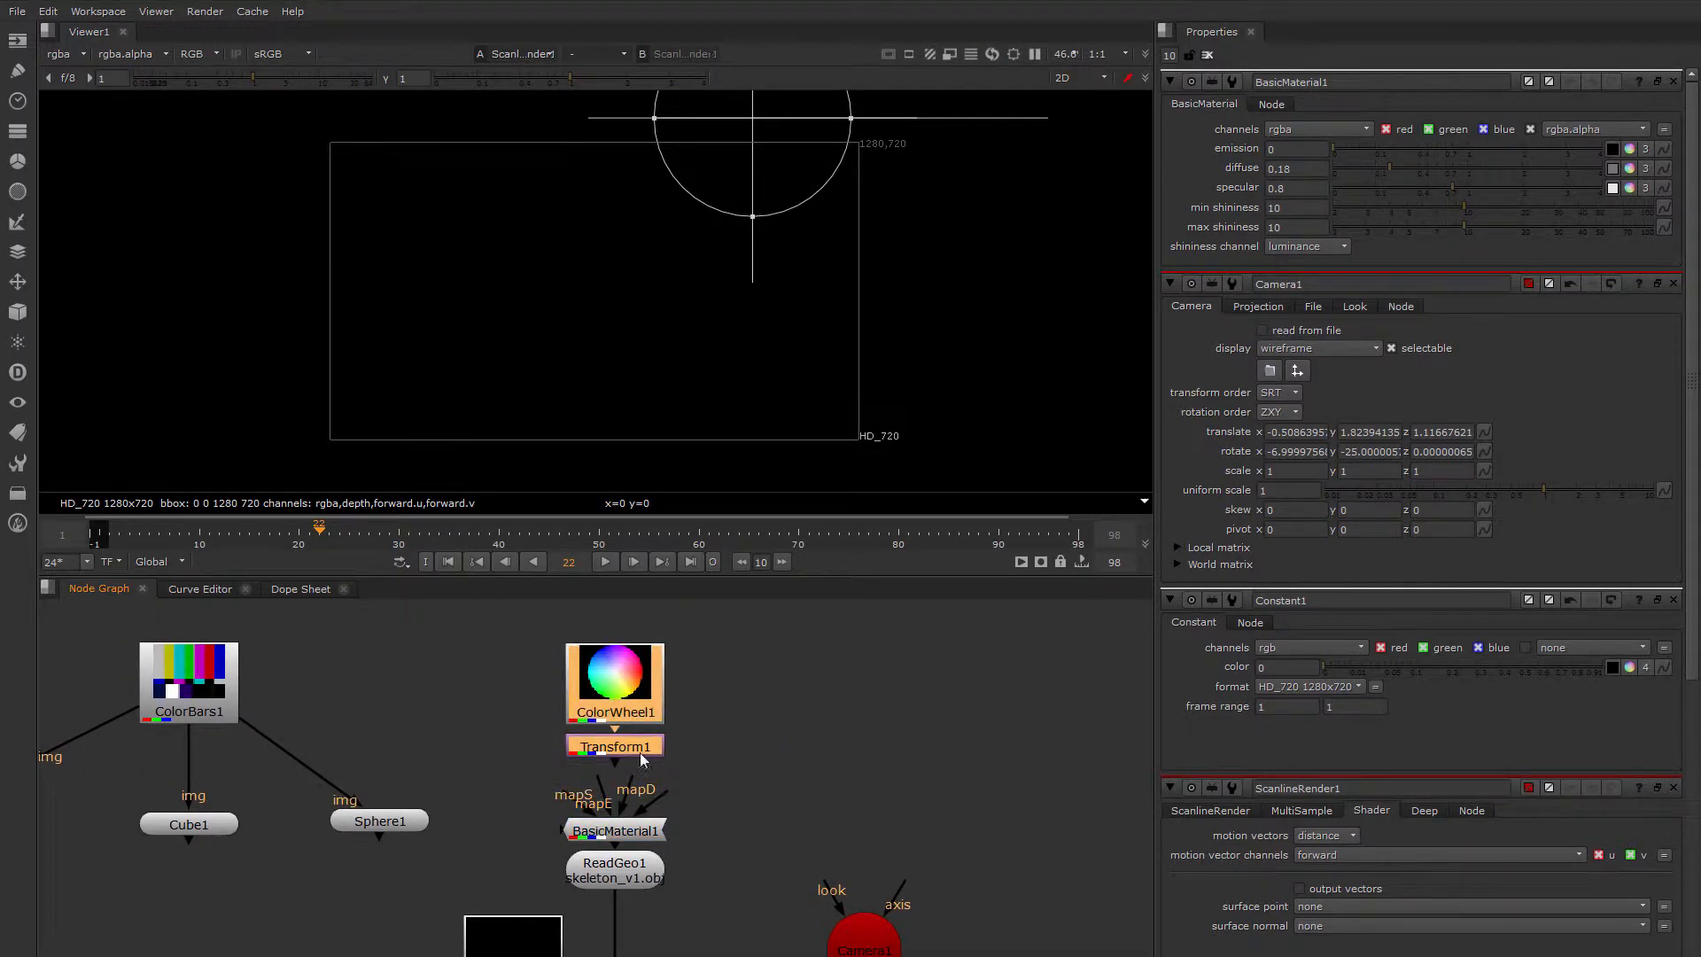
{"action": "left_click", "coordinate": [634, 701], "text": "ctrl"}
{"action": "left_click_drag", "start_coordinate": [635, 700], "coordinate": [795, 730]}
{"action": "scroll", "coordinate": [745, 713], "scroll_direction": "down", "scroll_amount": 3}
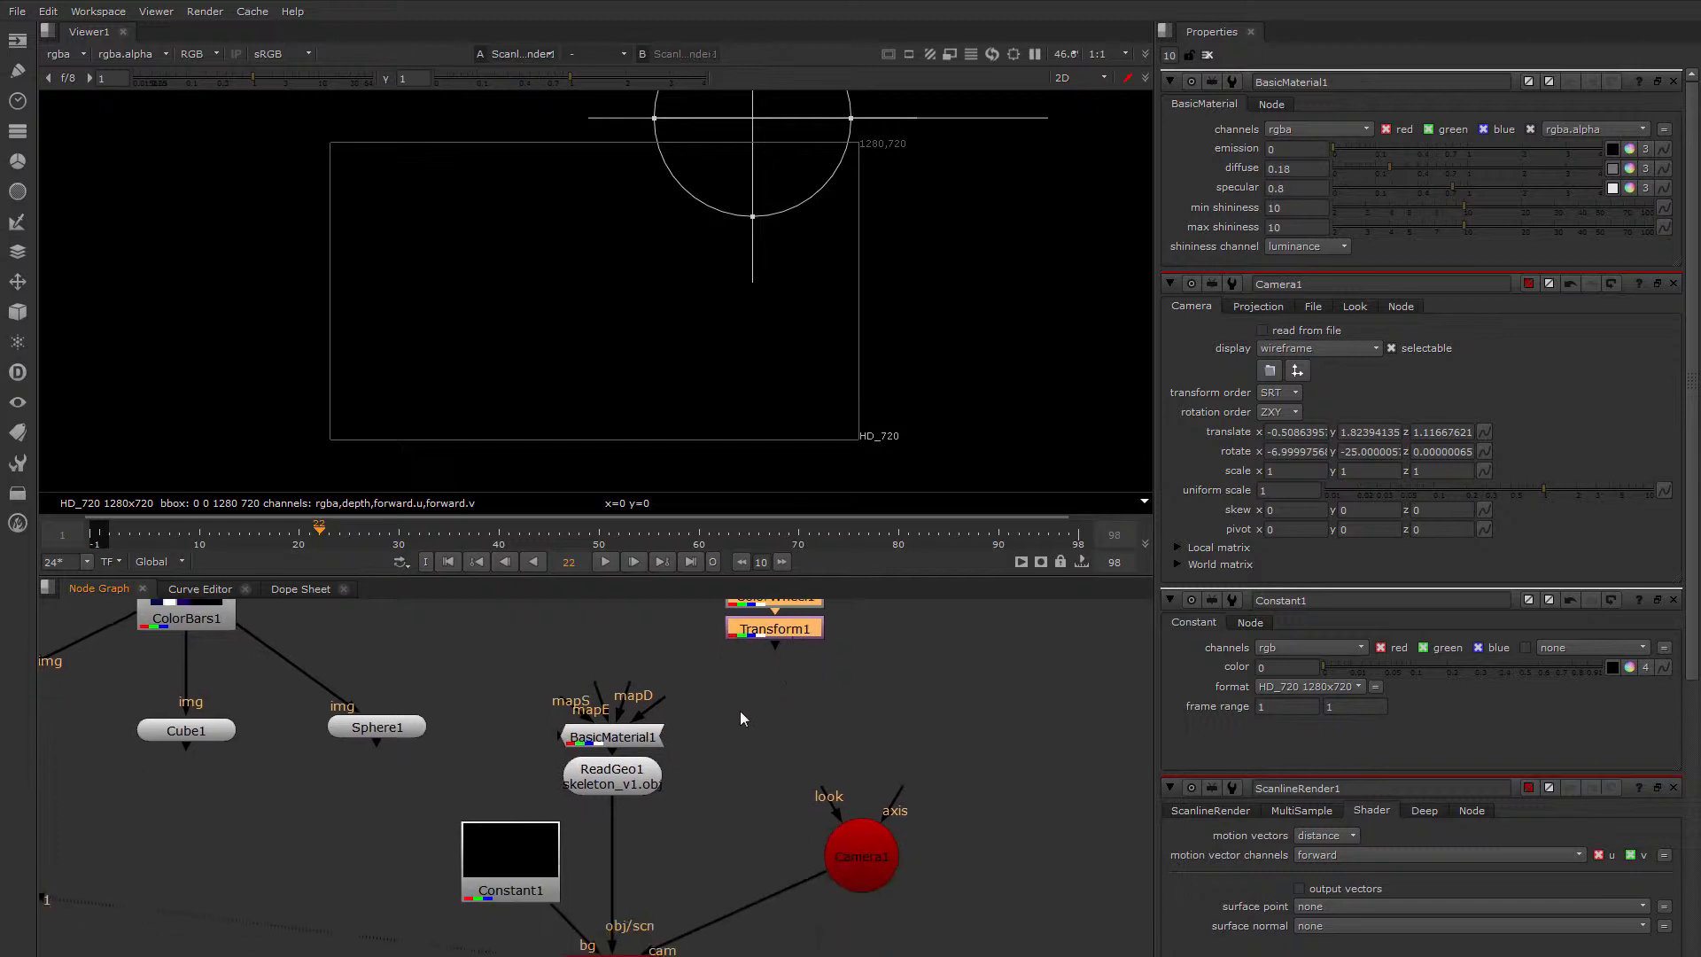
{"action": "left_click", "coordinate": [634, 706]}
{"action": "middle_click_drag", "start_coordinate": [746, 705], "coordinate": [742, 719]}
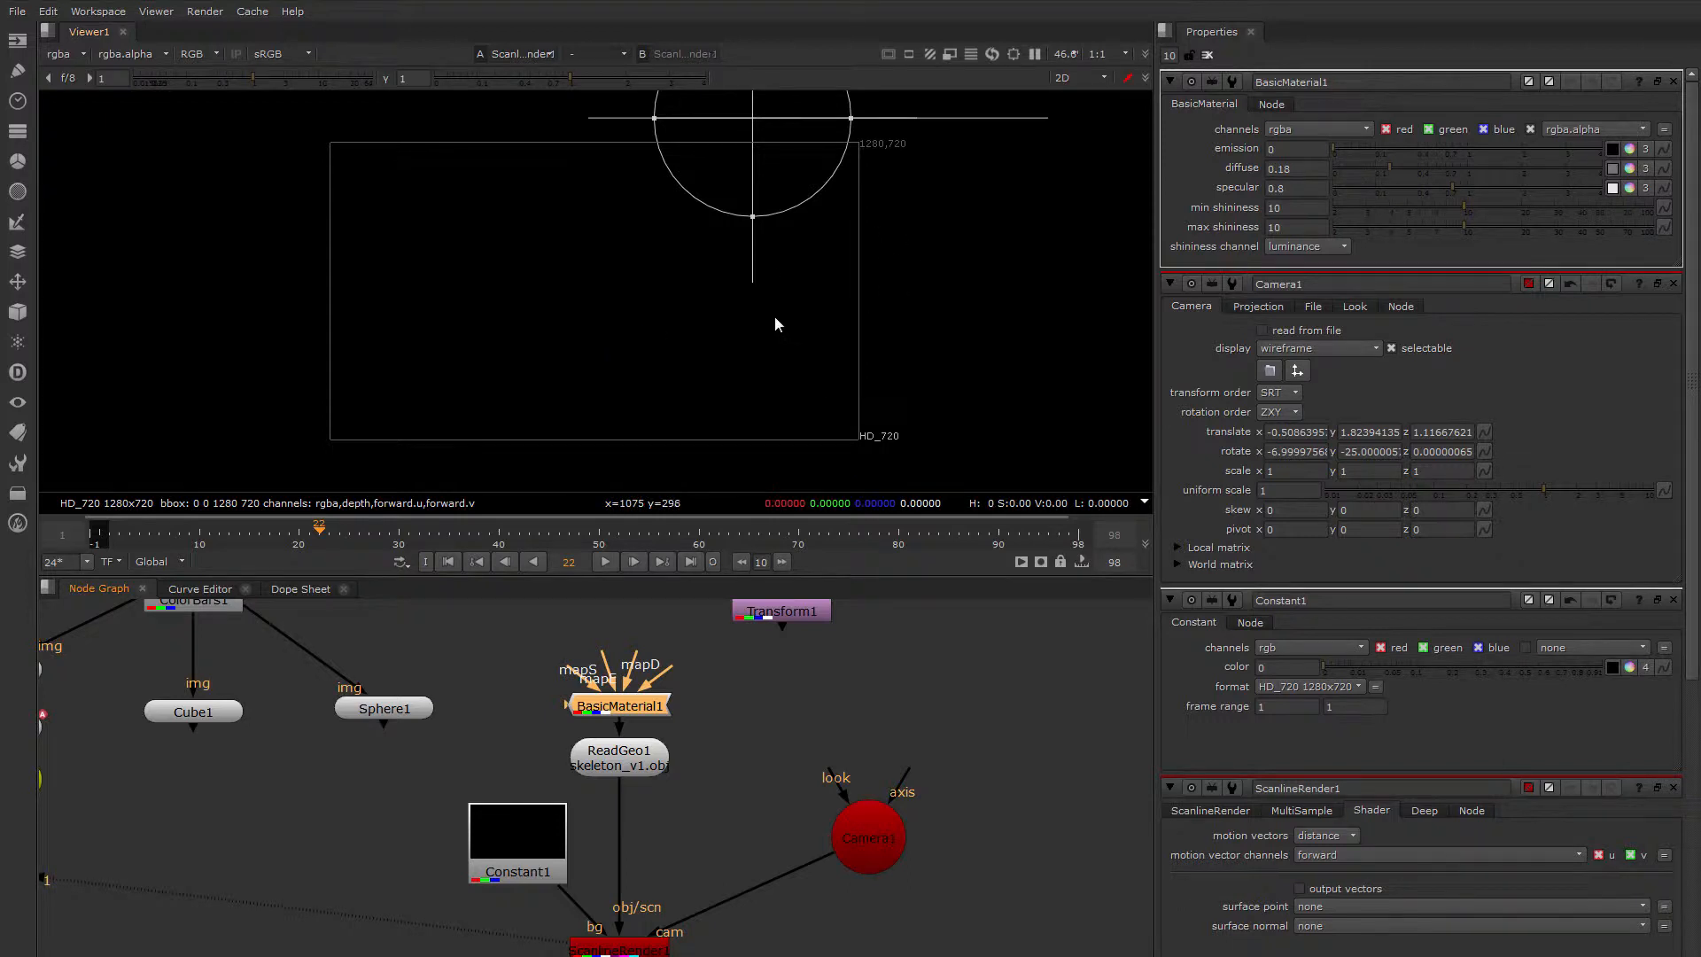
{"action": "middle_click_drag", "start_coordinate": [679, 703], "coordinate": [707, 753]}
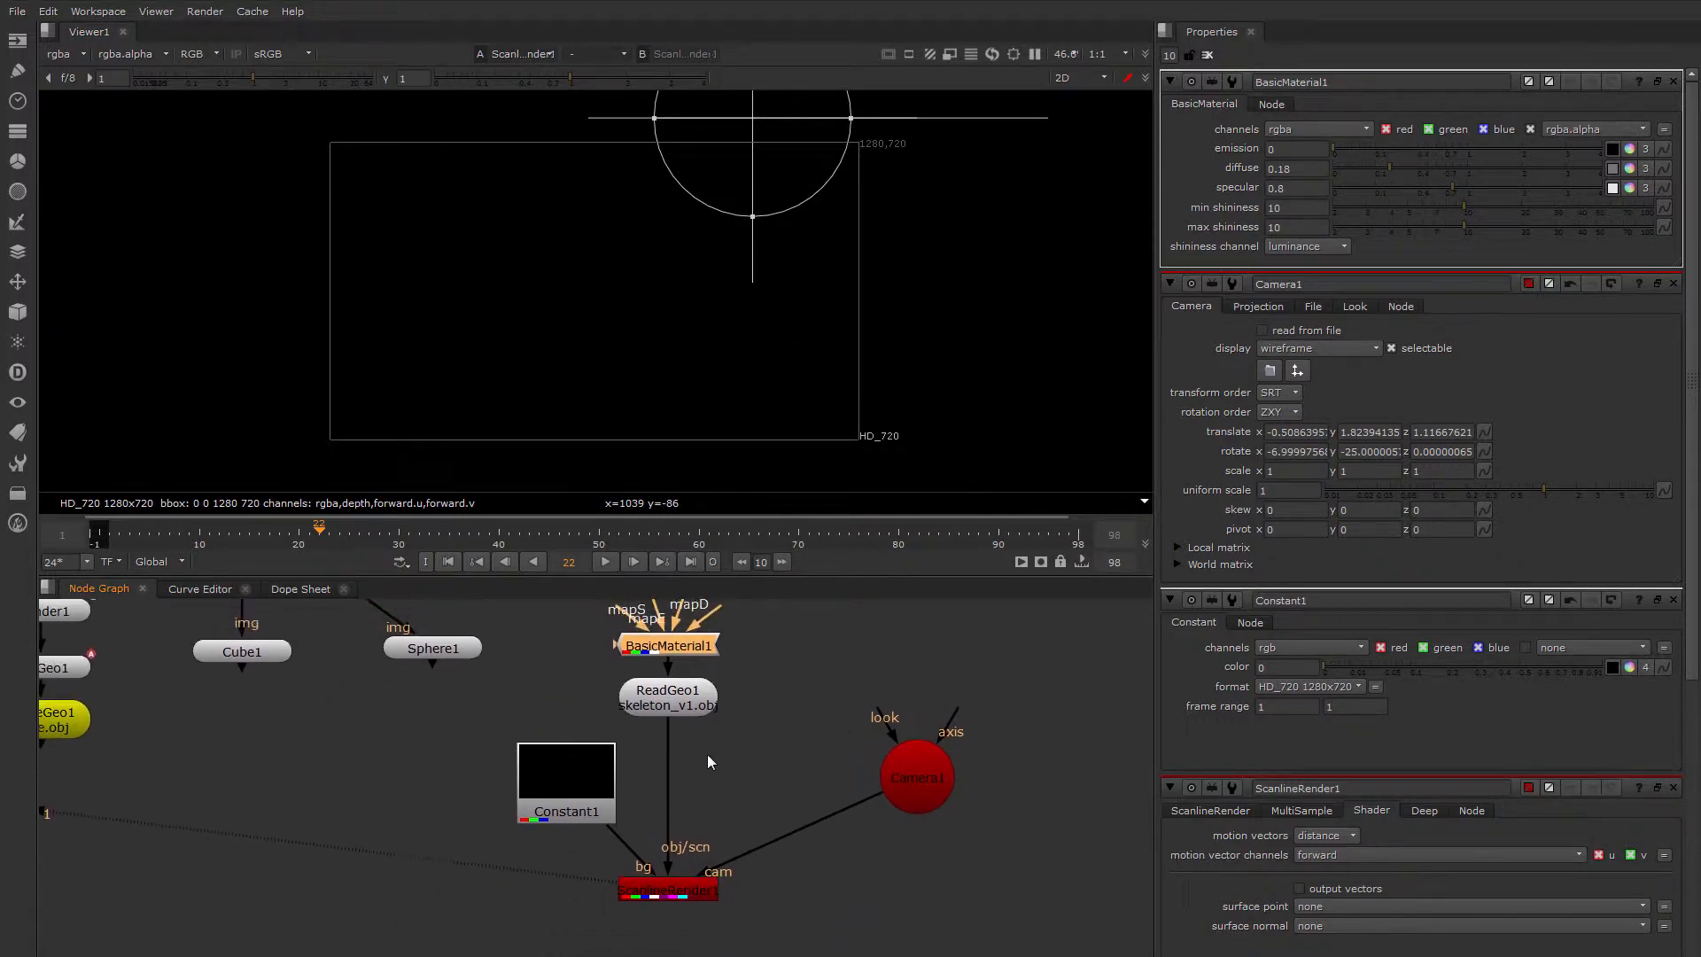
Disconnect ReadGeo1 from ScanlineRender1 and add a Scene node in the gap, with Constant1 moved aside
{"action": "left_click_drag", "start_coordinate": [567, 780], "coordinate": [519, 799]}
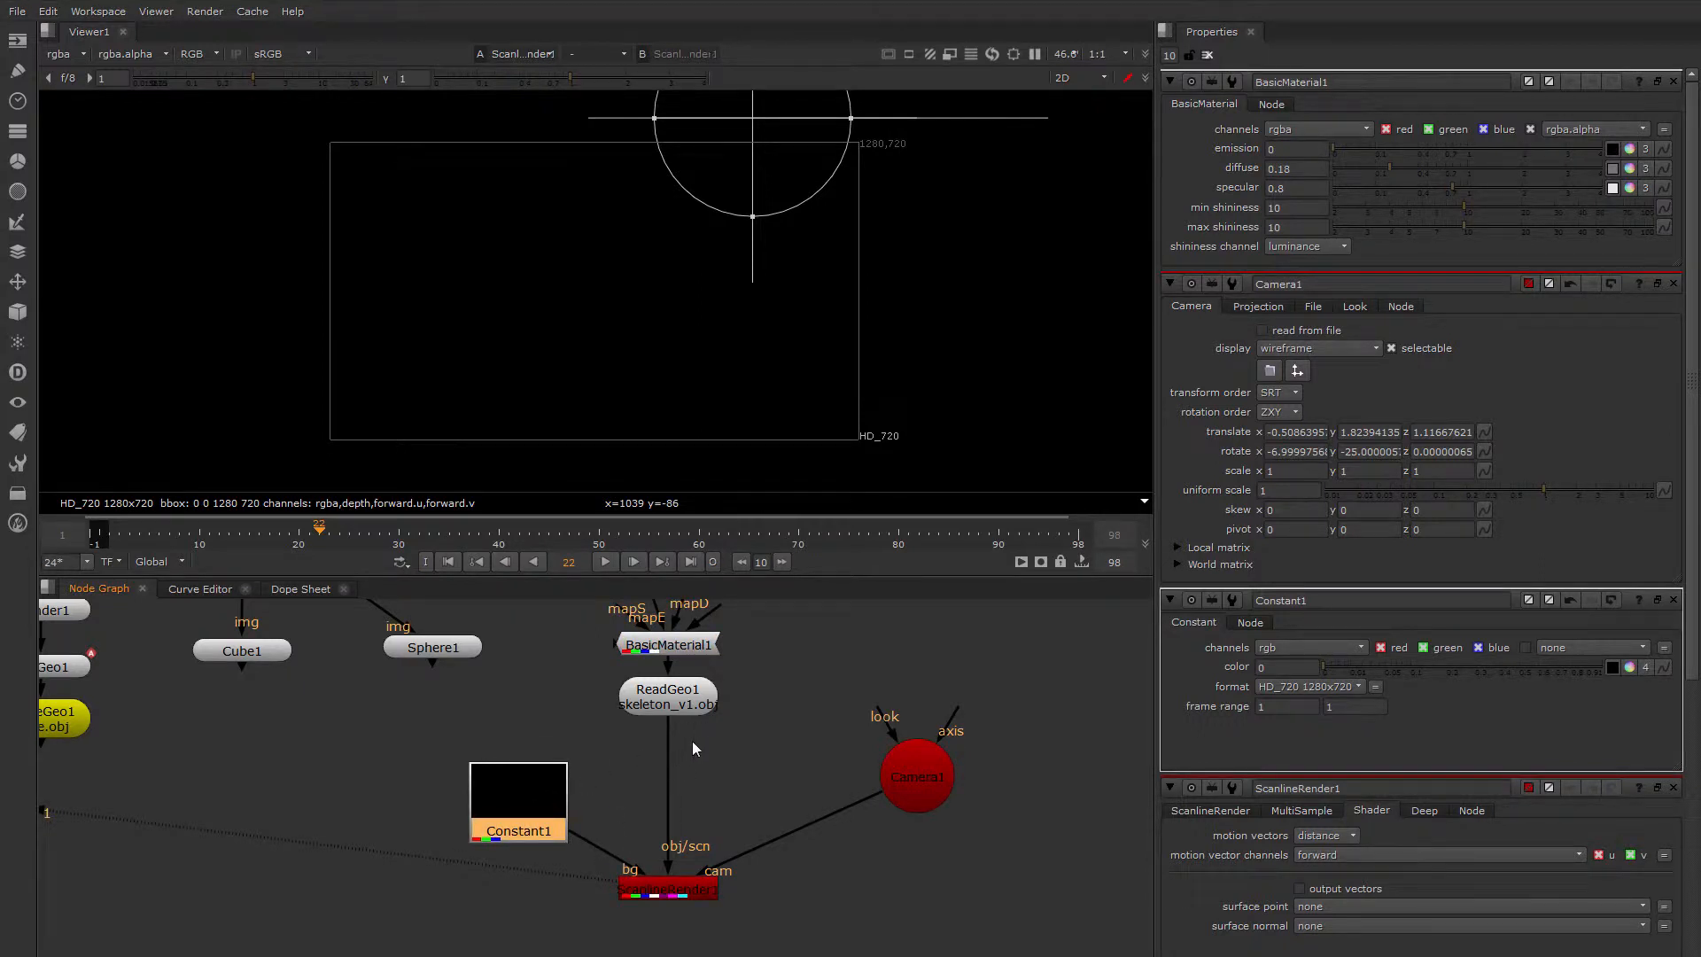
{"action": "left_click_drag", "start_coordinate": [666, 737], "coordinate": [696, 750]}
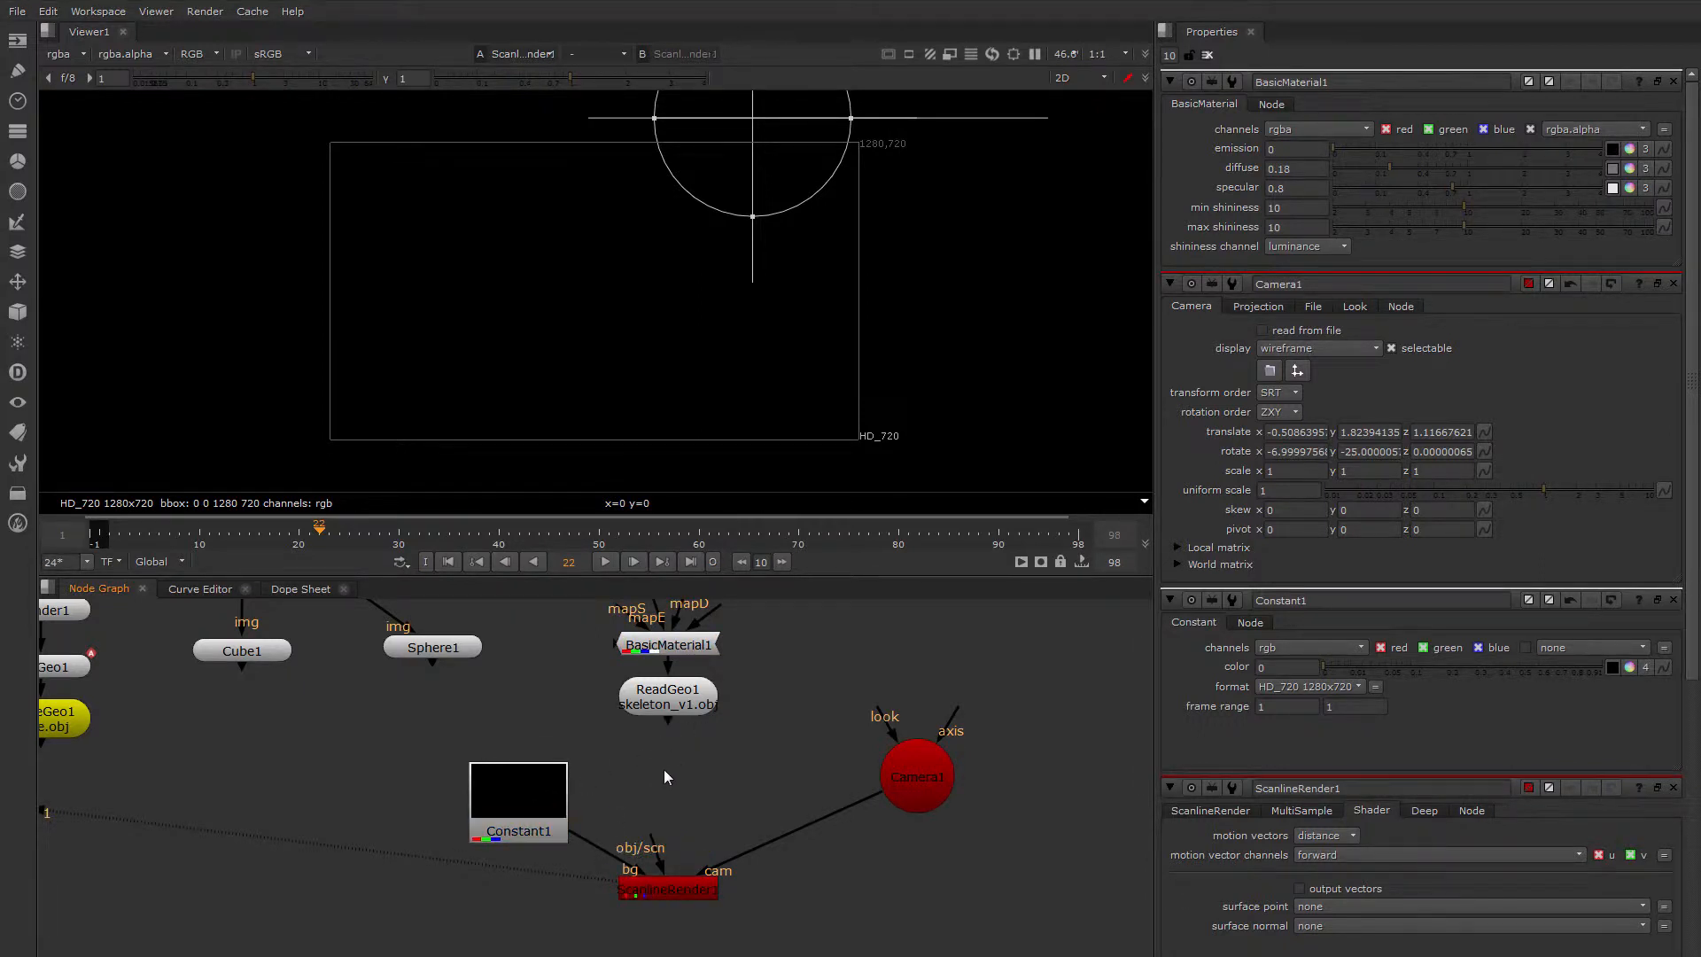
{"action": "key", "text": "Tab"}
{"action": "type", "text": "scn"}
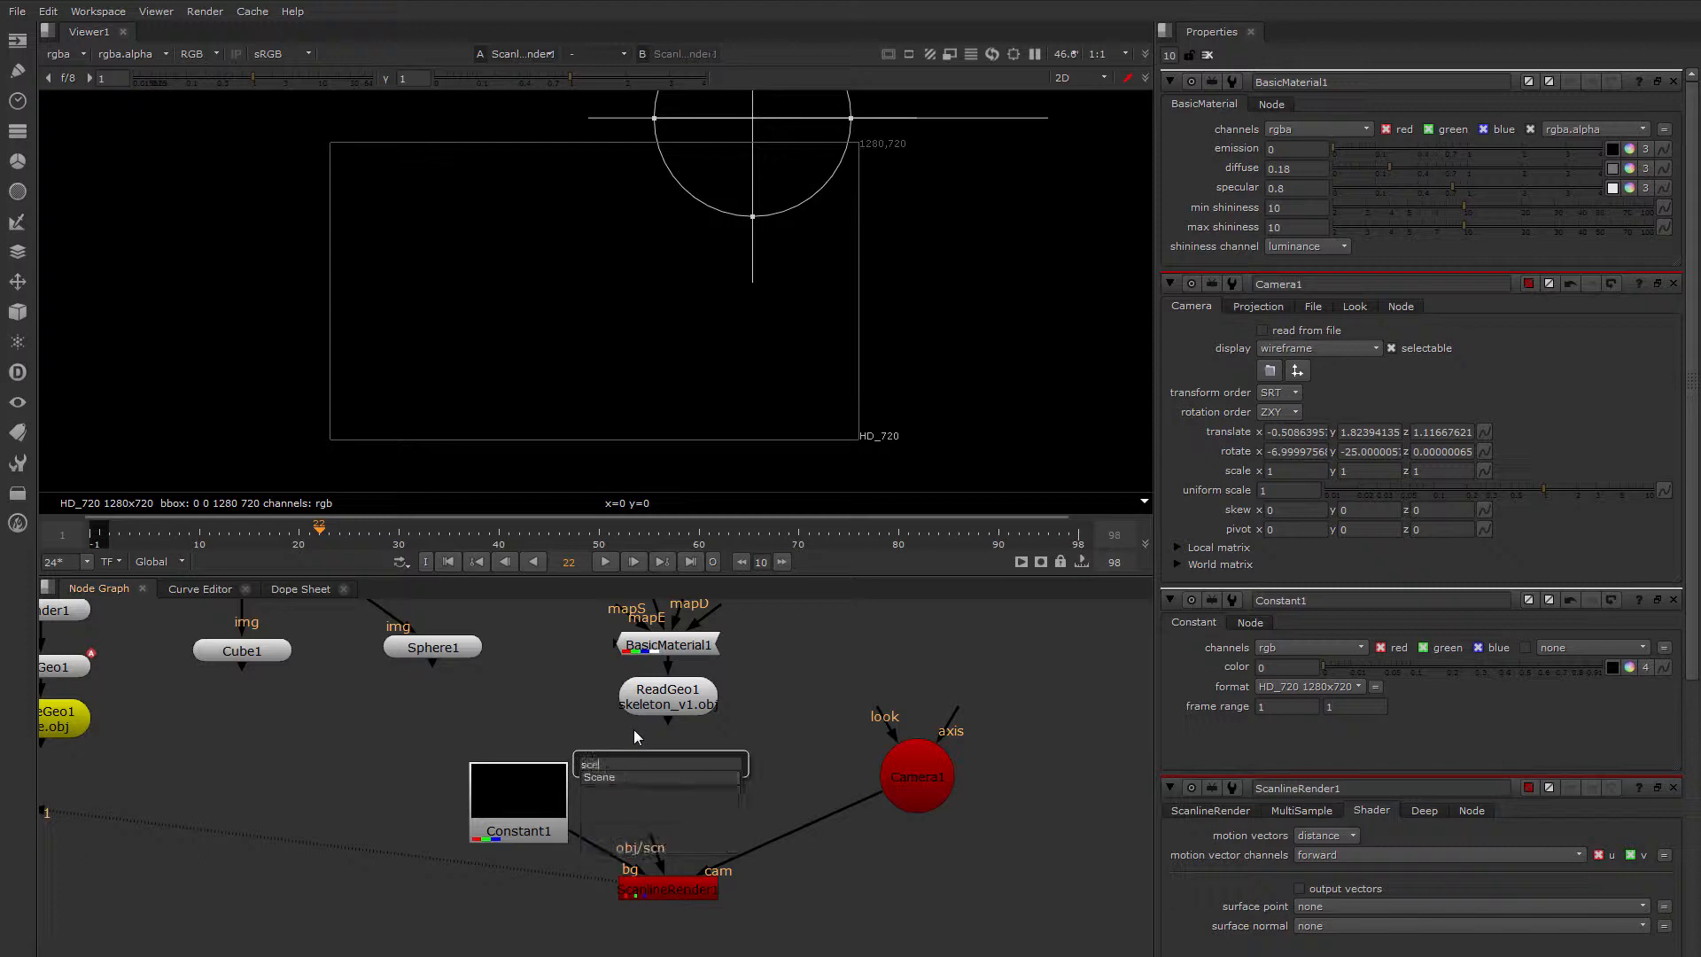
{"action": "key", "text": "Return"}
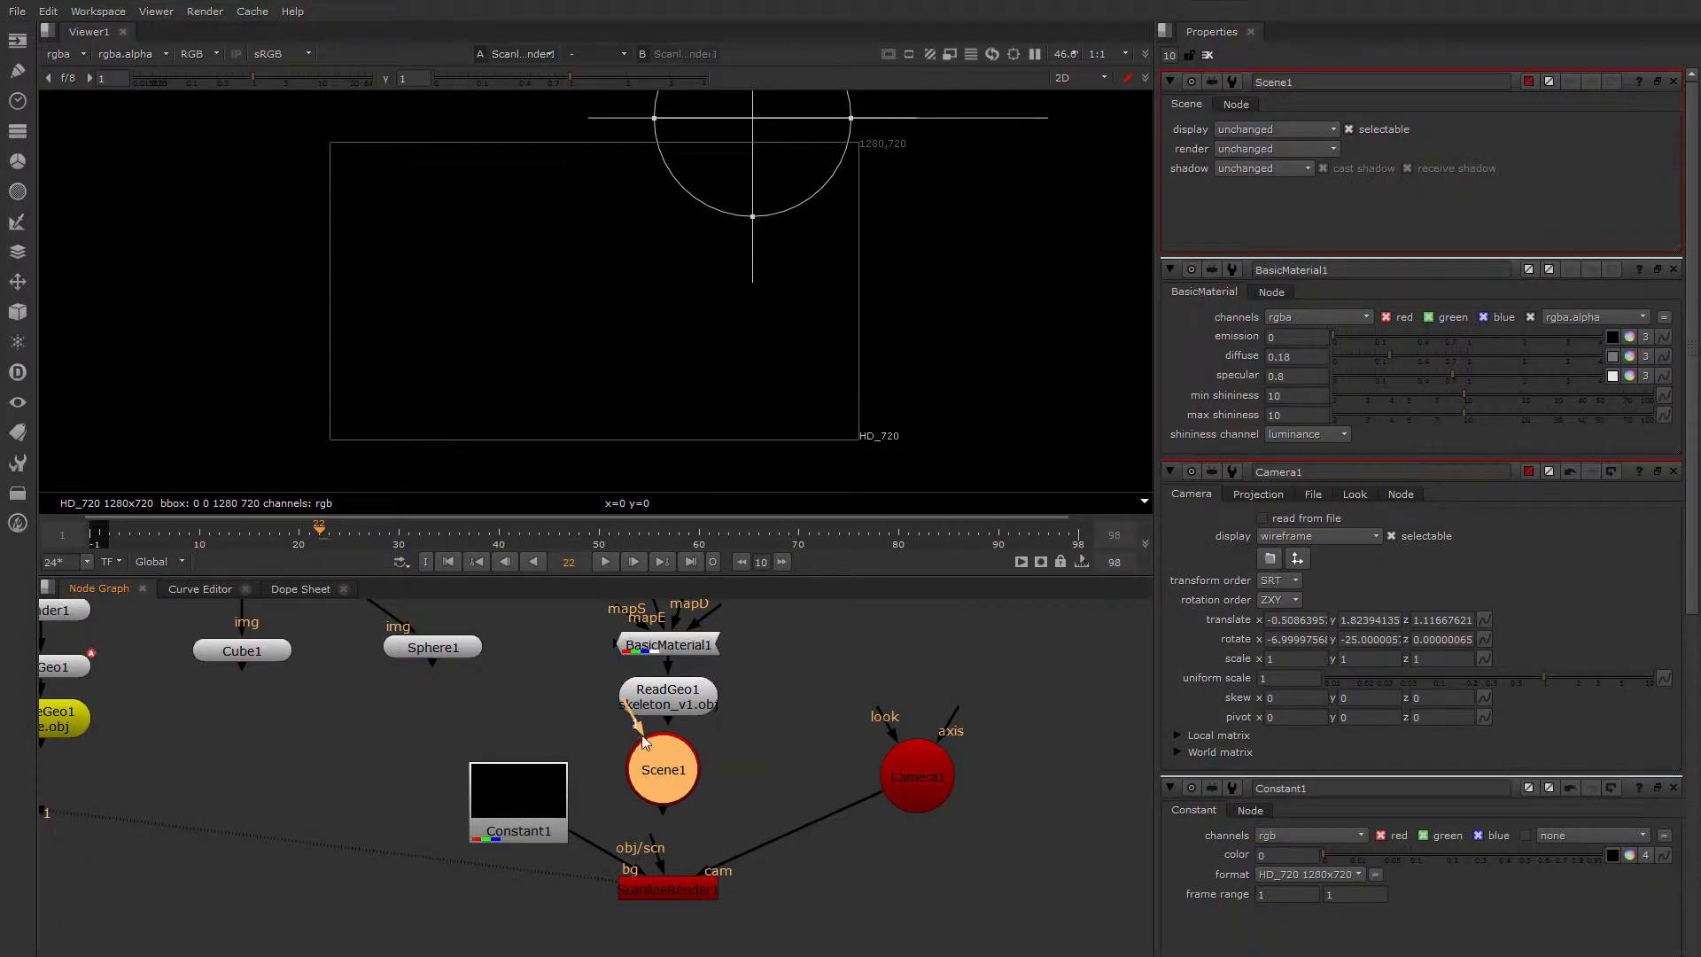
Connect ReadGeo1 into Scene1 and feed Scene1 into ScanlineRender1's obj/scn input
{"action": "left_click_drag", "start_coordinate": [644, 742], "coordinate": [660, 780]}
{"action": "middle_click_drag", "start_coordinate": [656, 780], "coordinate": [731, 766]}
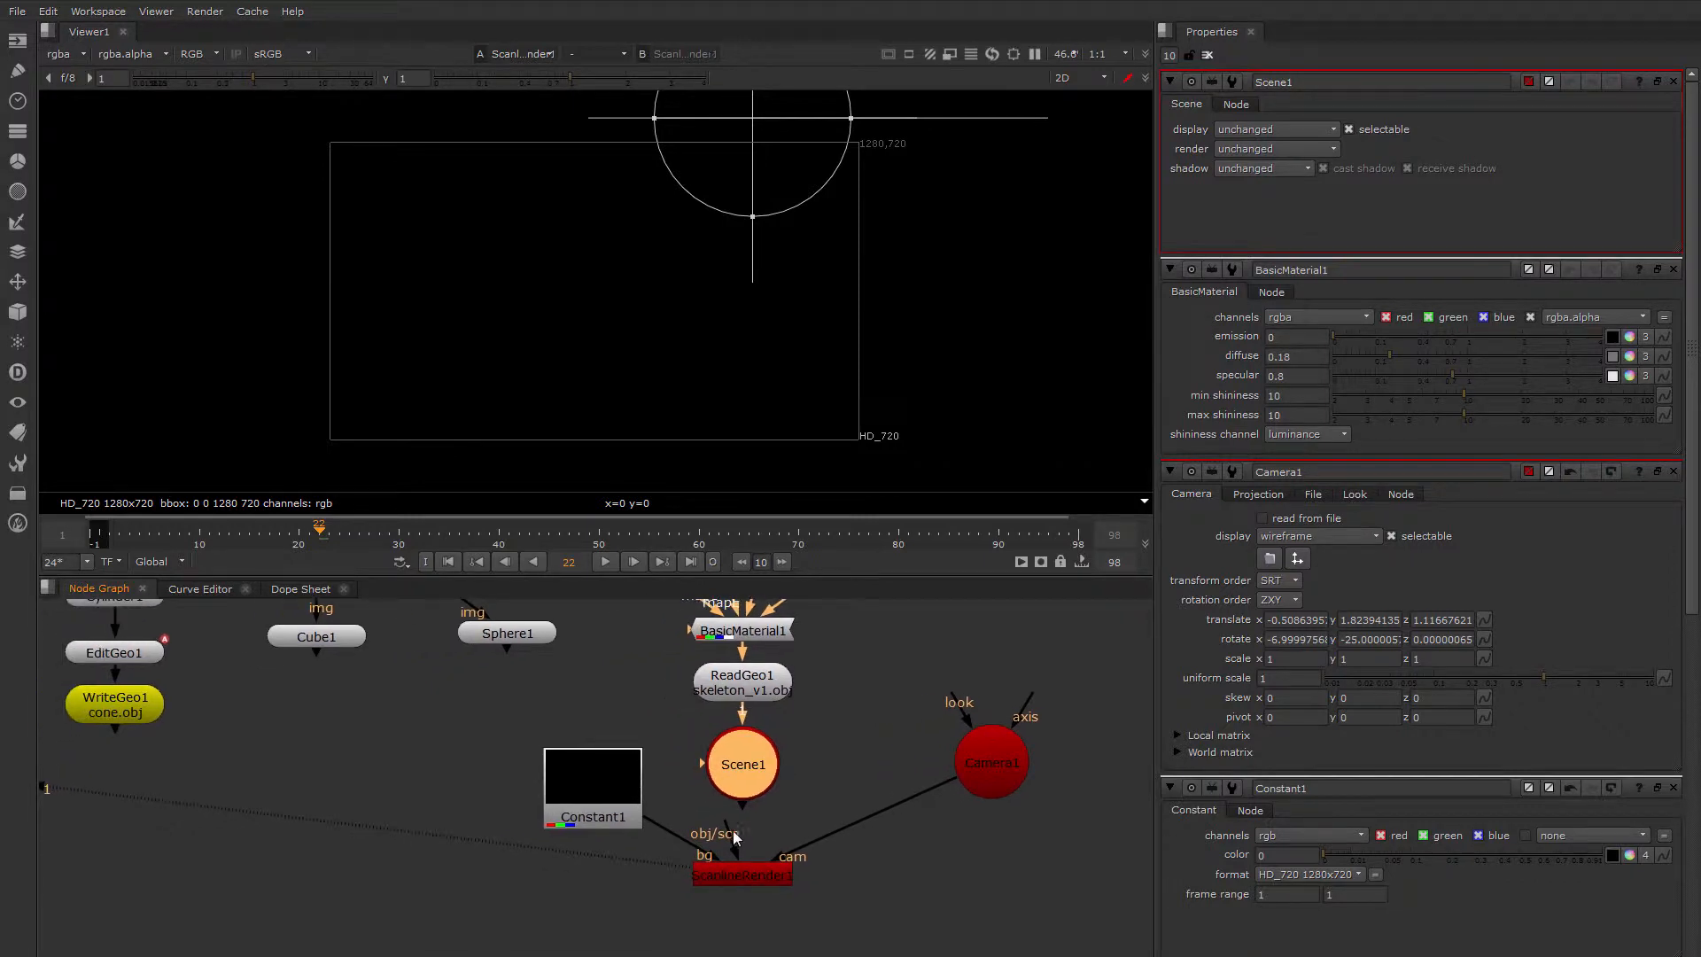
{"action": "left_click_drag", "start_coordinate": [752, 880], "coordinate": [744, 775]}
Add a Light node beside Scene1, above Constant1, and connect it as a second input of the scene
{"action": "left_click_drag", "start_coordinate": [634, 786], "coordinate": [580, 806]}
{"action": "middle_click_drag", "start_coordinate": [583, 698], "coordinate": [639, 719]}
{"action": "left_click", "coordinate": [640, 719]}
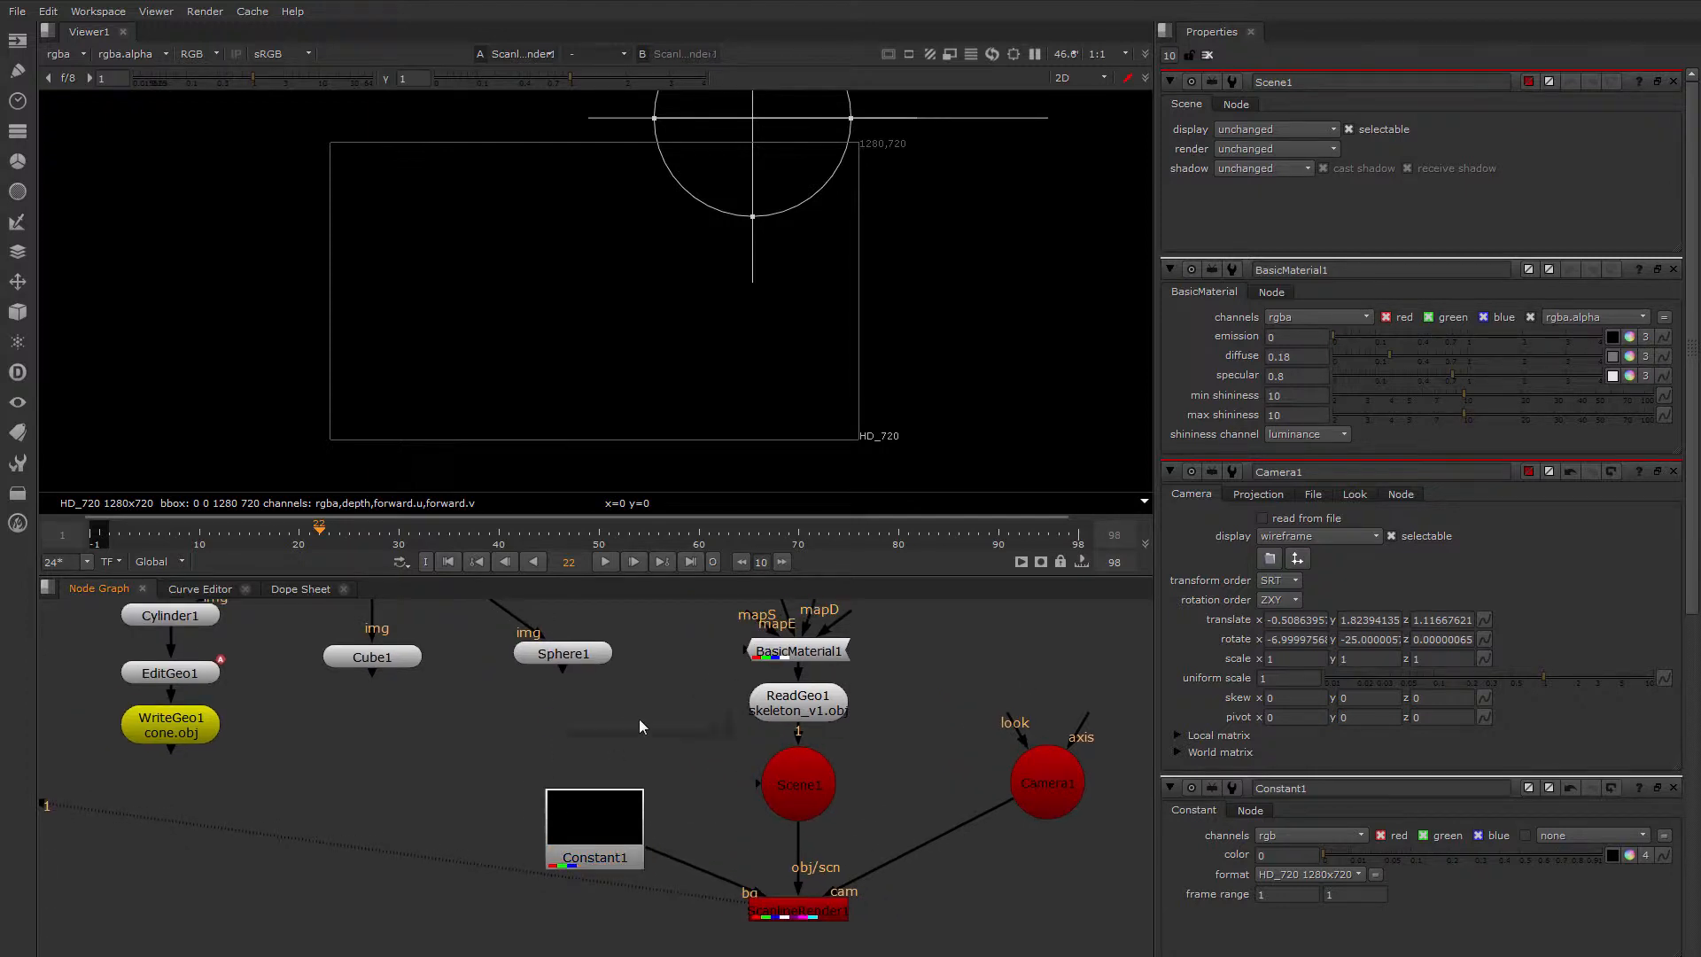
{"action": "key", "text": "Tab"}
{"action": "type", "text": "light"}
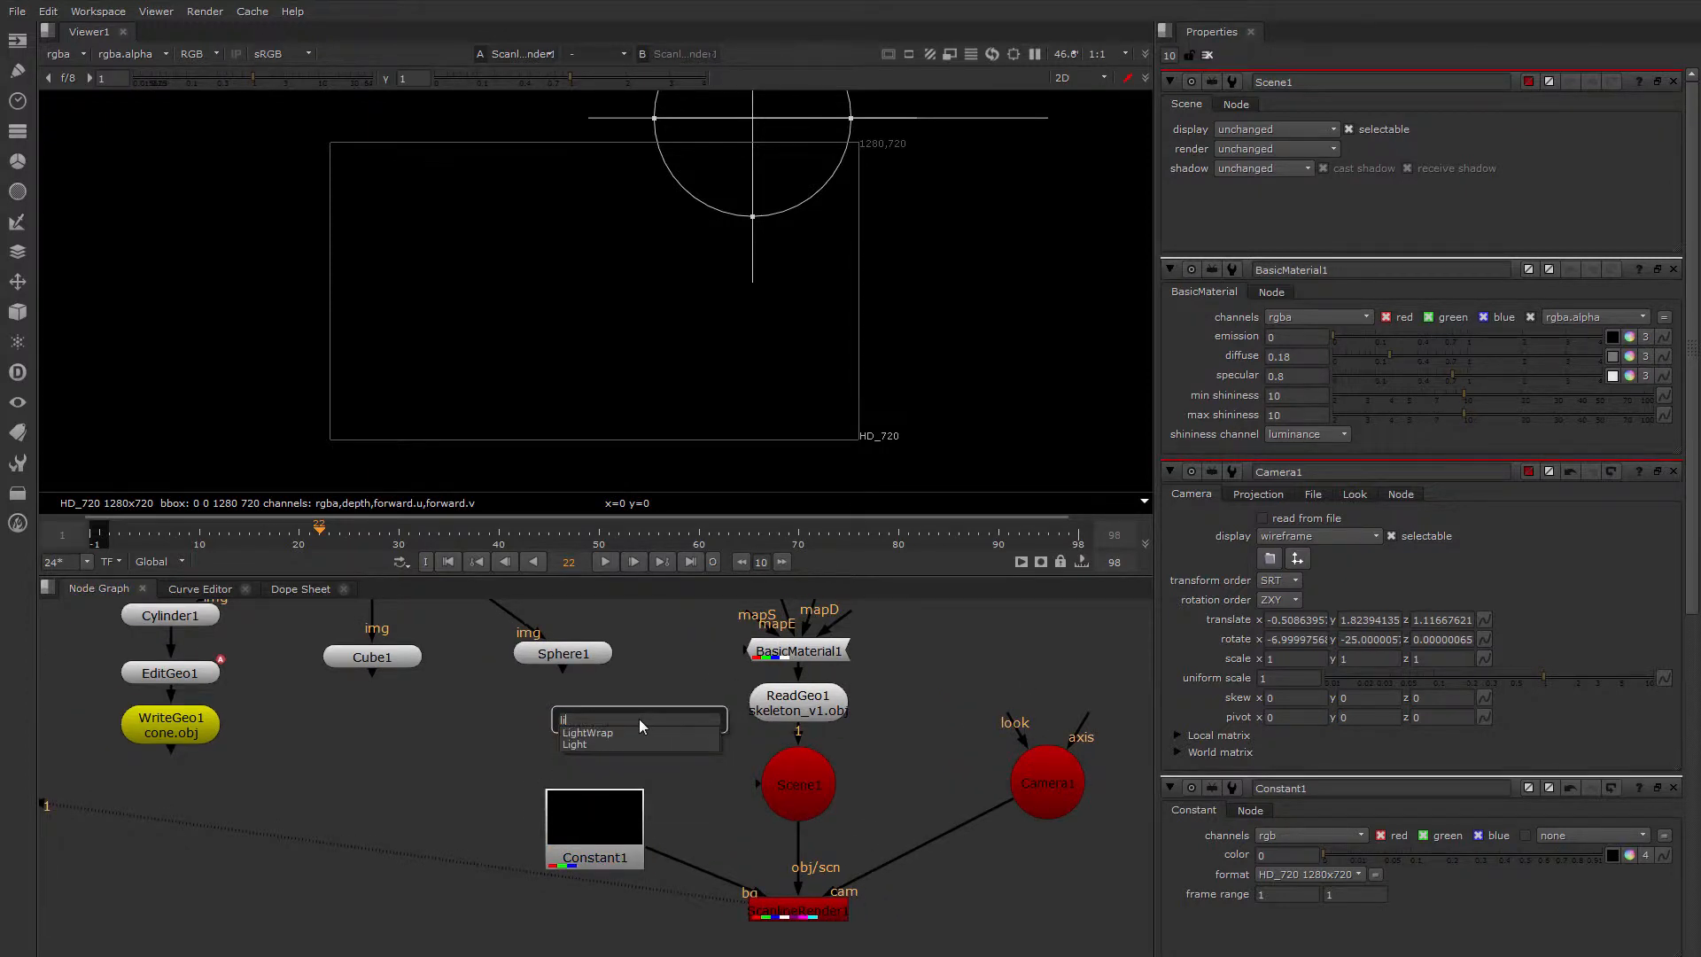
{"action": "key", "text": "Return"}
{"action": "left_click_drag", "start_coordinate": [642, 720], "coordinate": [669, 740]}
{"action": "left_click_drag", "start_coordinate": [749, 784], "coordinate": [666, 756]}
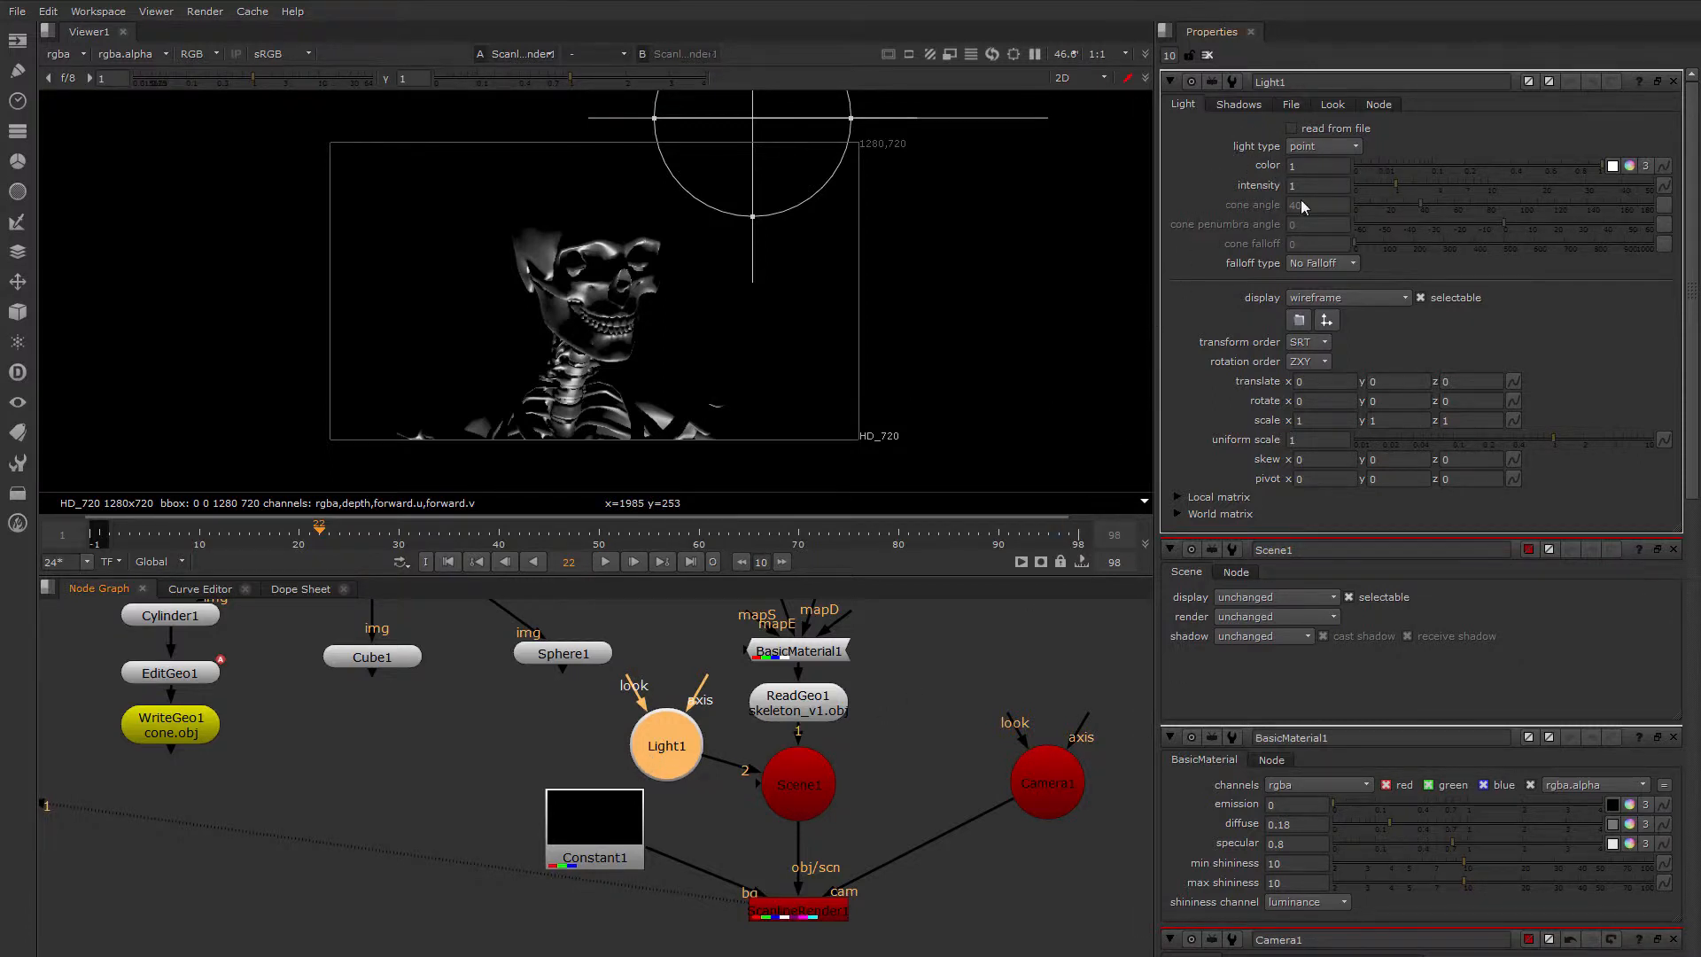
Change Light1's type to spot and show the scene in 3D through the default viewer camera
{"action": "left_click", "coordinate": [1336, 152]}
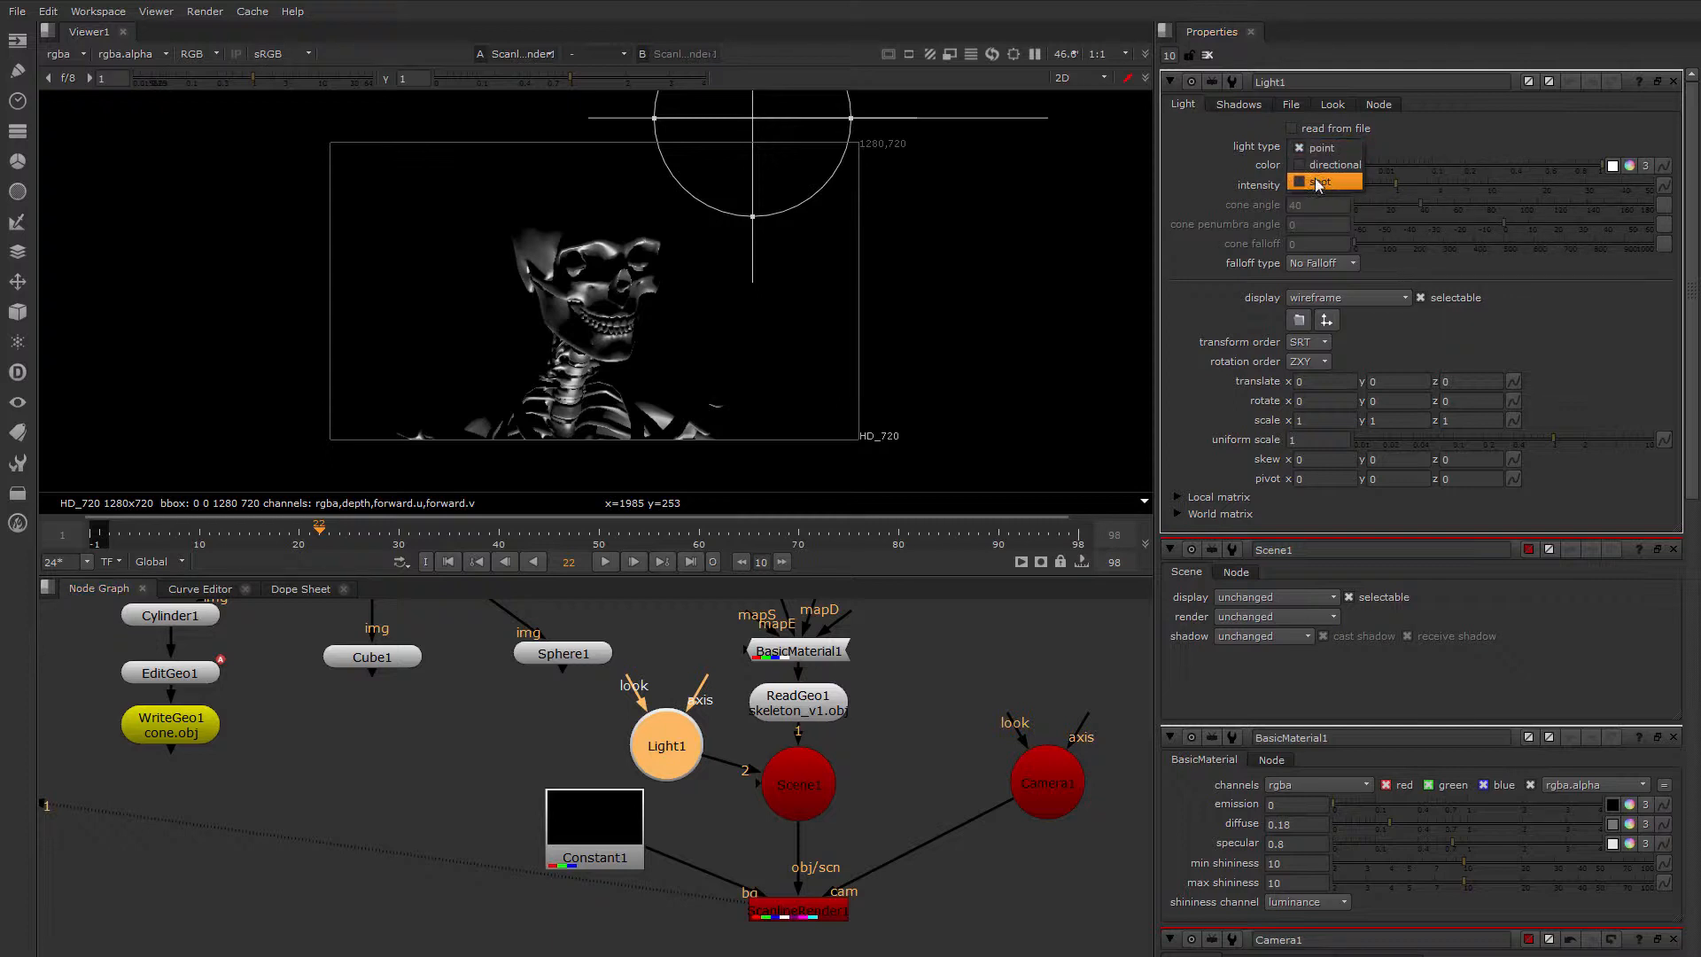
{"action": "left_click", "coordinate": [1315, 183]}
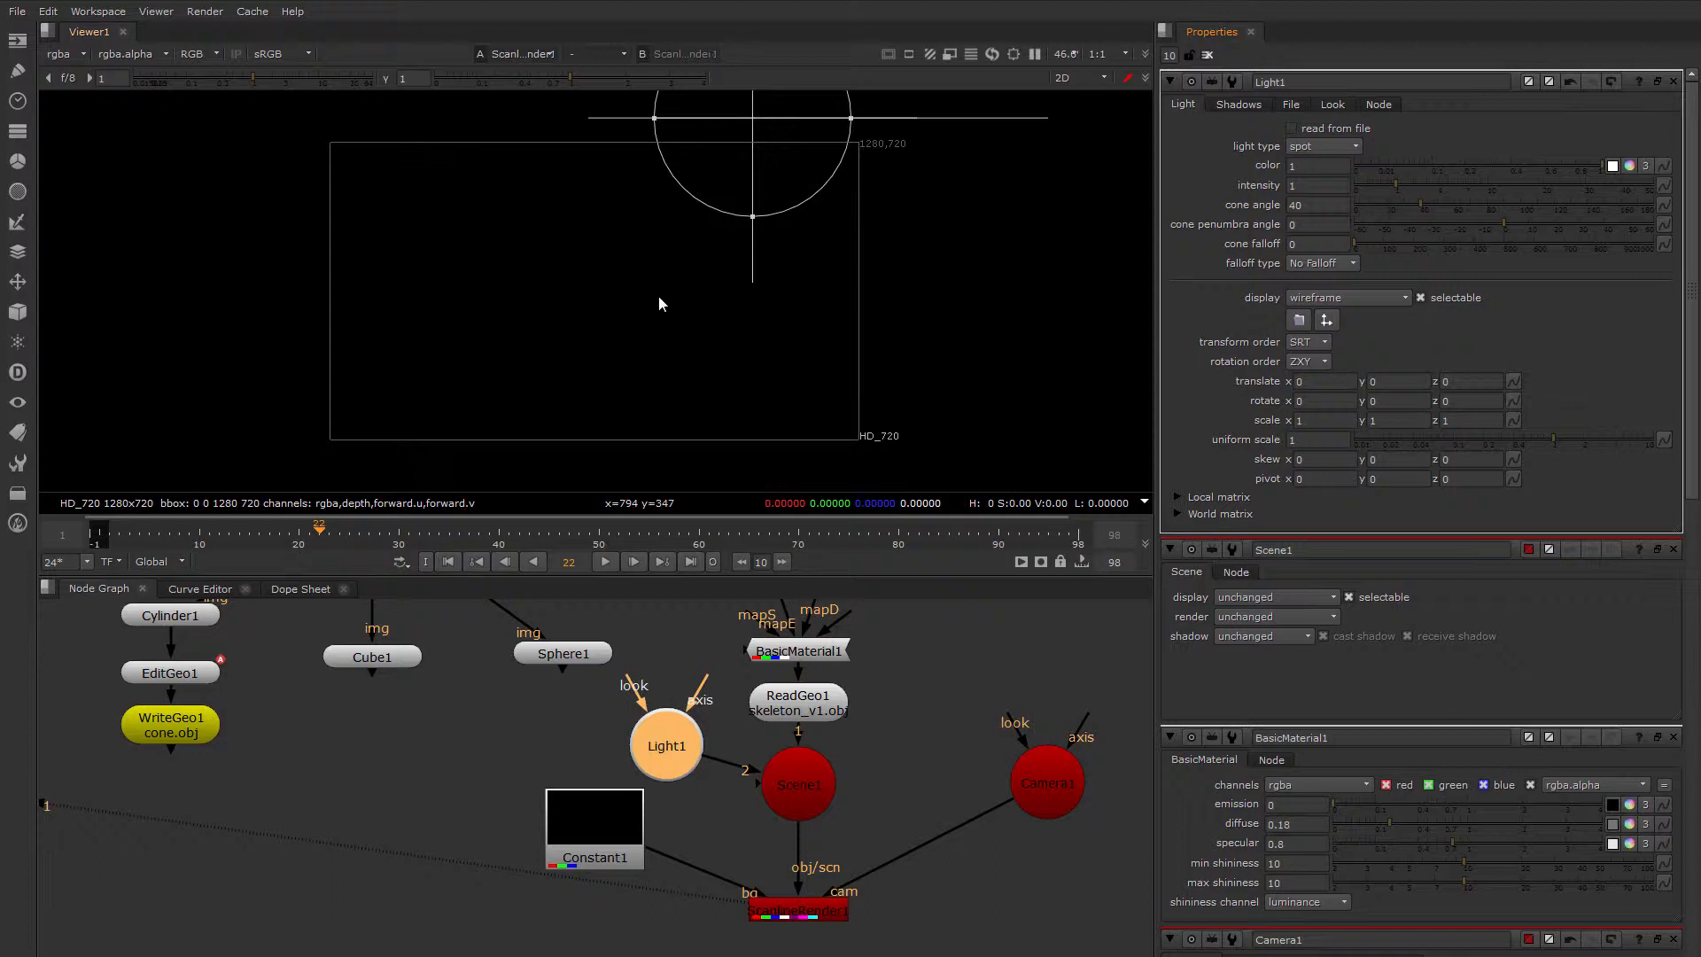
{"action": "middle_click_drag", "start_coordinate": [668, 302], "coordinate": [668, 306]}
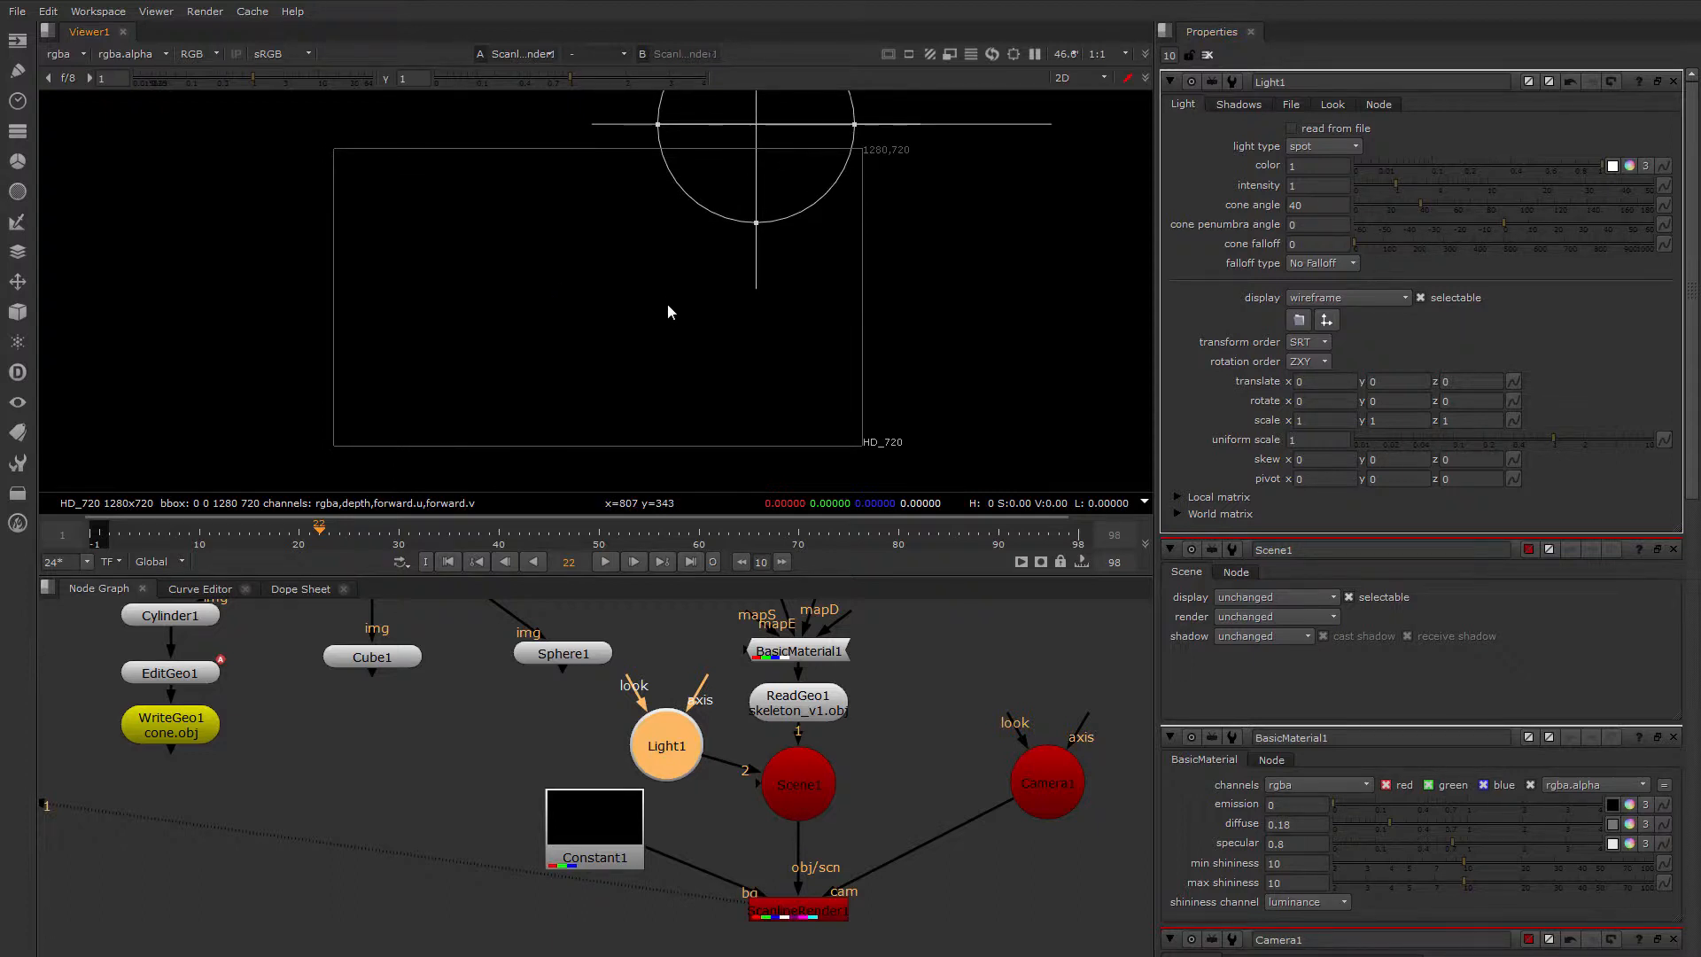
{"action": "key", "text": "Tab"}
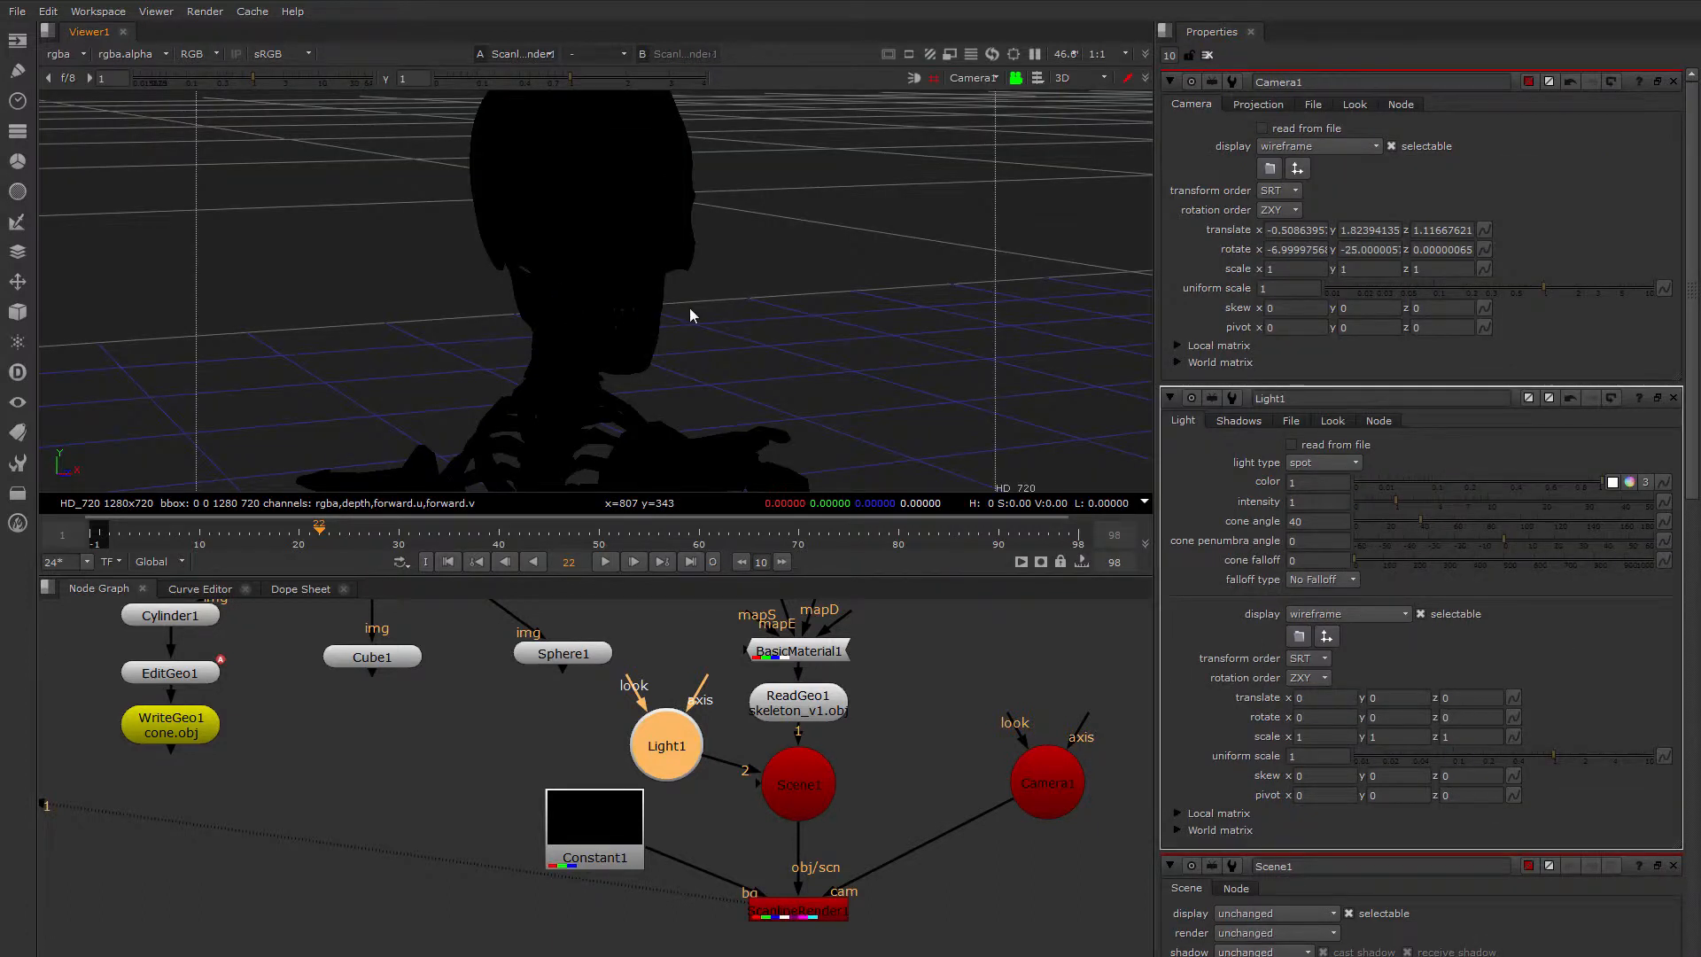
{"action": "left_click", "coordinate": [973, 79]}
{"action": "left_click", "coordinate": [985, 95]}
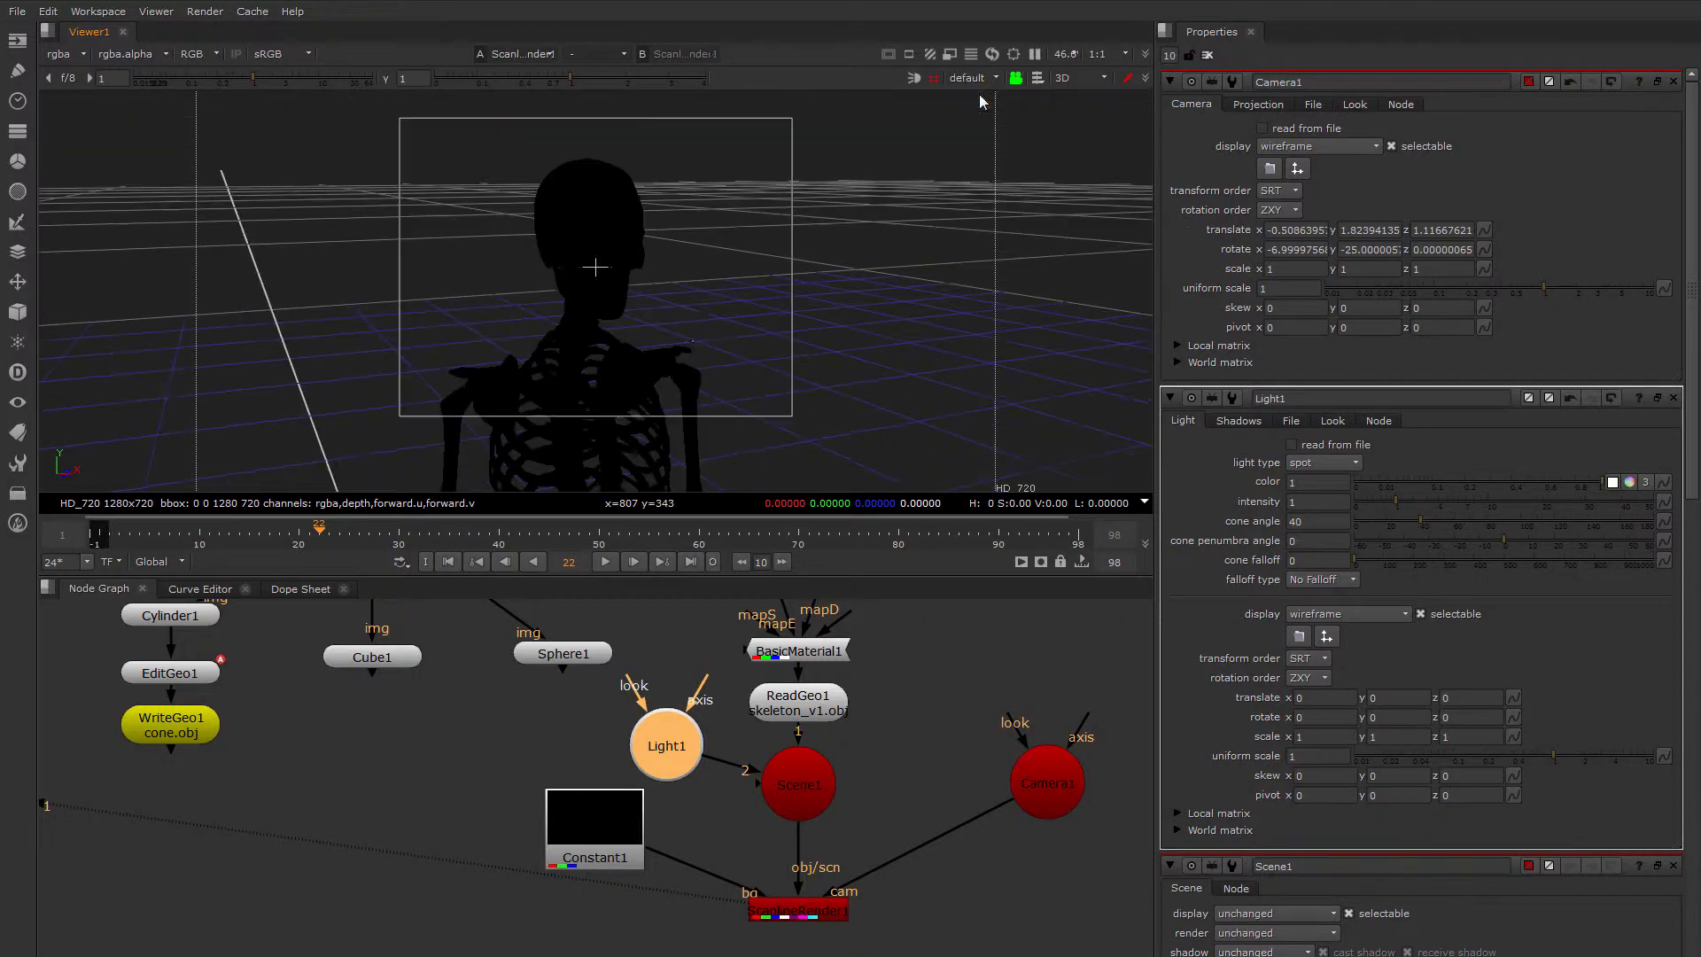
{"action": "scroll", "coordinate": [679, 350], "scroll_direction": "down", "scroll_amount": 3}
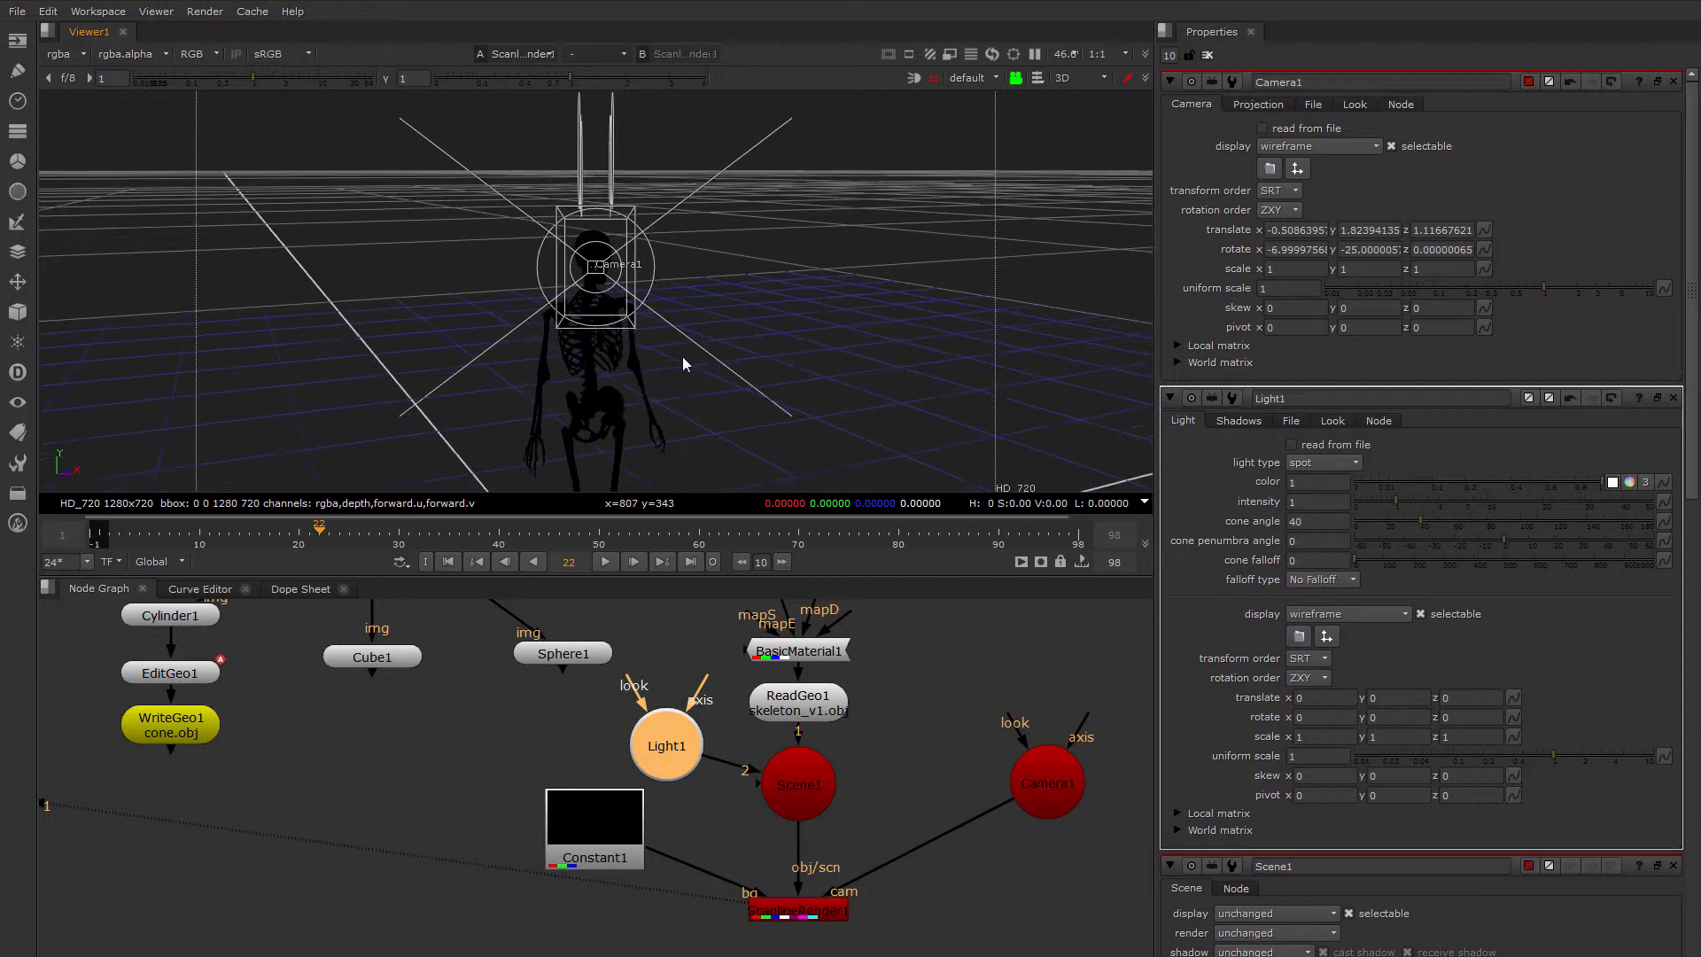
Raise Light1 from the floor and move it in front of and beside the skeleton, to about x 1.11, y 2, z 0.52
{"action": "left_click", "coordinate": [603, 407]}
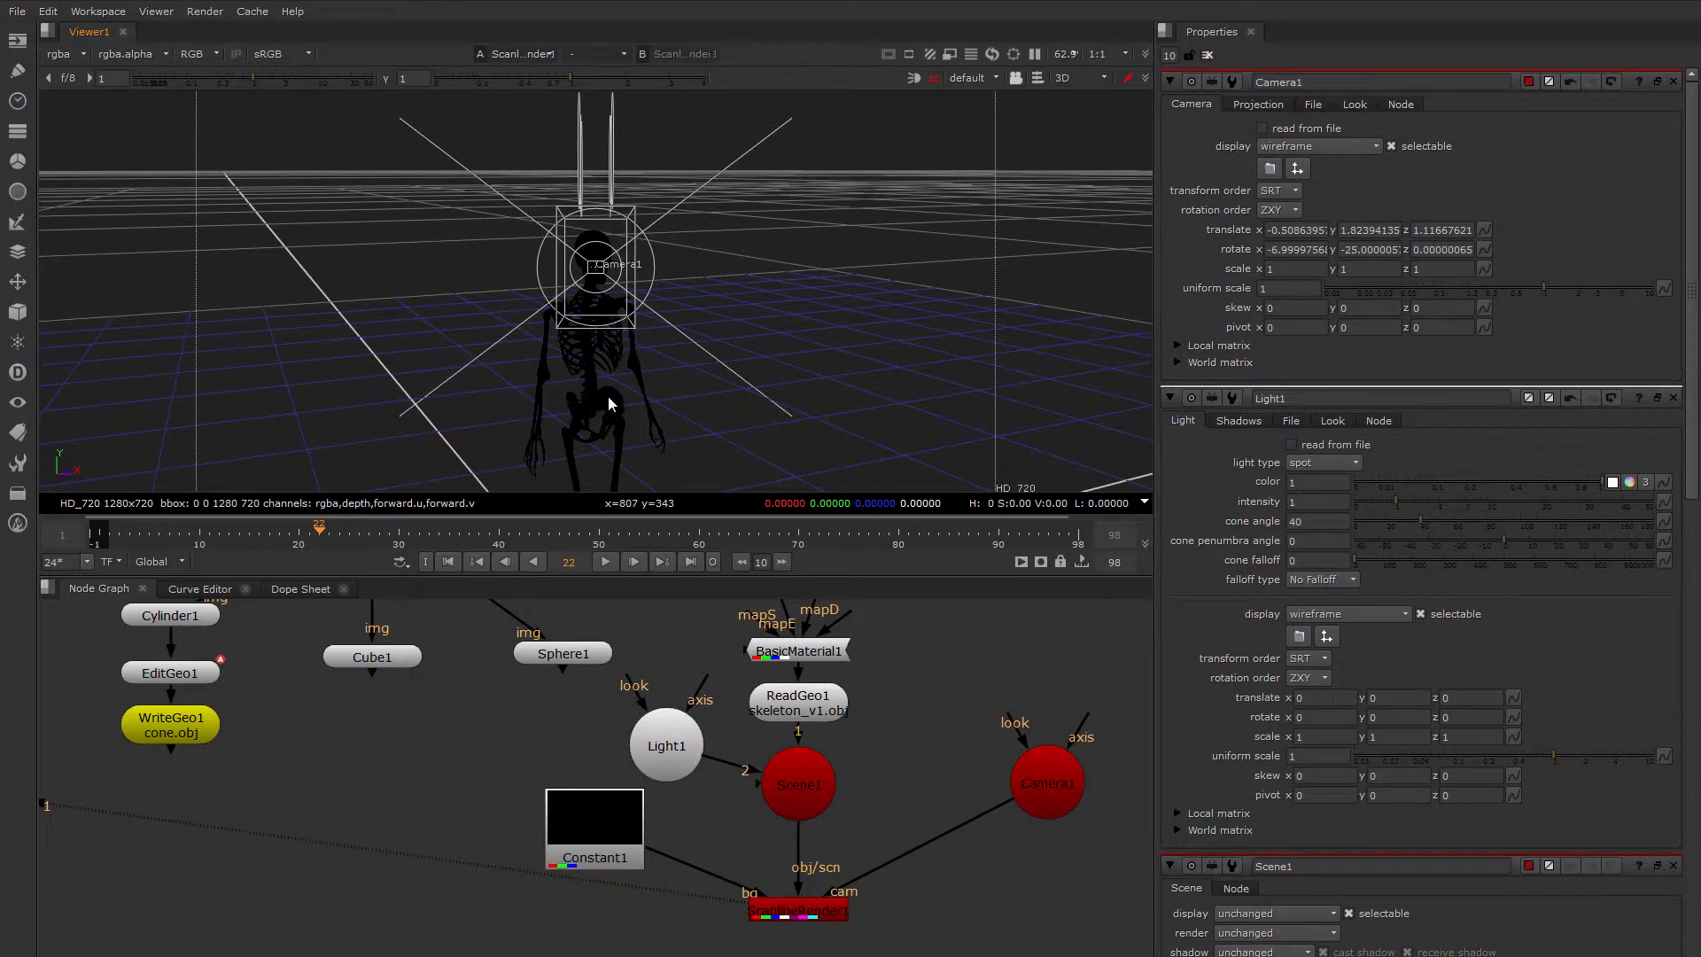
{"action": "left_click", "coordinate": [793, 709]}
{"action": "scroll", "coordinate": [723, 222], "scroll_direction": "up", "scroll_amount": 5}
{"action": "scroll", "coordinate": [715, 257], "scroll_direction": "down", "scroll_amount": 3}
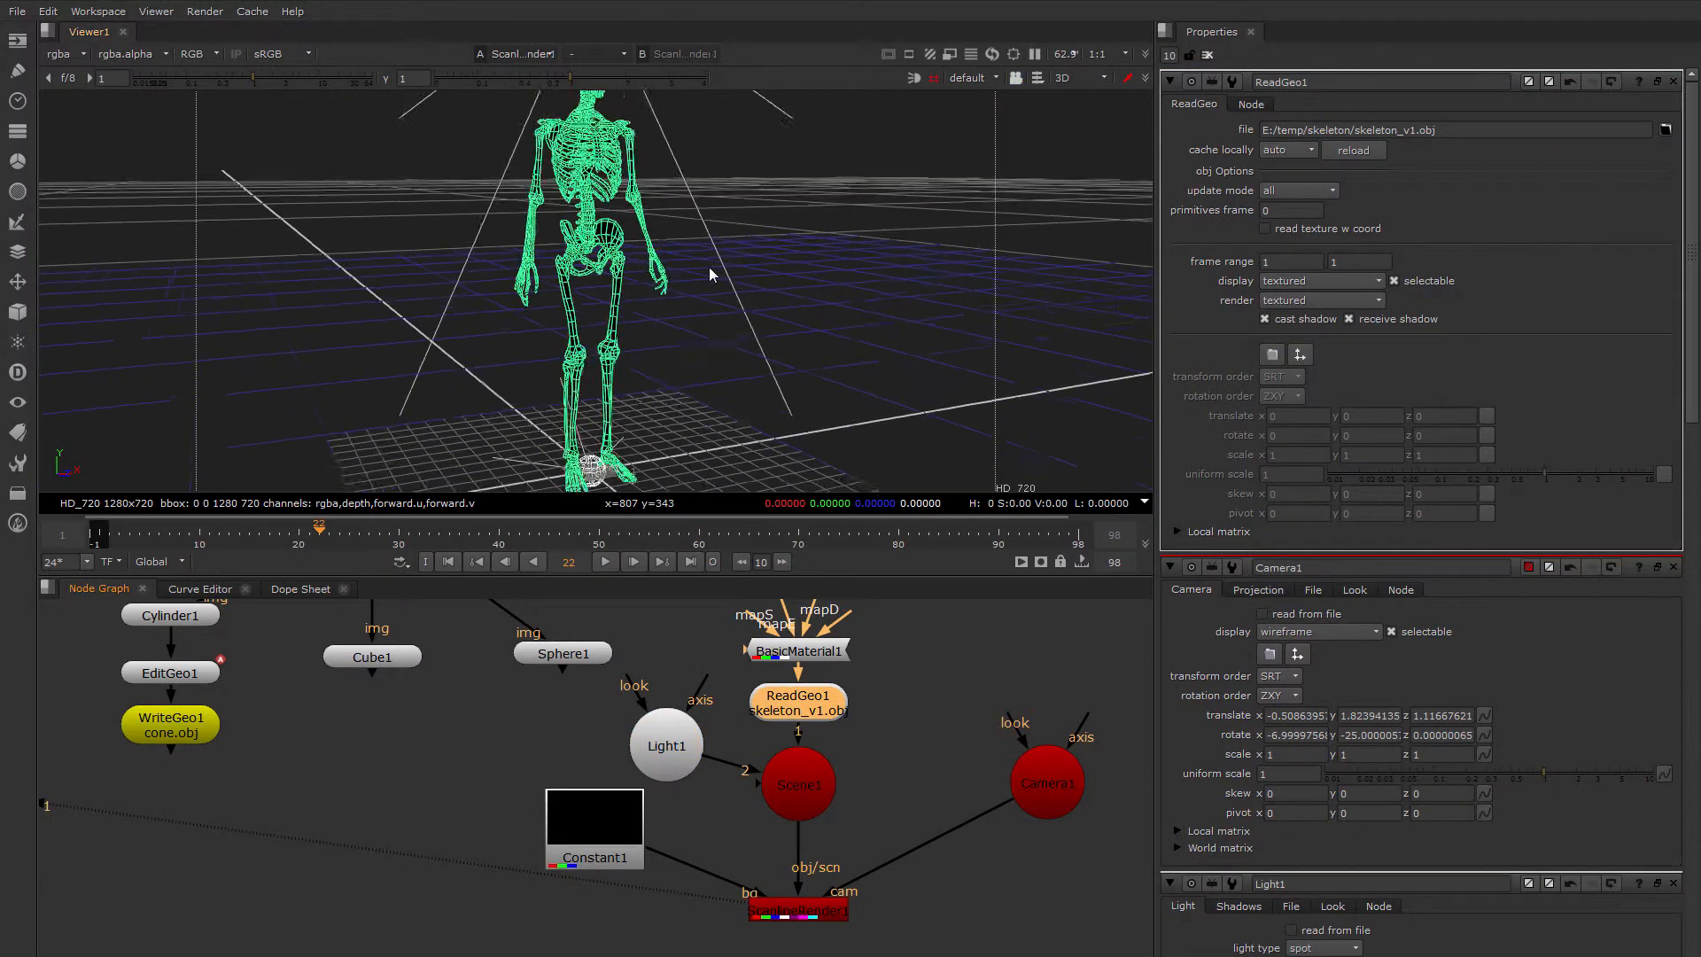
{"action": "left_click_drag", "start_coordinate": [709, 267], "coordinate": [485, 423], "text": "ctrl"}
{"action": "left_click", "coordinate": [605, 365]}
{"action": "left_click_drag", "start_coordinate": [485, 353], "coordinate": [468, 86]}
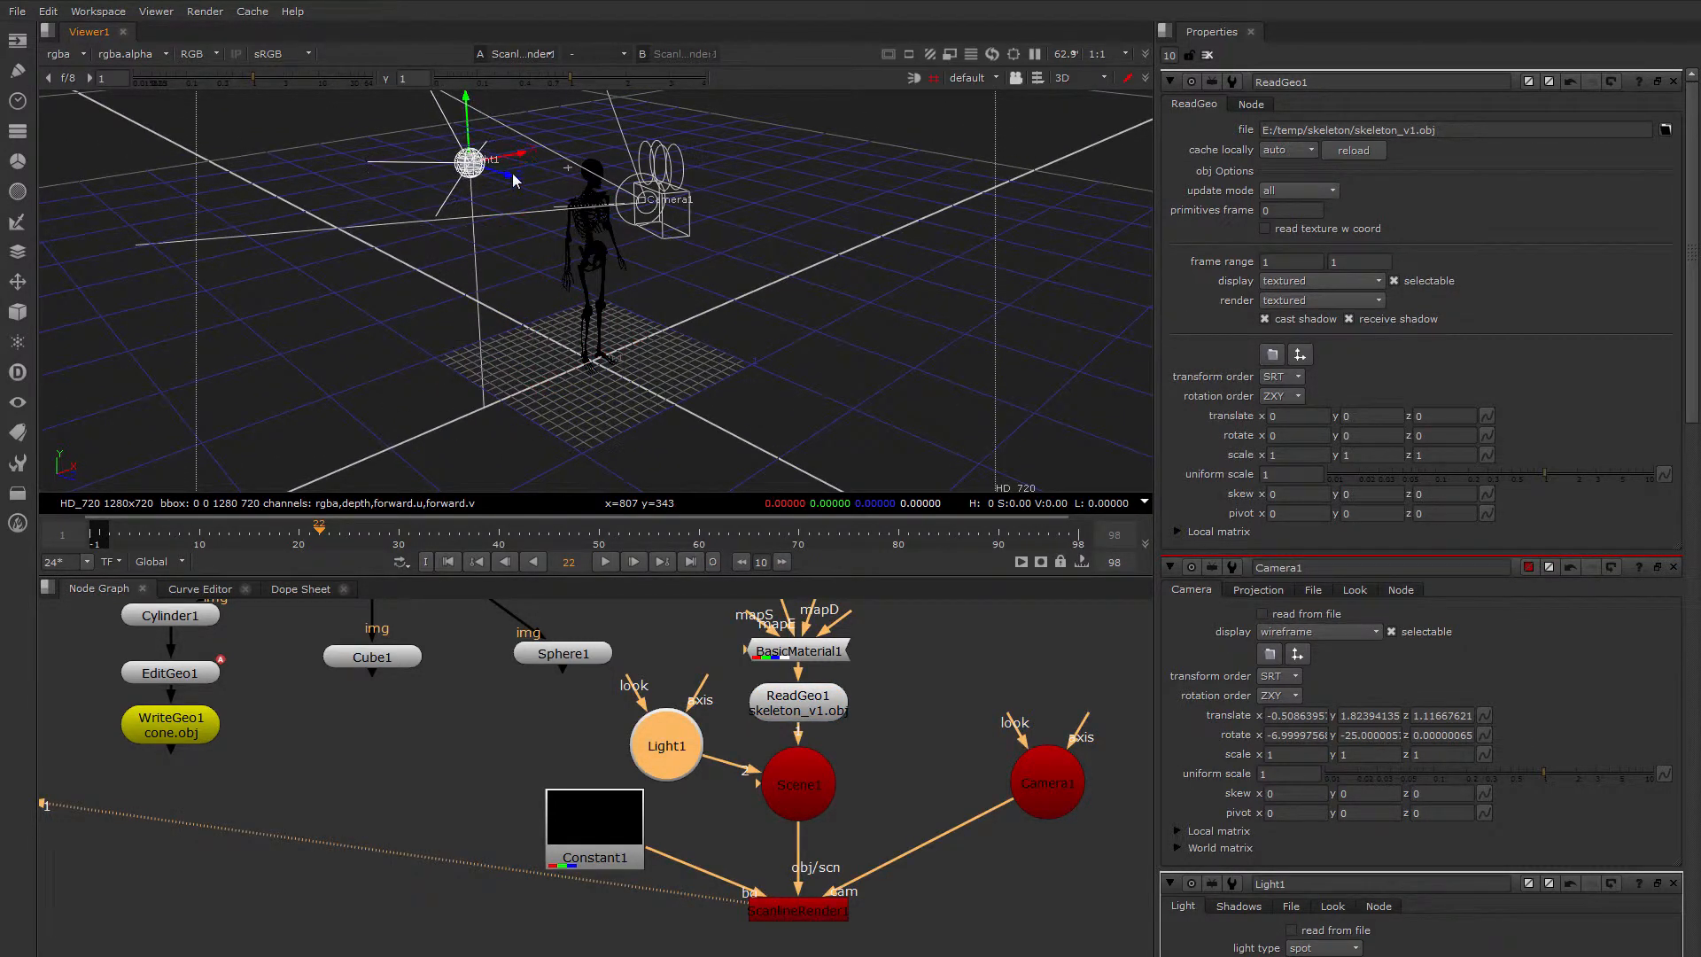
{"action": "left_click_drag", "start_coordinate": [510, 175], "coordinate": [809, 211]}
{"action": "left_click_drag", "start_coordinate": [693, 283], "coordinate": [632, 310], "text": "ctrl"}
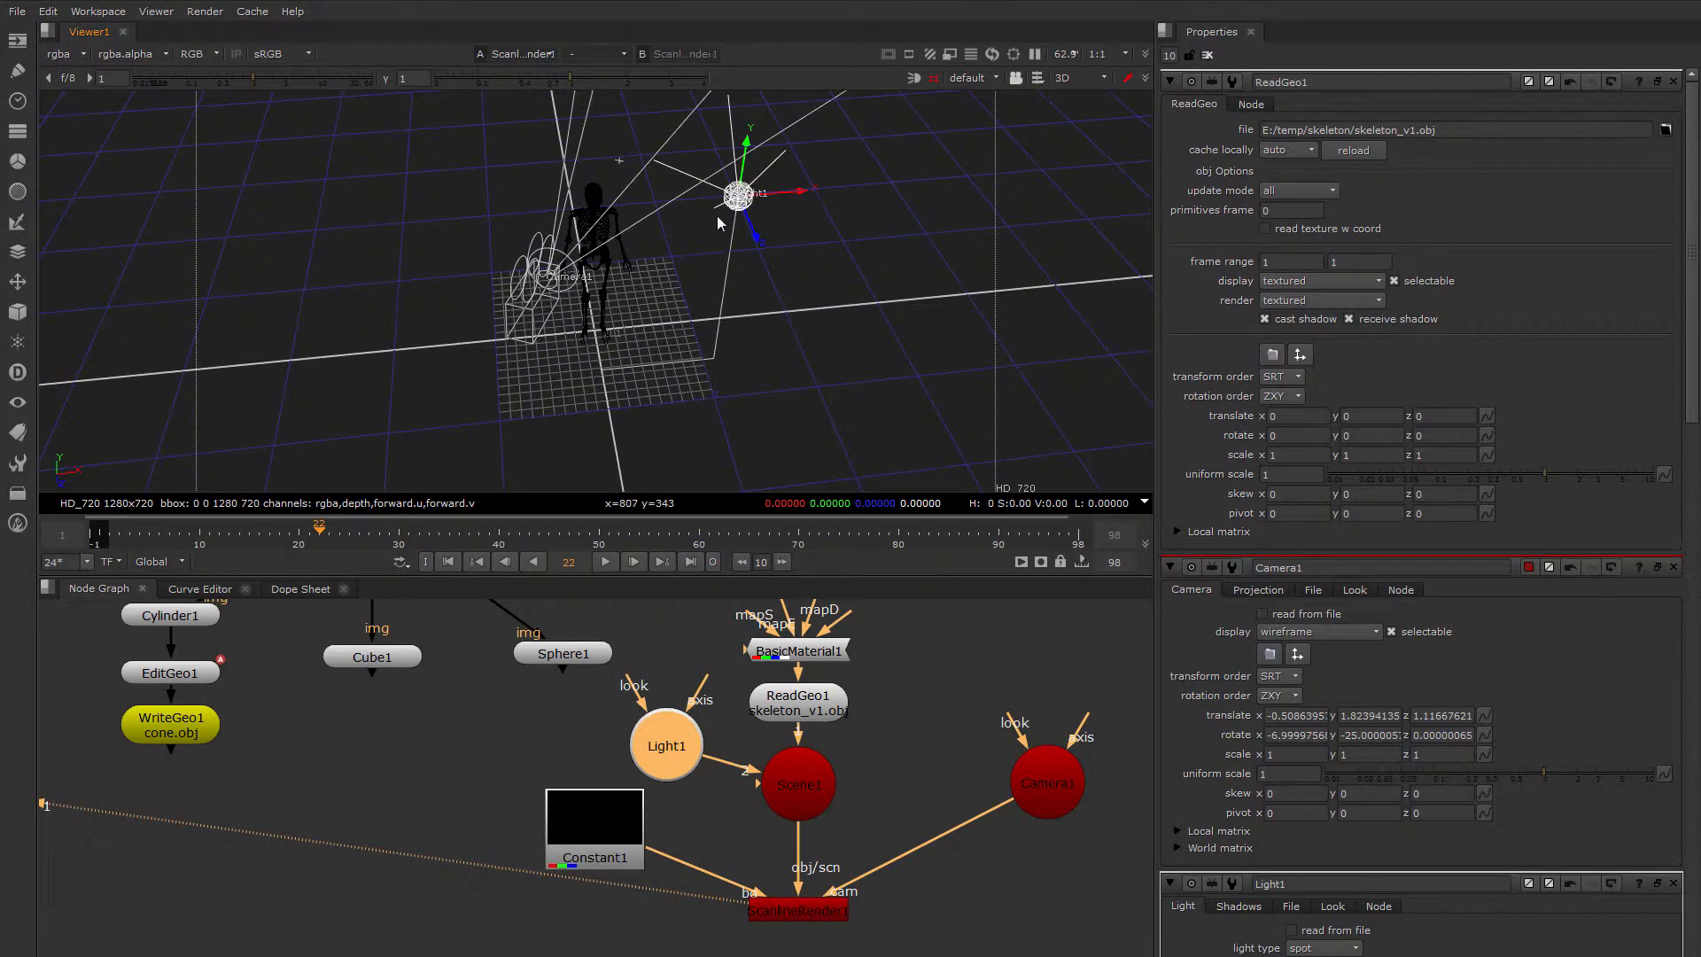
{"action": "left_click_drag", "start_coordinate": [747, 142], "coordinate": [748, 138]}
Aim Light1 at the skeleton from about x 1.66, y 2.27, z 0.74, rotated -24.3 in x and 68.7 in y, and look through Camera1
{"action": "double_click", "coordinate": [680, 756]}
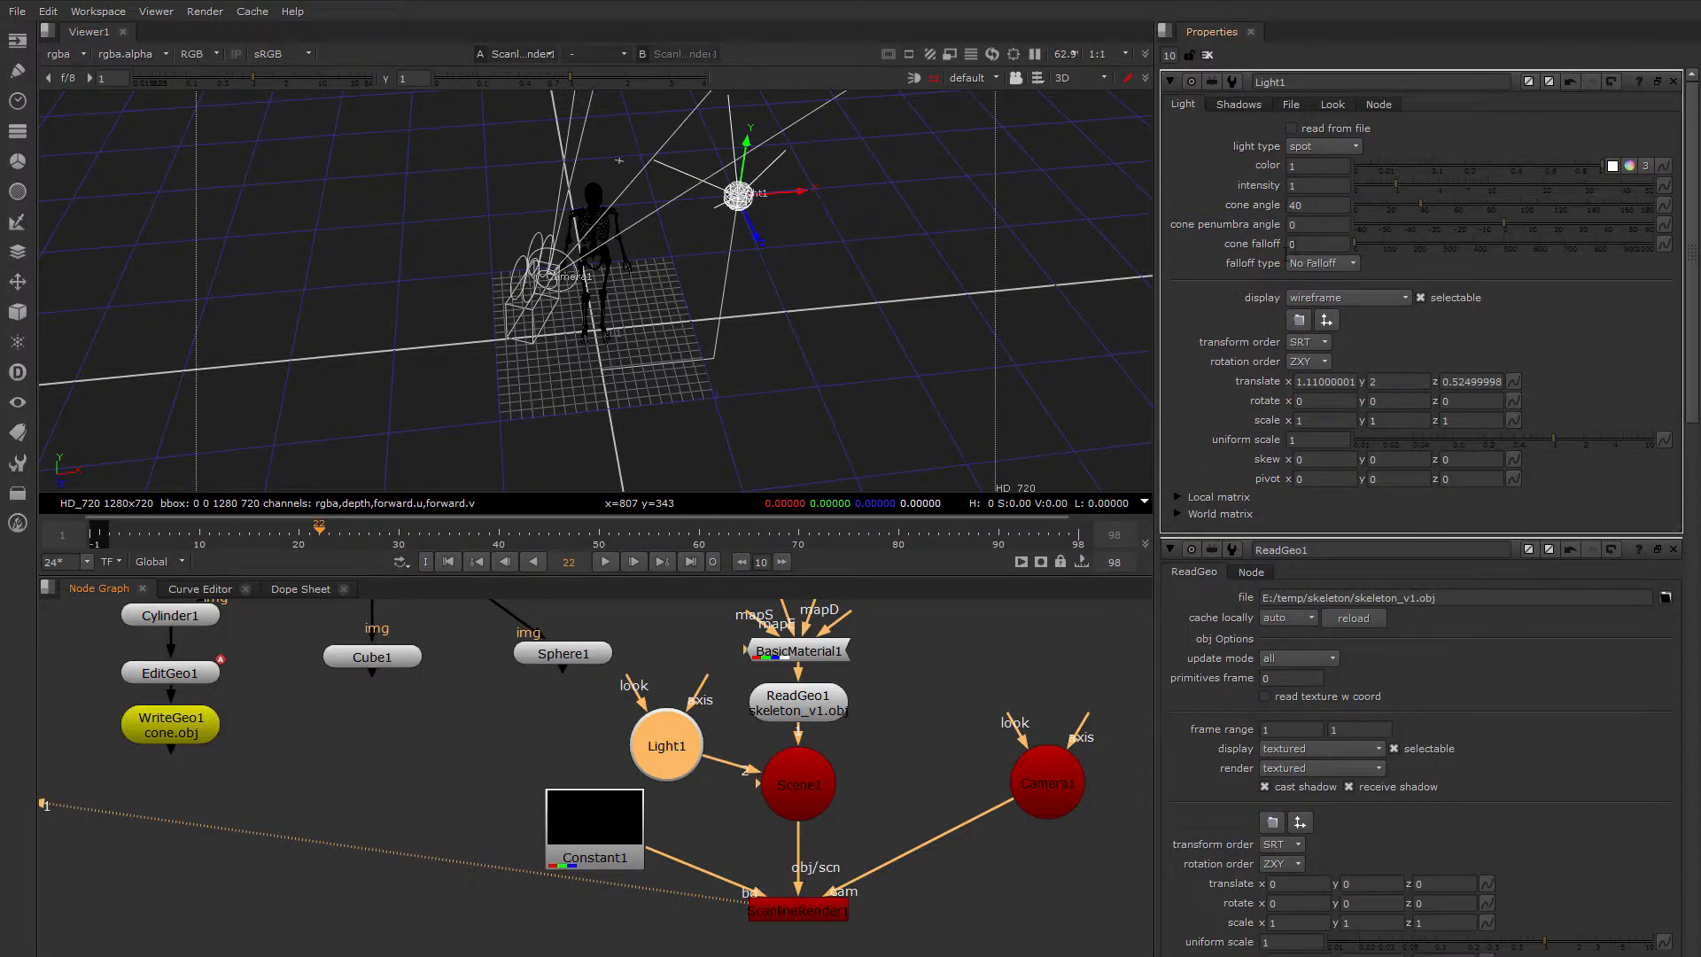
{"action": "left_click_drag", "start_coordinate": [681, 285], "coordinate": [855, 131], "text": "ctrl"}
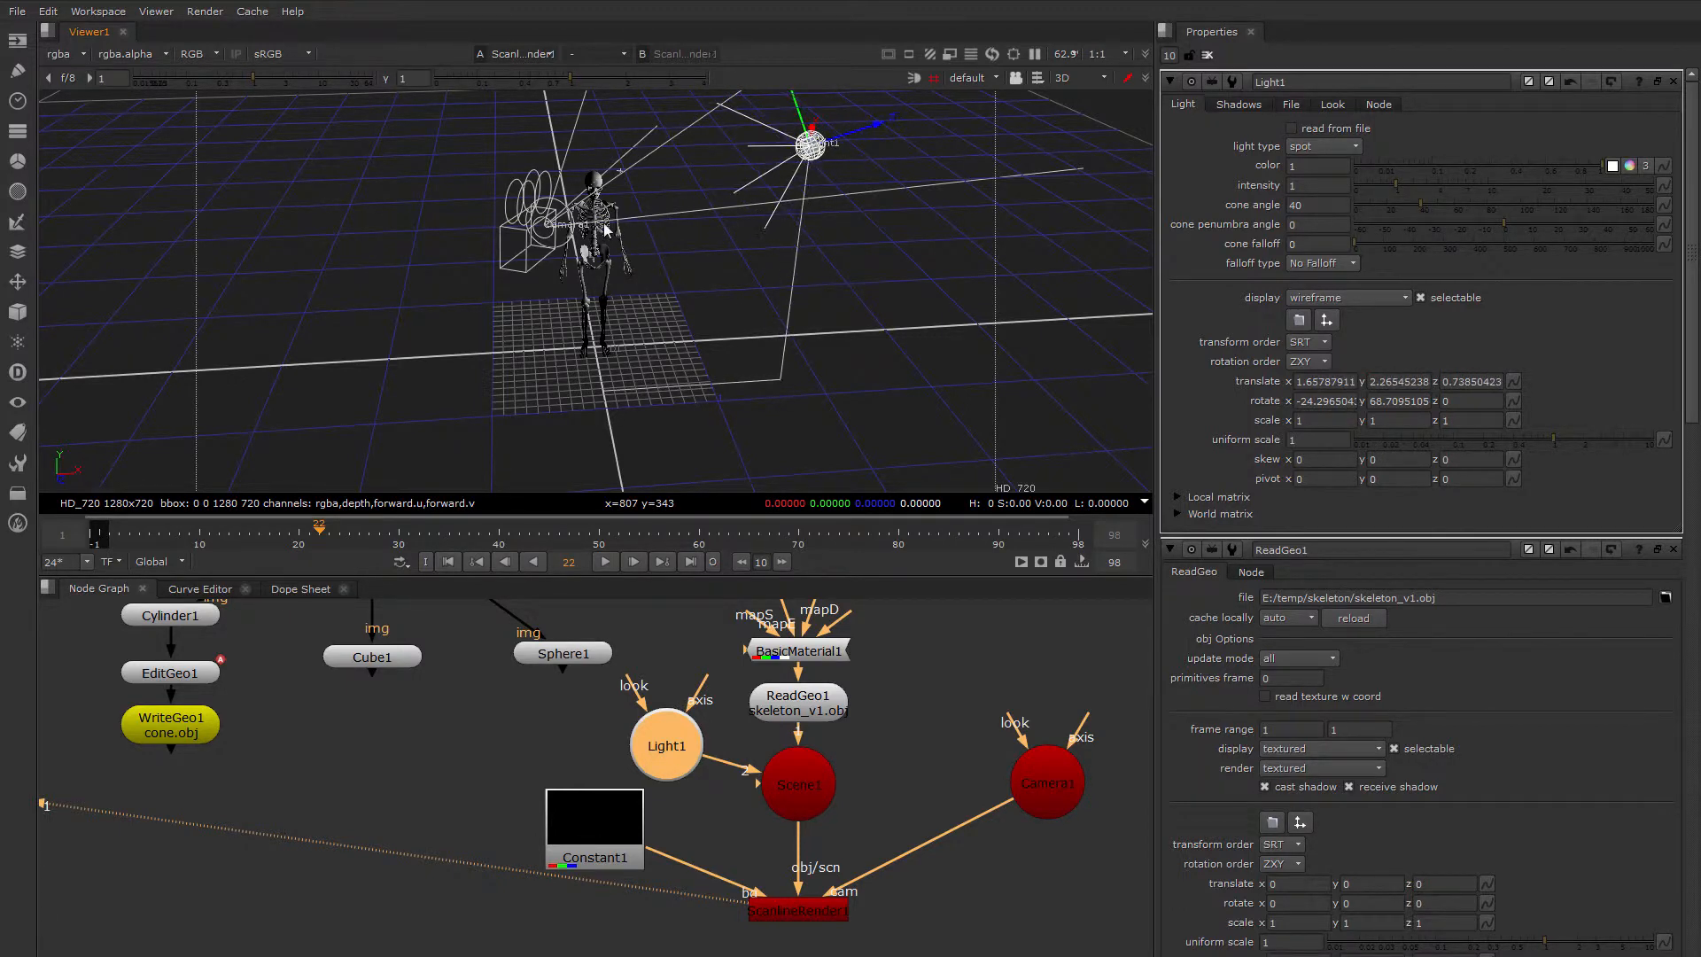
{"action": "left_click", "coordinate": [993, 80]}
{"action": "left_click", "coordinate": [991, 115]}
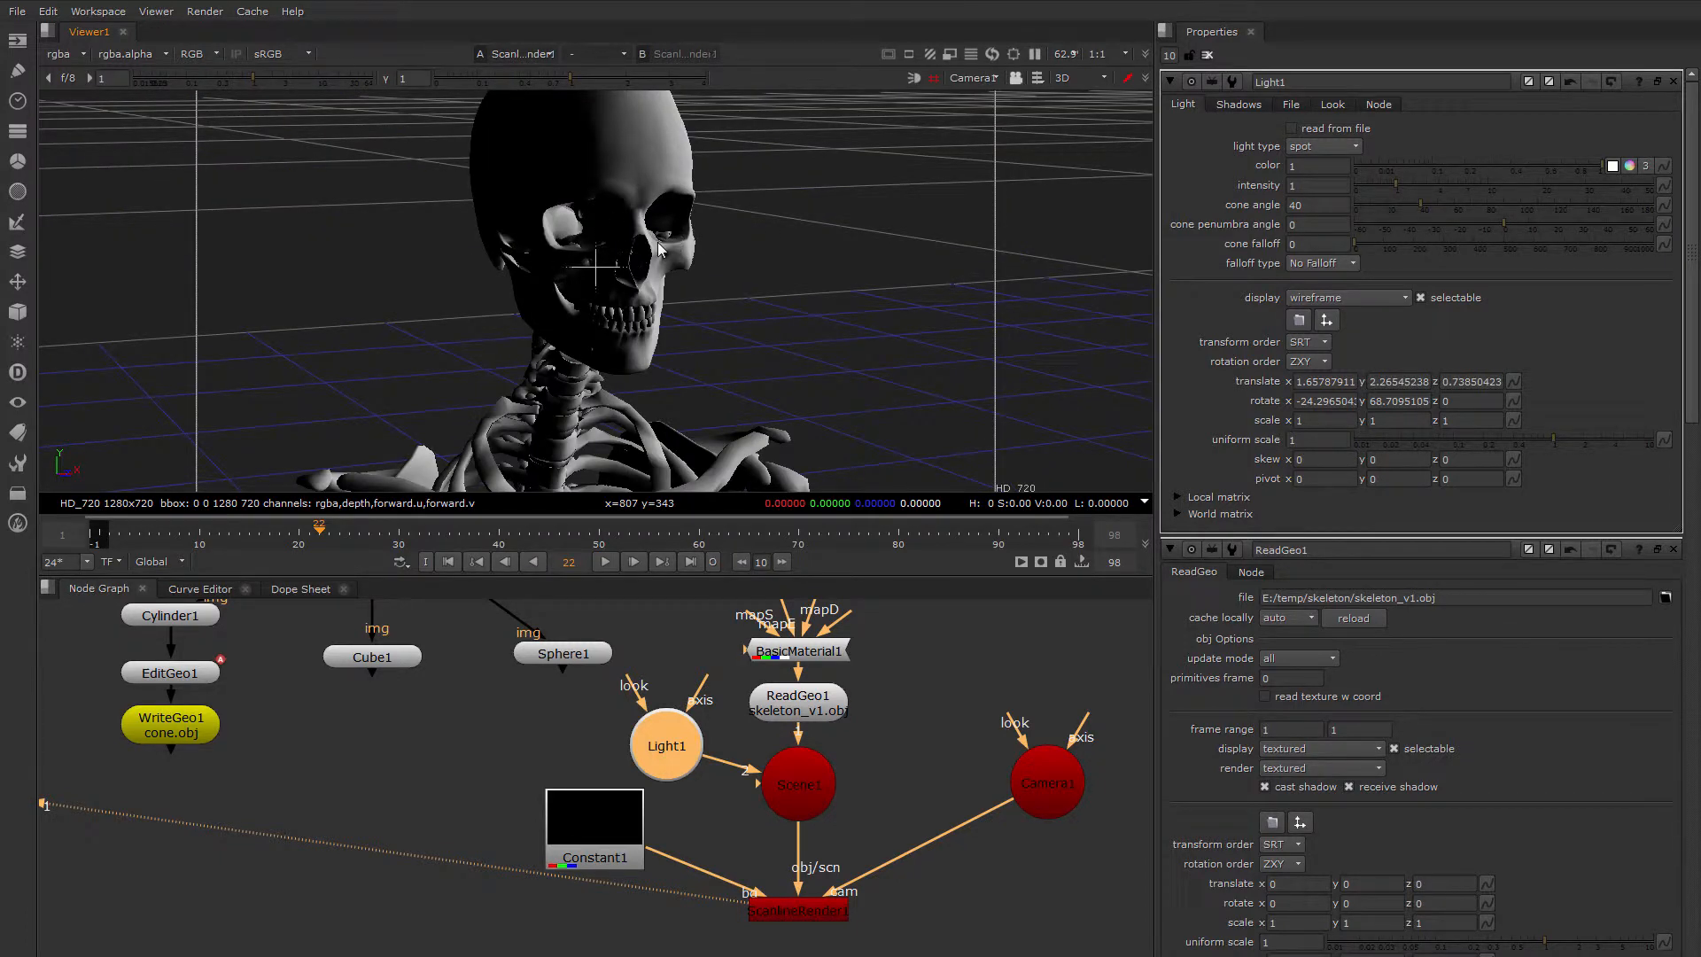
Pull Camera1 back interactively to about x -0.66, y 1.87, z 1.43, rotated -6.8 in x and -24.6 in y, and turn interactive mode off
{"action": "left_click", "coordinate": [1016, 78]}
{"action": "scroll", "coordinate": [618, 317], "scroll_direction": "down", "scroll_amount": 5}
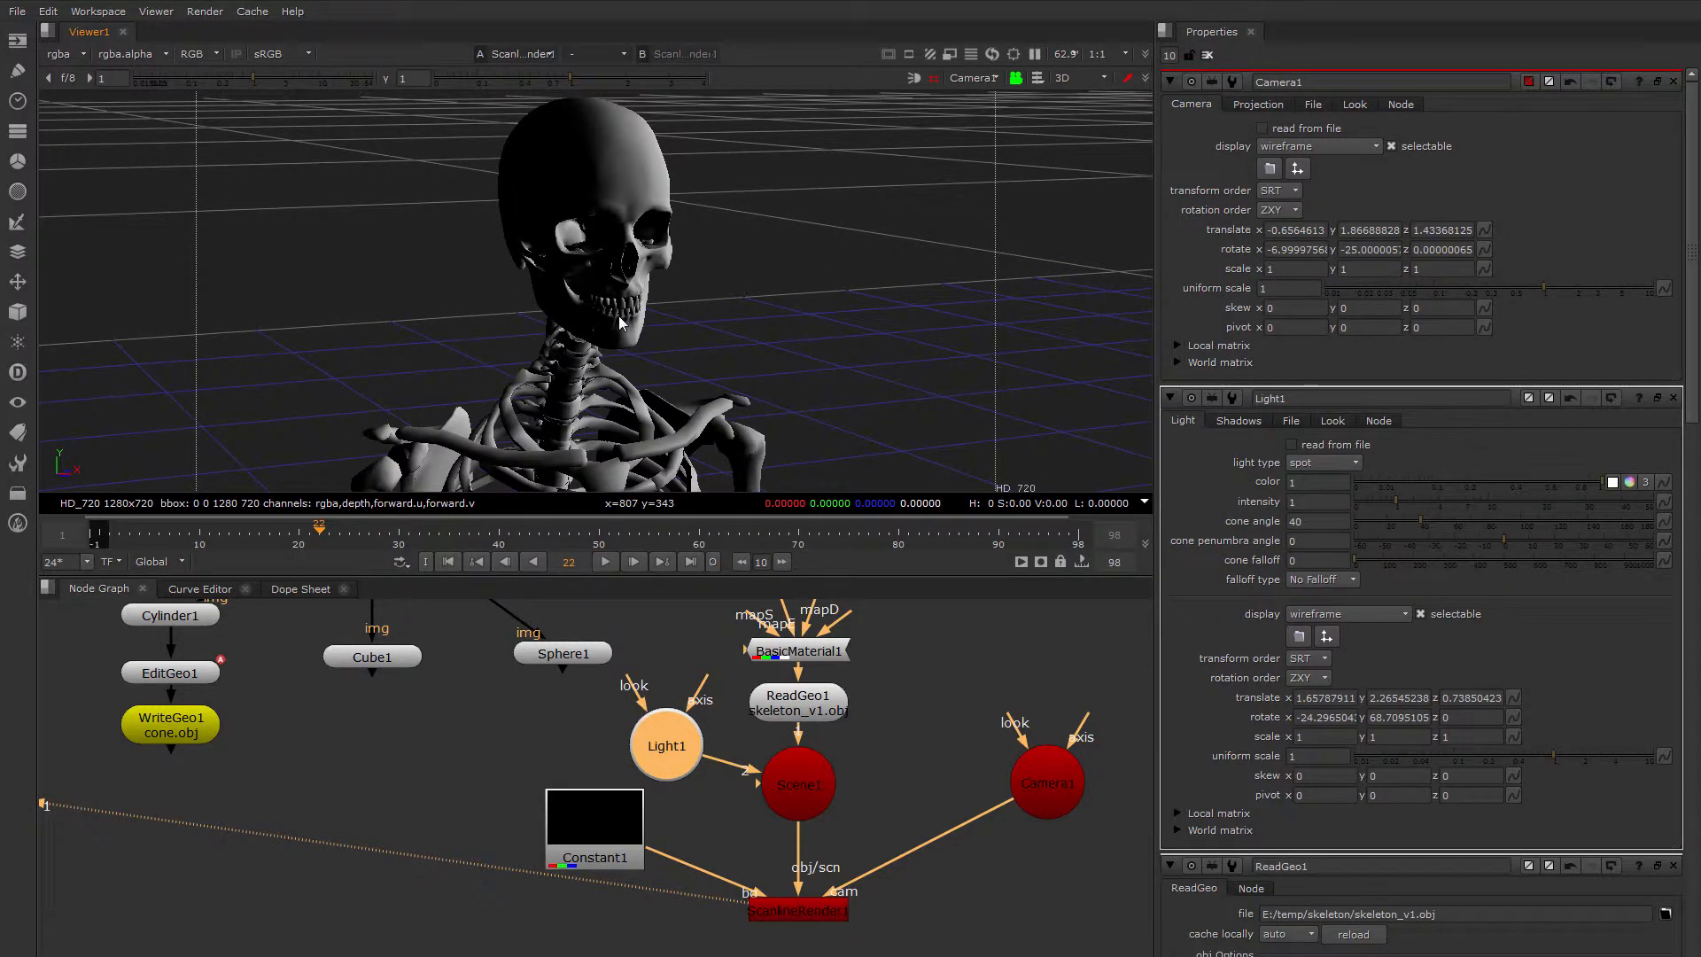
{"action": "left_click_drag", "start_coordinate": [619, 315], "coordinate": [640, 326], "text": "ctrl"}
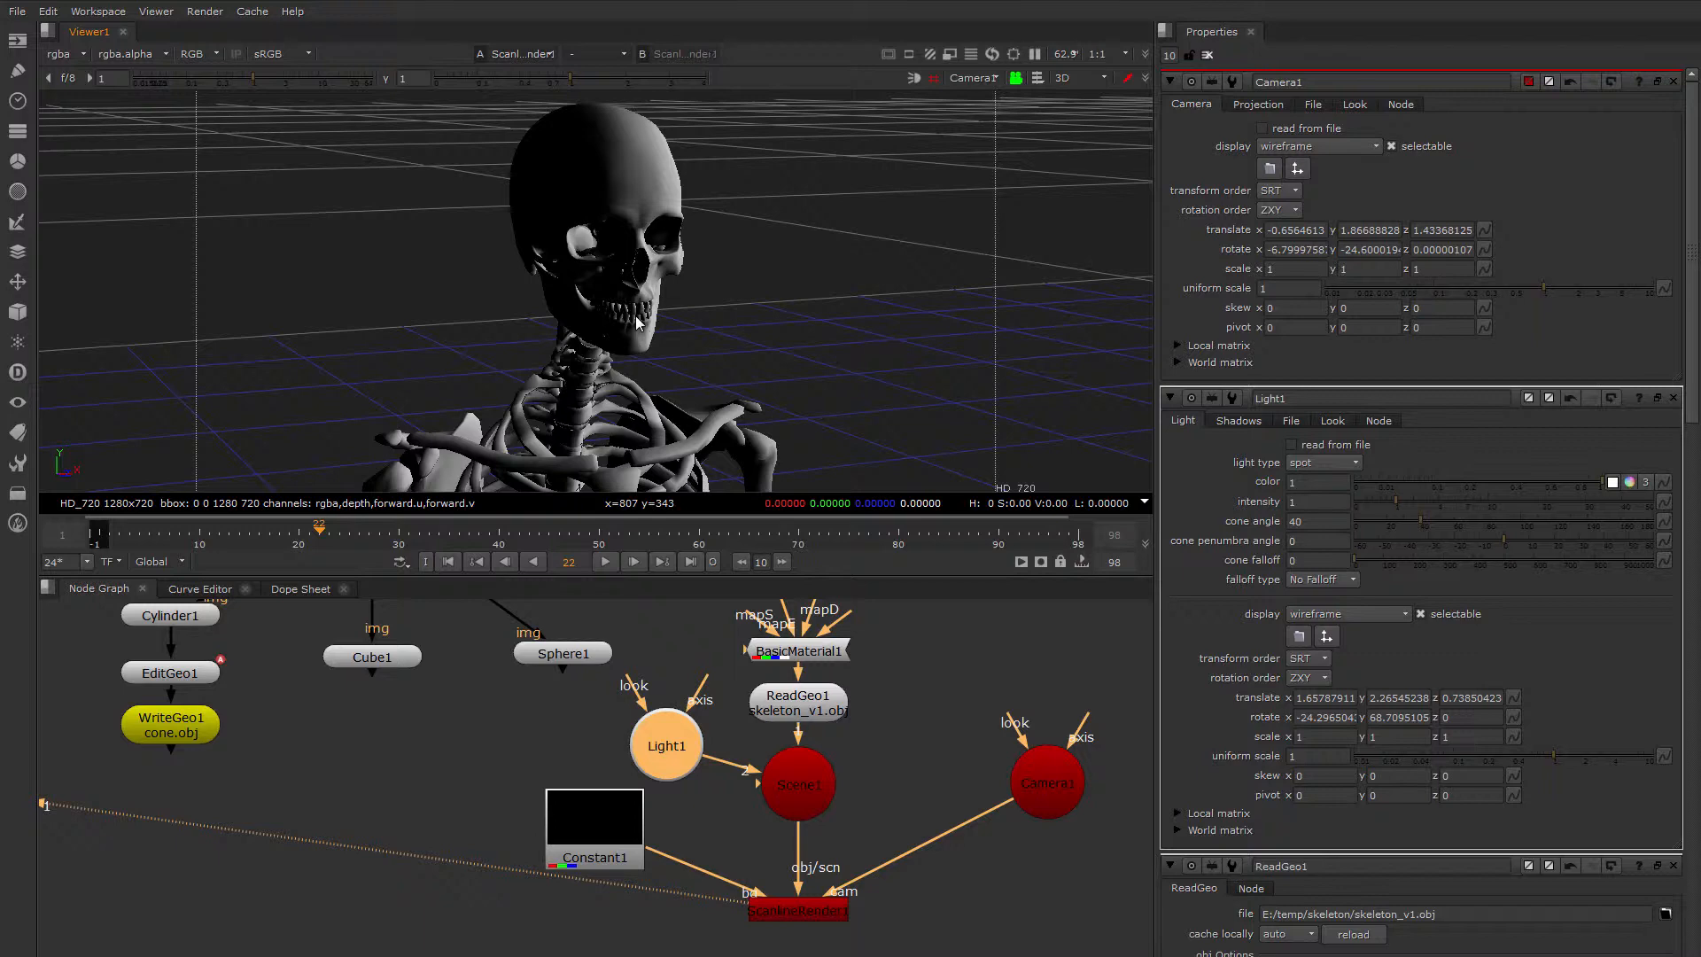
{"action": "left_click", "coordinate": [1017, 84]}
{"action": "middle_click_drag", "start_coordinate": [775, 817], "coordinate": [723, 729]}
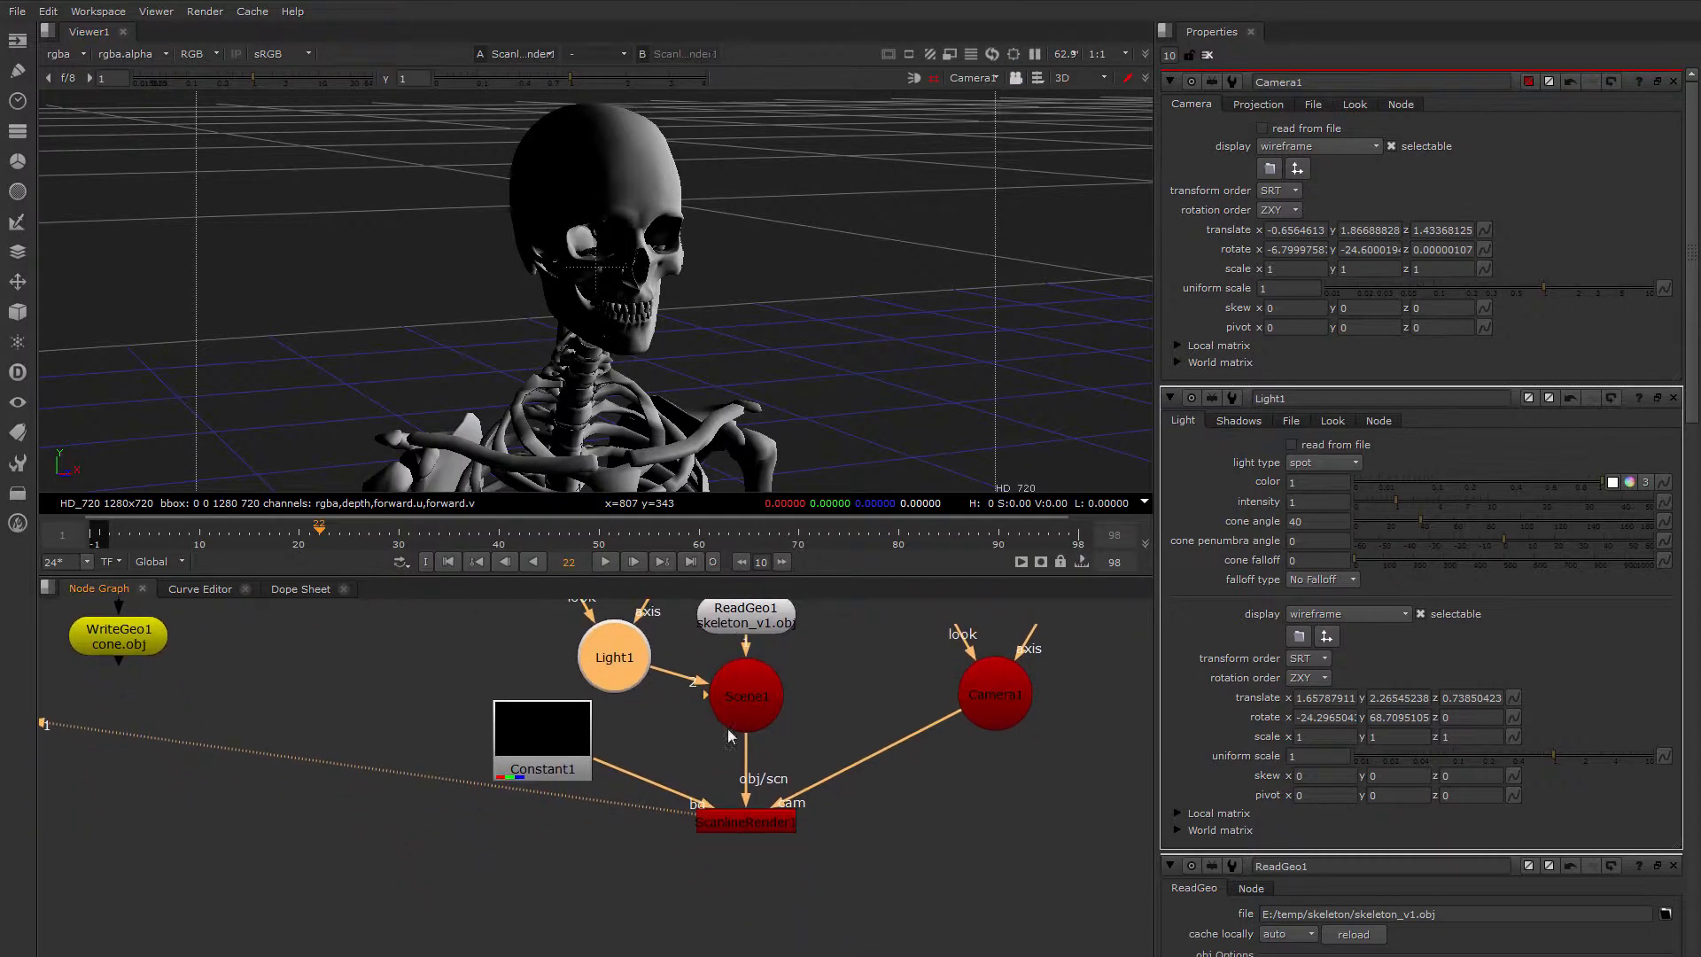
Compare the ScanlineRender output in 2D with the 3D view through Camera1
{"action": "left_click", "coordinate": [741, 827]}
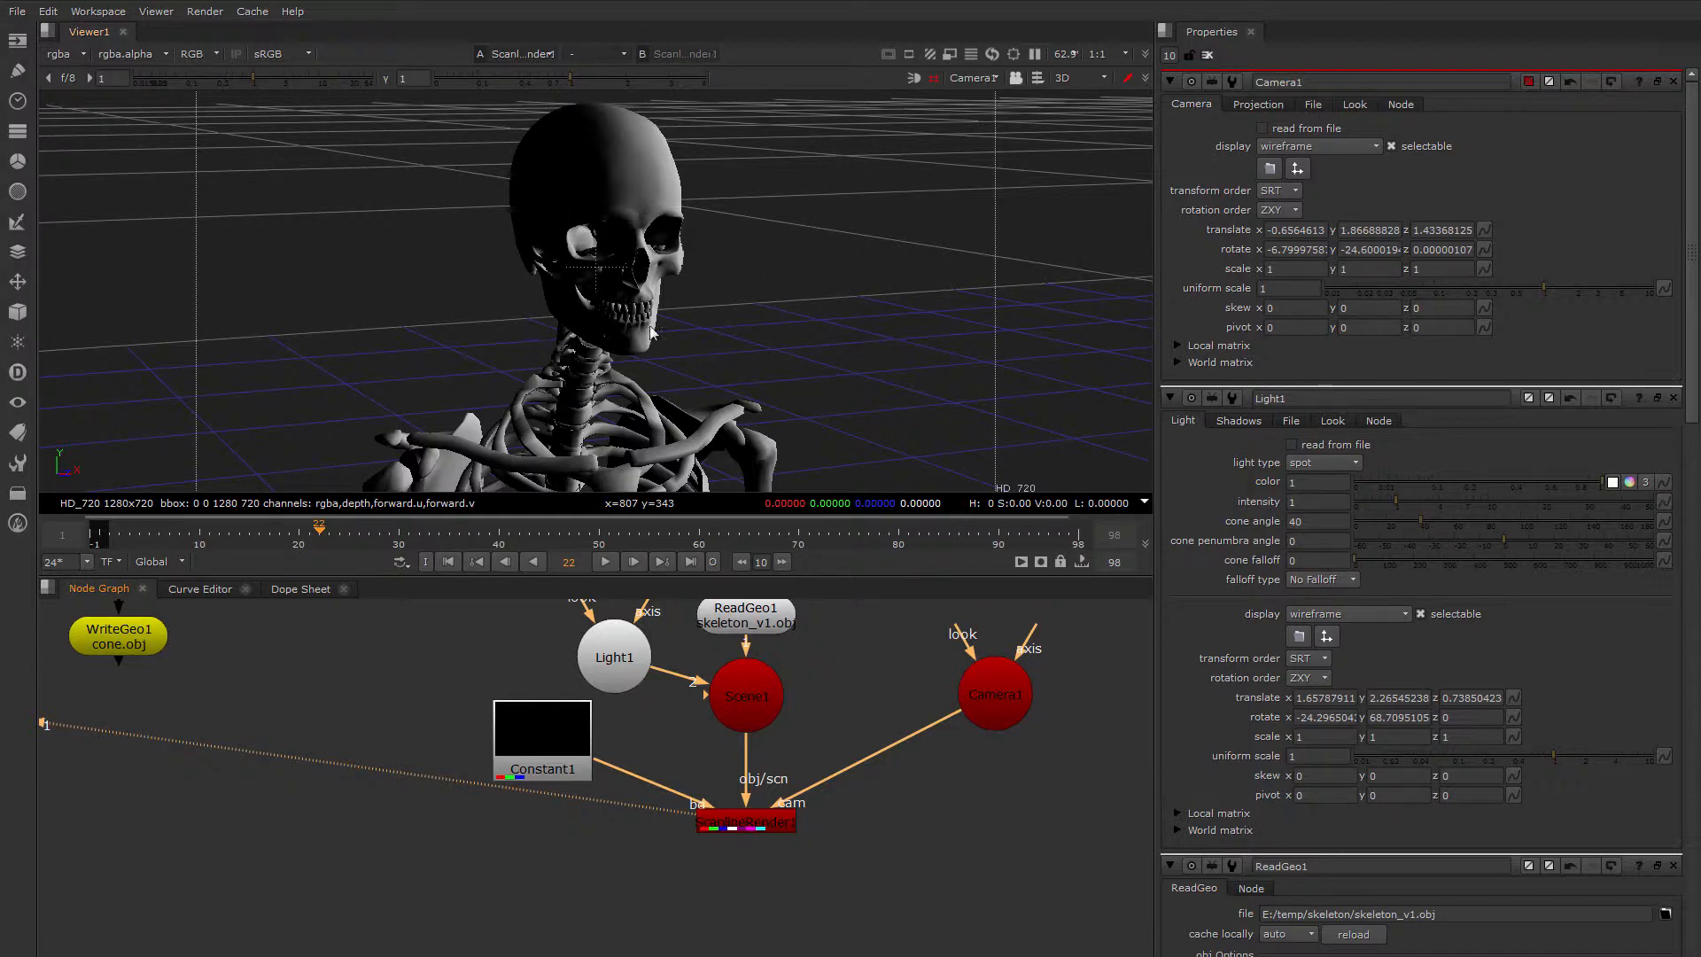
{"action": "key", "text": "Tab"}
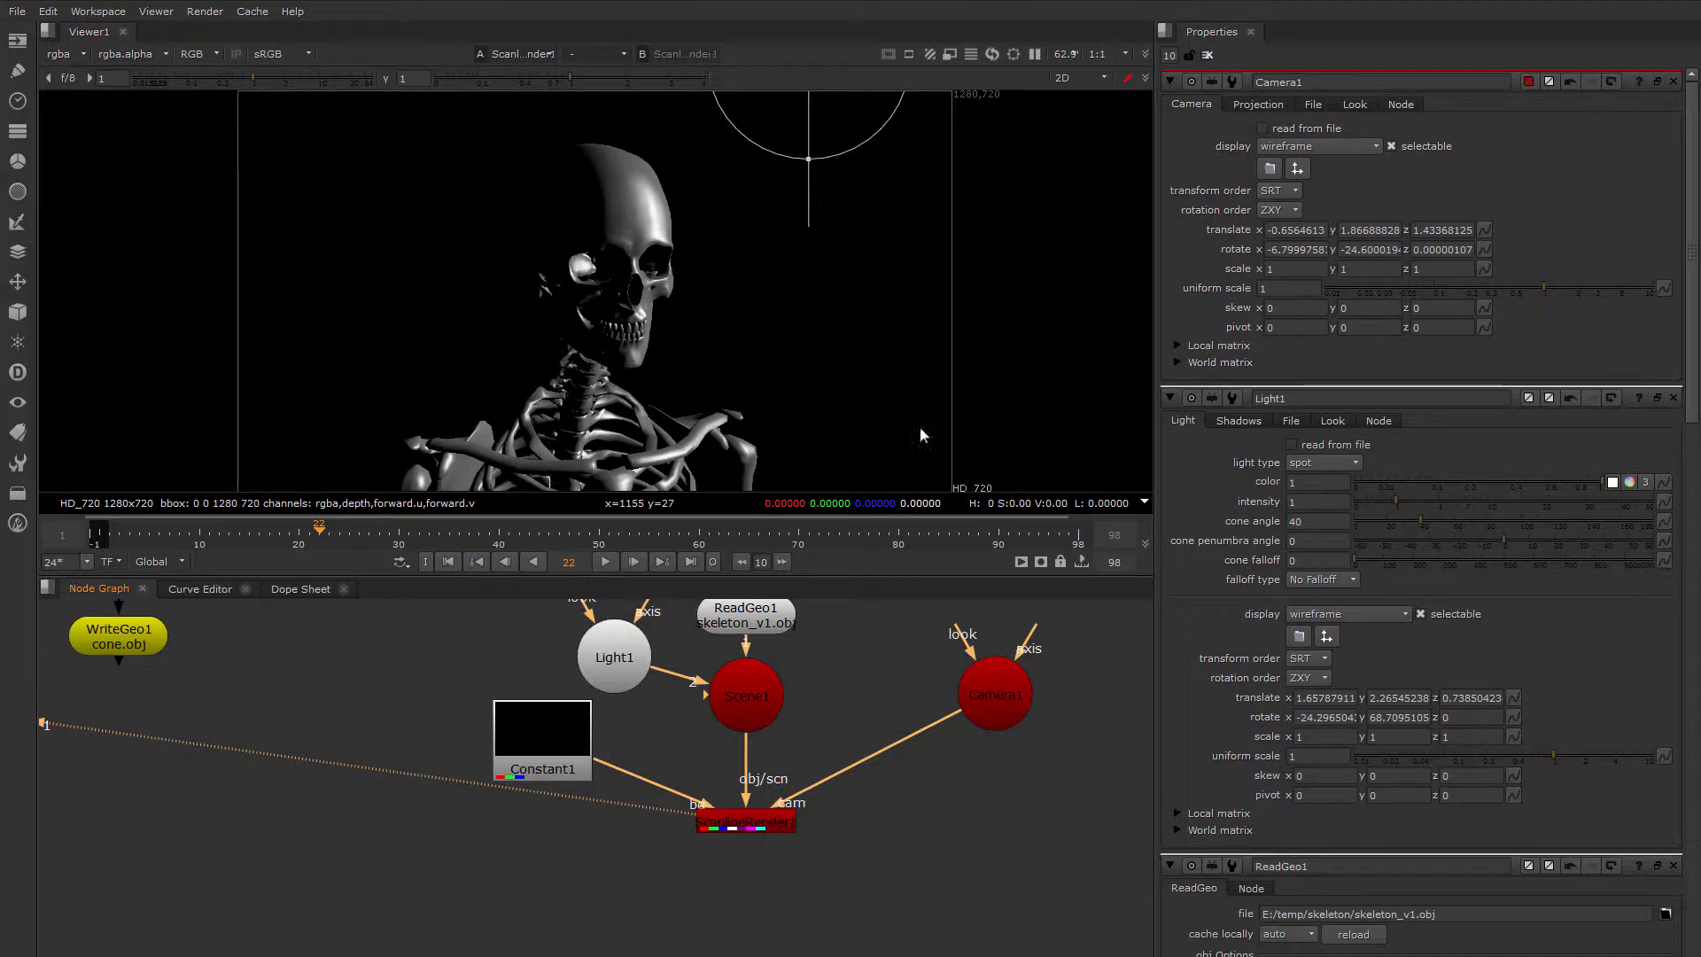
{"action": "key", "text": "Tab"}
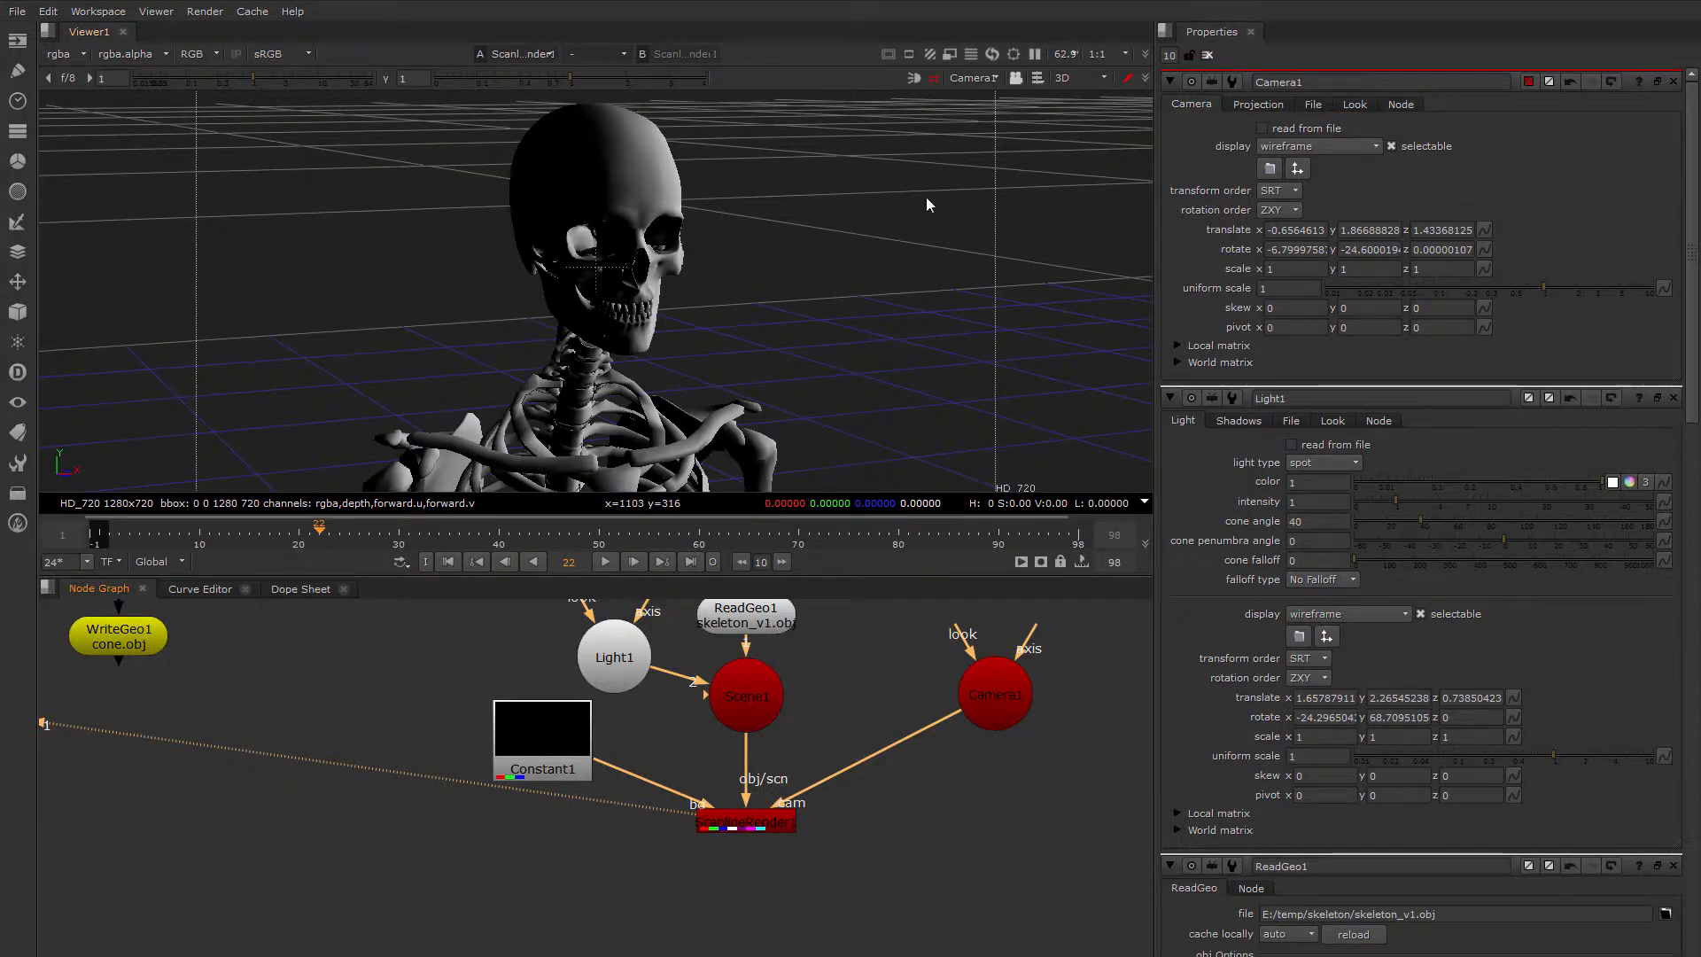
Step to frame 21, move Camera1 interactively closer to the skeleton at about x -0.54, y 1.83, z 1.18, and show the render in 2D
{"action": "left_click", "coordinate": [1015, 78]}
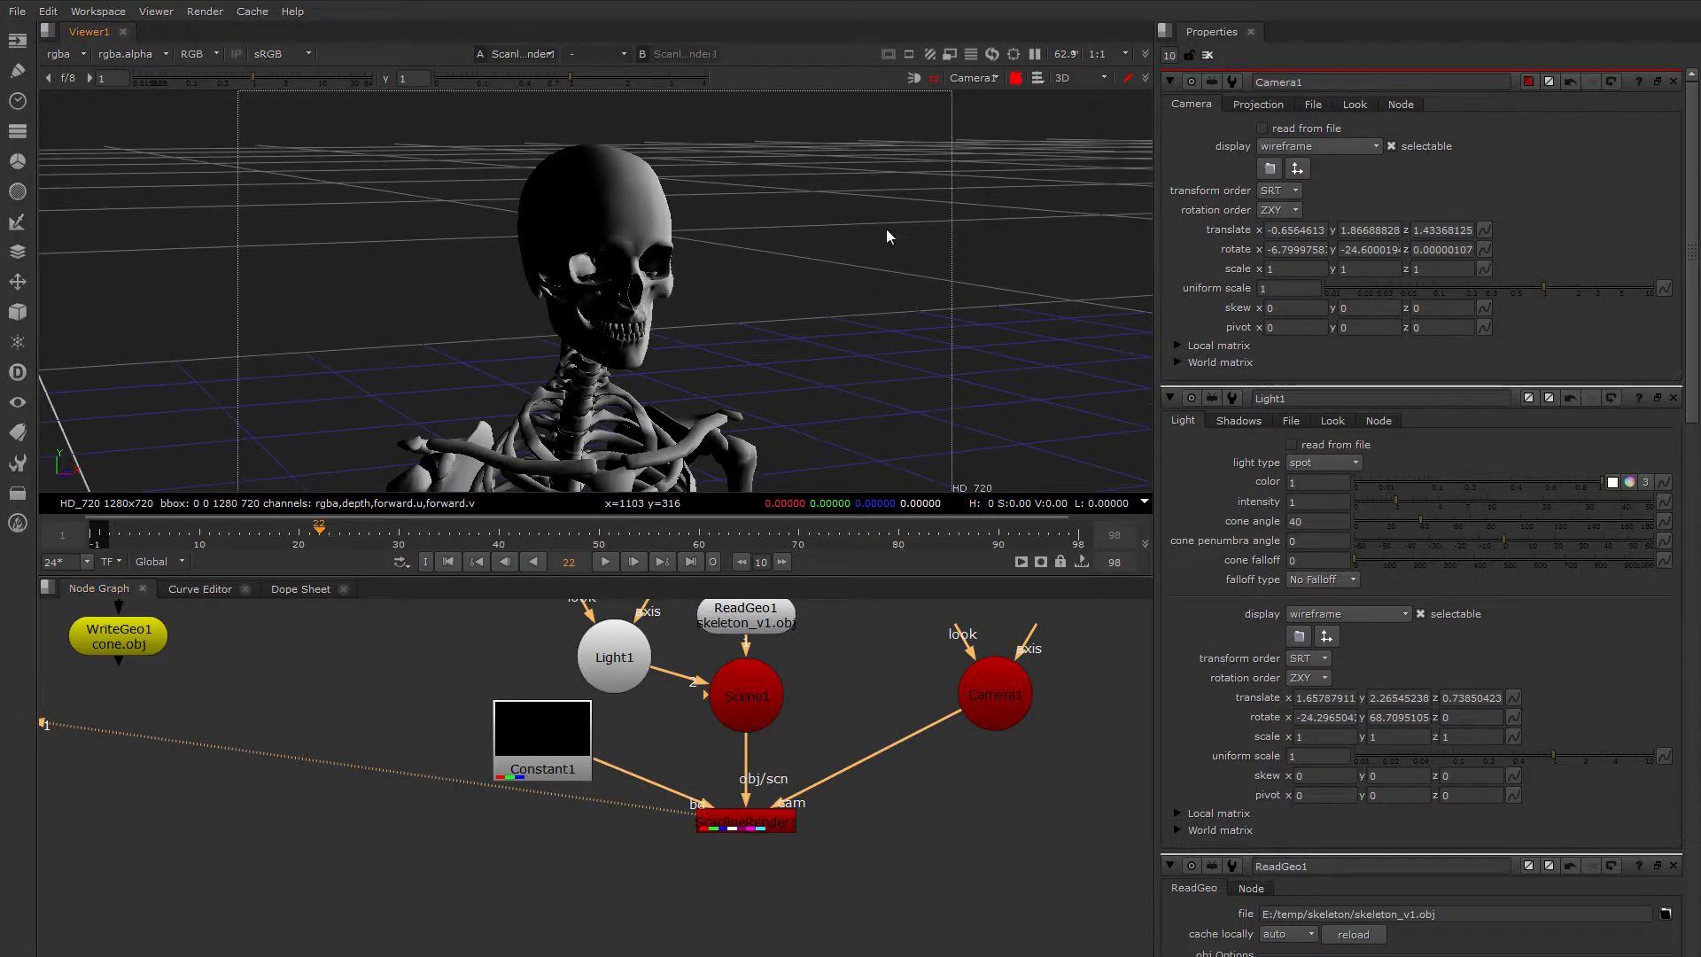
{"action": "key", "text": "Left"}
{"action": "left_click", "coordinate": [1016, 78], "text": "ctrl"}
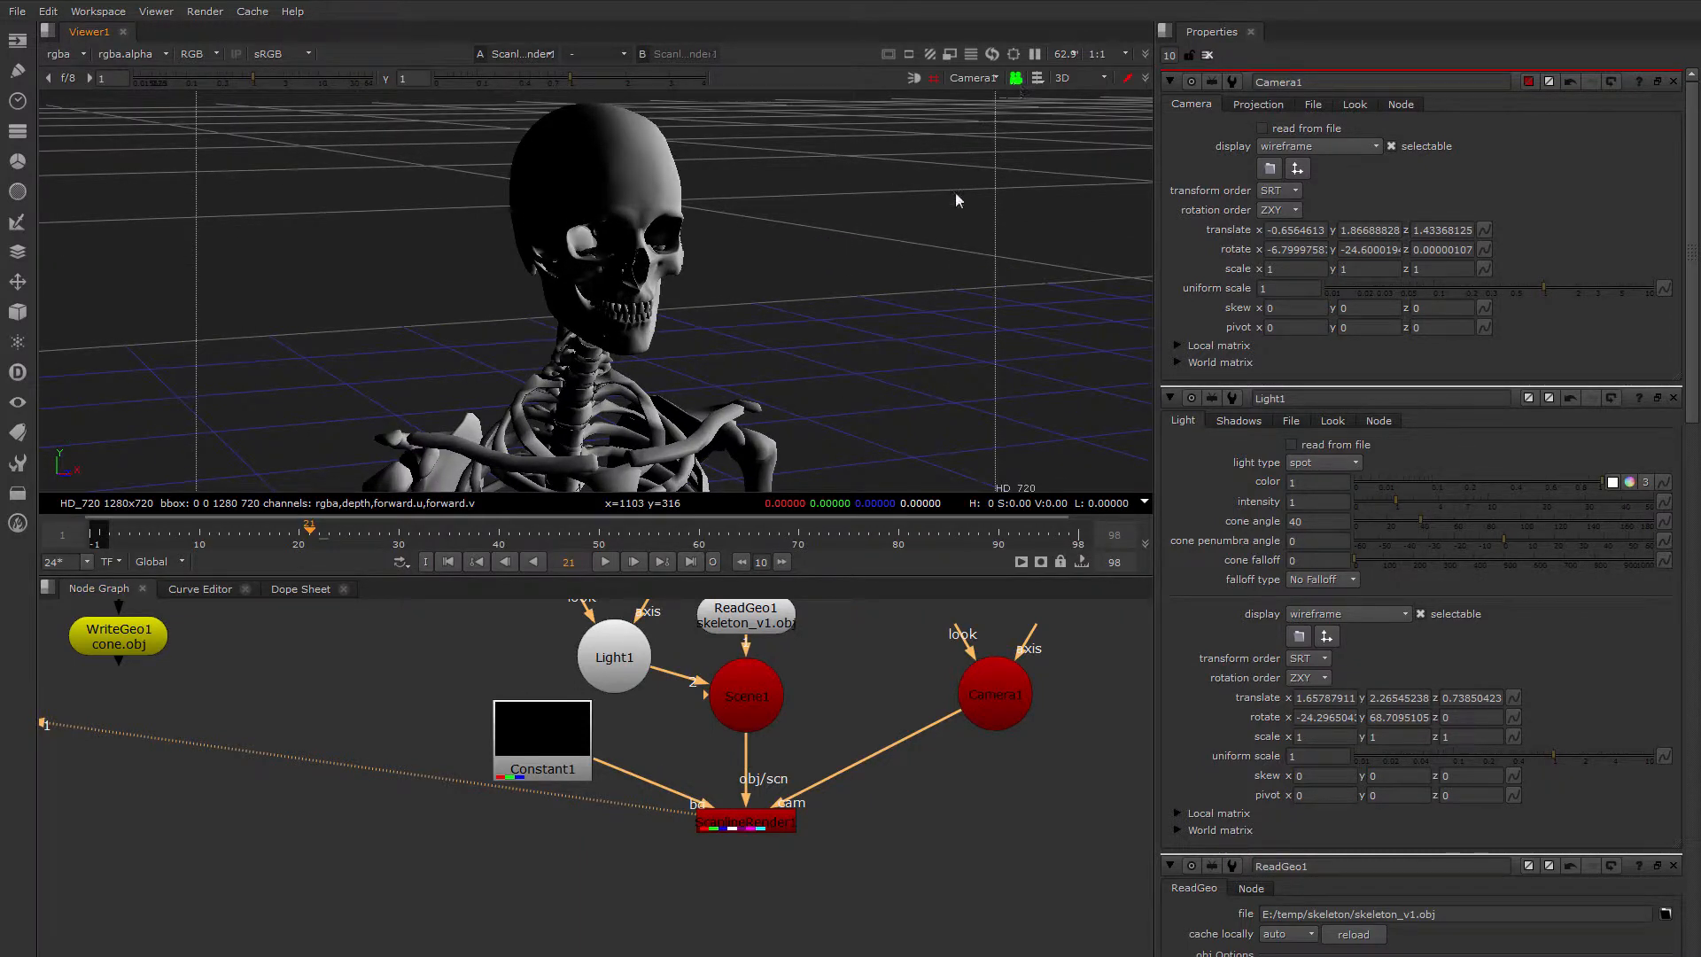
{"action": "scroll", "coordinate": [921, 247], "scroll_direction": "up", "scroll_amount": 3}
{"action": "scroll", "coordinate": [922, 248], "scroll_direction": "up", "scroll_amount": 2}
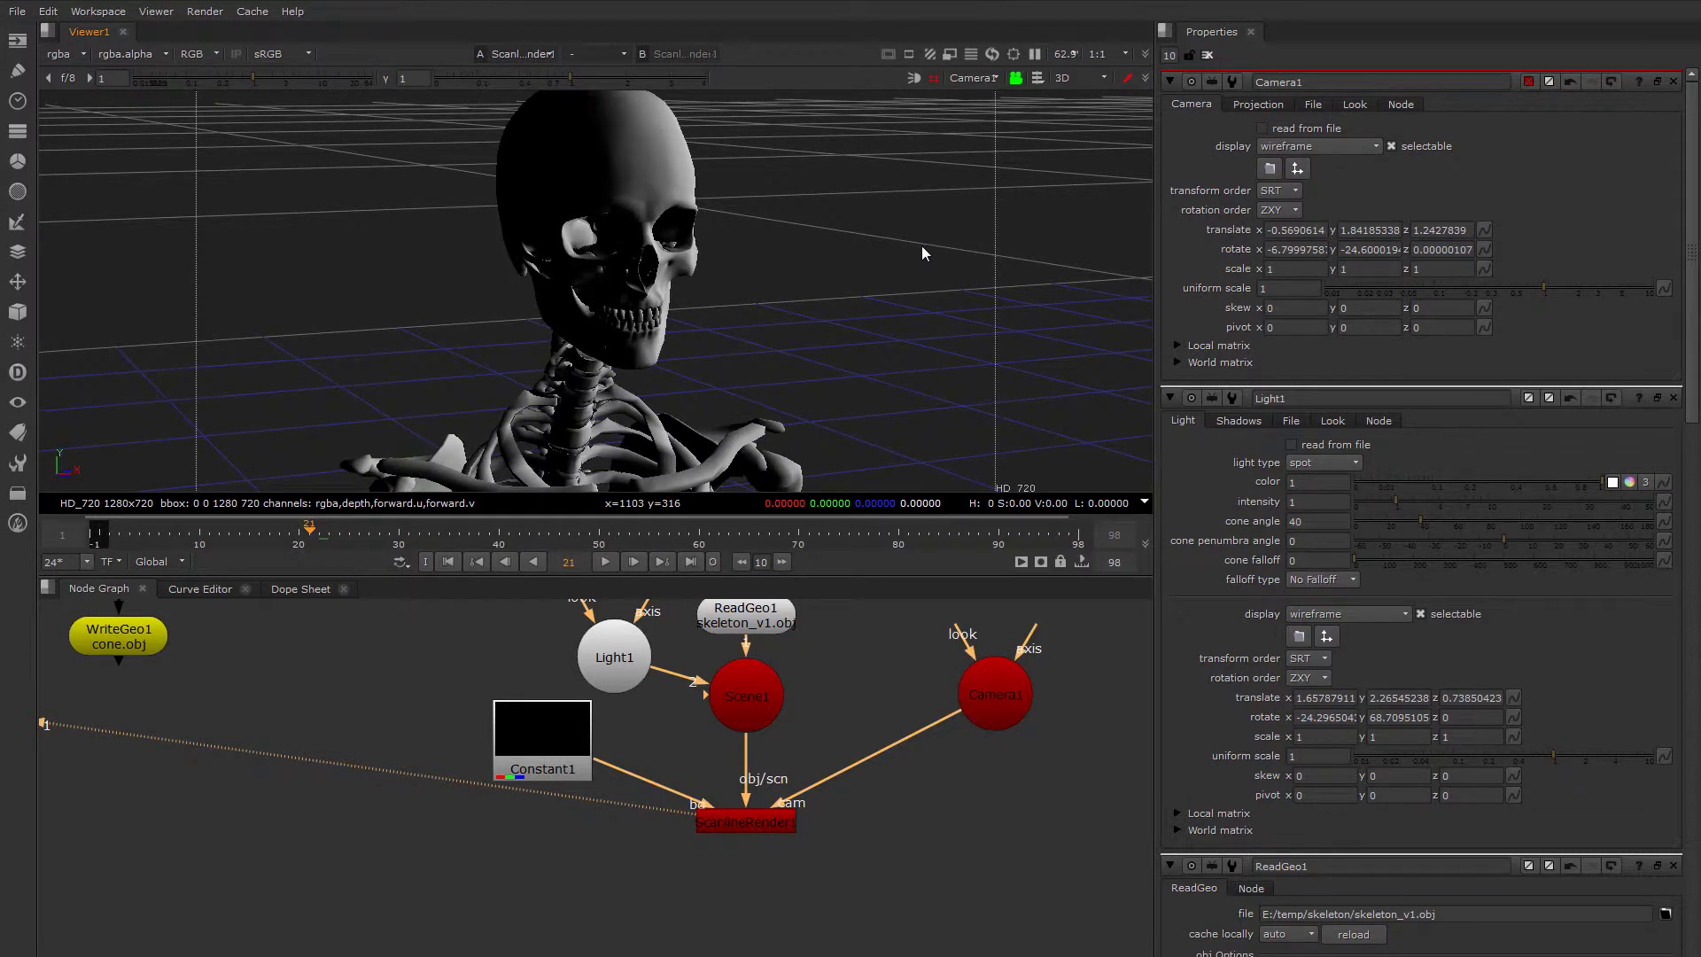
{"action": "scroll", "coordinate": [922, 253], "scroll_direction": "up", "scroll_amount": 1}
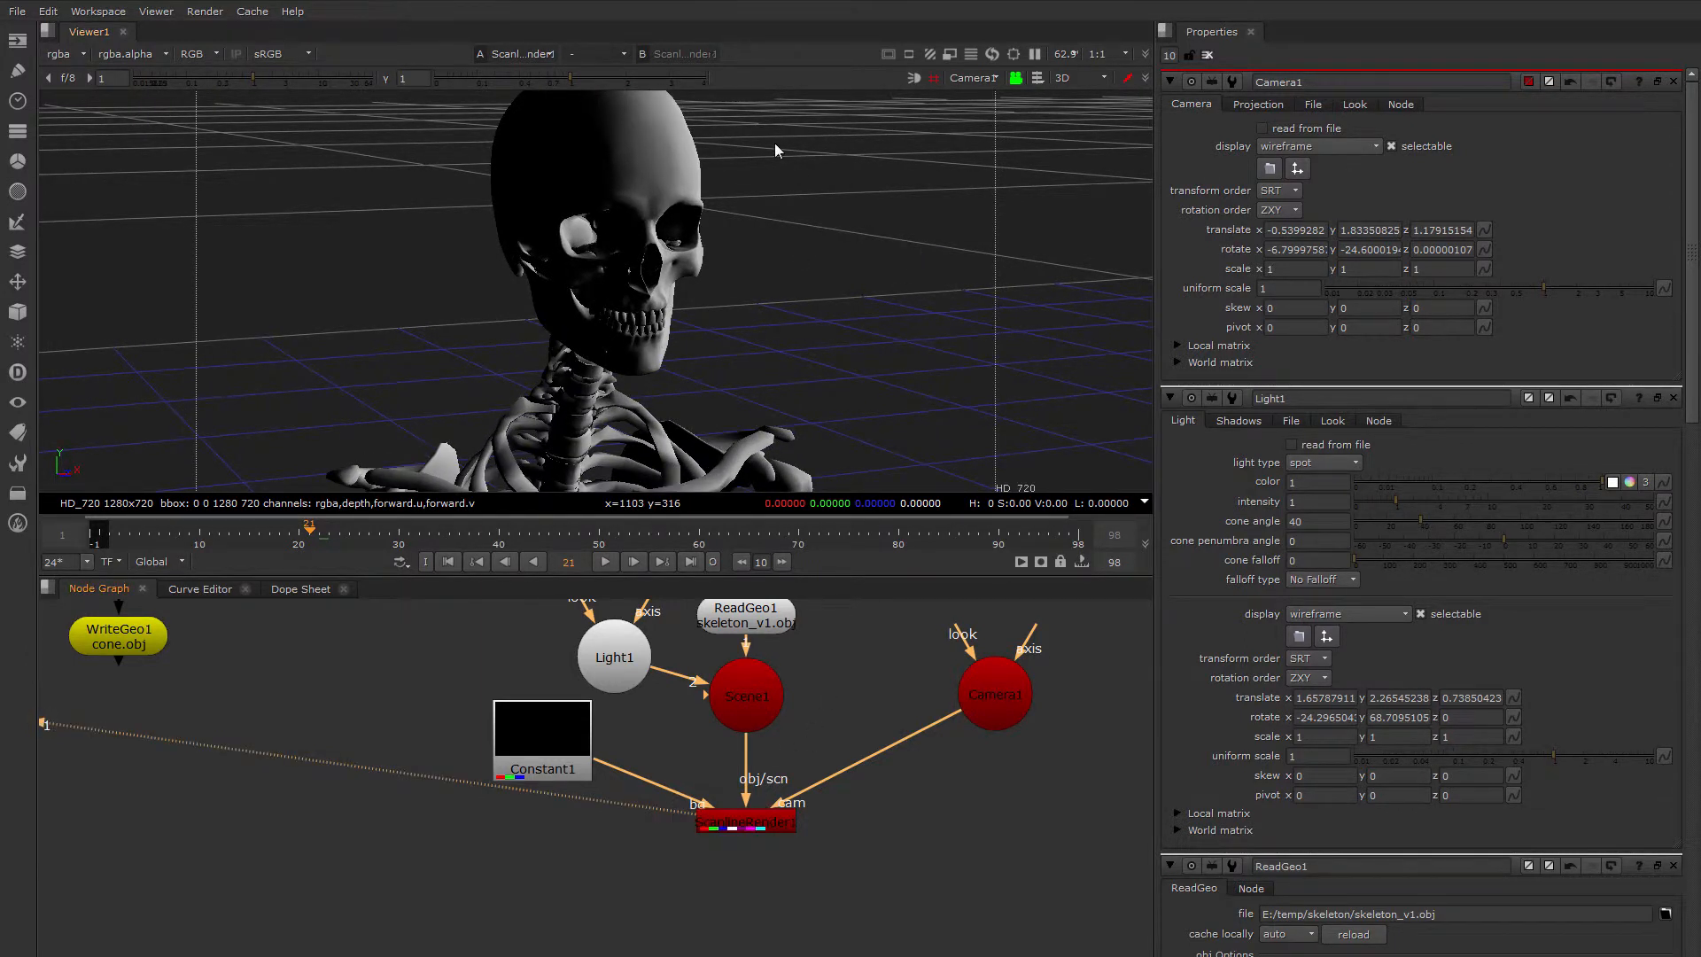
{"action": "key", "text": "Tab"}
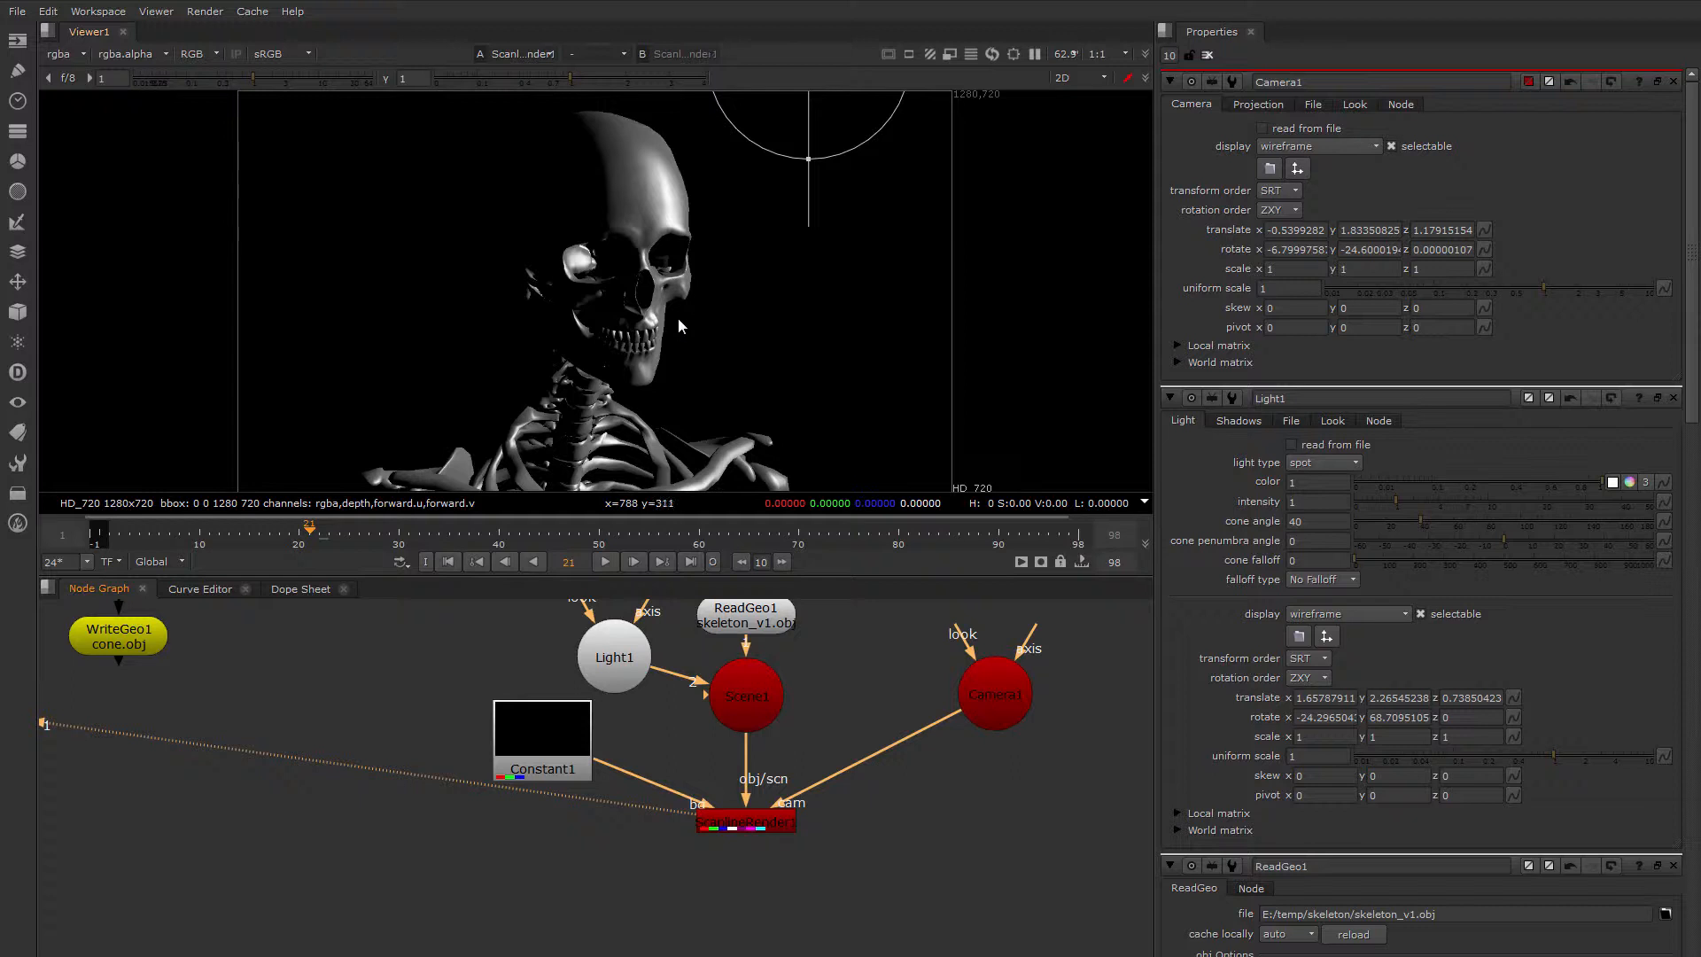
Shift Constant1 and Light1 slightly away from the scene in the node graph and turn on cast shadows for Light1
{"action": "middle_click_drag", "start_coordinate": [676, 745], "coordinate": [675, 779]}
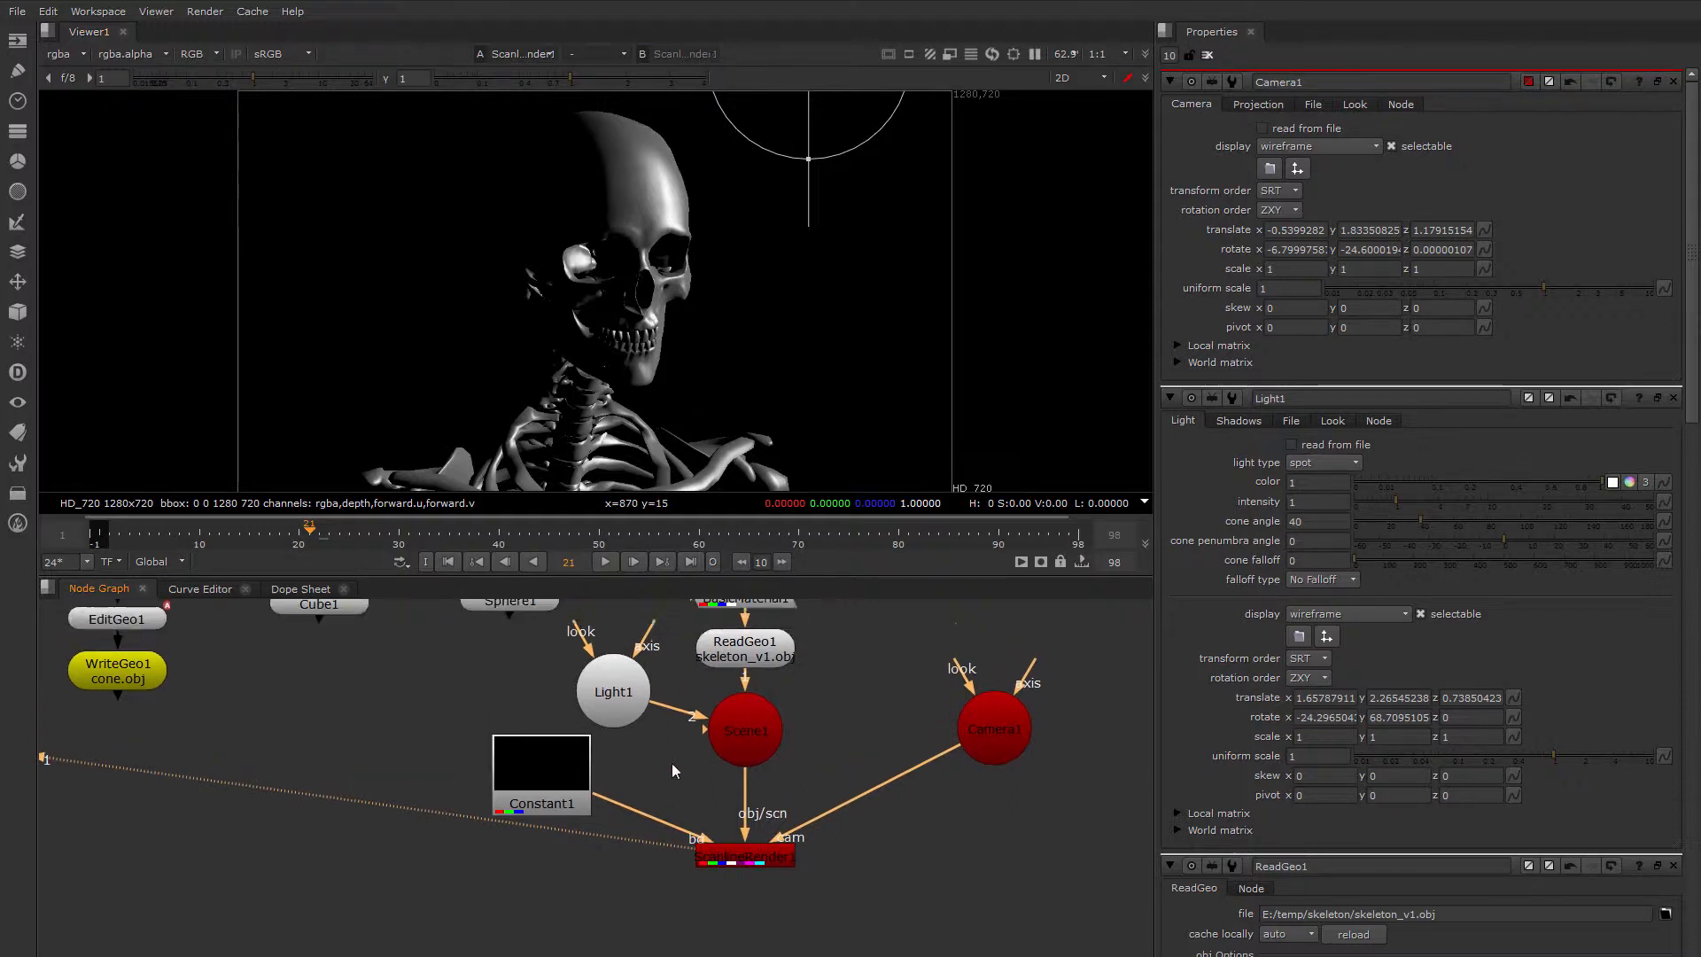
{"action": "left_click_drag", "start_coordinate": [570, 783], "coordinate": [537, 785]}
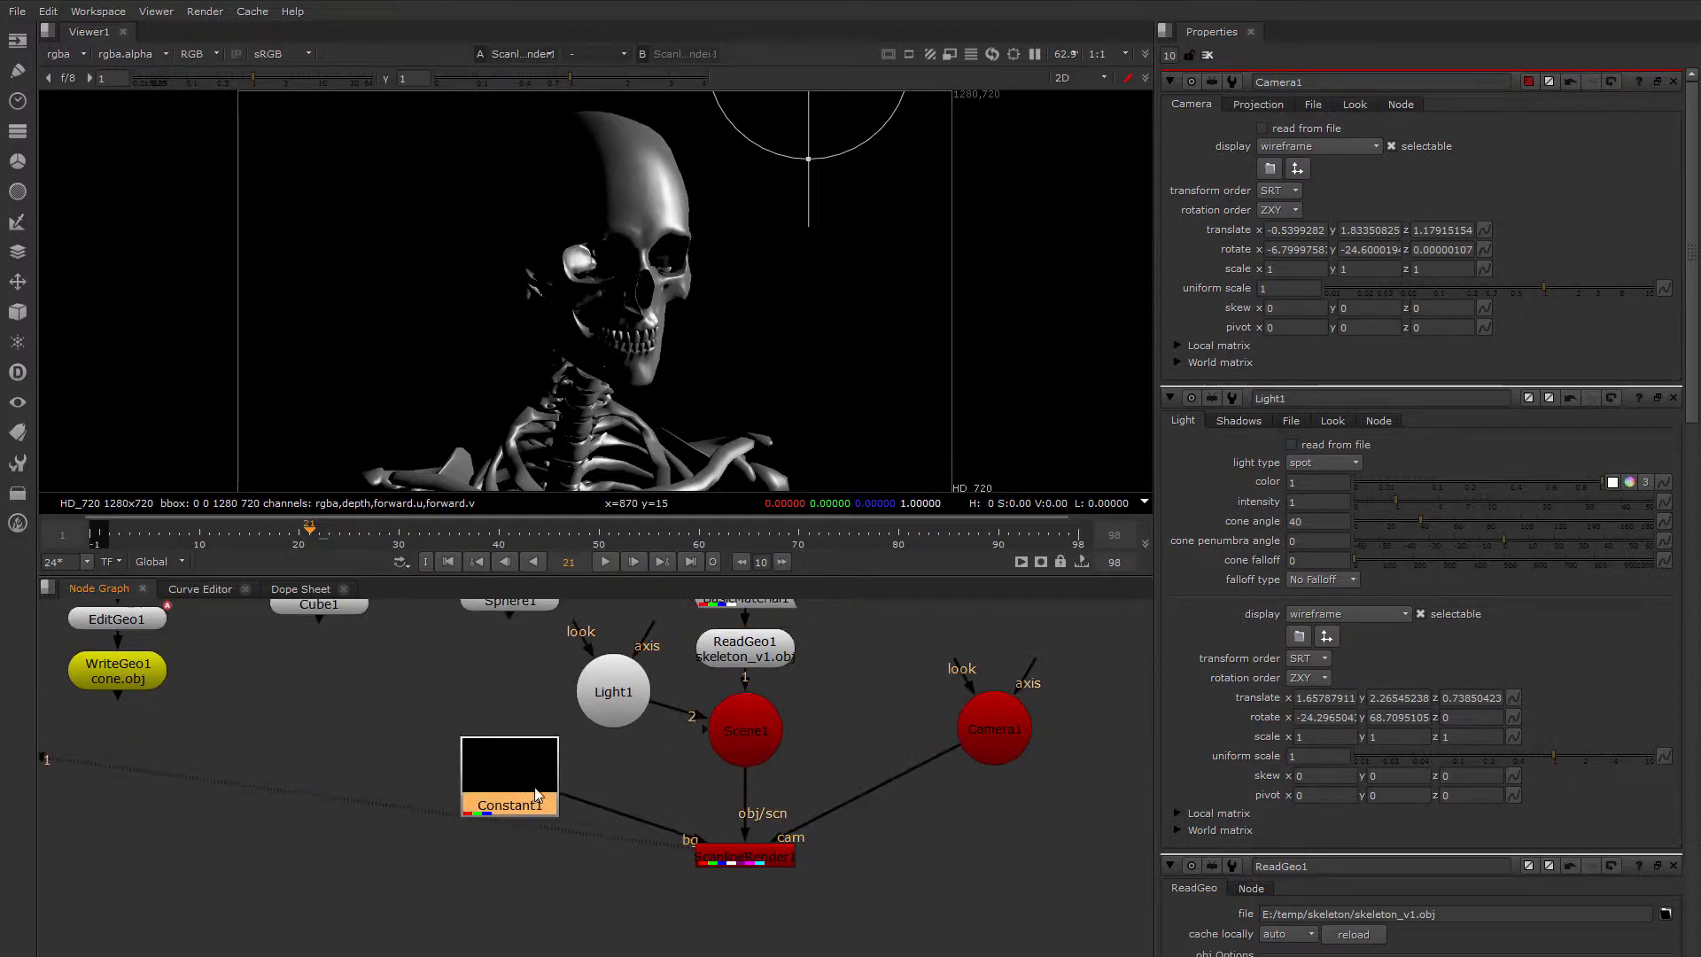
{"action": "left_click_drag", "start_coordinate": [611, 713], "coordinate": [597, 708]}
{"action": "double_click", "coordinate": [597, 709]}
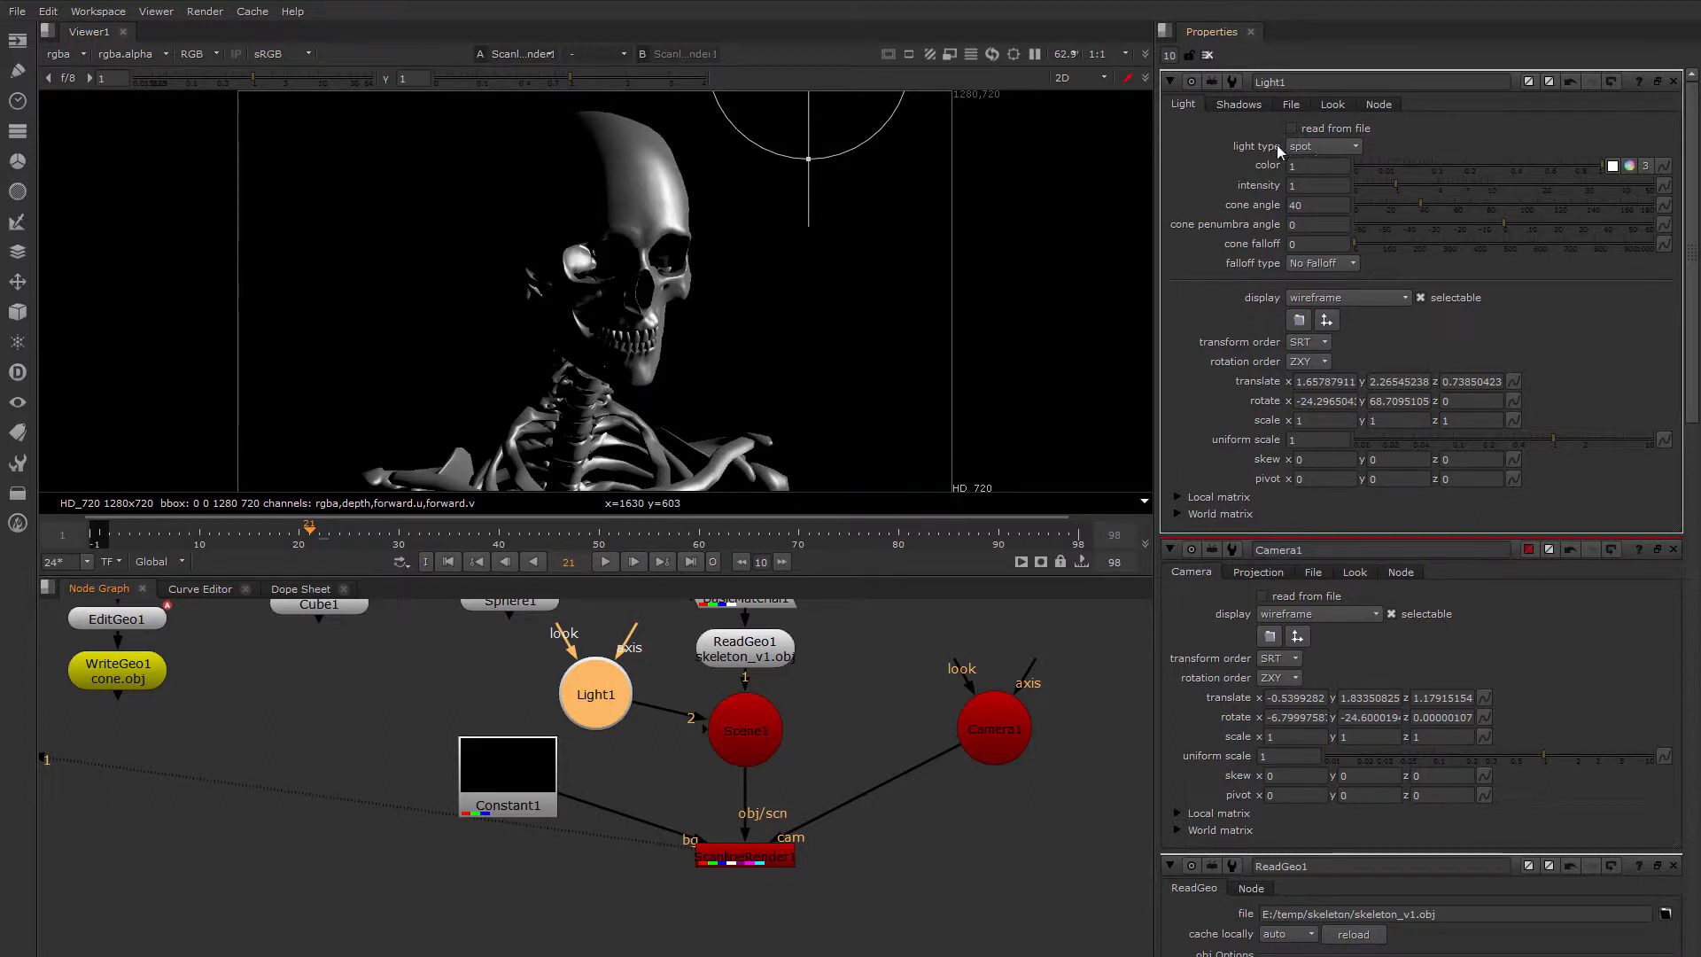
{"action": "left_click", "coordinate": [1238, 104]}
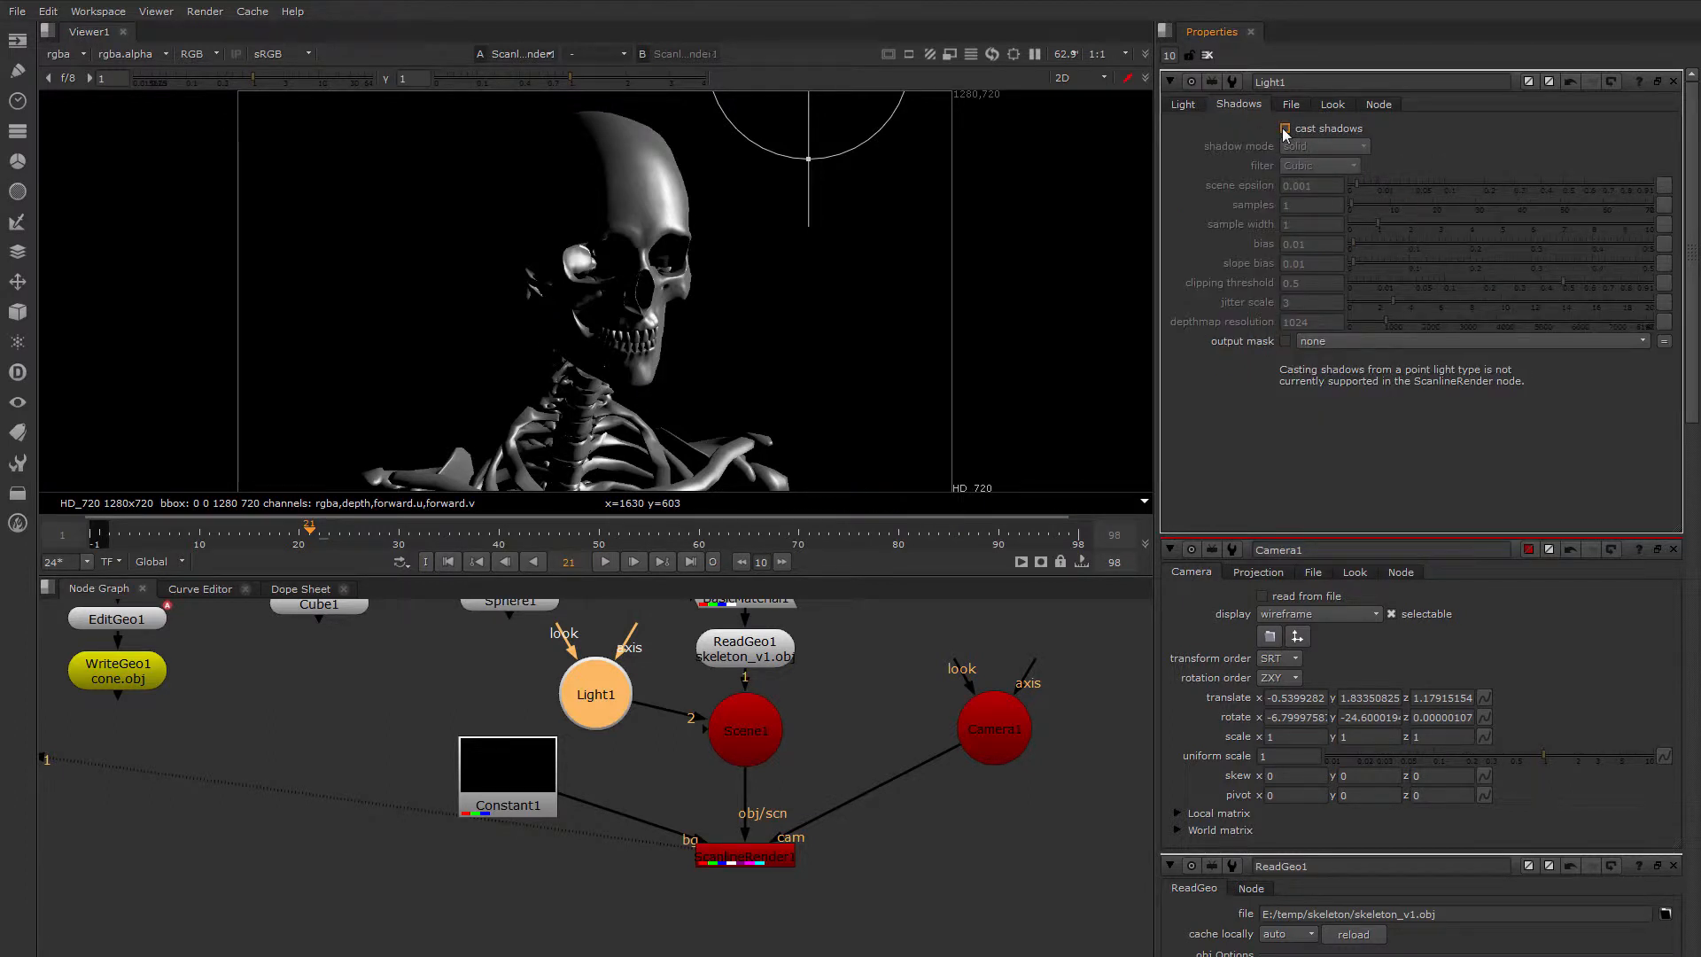
{"action": "left_click", "coordinate": [1286, 129]}
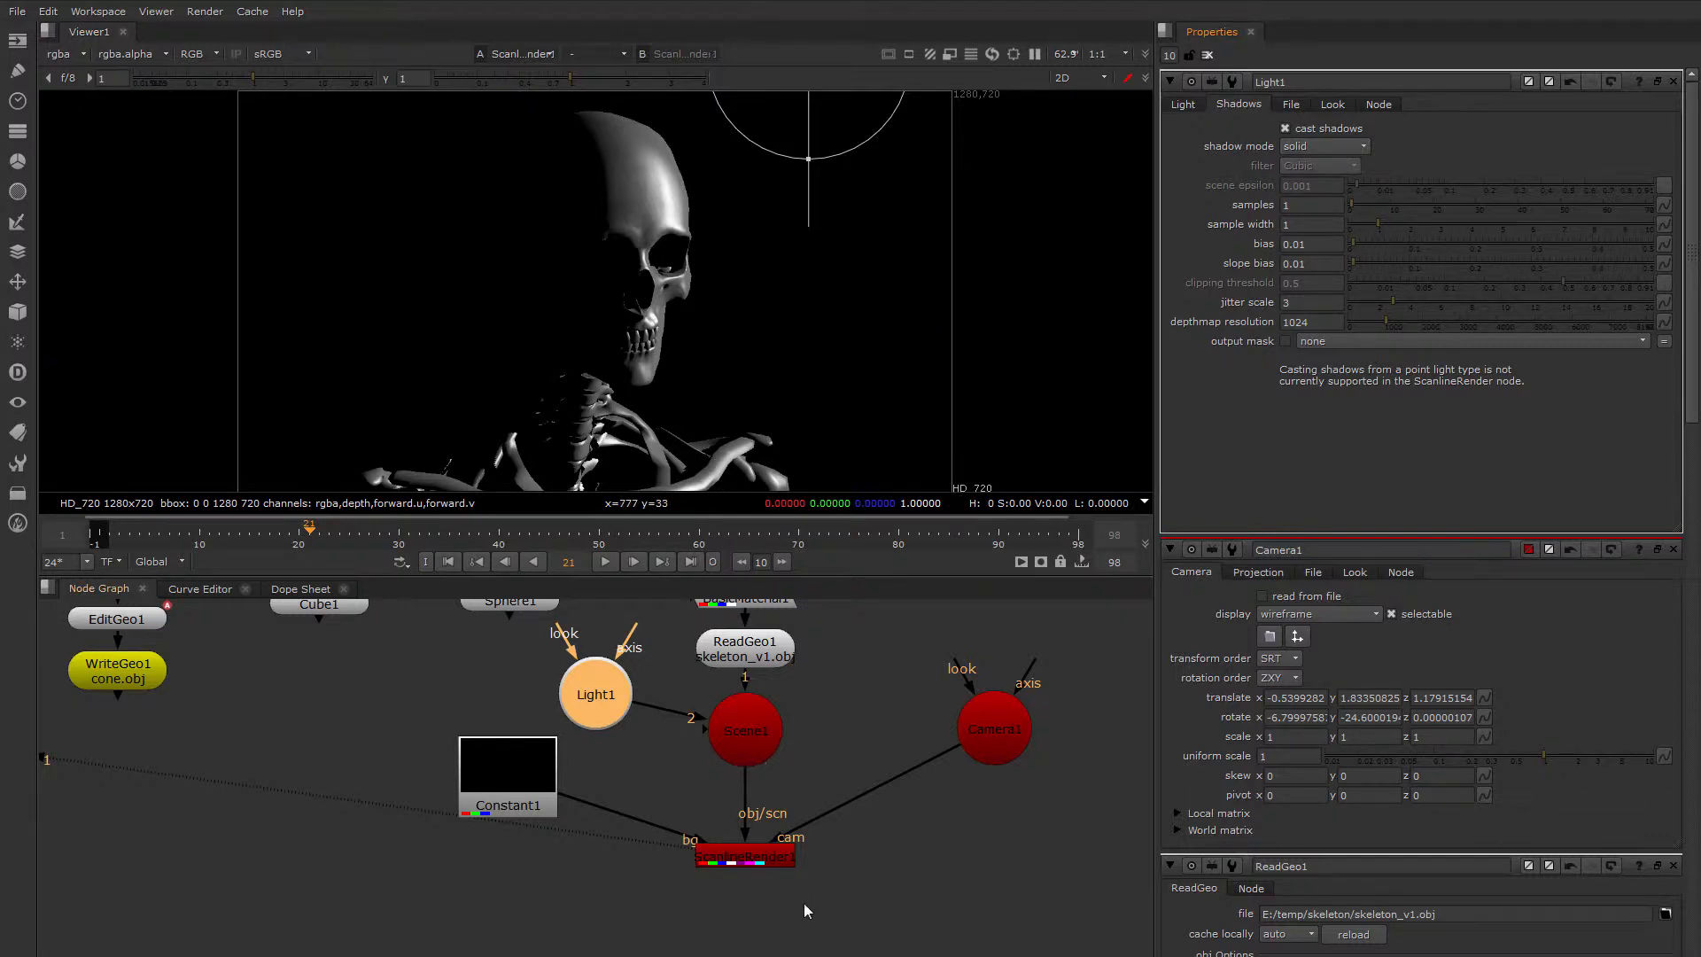
{"action": "left_click", "coordinate": [765, 872]}
{"action": "left_click_drag", "start_coordinate": [765, 875], "coordinate": [769, 884]}
{"action": "left_click_drag", "start_coordinate": [746, 743], "coordinate": [747, 765]}
{"action": "middle_click_drag", "start_coordinate": [823, 721], "coordinate": [817, 790]}
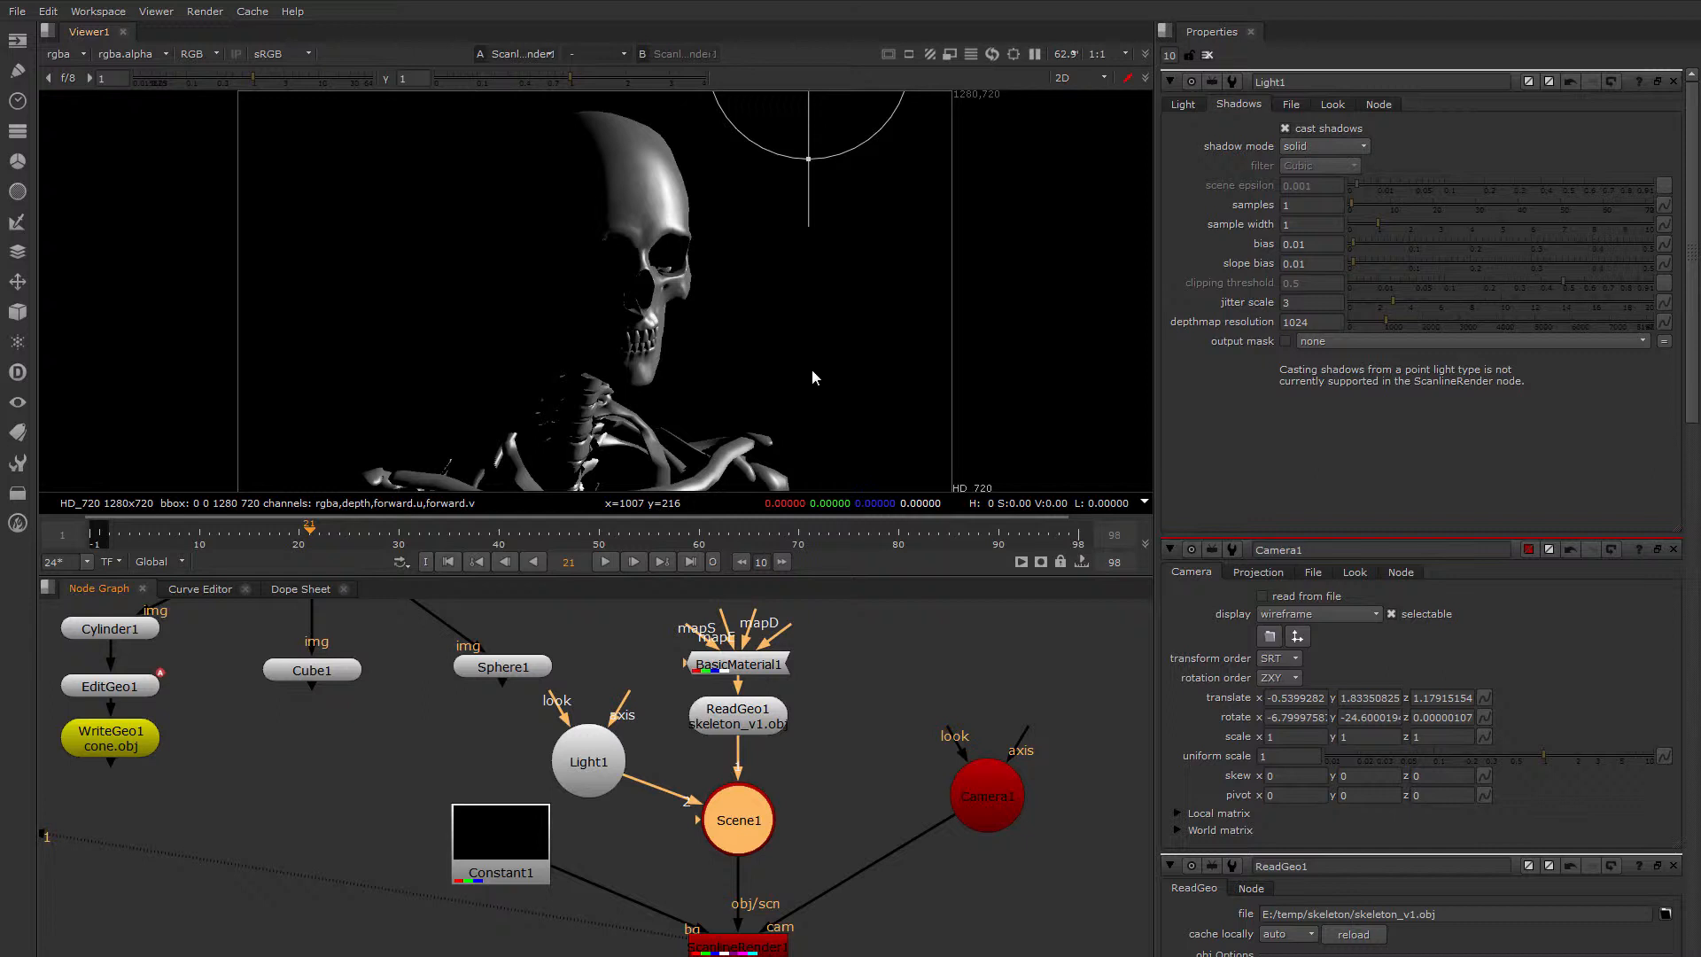
{"action": "left_click", "coordinate": [760, 735]}
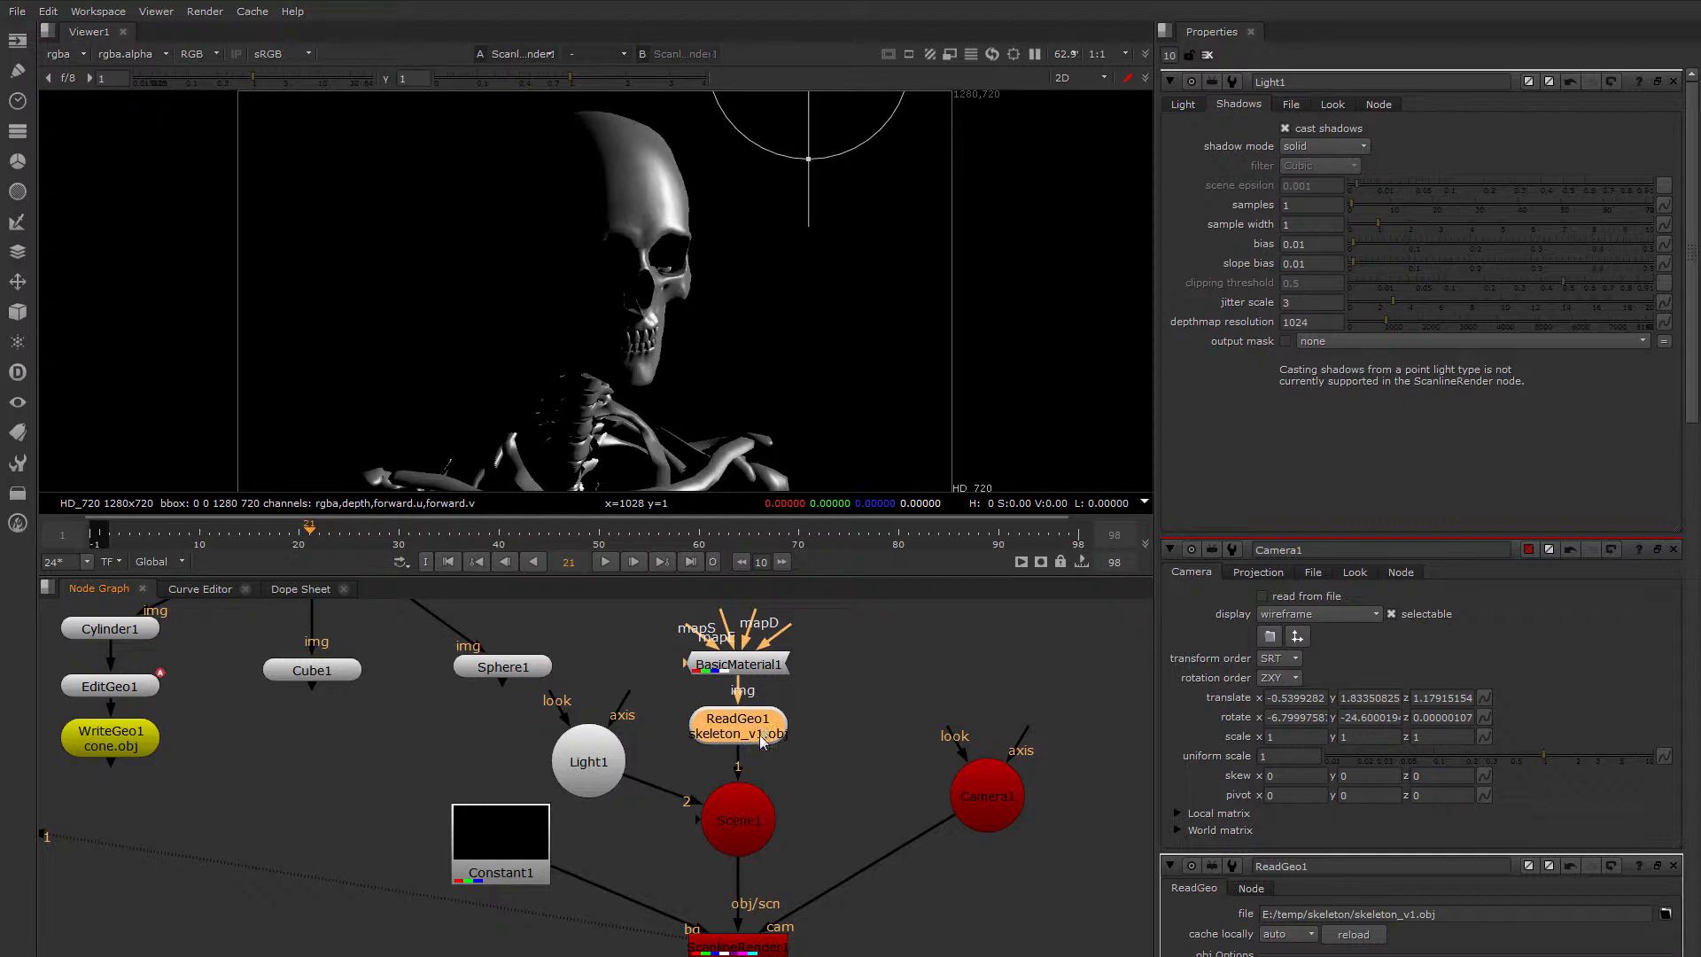
{"action": "left_click_drag", "start_coordinate": [760, 743], "coordinate": [767, 740]}
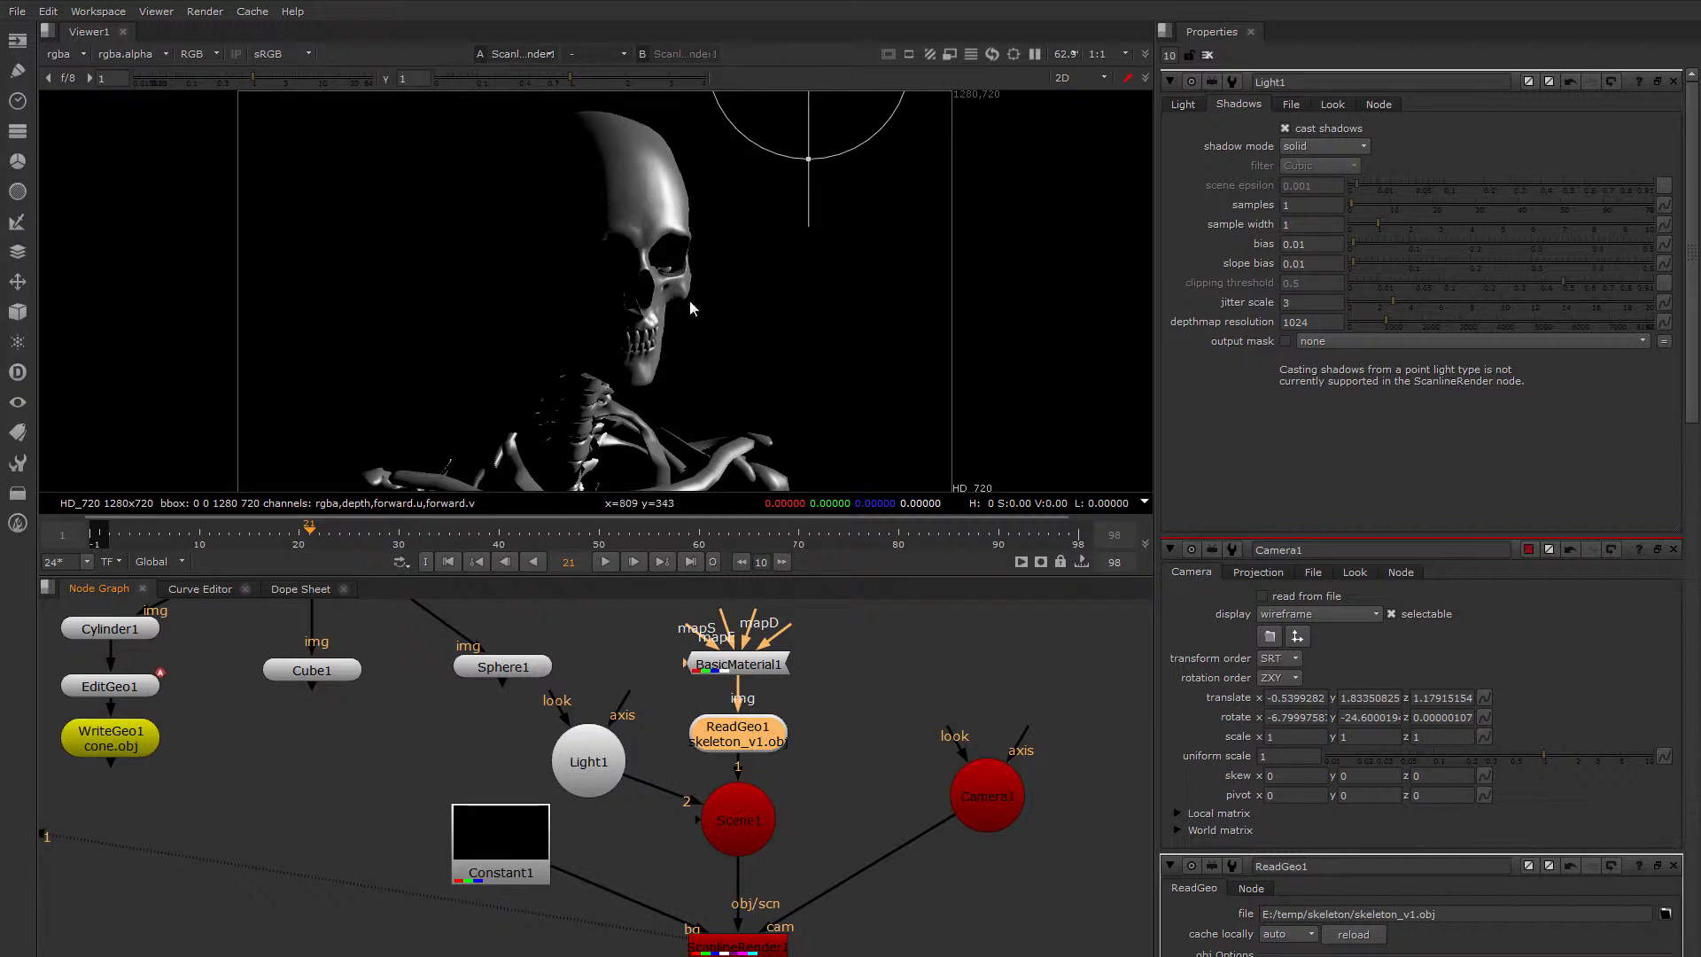
Make BasicMaterial1's diffuse colour blue, with red 0.14931, green 0.158042 and blue 1.42
{"action": "middle_click_drag", "start_coordinate": [829, 700], "coordinate": [795, 705]}
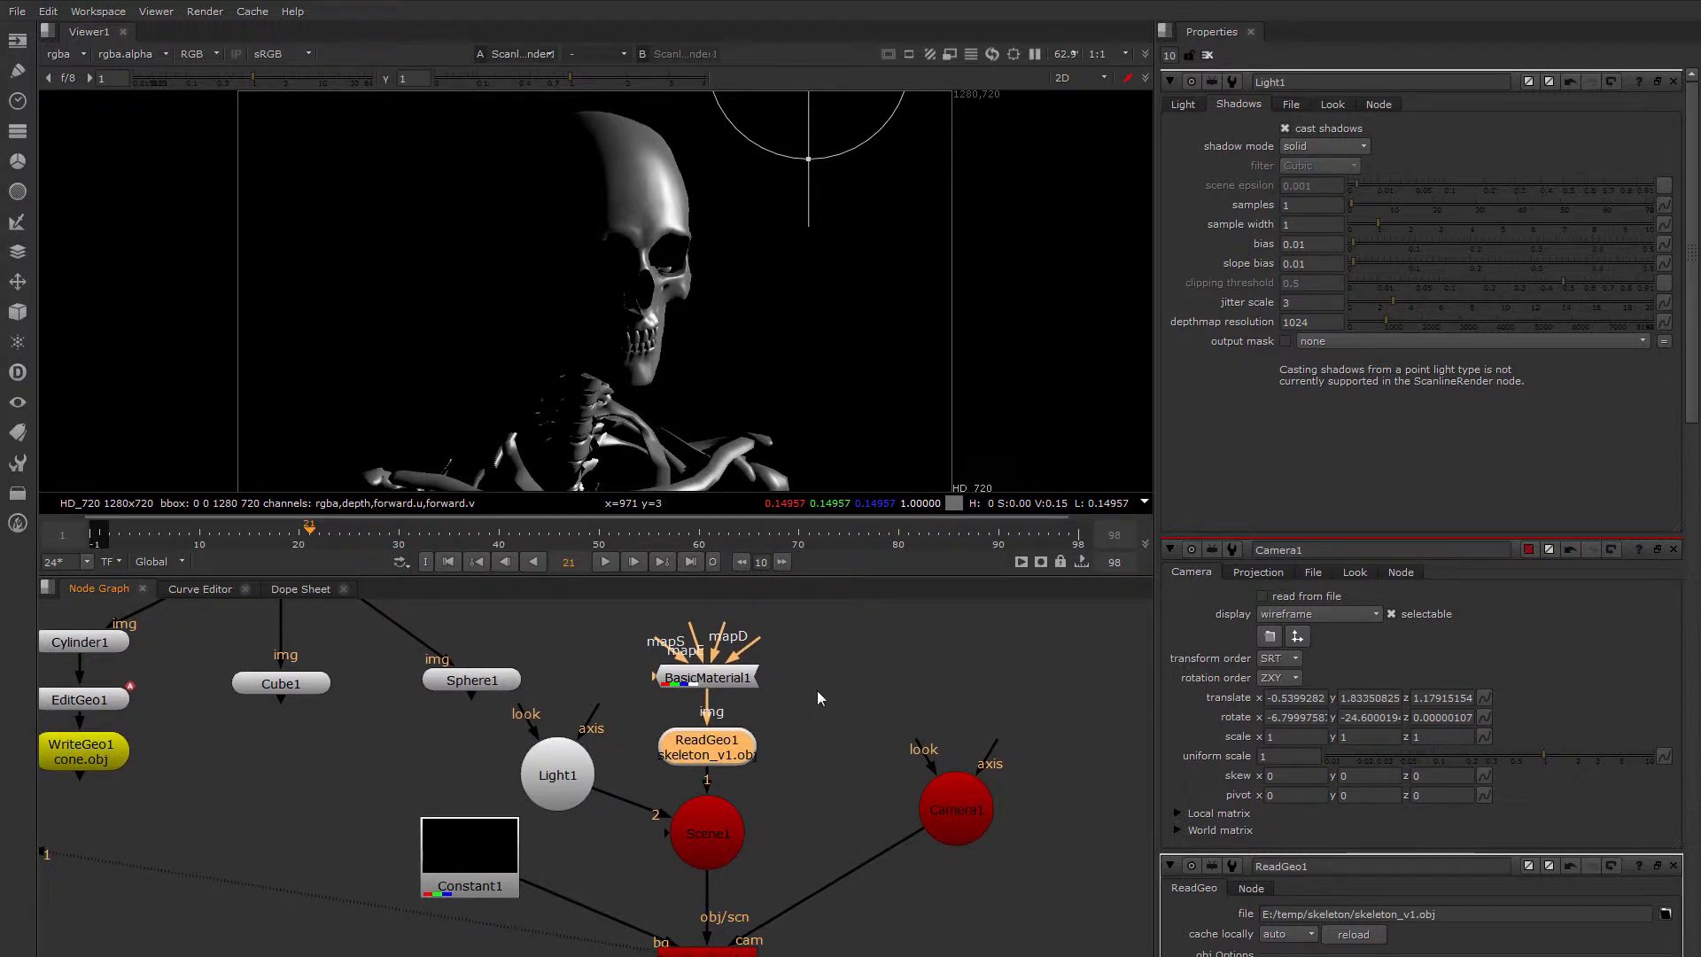
{"action": "double_click", "coordinate": [731, 682]}
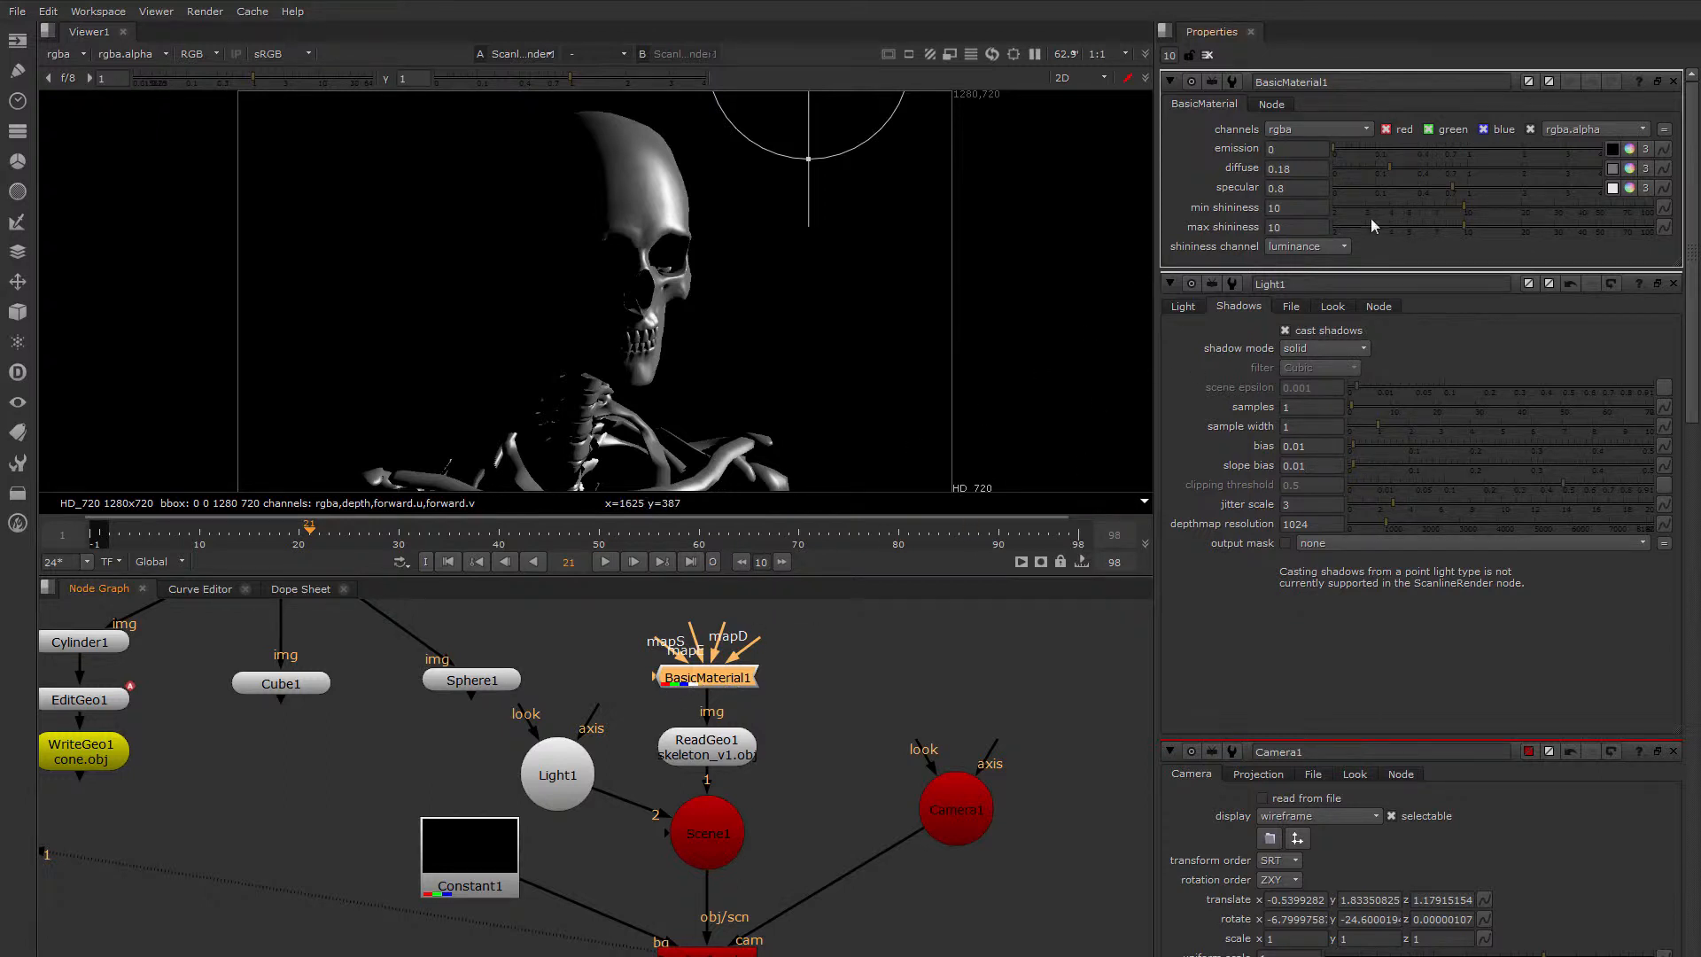
{"action": "left_click", "coordinate": [1627, 176]}
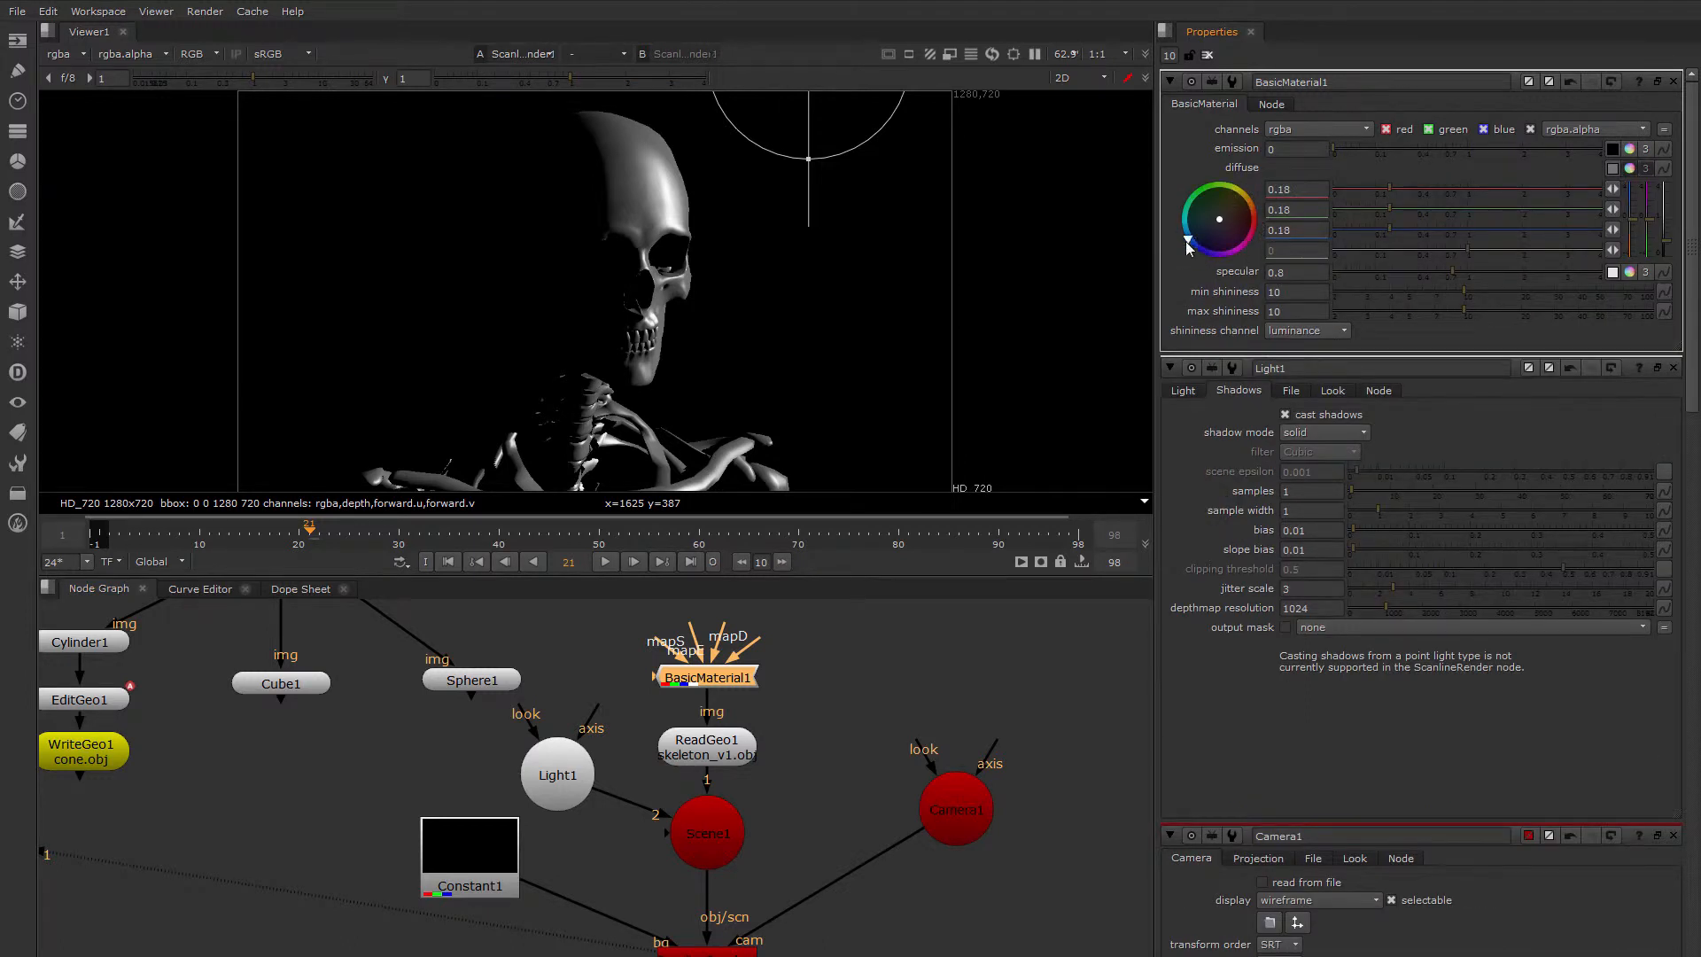
{"action": "left_click_drag", "start_coordinate": [1188, 243], "coordinate": [1191, 251]}
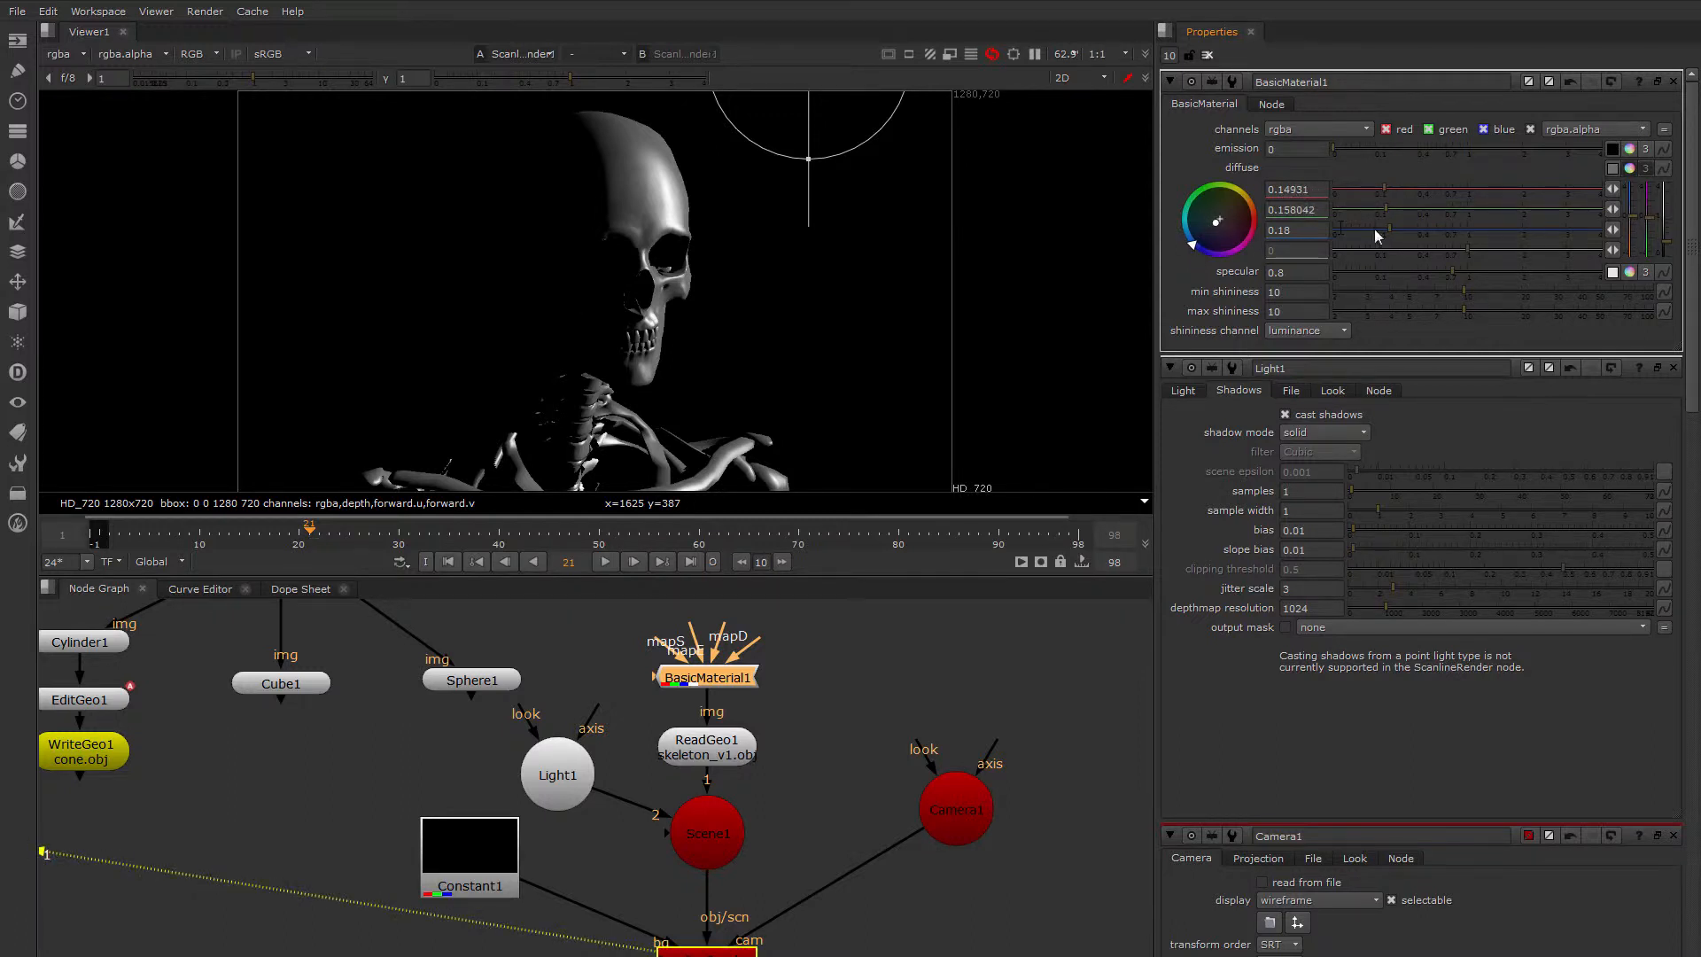
{"action": "left_click_drag", "start_coordinate": [1374, 228], "coordinate": [1492, 226]}
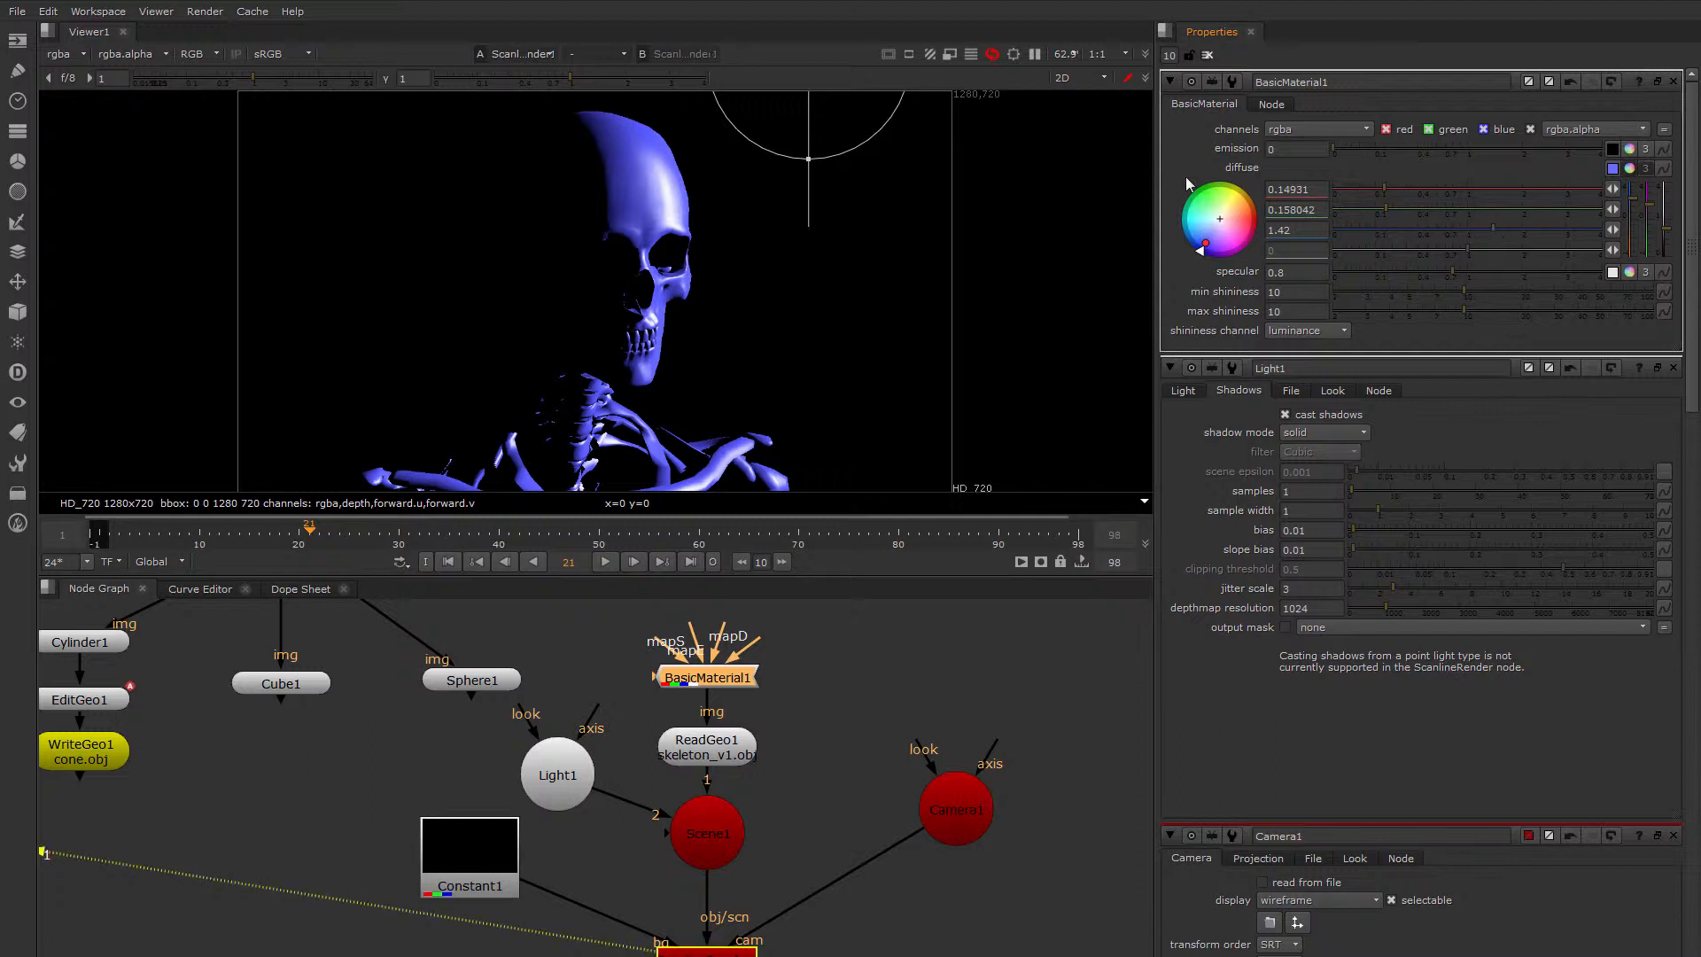
{"action": "left_click", "coordinate": [1628, 170]}
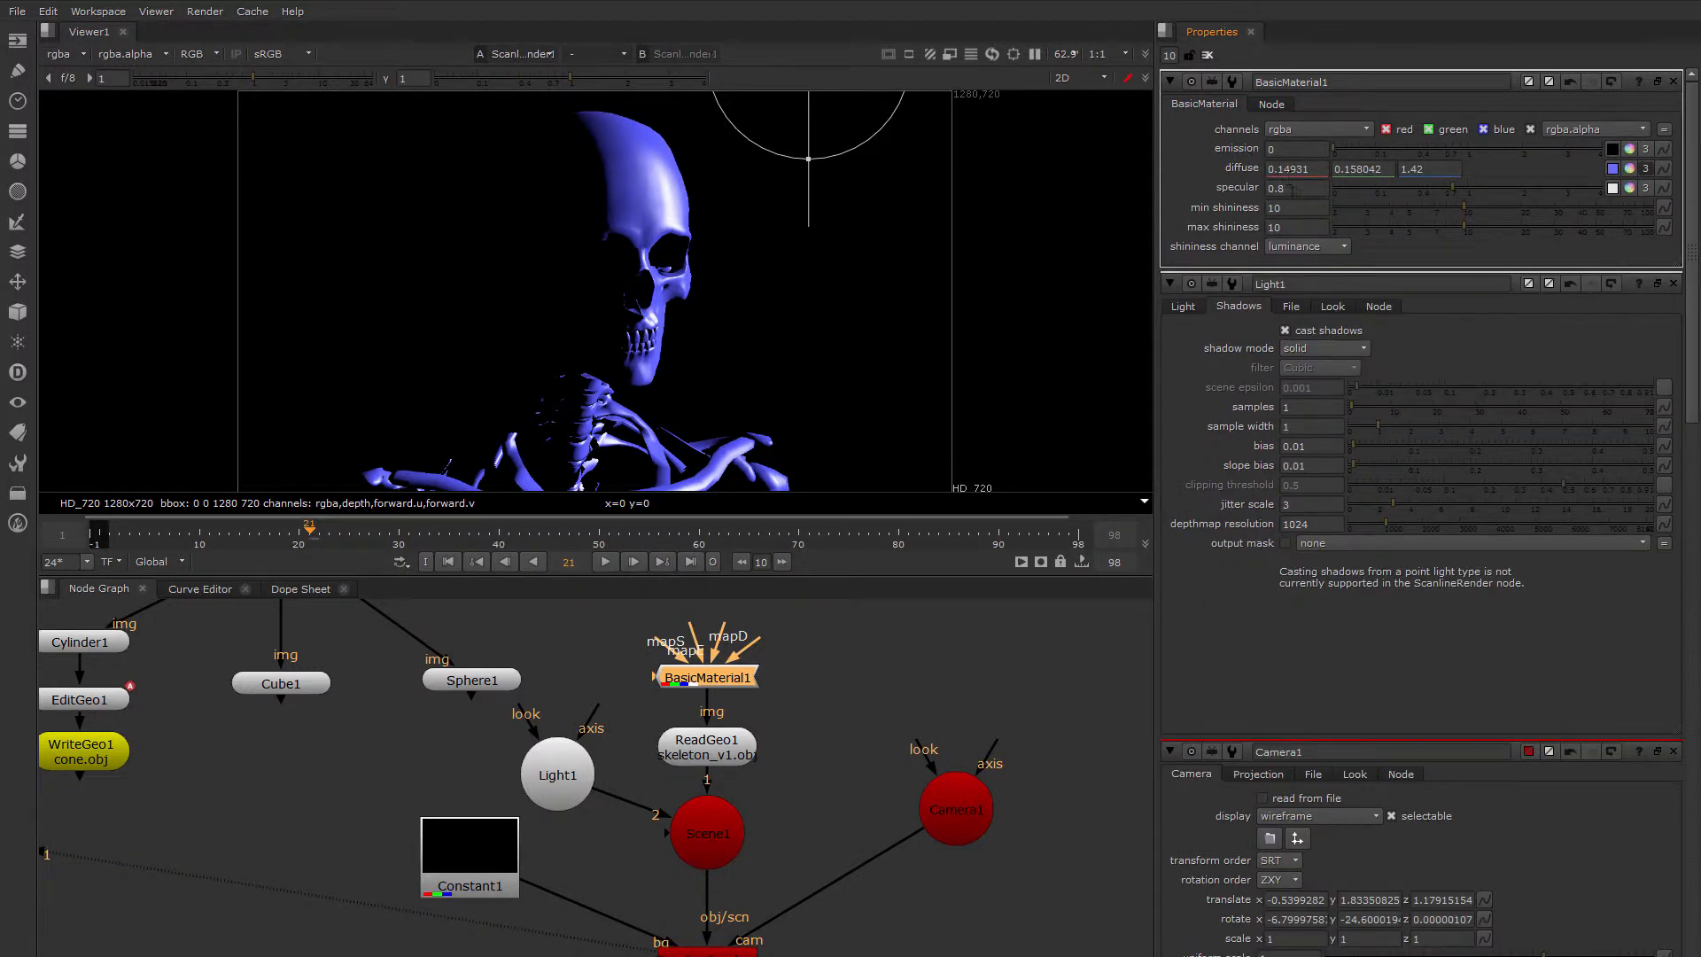
Set BasicMaterial1's specular to 0.24, min shininess to 6.7 and max shininess to 2.2
{"action": "left_click_drag", "start_coordinate": [1458, 190], "coordinate": [1428, 189]}
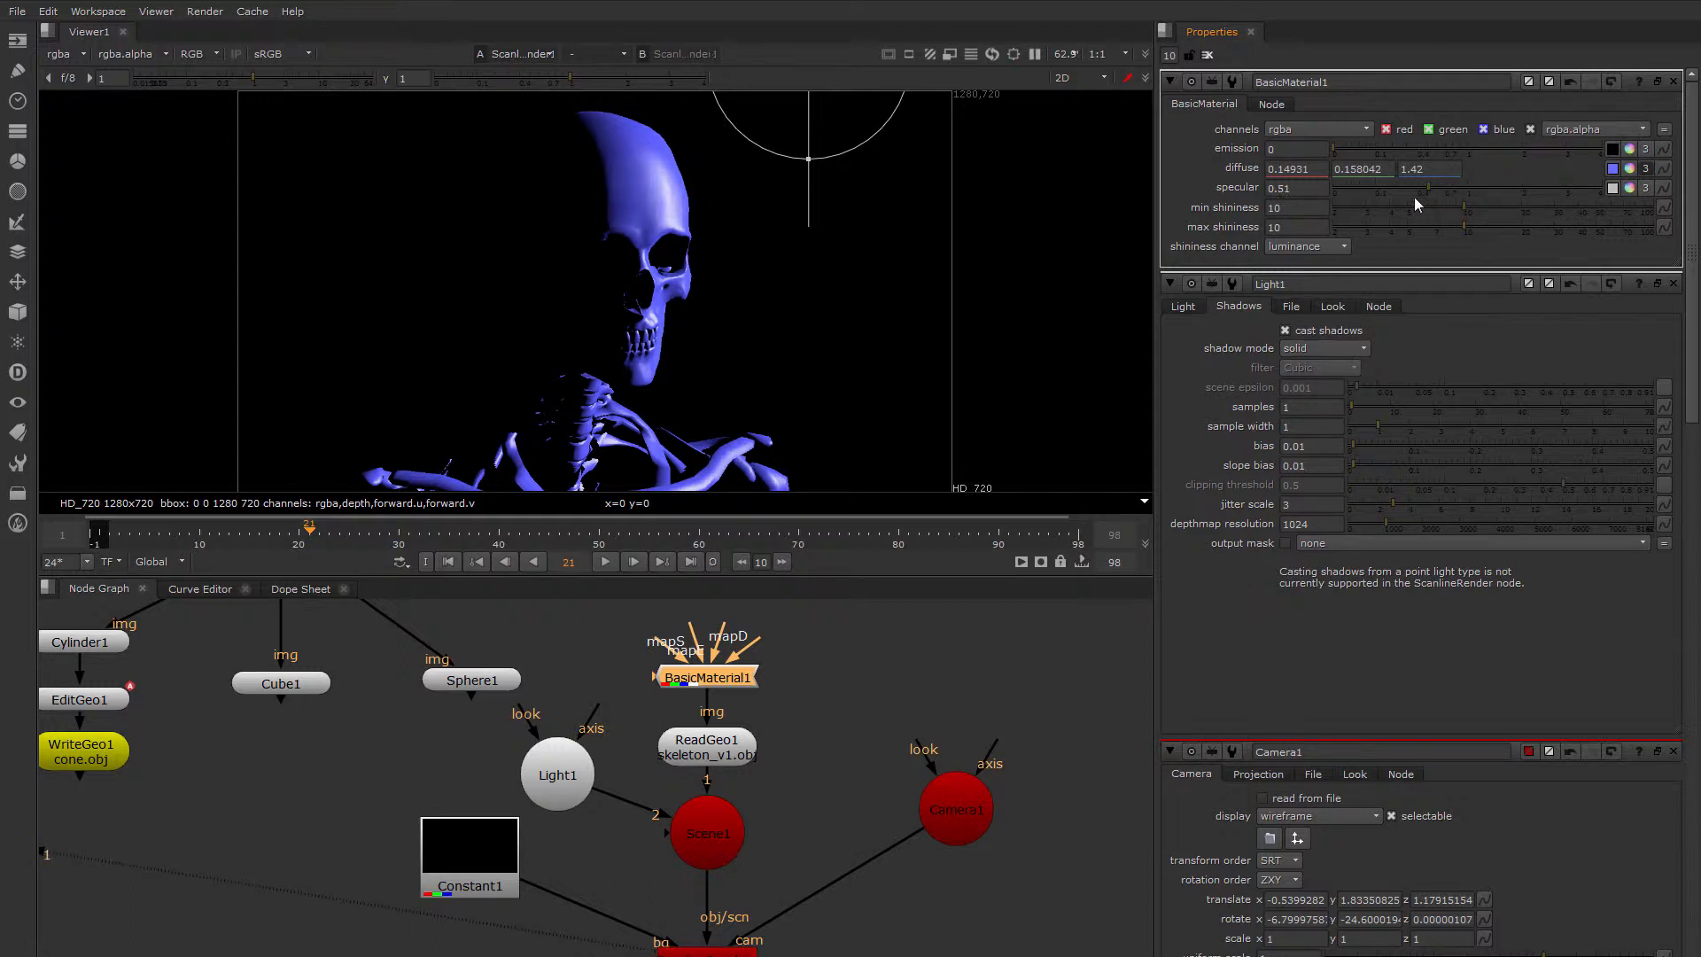
{"action": "left_click", "coordinate": [1422, 192]}
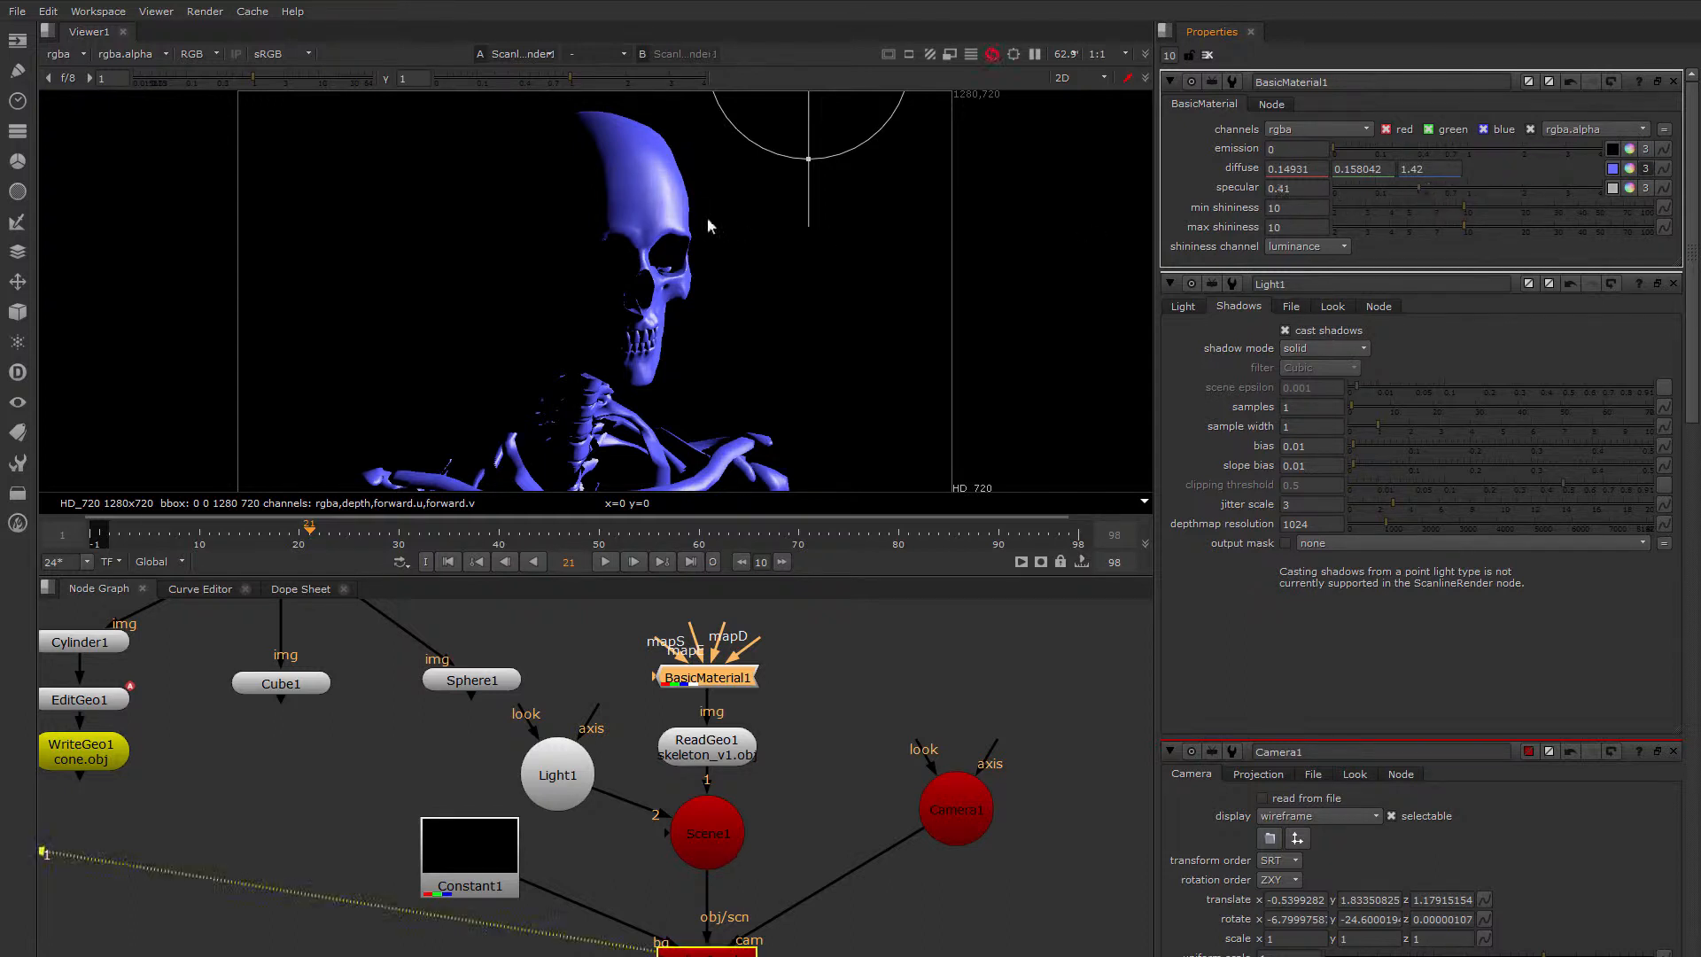
{"action": "left_click", "coordinate": [1398, 205]}
{"action": "left_click", "coordinate": [1465, 207]}
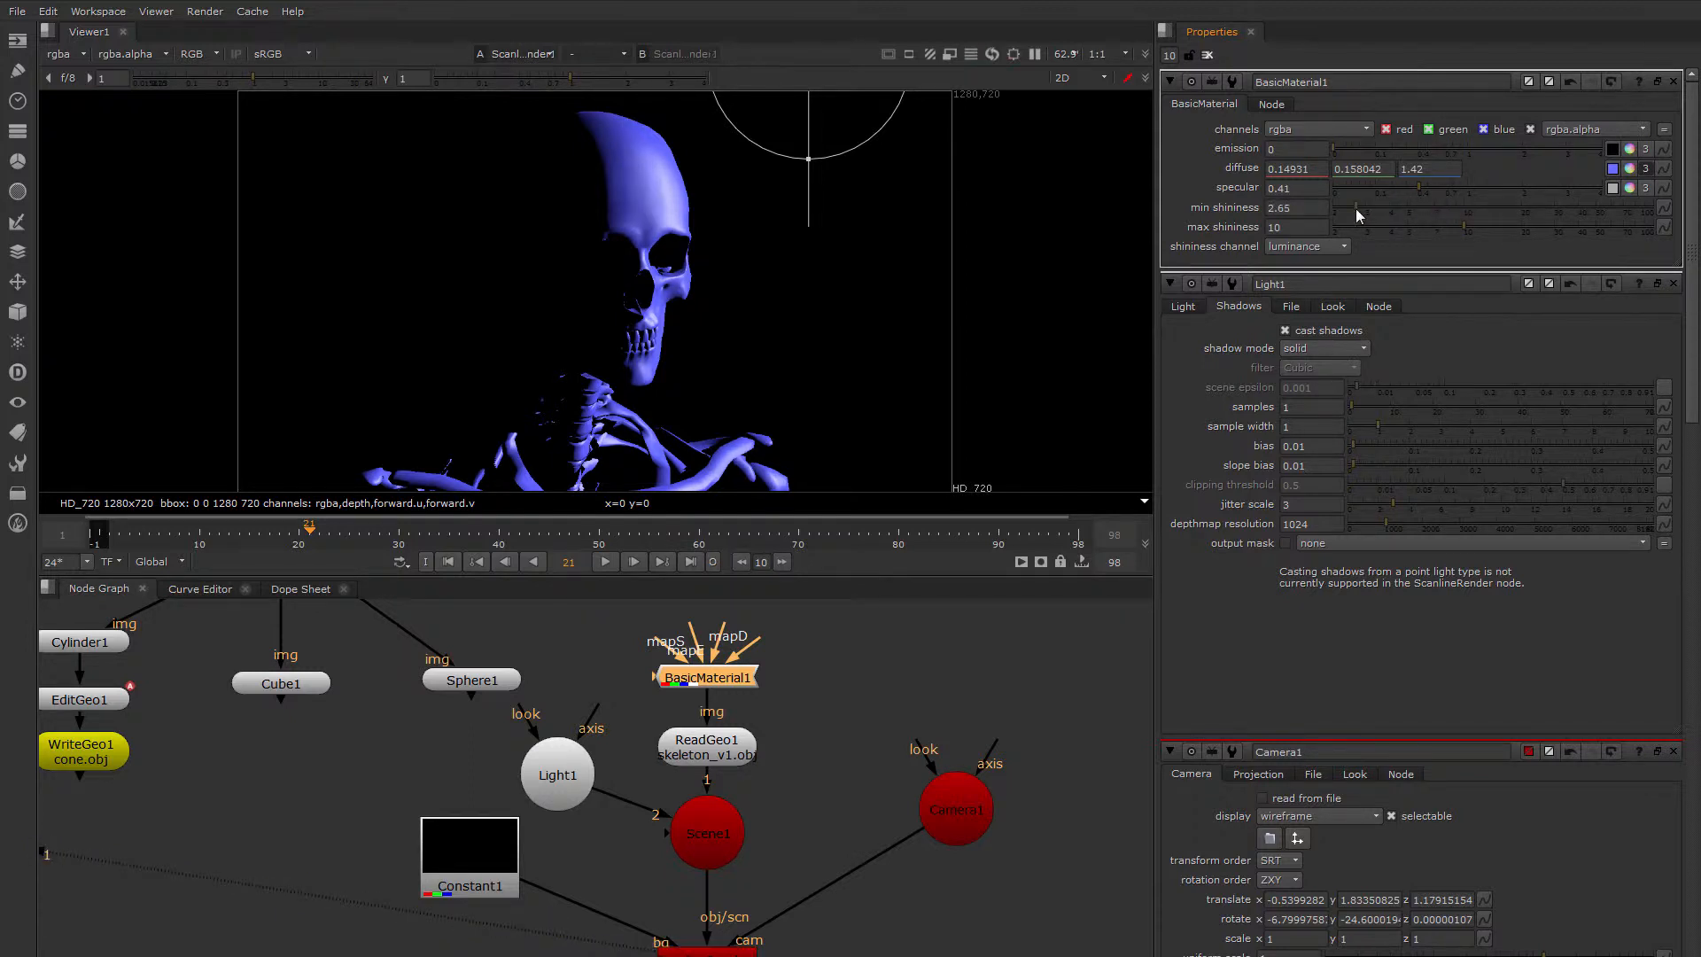
{"action": "left_click", "coordinate": [1386, 229]}
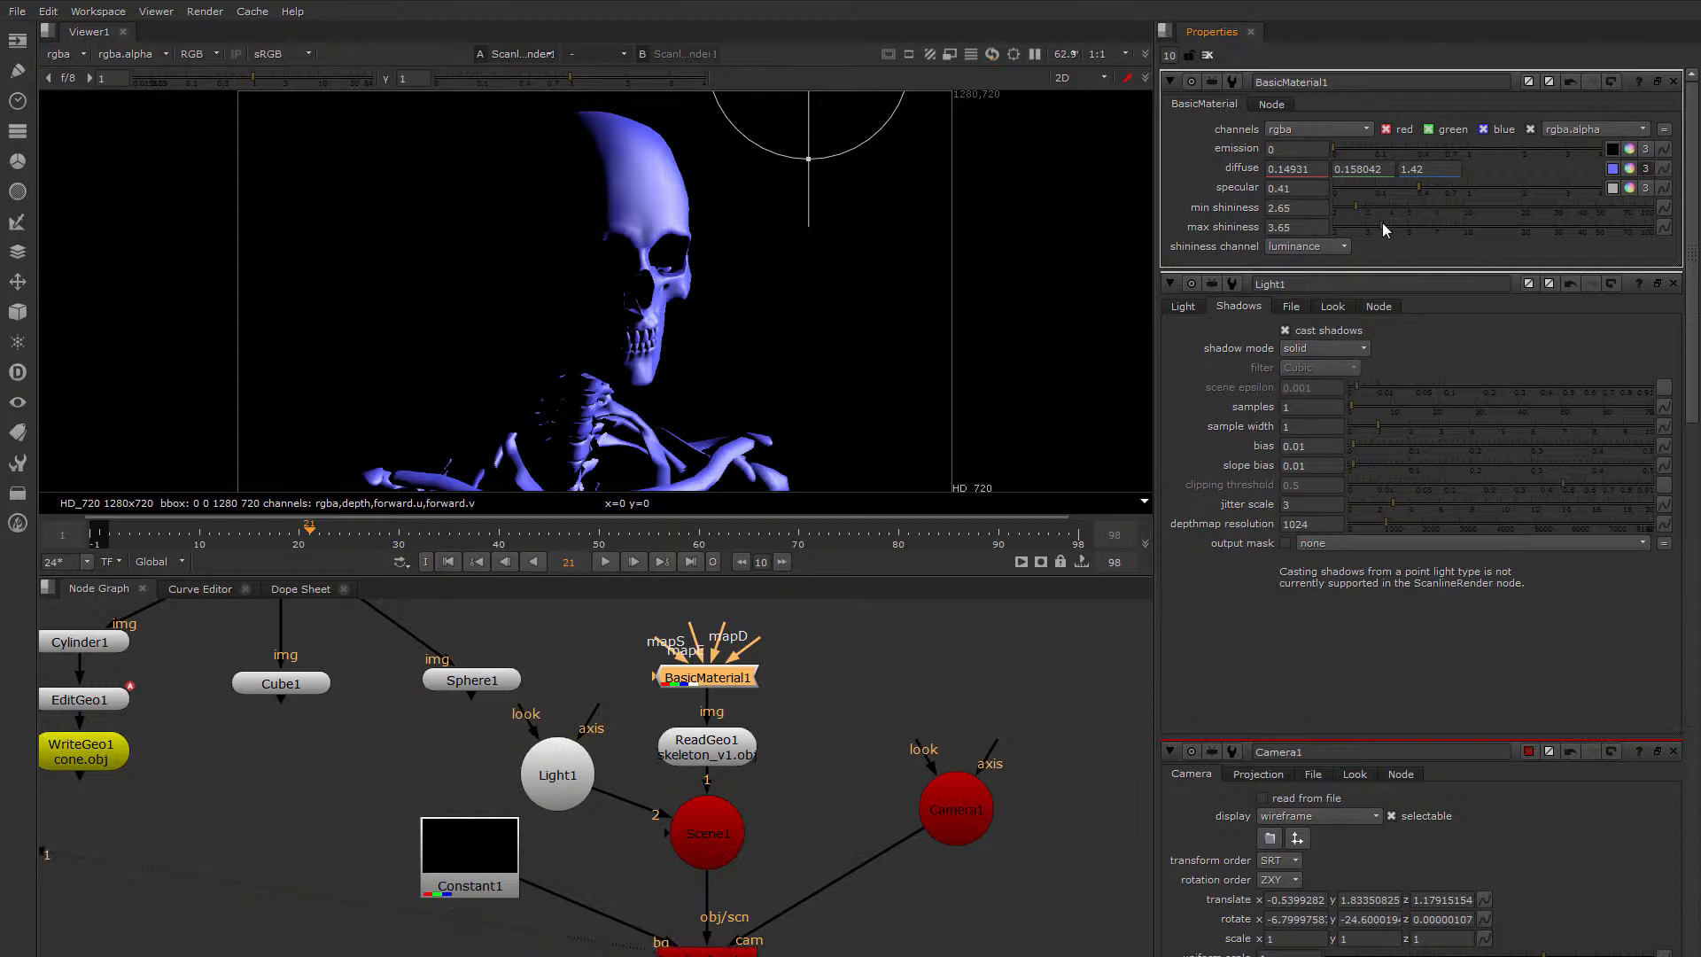
{"action": "left_click", "coordinate": [1343, 226]}
{"action": "left_click_drag", "start_coordinate": [1343, 226], "coordinate": [1400, 185]}
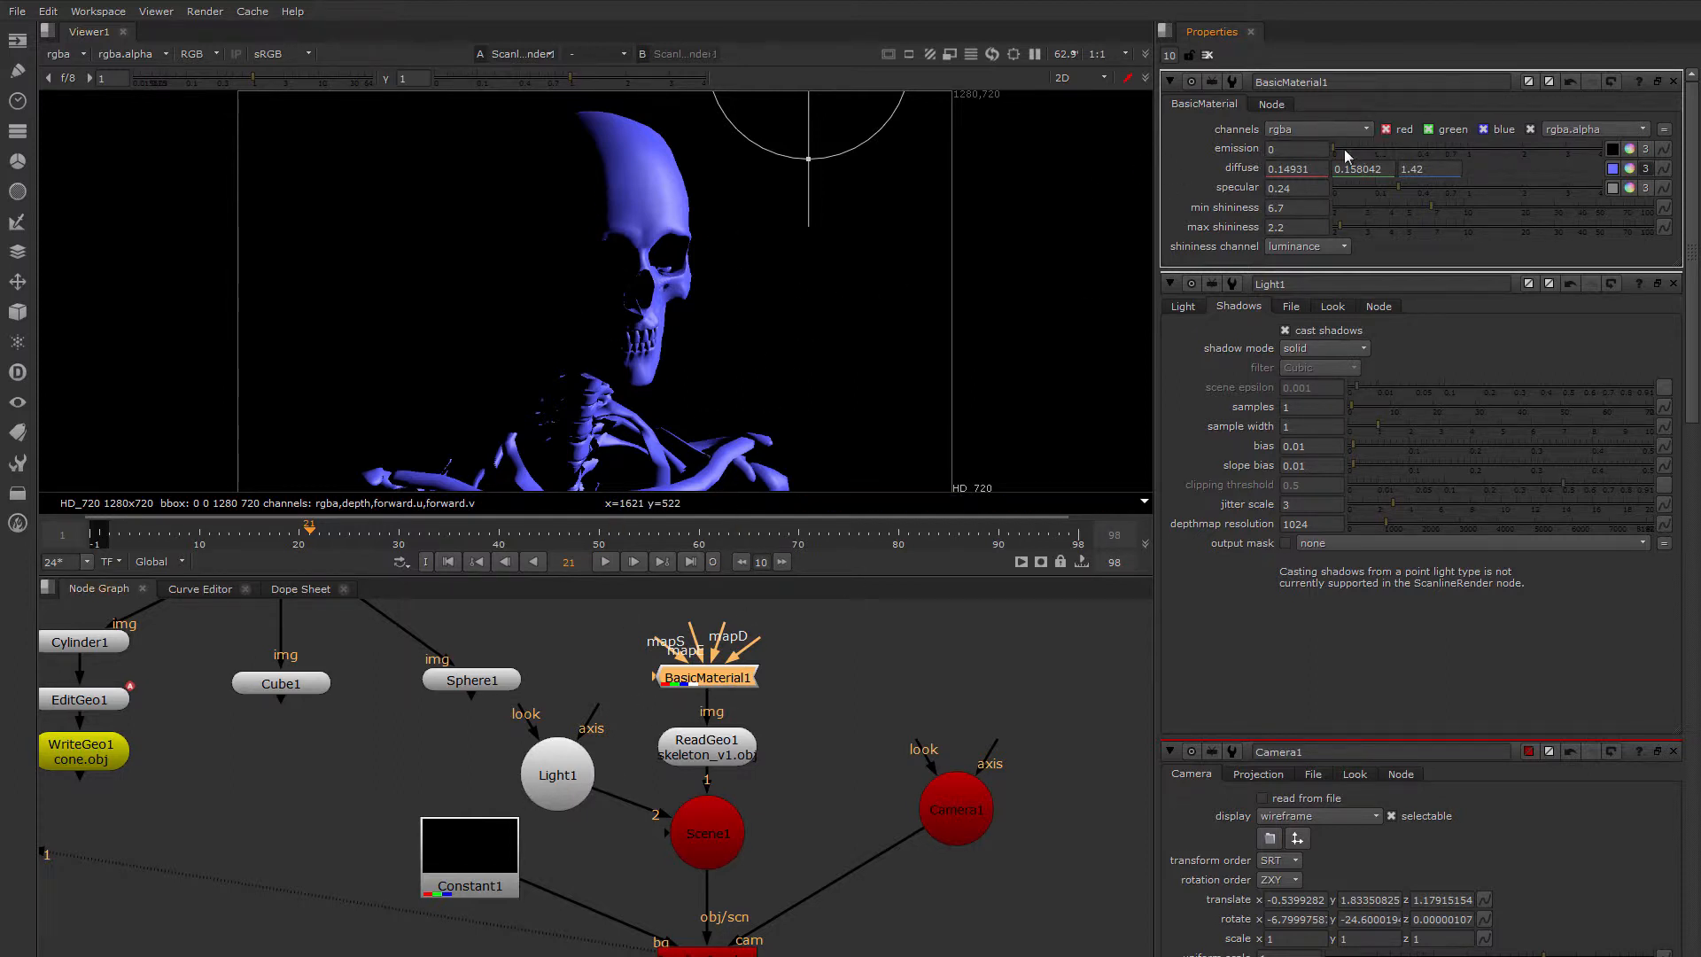
Try a higher emission on BasicMaterial1 and return it to 0
{"action": "left_click_drag", "start_coordinate": [1345, 155], "coordinate": [1415, 152]}
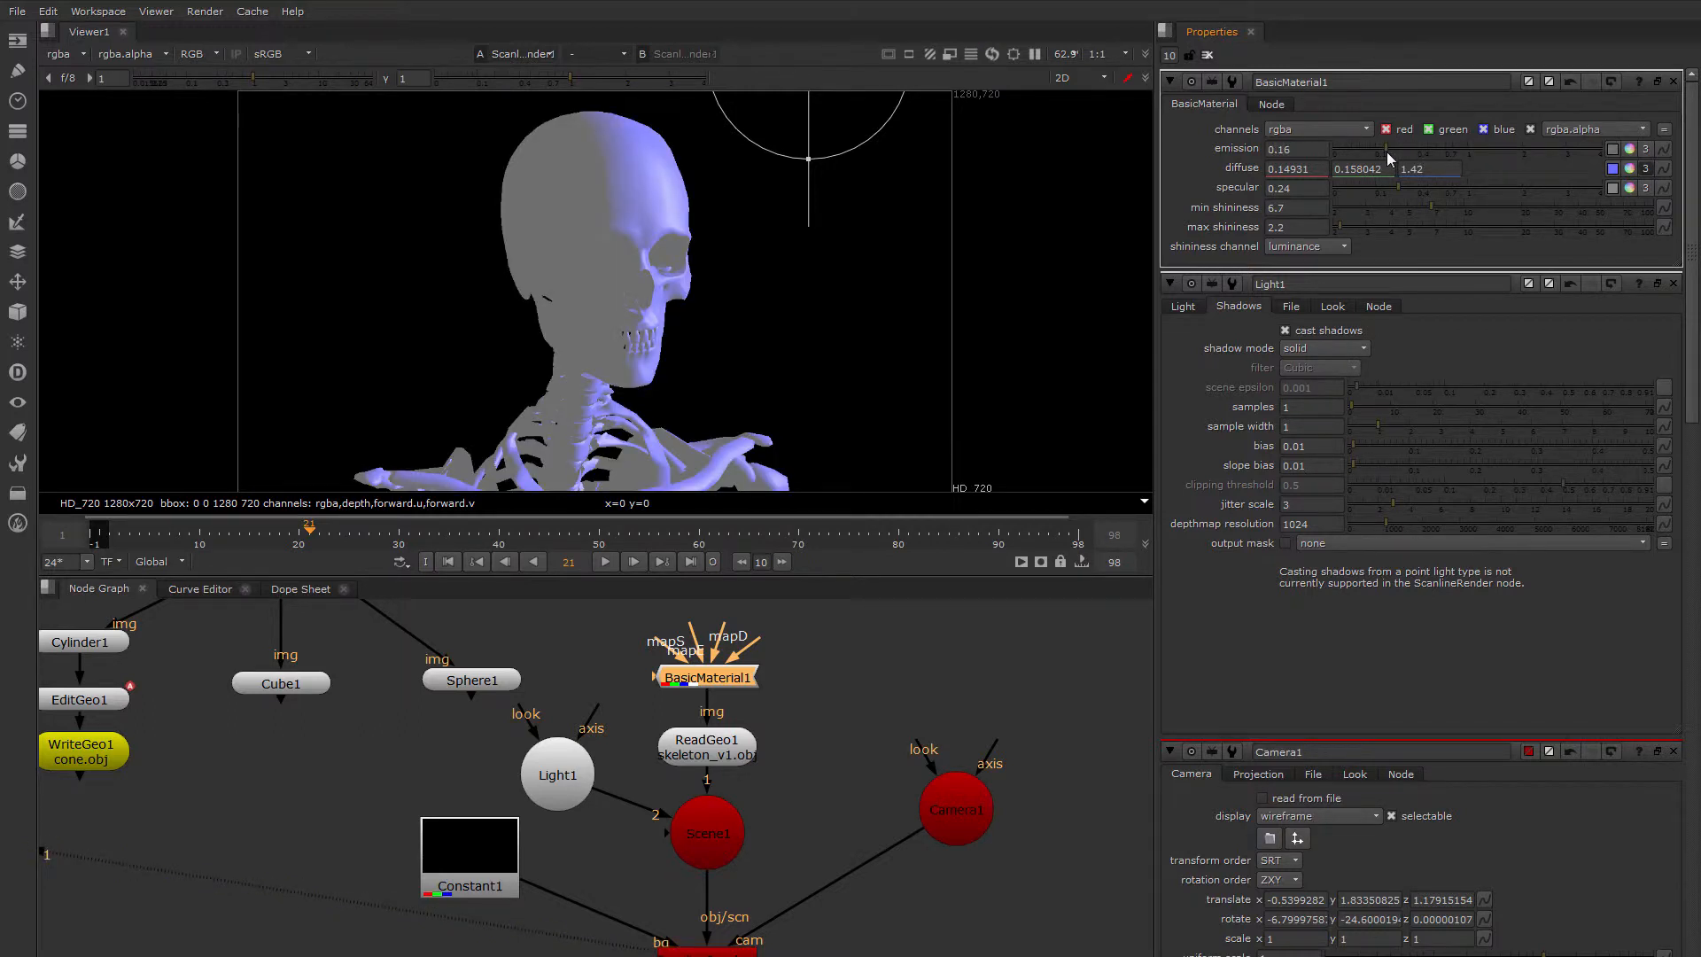
{"action": "left_click_drag", "start_coordinate": [1385, 151], "coordinate": [1315, 151]}
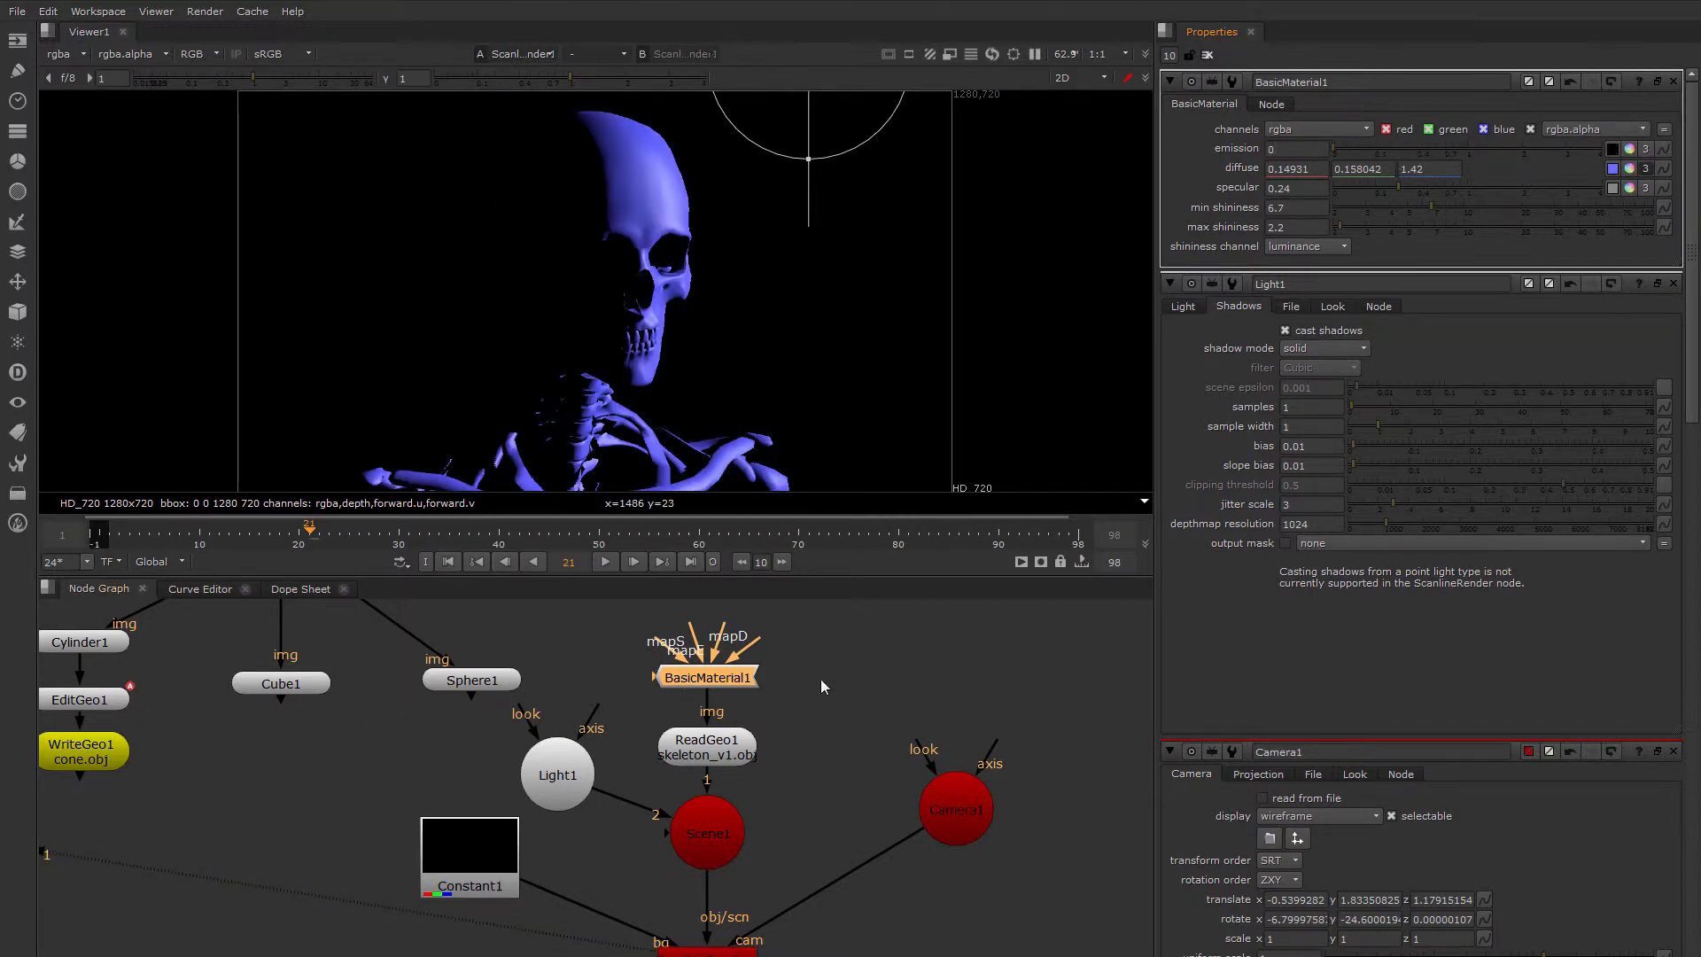
Connect Transform1 below ColorWheel1 to the mapD input of BasicMaterial1
{"action": "middle_click_drag", "start_coordinate": [821, 678], "coordinate": [816, 803]}
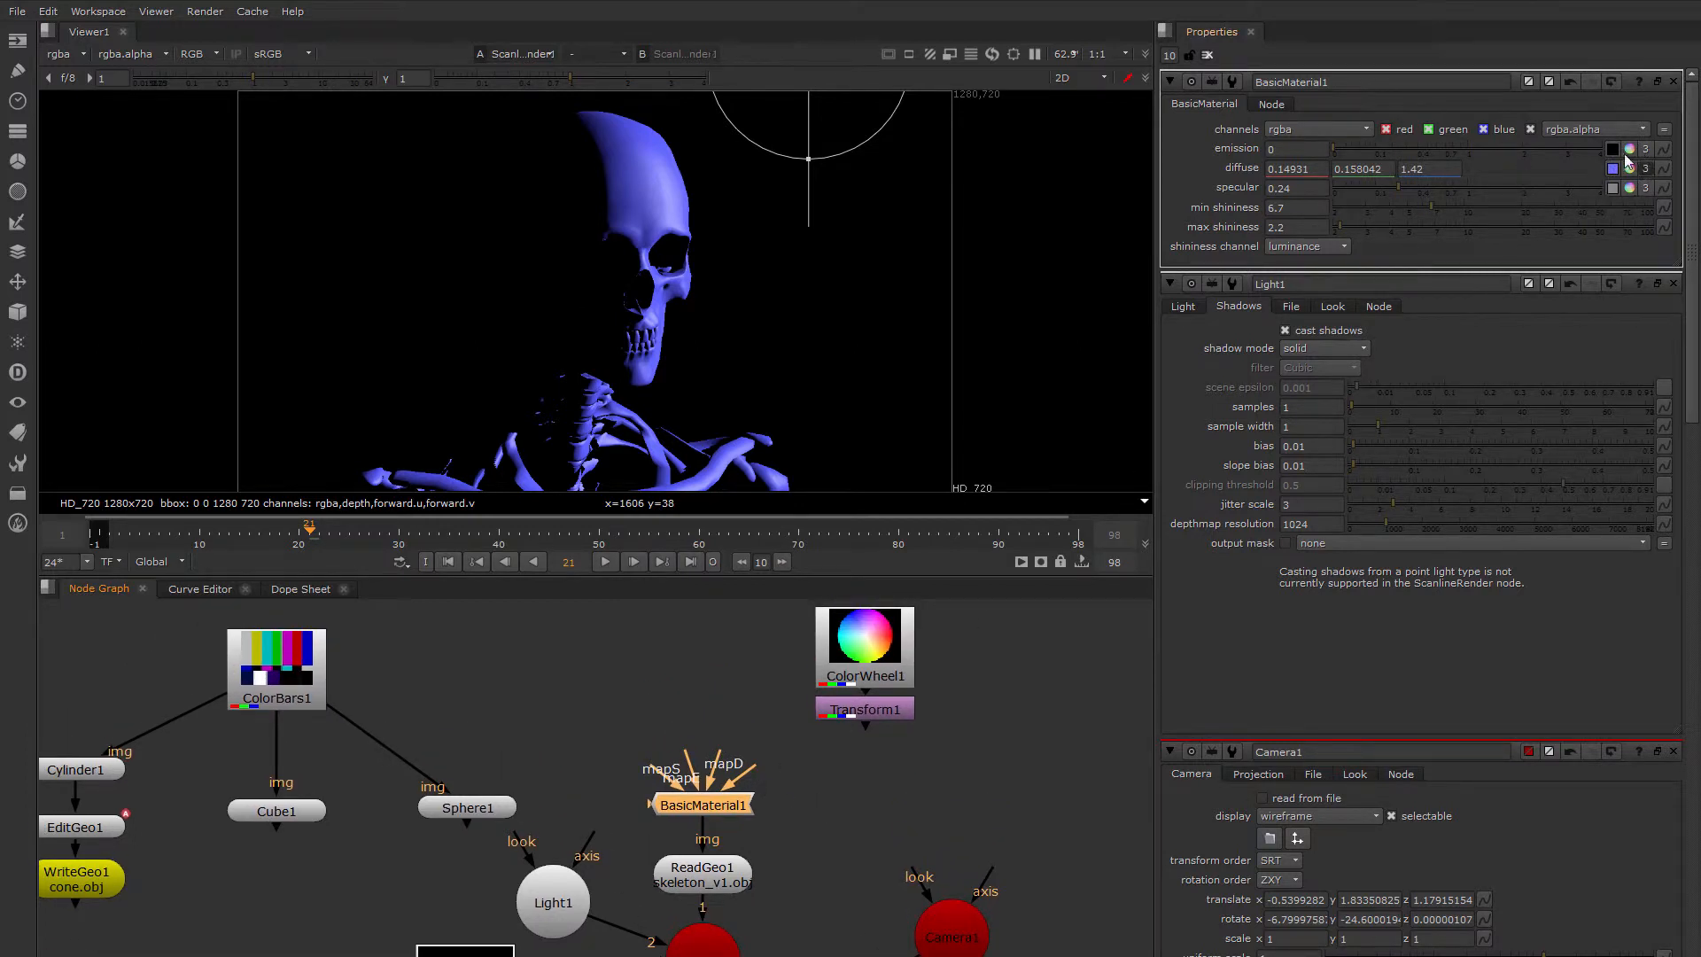
{"action": "left_click_drag", "start_coordinate": [754, 774], "coordinate": [758, 682]}
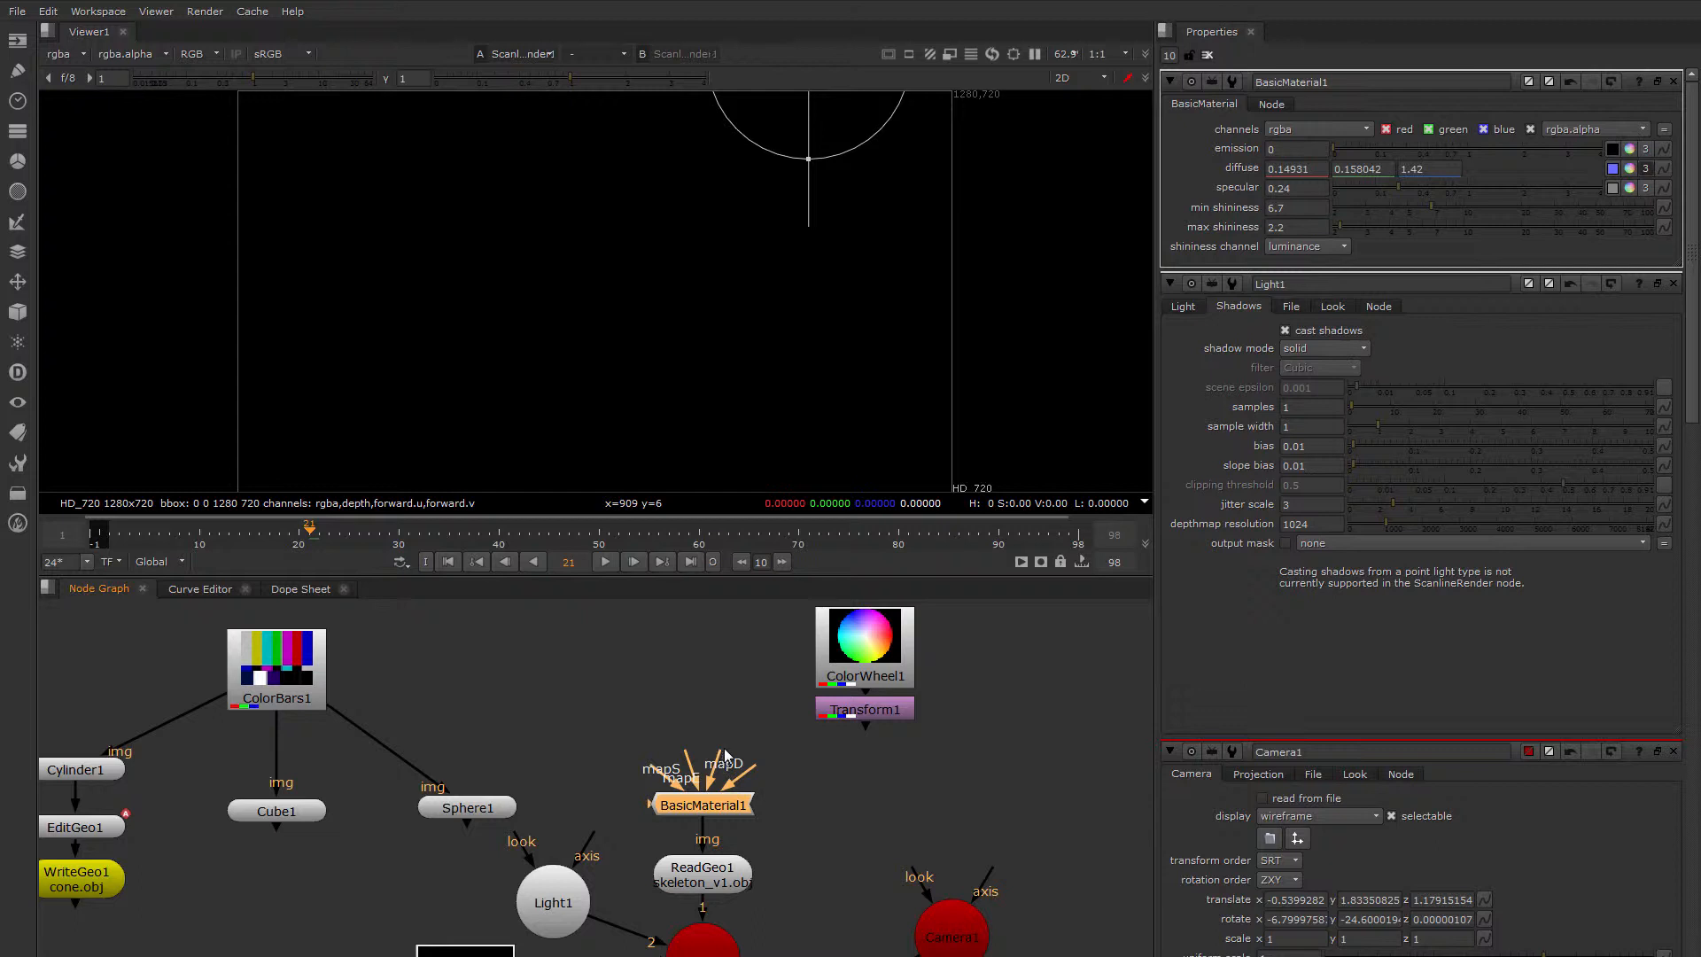
{"action": "left_click_drag", "start_coordinate": [725, 755], "coordinate": [861, 703]}
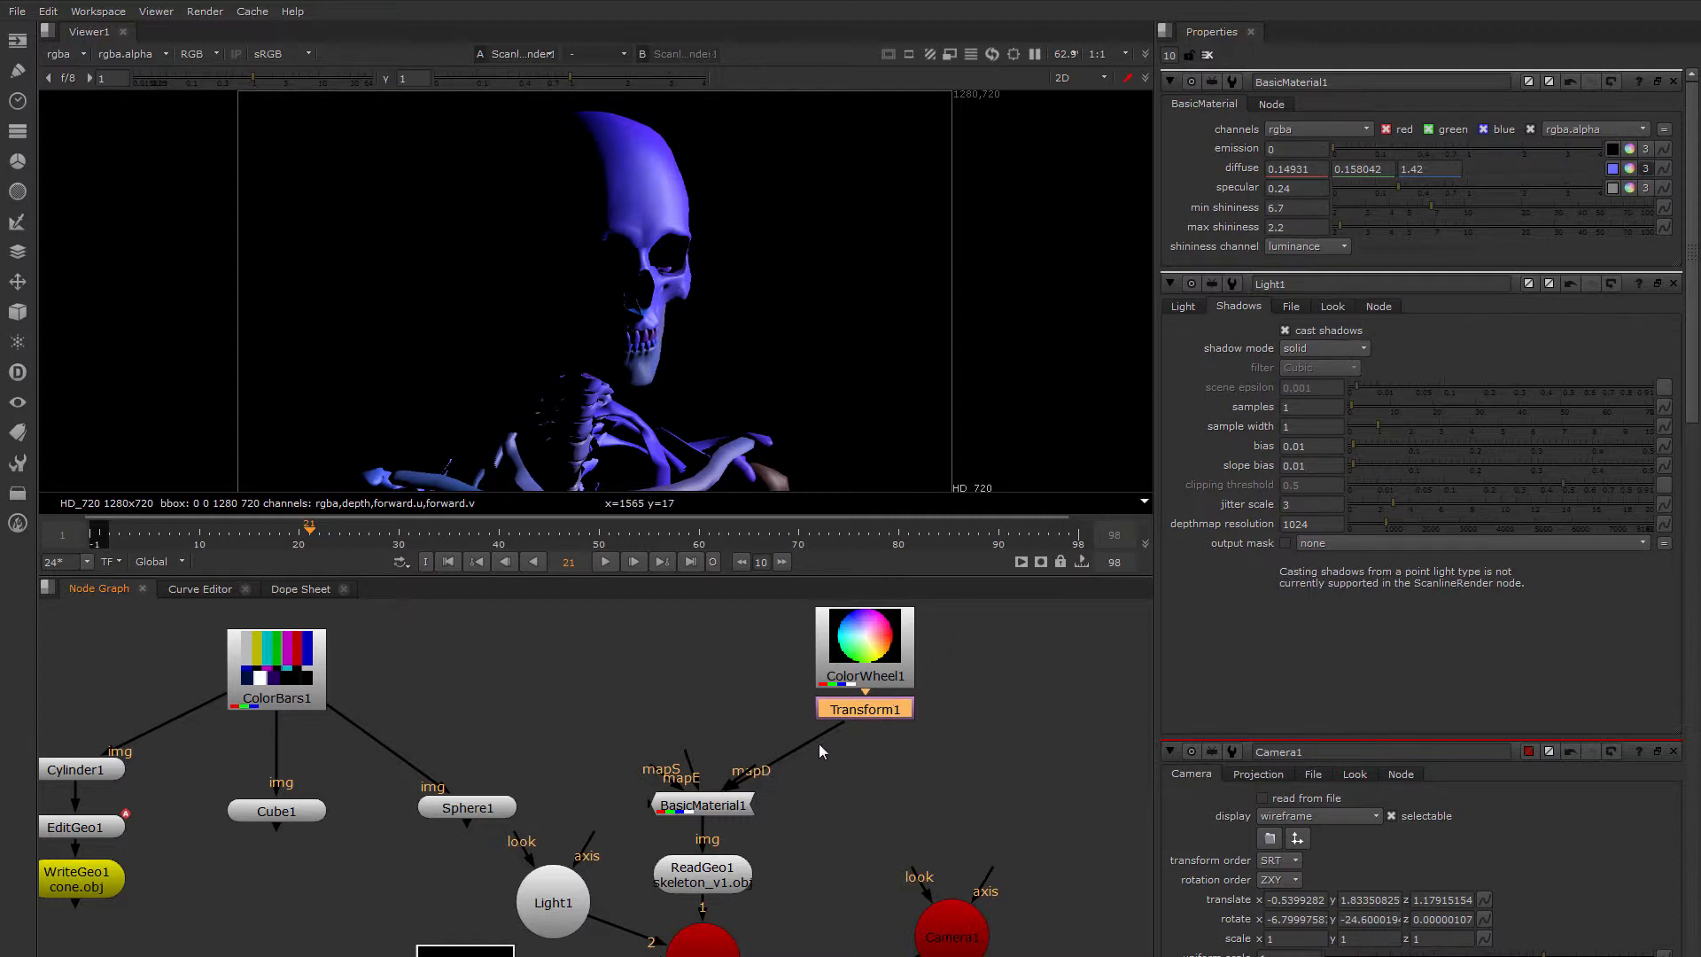
{"action": "left_click_drag", "start_coordinate": [714, 778], "coordinate": [850, 715]}
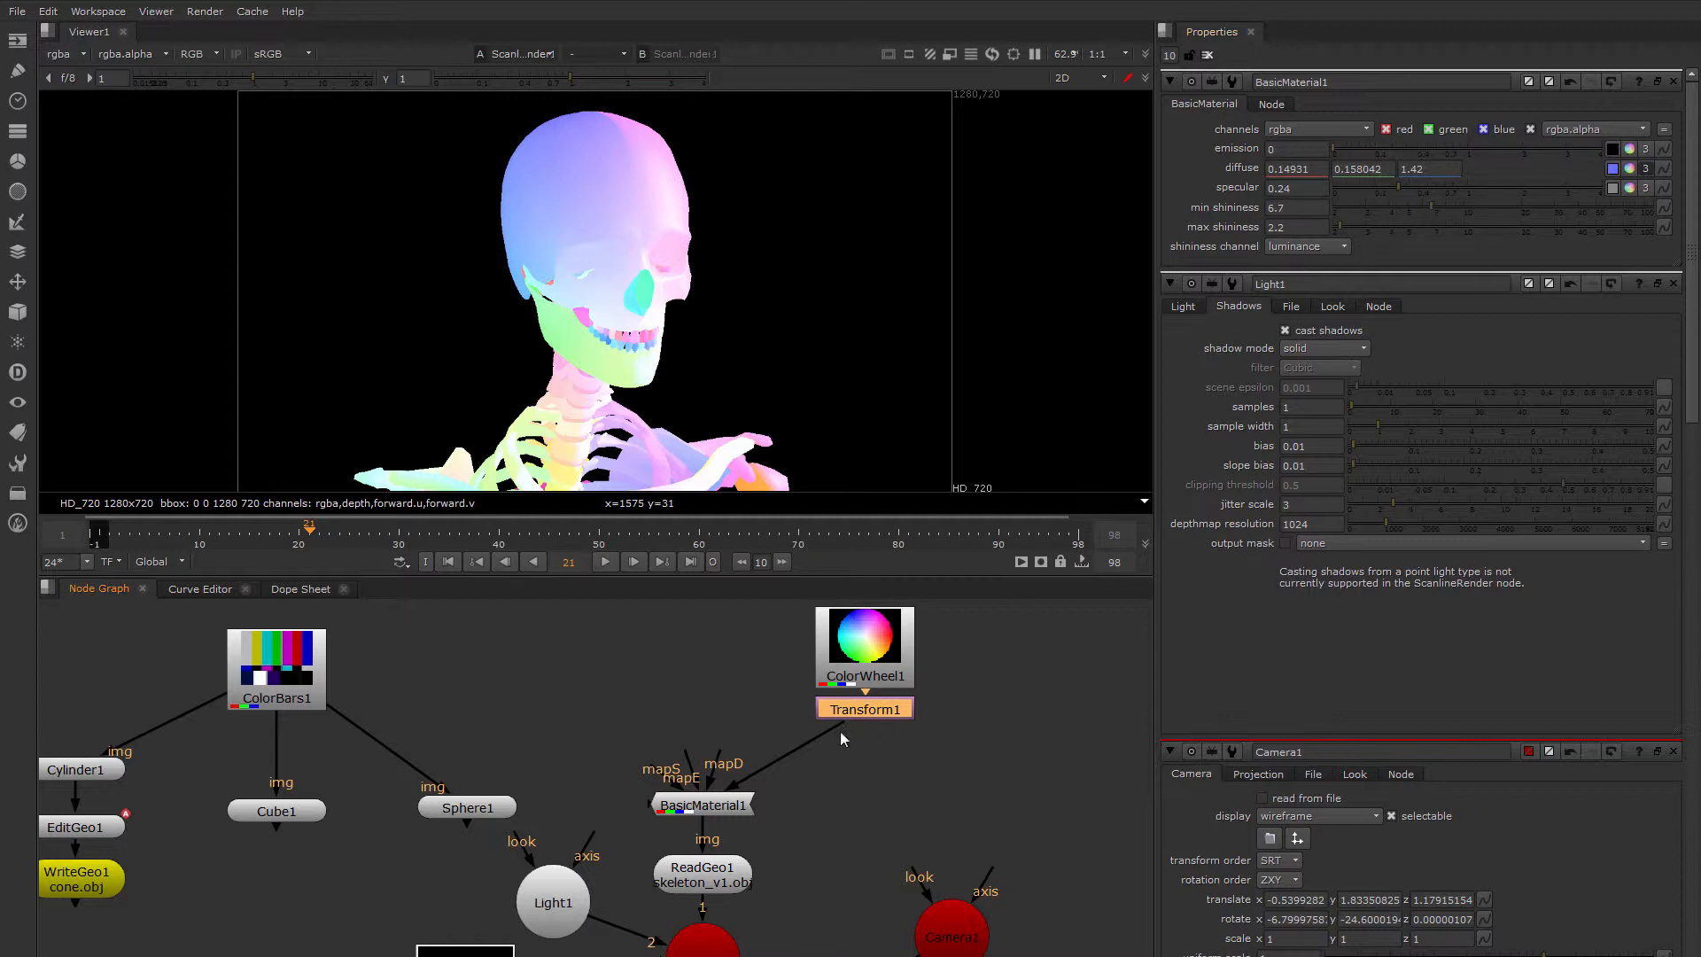
{"action": "left_click_drag", "start_coordinate": [838, 730], "coordinate": [727, 773]}
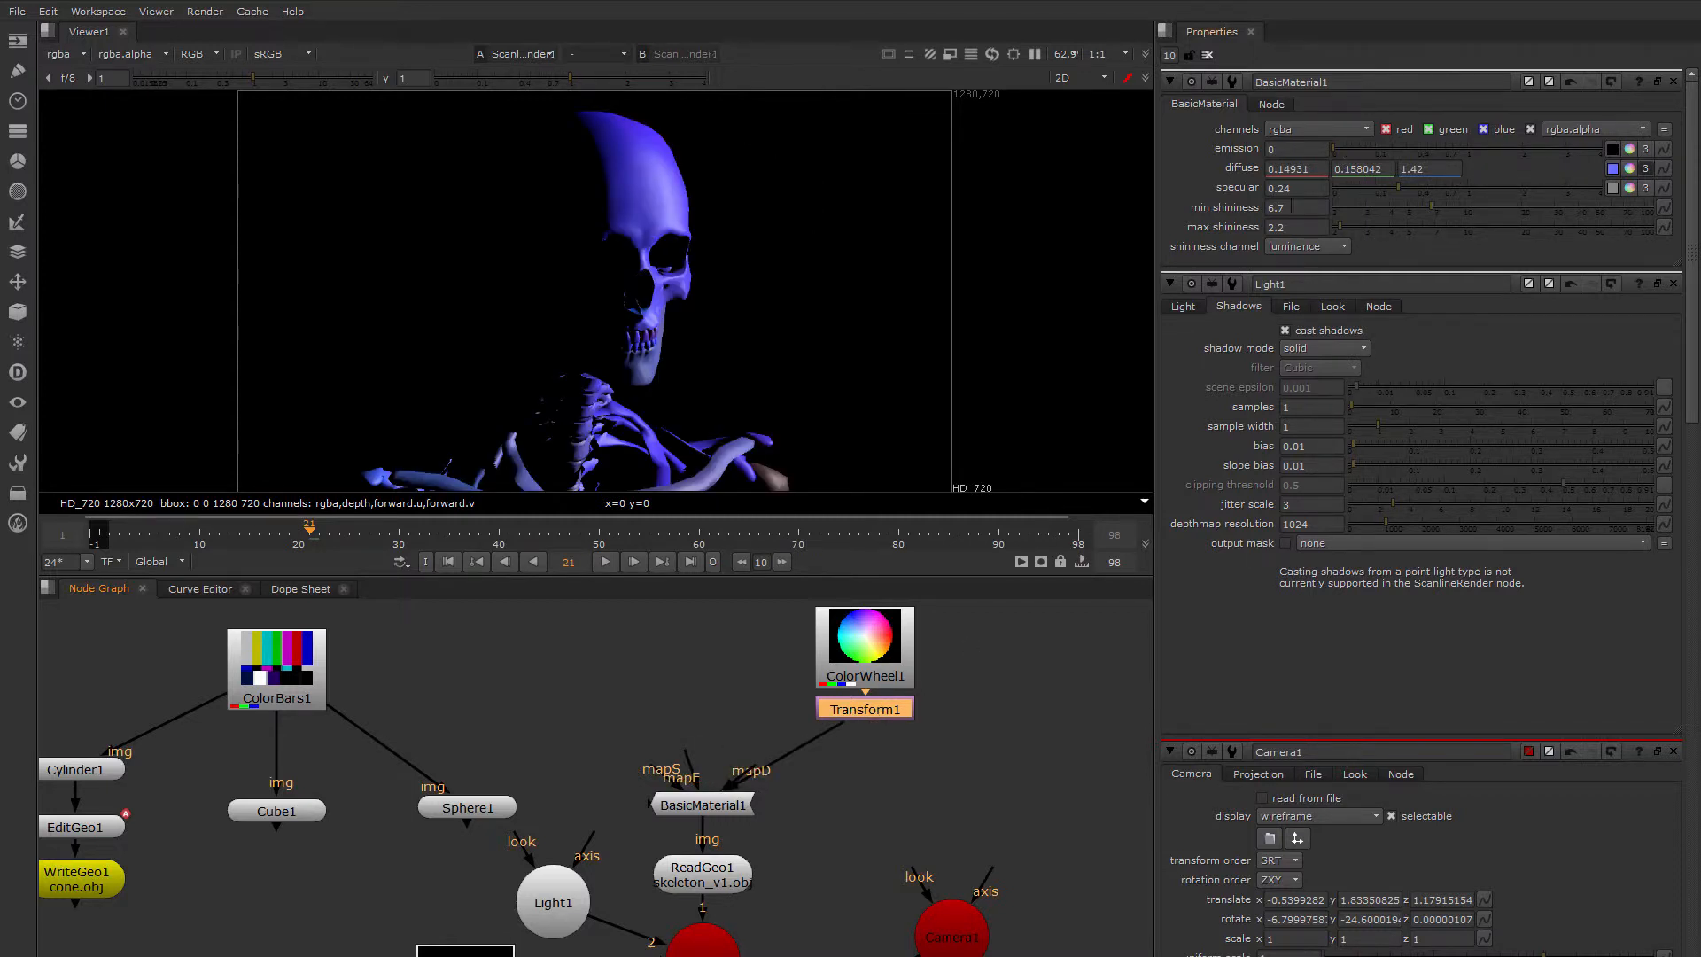
Try scaling the colour wheel map down to 0.59 in Transform1
{"action": "double_click", "coordinate": [876, 711]}
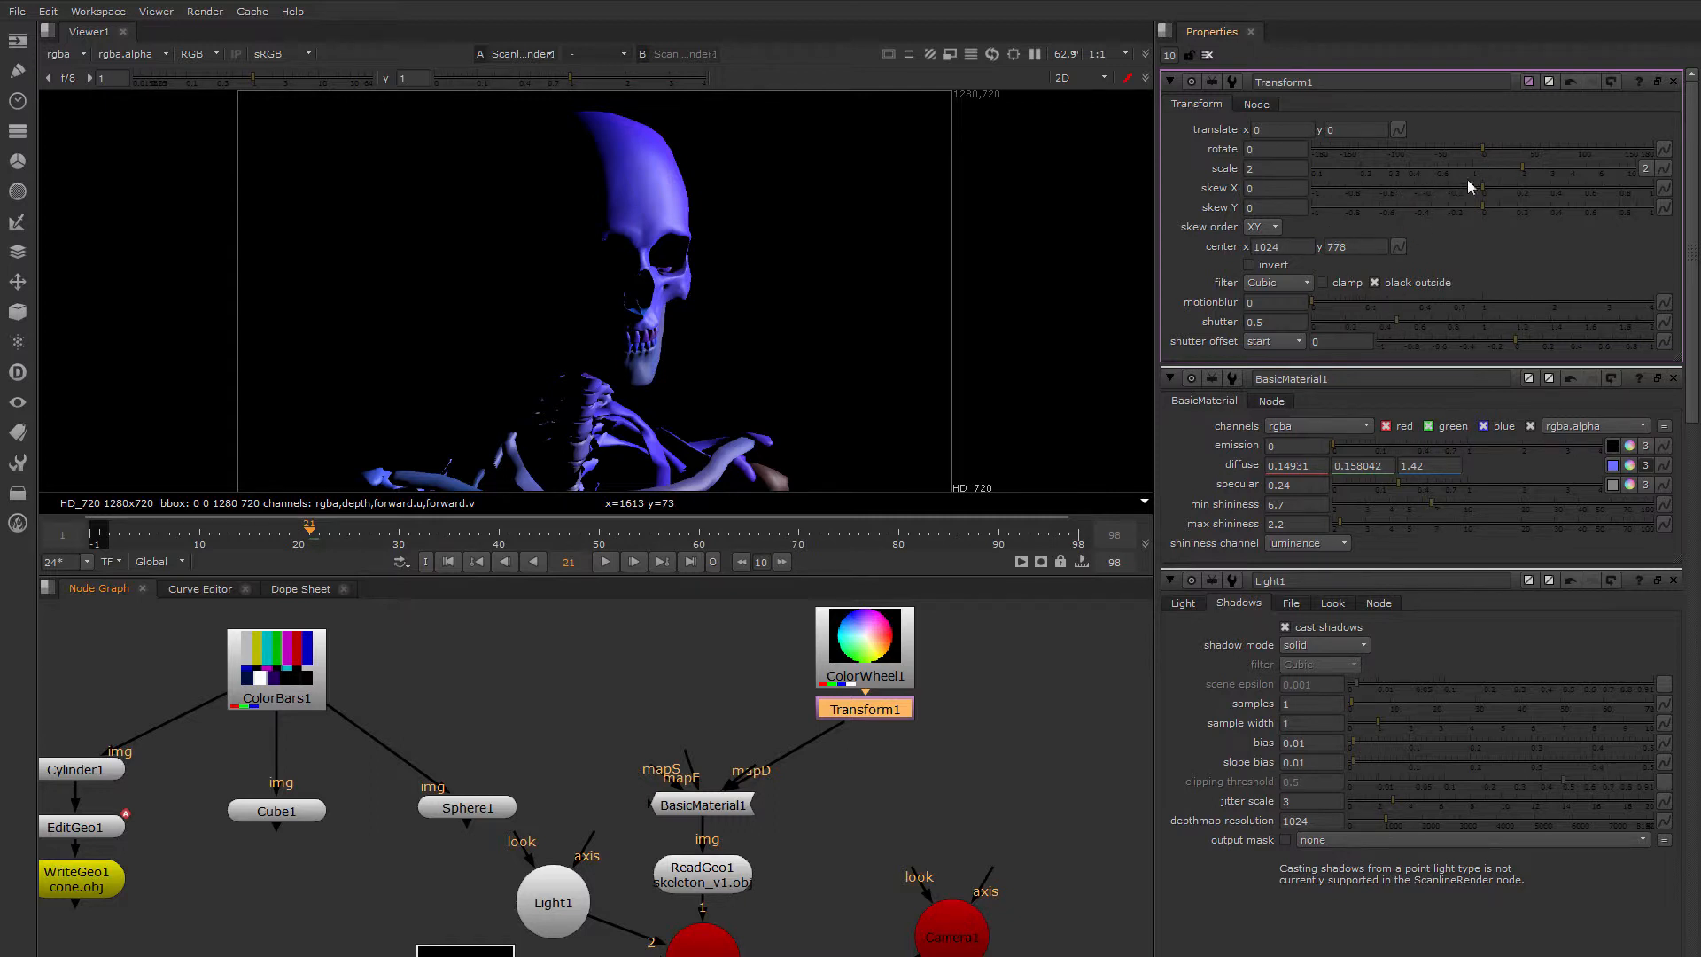
{"action": "left_click_drag", "start_coordinate": [1506, 169], "coordinate": [1437, 168]}
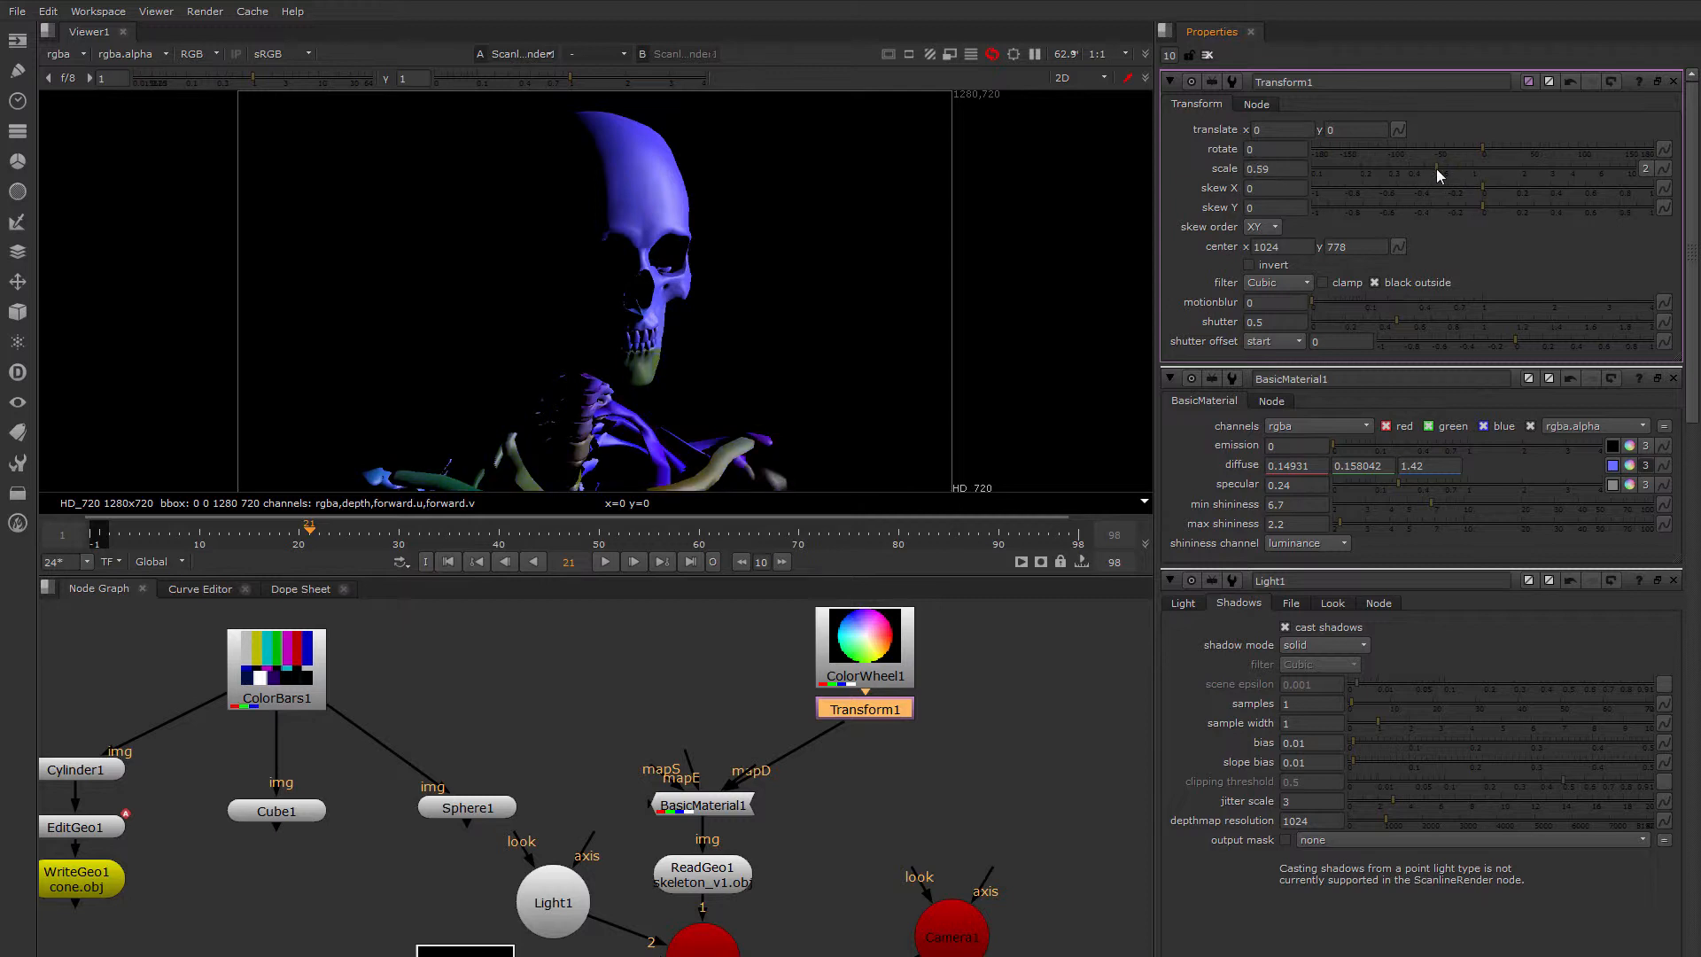
Brighten BasicMaterial1's diffuse colour, merge its channels into a single value and set it to 1
{"action": "double_click", "coordinate": [720, 813]}
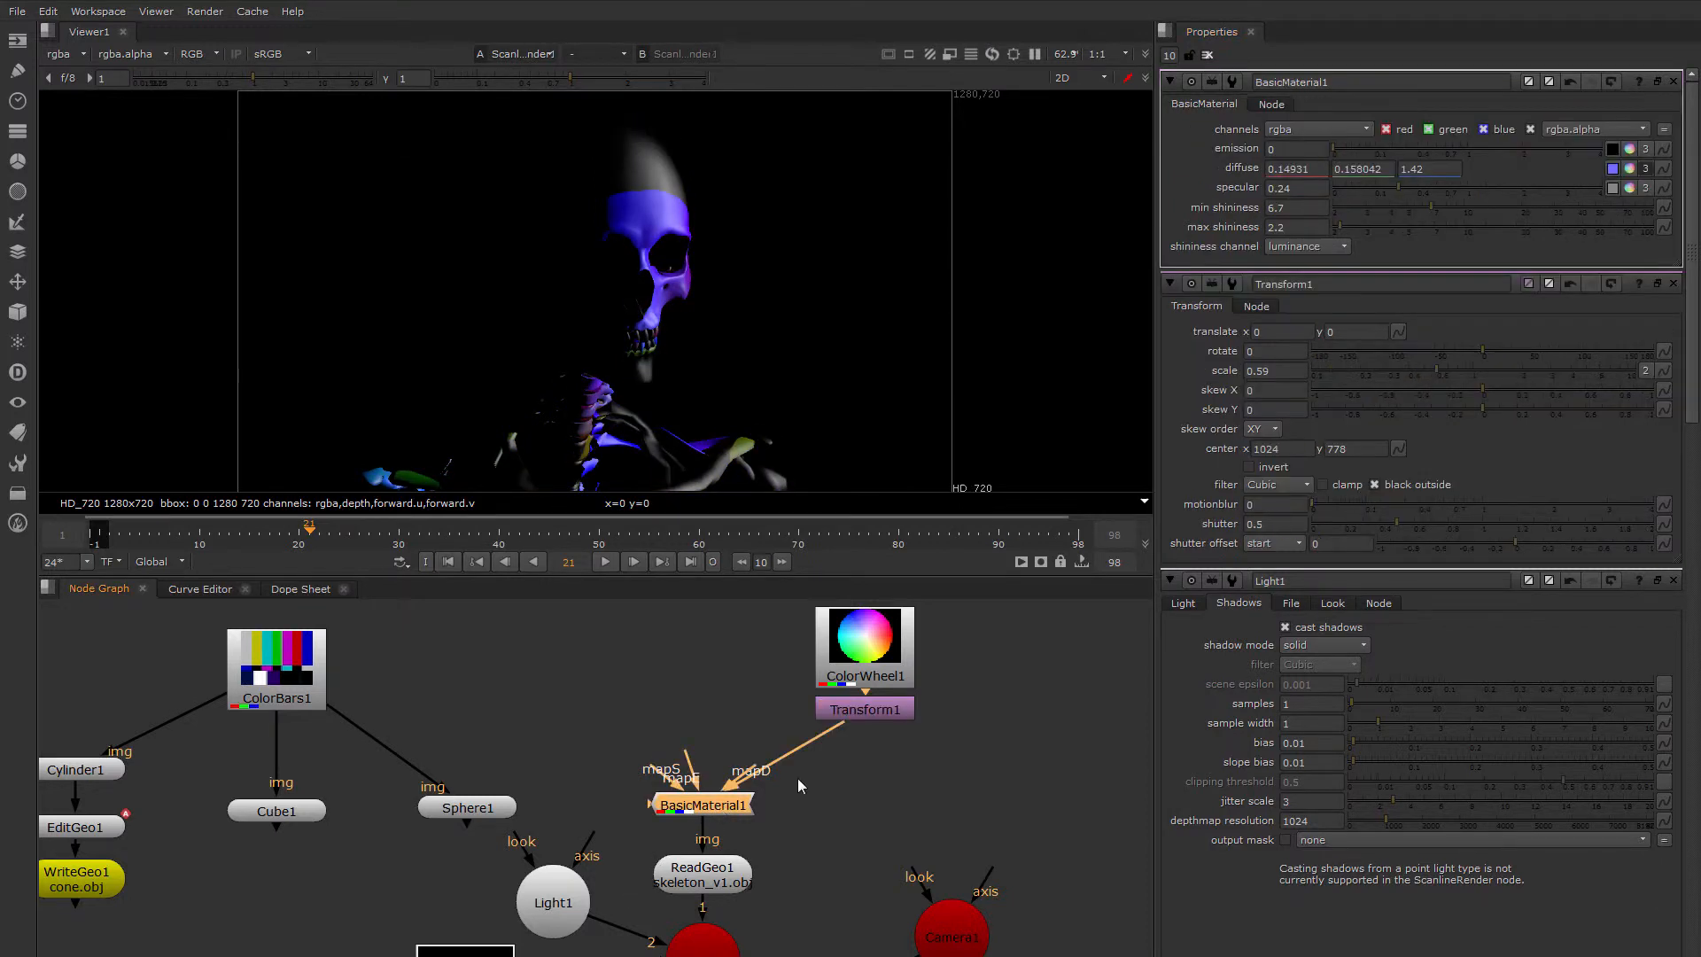
{"action": "left_click", "coordinate": [1630, 169]}
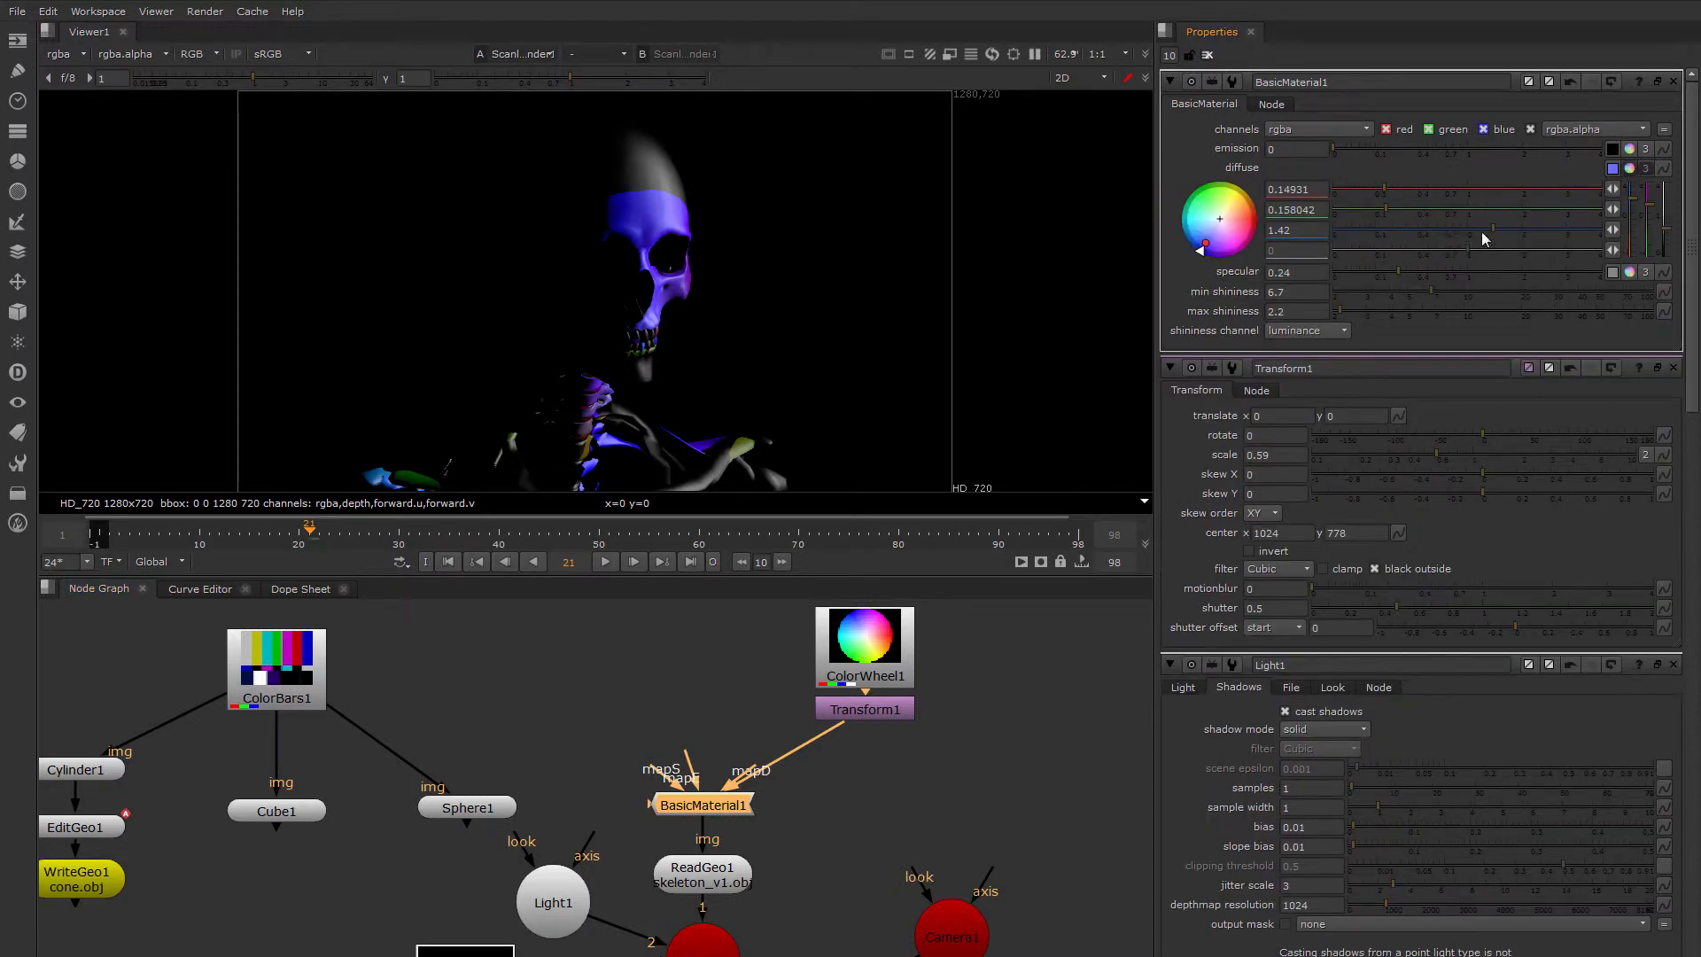
{"action": "left_click_drag", "start_coordinate": [1667, 229], "coordinate": [1666, 183]}
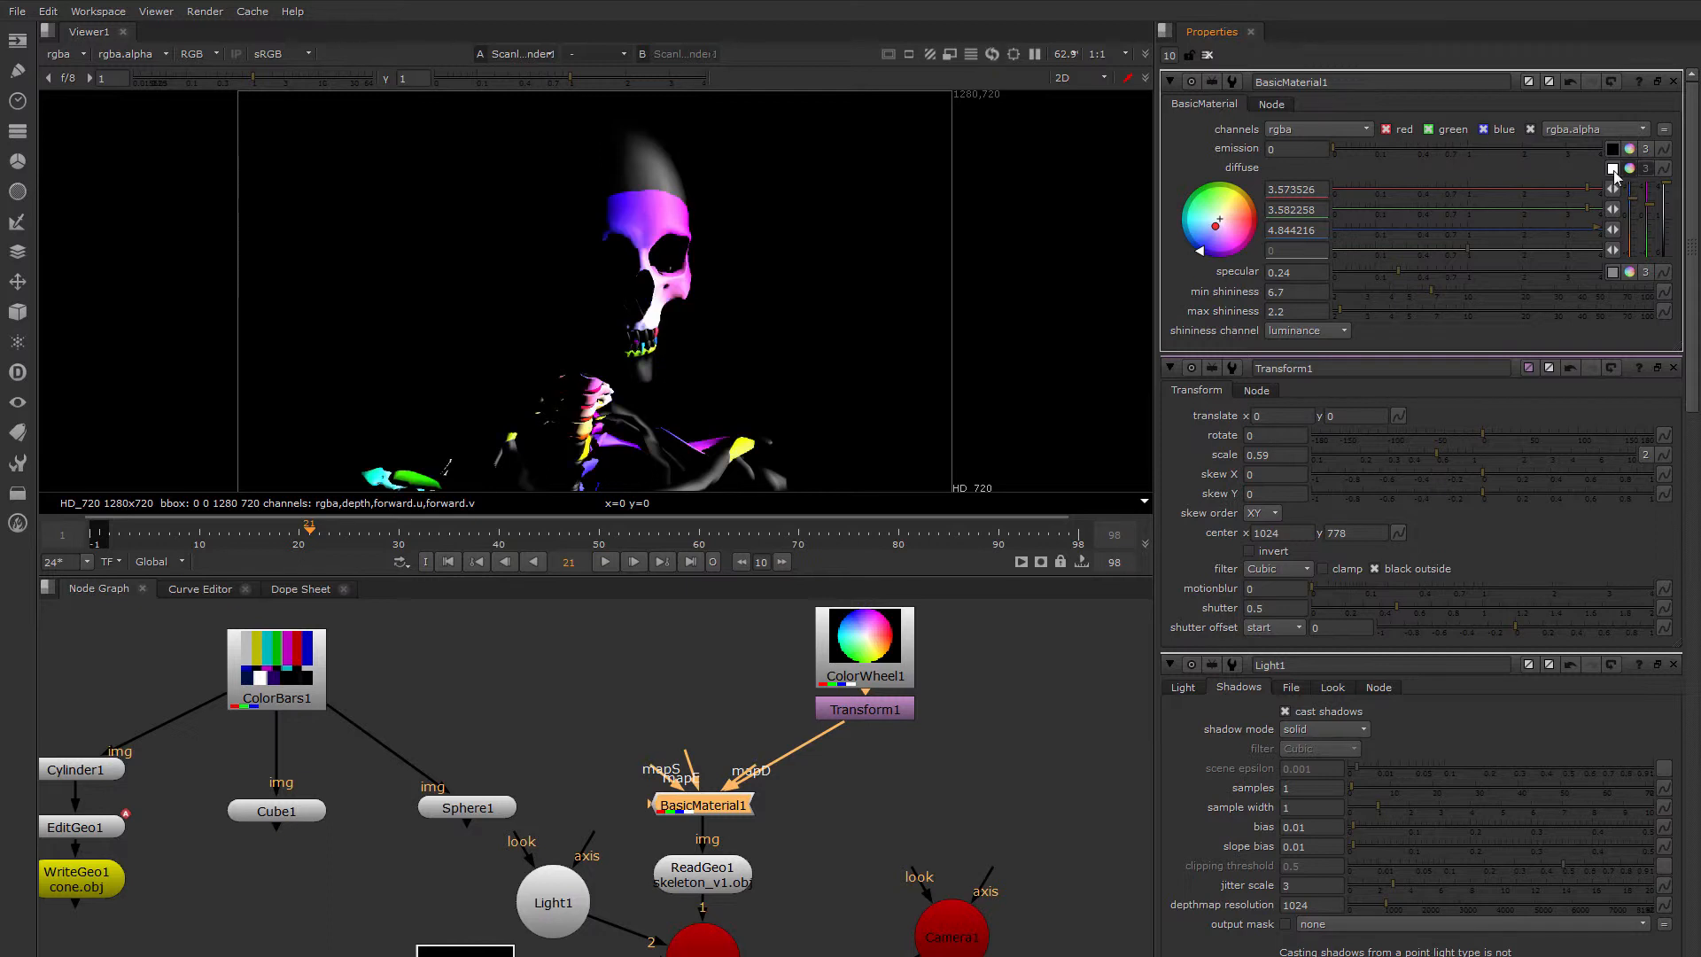
{"action": "left_click", "coordinate": [1630, 169]}
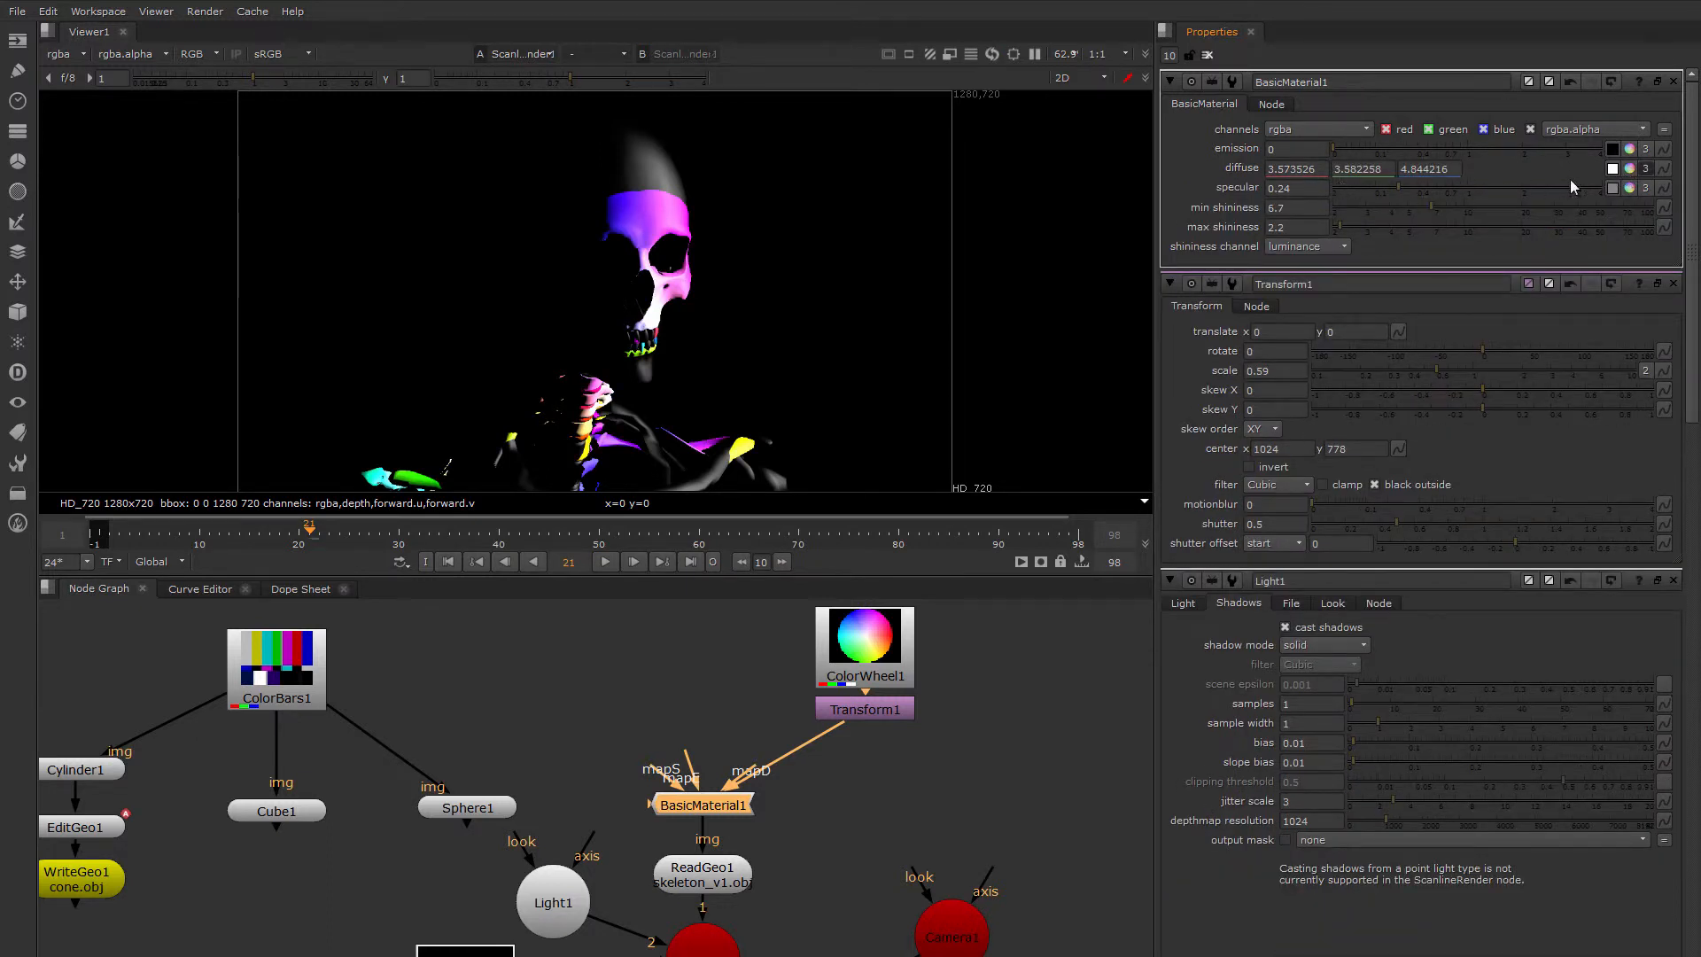
{"action": "left_click", "coordinate": [1645, 168]}
{"action": "double_click", "coordinate": [1318, 168]}
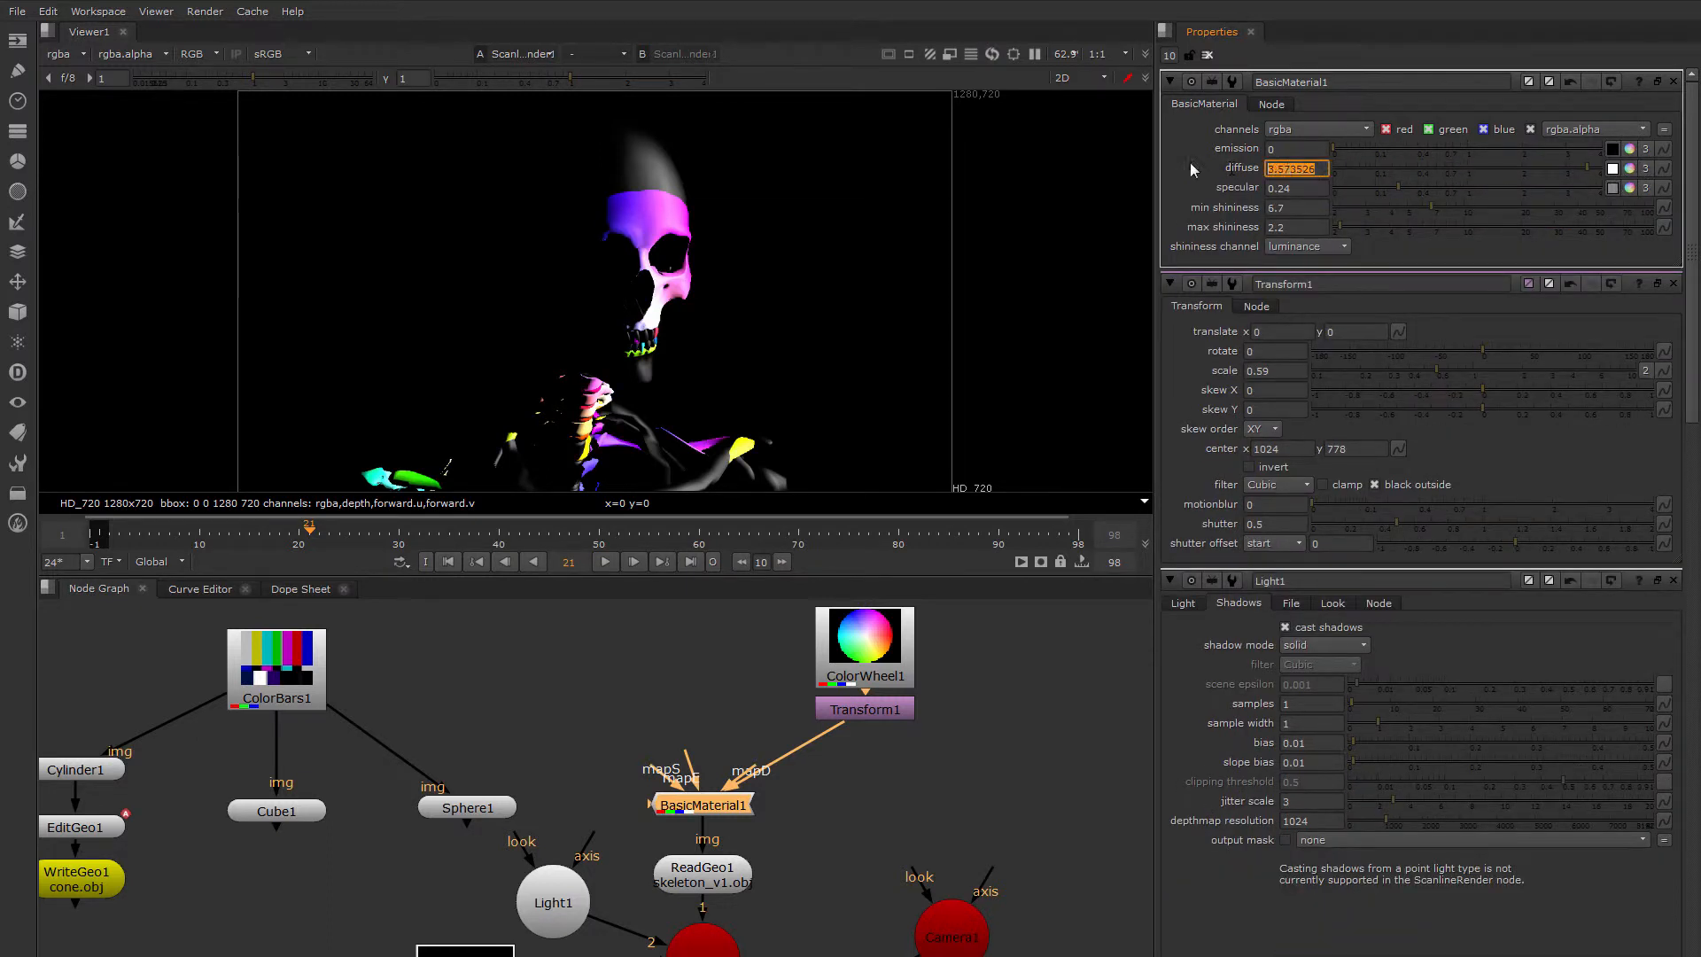
{"action": "type", "text": "1"}
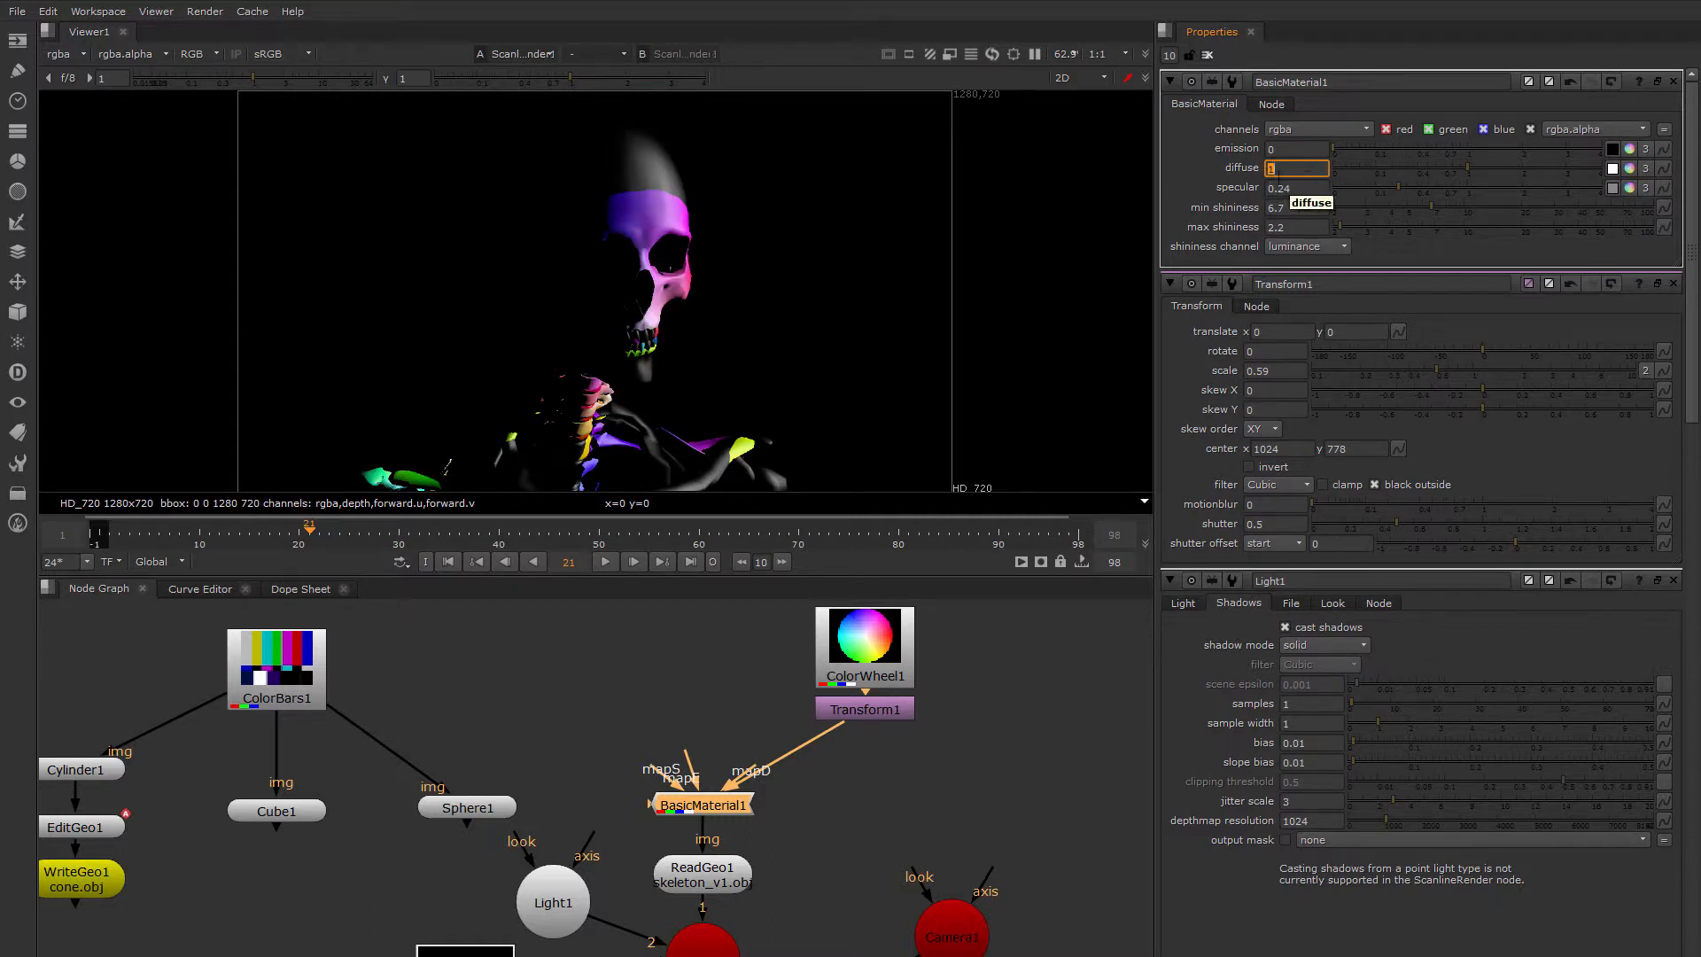
Scale the colour wheel map up to 1.8 in Transform1
{"action": "double_click", "coordinate": [864, 709]}
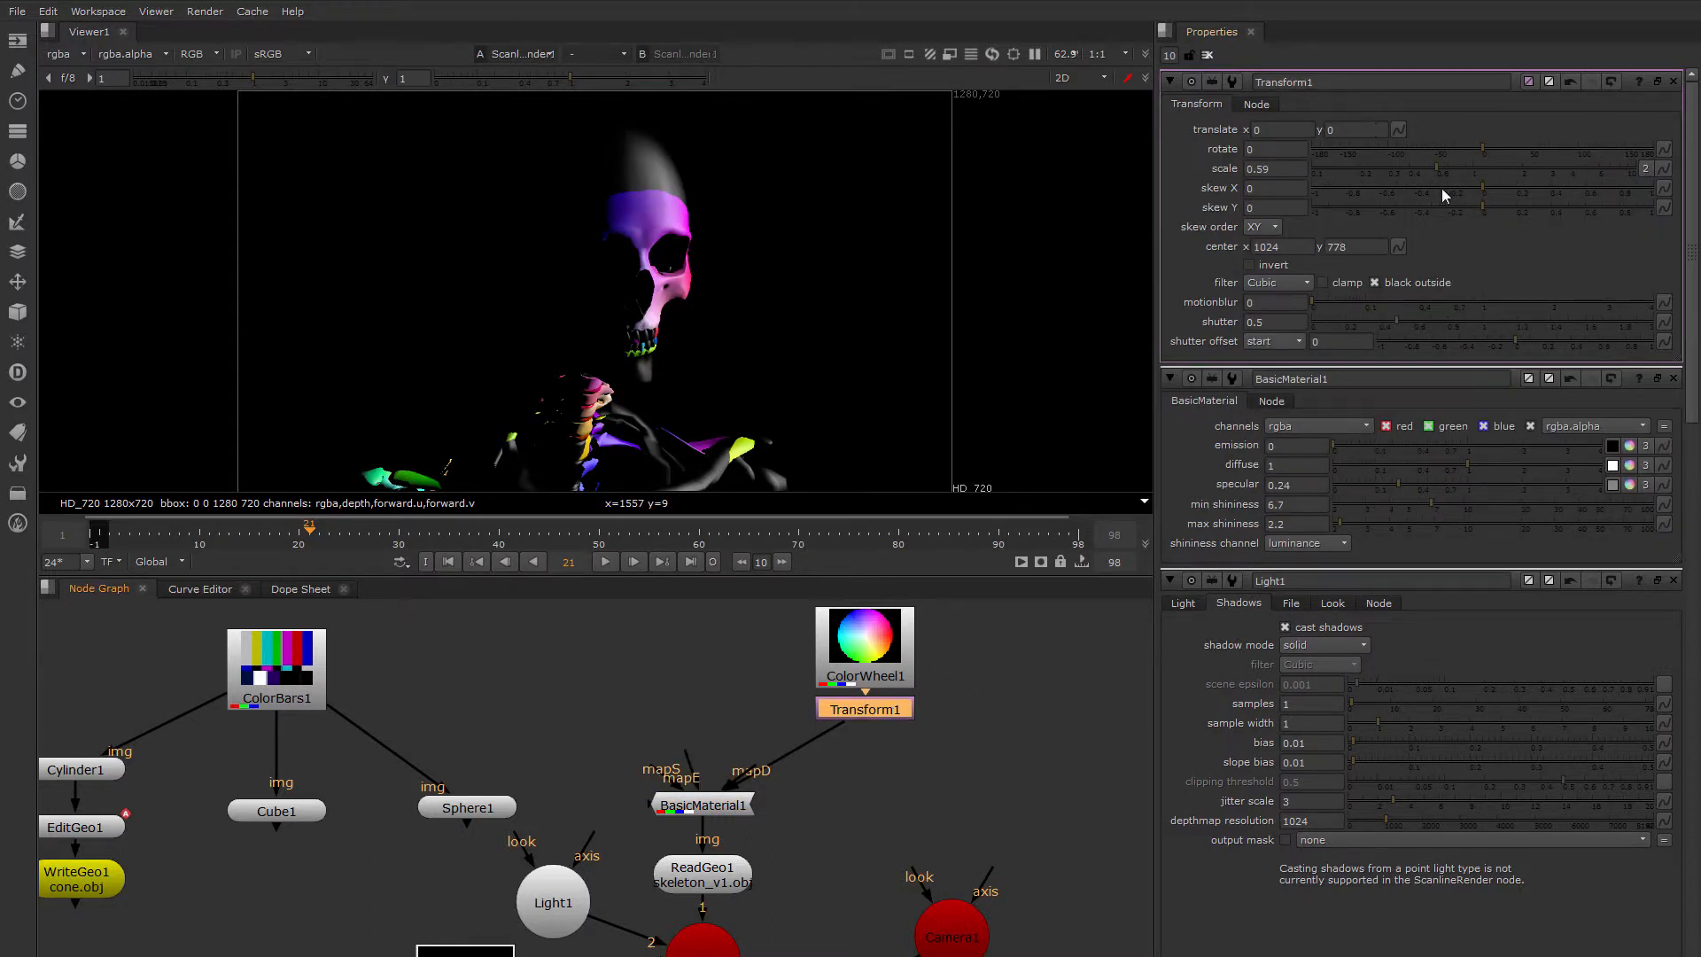
{"action": "left_click_drag", "start_coordinate": [1437, 168], "coordinate": [1494, 170]}
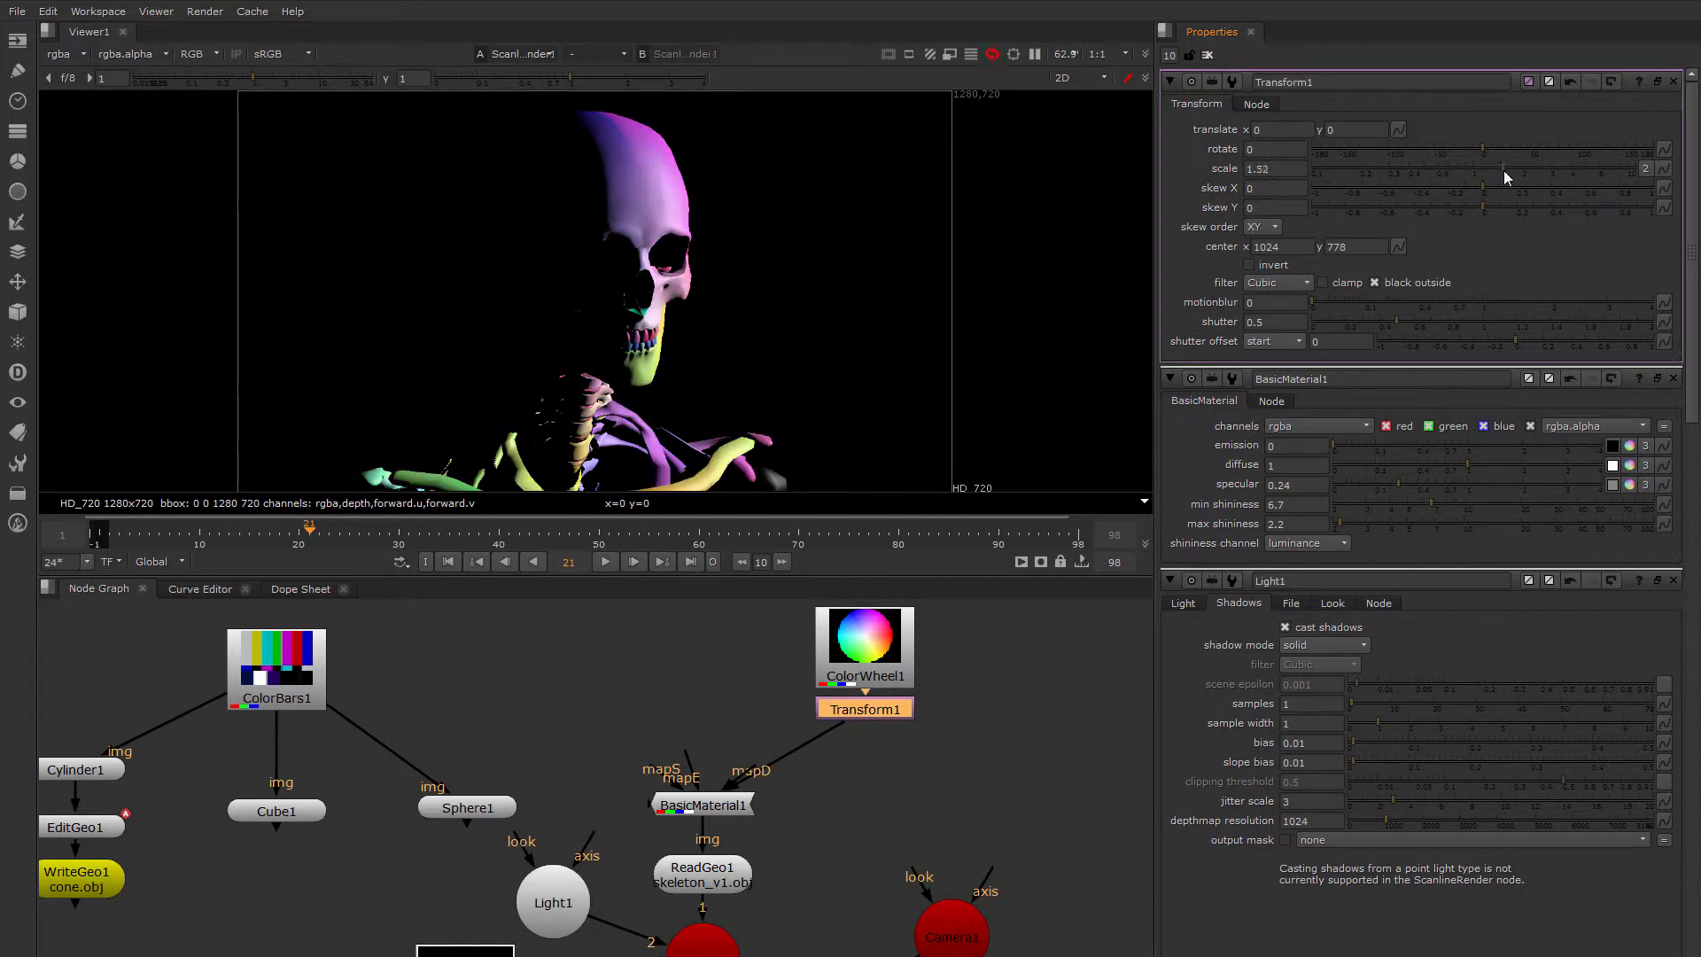
{"action": "left_click_drag", "start_coordinate": [1513, 171], "coordinate": [1516, 170]}
{"action": "left_click", "coordinate": [945, 737]}
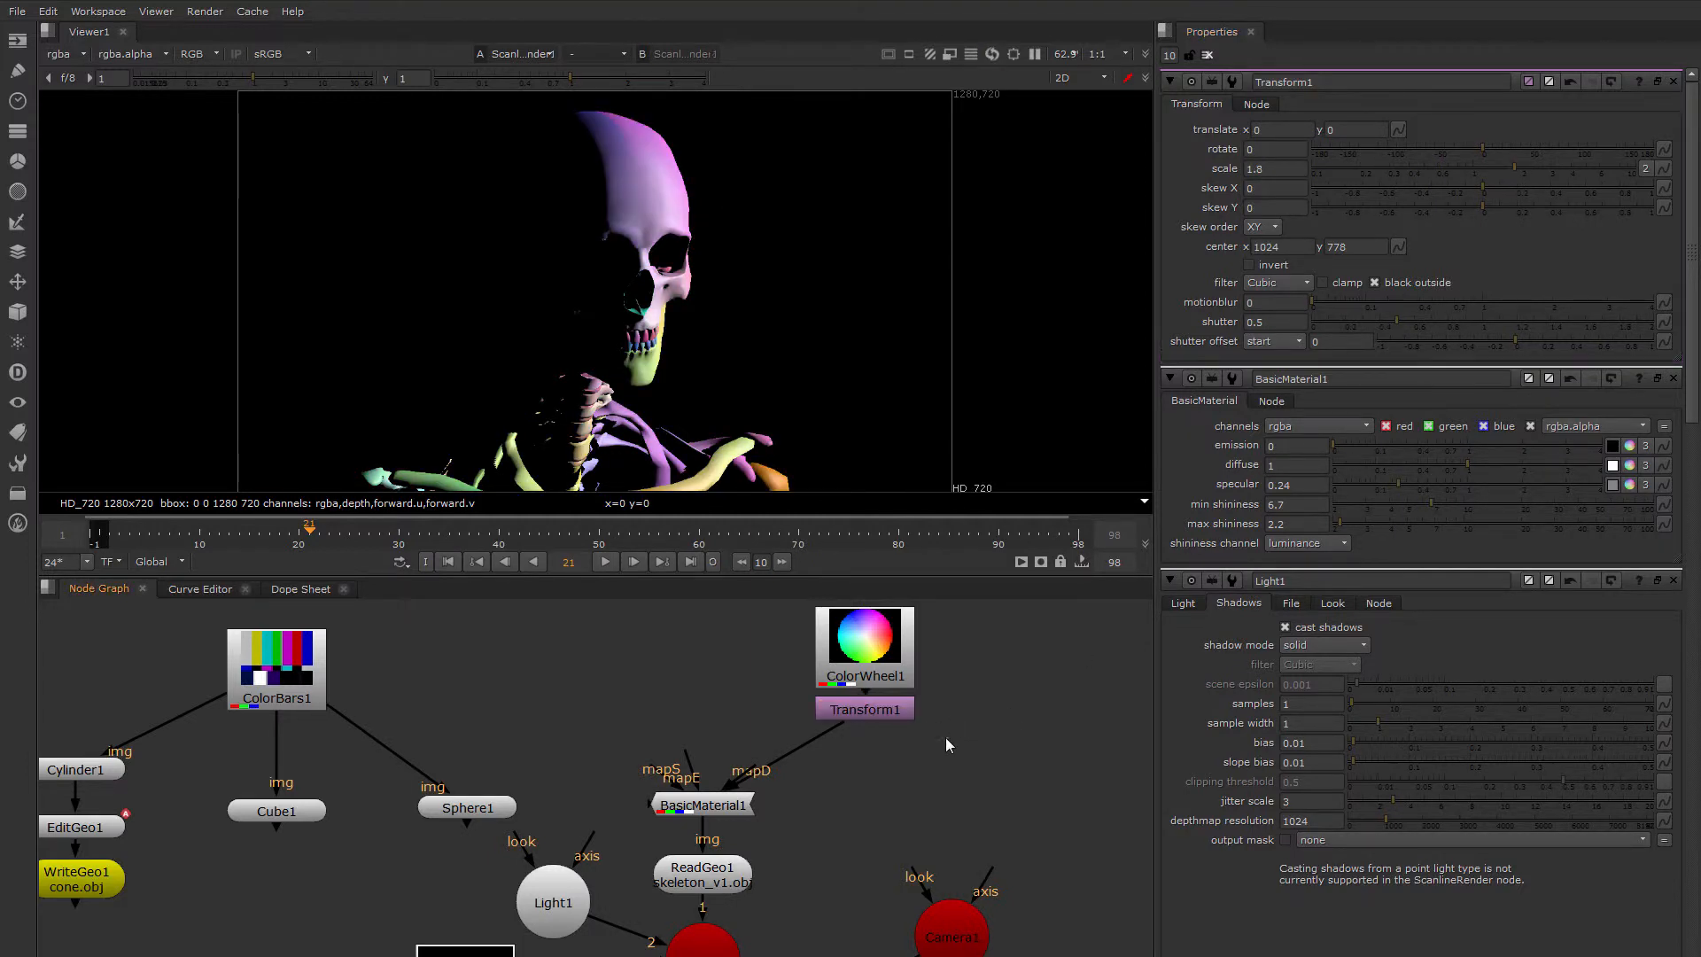
Try BasicMaterial1's diffuse at 0.5 and 0.04, and raise it to 1.02
{"action": "double_click", "coordinate": [734, 805]}
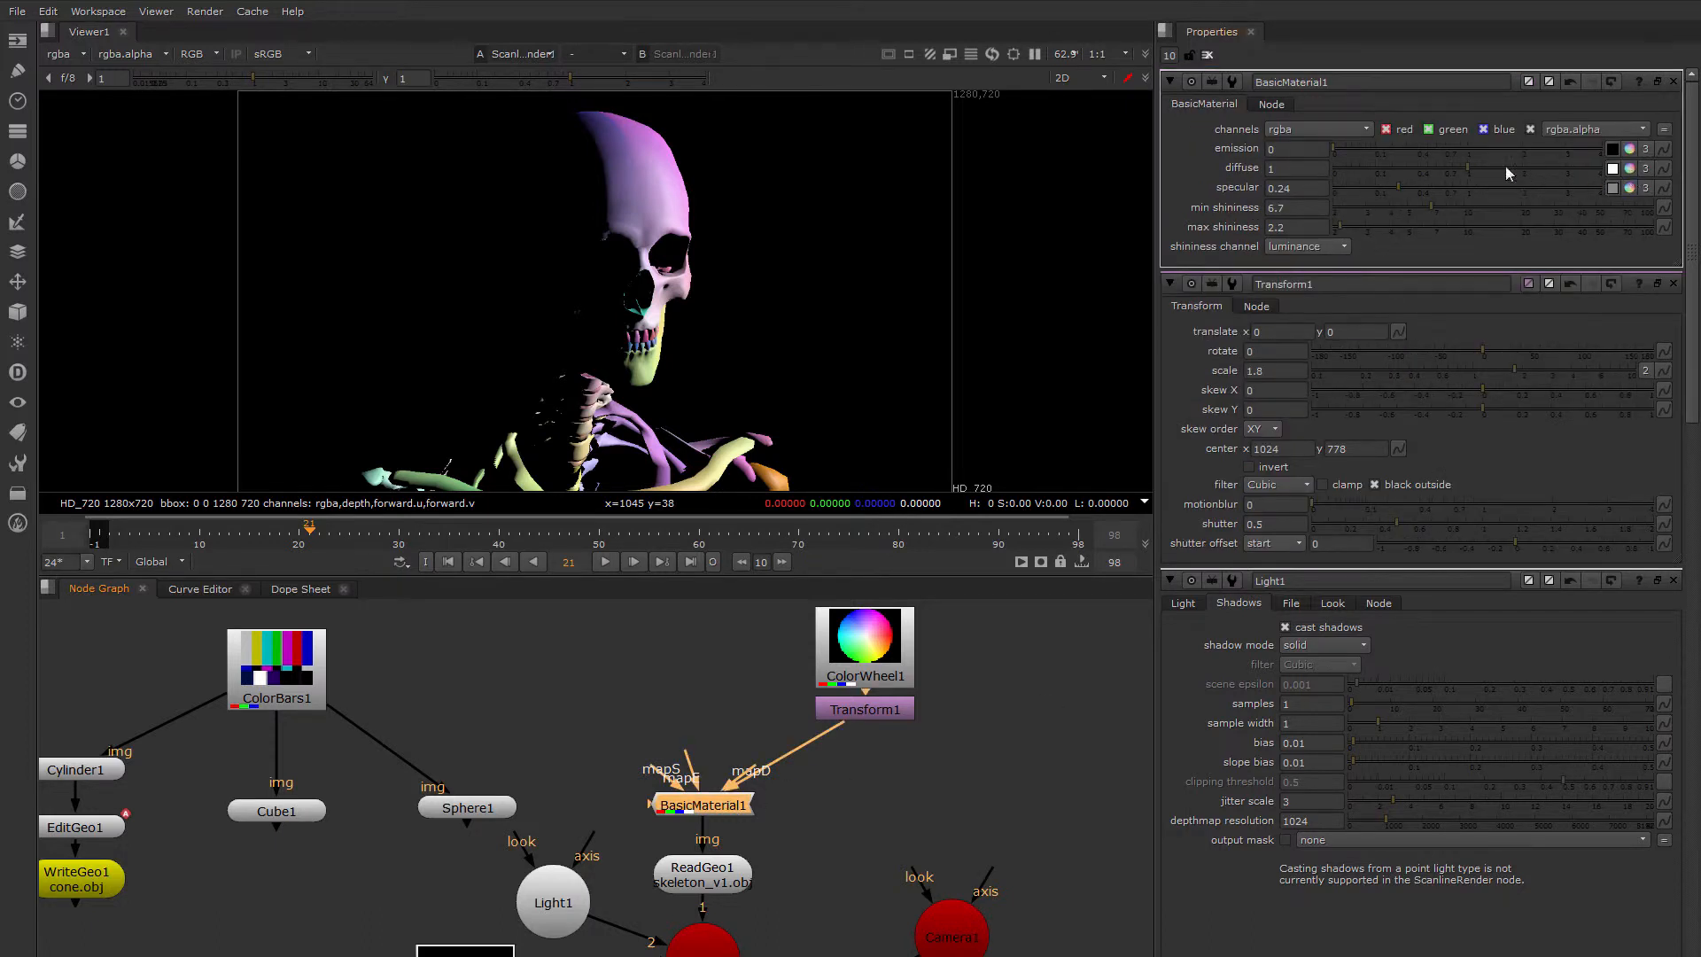
{"action": "left_click", "coordinate": [1427, 168]}
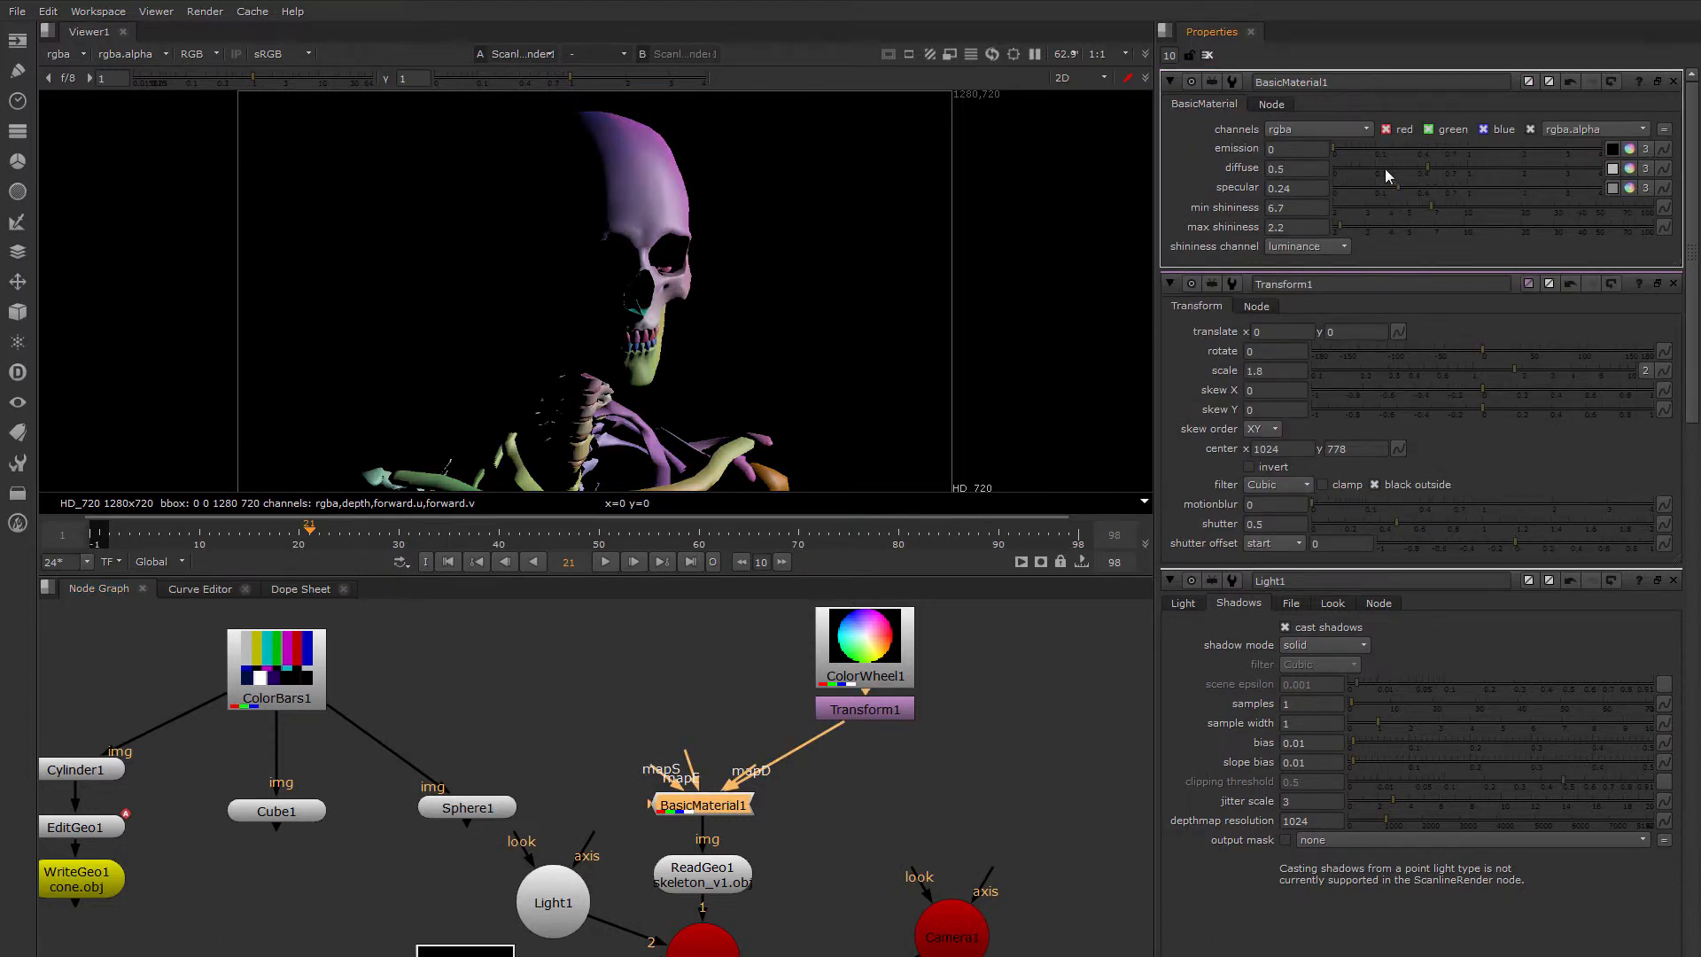
{"action": "left_click", "coordinate": [1385, 168]}
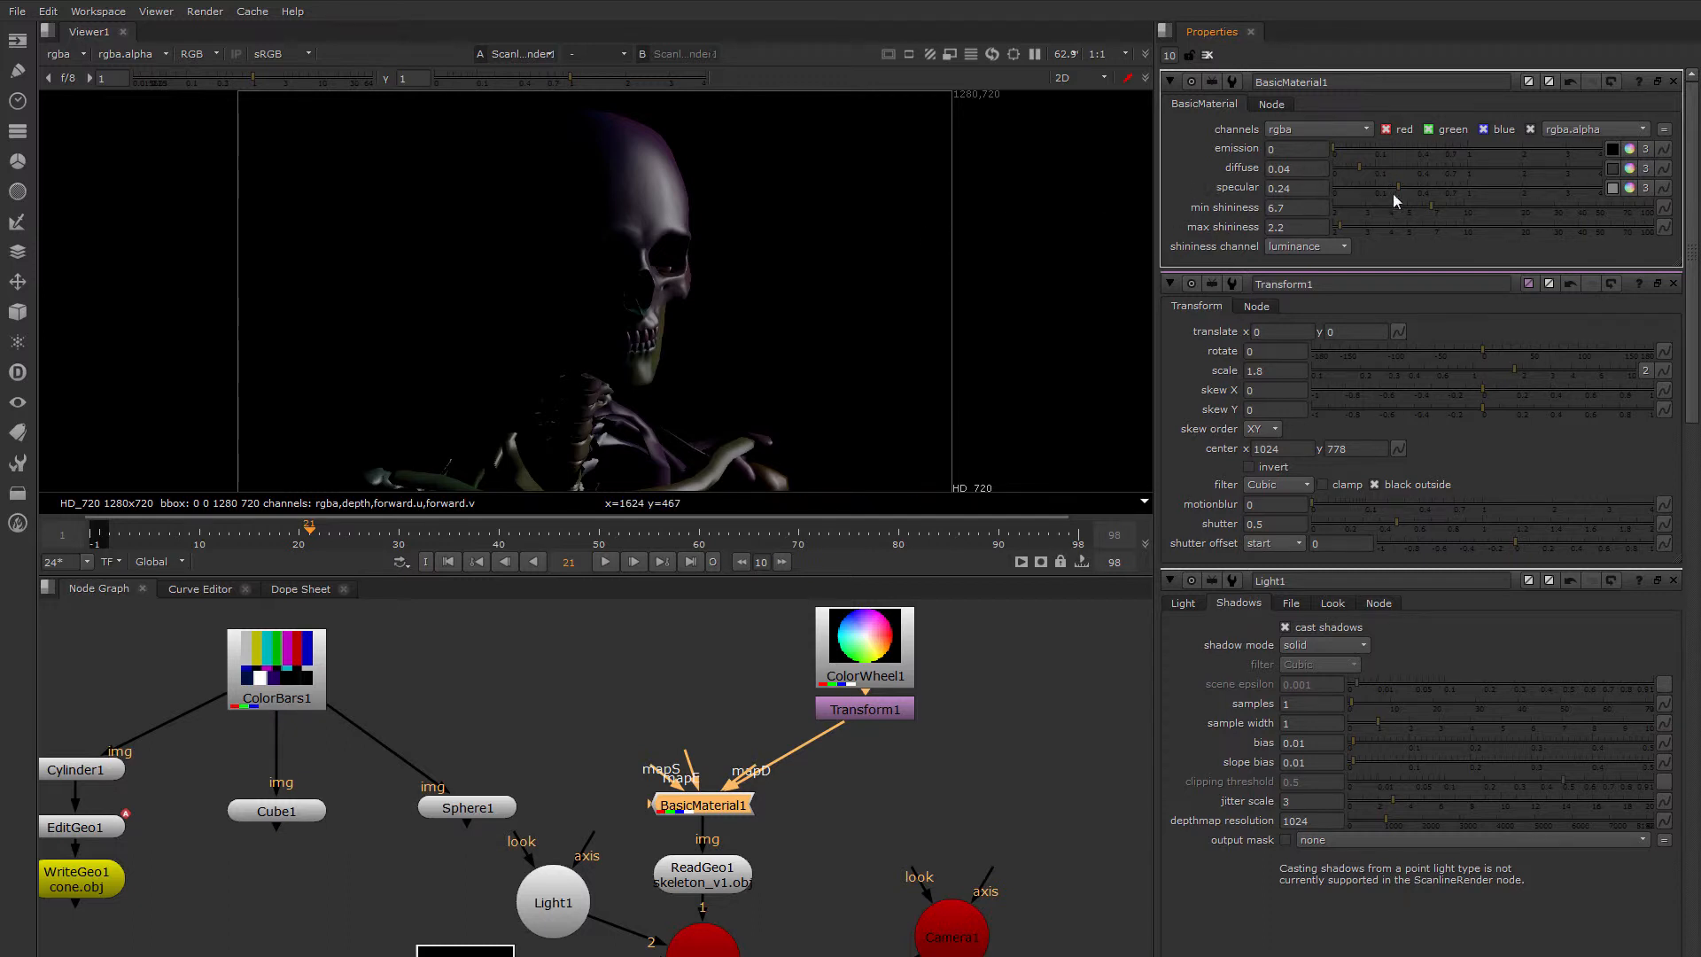
{"action": "left_click", "coordinate": [1468, 166]}
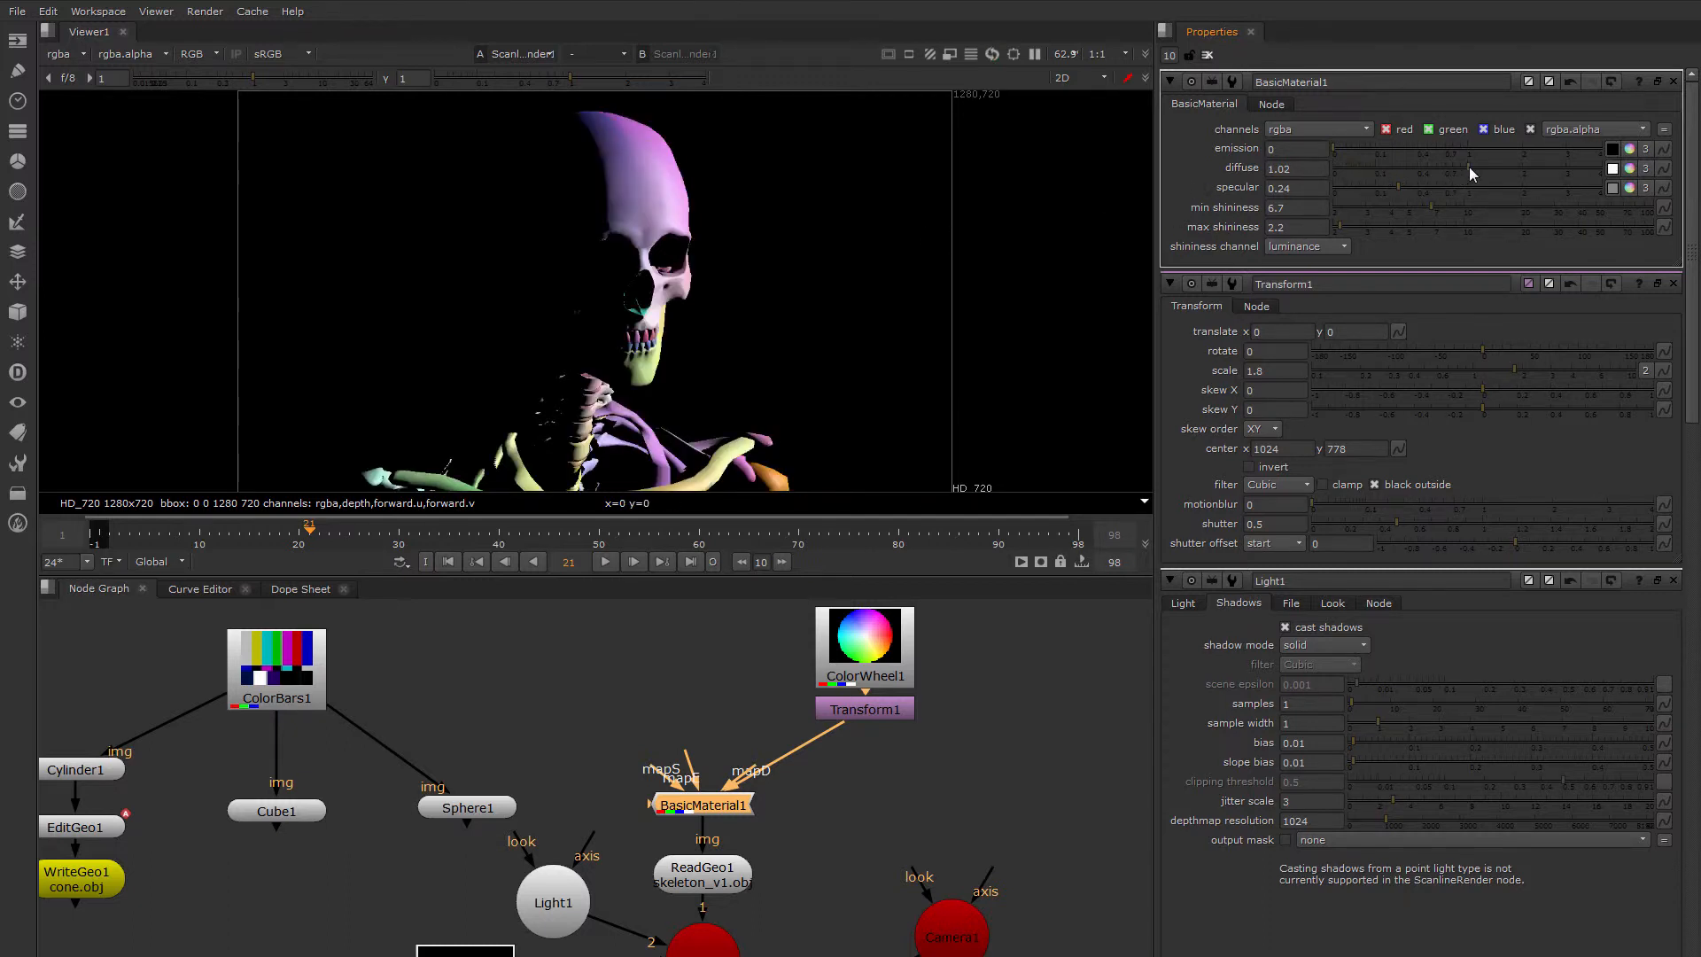
Try moving Transform1's connection from mapD to the unnamed main input of BasicMaterial1
{"action": "left_click_drag", "start_coordinate": [754, 771], "coordinate": [717, 816]}
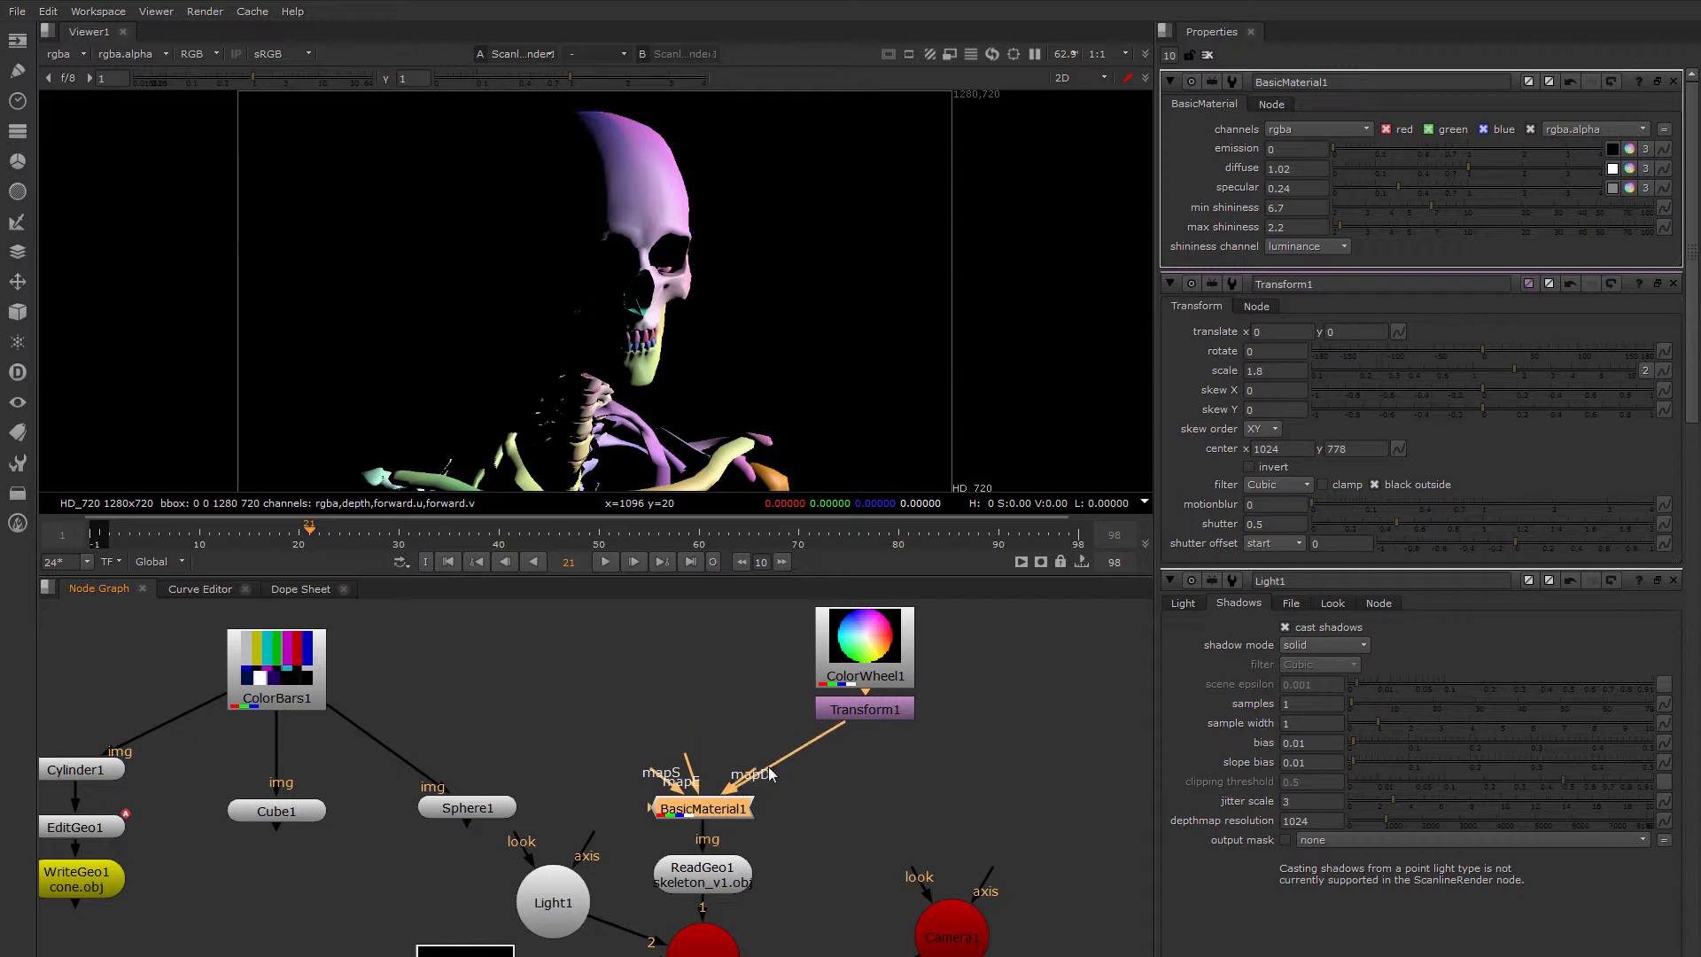
{"action": "left_click_drag", "start_coordinate": [826, 731], "coordinate": [861, 709]}
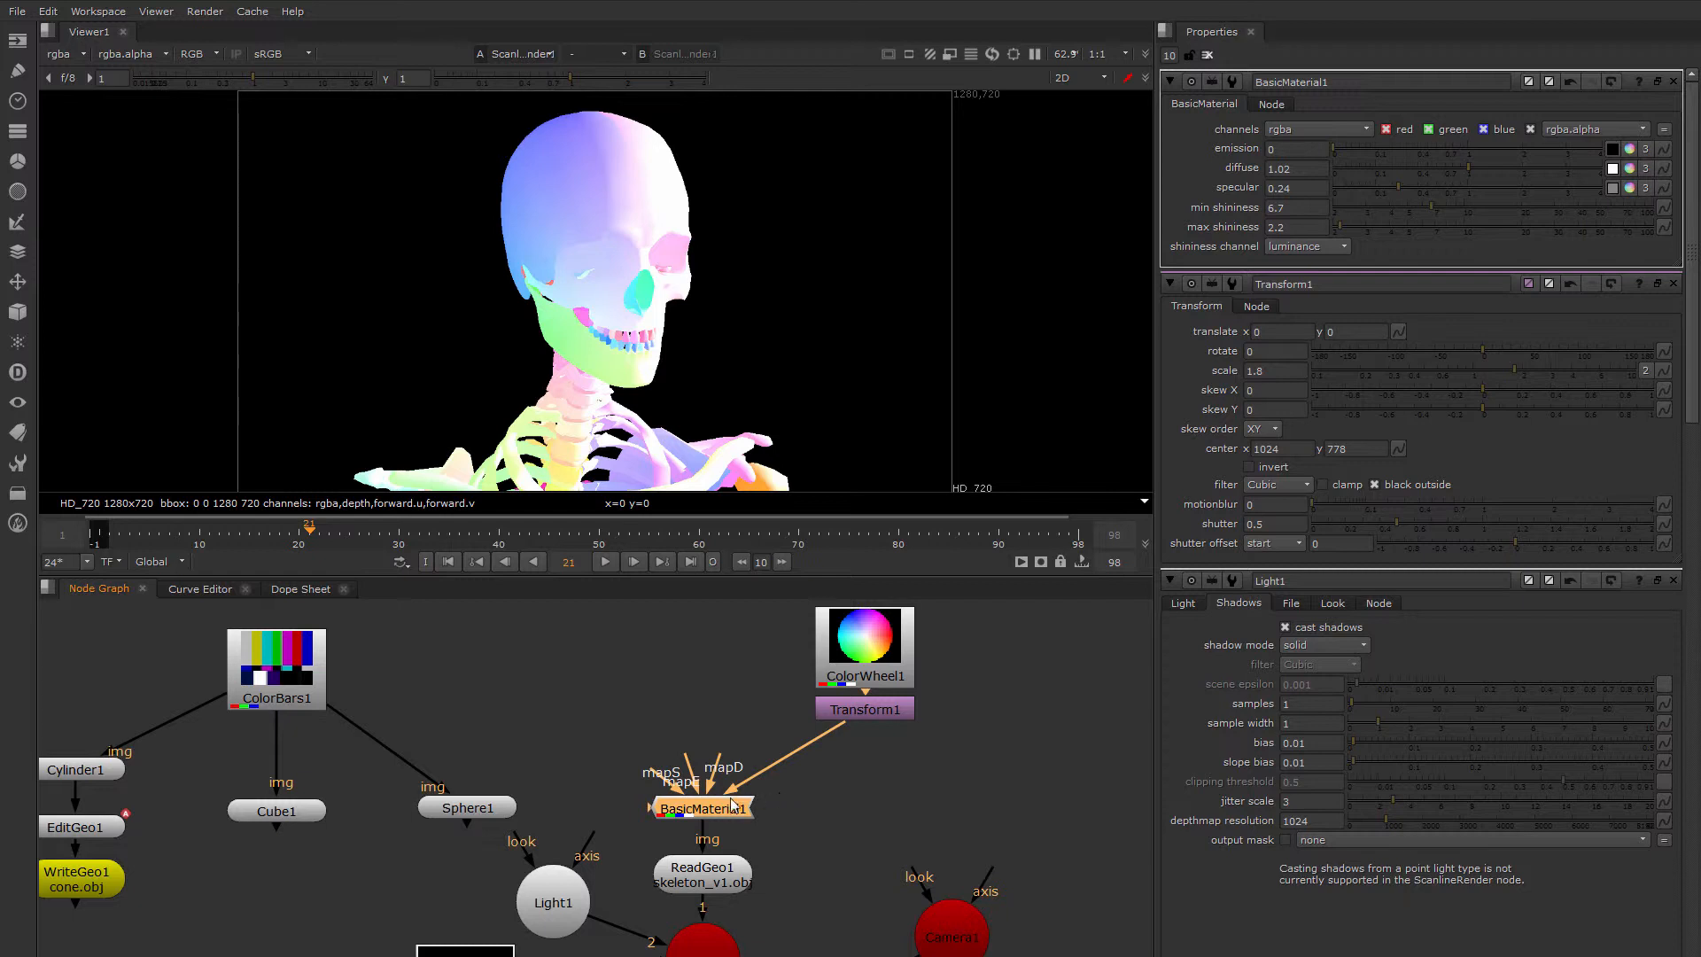
{"action": "left_click_drag", "start_coordinate": [721, 800], "coordinate": [717, 817]}
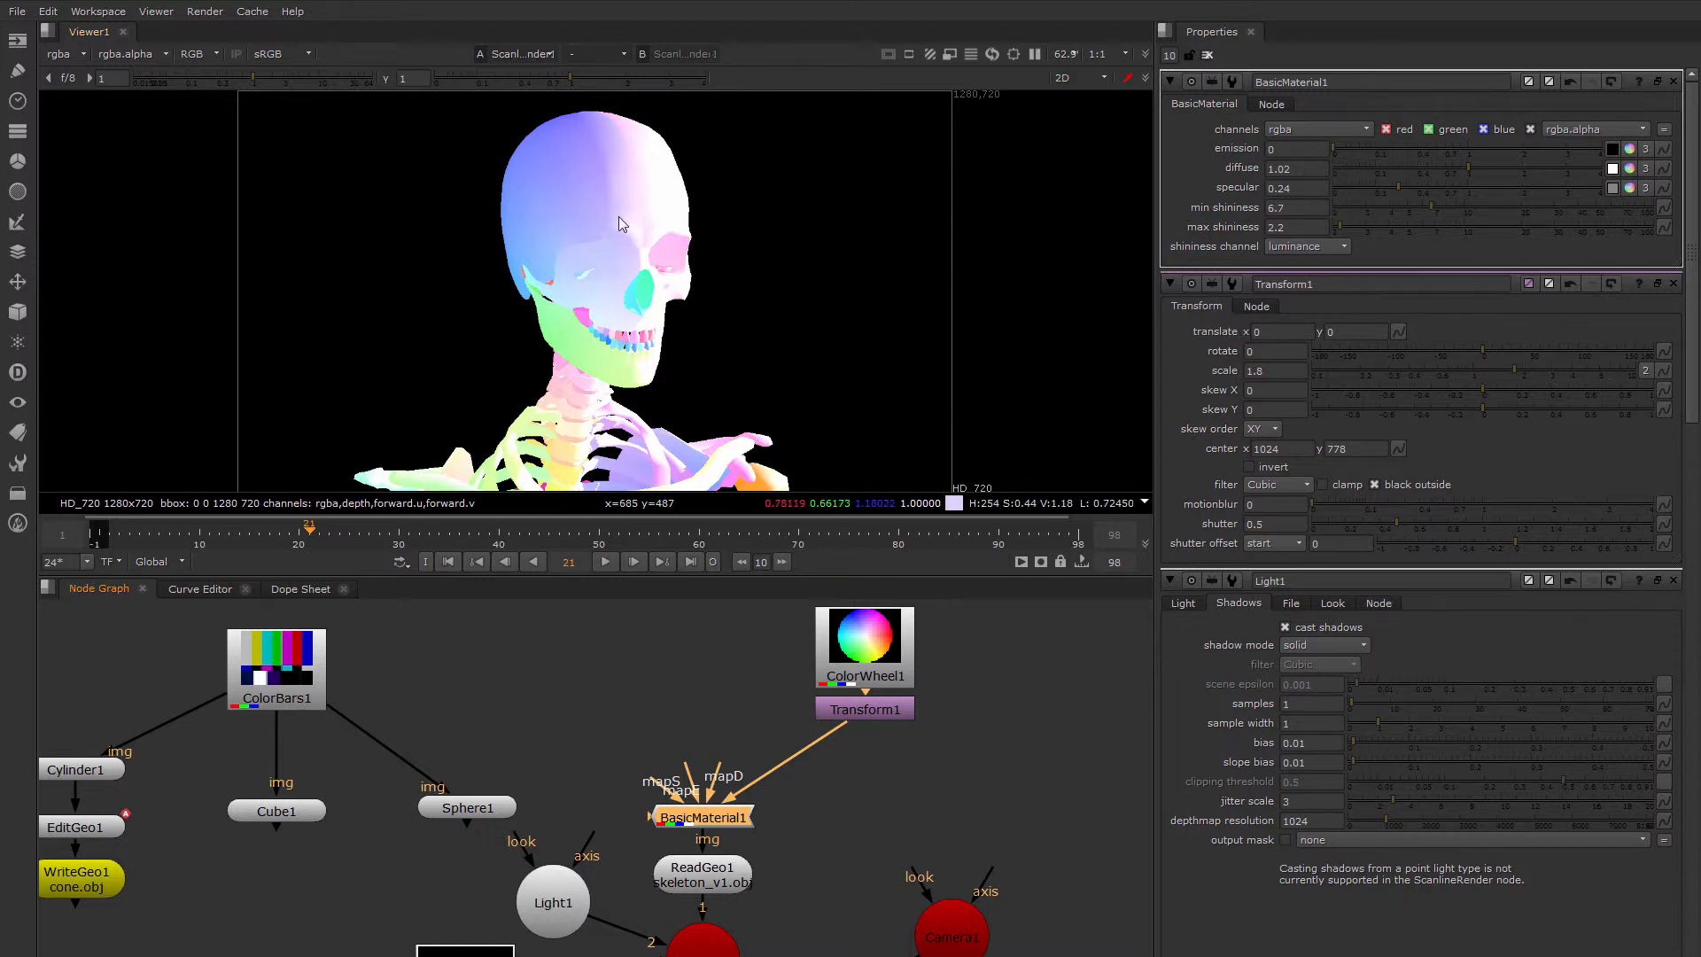
Set BasicMaterial1's diffuse and specular to 0
{"action": "left_click", "coordinate": [1334, 168]}
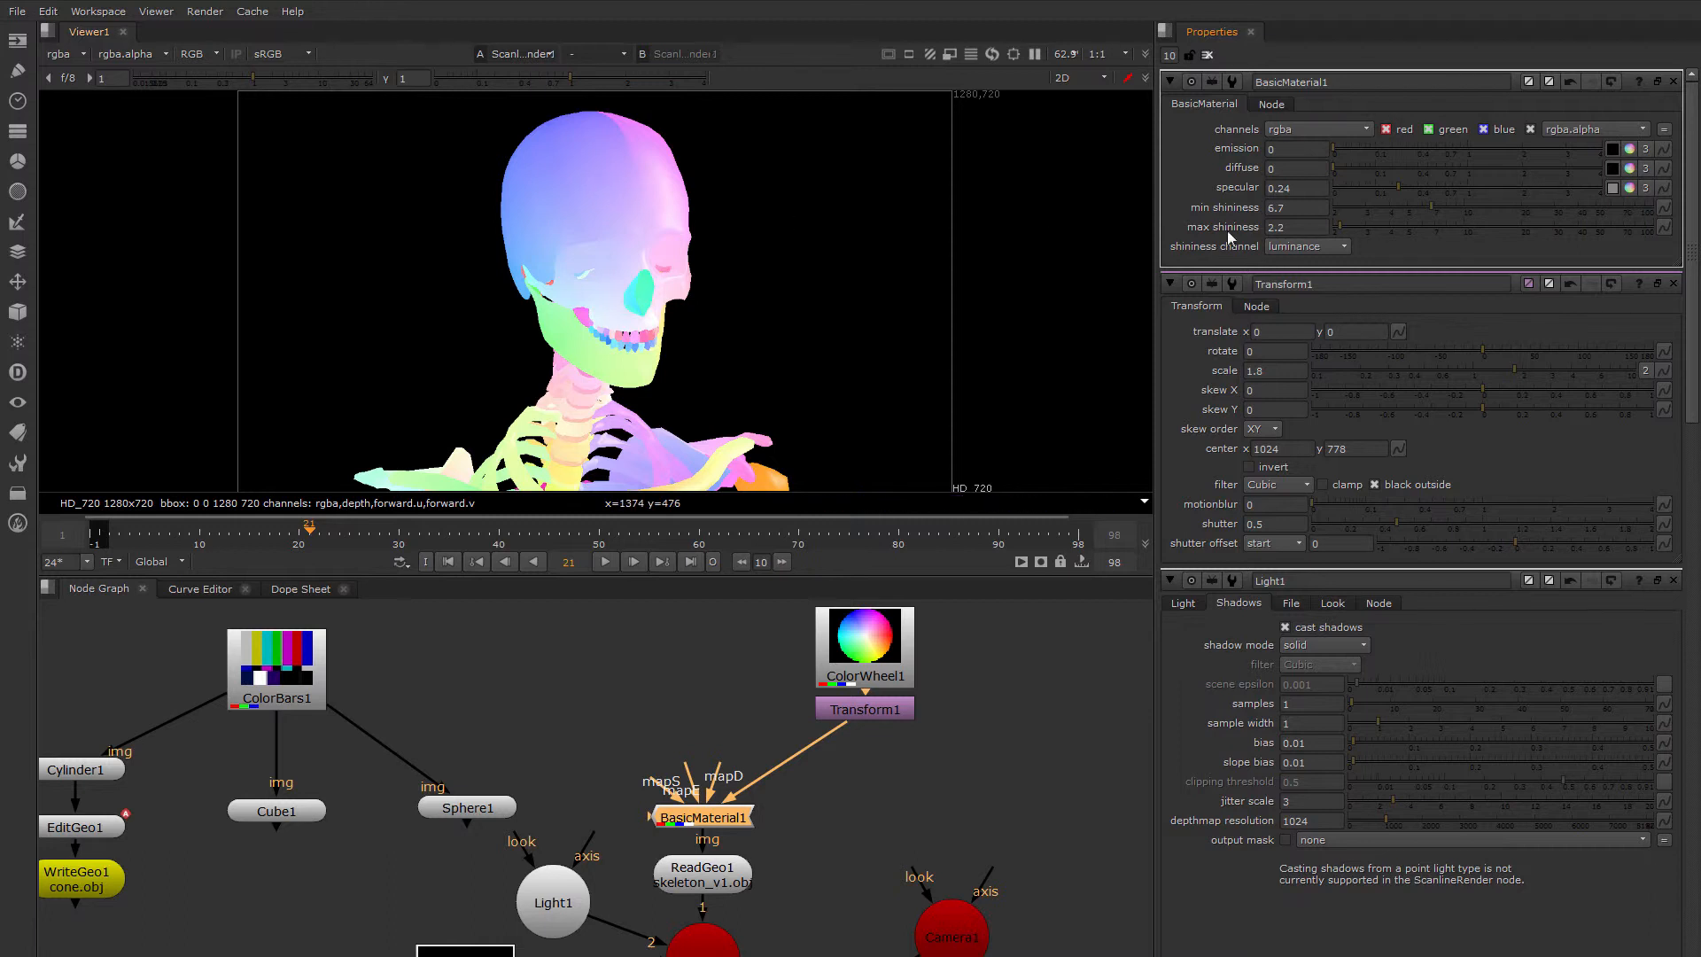
{"action": "left_click", "coordinate": [1336, 190]}
{"action": "left_click_drag", "start_coordinate": [1317, 195], "coordinate": [1309, 197]}
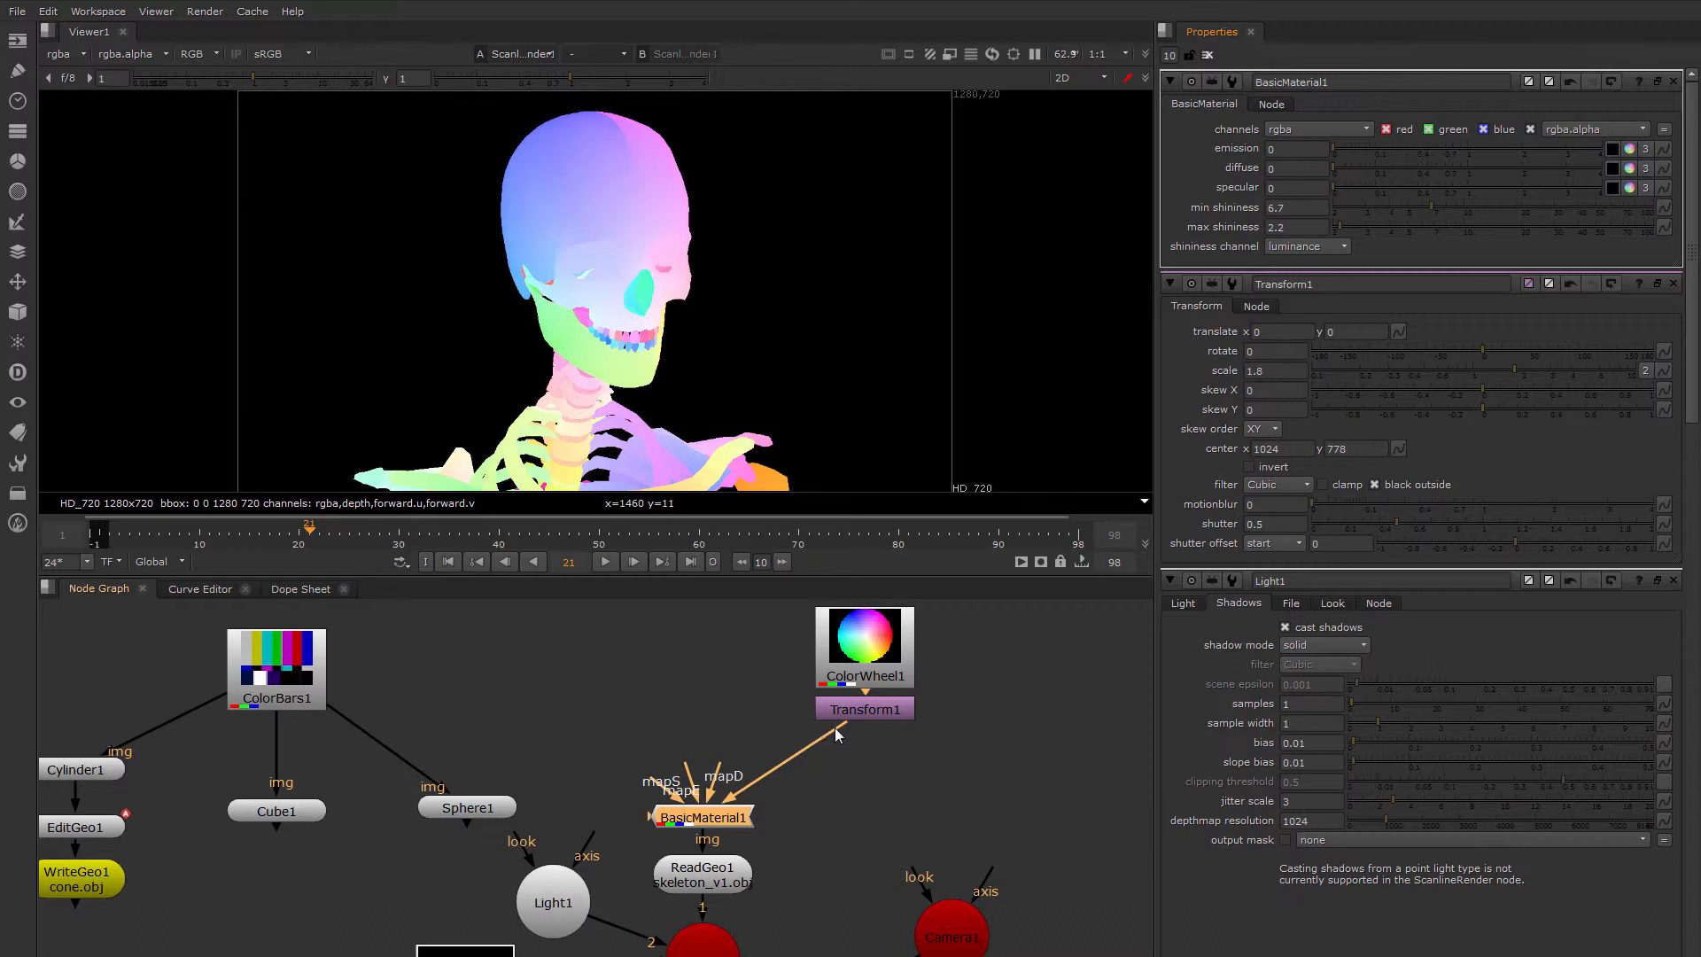
Reconnect Transform1 to the mapD input of BasicMaterial1 and set the diffuse to 1
{"action": "left_click_drag", "start_coordinate": [834, 726], "coordinate": [868, 708]}
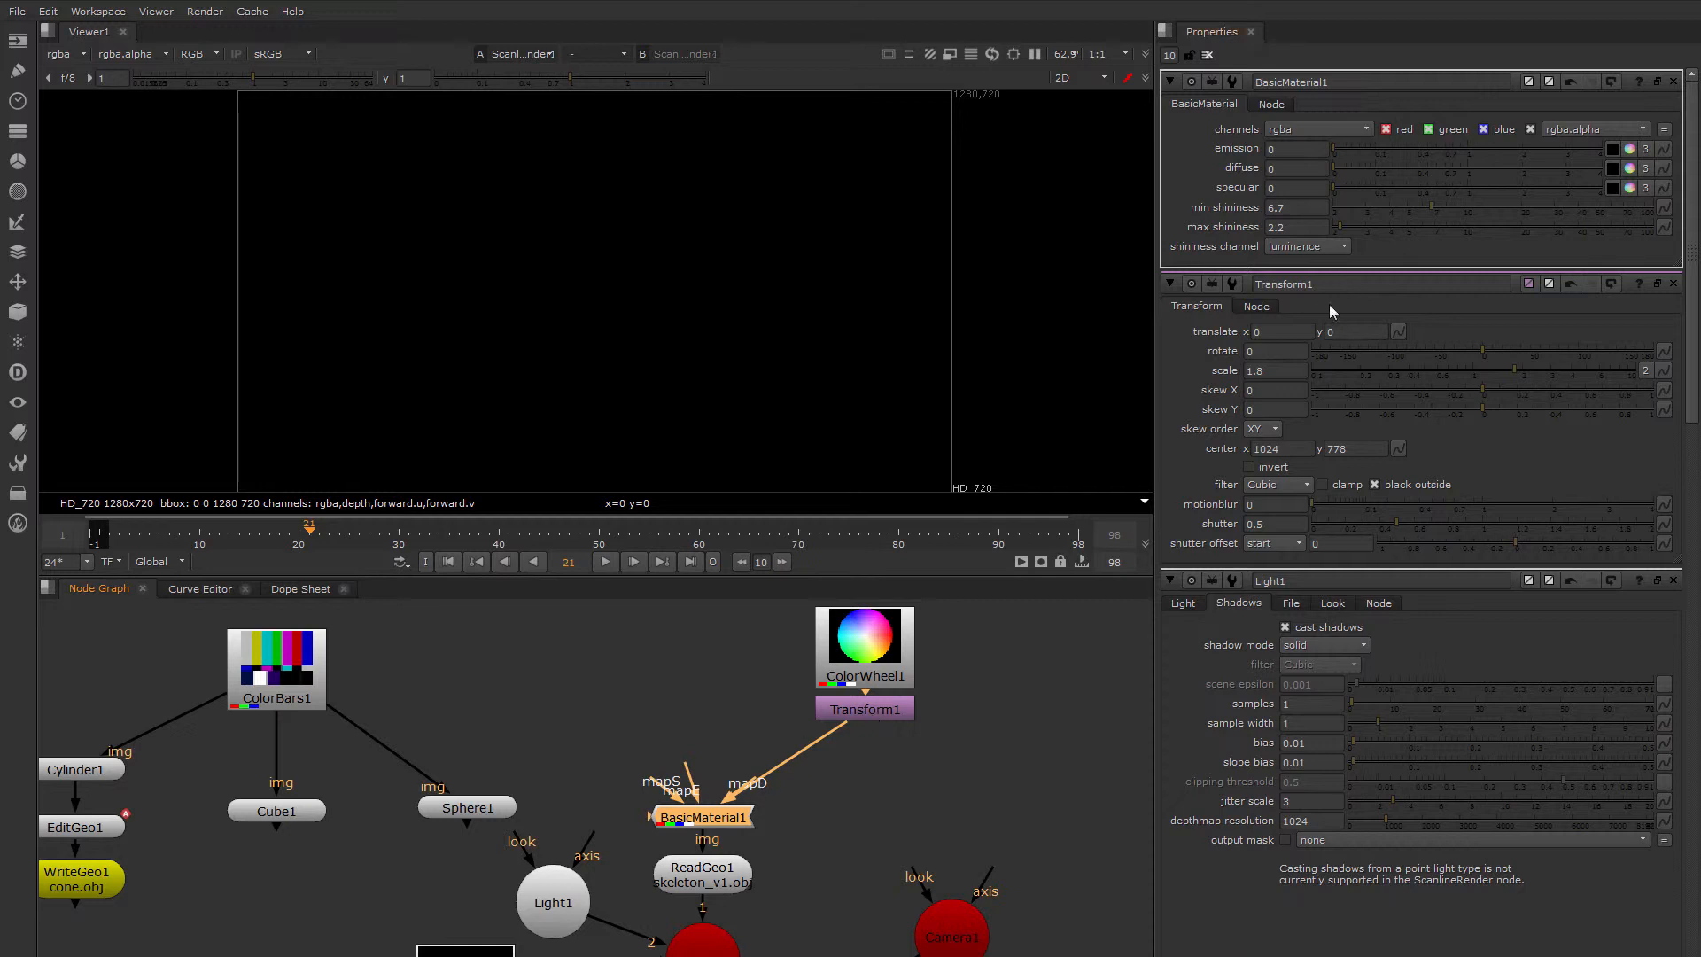
{"action": "left_click", "coordinate": [1288, 168]}
{"action": "key", "text": "Return"}
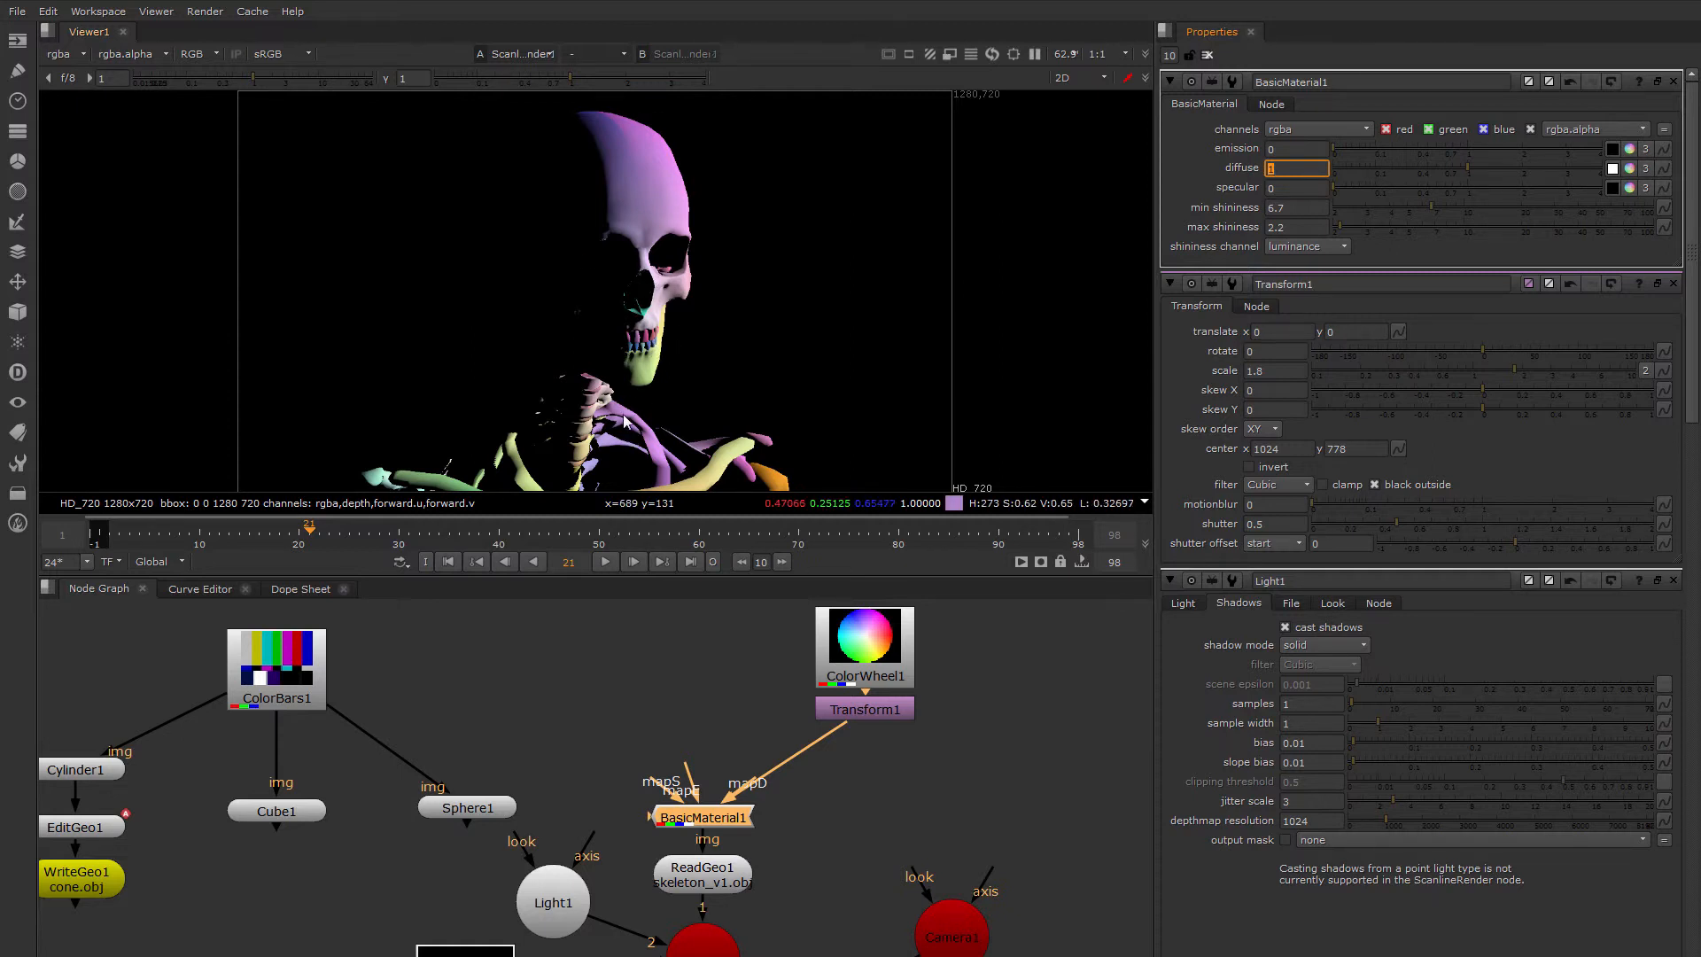
Set the antialiasing of ScanlineRender1 to high
{"action": "scroll", "coordinate": [689, 224], "scroll_direction": "up", "scroll_amount": 5}
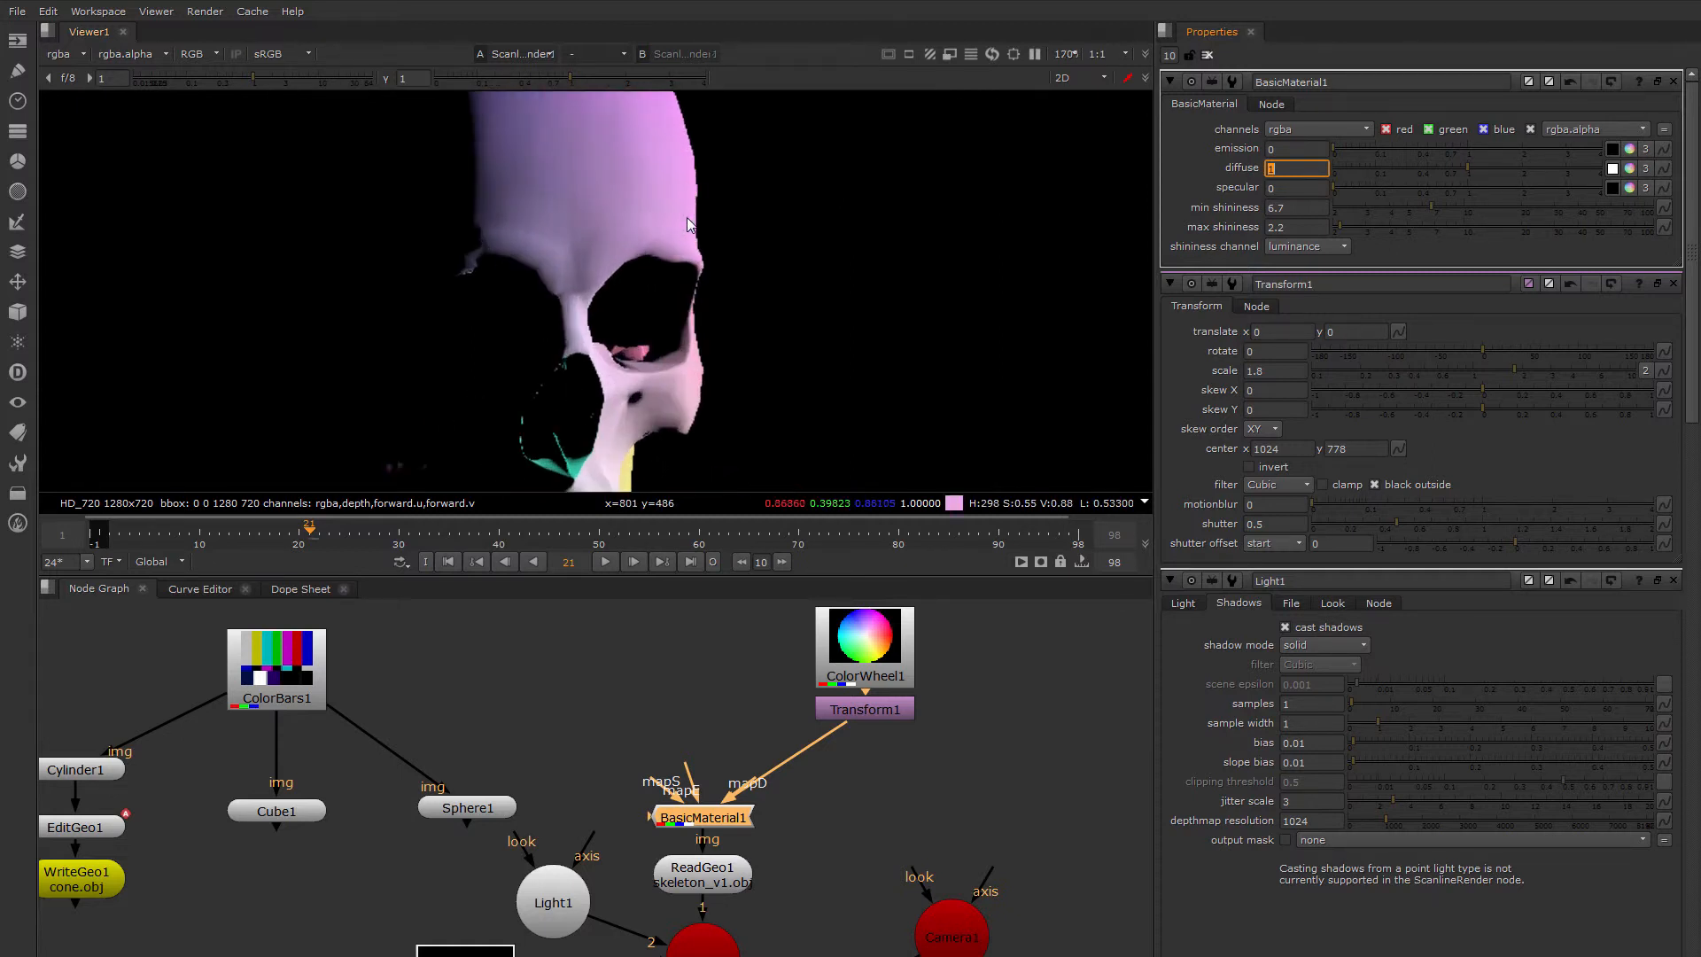
{"action": "scroll", "coordinate": [668, 666], "scroll_direction": "down", "scroll_amount": 5}
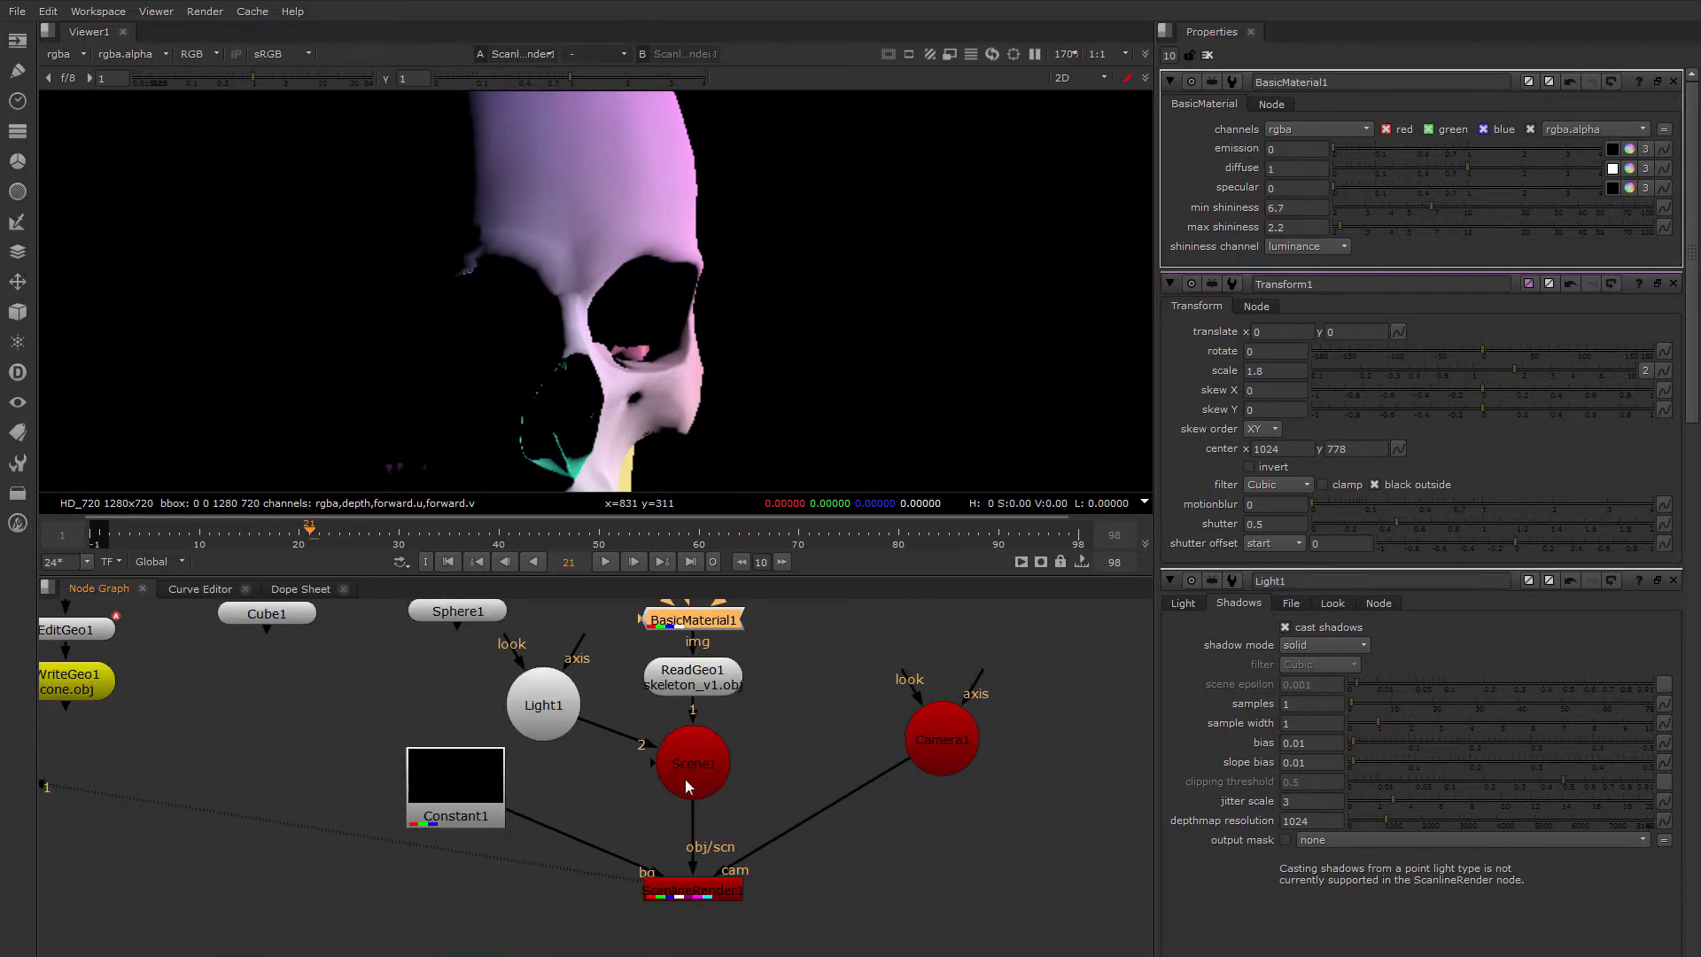
{"action": "scroll", "coordinate": [687, 789], "scroll_direction": "down", "scroll_amount": 2}
{"action": "double_click", "coordinate": [685, 828]}
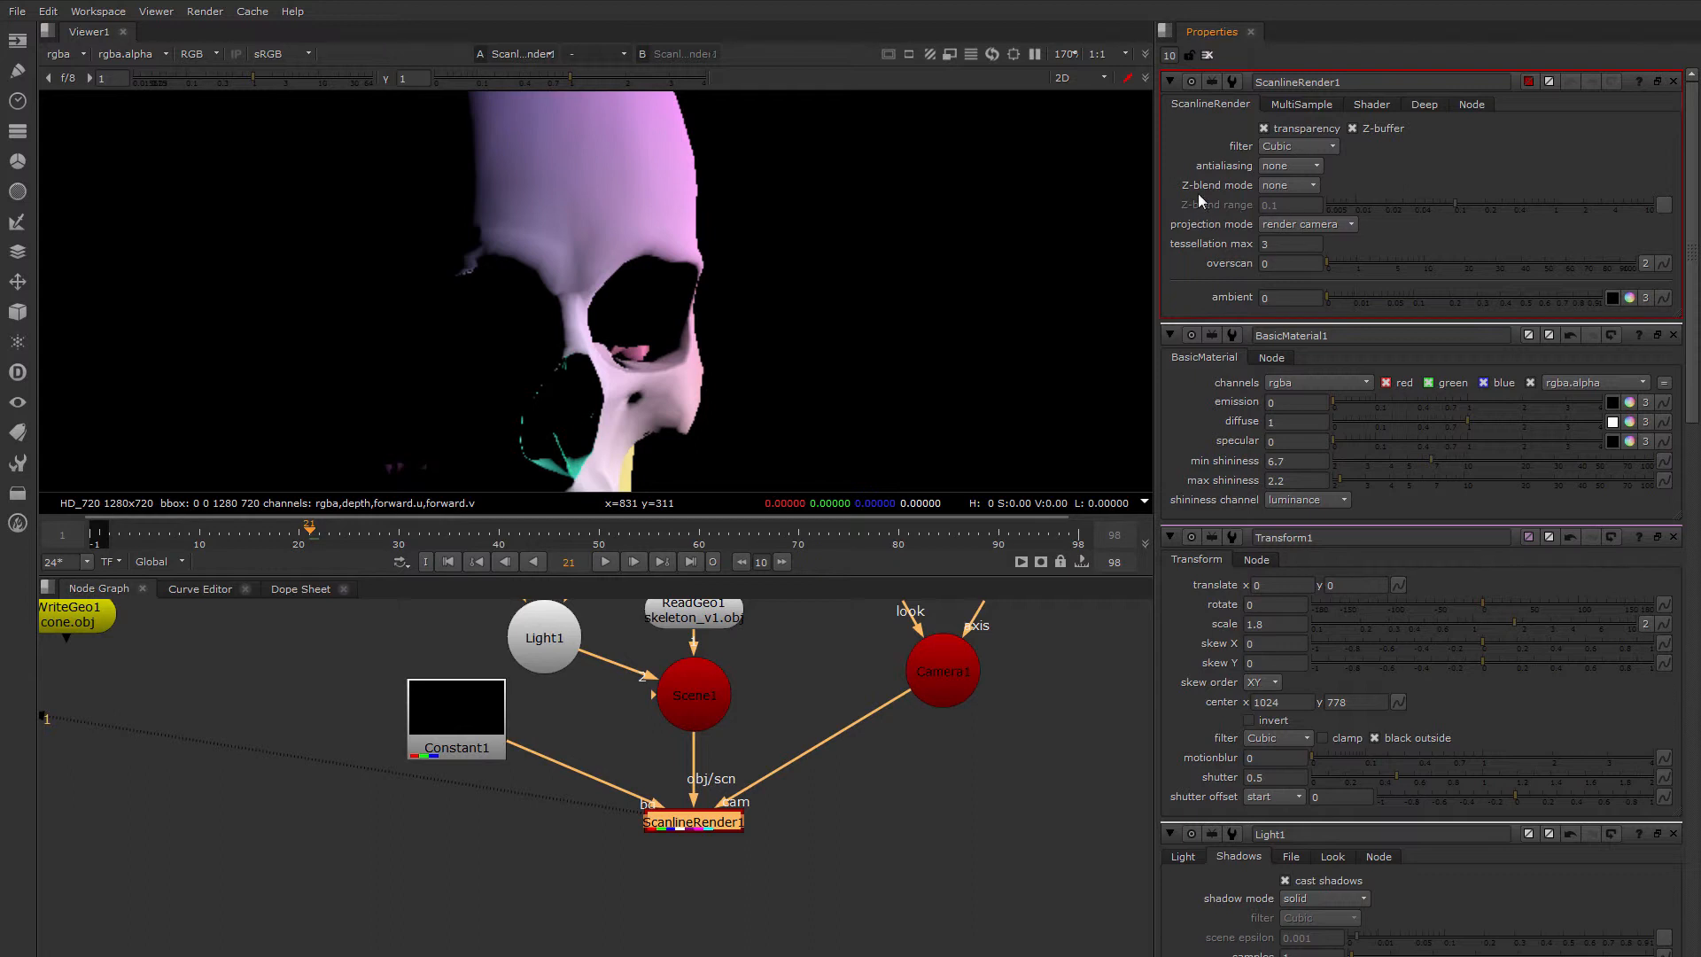
{"action": "left_click", "coordinate": [1293, 167]}
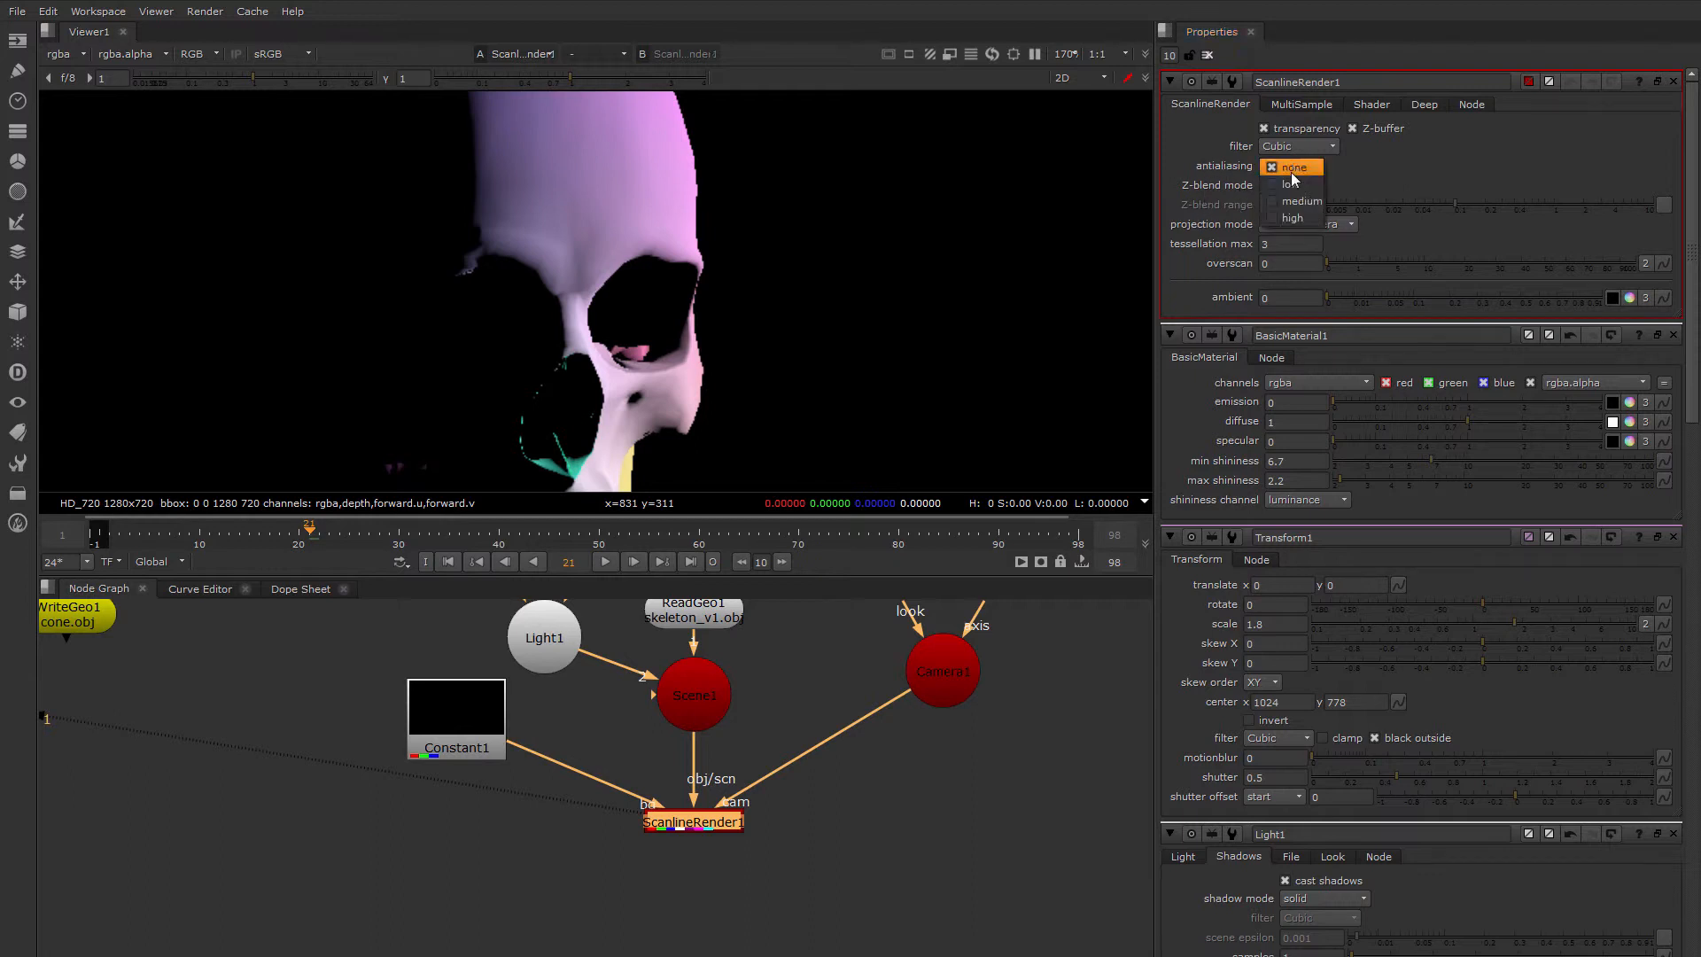
{"action": "left_click", "coordinate": [1289, 224]}
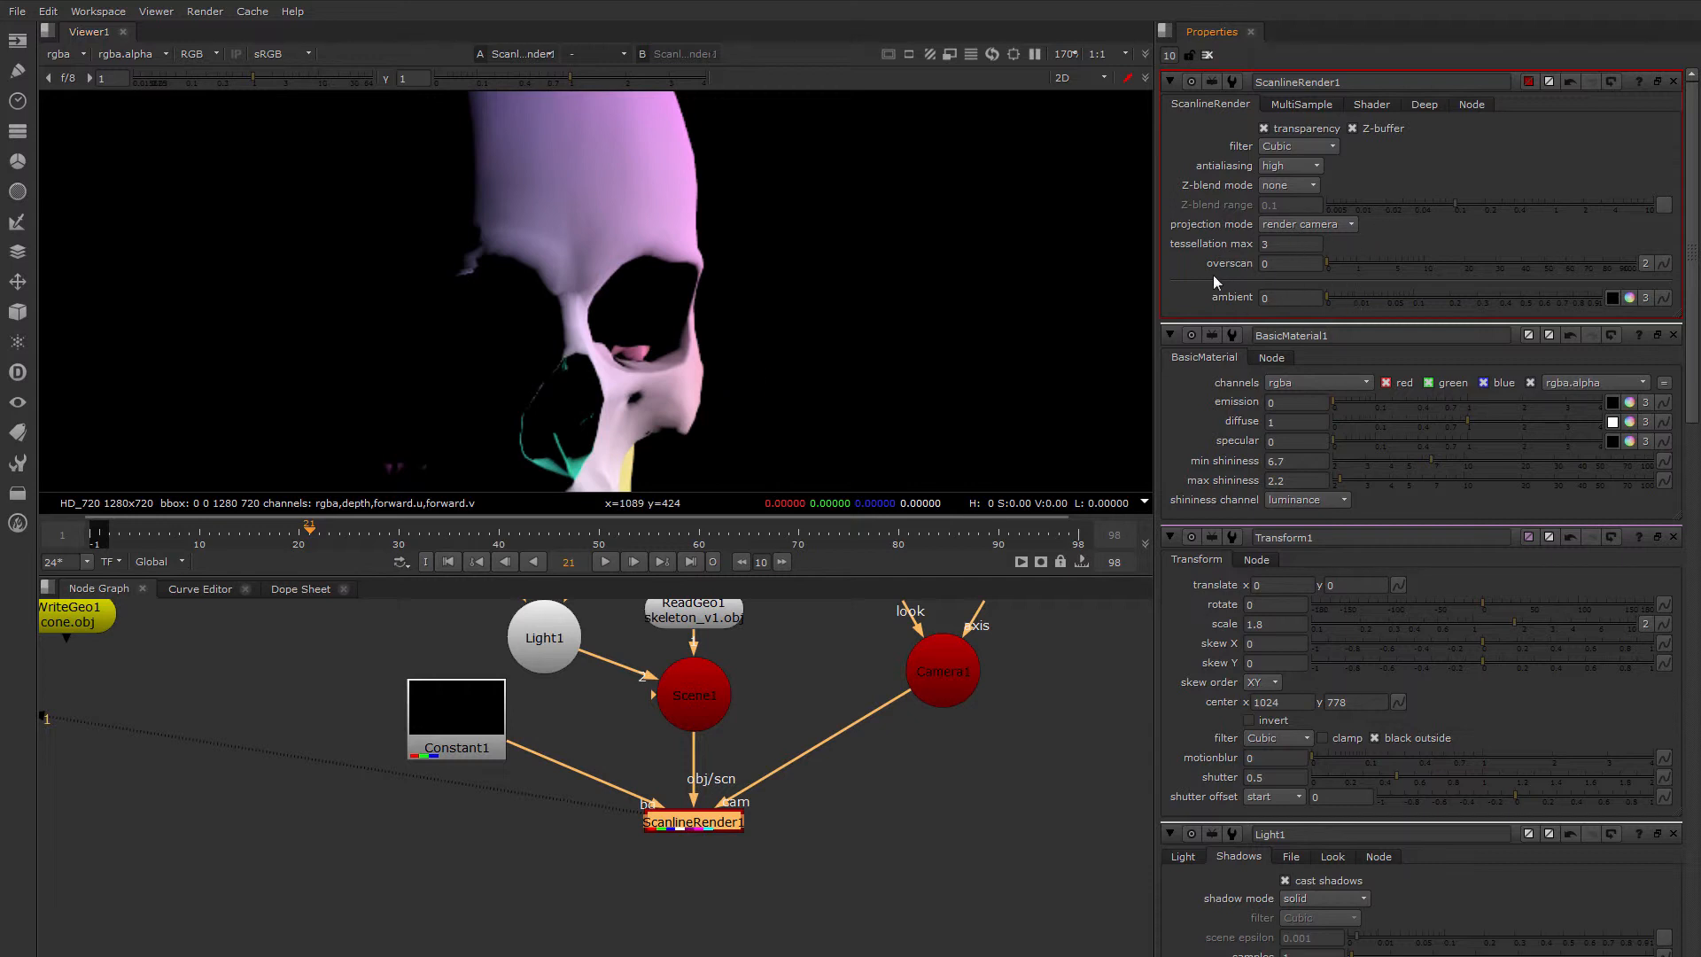
Set ScanlineRender1's multisampling to a sample diameter of 1.5 and 9 samples
{"action": "left_click", "coordinate": [1300, 105]}
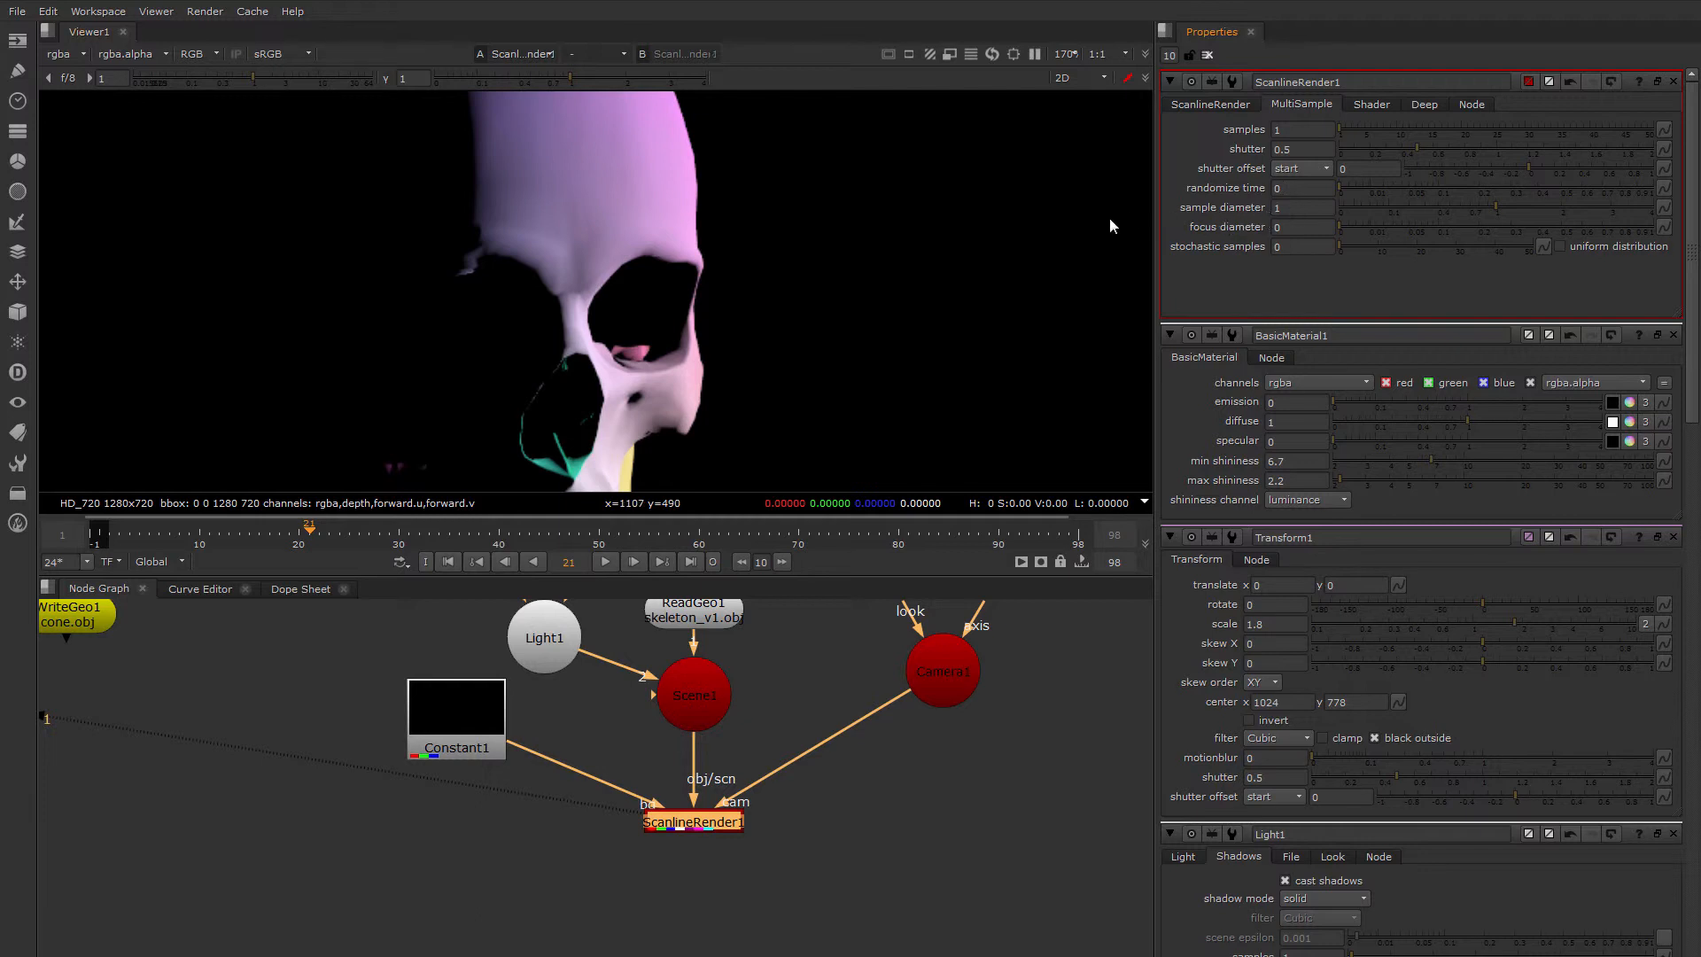
{"action": "left_click", "coordinate": [1286, 210]}
{"action": "type", "text": "5"}
{"action": "key", "text": "Return"}
{"action": "left_click", "coordinate": [1284, 131]}
{"action": "double_click", "coordinate": [1281, 130]}
{"action": "type", "text": "9"}
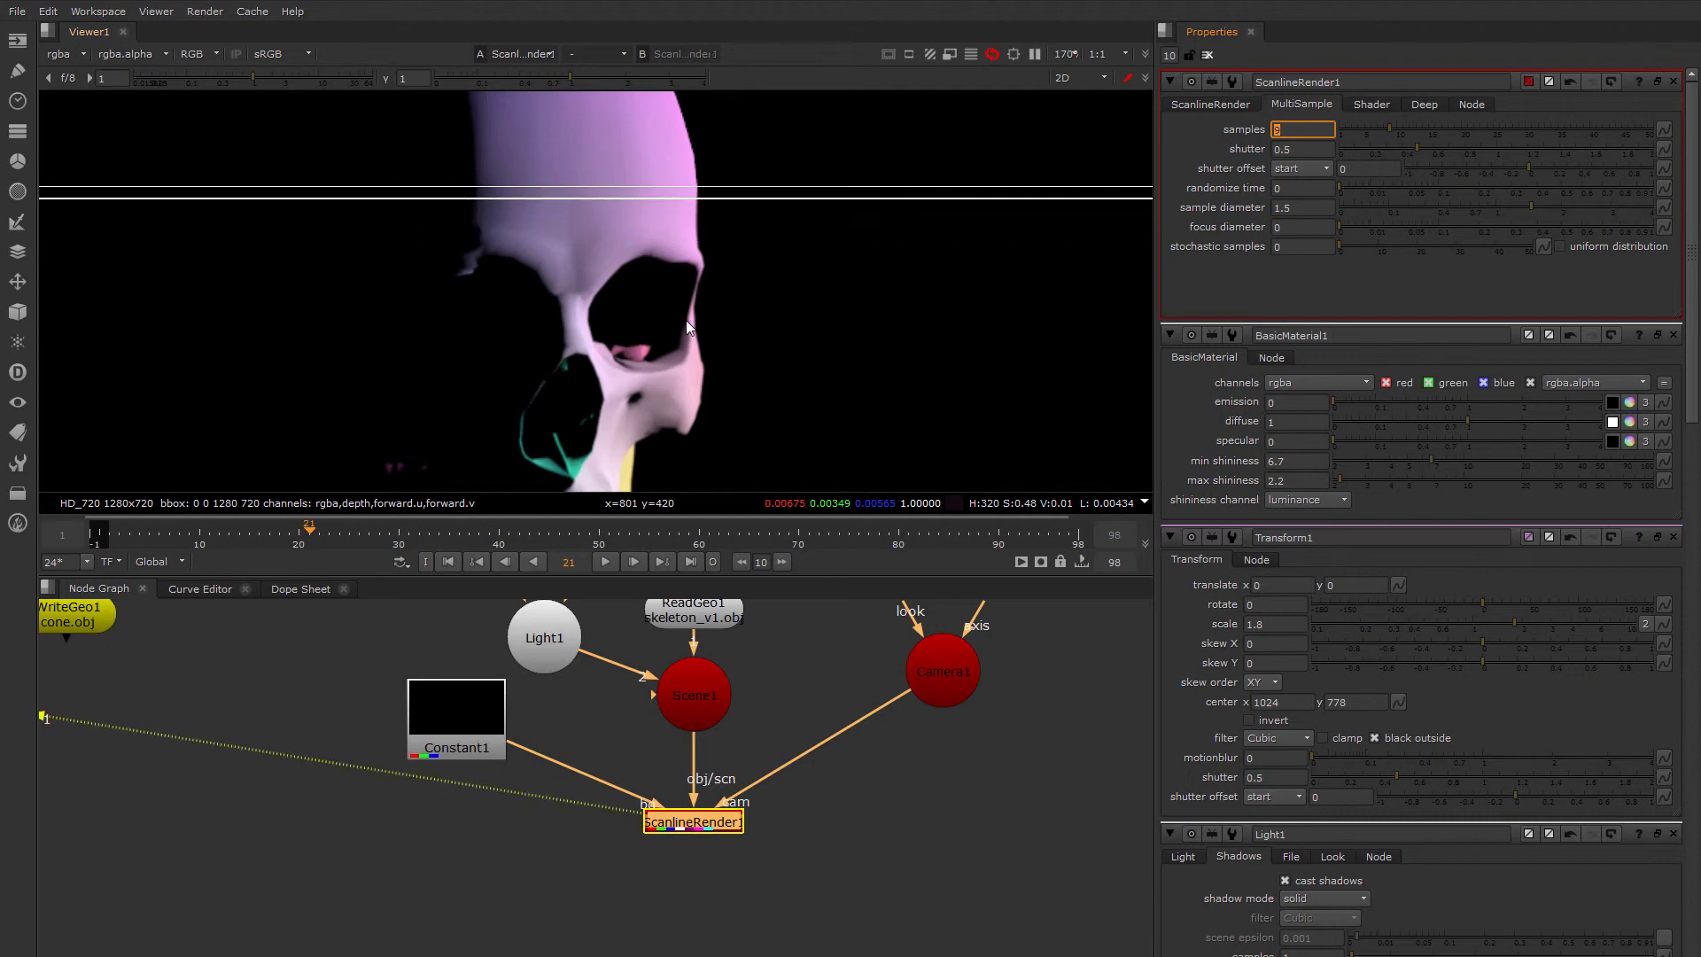
{"action": "scroll", "coordinate": [686, 320], "scroll_direction": "down", "scroll_amount": 5}
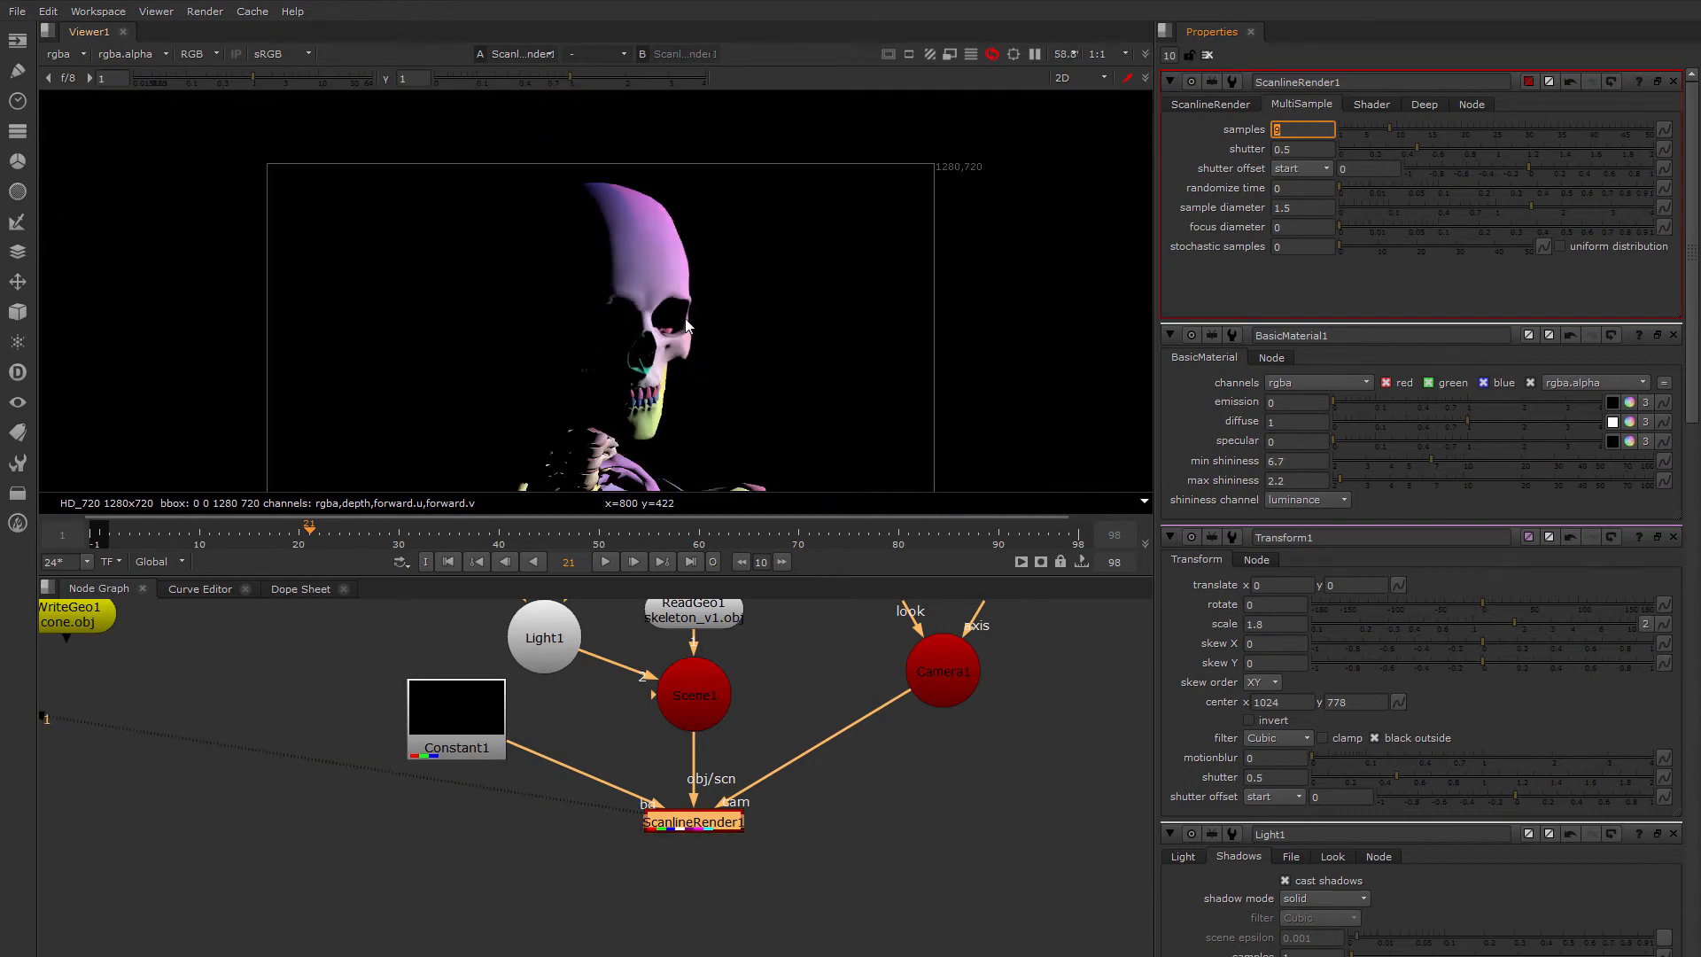
{"action": "scroll", "coordinate": [687, 326], "scroll_direction": "down", "scroll_amount": 1}
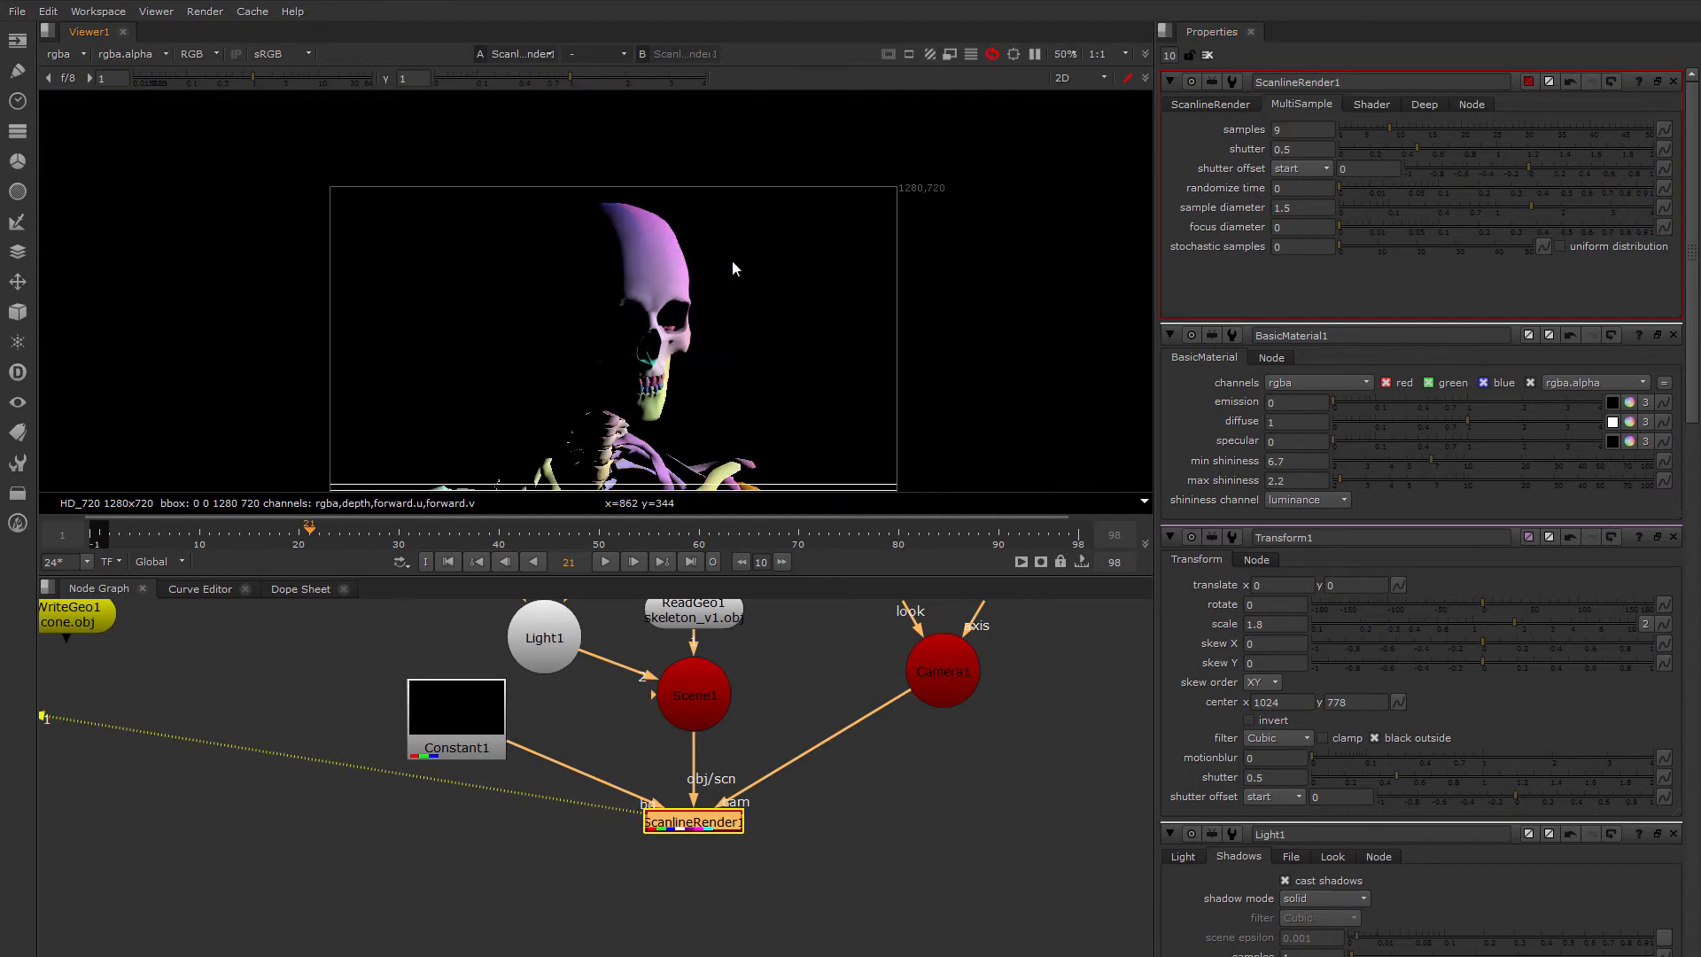